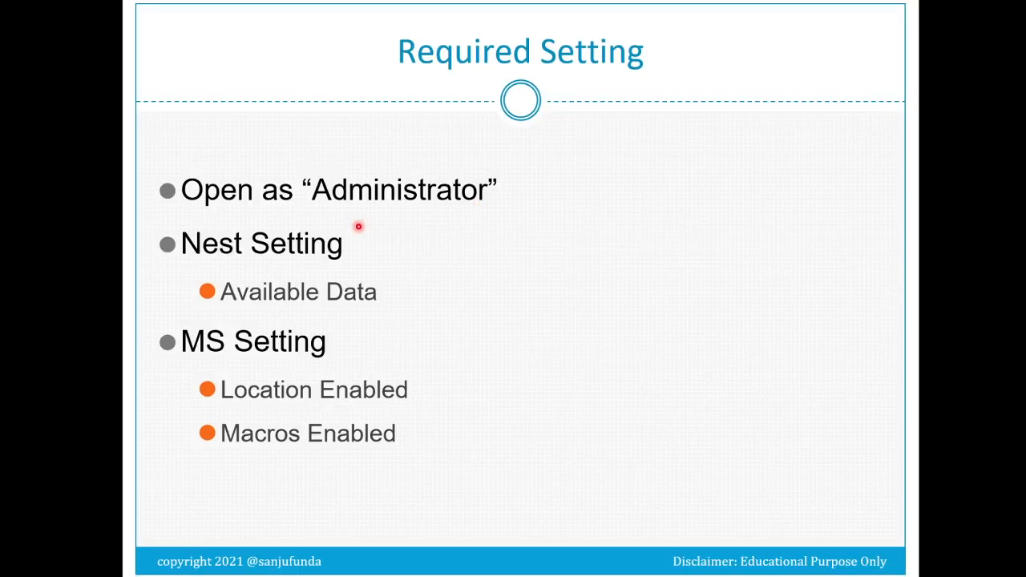
- Find the SWASTIKA app and open the NEST3 program folder that its shortcut points to
key(super)
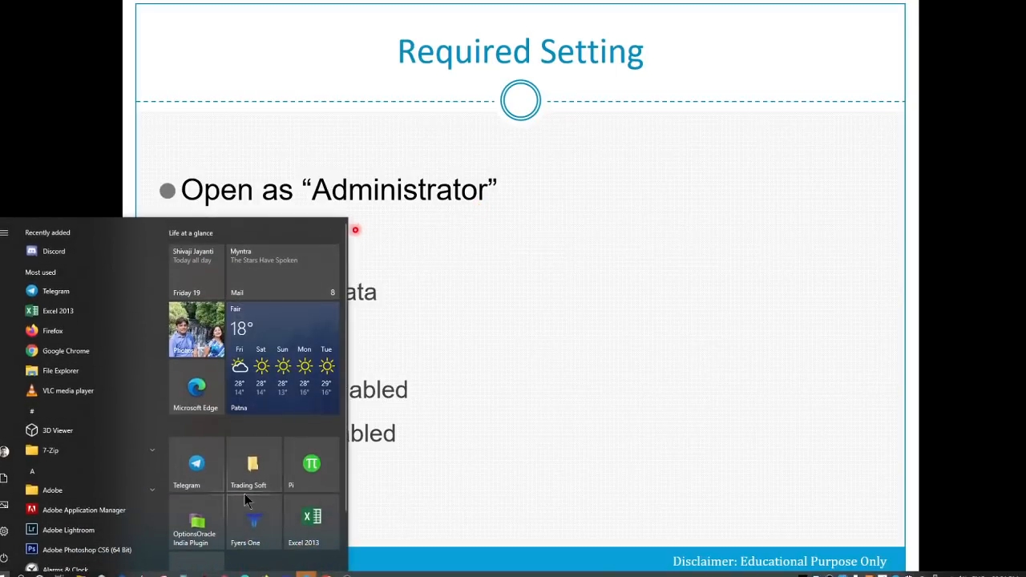
text(swas)
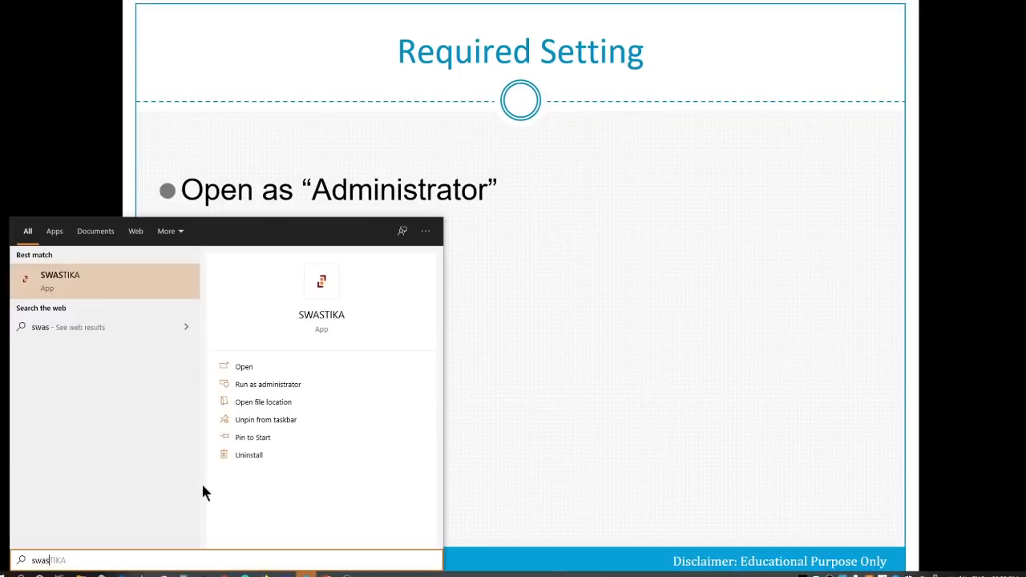
right_click(134, 289)
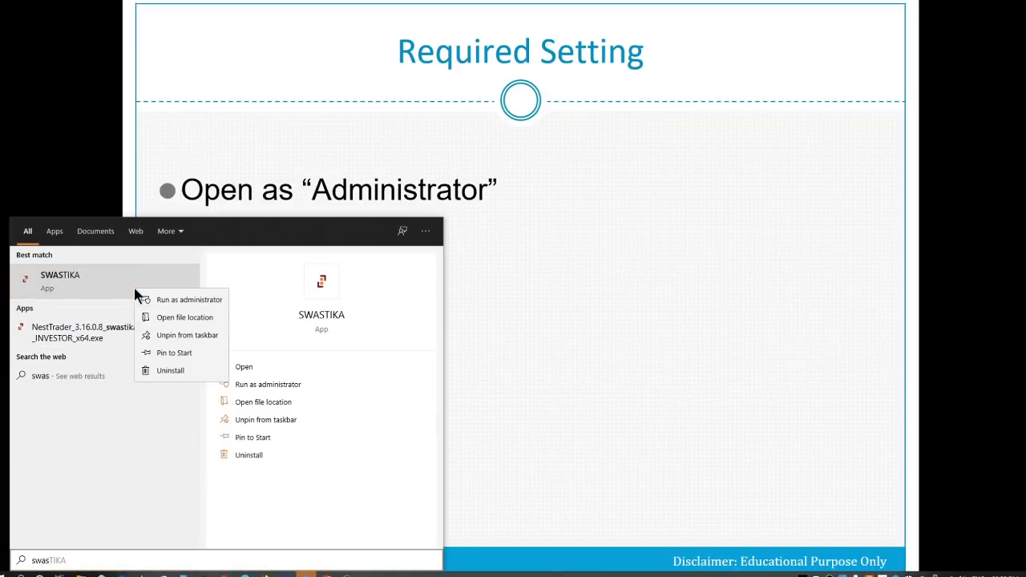
click(181, 317)
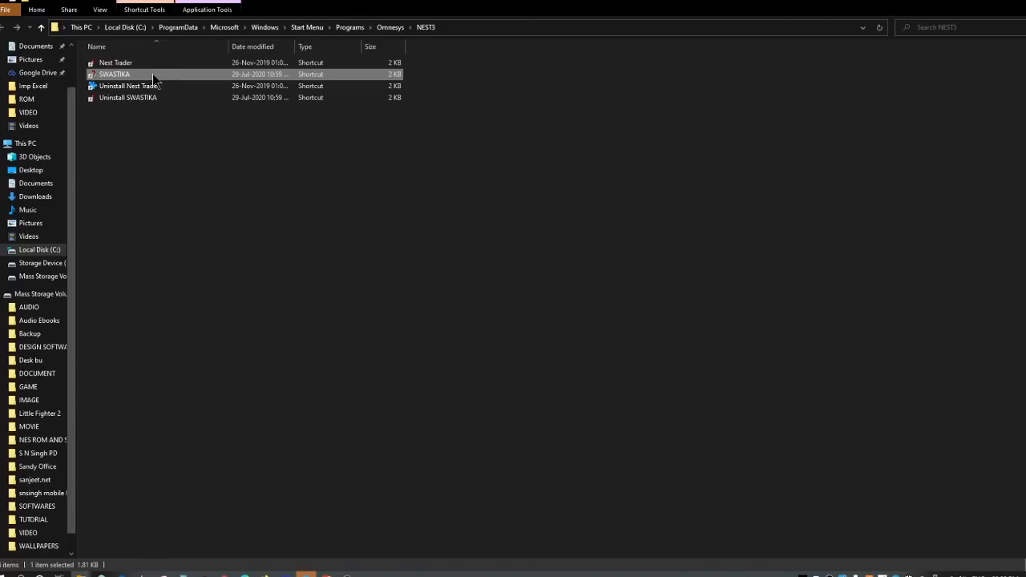
right_click(153, 75)
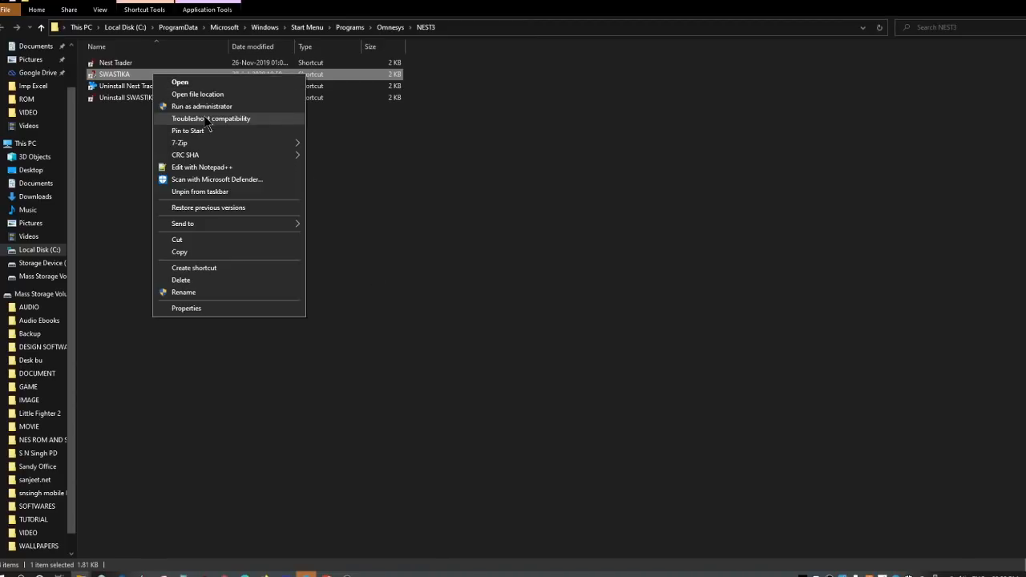
click(216, 95)
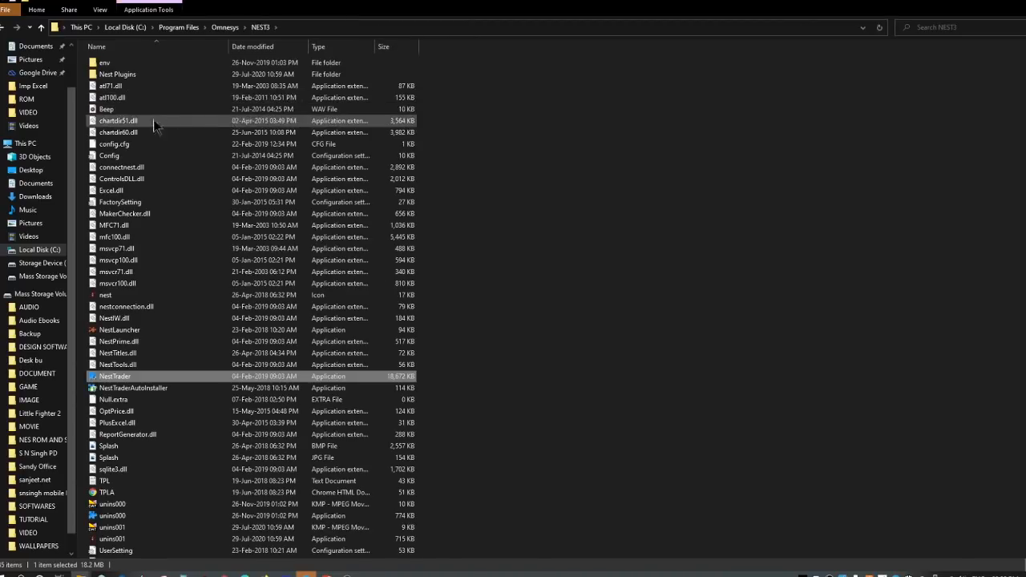
- Check the administrator setting in the compatibility properties of the NestTrader application and close them without changes
right_click(185, 377)
click(214, 367)
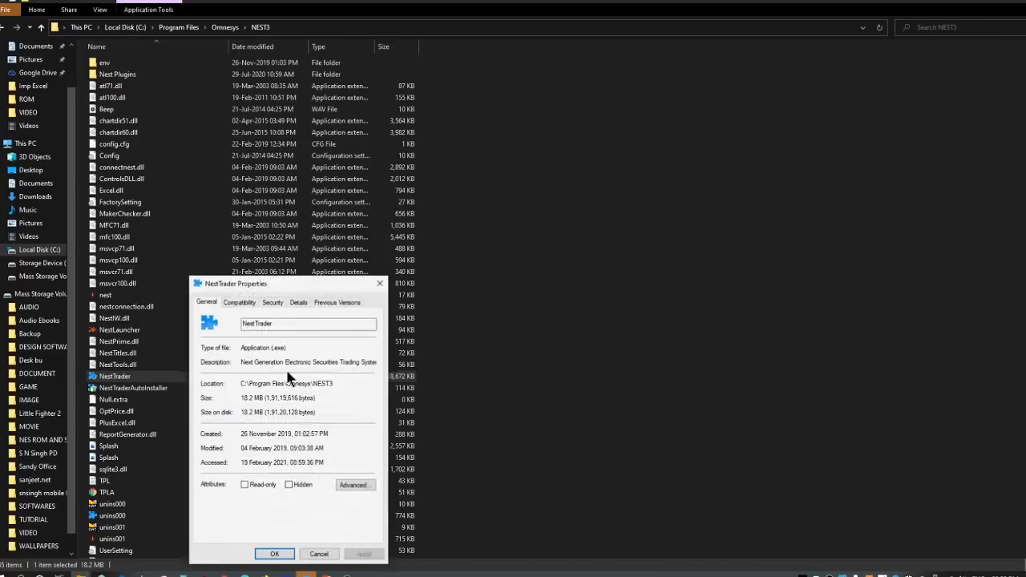
click(239, 303)
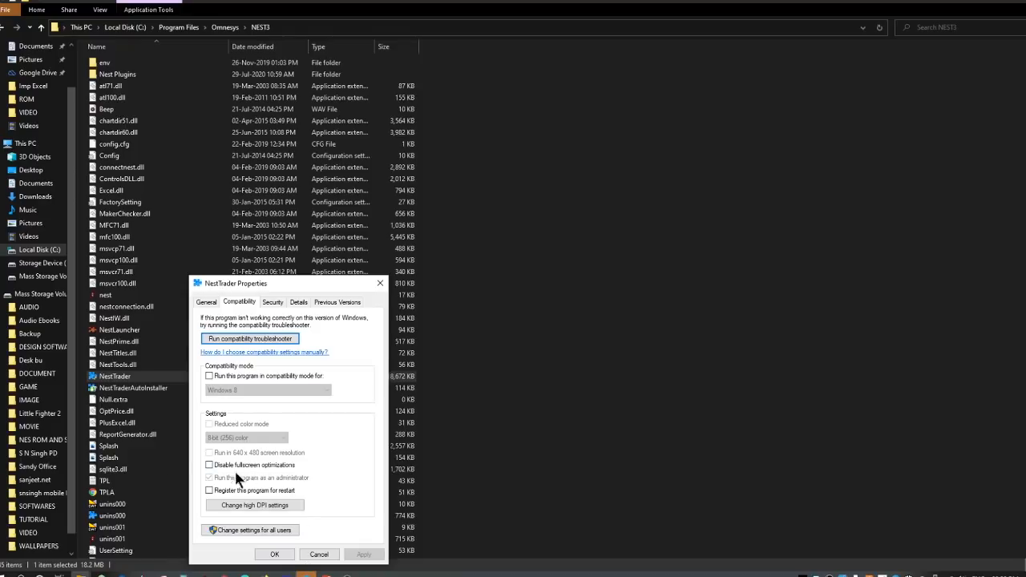
click(313, 555)
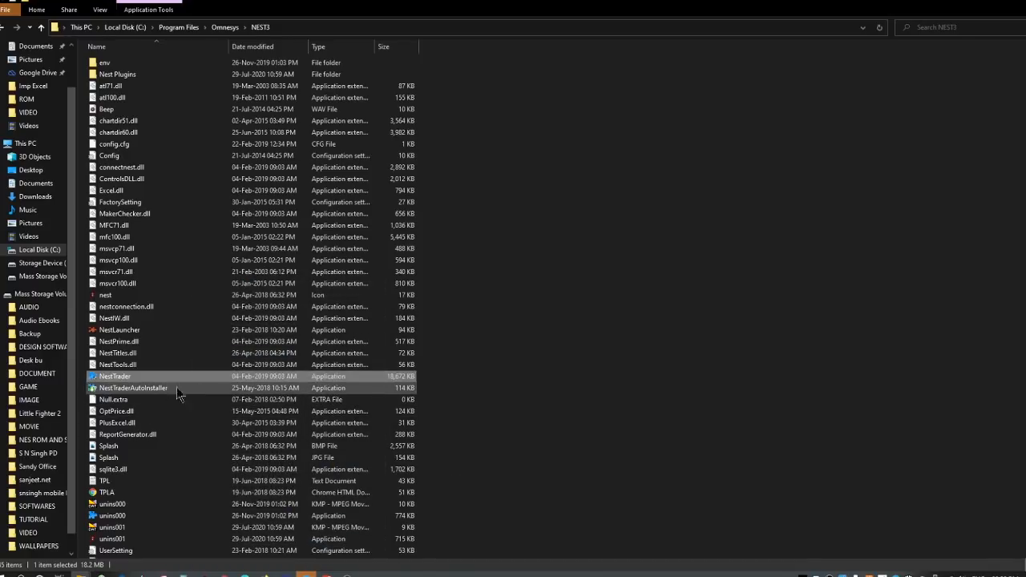
- Run NestTrader as administrator, log in with the account password and acknowledge the deleted-files message
right_click(146, 380)
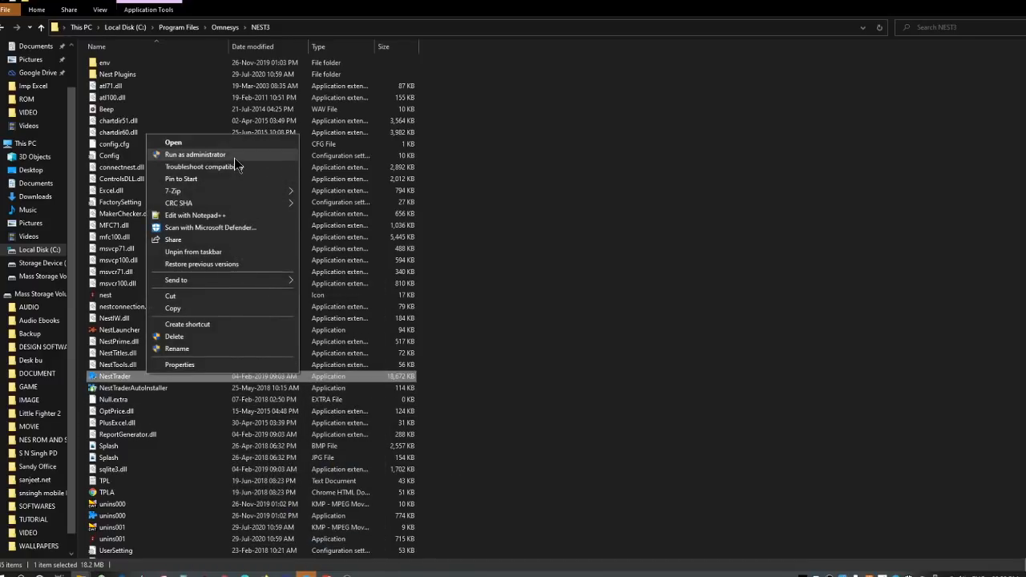
click(289, 159)
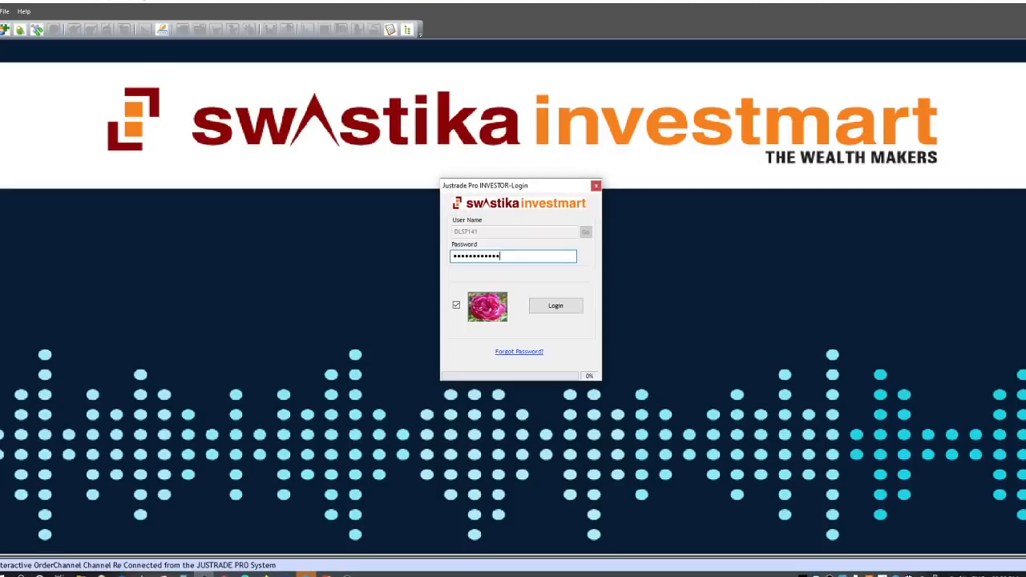
key(Return)
key(Return)
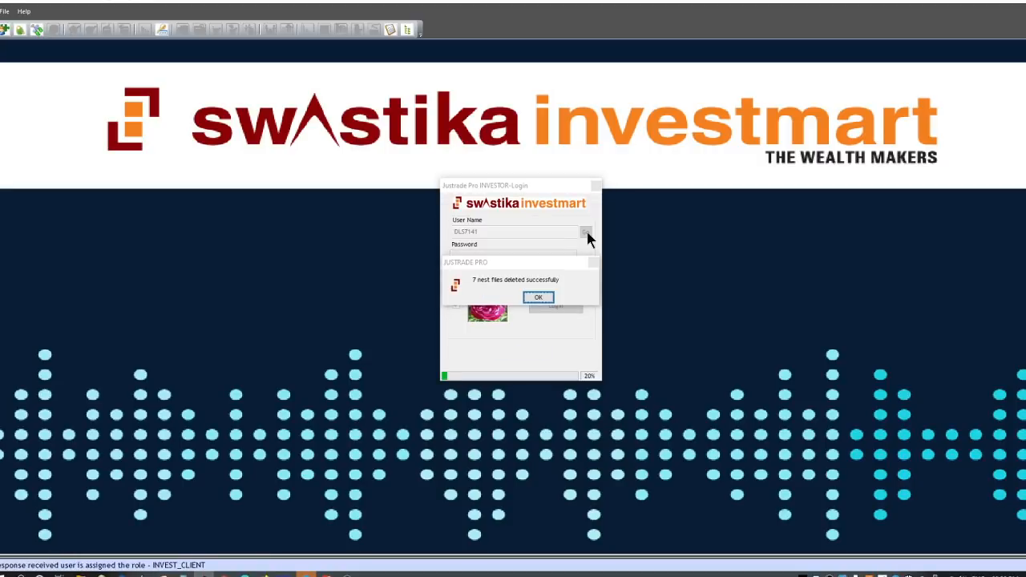
click(535, 298)
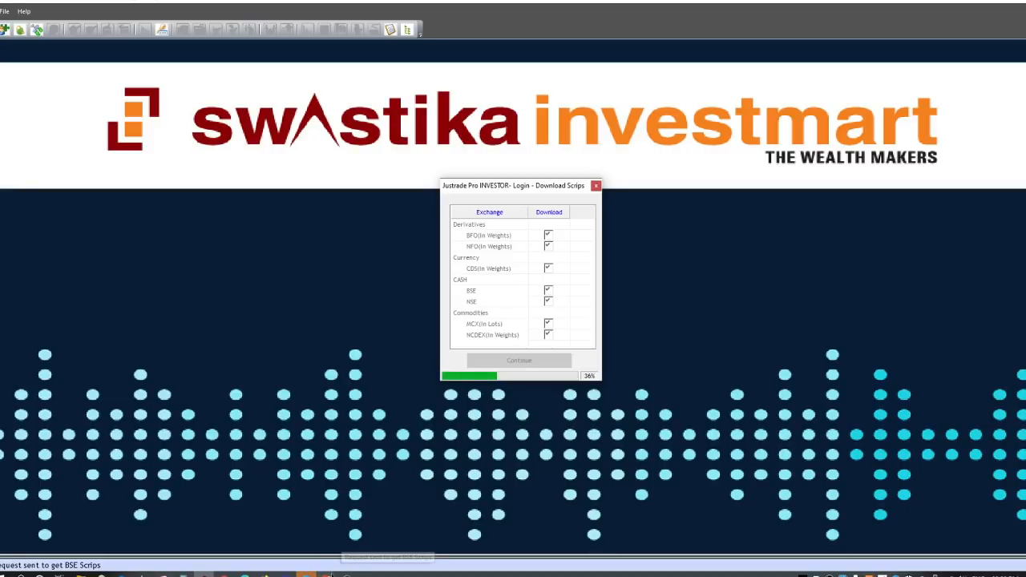
- Switch to PowerPoint and return to the running slide show at the Required Setting slide
click(325, 573)
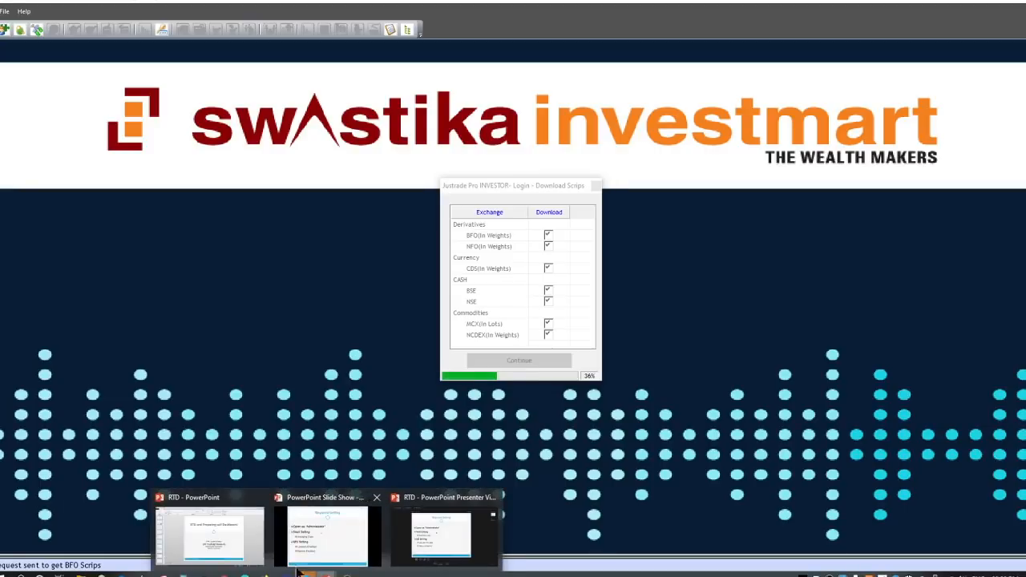
click(210, 533)
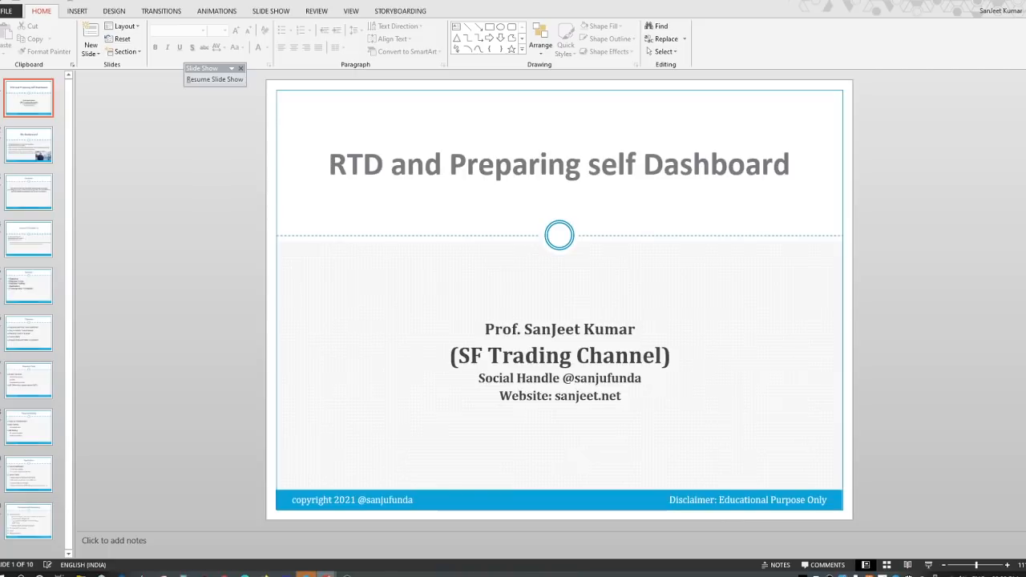
mouse_move(327, 573)
click(348, 472)
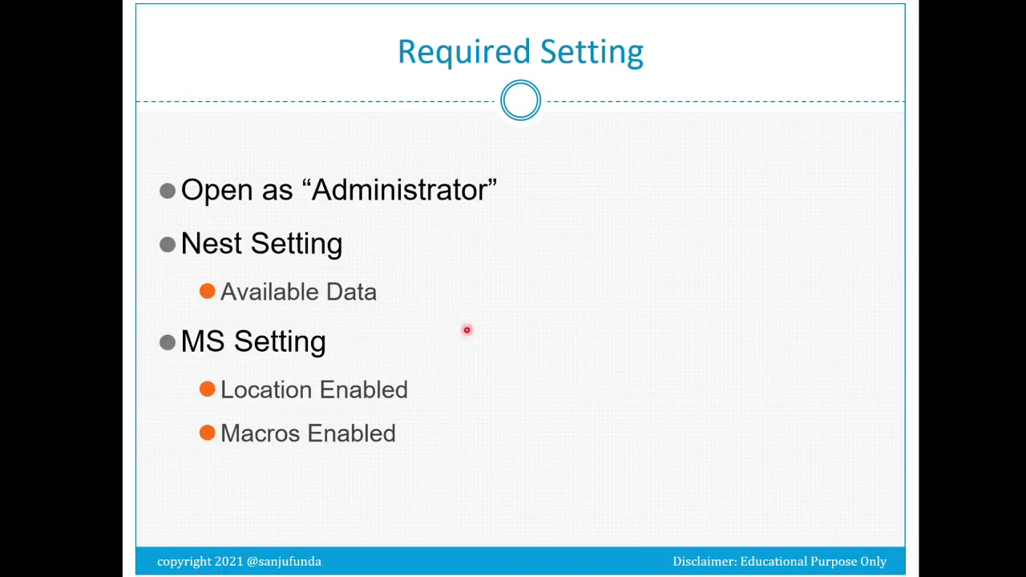
- Launch Excel 2013 and create a blank workbook
key(super)
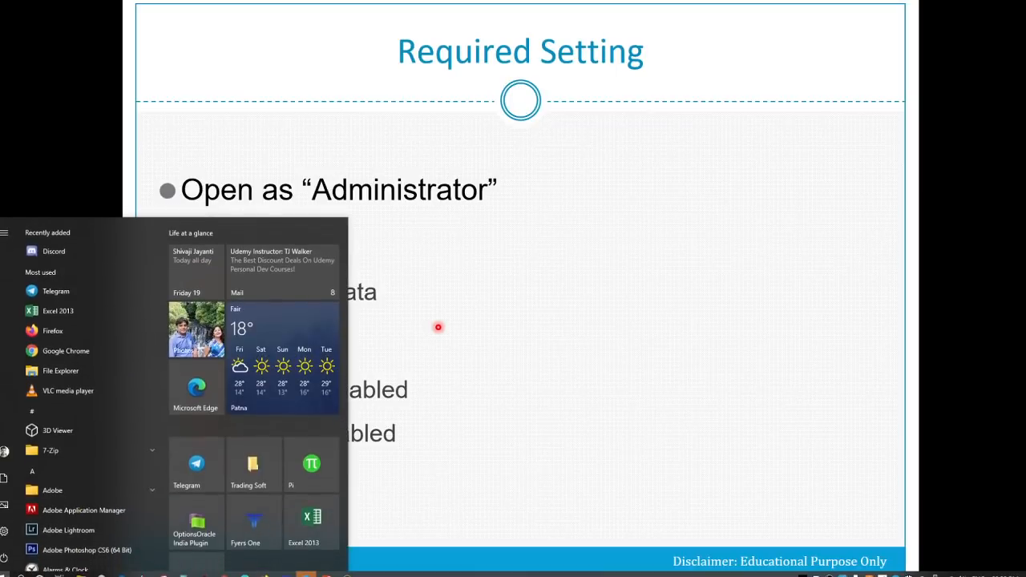
click(321, 522)
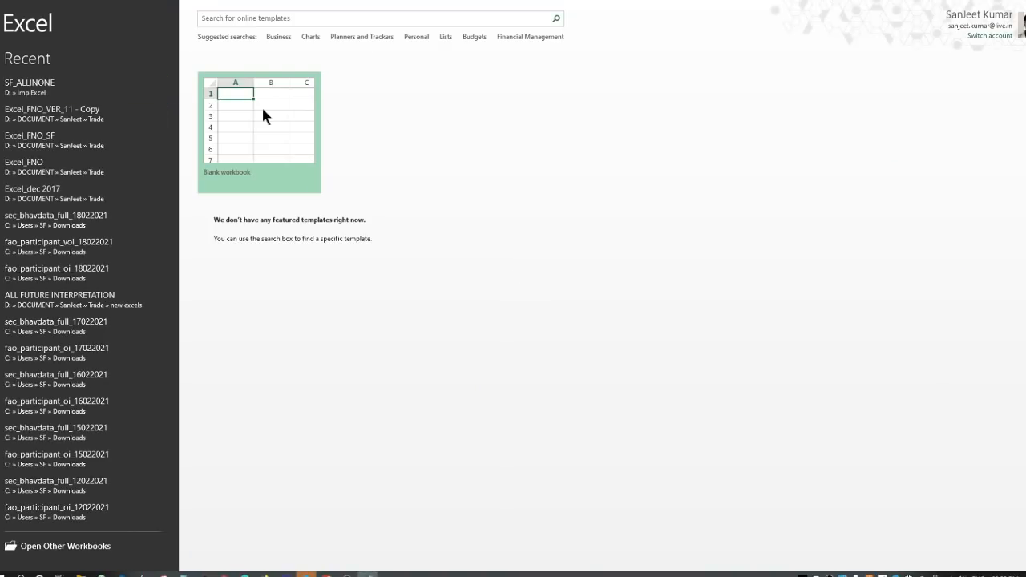
click(263, 116)
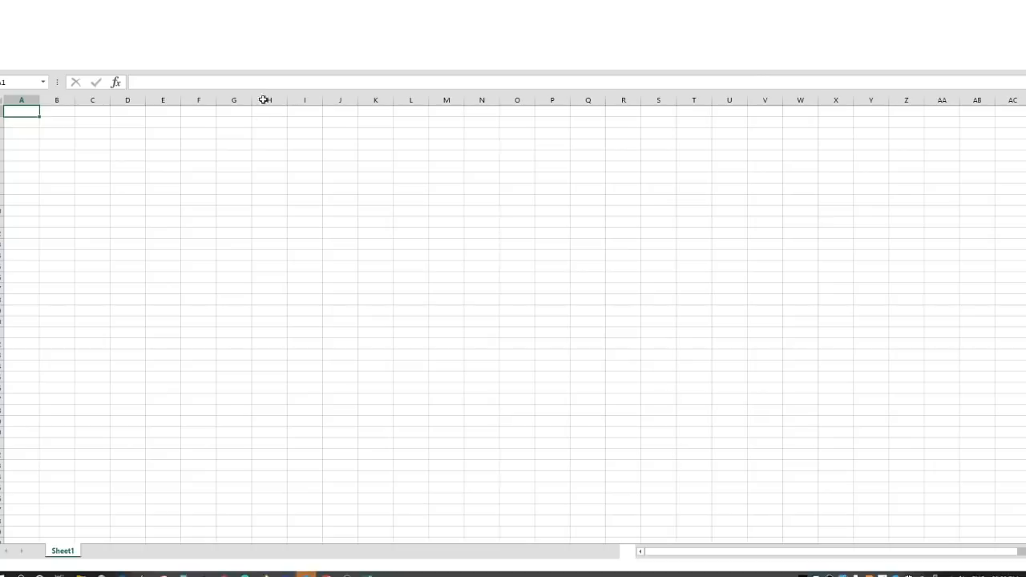
- Open the Trusted Locations settings in Excel's Trust Center
click(5, 11)
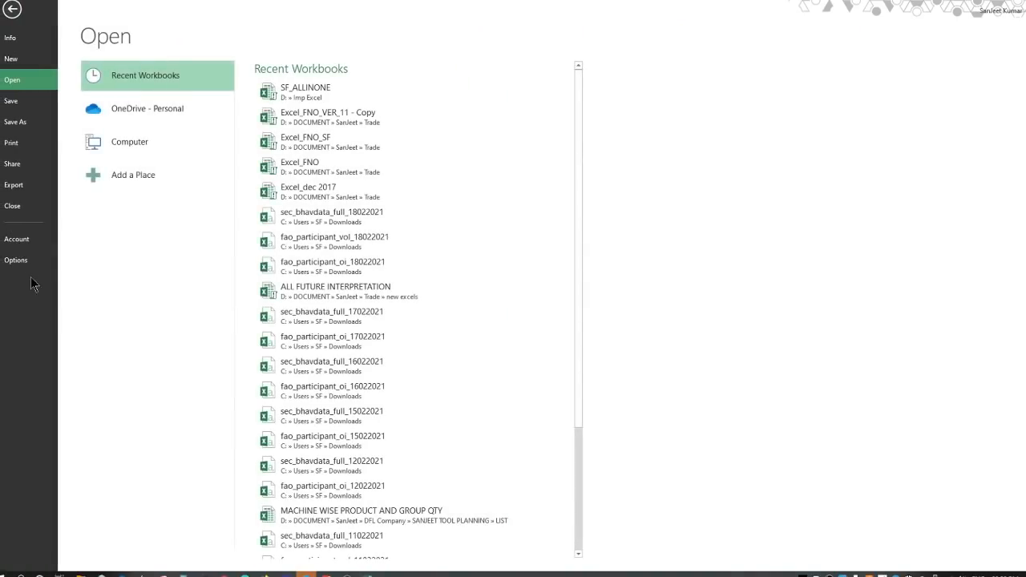
click(29, 269)
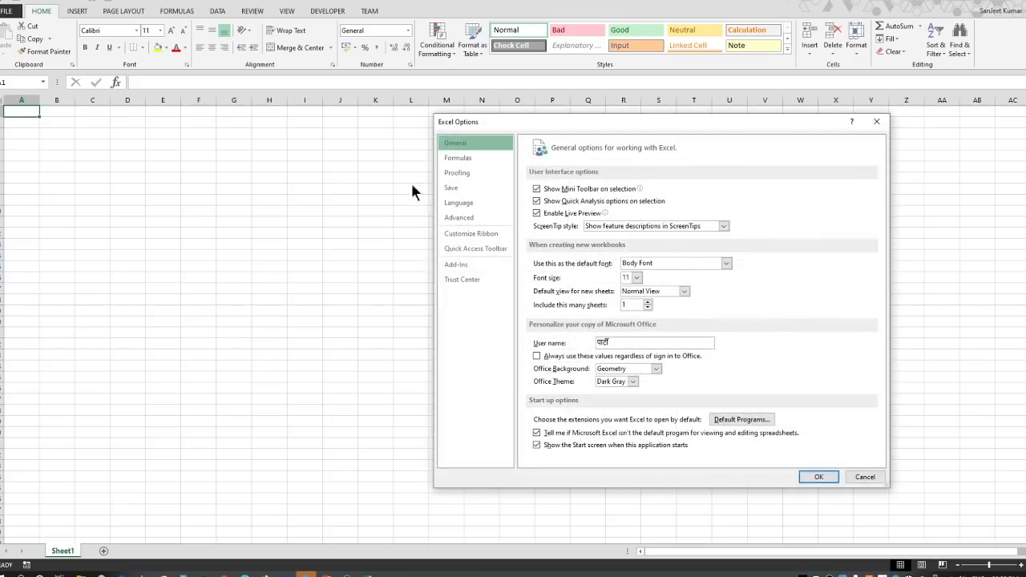
drag(539, 126, 453, 104)
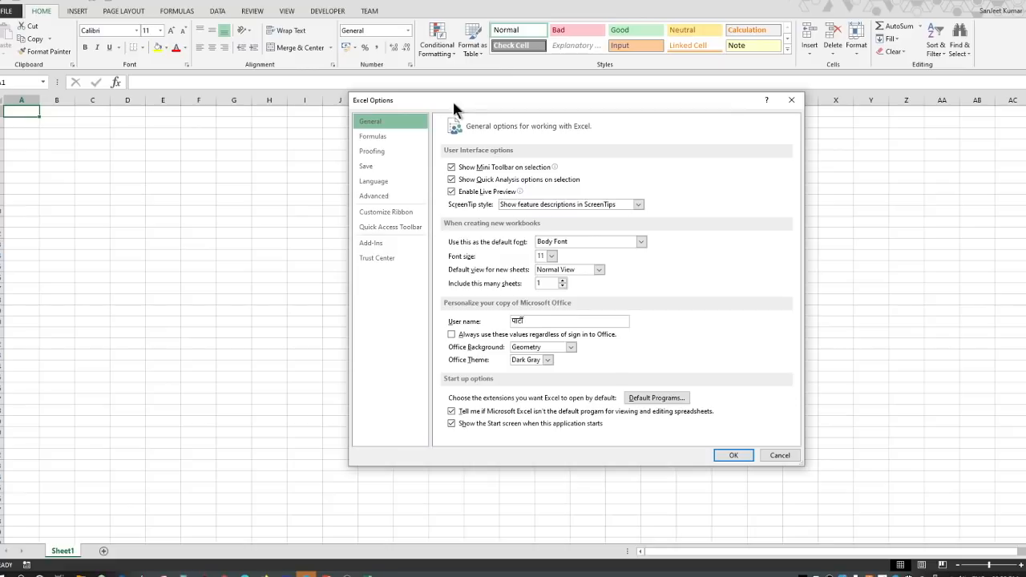
click(377, 257)
click(745, 284)
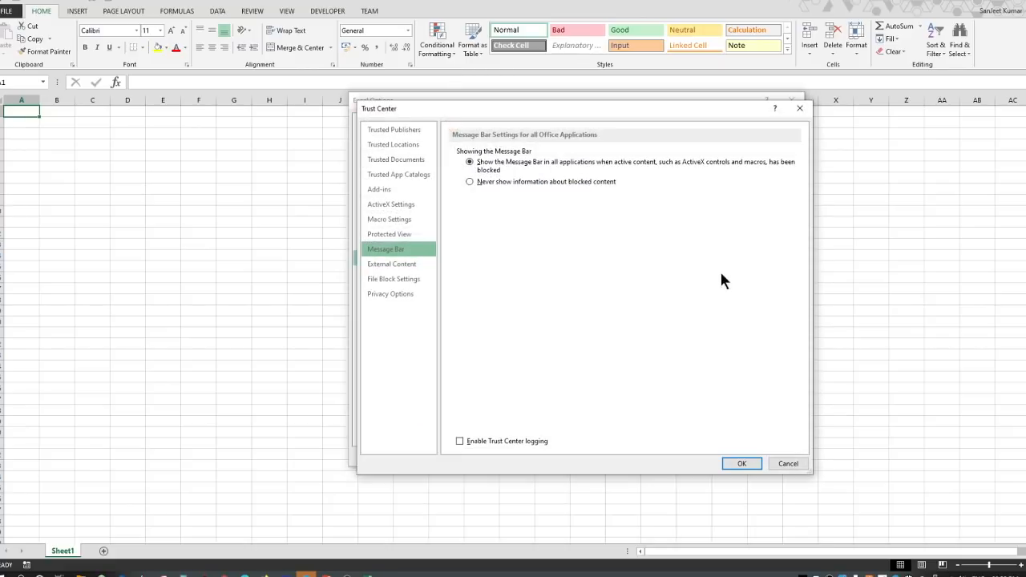
click(400, 142)
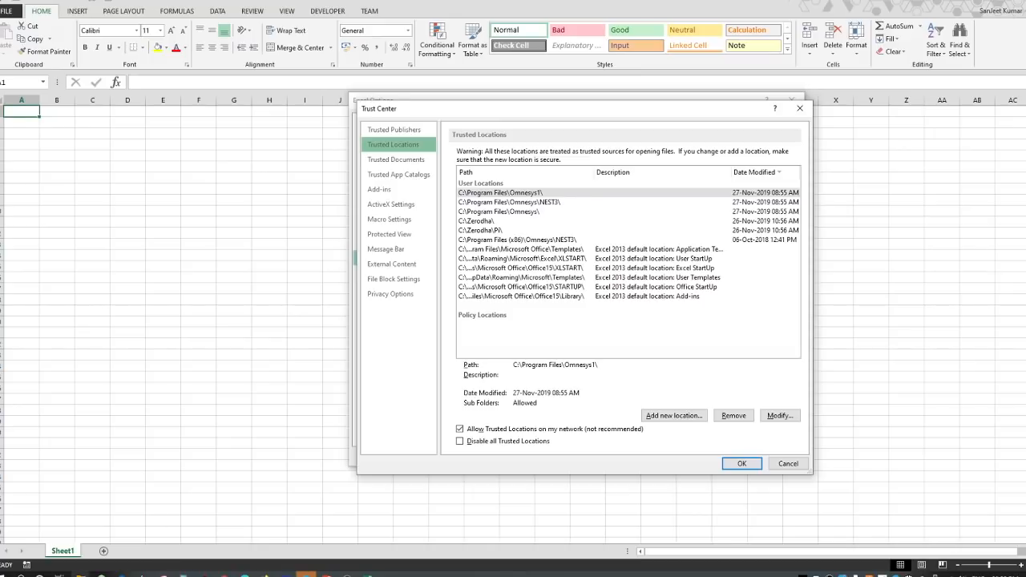
- Switch to the NEST3 folder in File Explorer and copy its full path, C:\Program Files\Omnesys\NEST3
click(81, 574)
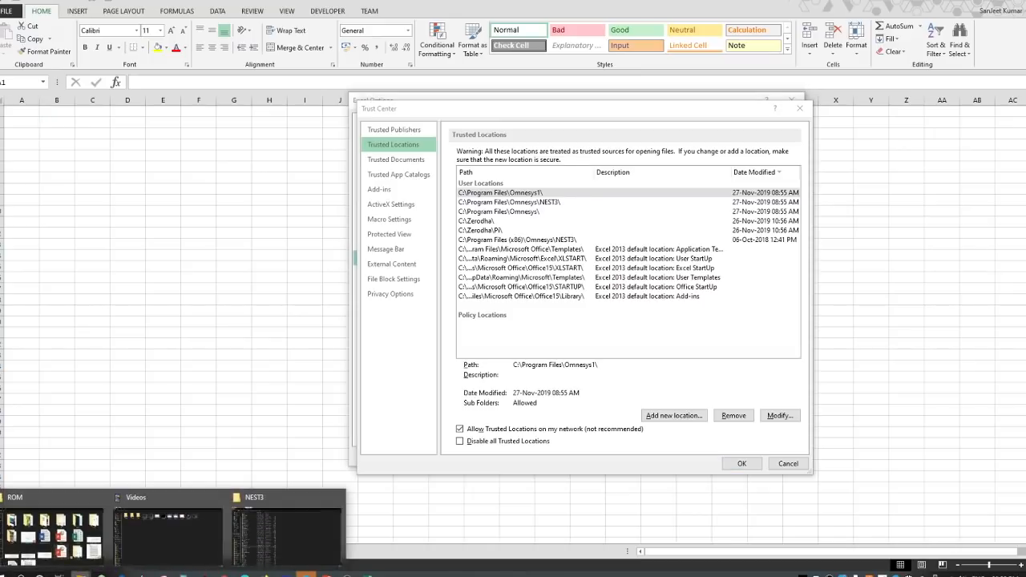
click(267, 530)
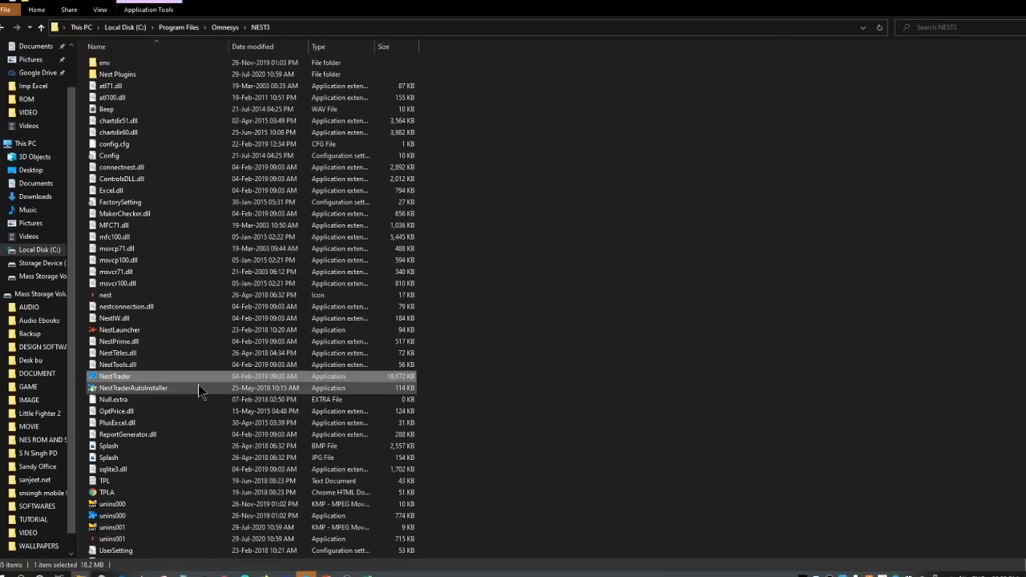
click(289, 28)
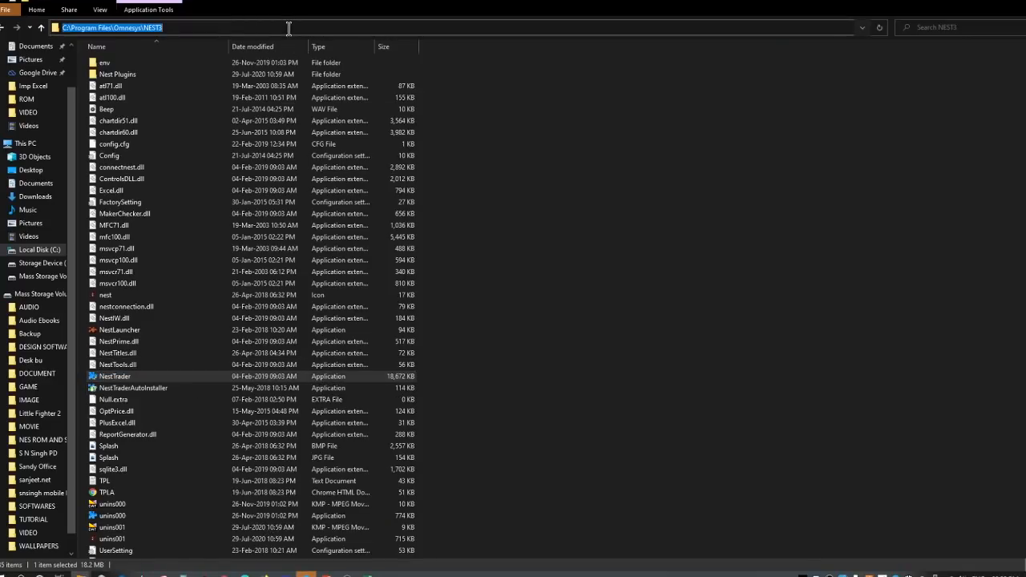
right_click(142, 28)
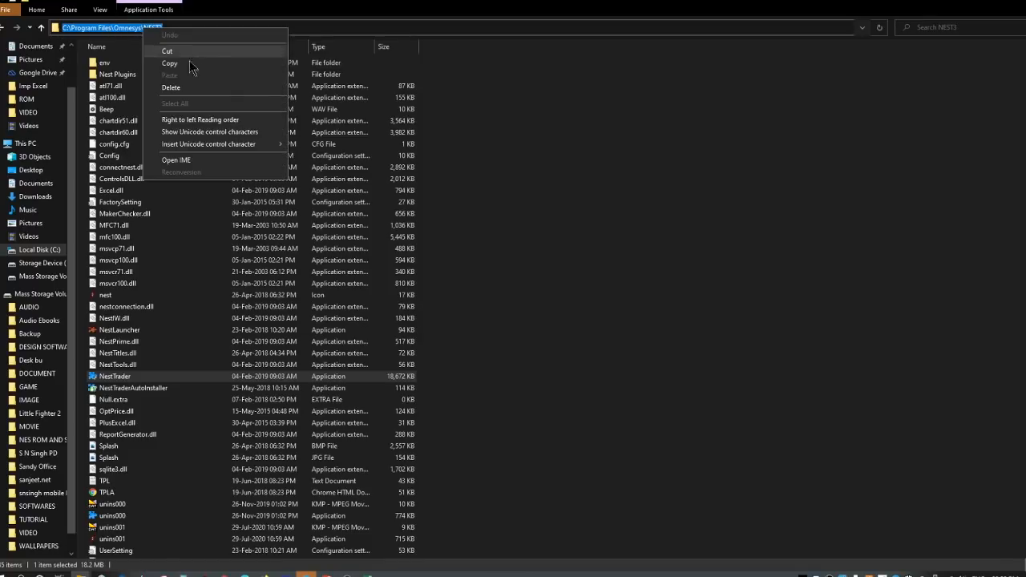
click(195, 66)
click(614, 341)
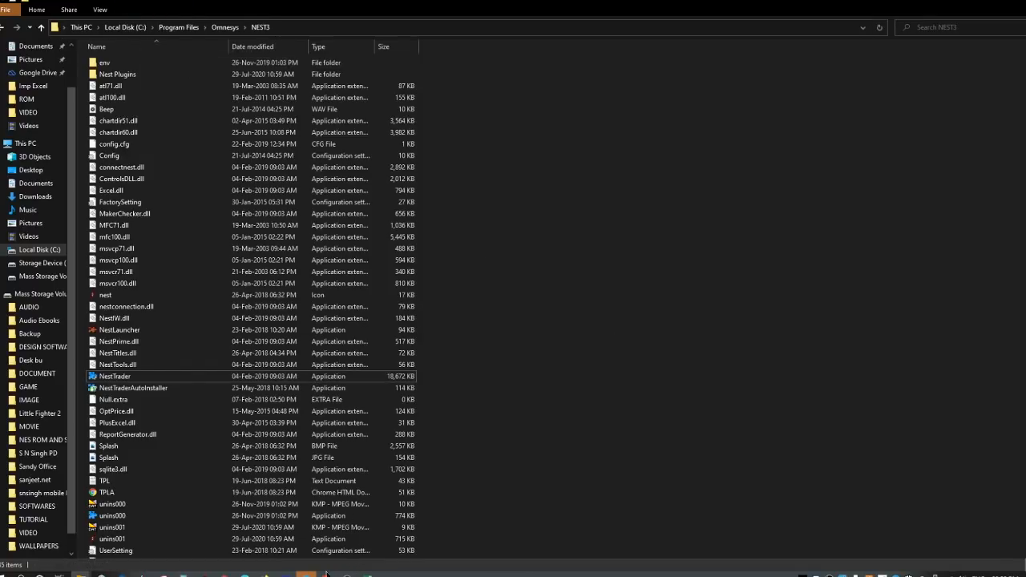
- Back in Excel, try adding C:\Program Files\Omnesys\NEST3 as a trusted location with subfolders trusted, and cancel the entry
click(368, 573)
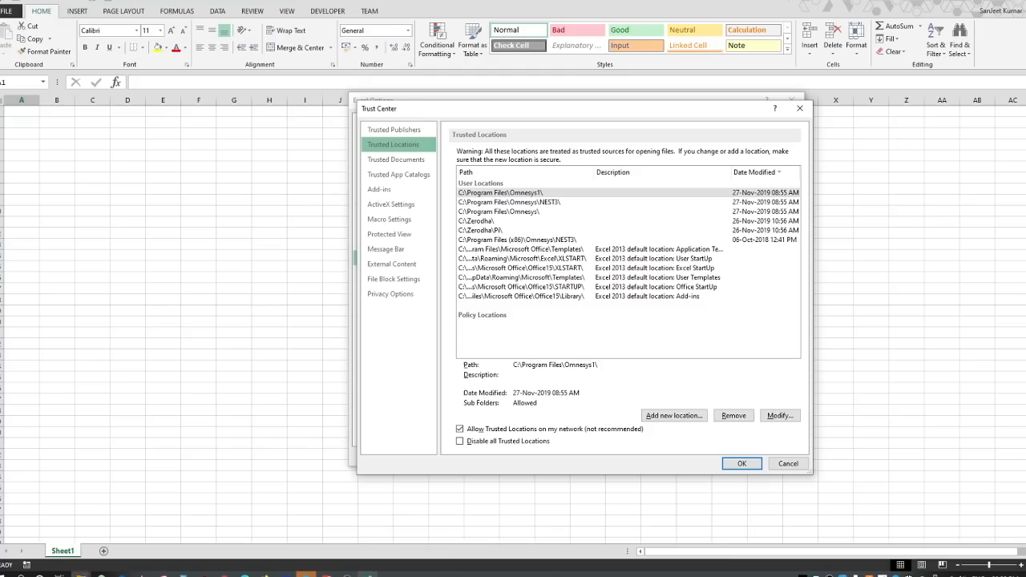
click(674, 415)
drag(564, 263, 395, 260)
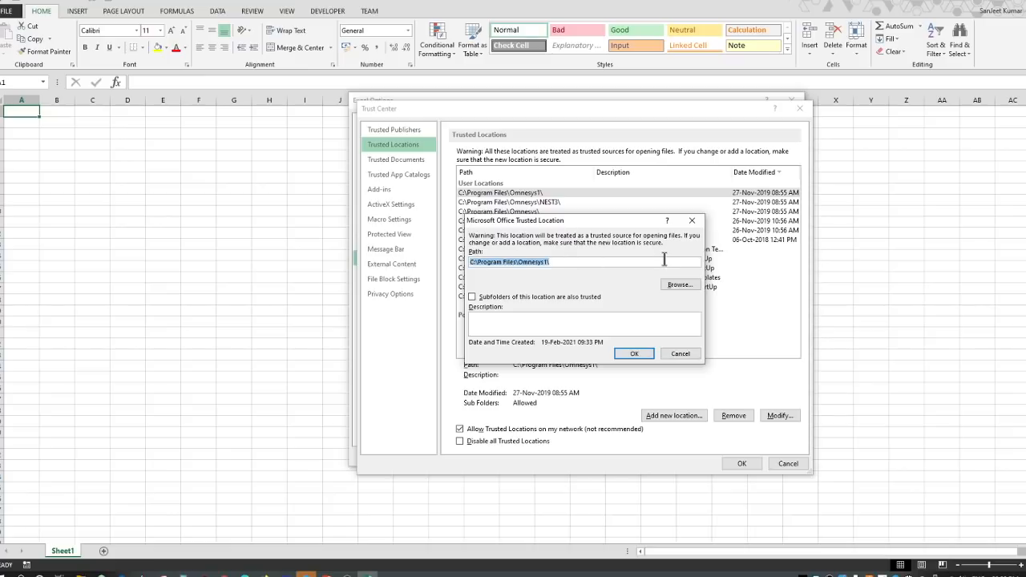
key(ctrl+v)
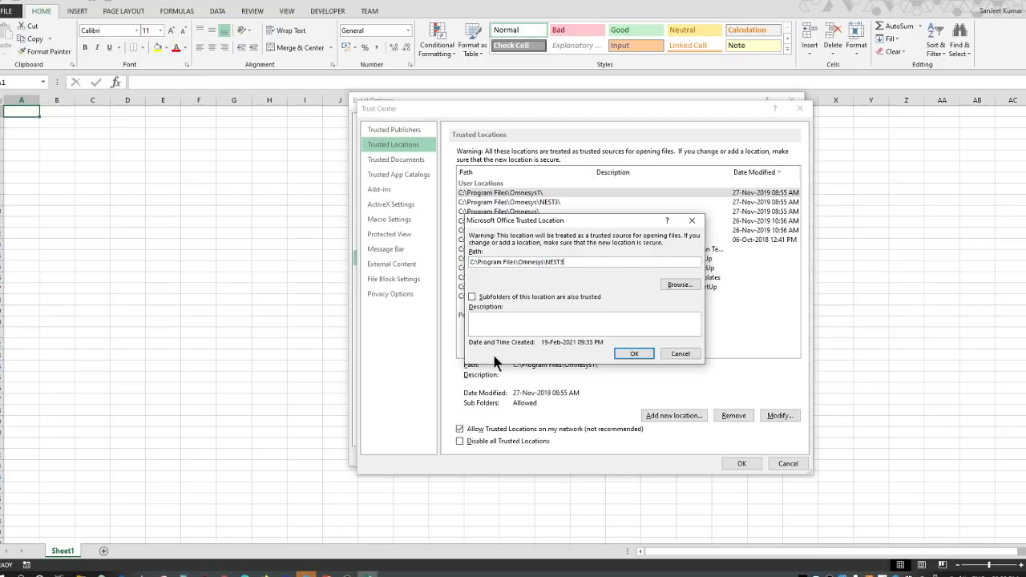
click(471, 296)
click(680, 354)
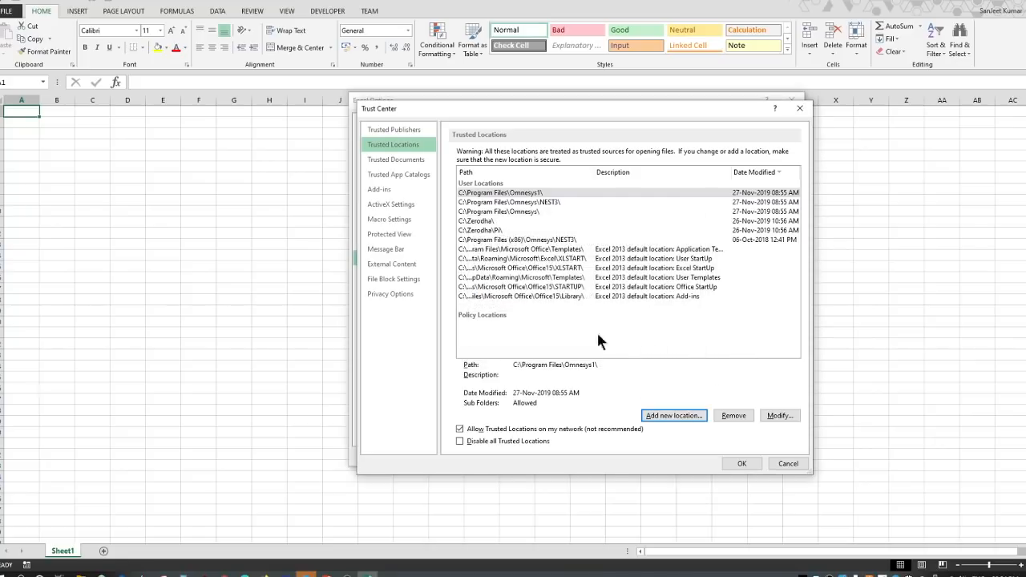
- Review the details of the existing trusted locations for Omnesys\NEST3 and Zerodha\Pi
click(546, 203)
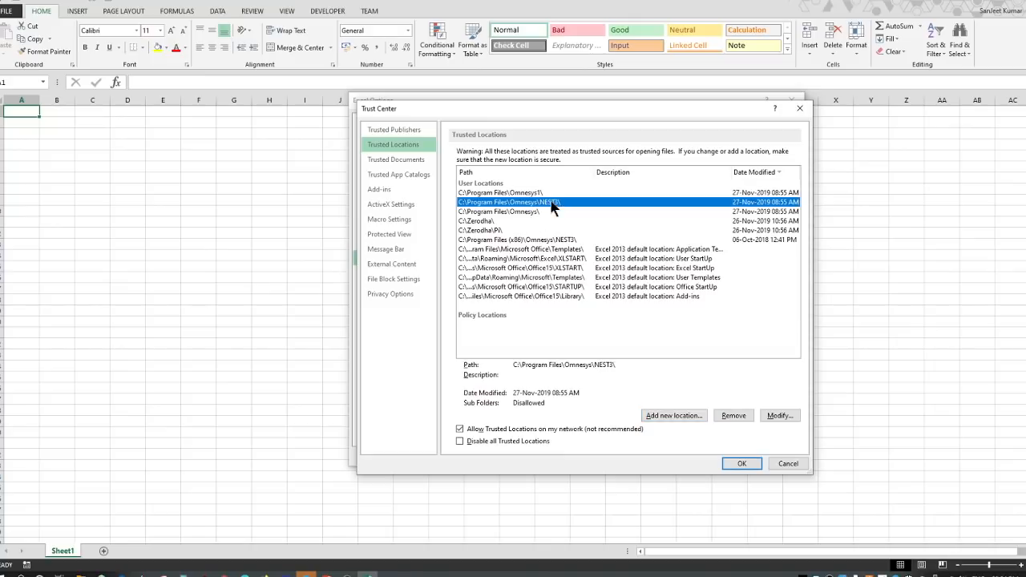
click(515, 229)
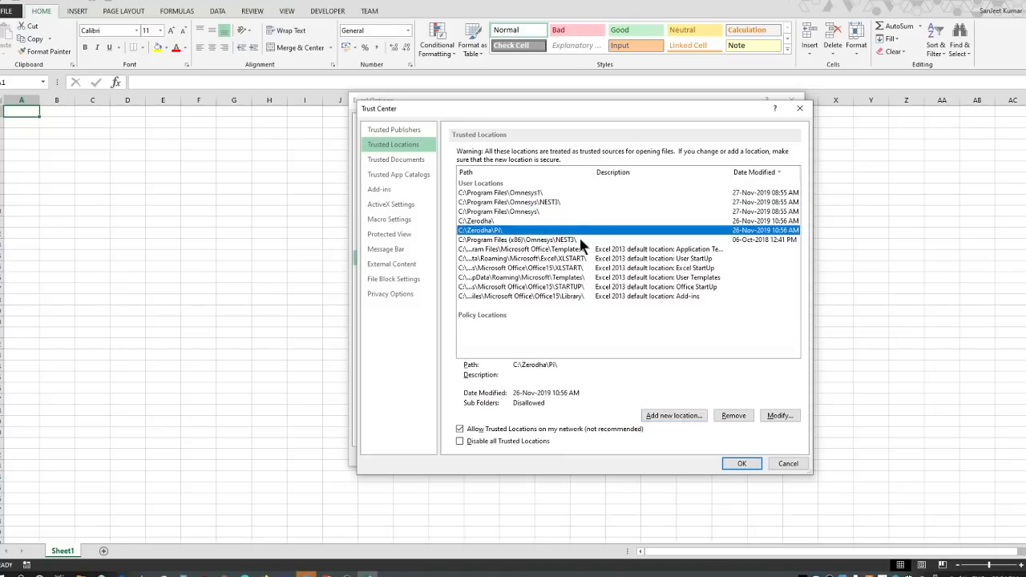
- Review the details of the trusted locations C:\Program Files (x86)\Omnesys\NEST3, C:\Program Files\Omnesys\NEST3 and C:\Program Files\Omnesys1
click(579, 238)
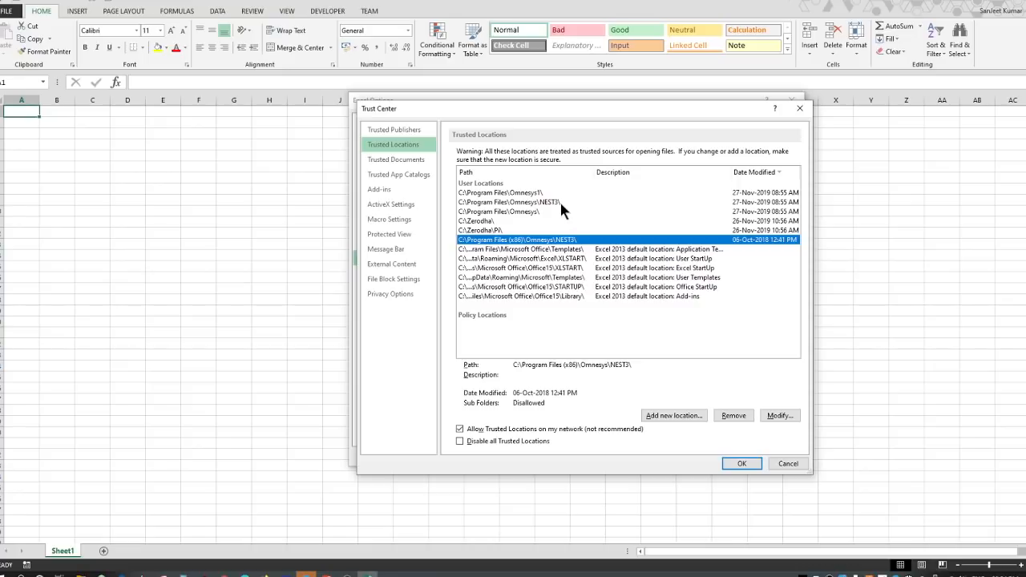
click(561, 202)
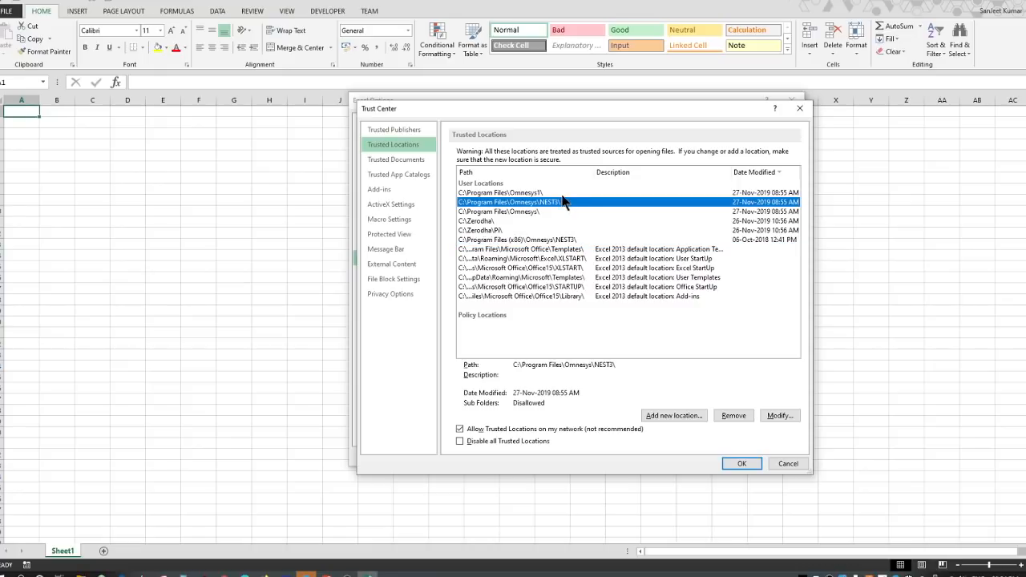
click(563, 194)
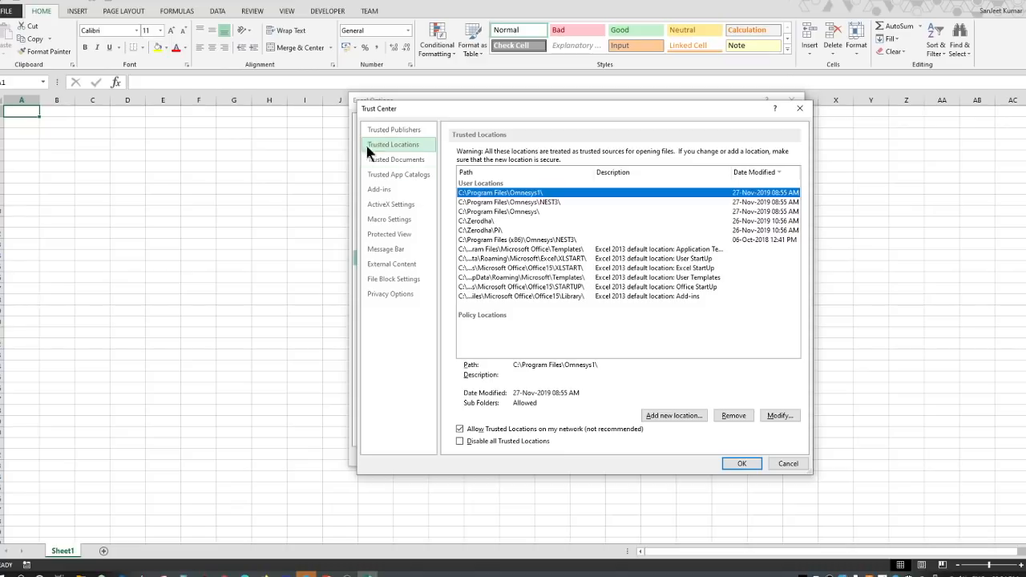
- Review the Trust Center's trusted documents, add-ins, ActiveX, macro and external content settings, and leave Excel's options without saving changes
click(411, 160)
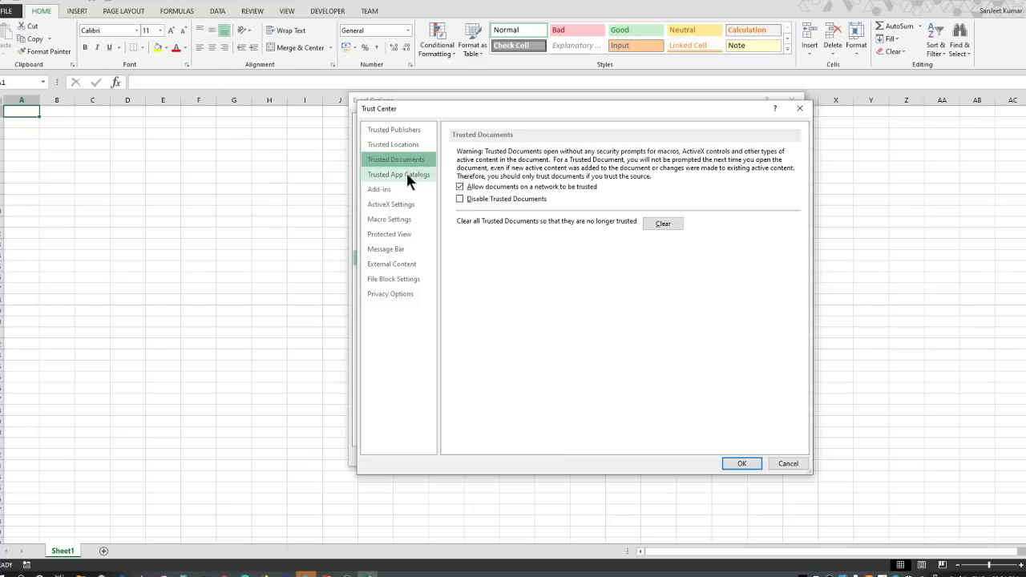
click(406, 190)
click(405, 205)
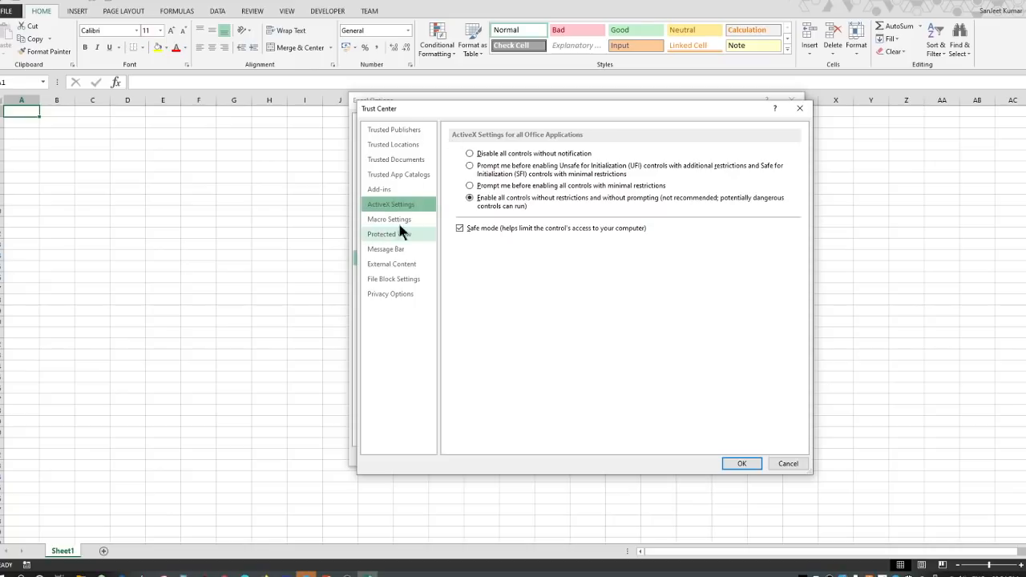
click(381, 221)
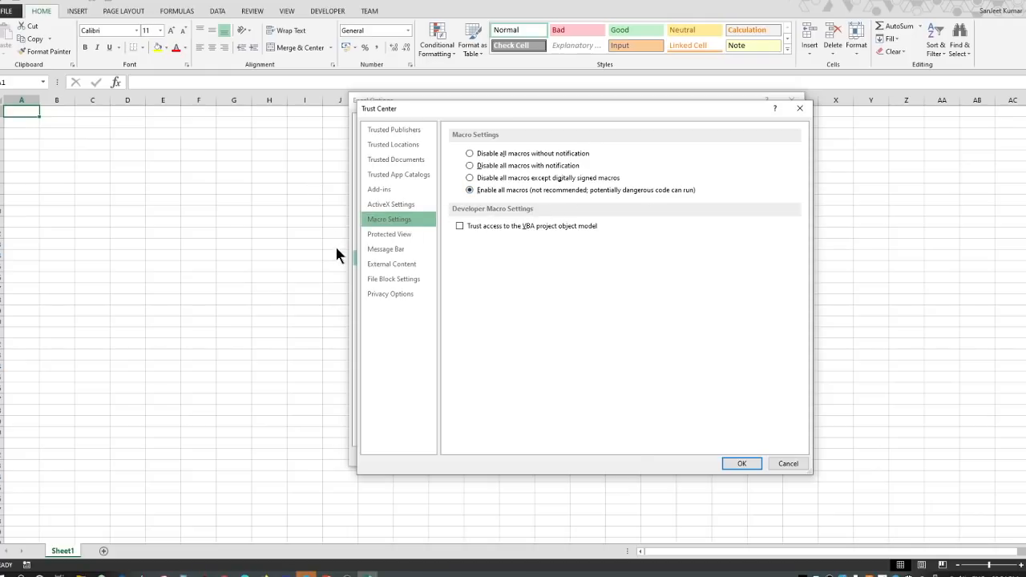
click(402, 267)
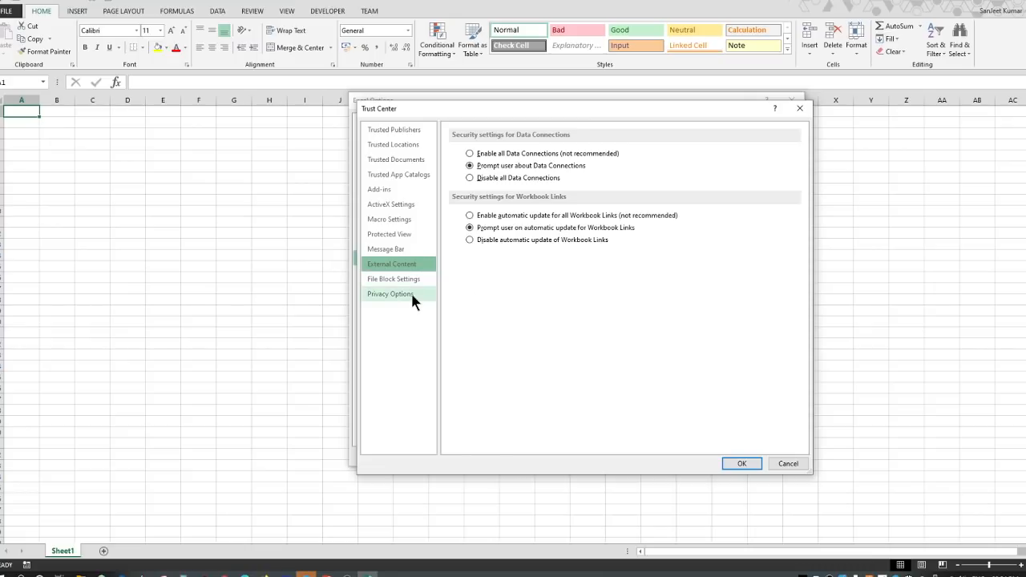
click(786, 465)
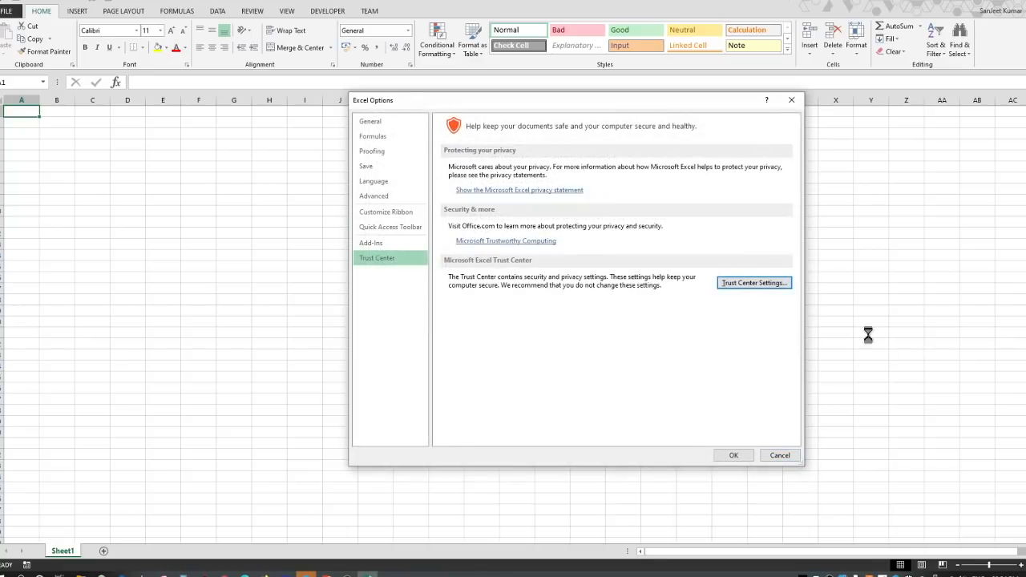
click(778, 455)
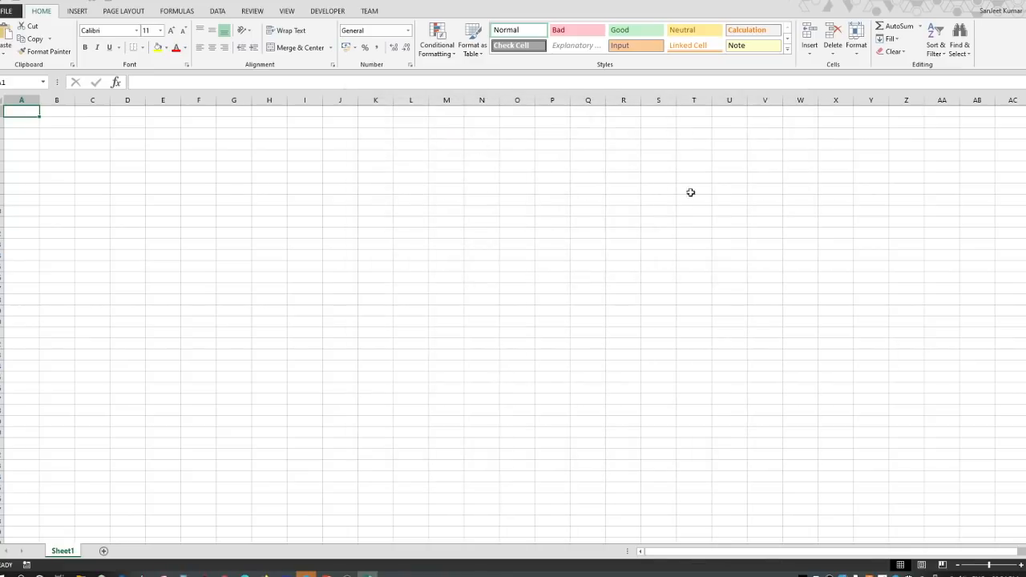
- Switch from Excel to the JUSTRADE PRO trading terminal and dismiss its login message
click(1021, 2)
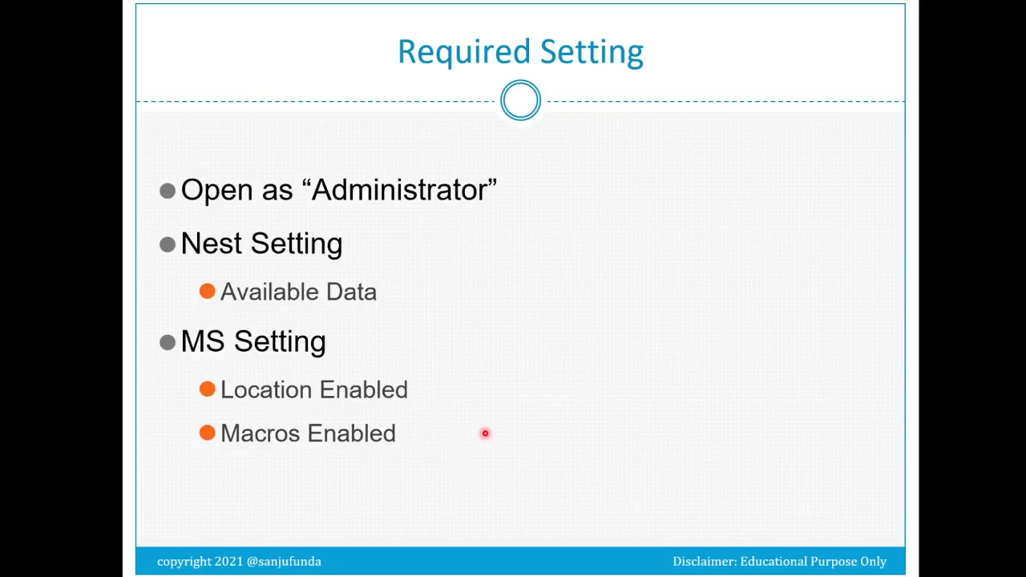
key(super)
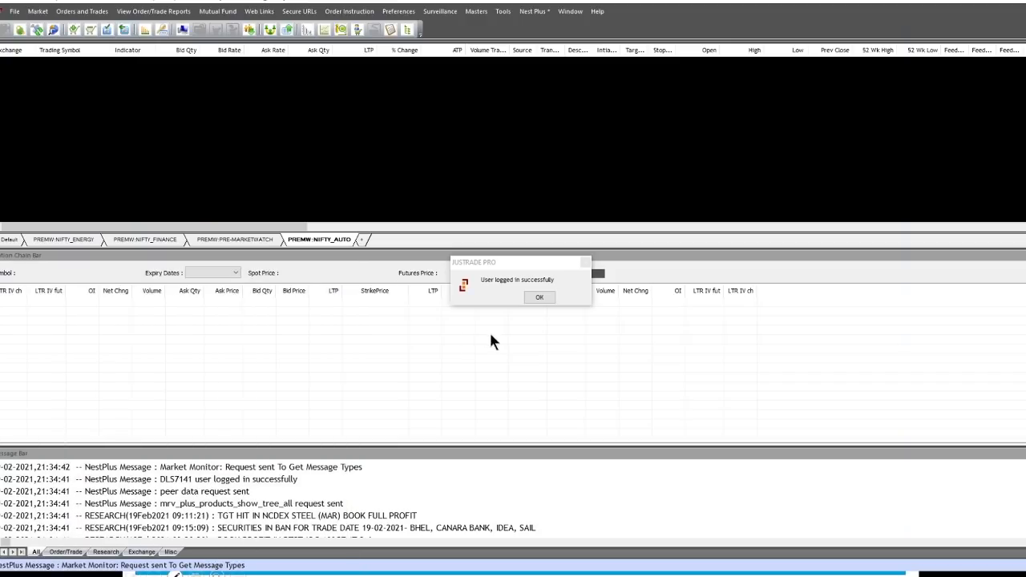
click(539, 298)
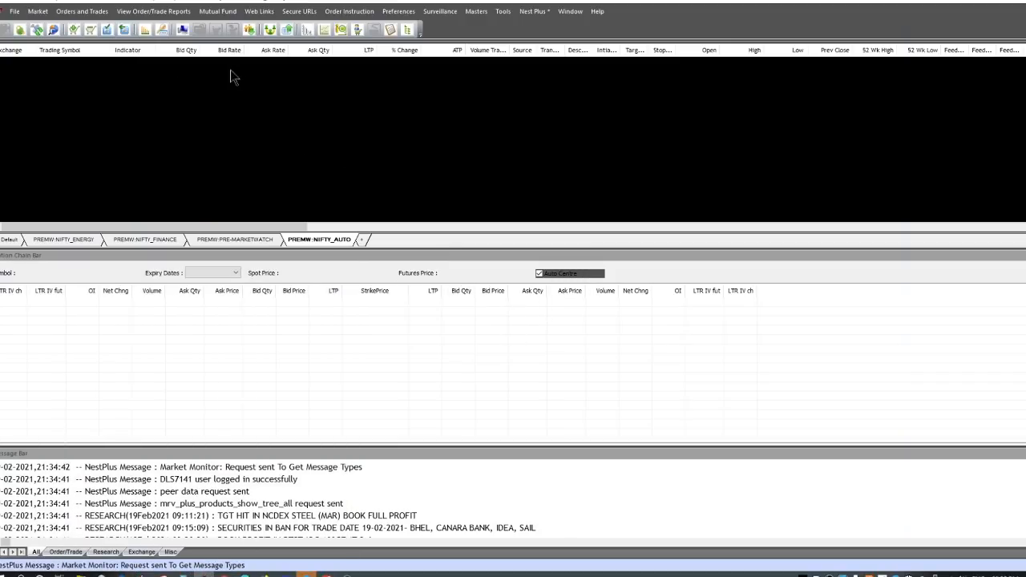
- Review the available columns in the NIFTY_AUTO market watch's column profile and save the profile
click(77, 50)
right_click(77, 52)
click(120, 56)
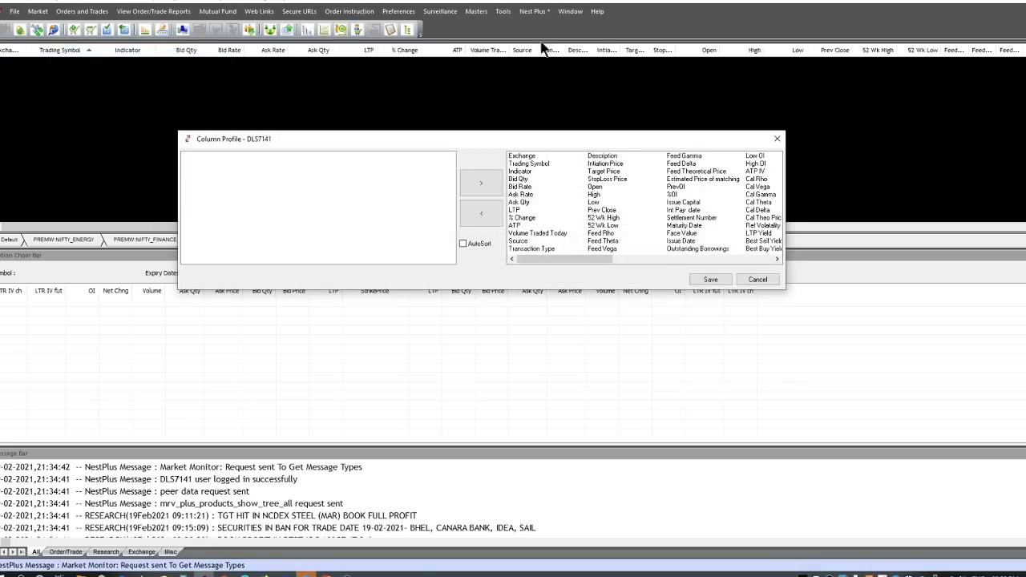
click(522, 155)
click(531, 164)
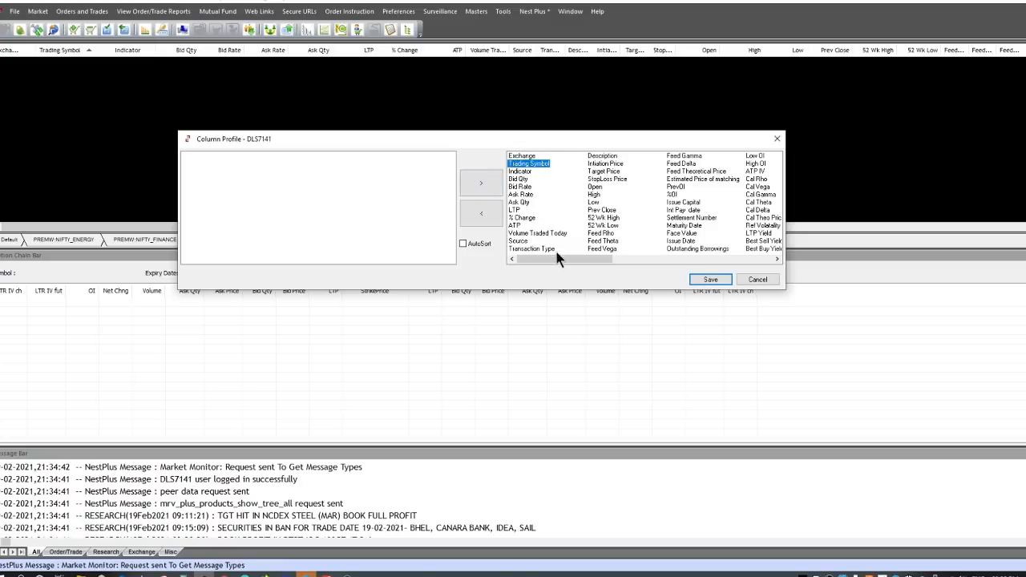
drag(580, 257, 539, 261)
click(724, 279)
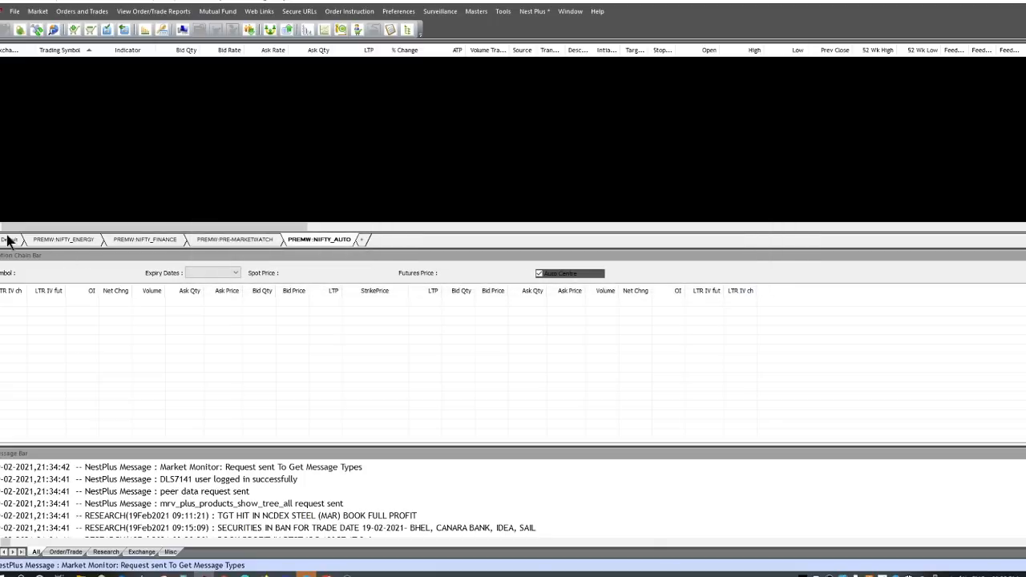
- In the Default market watch, clear the existing scrips and add the NFO index future BANKNIFTY expiring 25Feb2021
click(8, 240)
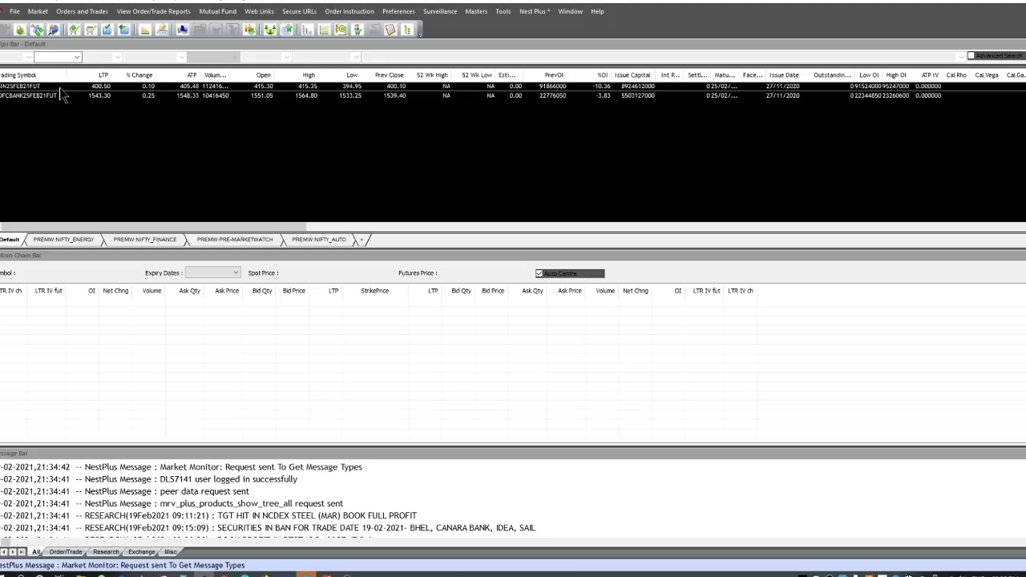
click(74, 57)
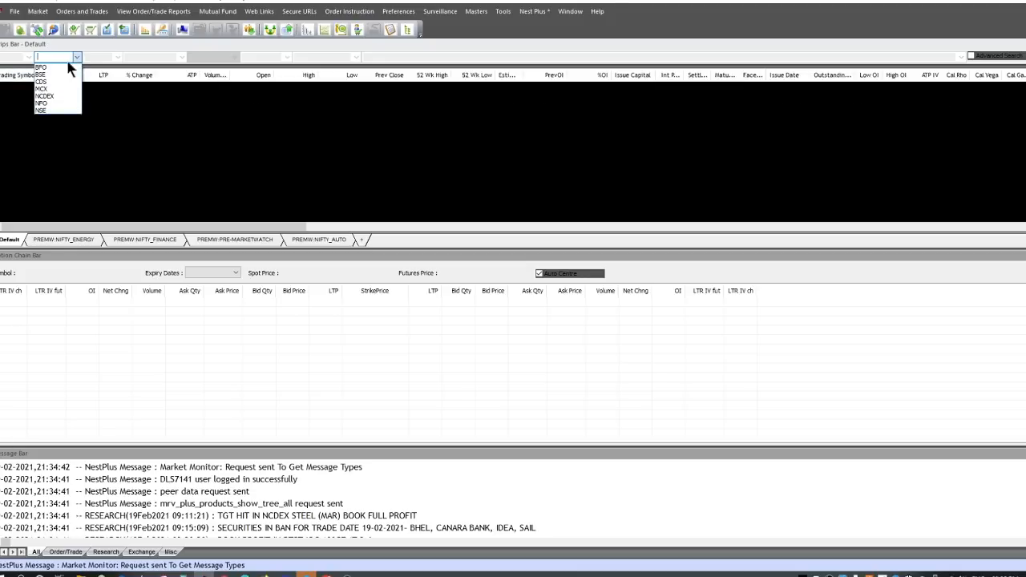
click(59, 103)
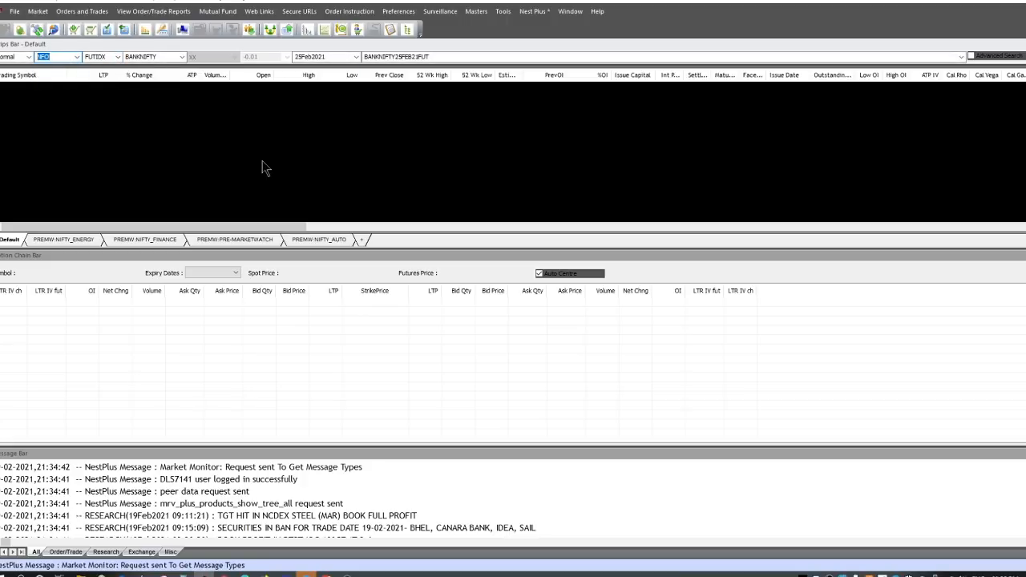
key(Return)
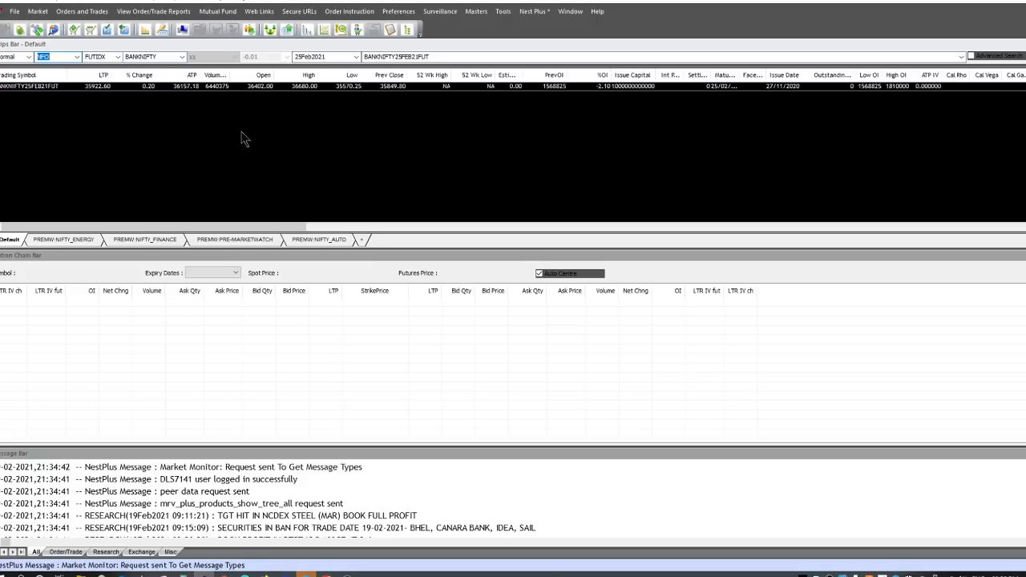
- Add the NFO stock future (FUTSTK) HDFCBANK expiring 25Feb2021 to the Default market watch
click(101, 57)
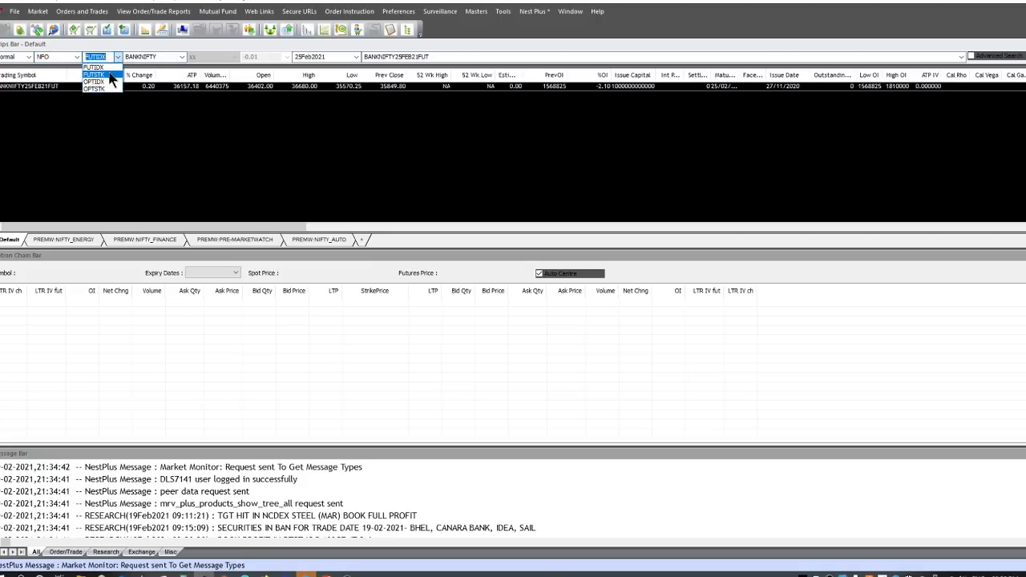
click(107, 73)
key(Down)
click(158, 60)
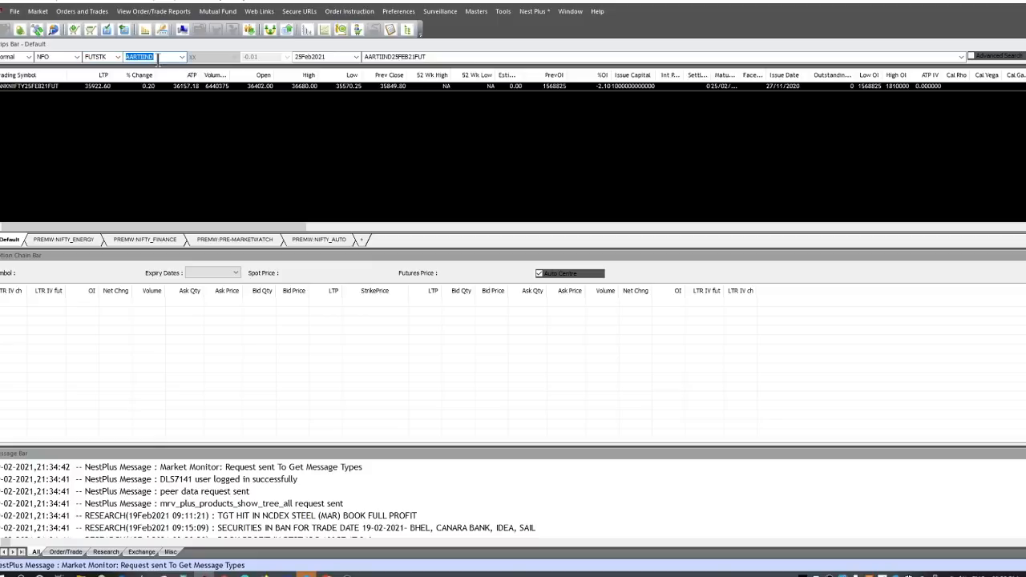
text(HDFCBANK)
key(Return)
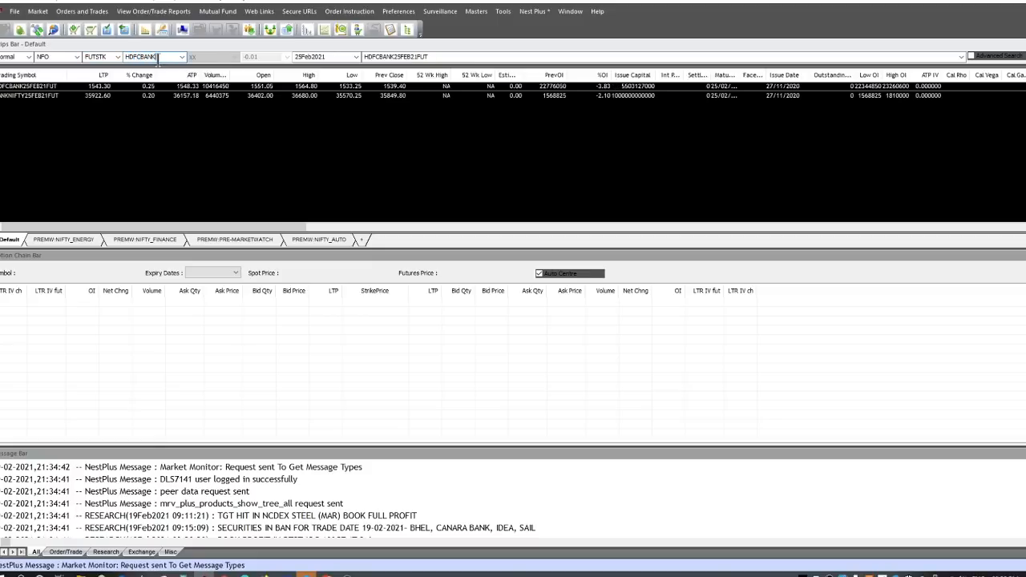
- Add the NFO stock future SBIN expiring 25Feb2021 to the Default market watch
drag(157, 60, 127, 53)
text(SBIN)
key(Return)
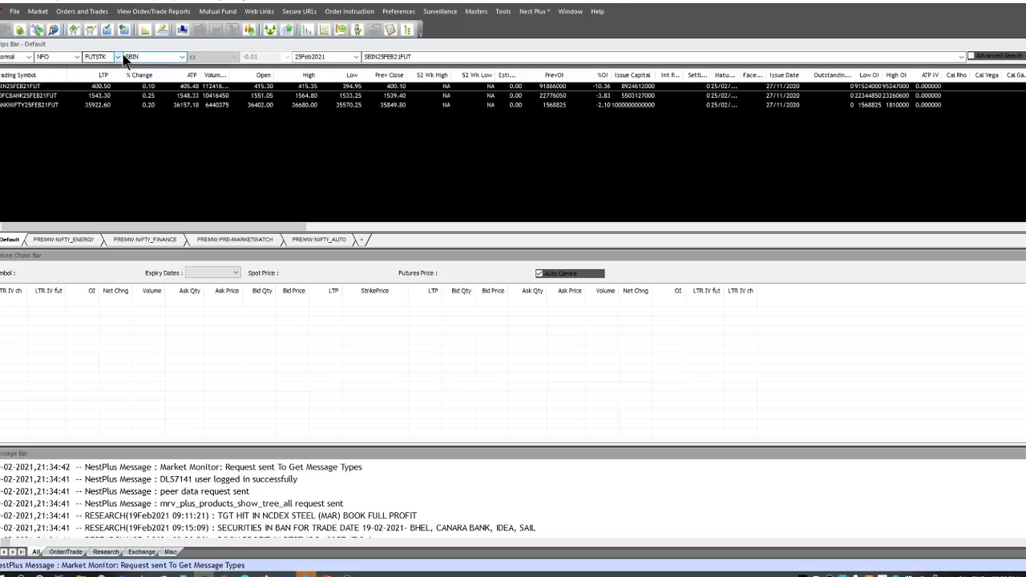
click(271, 178)
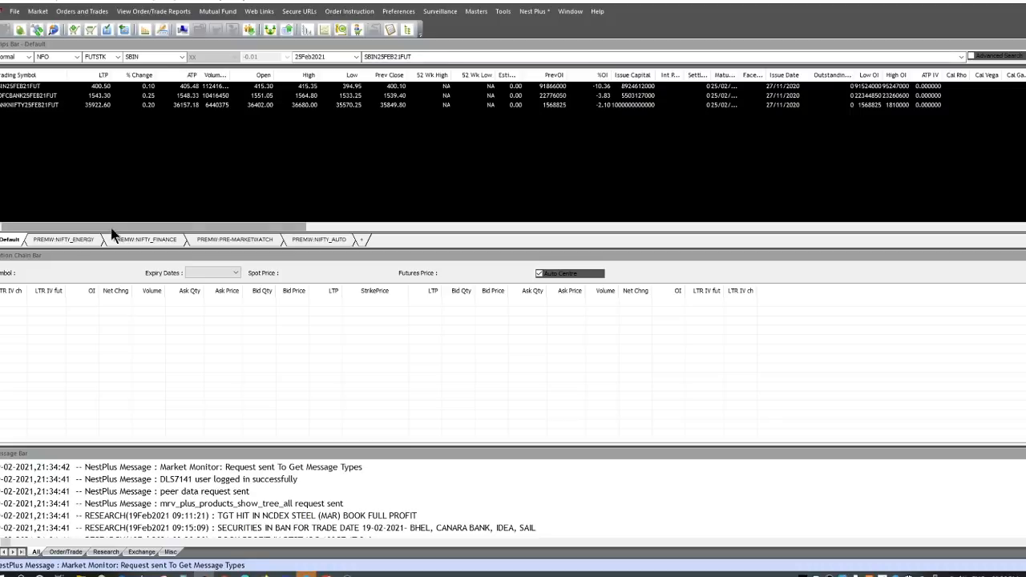
- Look over the further data columns of the Default market watch, and return to the presentation to advance past the Required Setting slide
drag(112, 229, 323, 228)
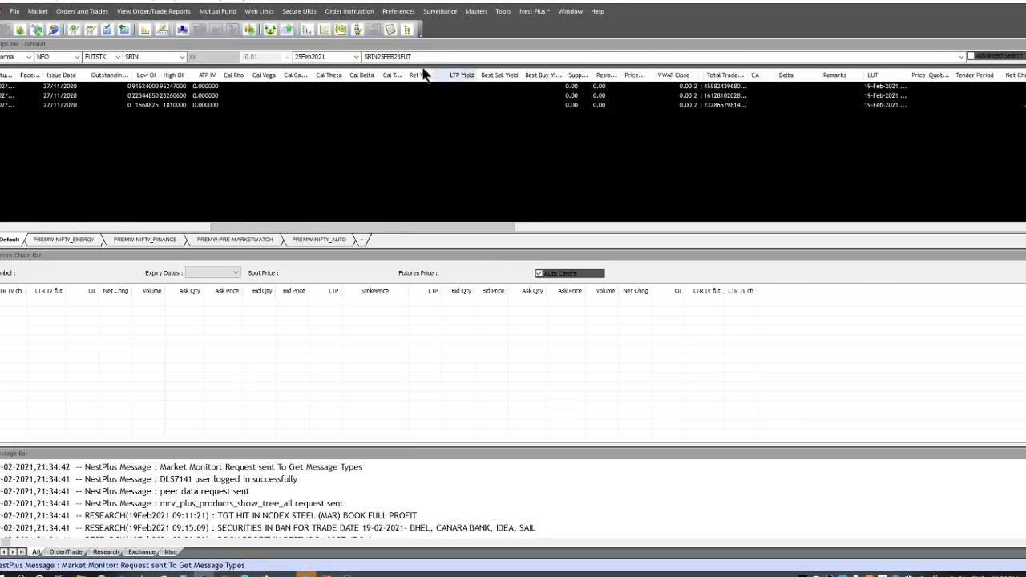
drag(433, 228, 169, 233)
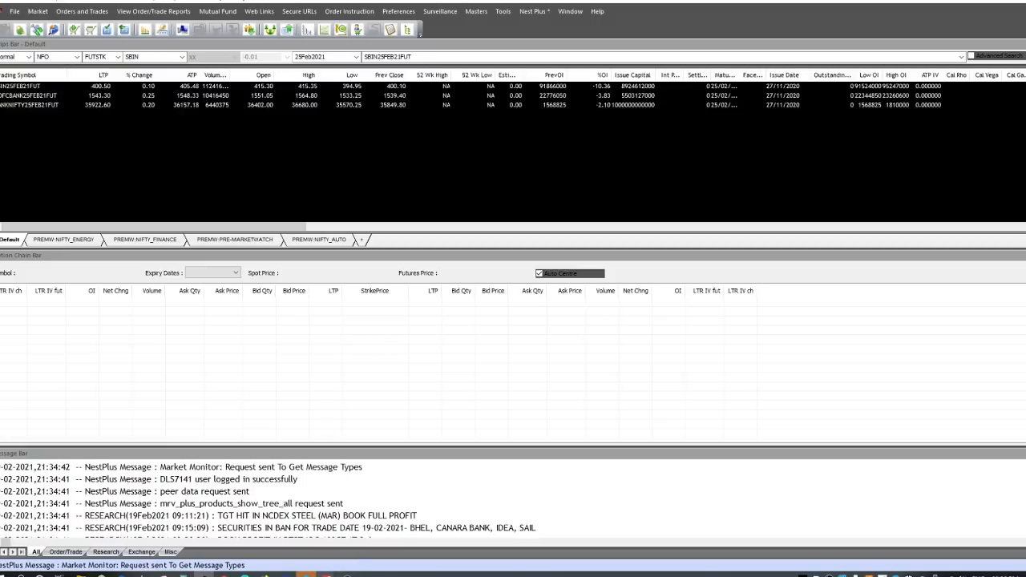
mouse_move(328, 572)
click(425, 539)
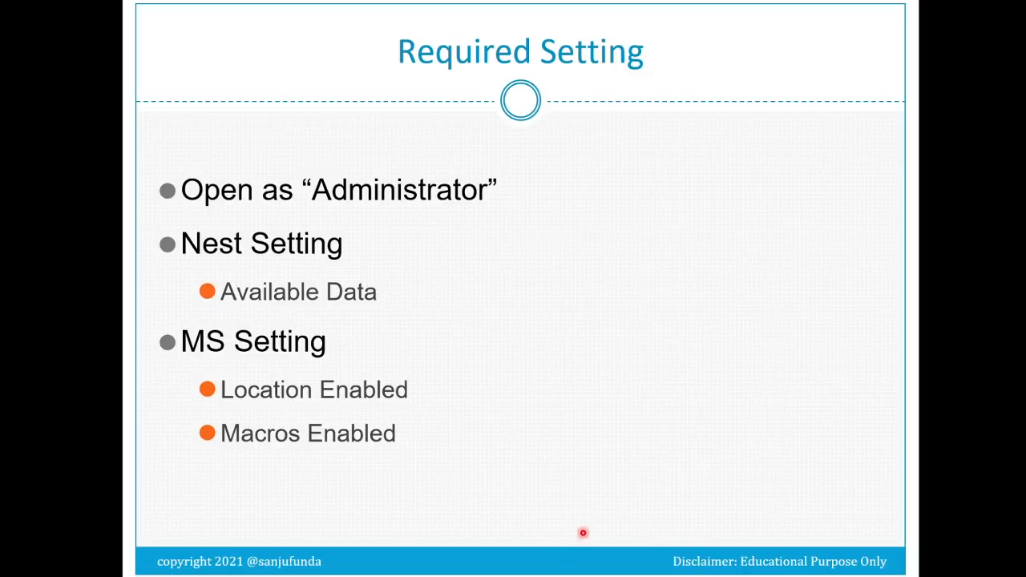
key(Right)
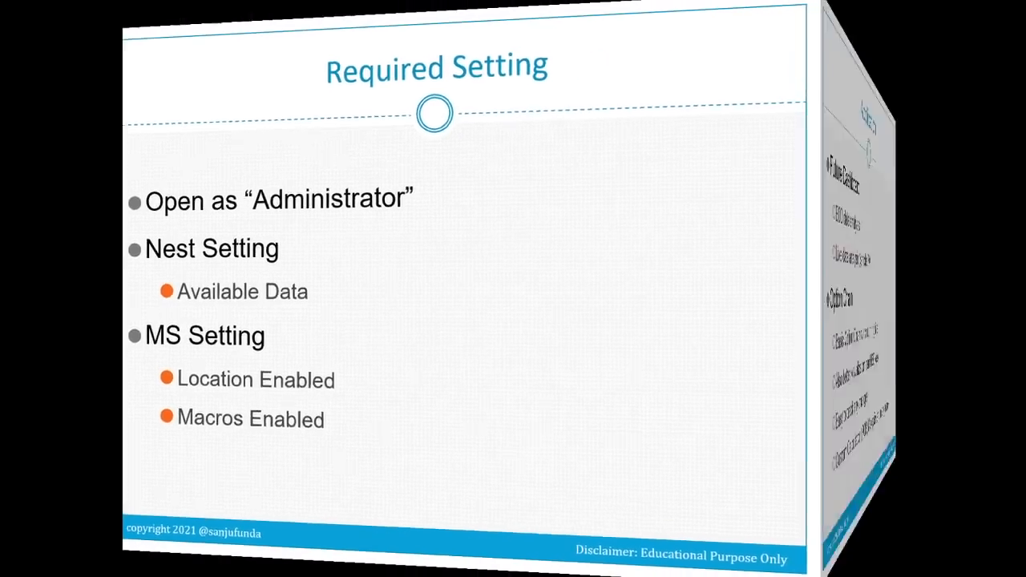
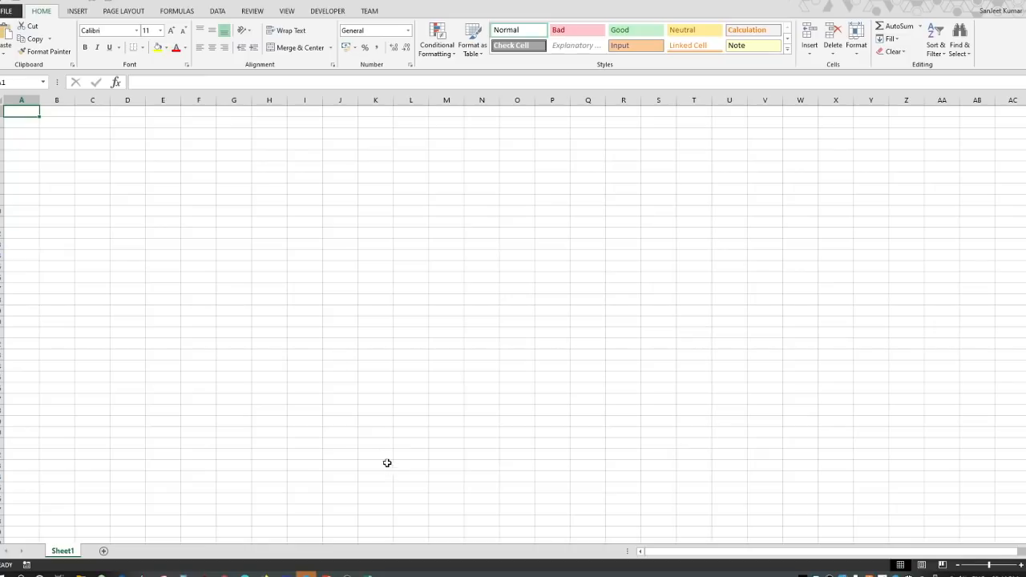
- Back in the trading terminal, remove the Trading Symbol and LTP columns from the Default market watch and save the column profile
click(204, 573)
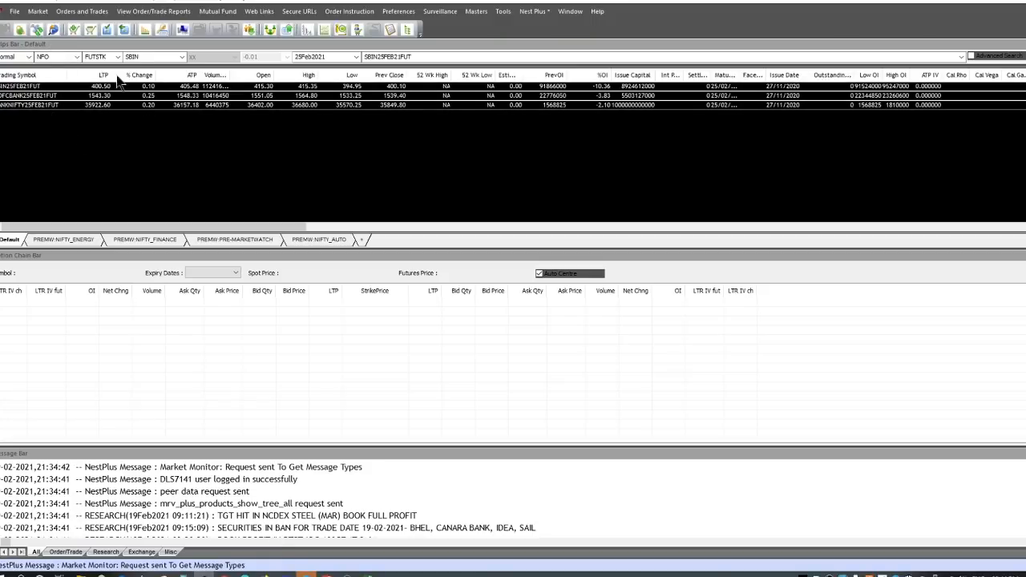
right_click(148, 74)
click(198, 82)
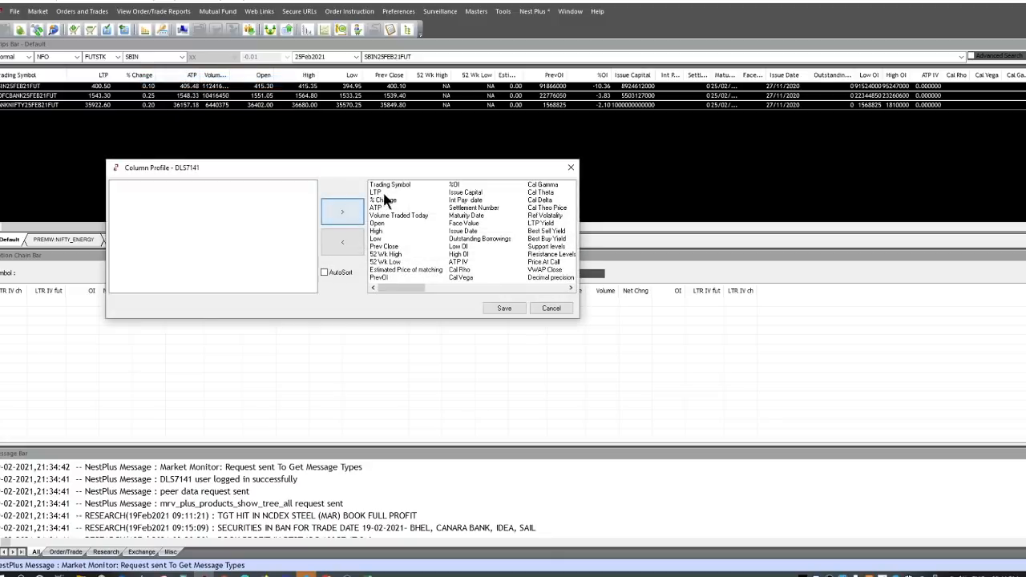
click(390, 187)
click(350, 243)
click(350, 243)
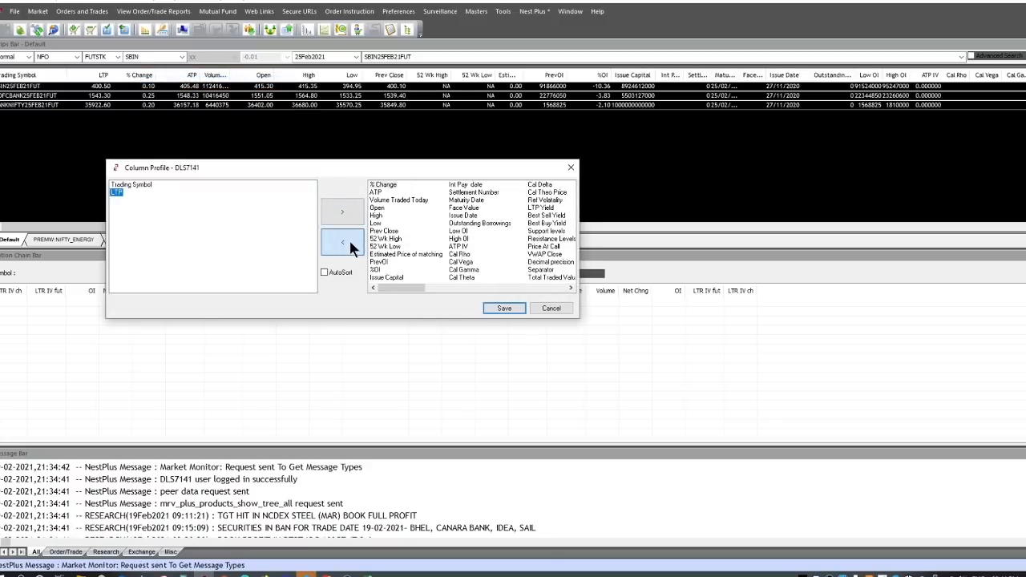
click(502, 308)
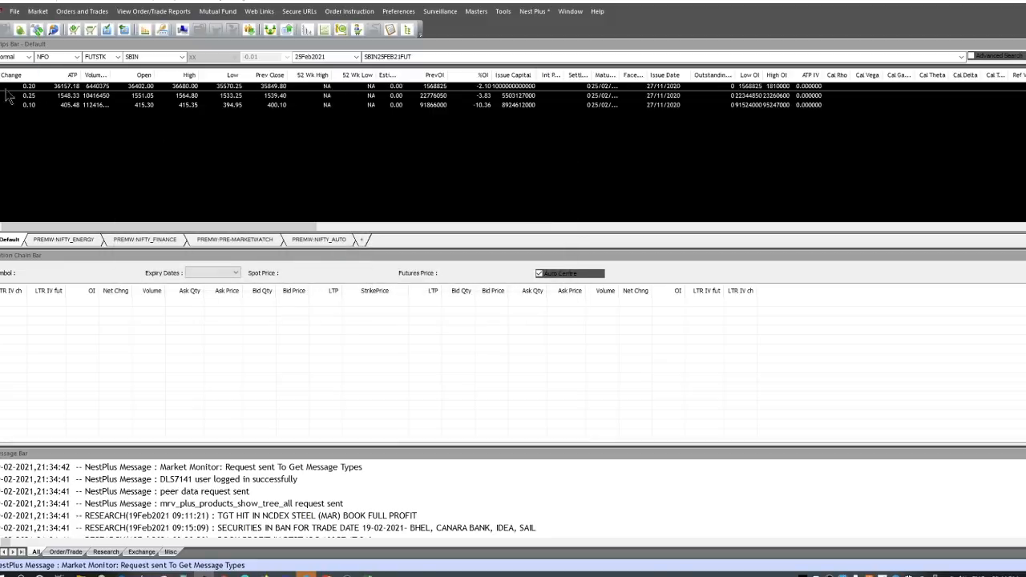
- Add the Trading Symbol and LTP columns back to the Default market watch and save the column profile
right_click(275, 79)
click(309, 80)
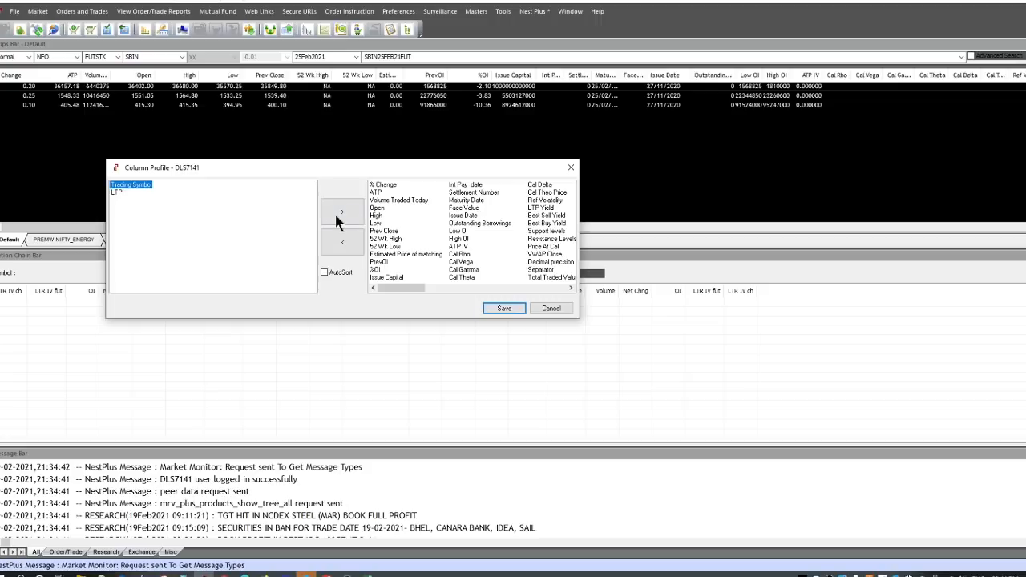
click(338, 217)
click(344, 240)
click(340, 218)
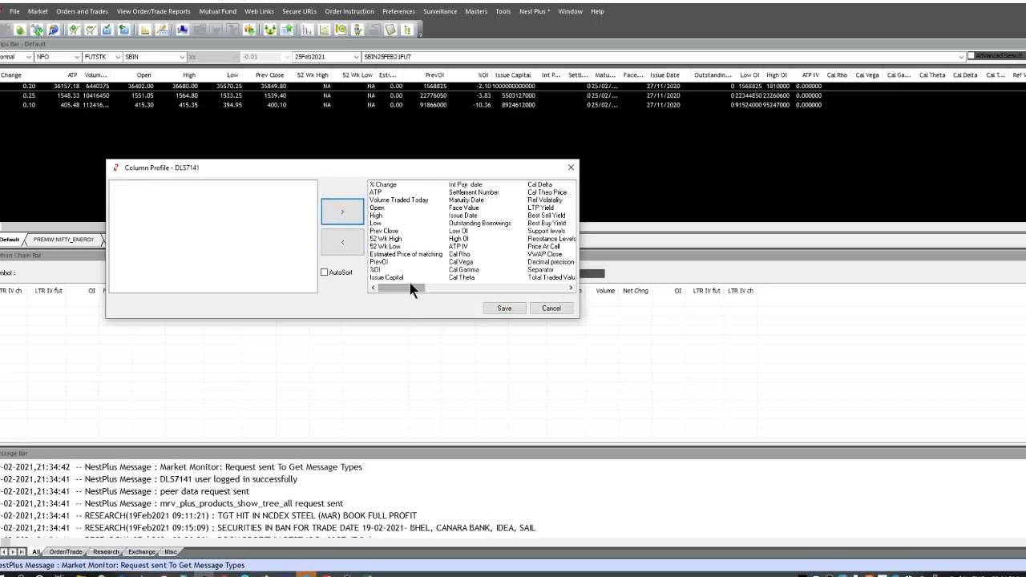
click(504, 308)
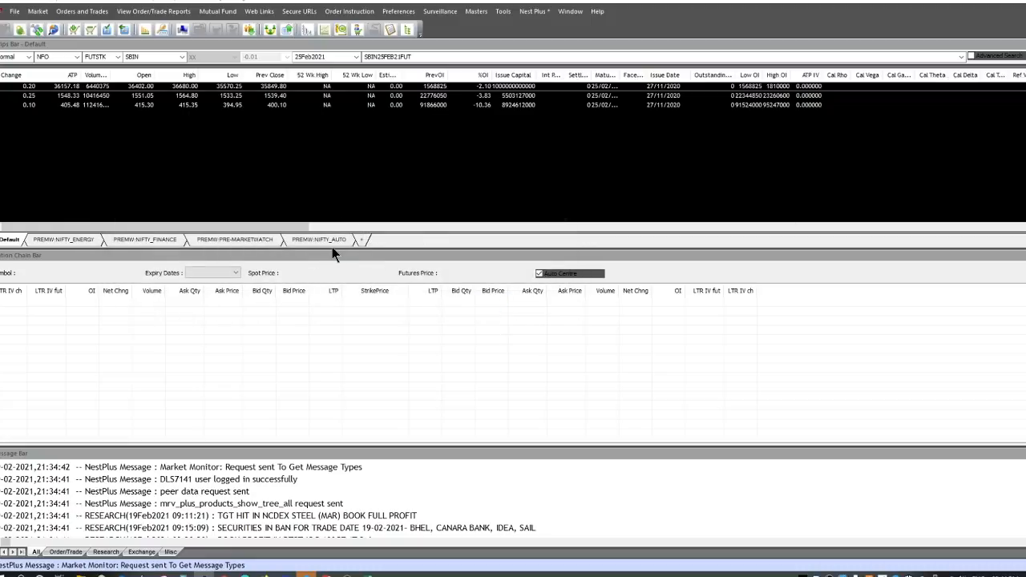
- Reopen the market watch's column profile and move Trading Symbol directly after % Change in the displayed columns
click(14, 80)
right_click(123, 74)
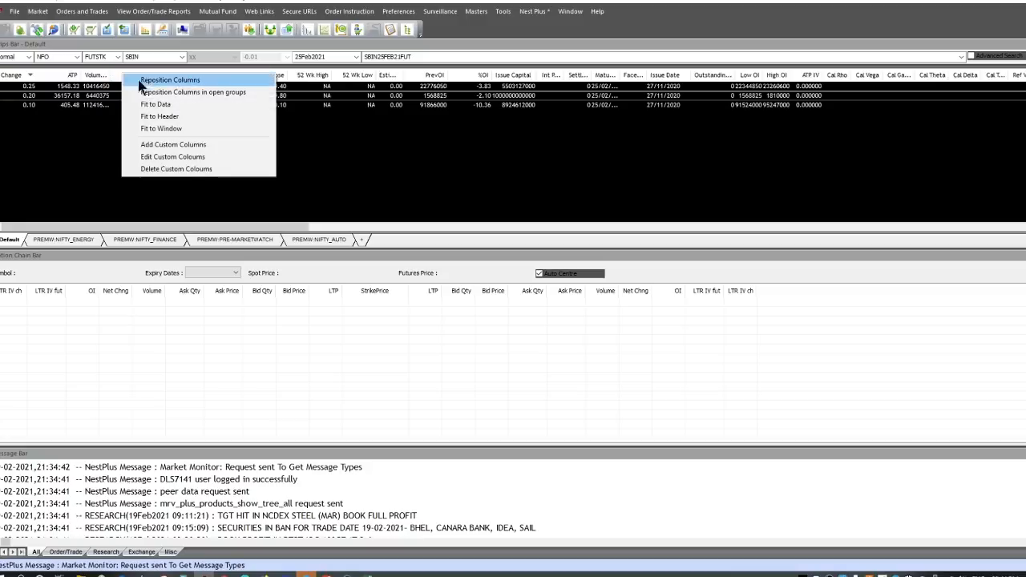
click(178, 93)
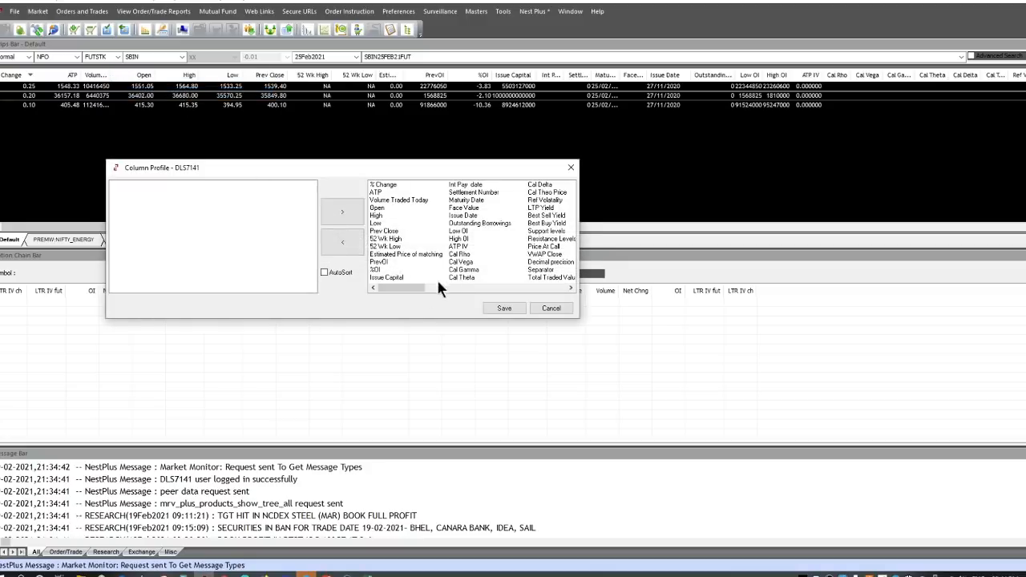
drag(412, 287, 554, 291)
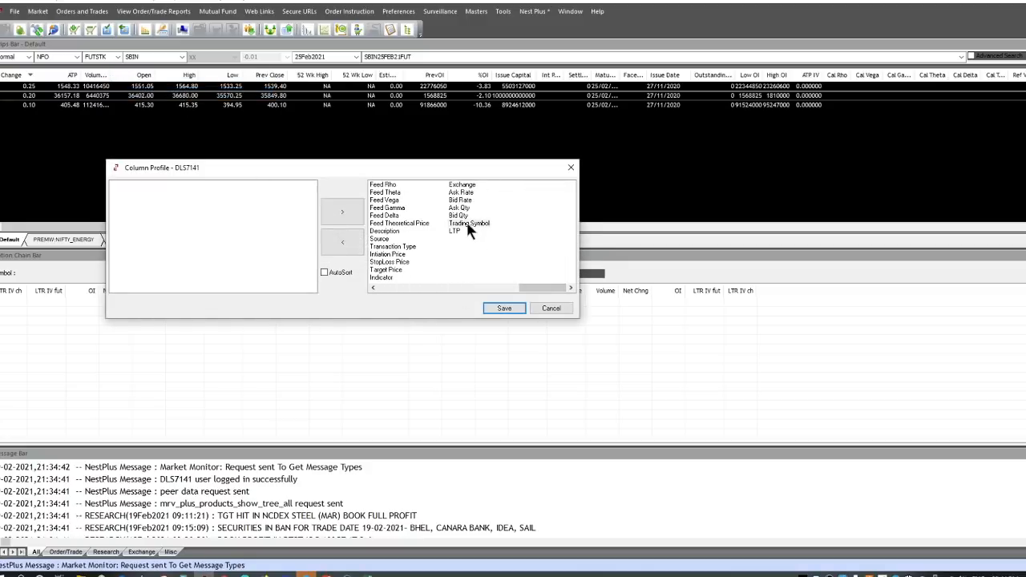
drag(337, 209, 405, 204)
mouse_move(433, 288)
mouse_down()
mouse_move(370, 284)
mouse_move(574, 290)
mouse_move(417, 292)
mouse_up()
click(393, 202)
key(t)
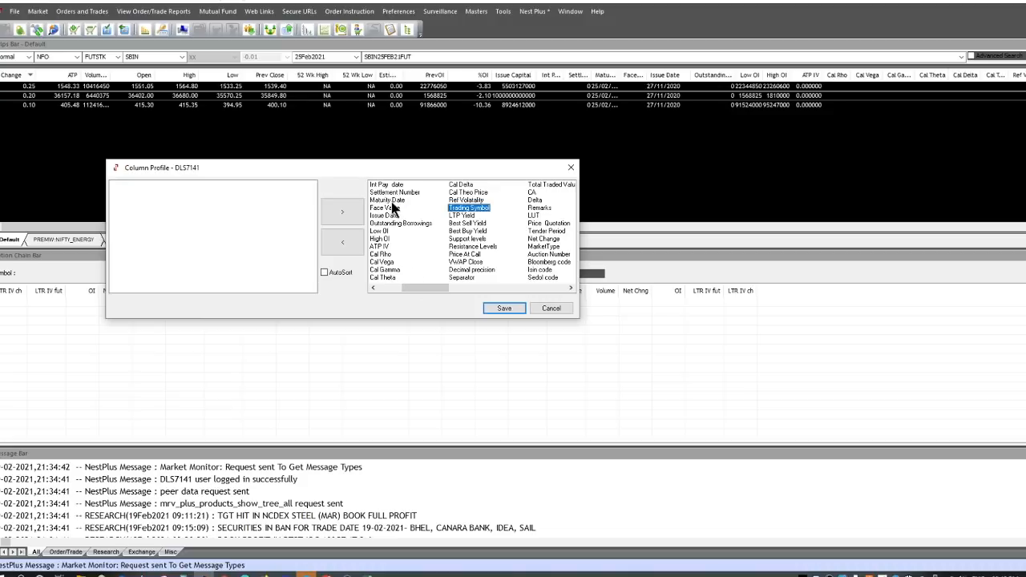
drag(470, 209, 370, 189)
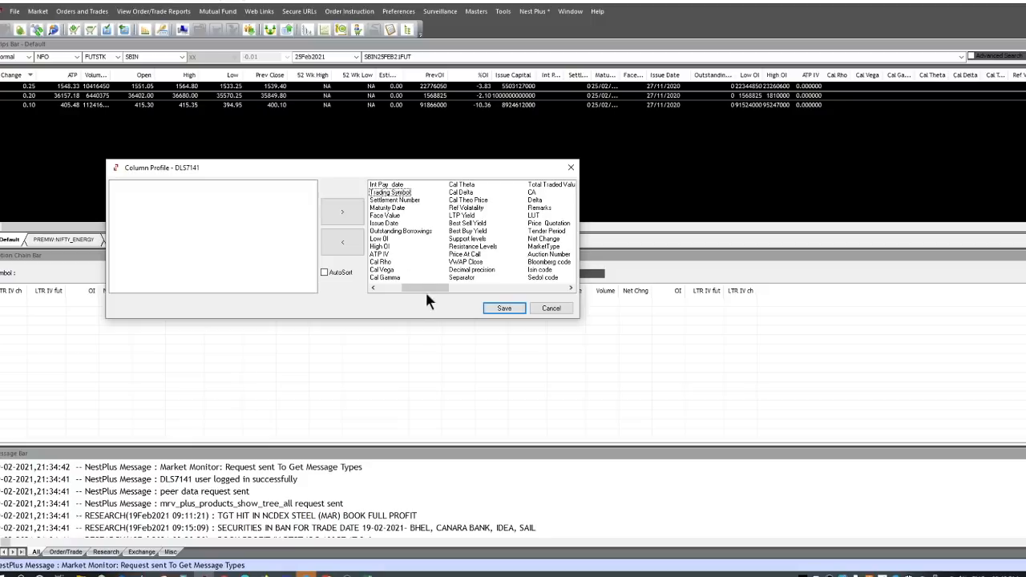
drag(425, 289, 376, 287)
drag(462, 192, 392, 195)
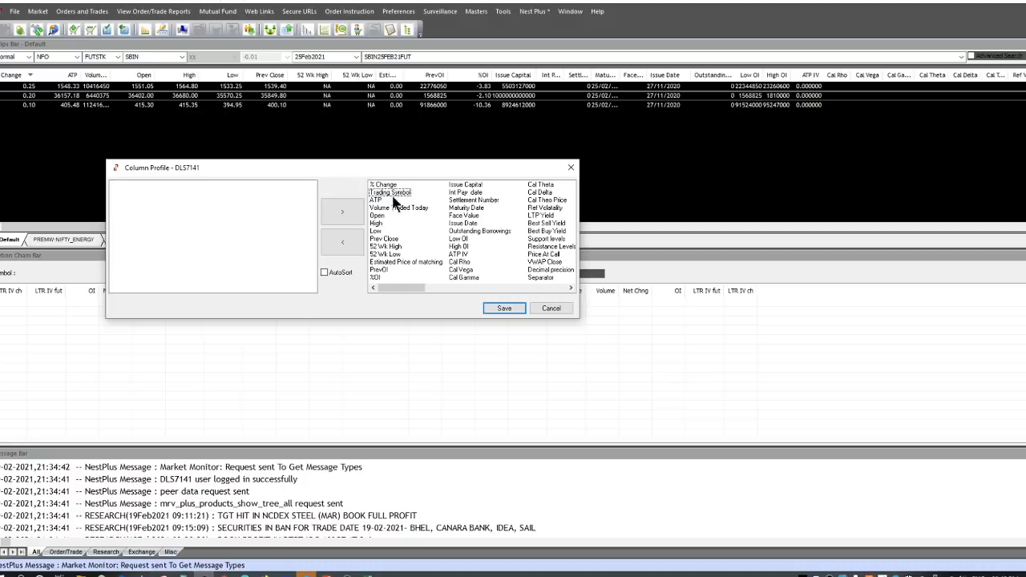
- Move the LTP column directly after ATP in the displayed columns and save the column profile
drag(404, 287, 575, 286)
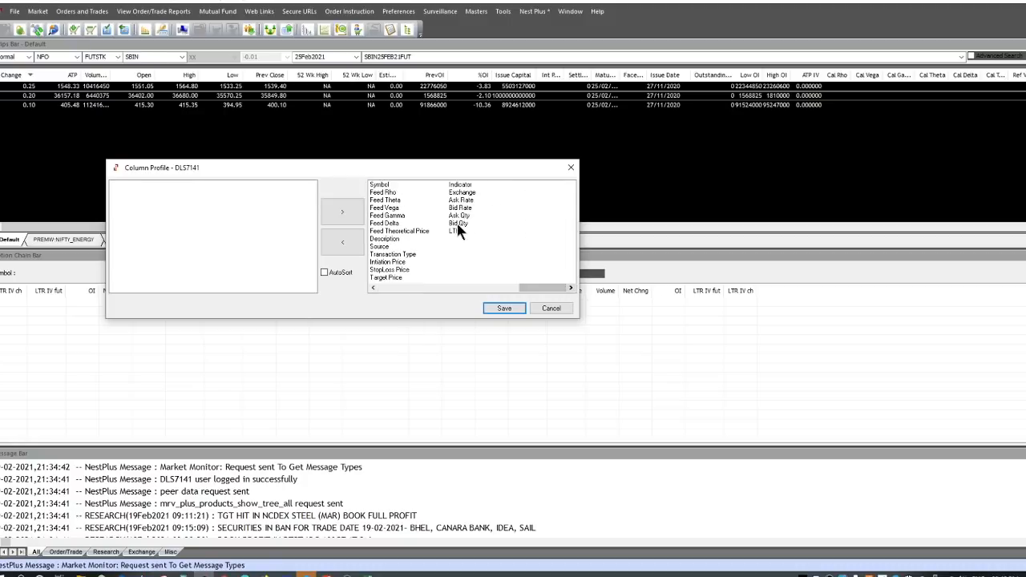
drag(454, 231, 374, 207)
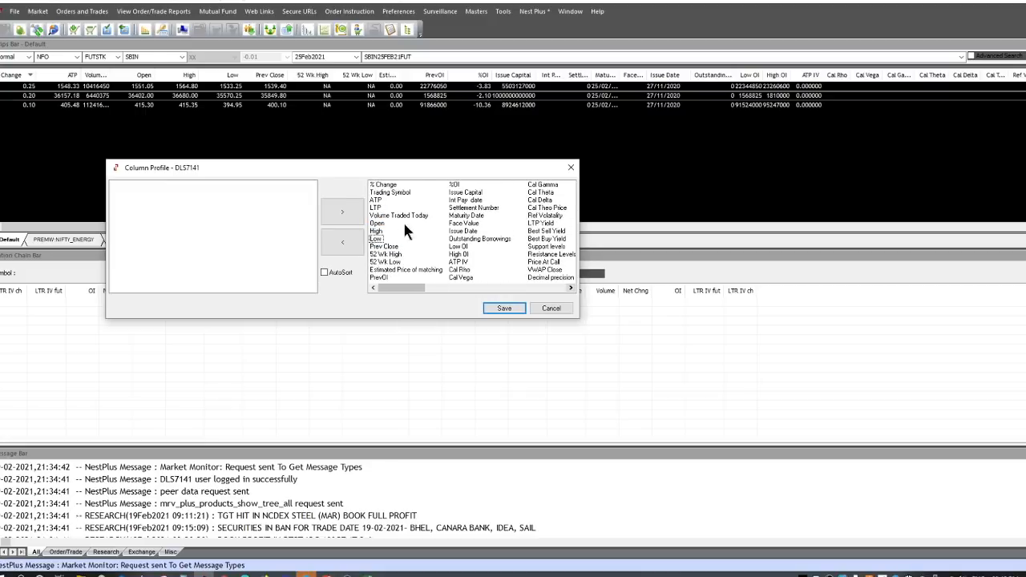
click(504, 308)
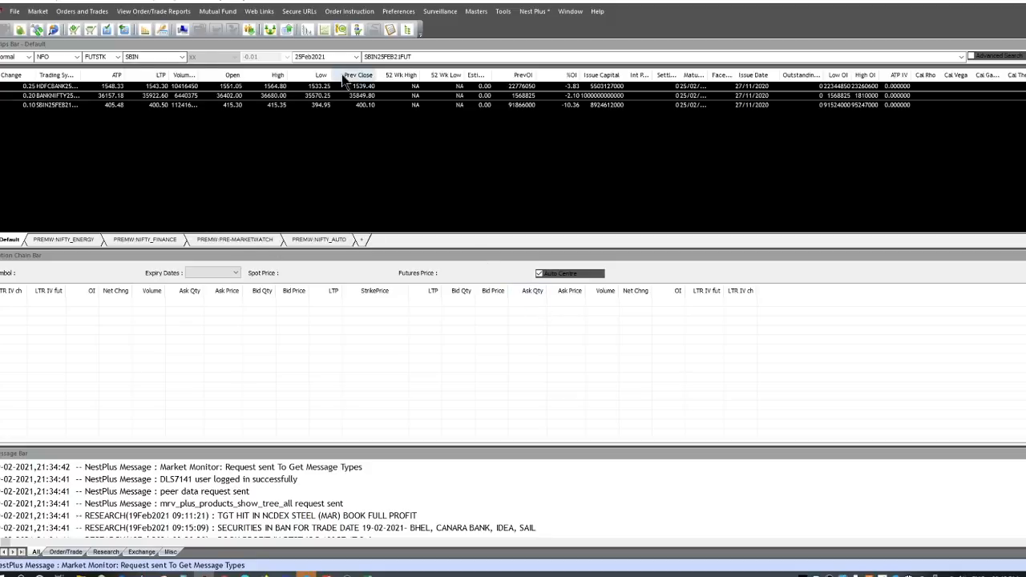
- Link the selected market watch scrips with headers to Excel and paste them into Sheet1 starting at cell A1
right_click(90, 95)
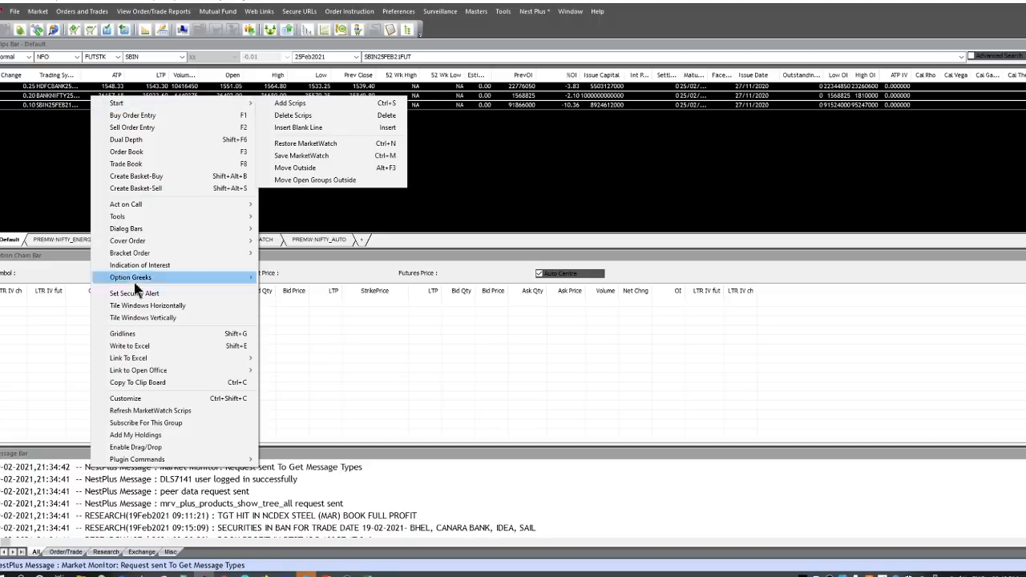
mouse_move(161, 358)
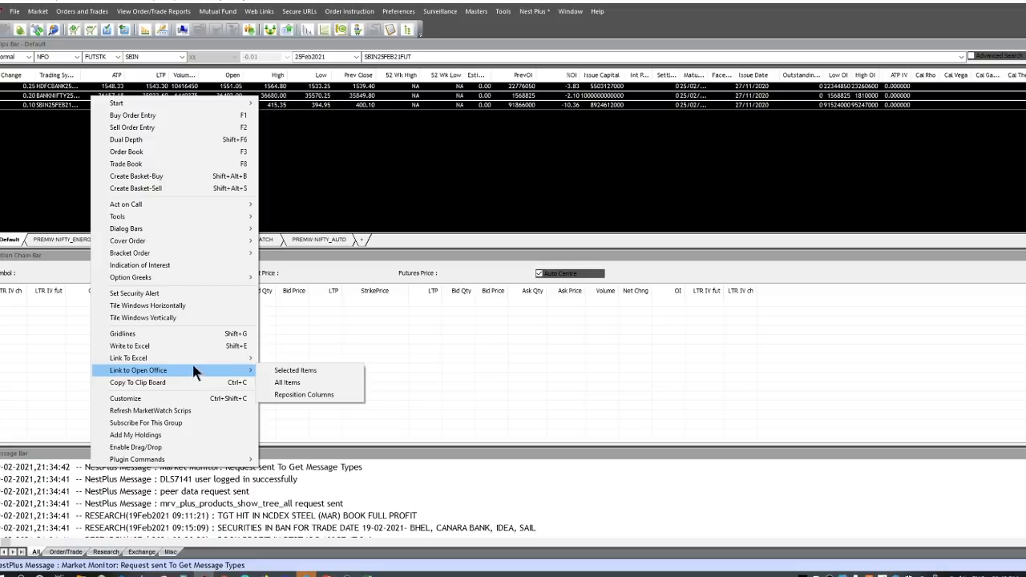
mouse_move(192, 359)
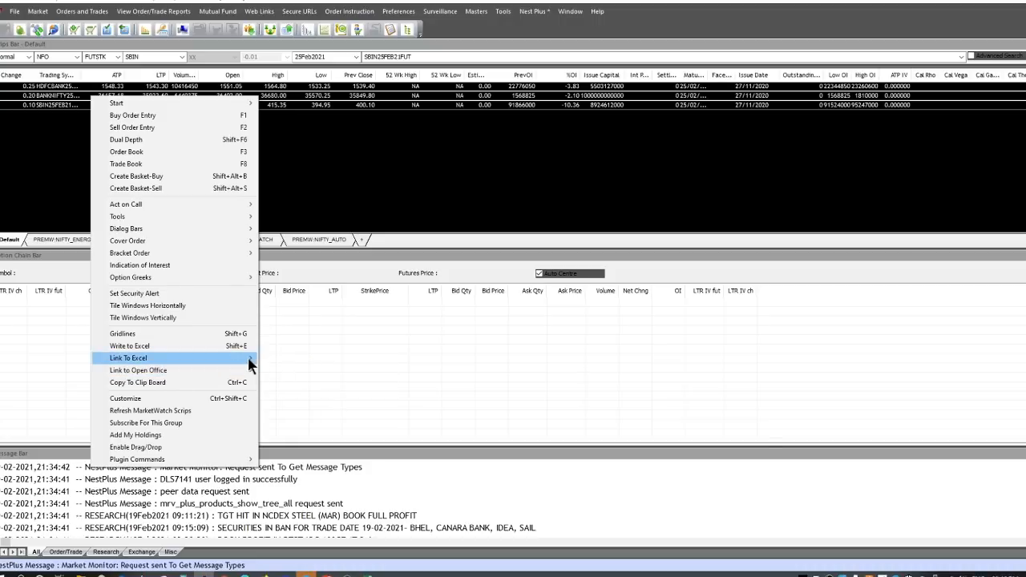
mouse_move(248, 357)
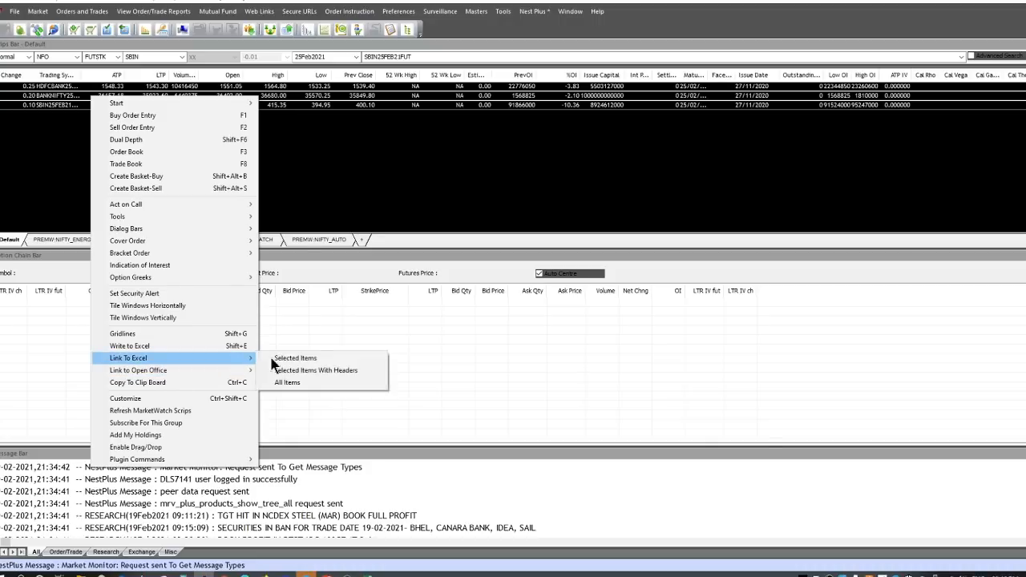
click(322, 371)
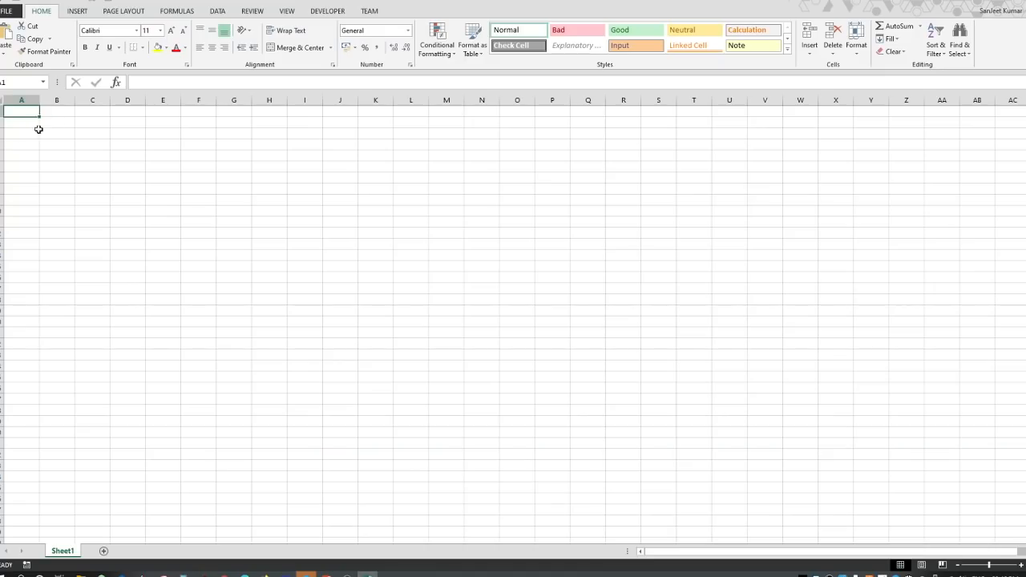
right_click(29, 111)
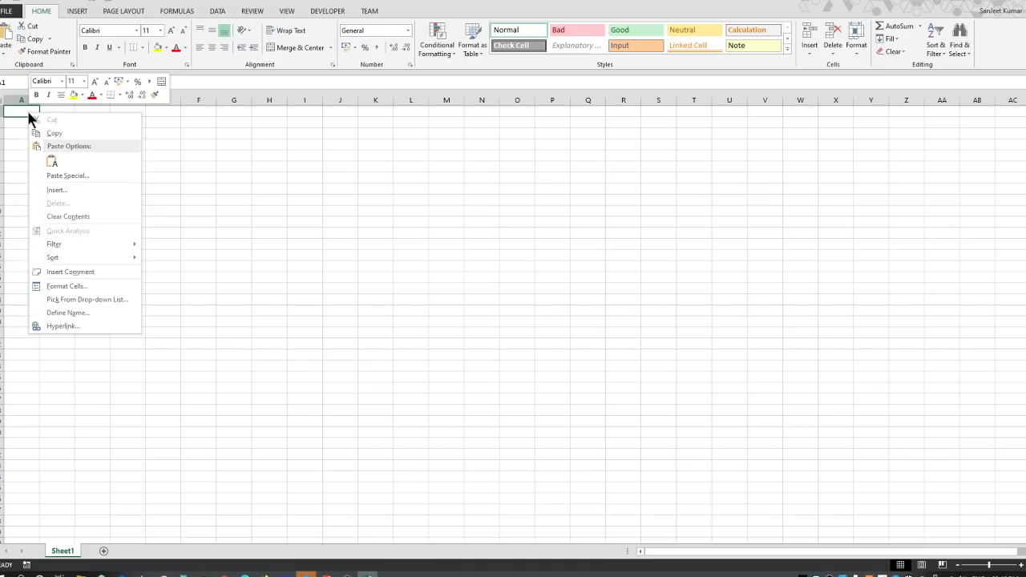
click(52, 163)
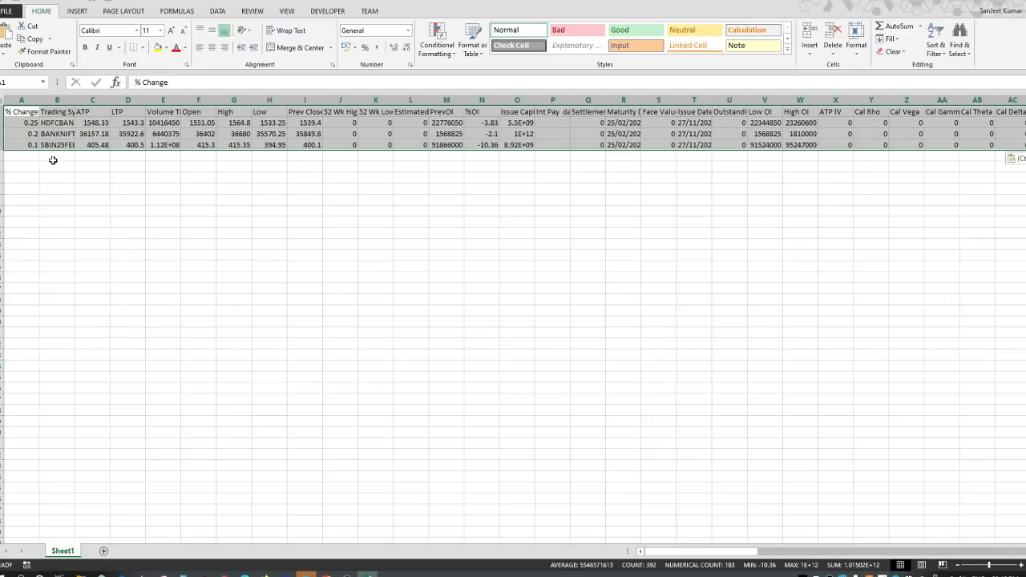
- Autofit the widths of all columns in Sheet1 to their contents
click(6, 99)
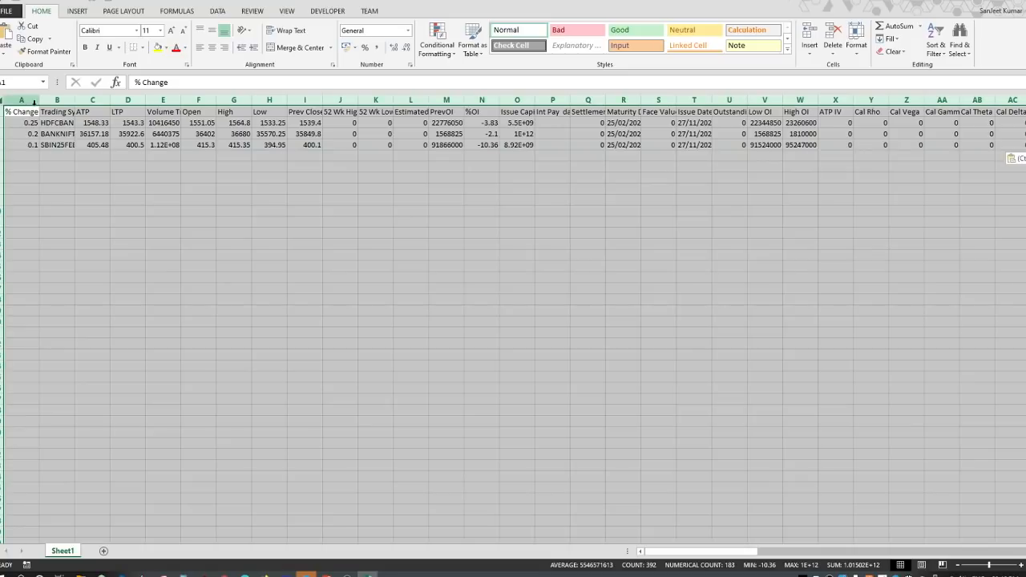
double_click(36, 100)
click(196, 219)
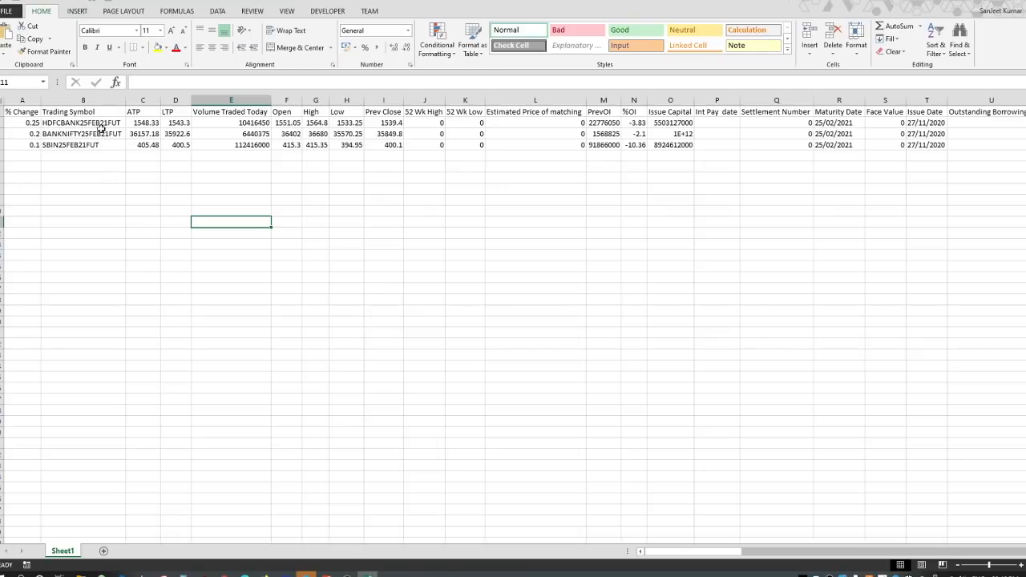
- Move the LTP column in front of the ATP column in Sheet1
right_click(177, 98)
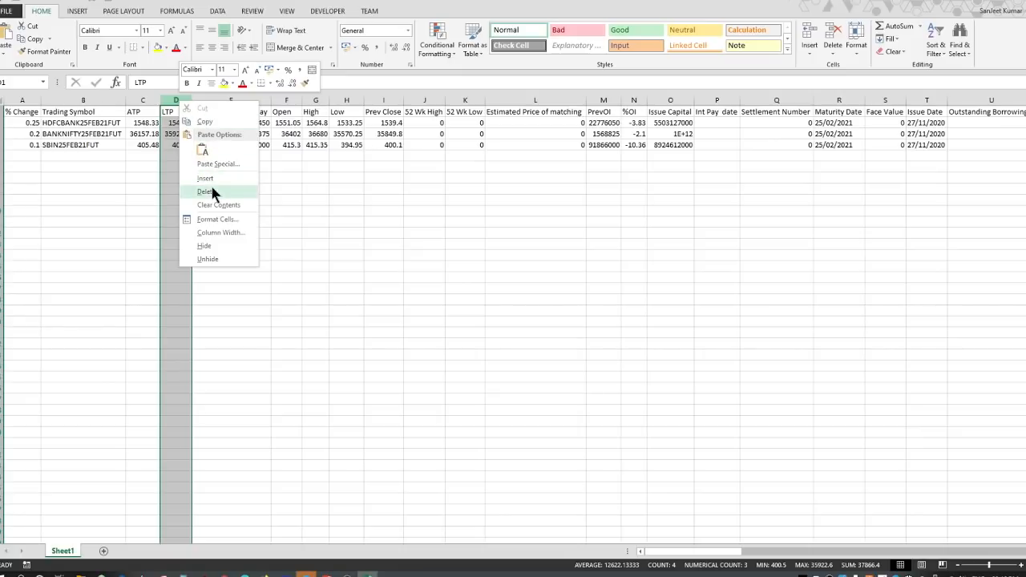
key(Escape)
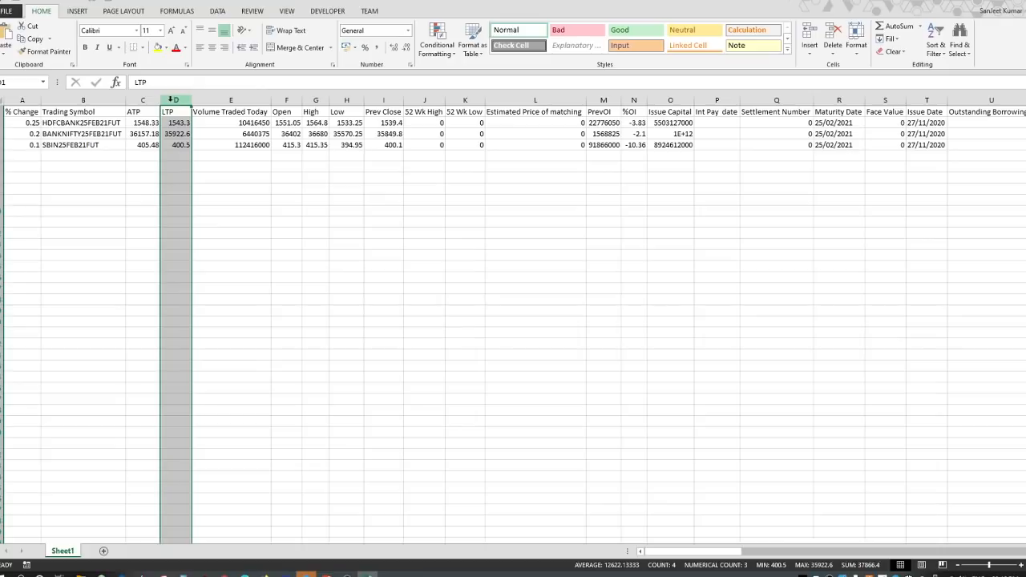
key(ctrl+x)
right_click(143, 99)
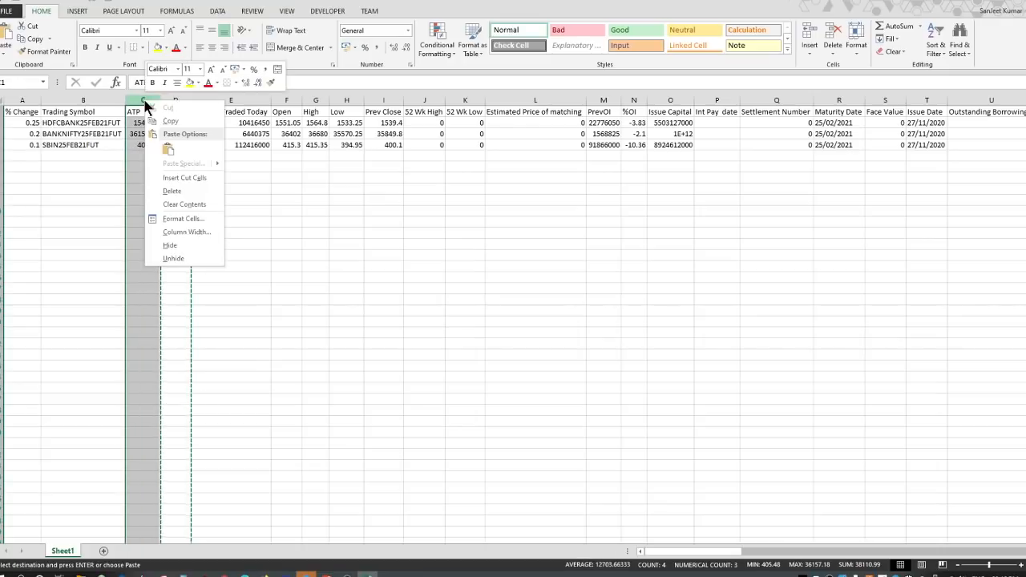
click(180, 178)
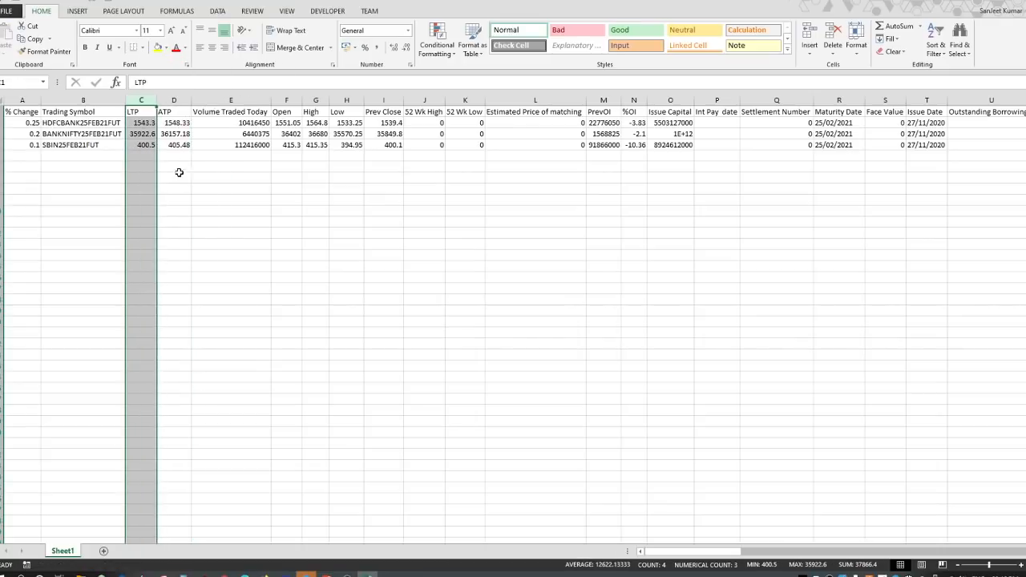
- Move the % Change column between the LTP and ATP columns
click(14, 100)
key(ctrl+x)
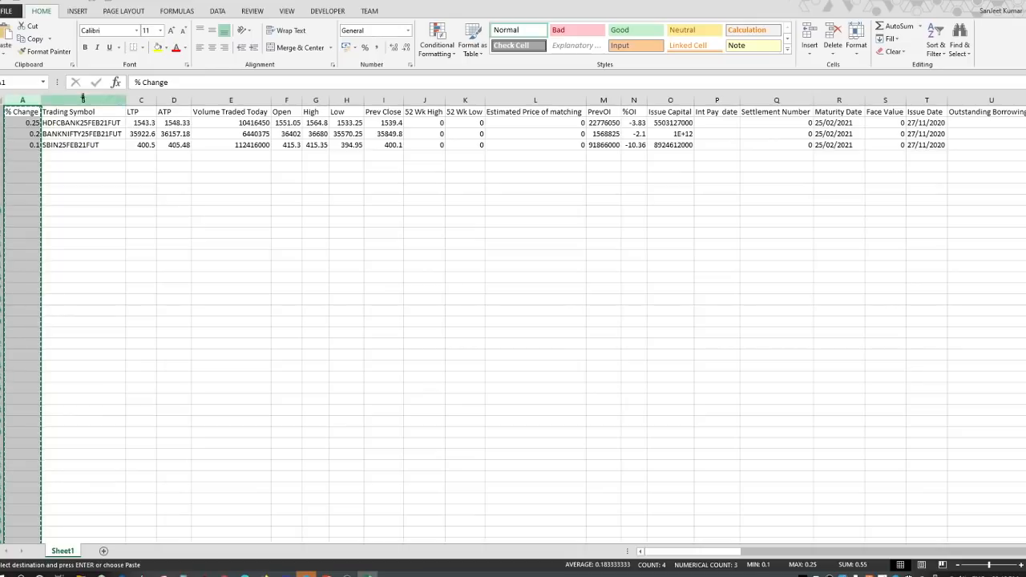
click(174, 99)
right_click(174, 101)
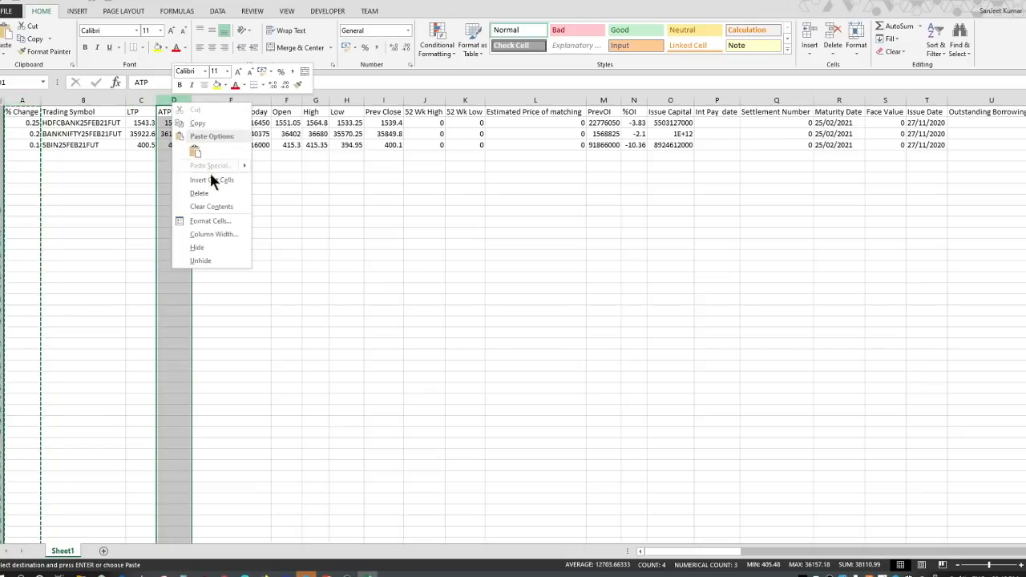
click(210, 179)
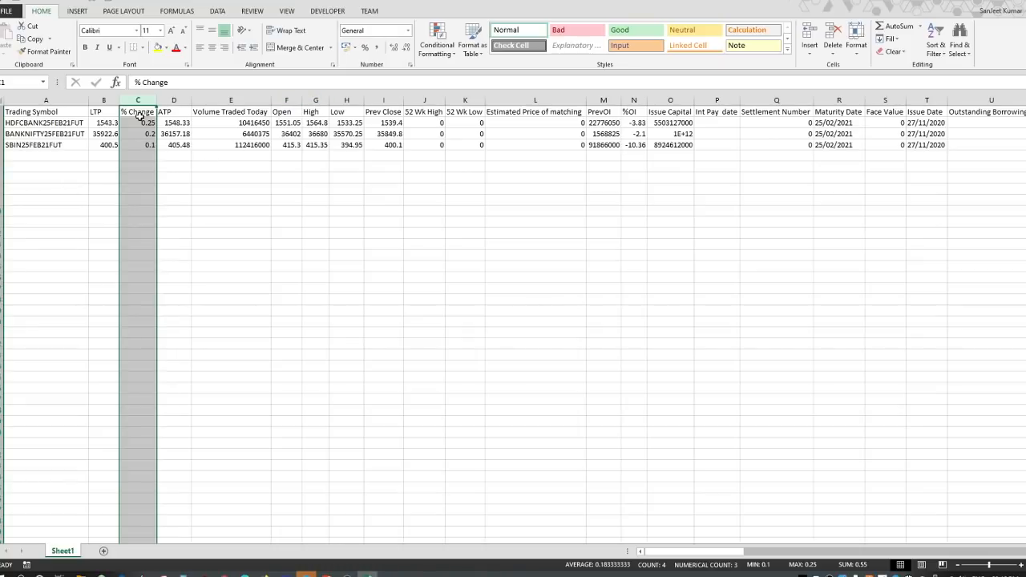
- Examine the linked columns from ATP, Volume Traded Today and Open through Prev Close and 52 Wk High, including their RTD formulas
drag(157, 115, 179, 114)
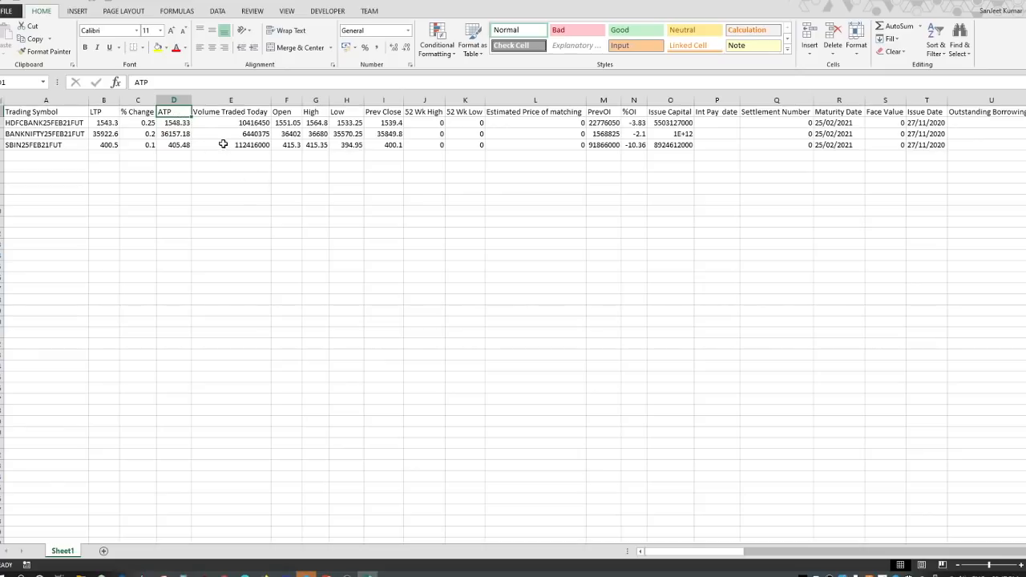
click(255, 112)
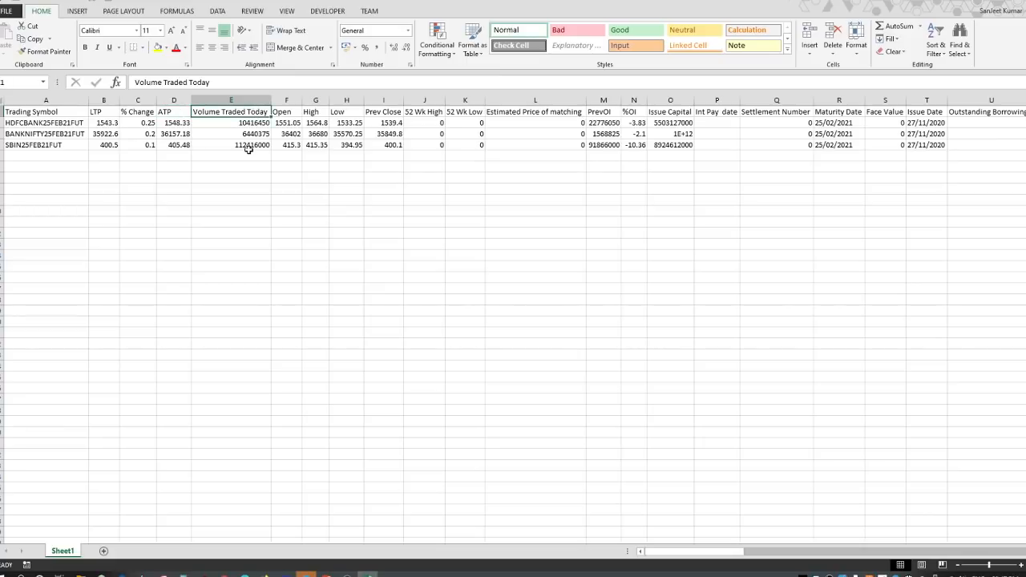
click(291, 112)
click(314, 121)
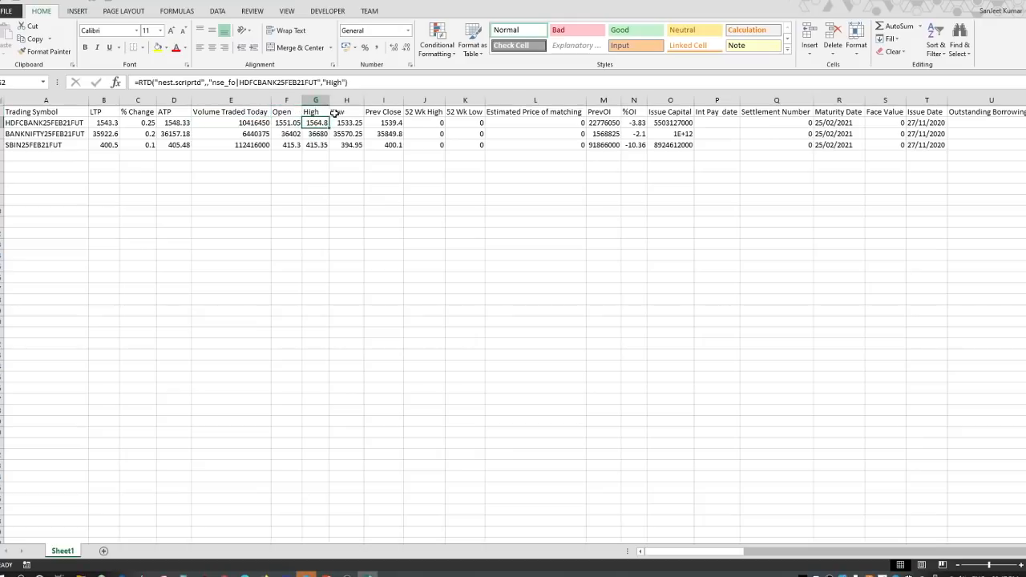
click(335, 112)
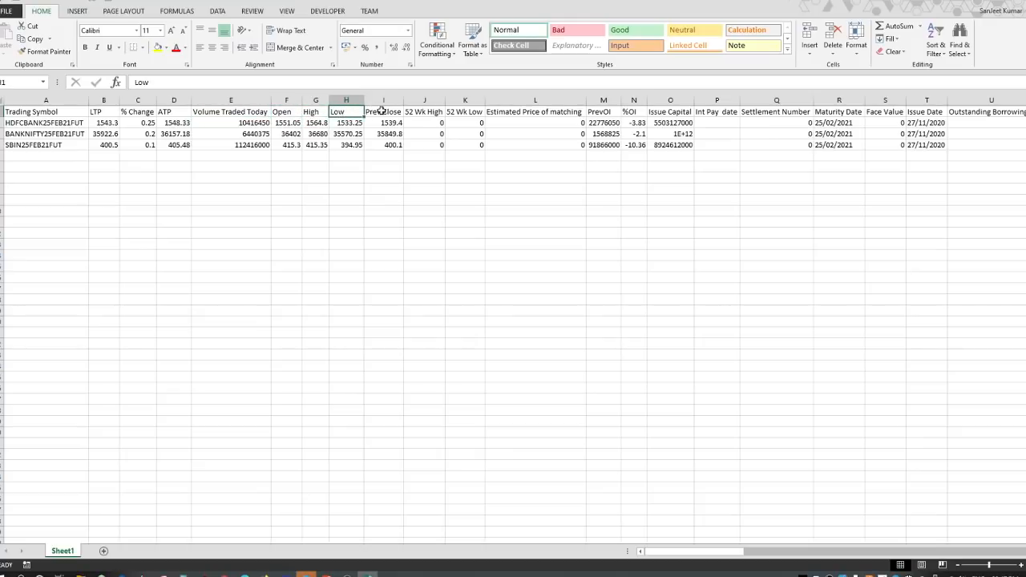
click(385, 114)
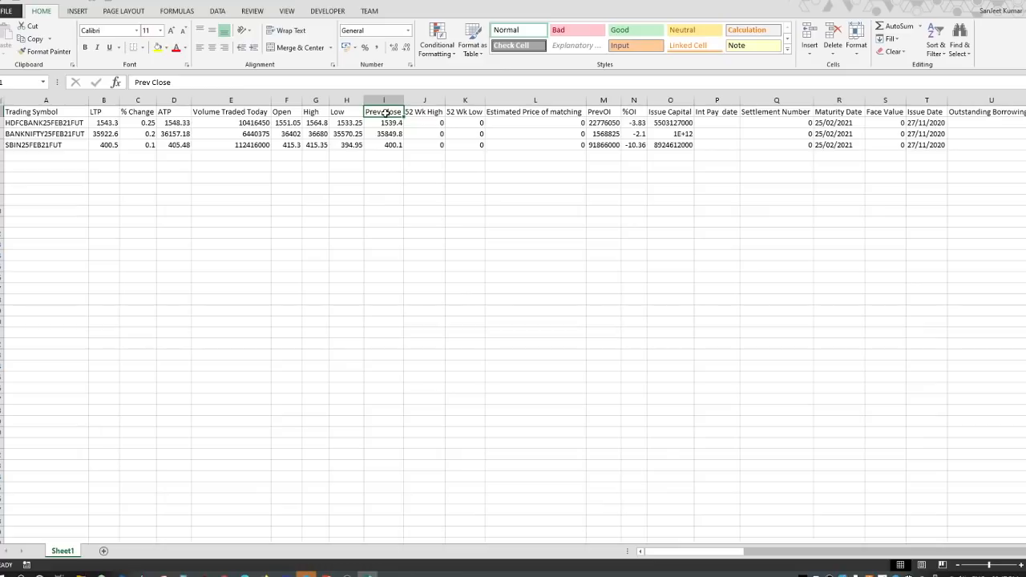
drag(425, 112, 461, 146)
click(435, 126)
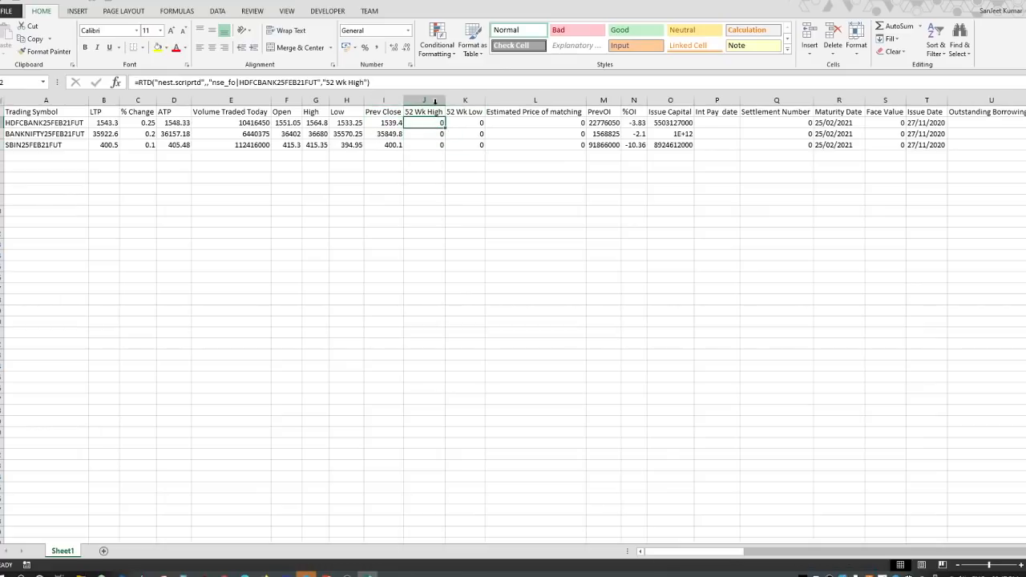
- Delete the three columns from 52 Wk High through Estimated Price of matching in Sheet1
click(428, 101)
drag(444, 100, 516, 97)
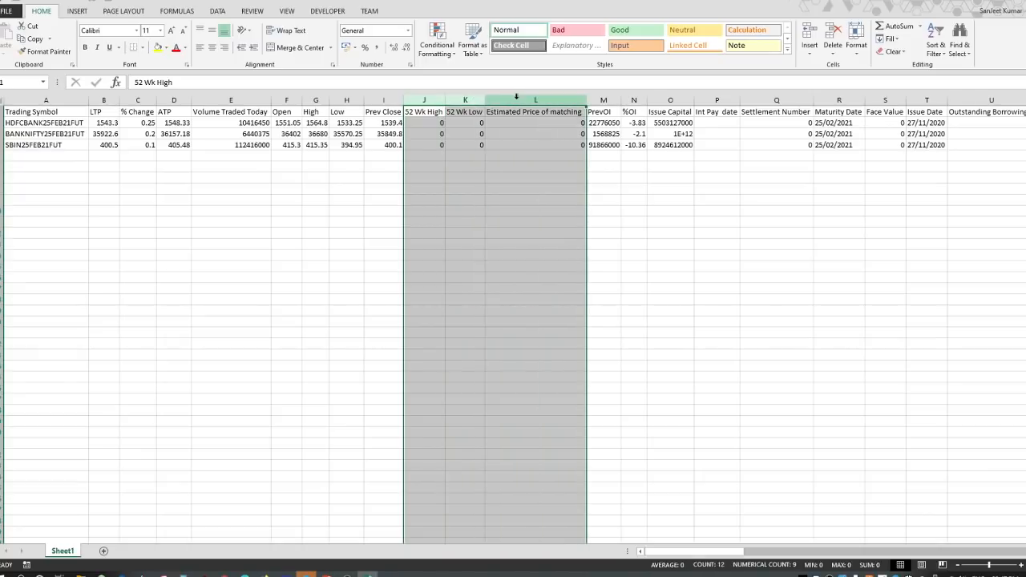
right_click(516, 99)
click(541, 193)
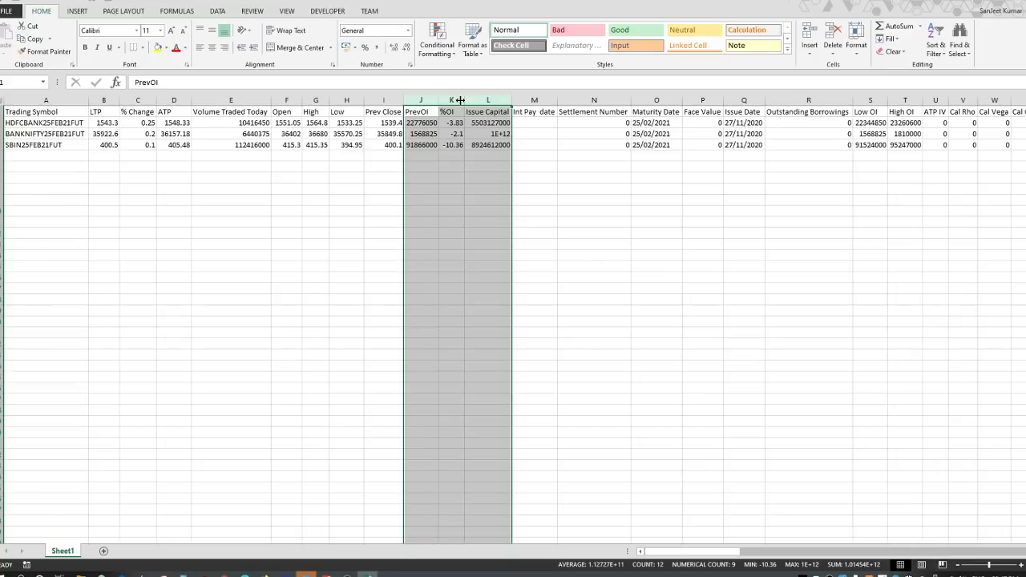
click(485, 186)
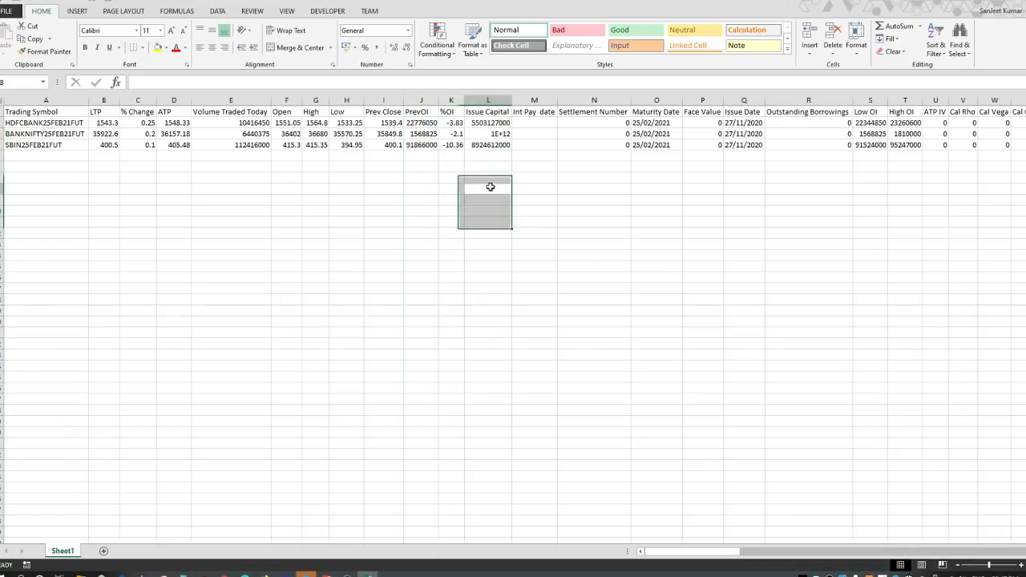
- Move the %OI column between the % Change and ATP columns
click(451, 99)
right_click(453, 101)
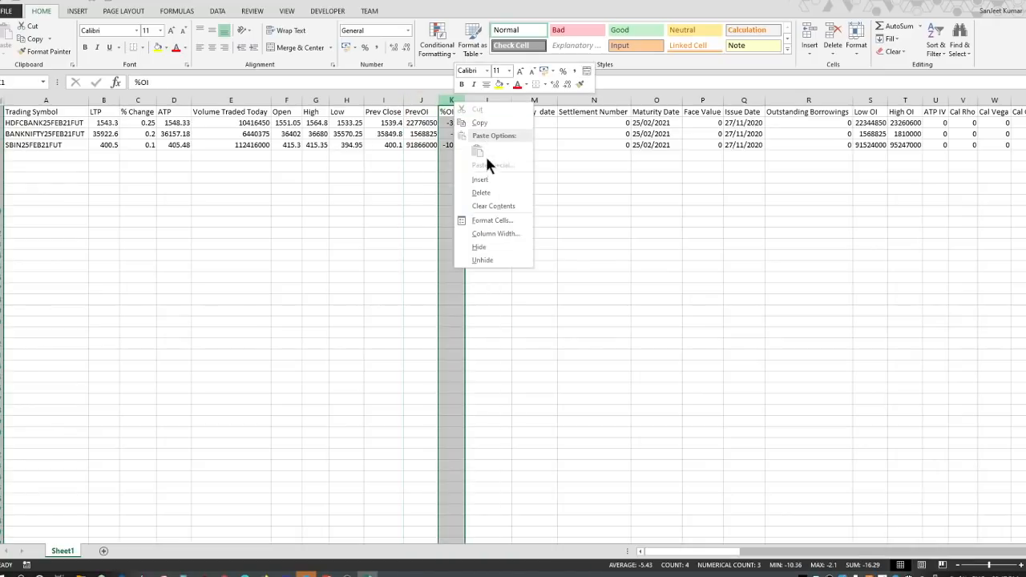
key(Escape)
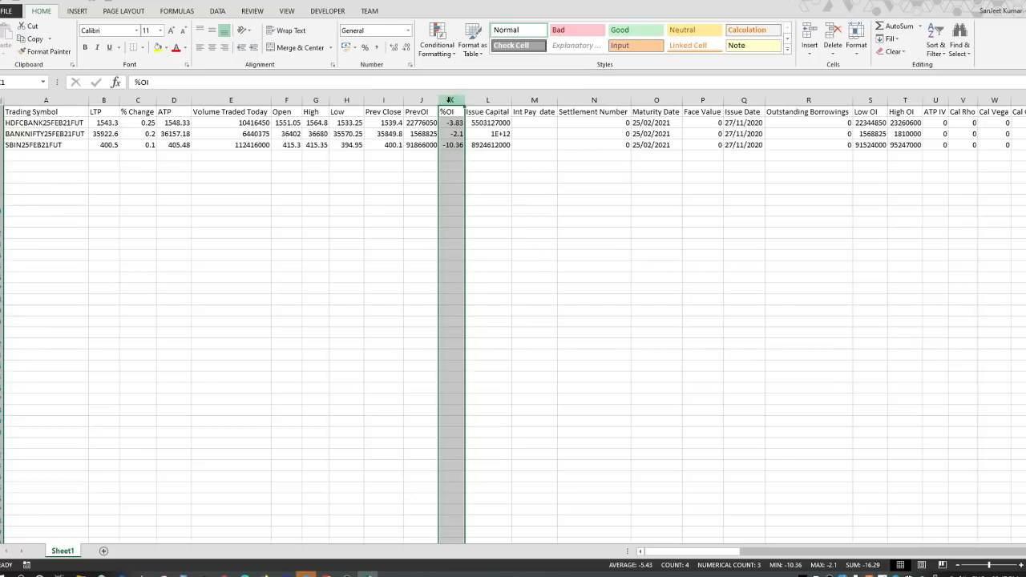
key(ctrl+x)
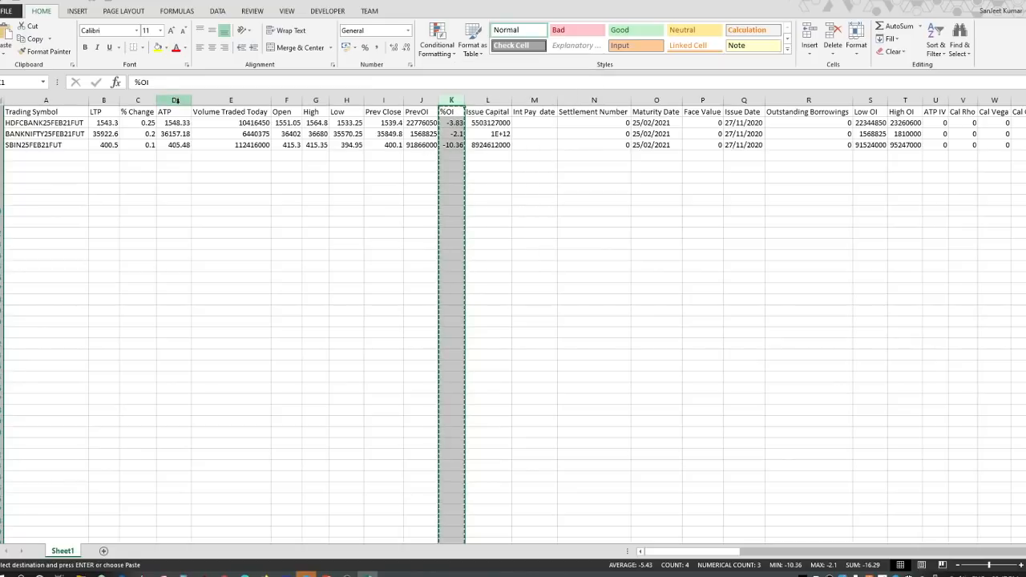
right_click(176, 101)
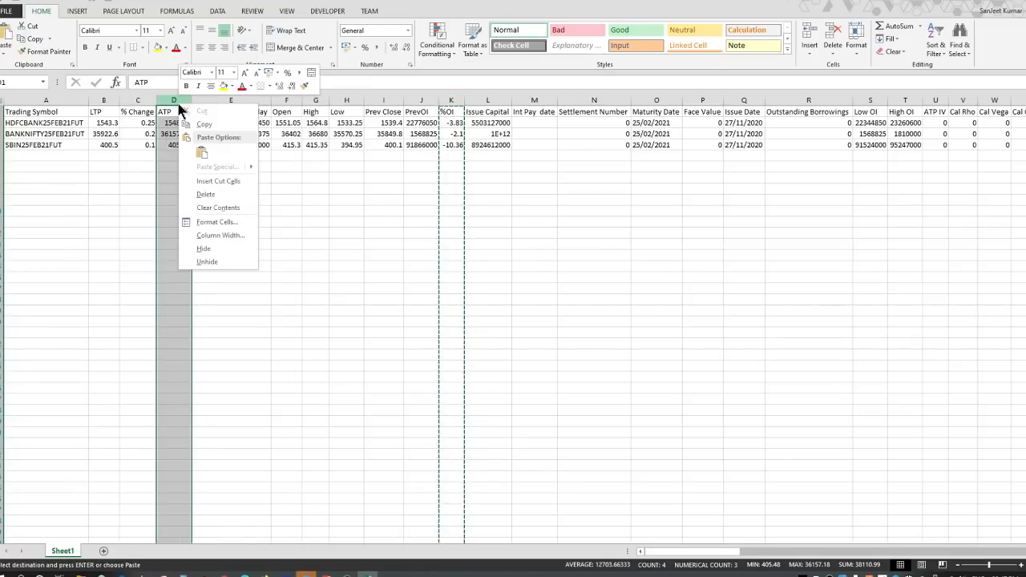
click(215, 182)
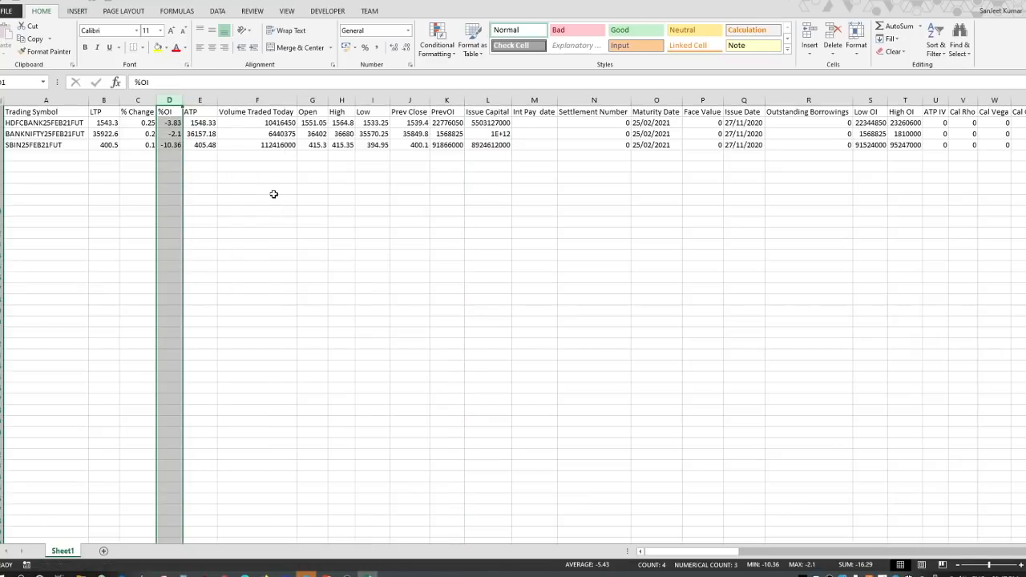
- Delete the columns from Issue Capital through Outstanding Borrowings
click(493, 97)
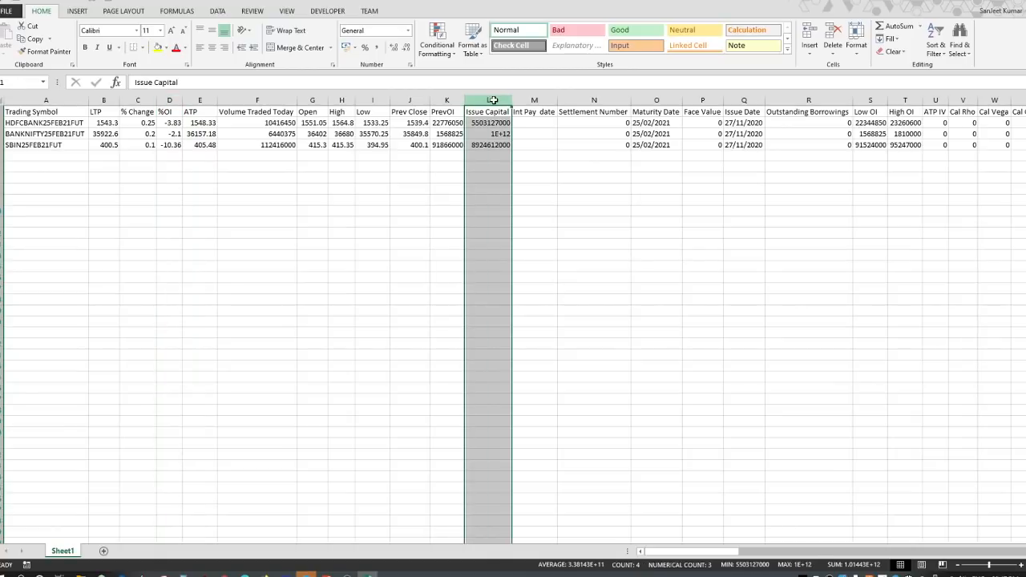
drag(493, 100, 613, 101)
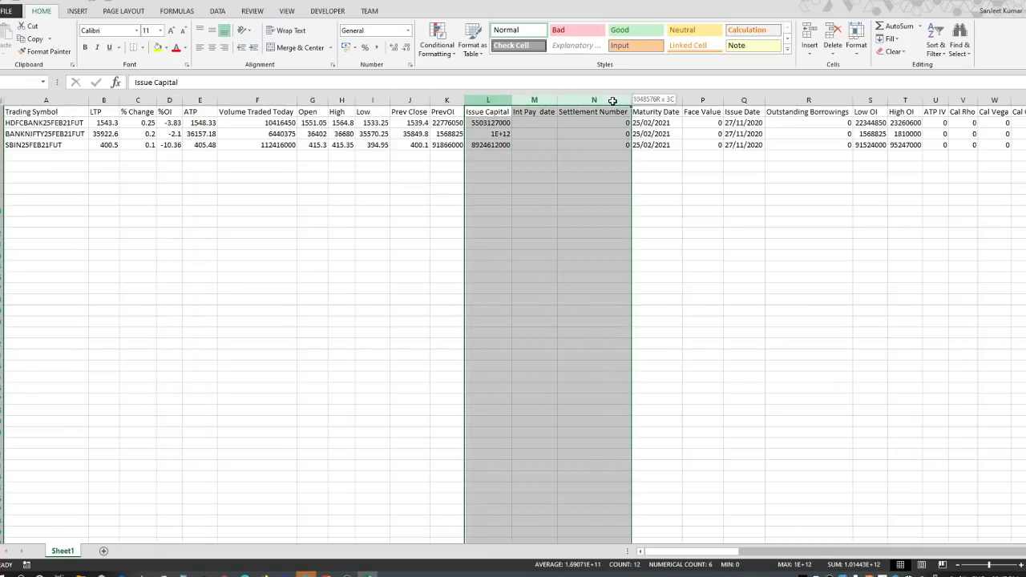
drag(613, 101, 804, 100)
right_click(804, 100)
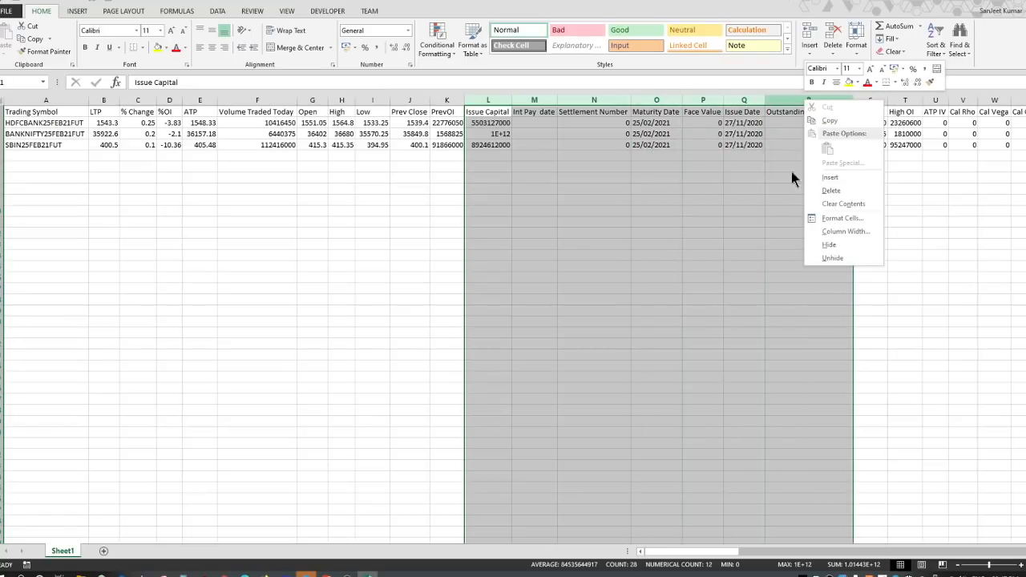
key(Escape)
click(830, 191)
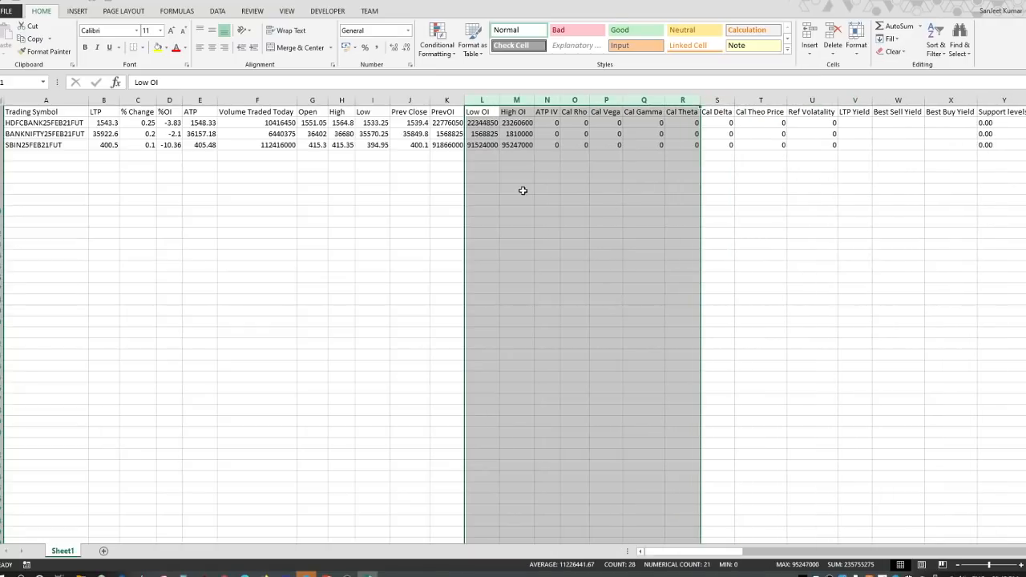
- Delete all columns between High OI and Total Traded Value, starting with ATP IV
click(490, 100)
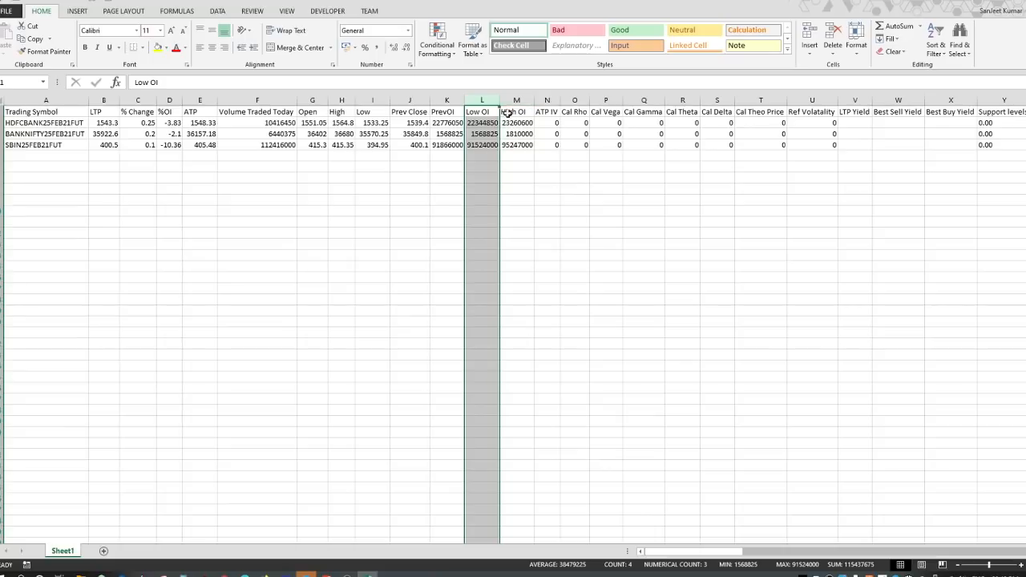
click(571, 166)
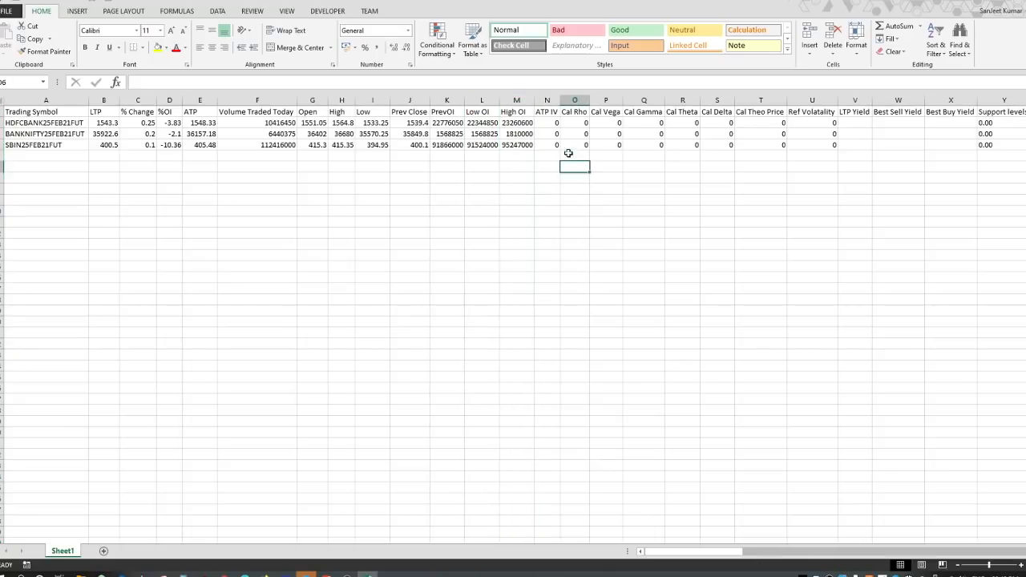
drag(547, 99, 435, 101)
right_click(431, 102)
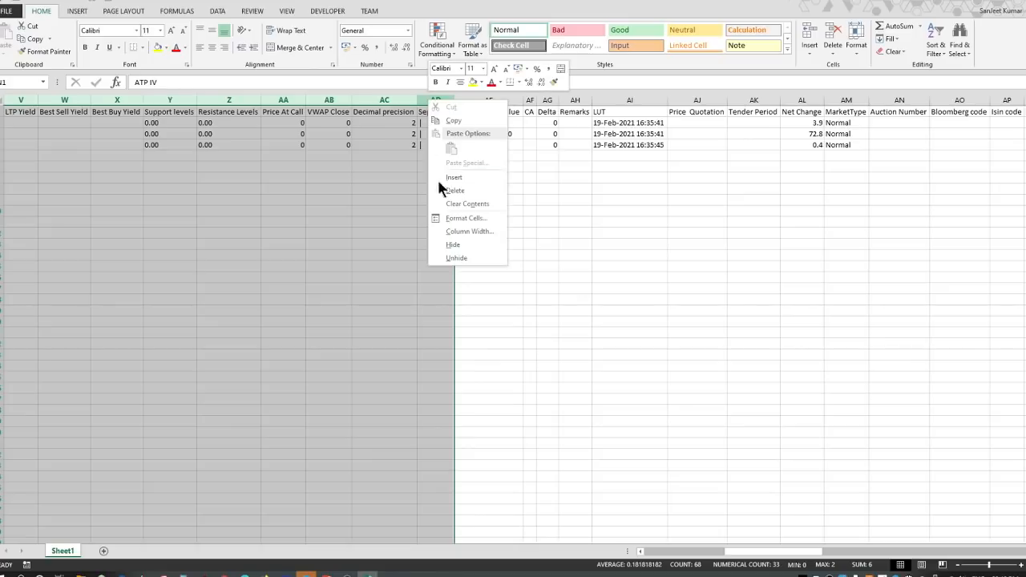
click(454, 194)
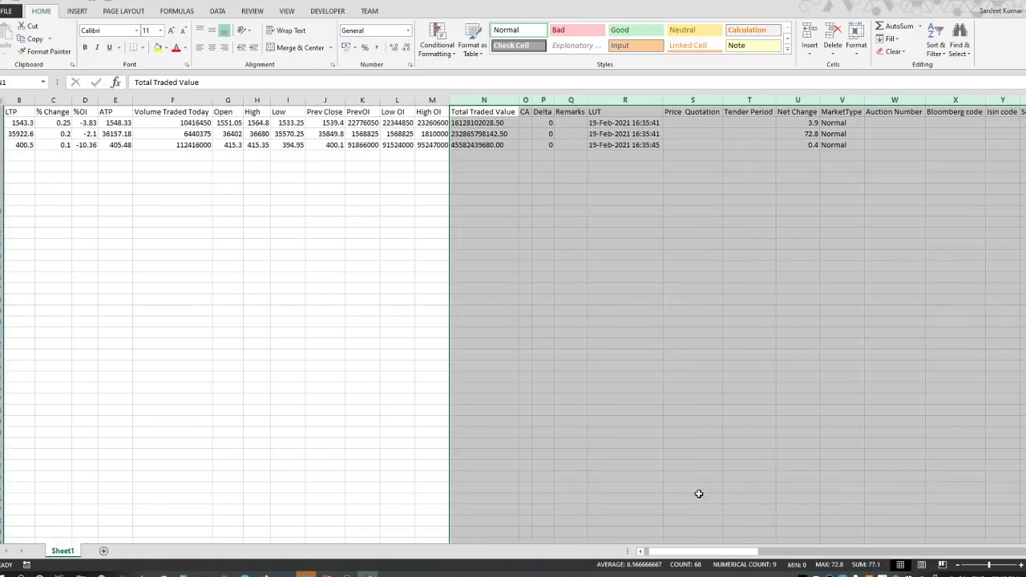
- Check the HDFCBANK future's Total Traded Value, Volume Traded Today and LTP cells, and delete the columns from CA through Tender Period
click(492, 123)
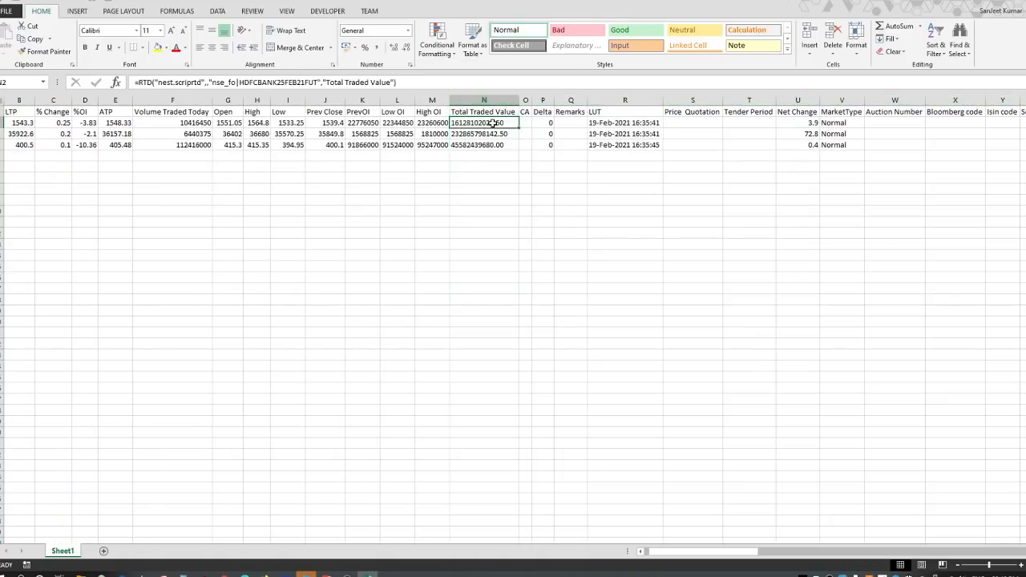
click(180, 122)
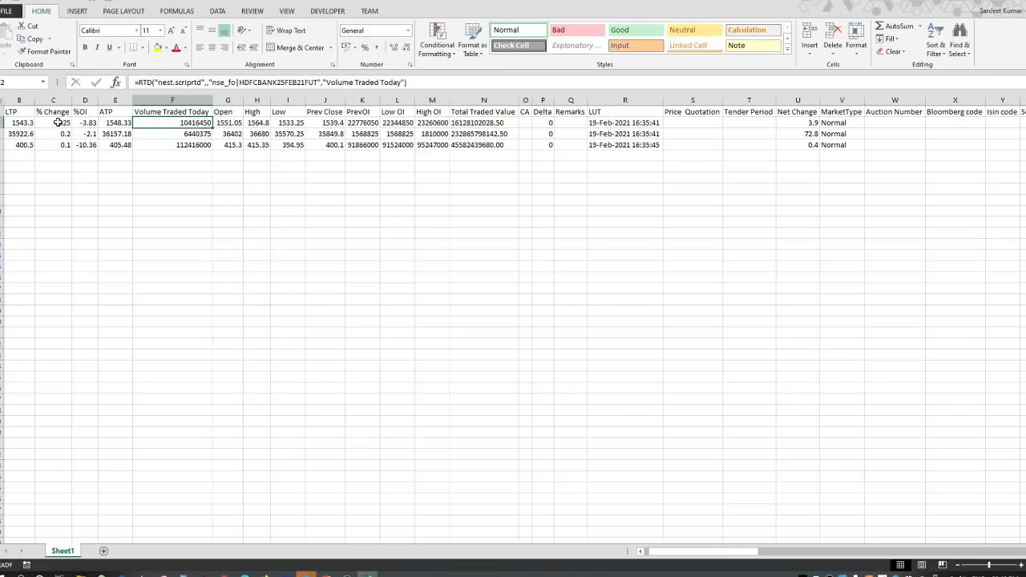
click(25, 123)
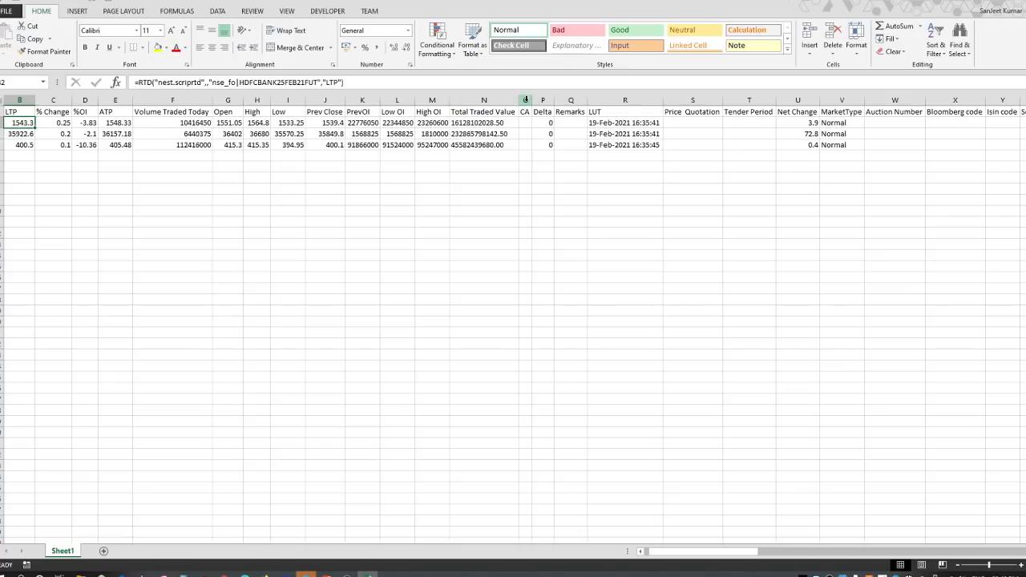
drag(525, 100, 761, 91)
right_click(745, 96)
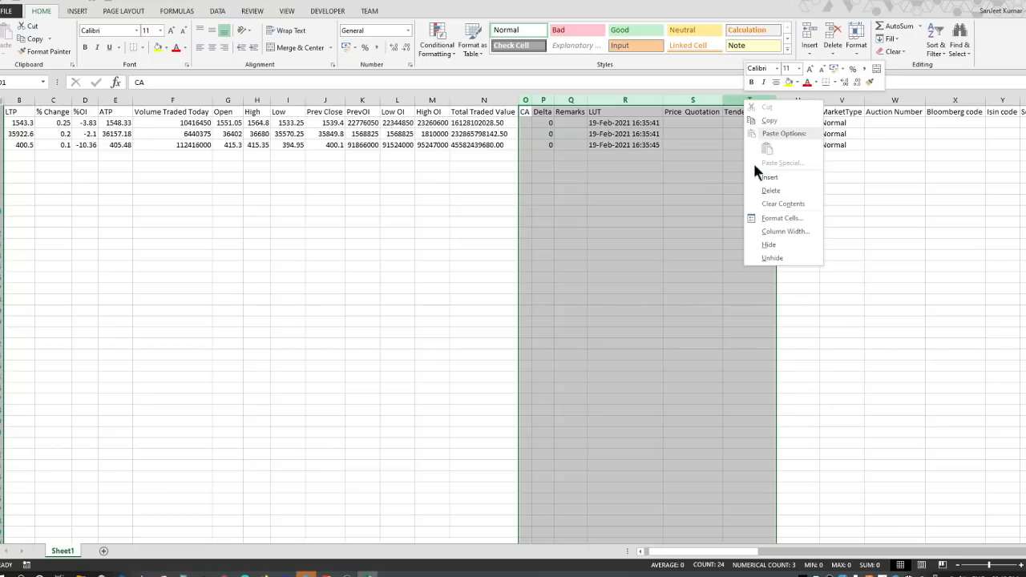
click(770, 190)
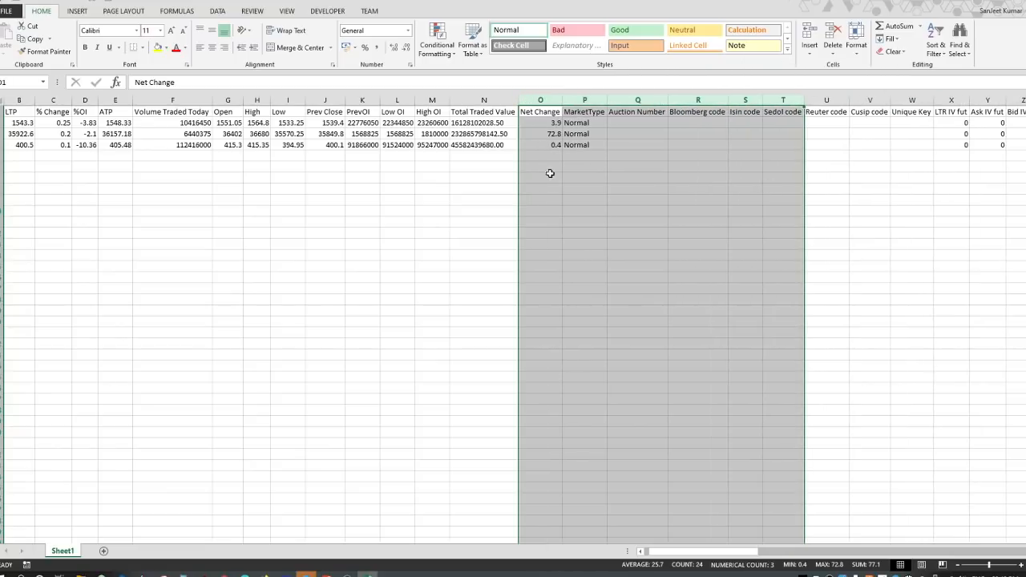
- Compare the Net Change values with % Change, and delete the columns from MarketType through Bid IV ch
drag(705, 552, 650, 550)
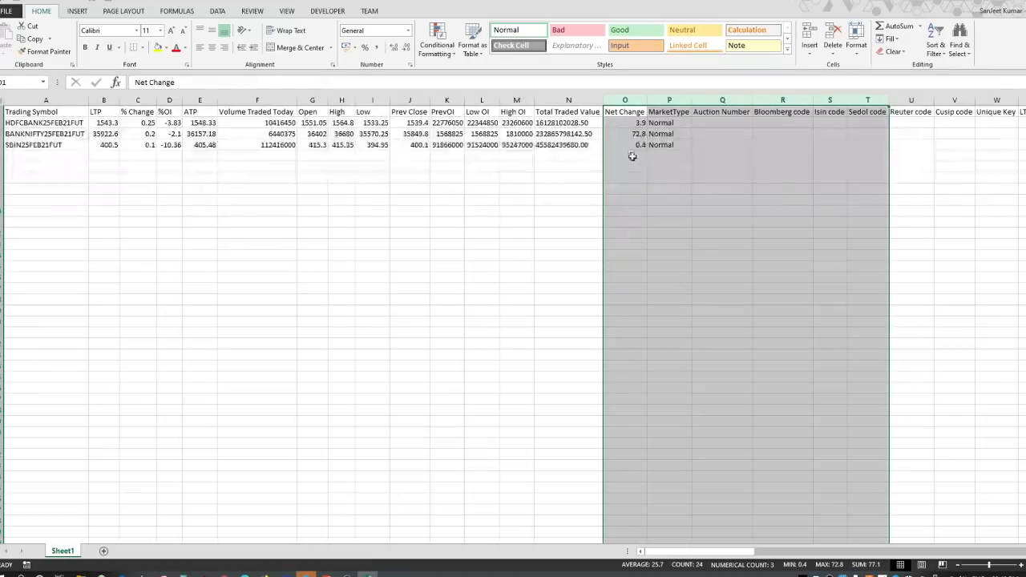
drag(634, 123, 636, 145)
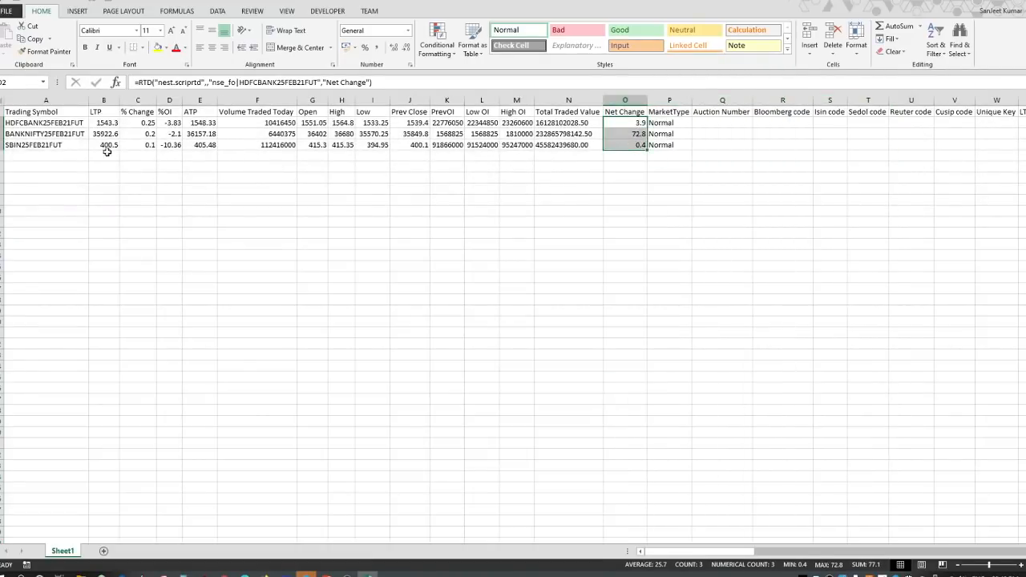
drag(149, 123, 141, 142)
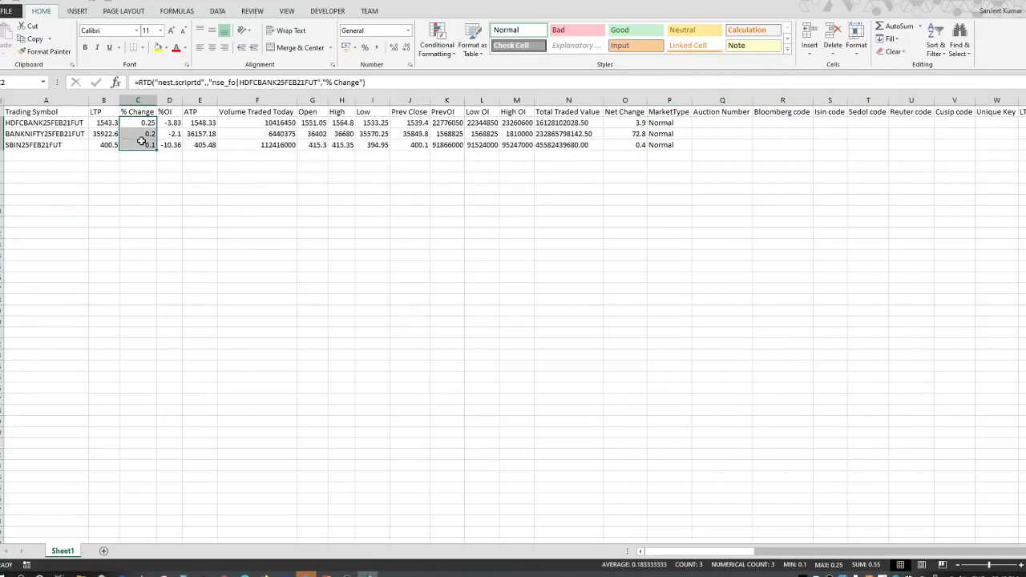
drag(636, 127, 632, 141)
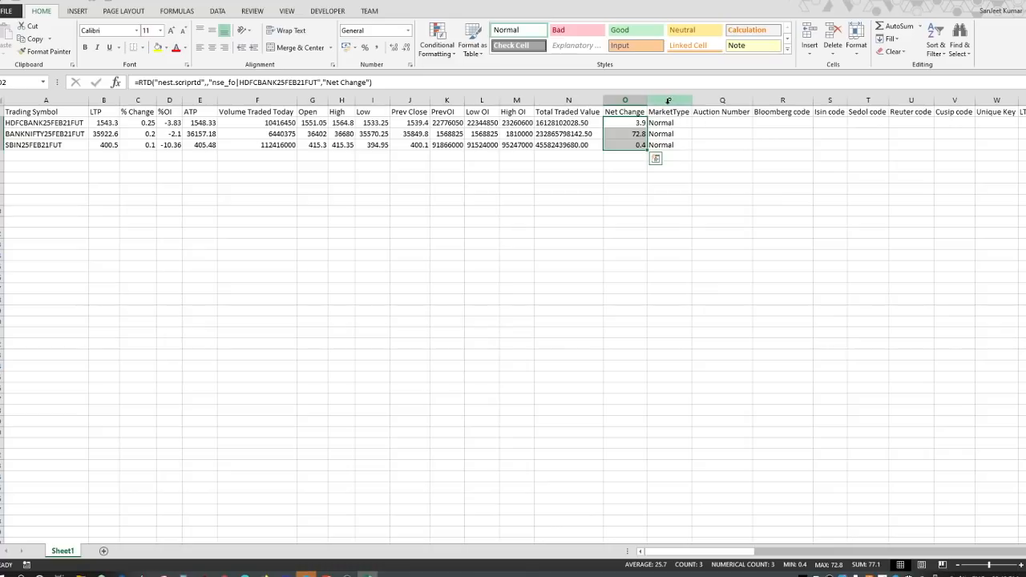
drag(668, 98, 463, 99)
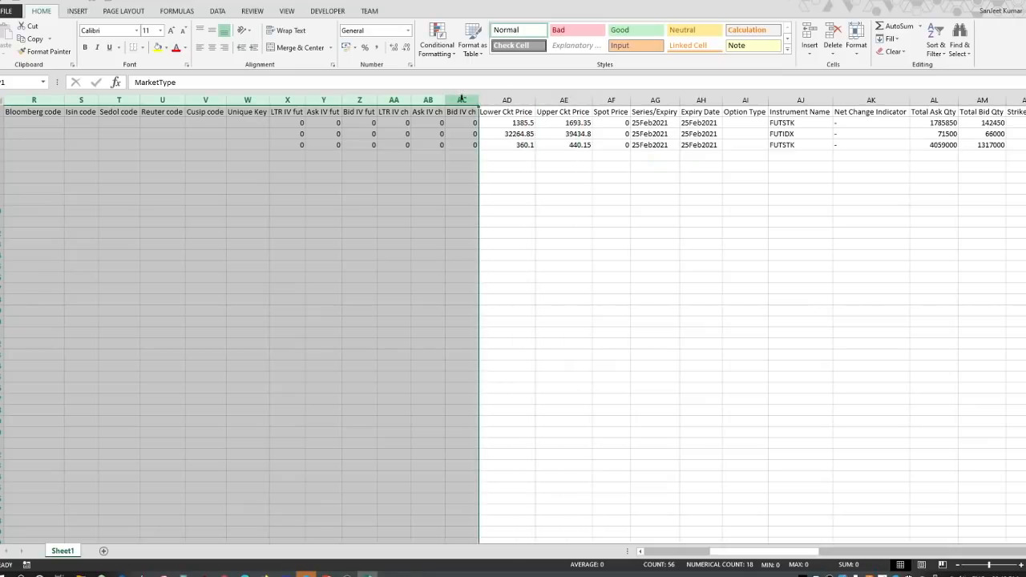
right_click(463, 100)
click(488, 191)
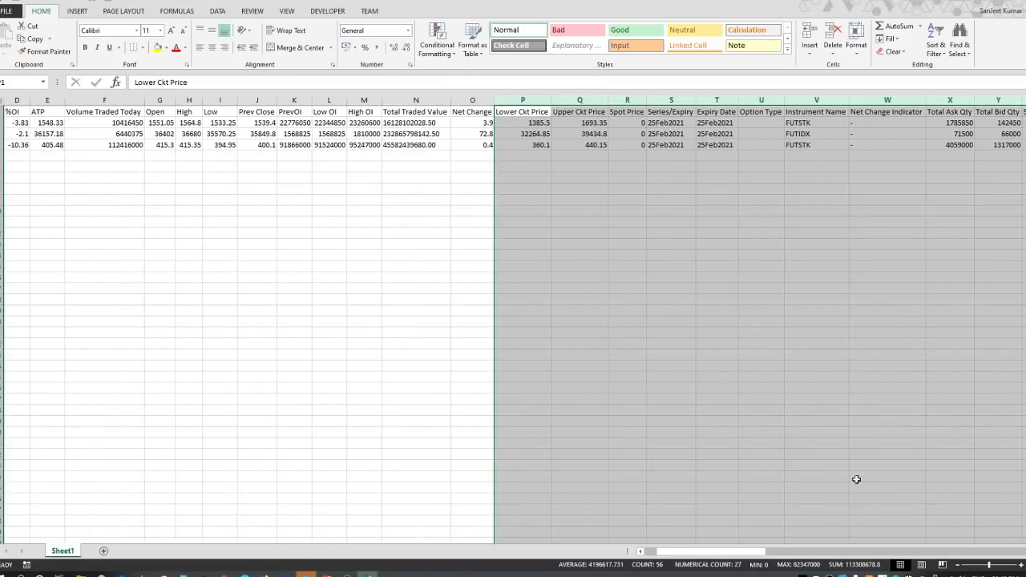
- Review the Lower and Upper Ckt Price values, and delete all columns from Spot Price up to Open Interest, keeping Open Interest
click(535, 126)
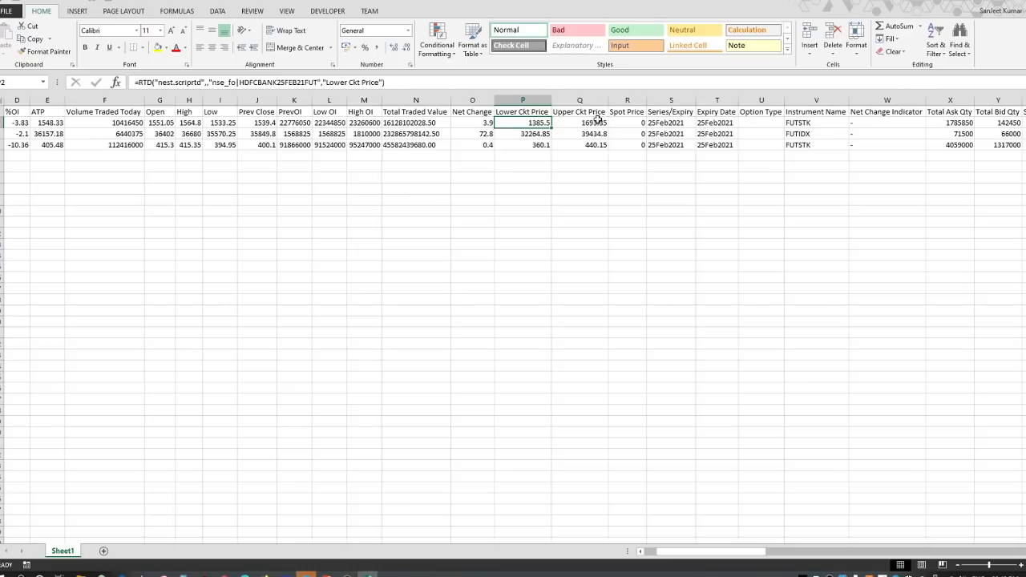
click(597, 121)
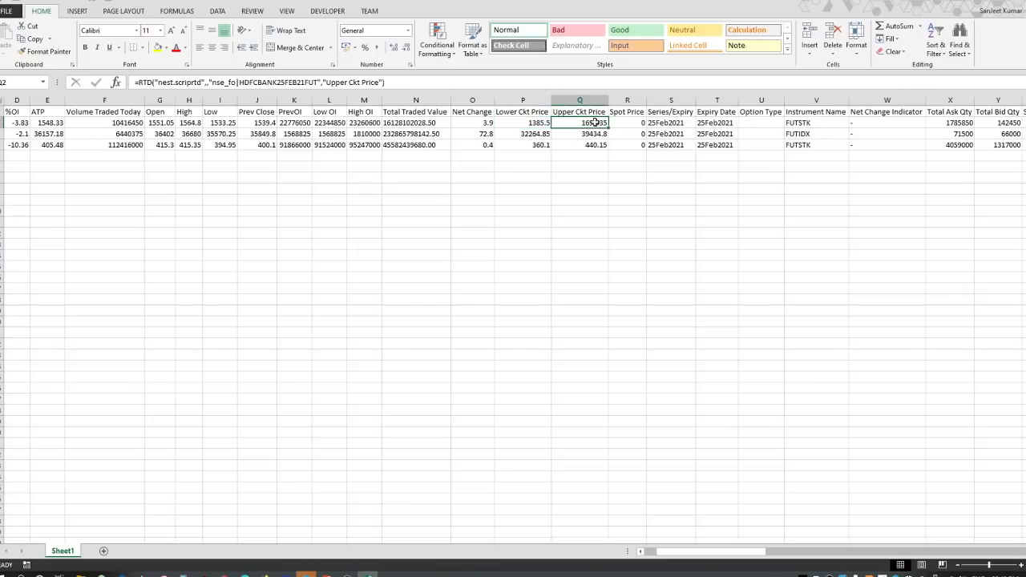
drag(531, 121, 577, 143)
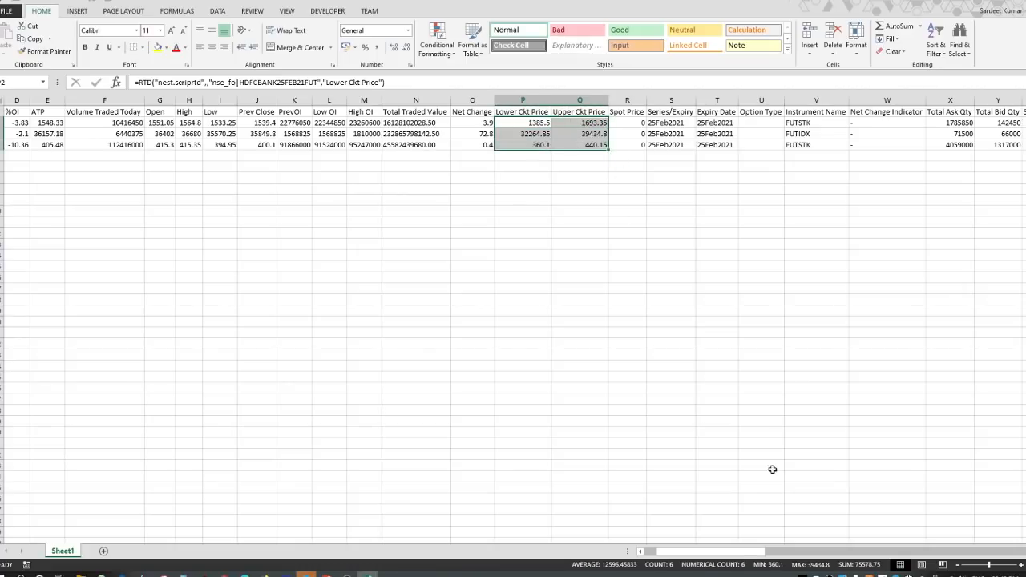
drag(733, 553, 720, 554)
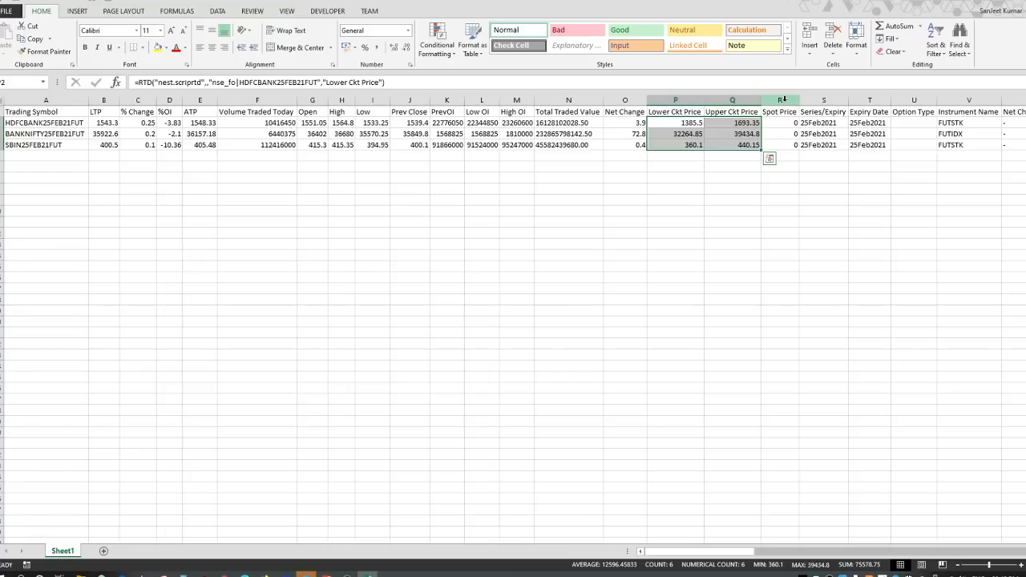
drag(782, 99, 818, 100)
right_click(818, 100)
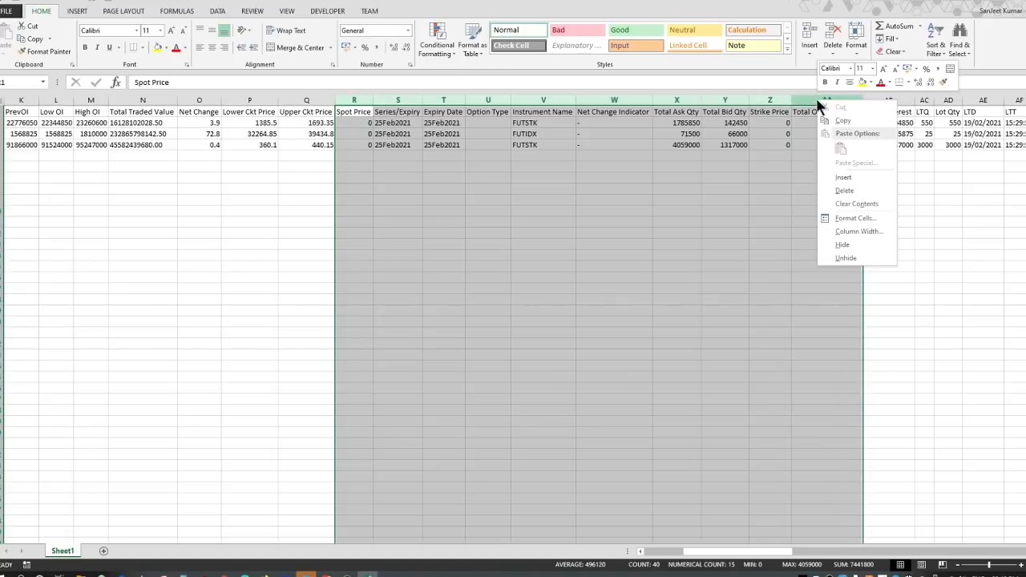
click(847, 190)
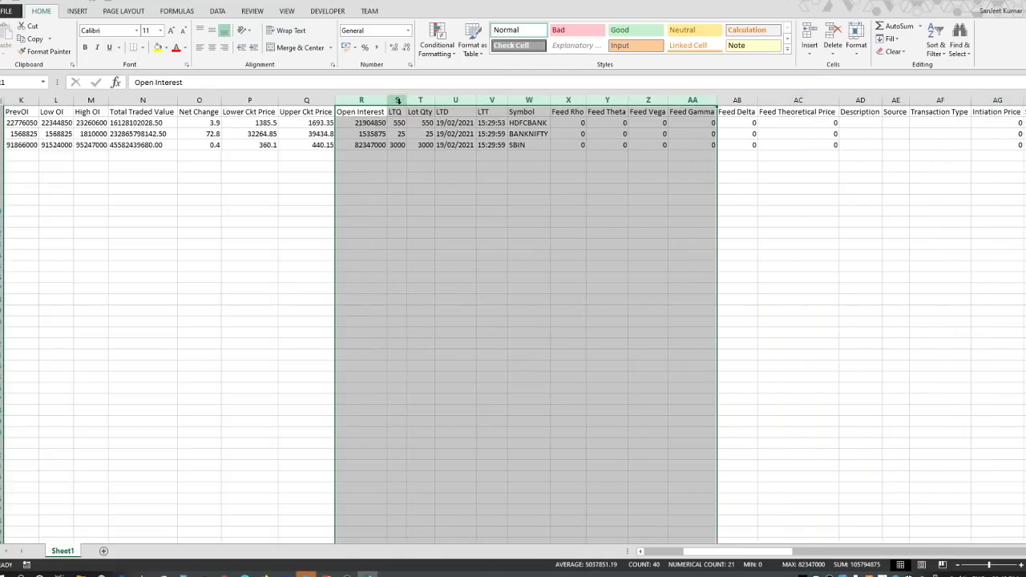
- Delete the columns from LTQ through LTT, keeping Symbol, and delete all columns after Symbol starting with Feed Rho
click(397, 146)
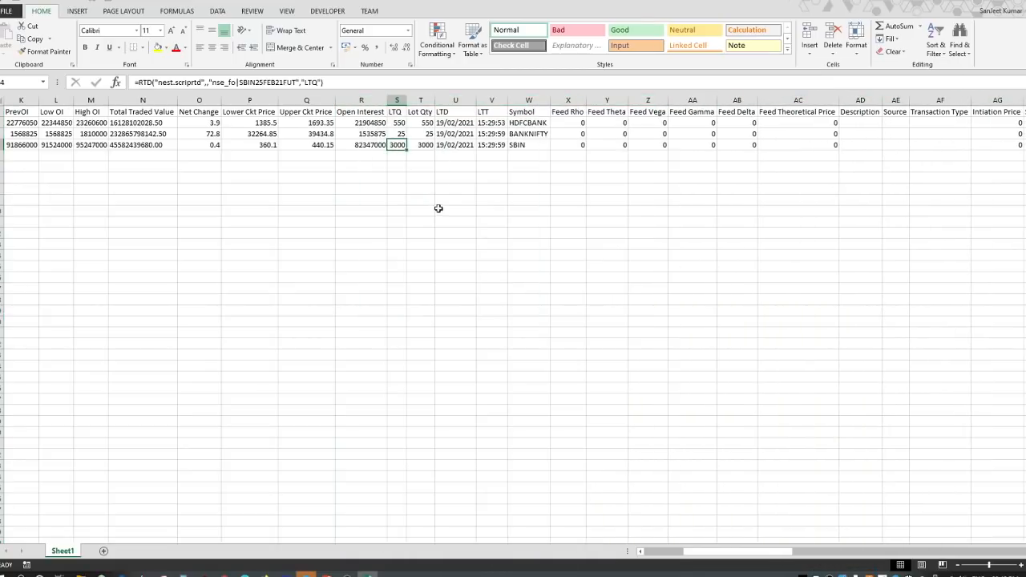
click(398, 100)
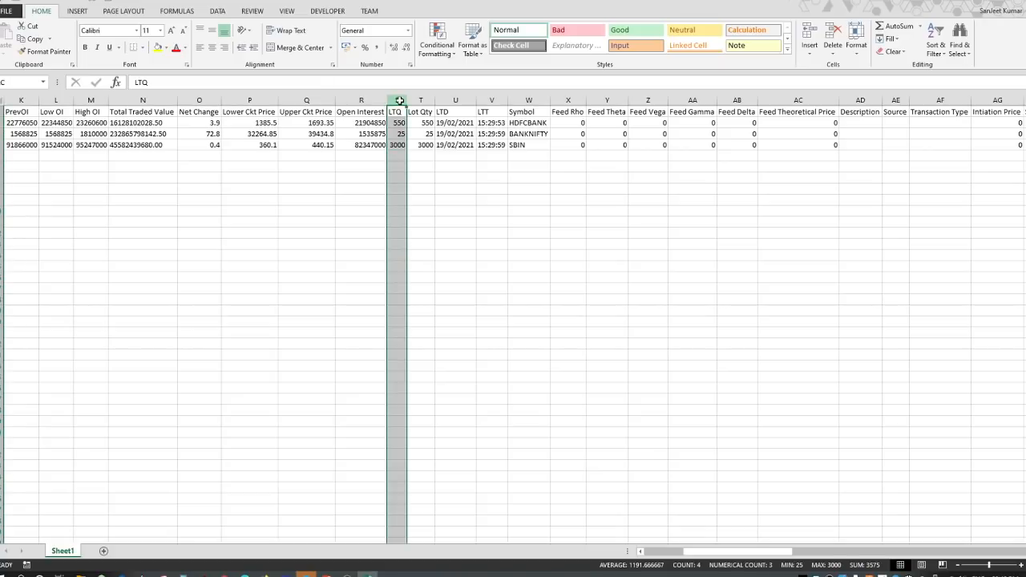
drag(400, 100, 921, 101)
right_click(320, 97)
click(348, 190)
right_click(906, 100)
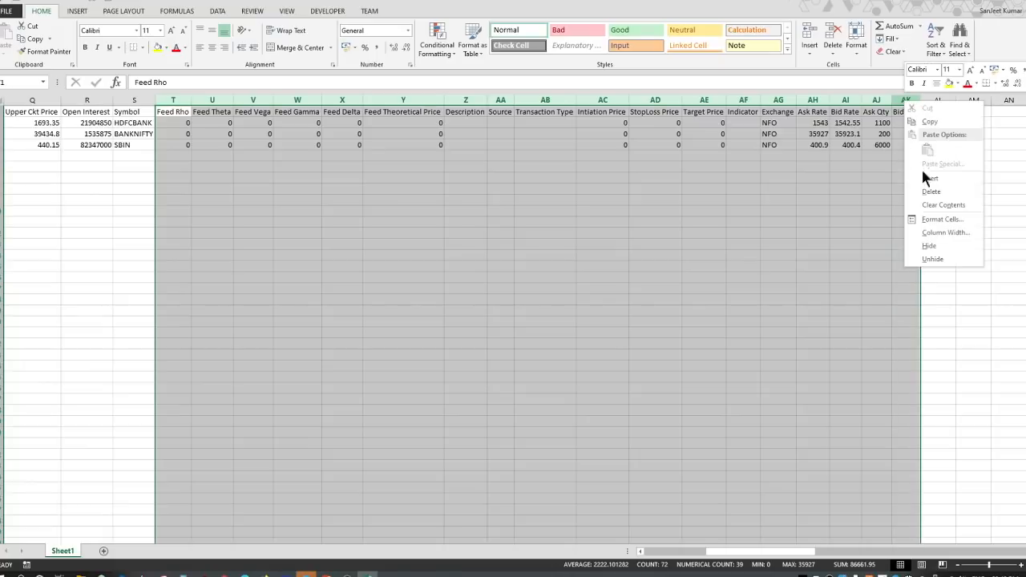
click(933, 191)
- Replace the Trading Symbol column with a copy of the Symbol column, and delete the original Symbol column after Open Interest
drag(747, 553, 484, 548)
click(832, 100)
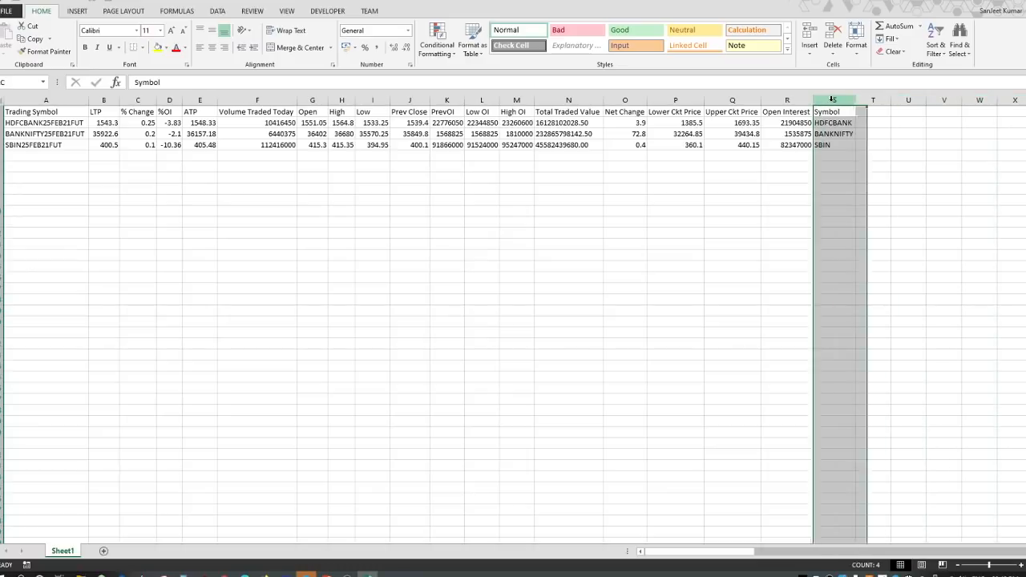
key(ctrl+c)
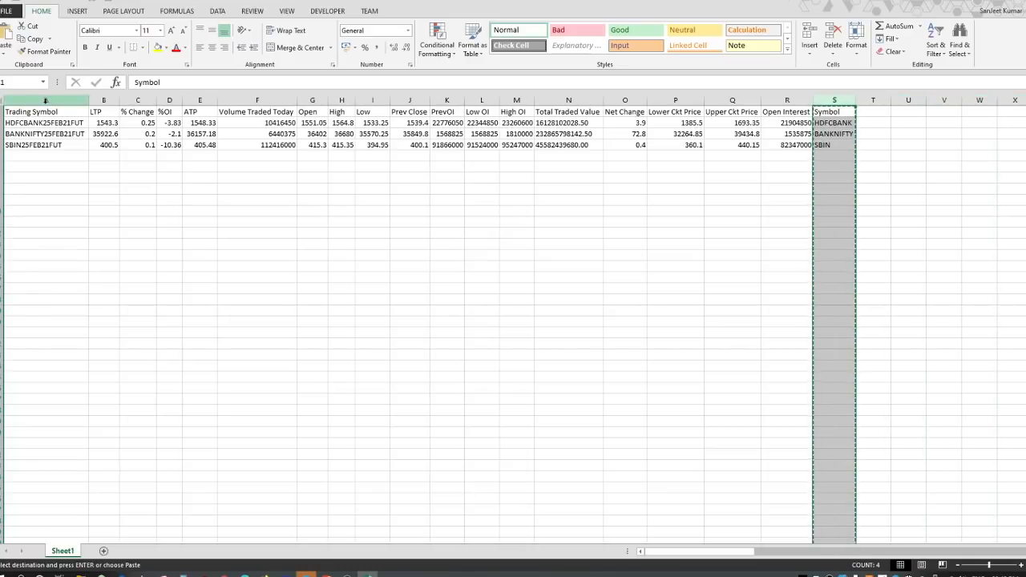
click(46, 99)
key(ctrl+v)
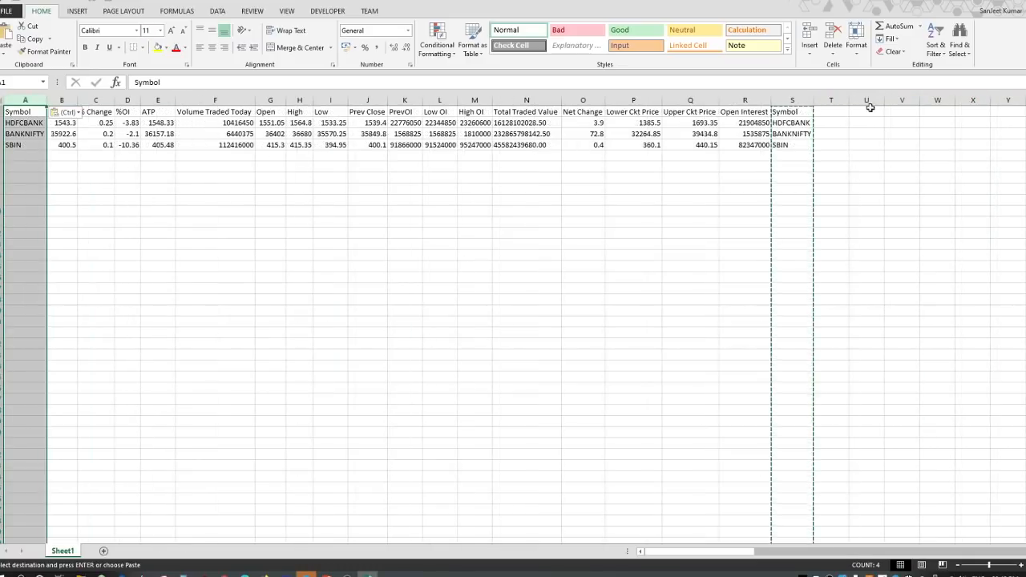
click(792, 99)
right_click(792, 99)
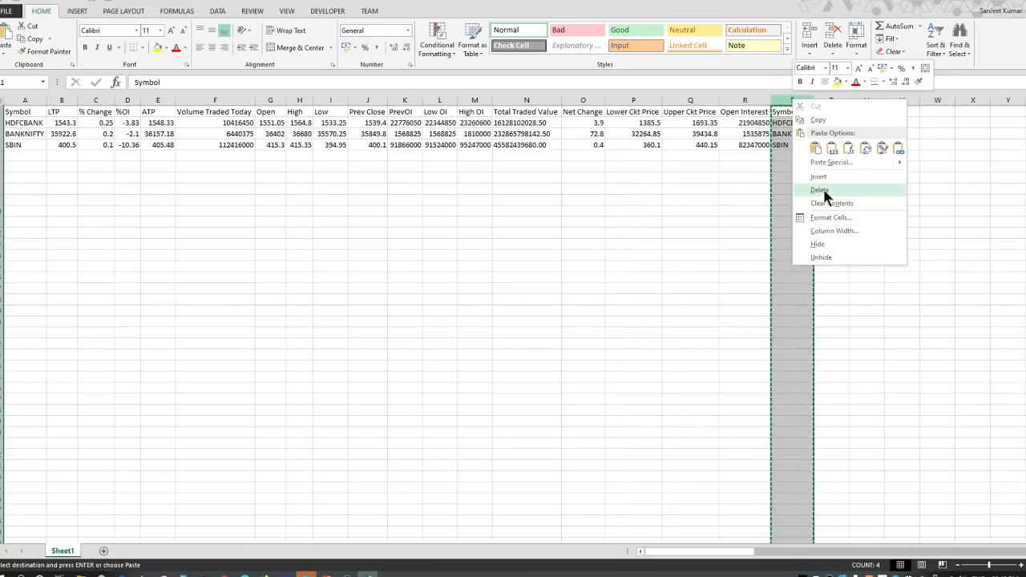
click(818, 200)
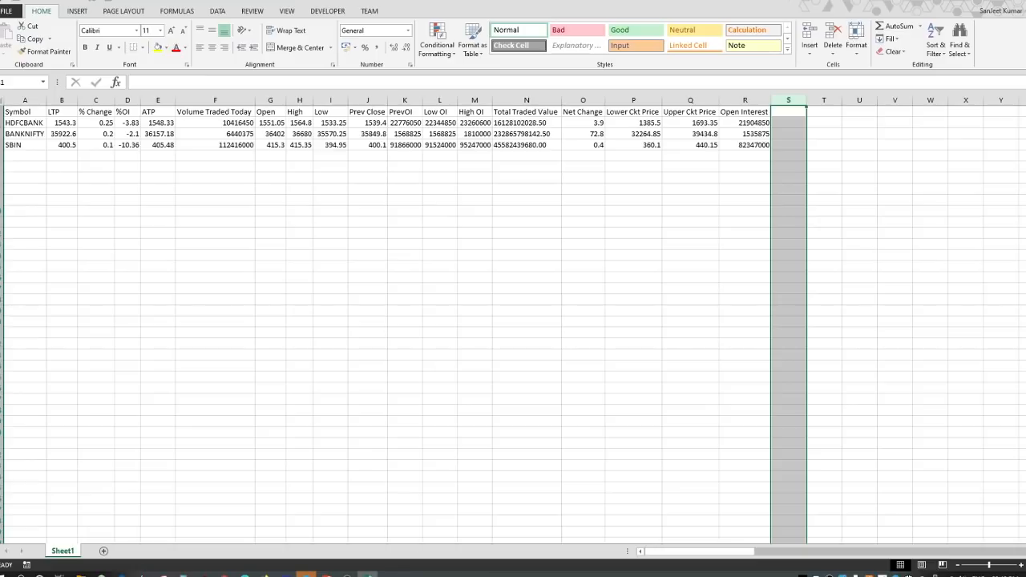
- Examine the HDFCBANK Symbol cell's RTD formula, including the function name, the nest.scriprtd server, and the exchange and contract argument
drag(2, 122, 2, 145)
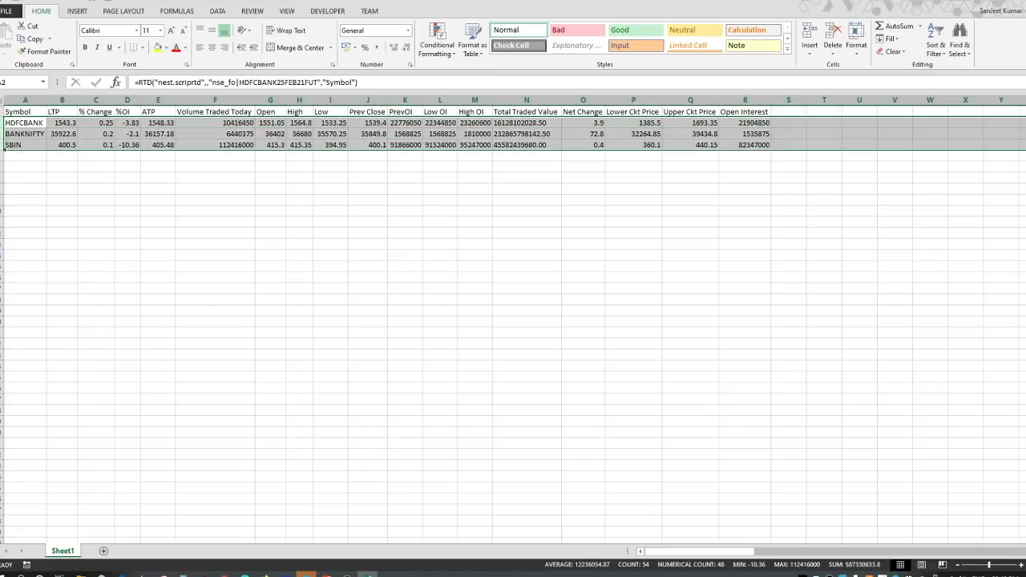
click(32, 122)
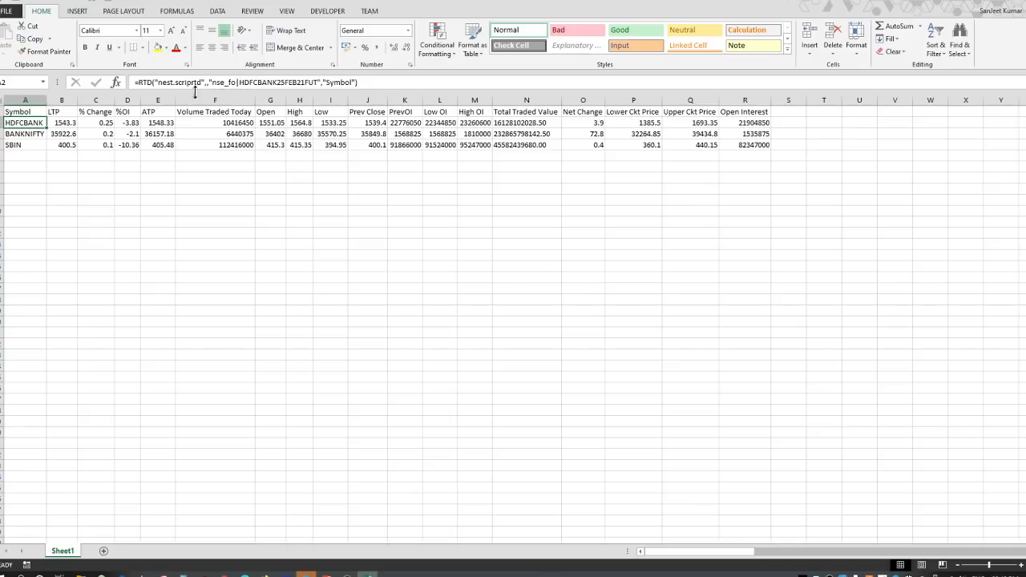
click(141, 82)
drag(151, 83, 153, 83)
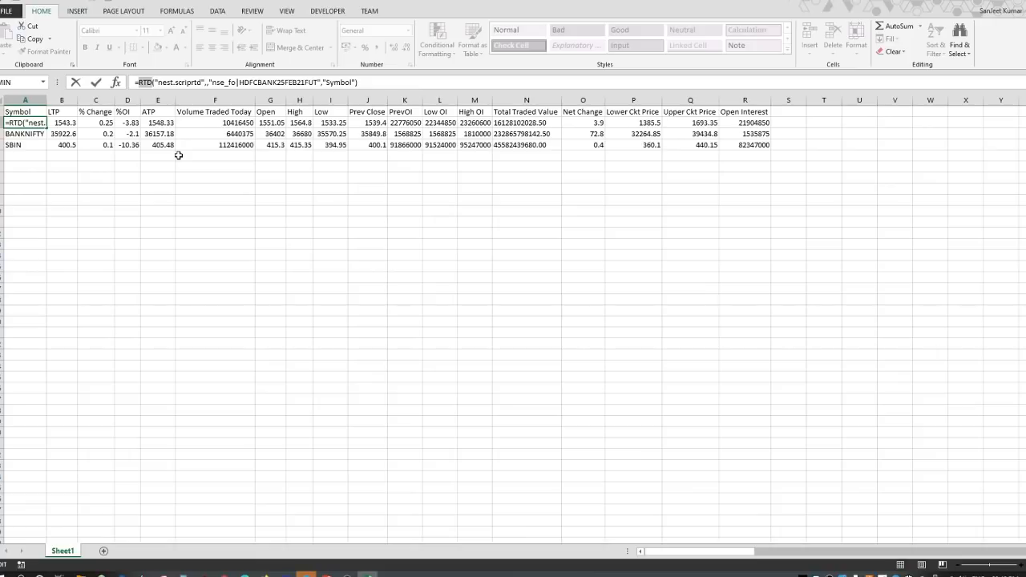
key(Escape)
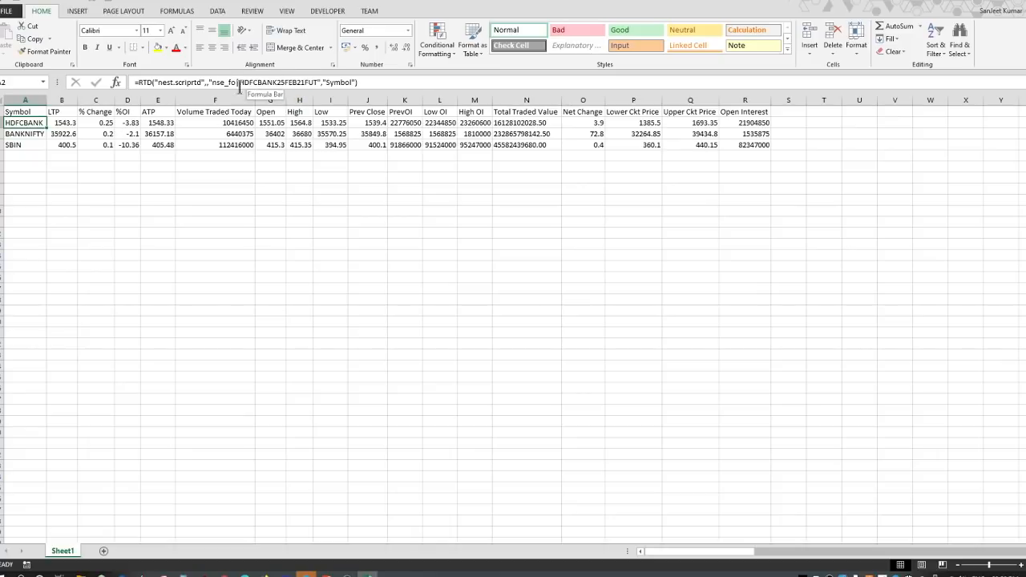
scroll(134, 169, up, 1)
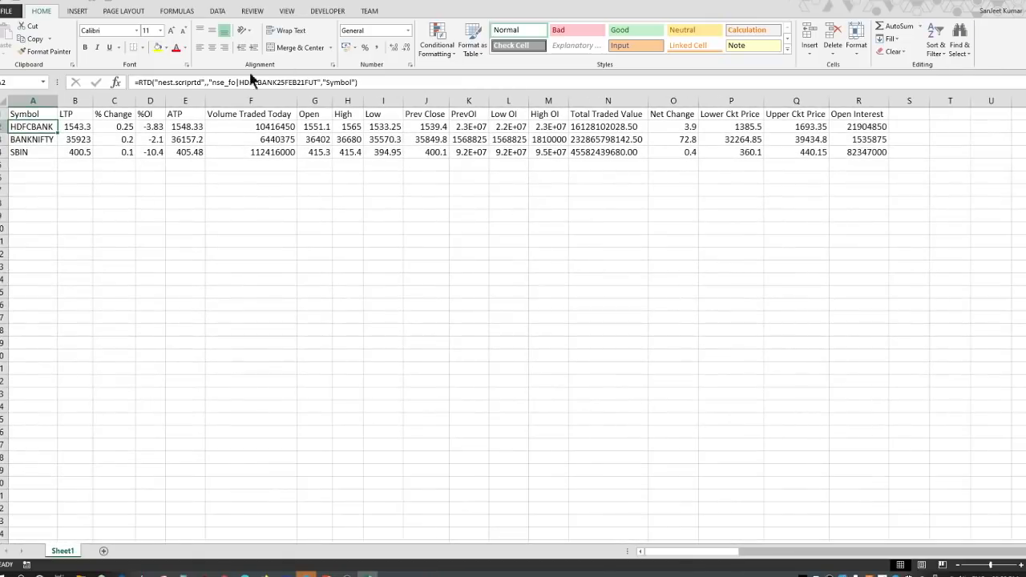
click(161, 83)
double_click(165, 83)
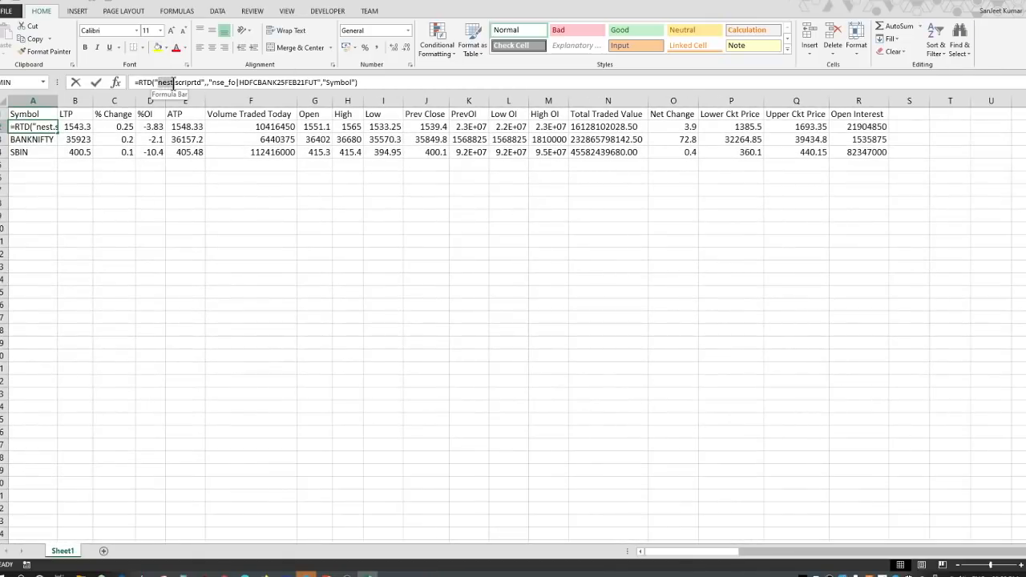
drag(214, 82, 295, 83)
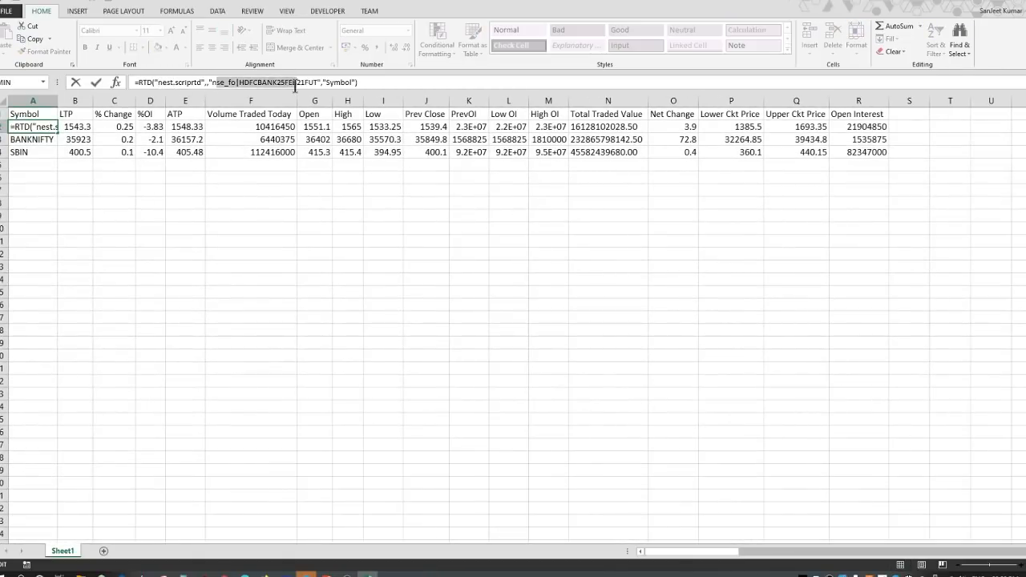
click(245, 175)
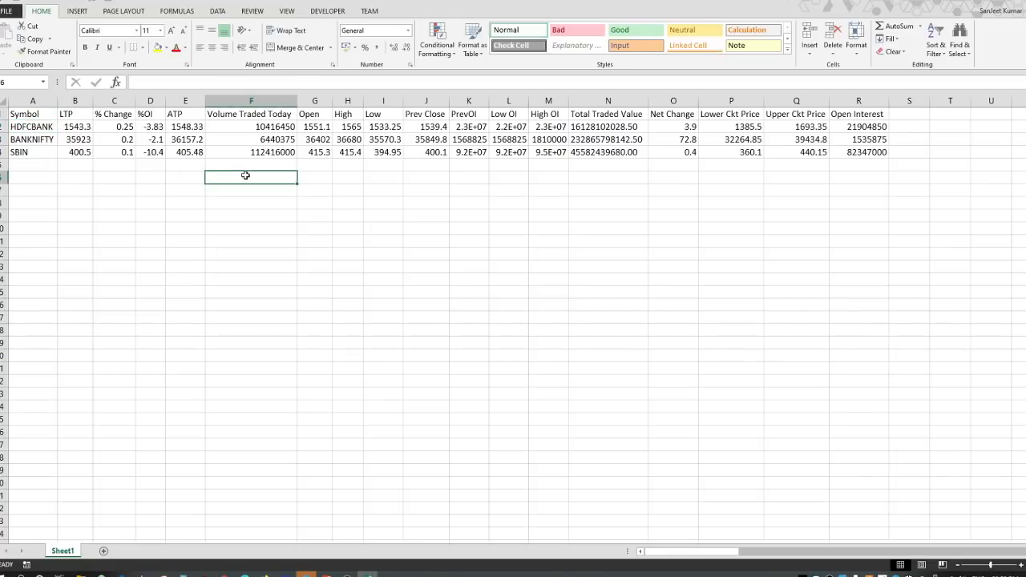
click(42, 128)
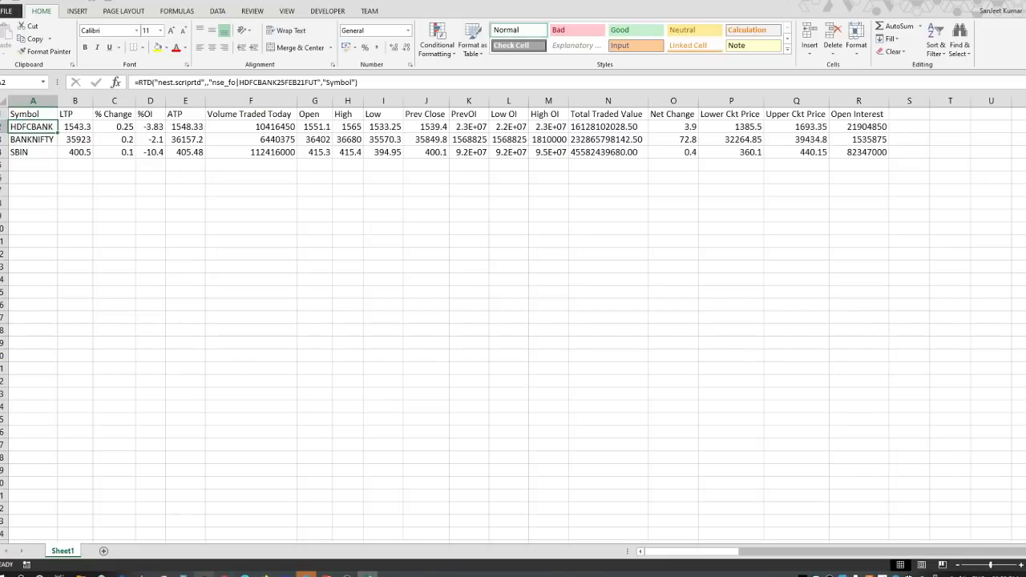
- Switch to NestTrader and set the exchange for the new market watch scrip to MCX
click(205, 574)
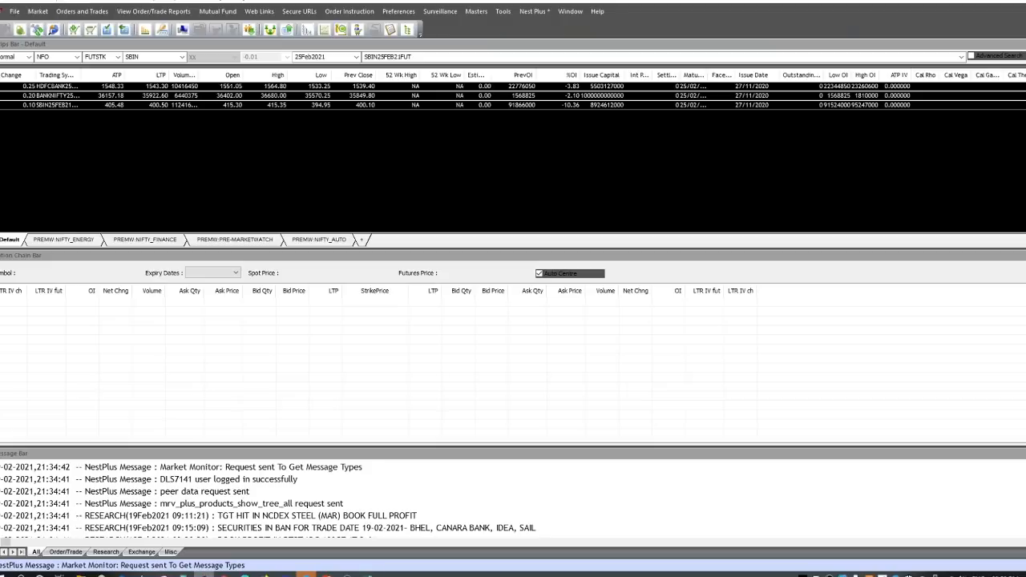
right_click(86, 99)
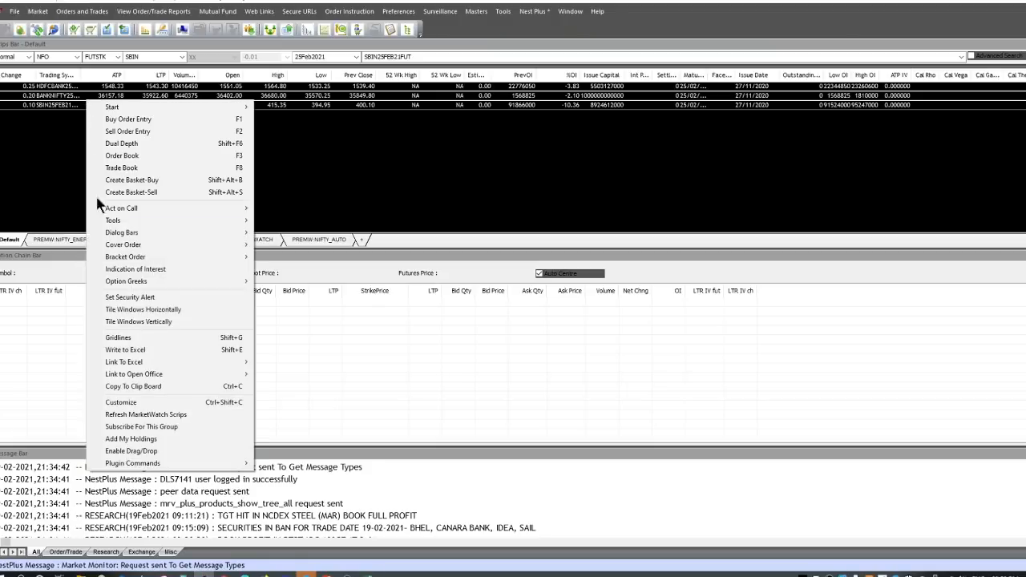
click(322, 149)
click(74, 57)
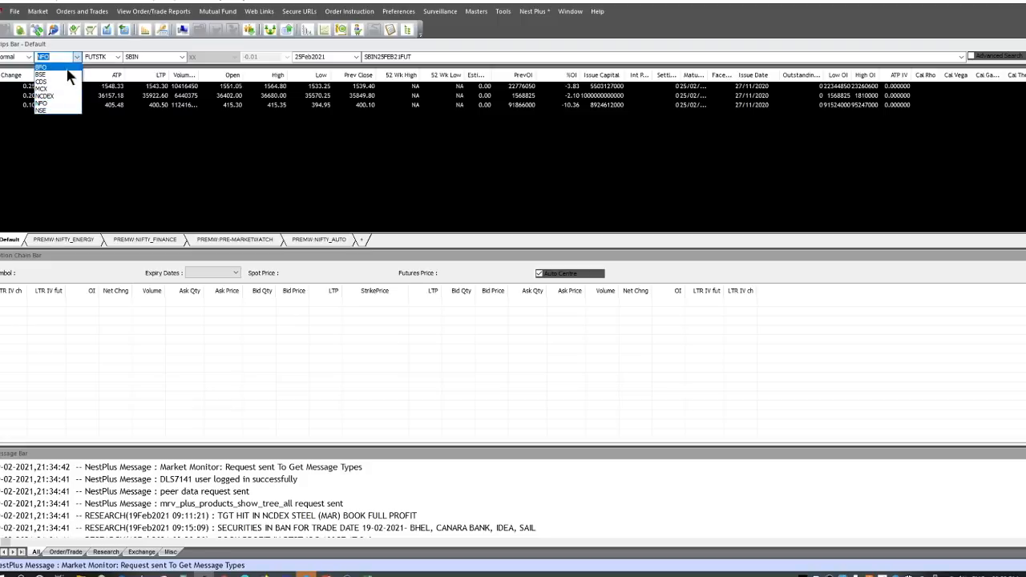
click(59, 89)
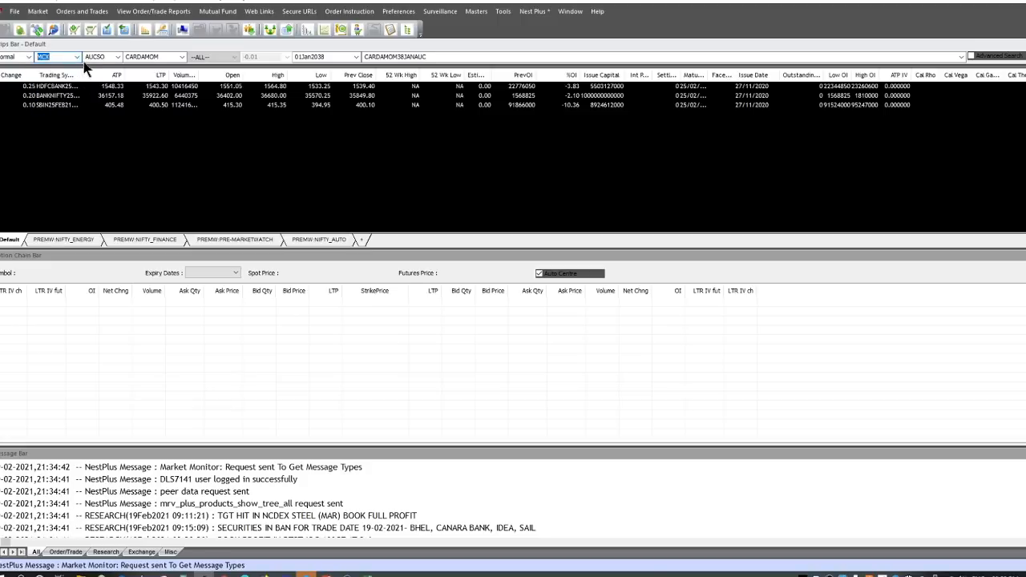
click(120, 57)
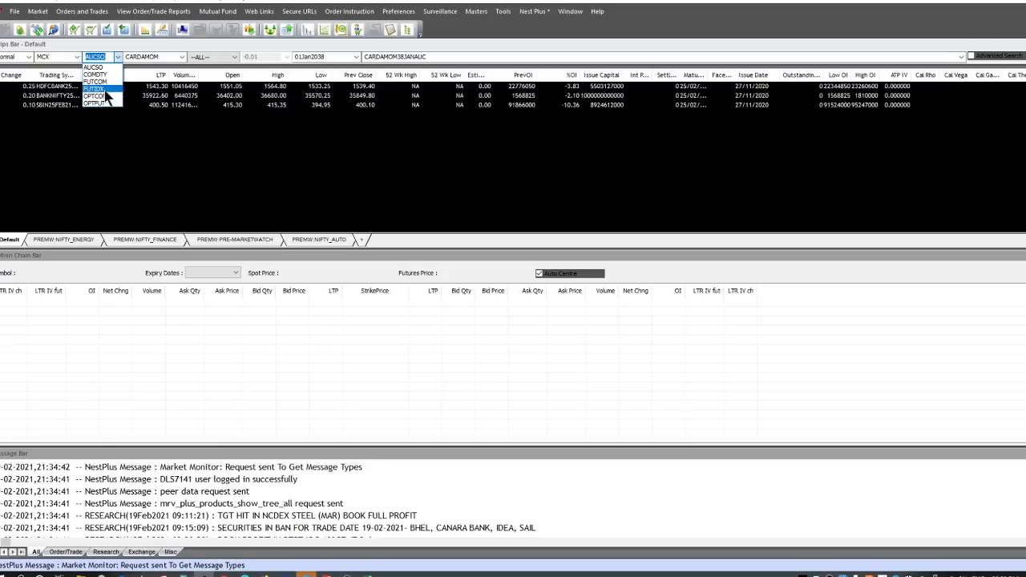
click(95, 88)
click(183, 58)
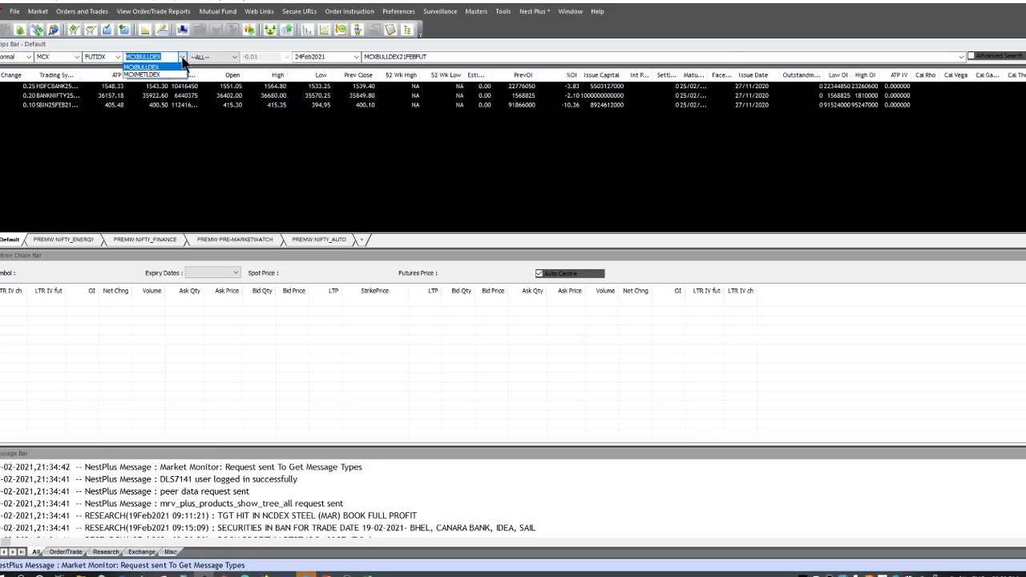
click(104, 57)
- Set the instrument type to FUTCOM and add the CRUDEOIL future expiring 19Feb2021 to the market watch
click(117, 57)
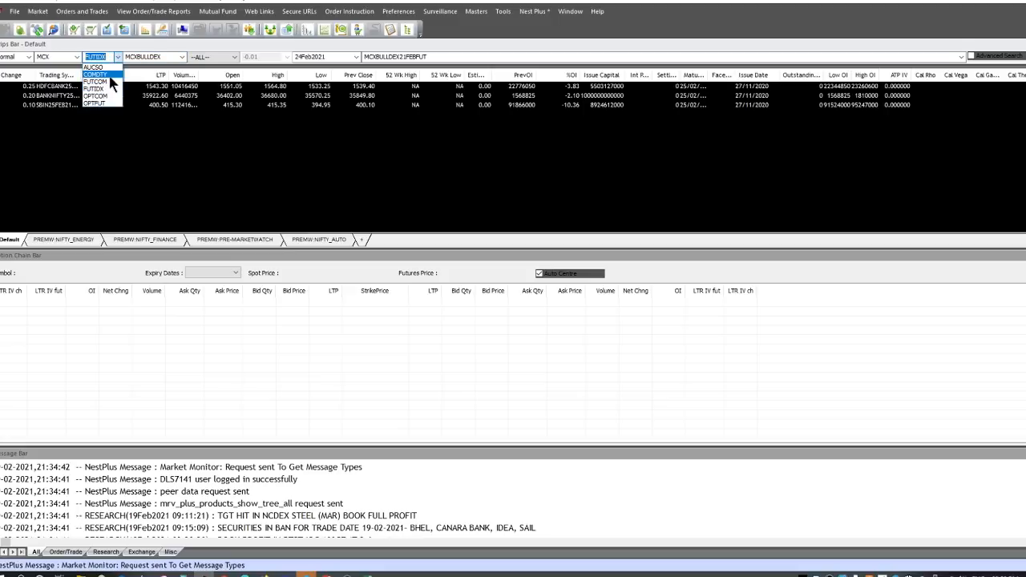
click(110, 82)
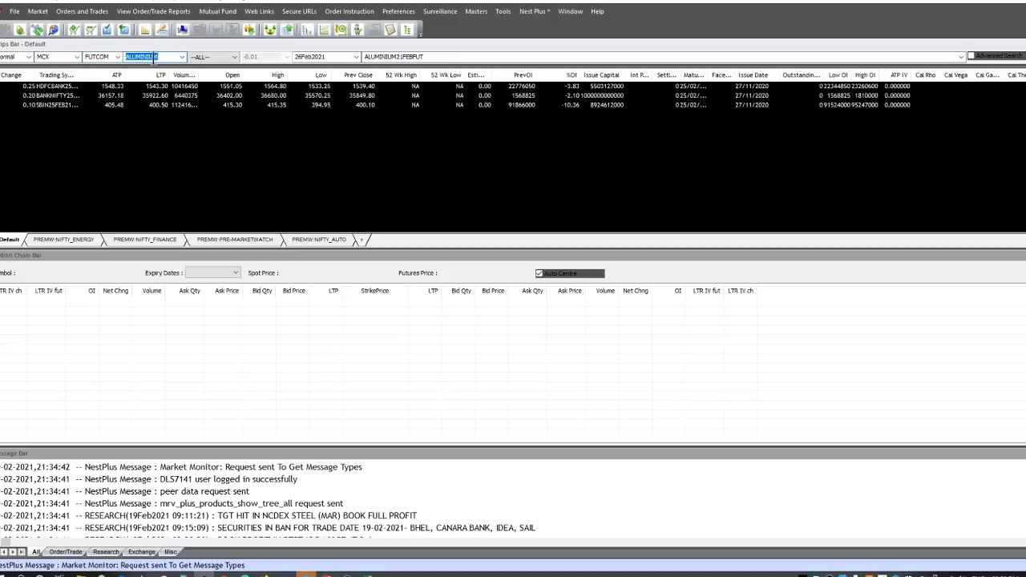
text(CRUDEOIL)
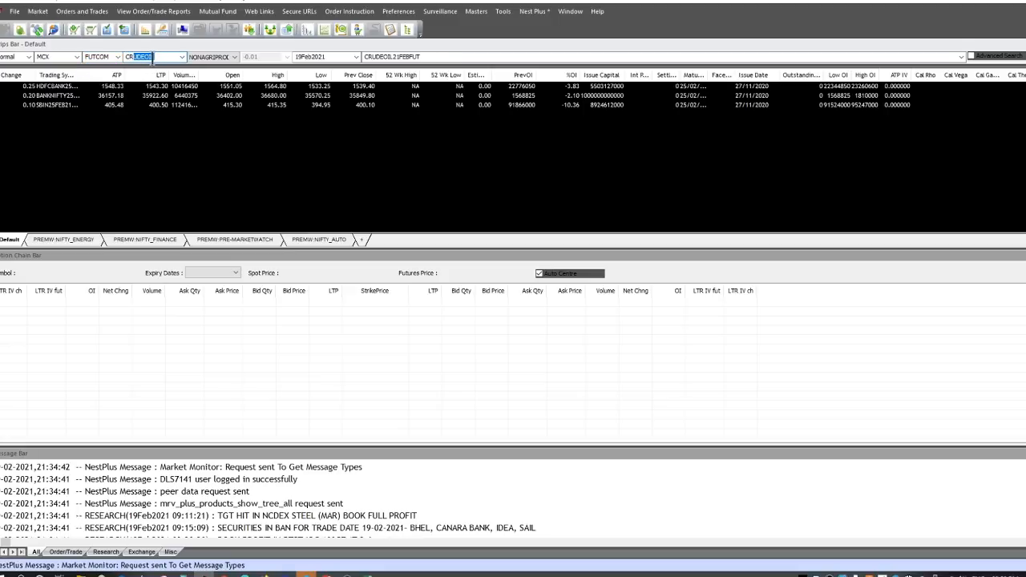
key(Return)
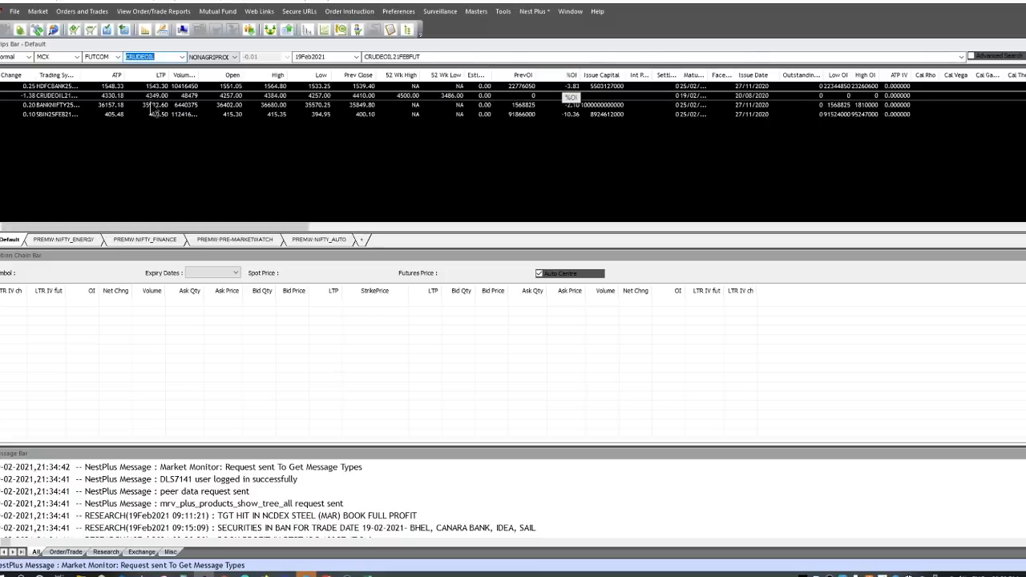
- Link the CRUDEOIL future to Excel as selected items with headers, and paste it into Sheet1 at cell A5
right_click(80, 98)
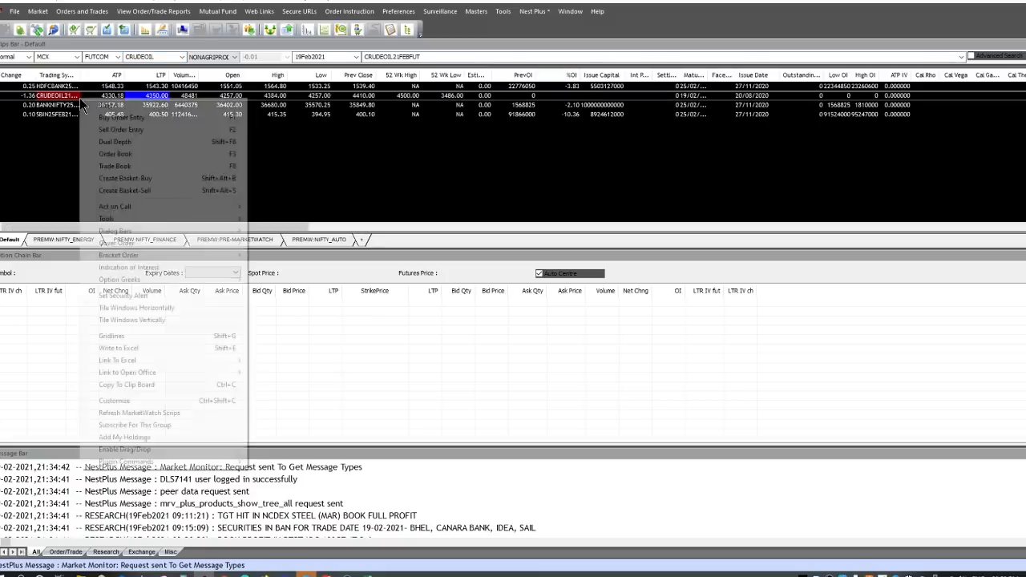
mouse_move(201, 371)
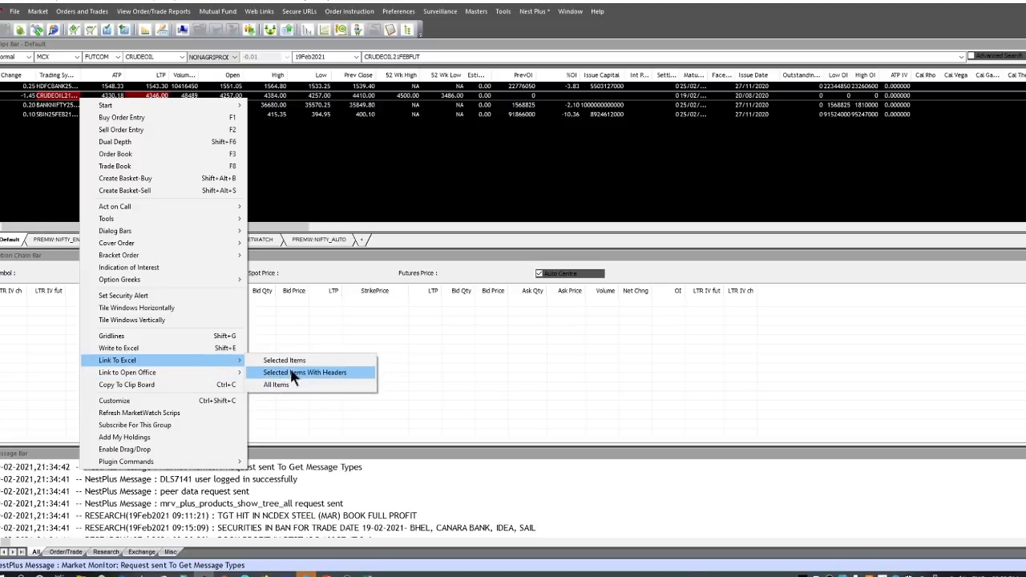
click(293, 374)
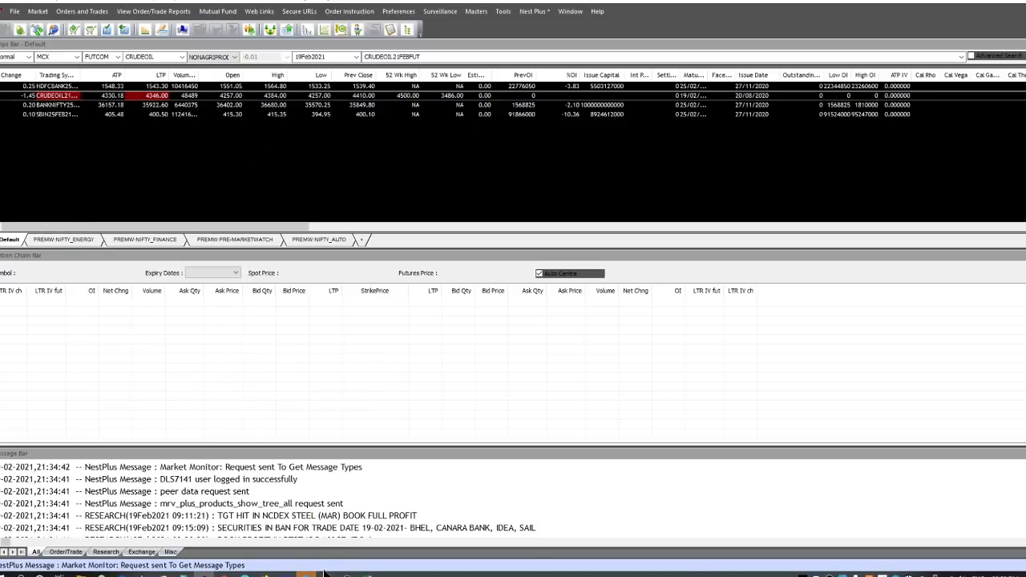
click(367, 575)
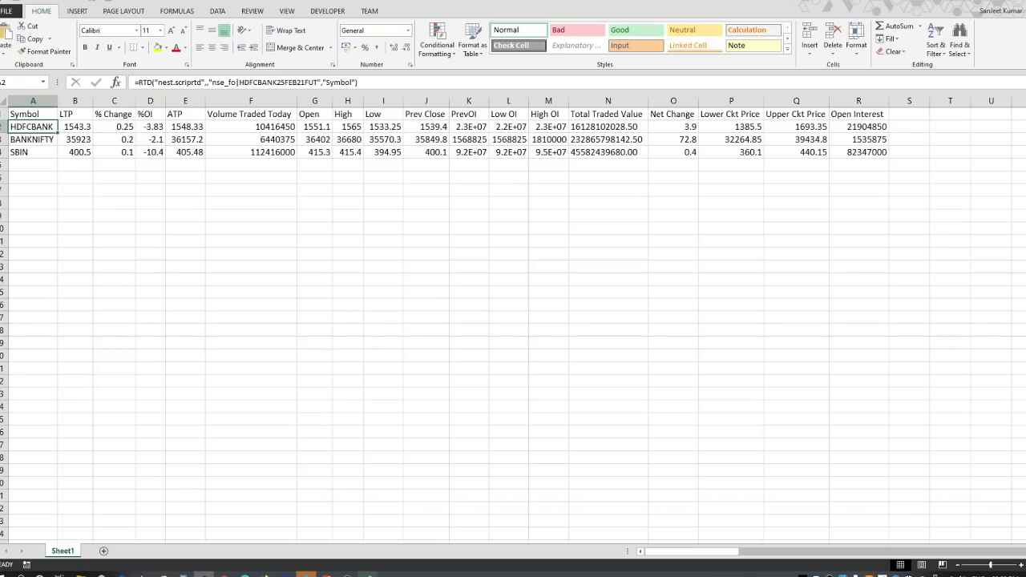
click(56, 169)
right_click(56, 169)
click(112, 217)
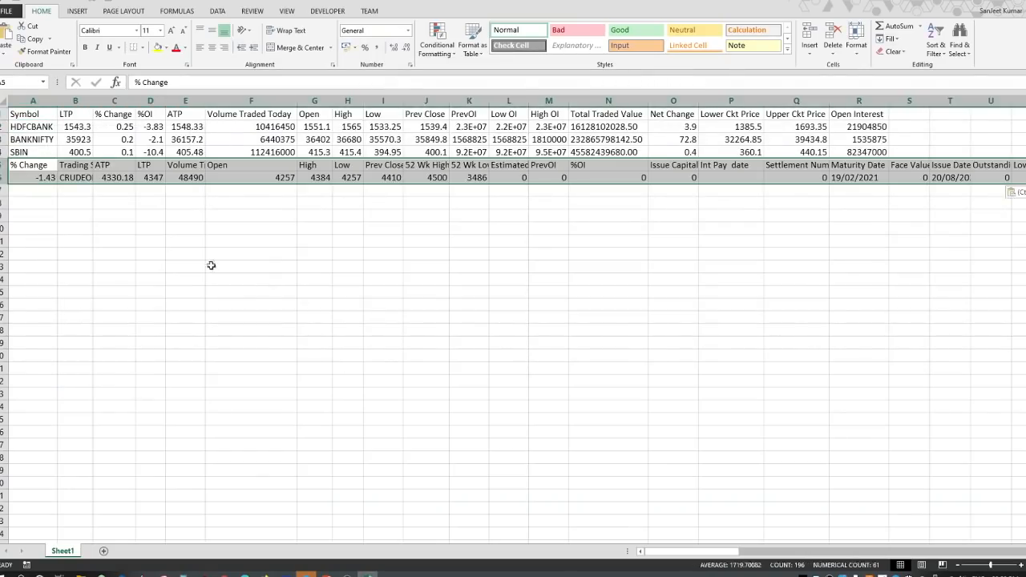
- Auto-fit column B to show the full CRUDEOIL trading symbol, and deselect to watch the live row
click(94, 254)
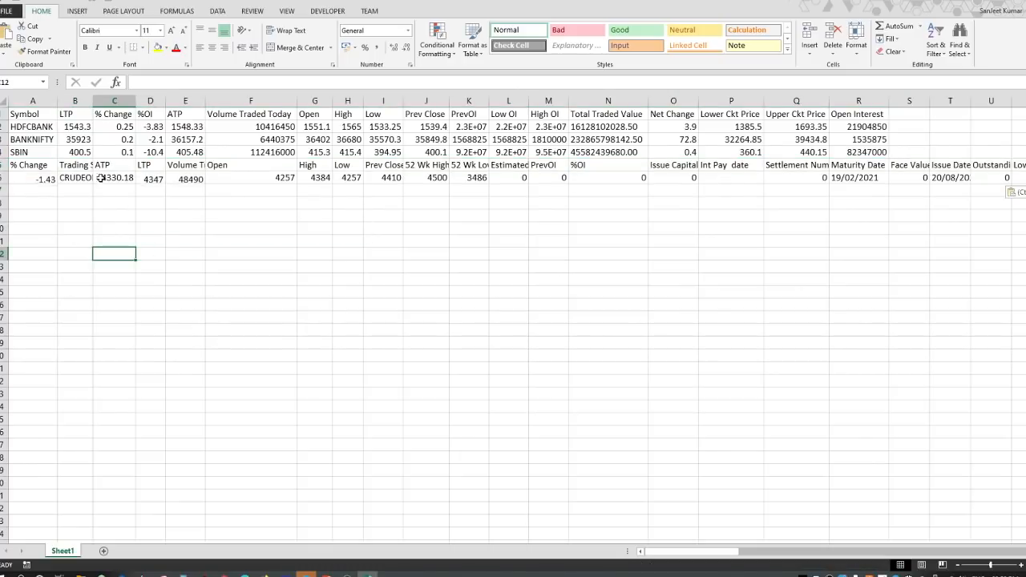
double_click(93, 101)
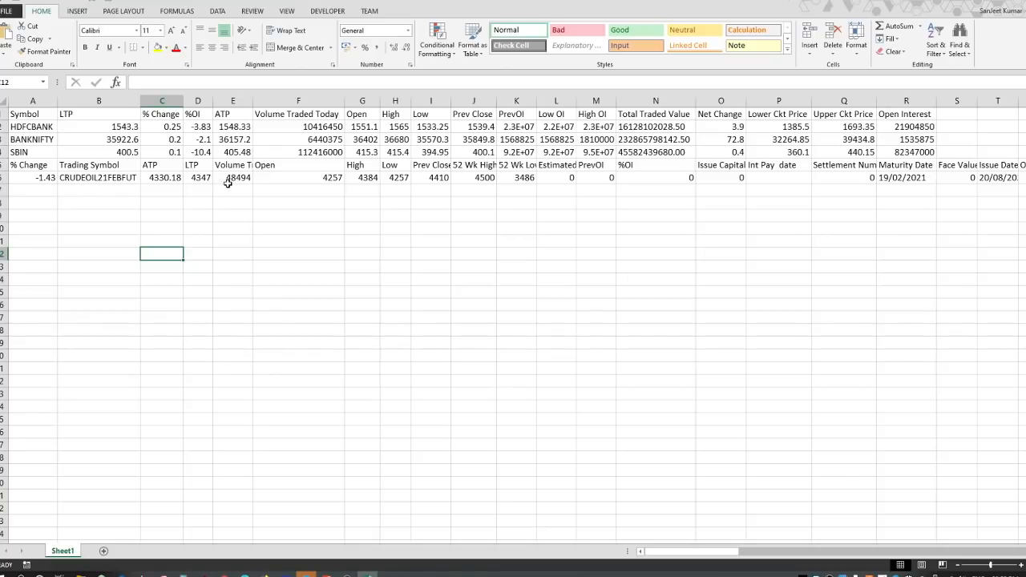
click(199, 218)
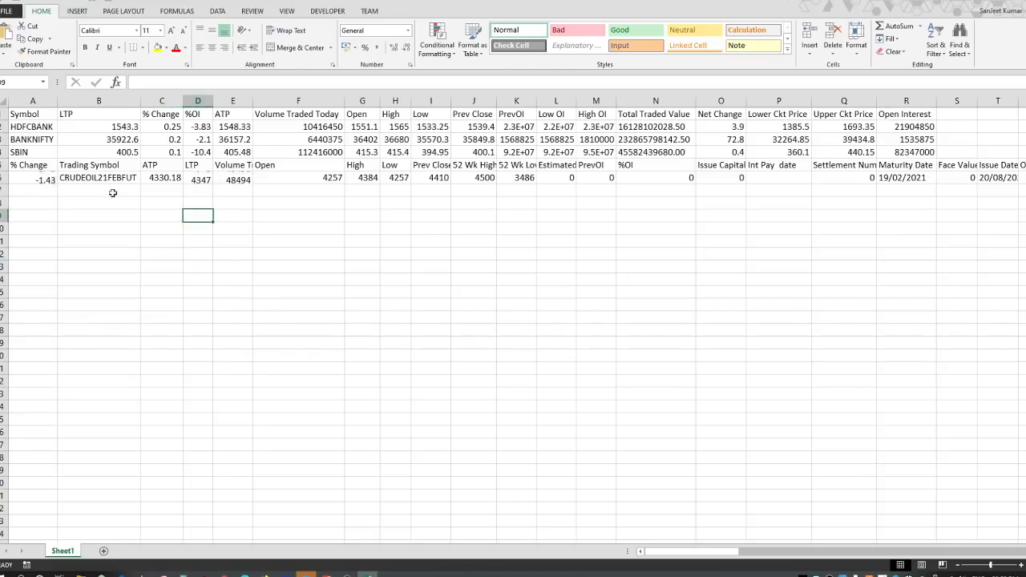
- Format the CRUDEOIL LTP value in cell D6 to show one decimal place
click(33, 177)
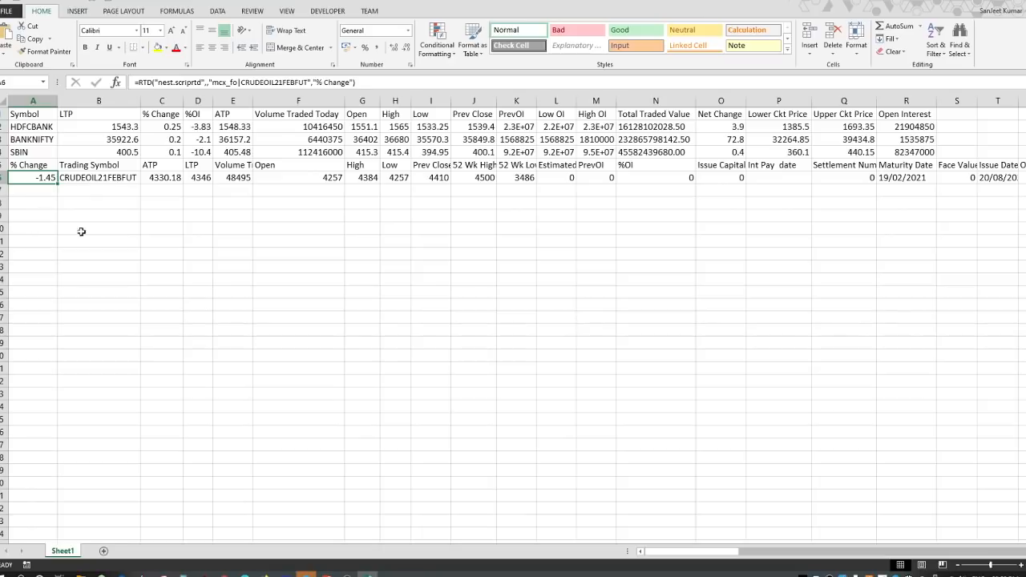
click(206, 178)
click(233, 241)
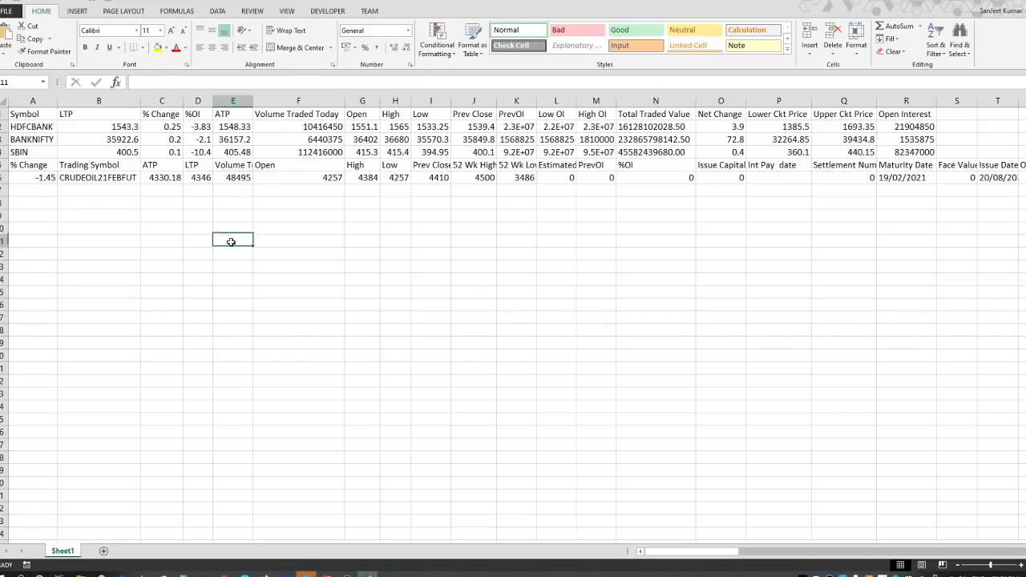
click(201, 177)
click(393, 47)
click(393, 46)
click(393, 47)
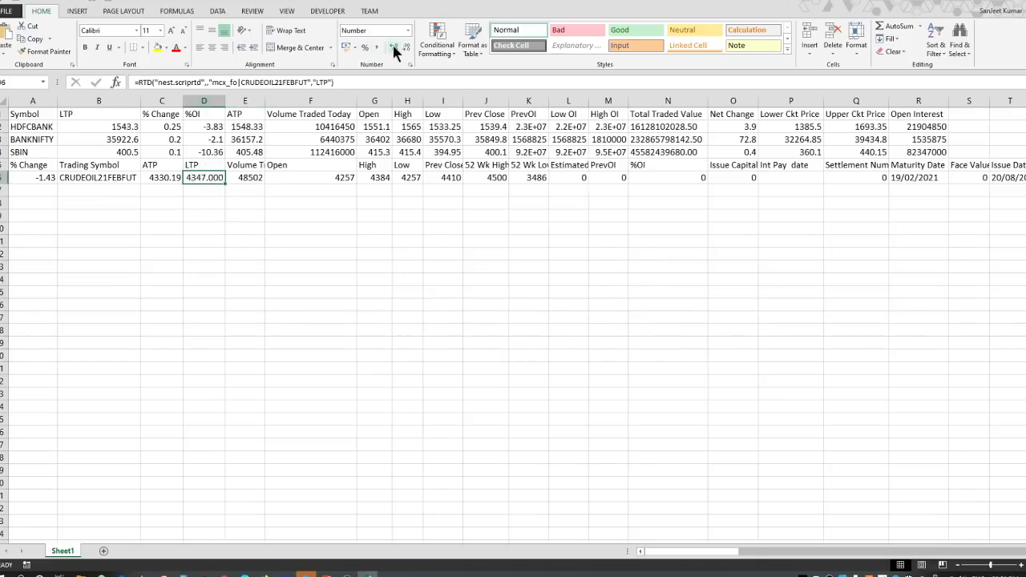
click(406, 47)
click(407, 46)
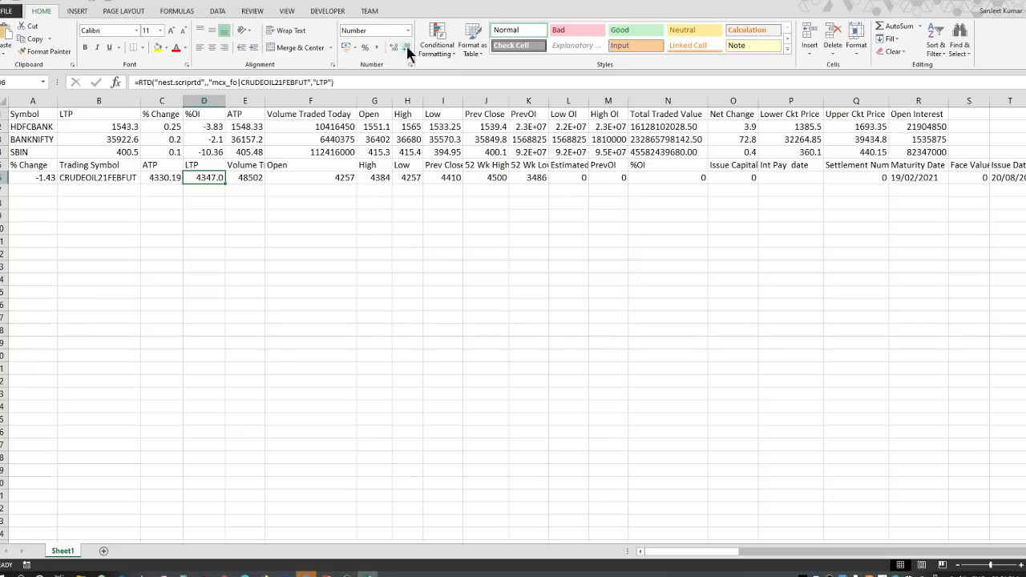
click(263, 226)
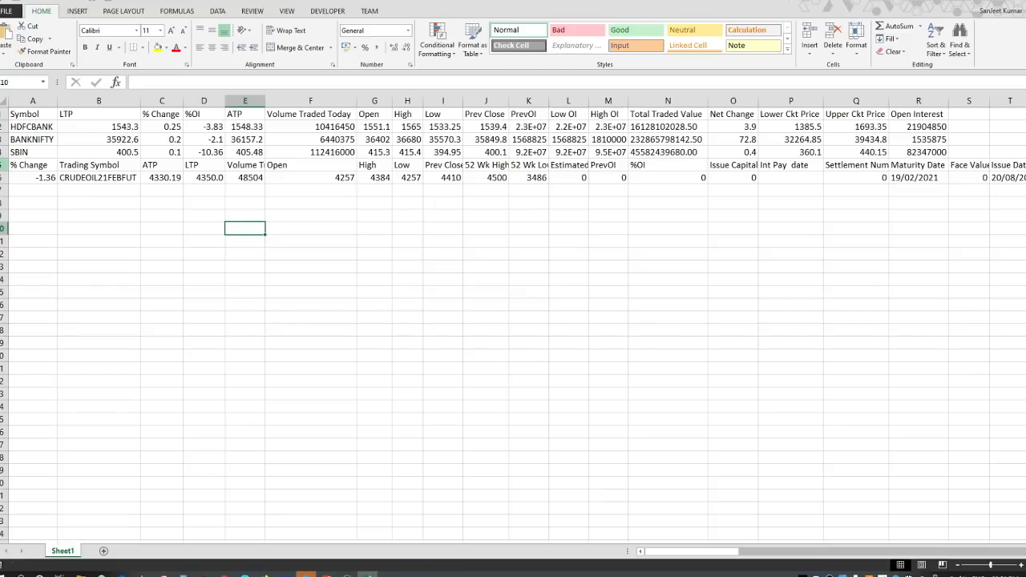
- Compare the exchange codes in the RTD formulas of the CRUDEOIL trading symbol and the SBIN and BANKNIFTY LTP cells
click(3, 165)
click(90, 177)
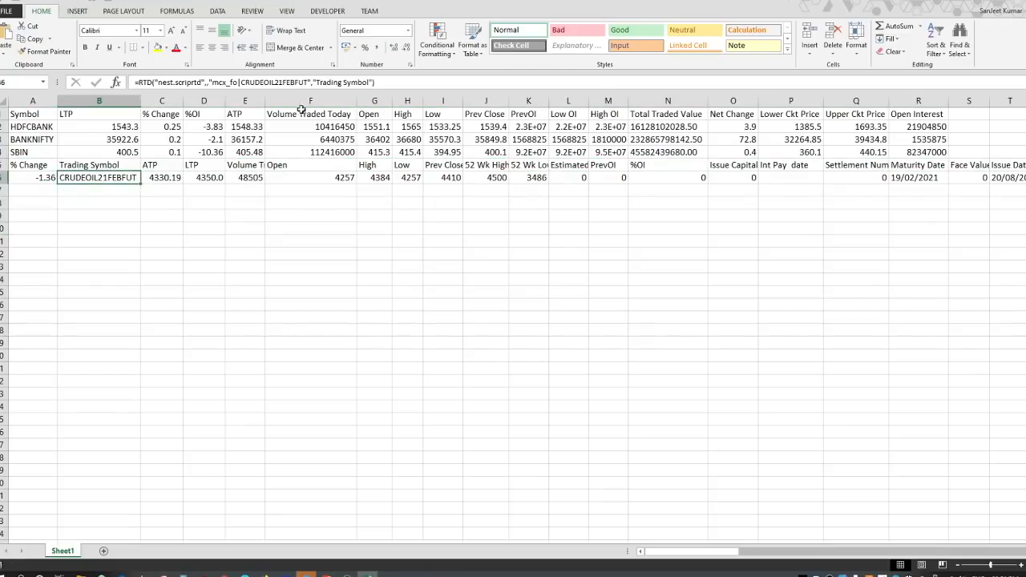
drag(239, 83, 213, 83)
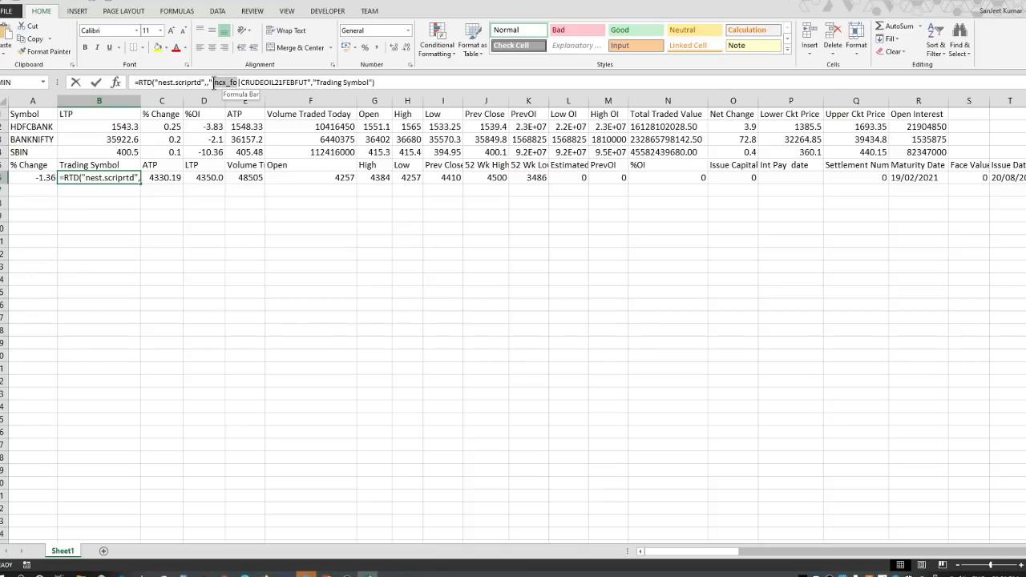
key(Escape)
click(114, 152)
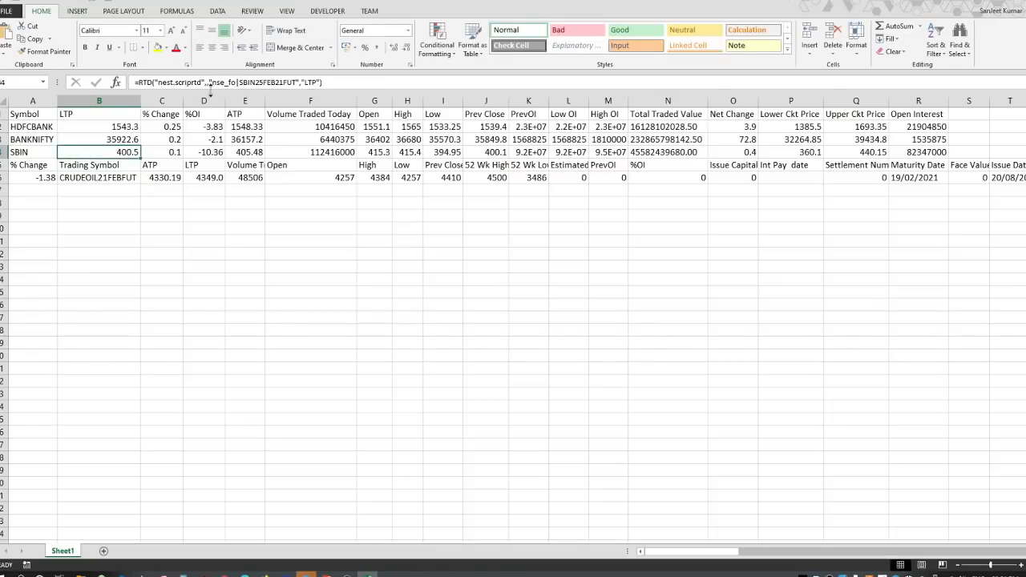
click(234, 83)
click(107, 178)
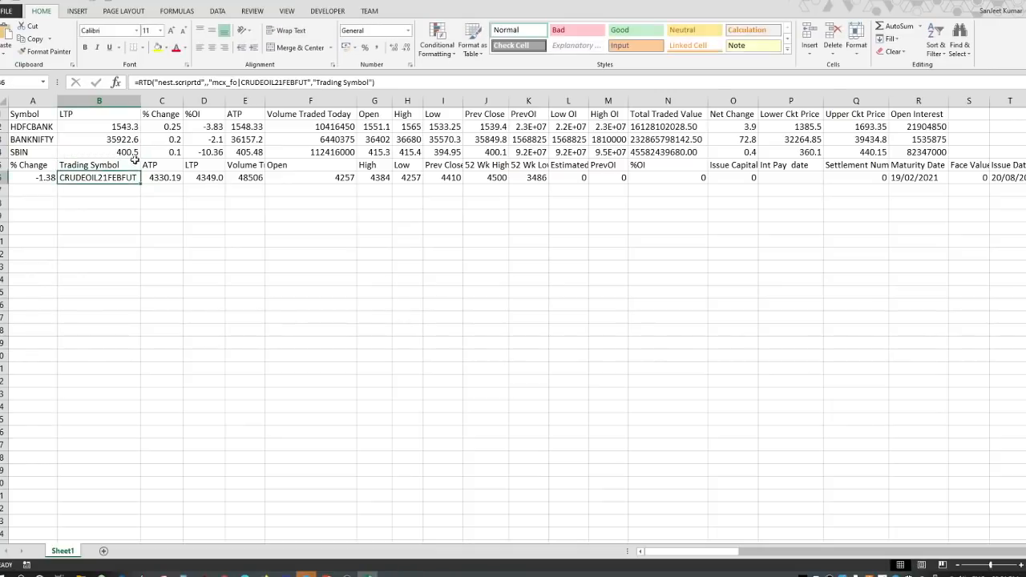
double_click(237, 83)
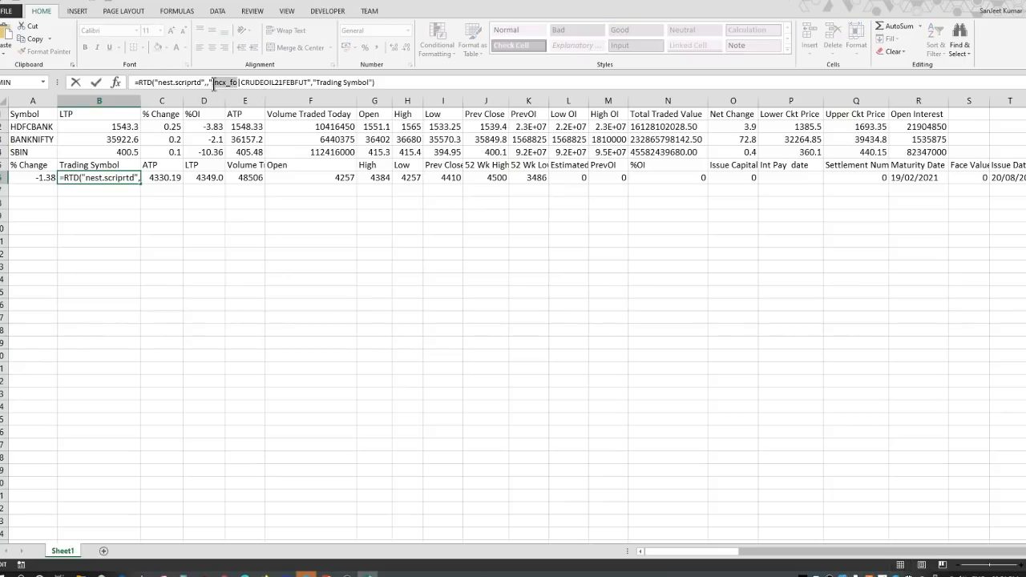
click(130, 141)
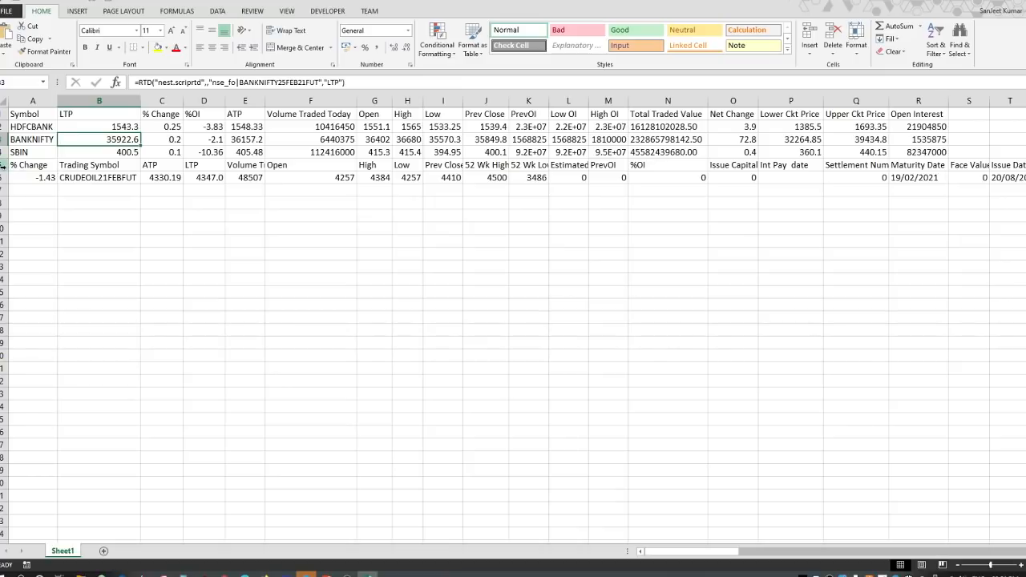
- Delete the CRUDEOIL header and data rows, 5 and 6
click(3, 165)
right_click(3, 170)
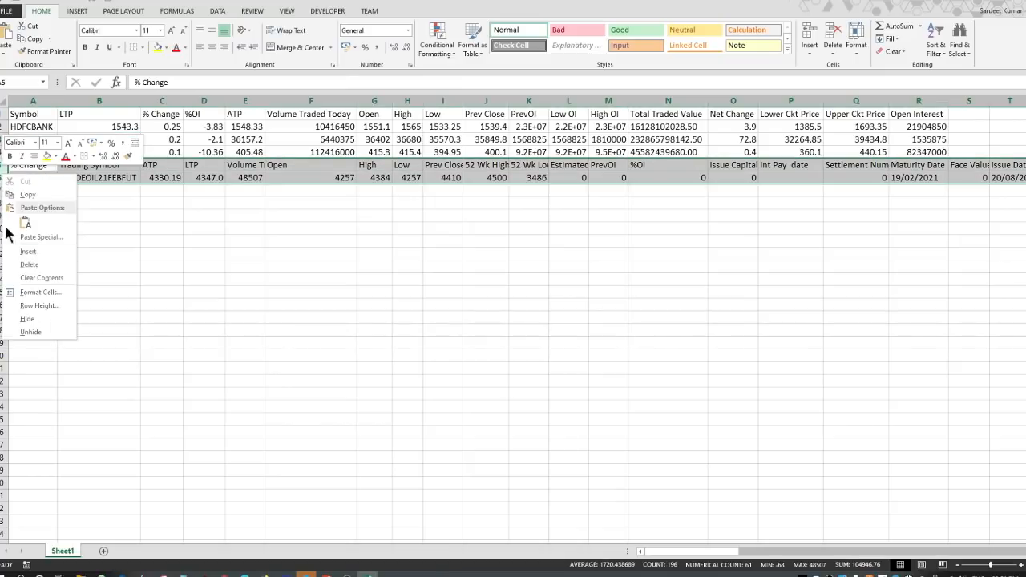
click(29, 264)
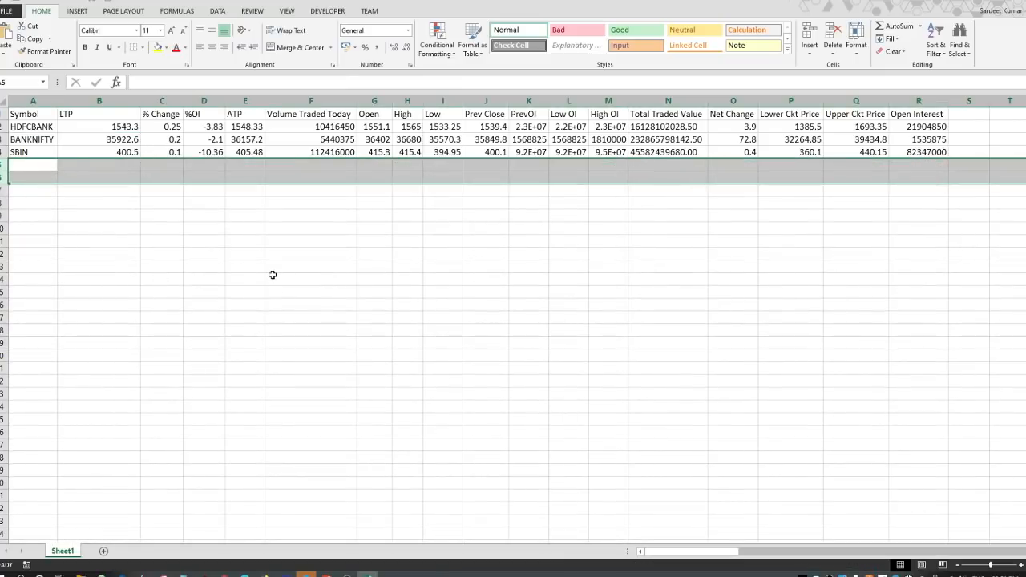
click(272, 275)
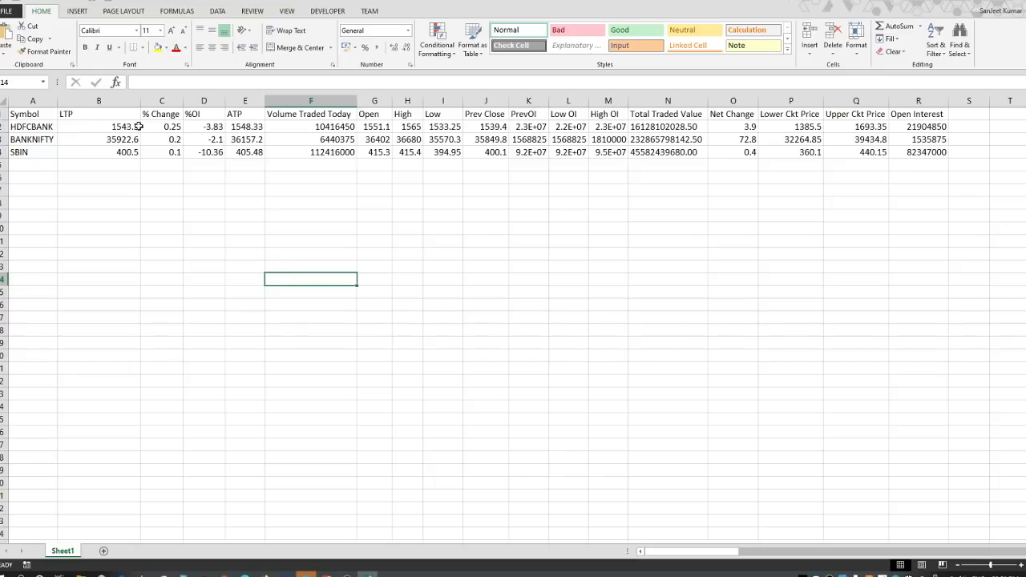
- Make the header labels in row 1 bold and center them
click(4, 114)
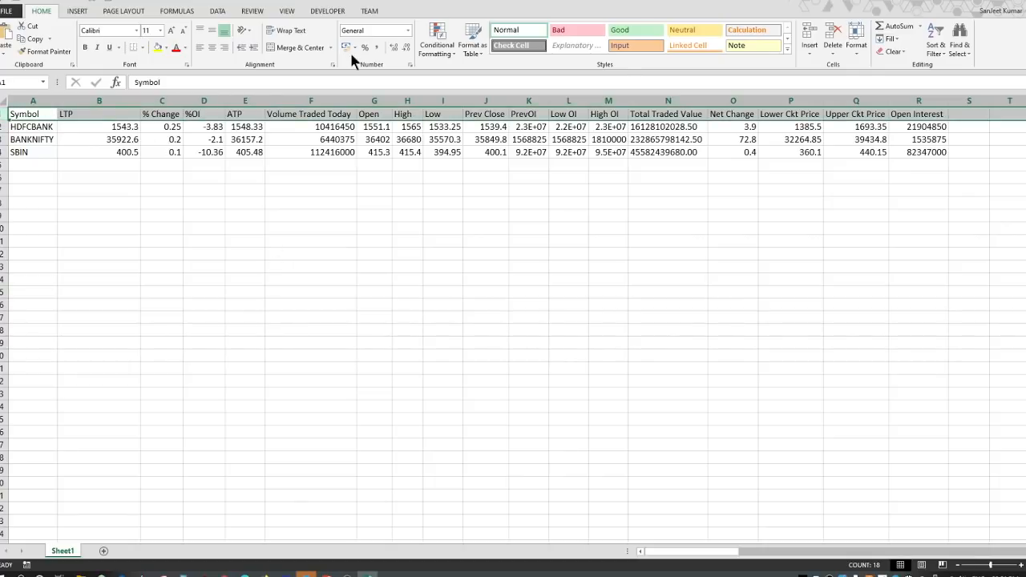
click(82, 47)
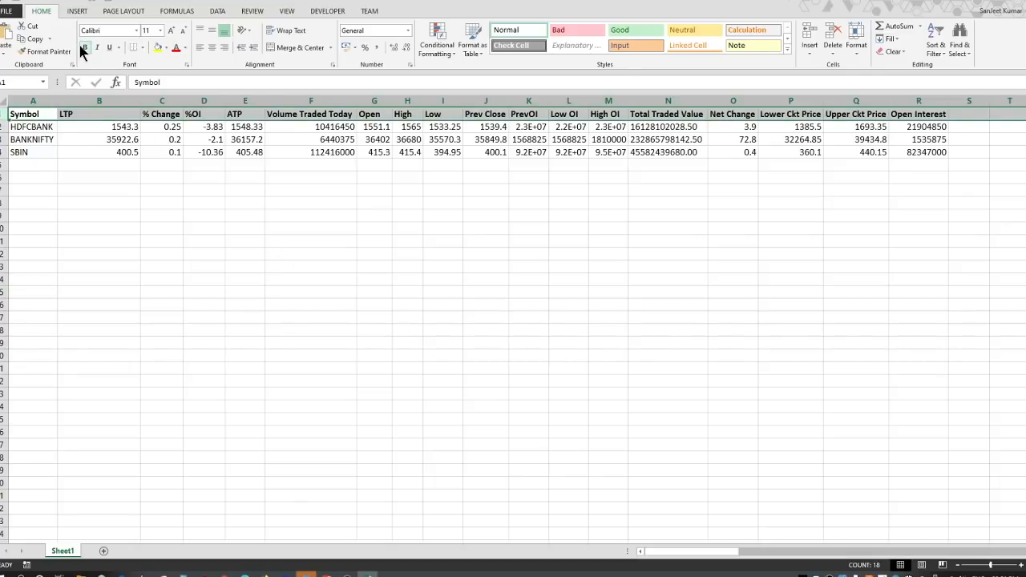
click(212, 47)
click(235, 206)
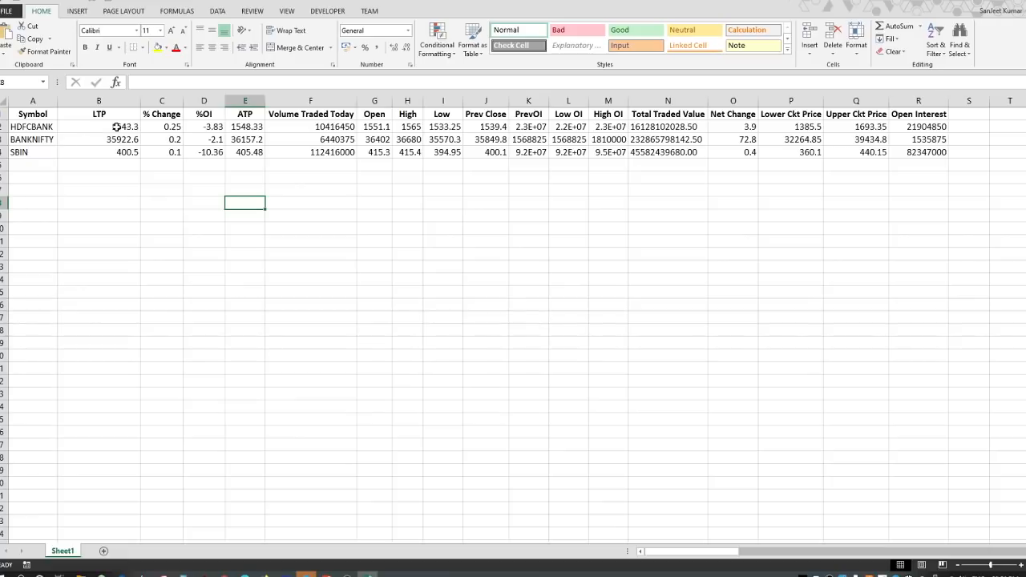
- Show the numeric values in B2:R4 with two decimal places
drag(117, 127, 930, 152)
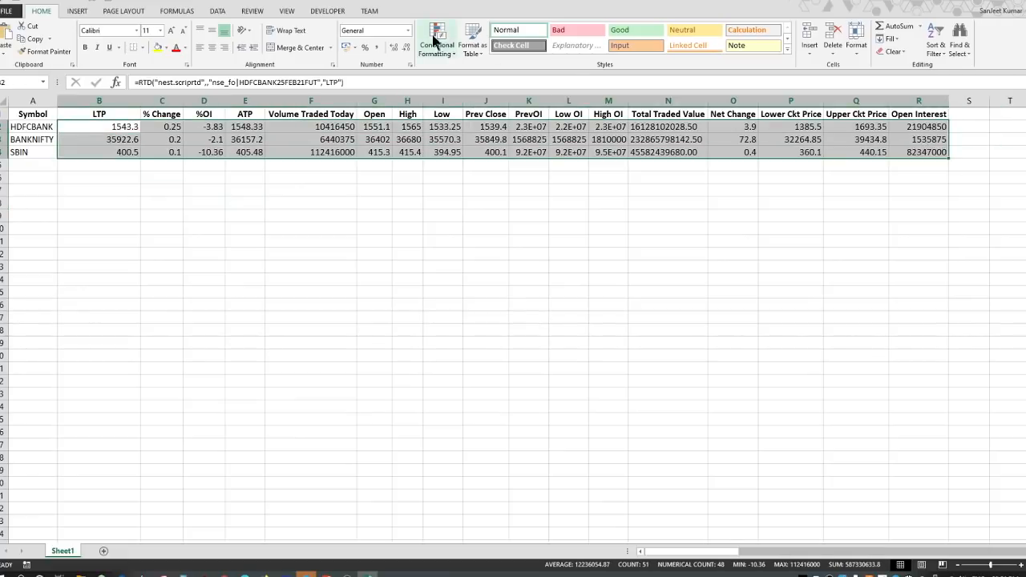
click(395, 46)
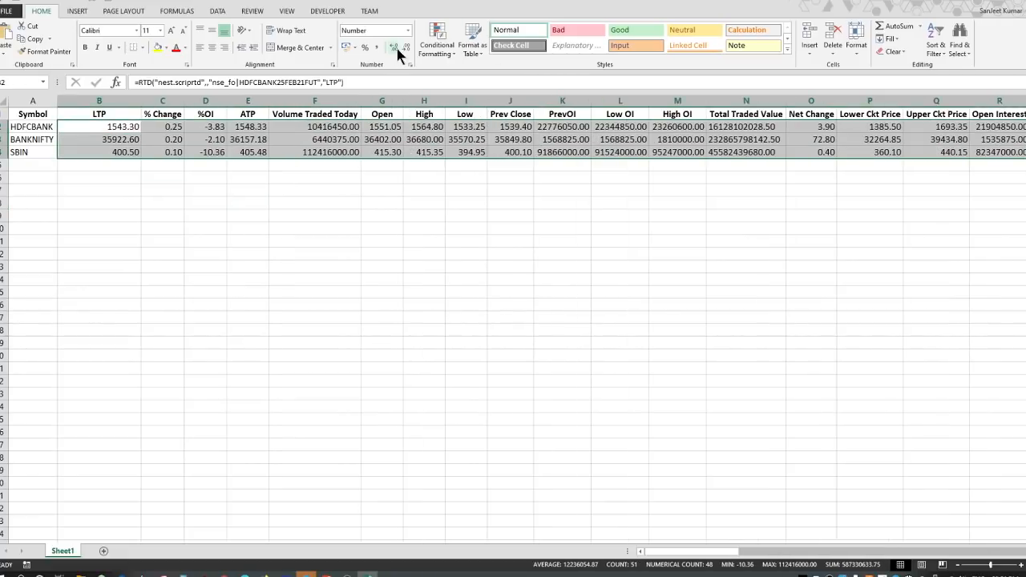
click(192, 190)
- Copy the HDFCBANK, BANKNIFTY and SBIN rows 2 to 4 and paste them at rows 5, 8 and 11
drag(4, 126, 4, 148)
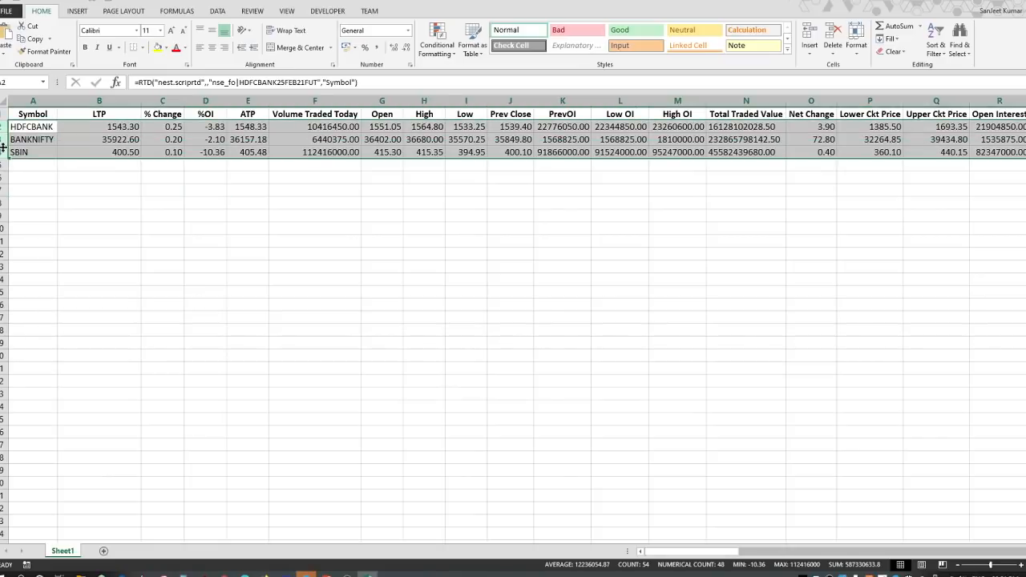
key(ctrl+c)
click(3, 164)
key(ctrl+v)
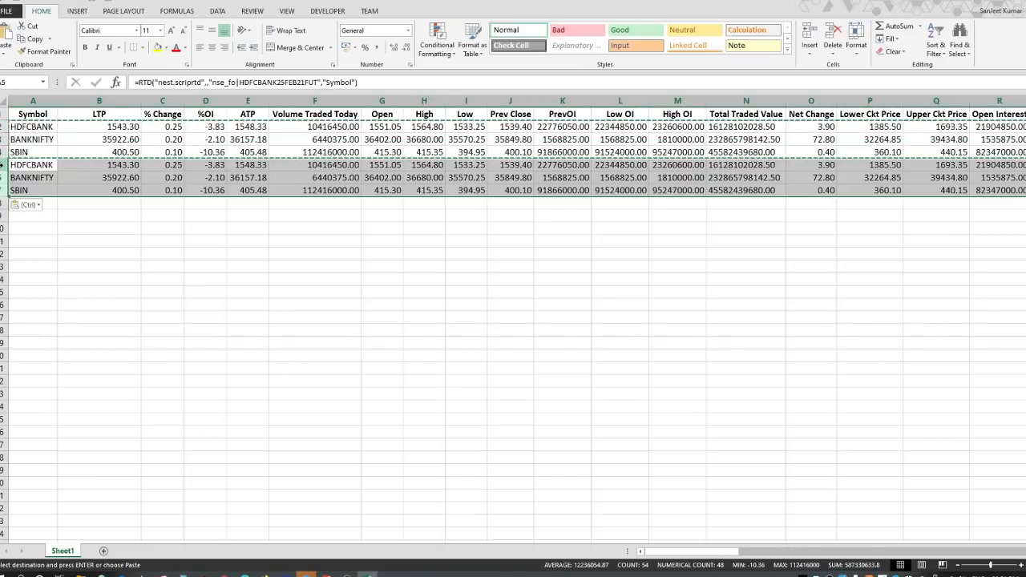
click(3, 203)
key(ctrl+v)
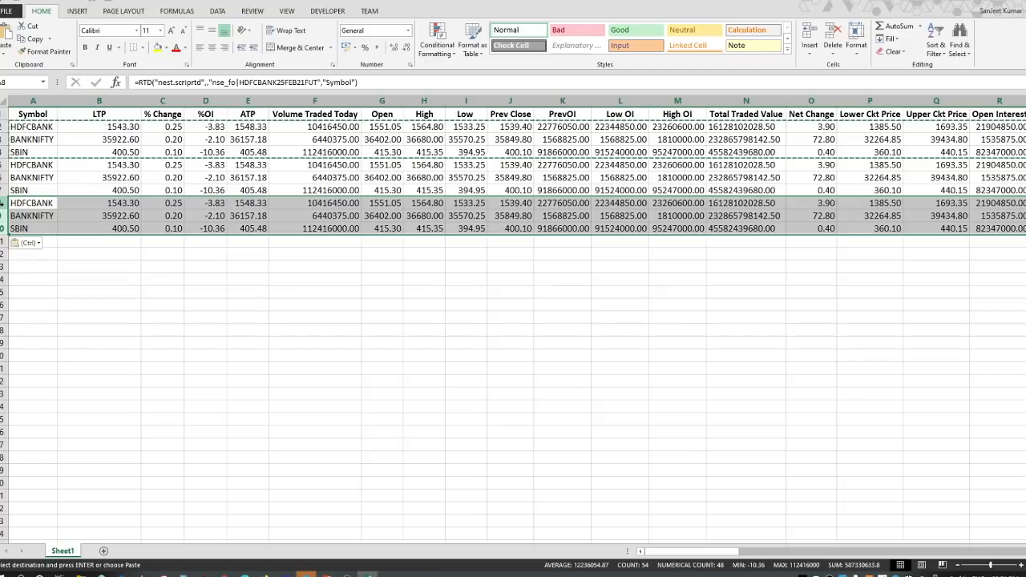
click(46, 242)
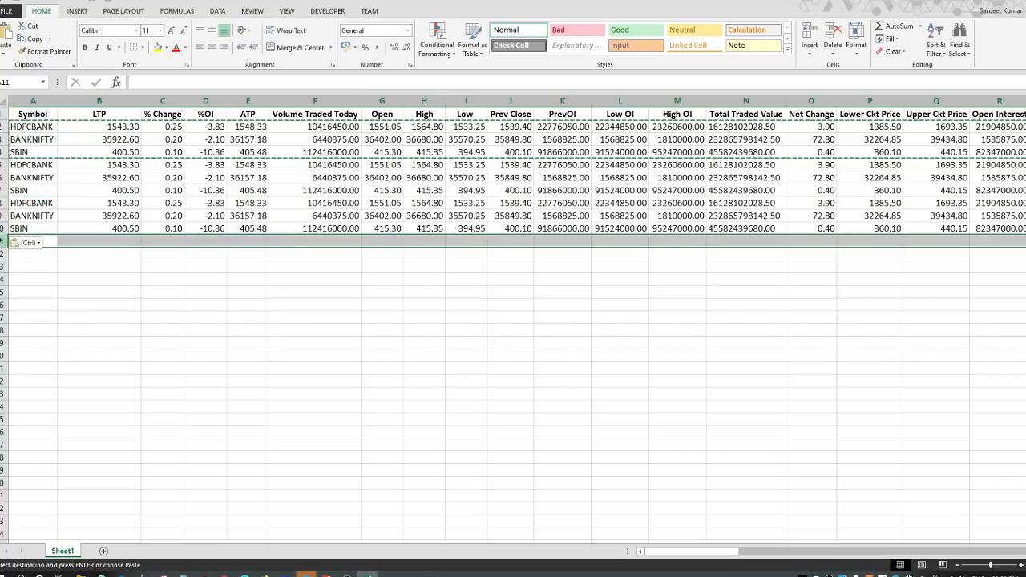
key(ctrl+v)
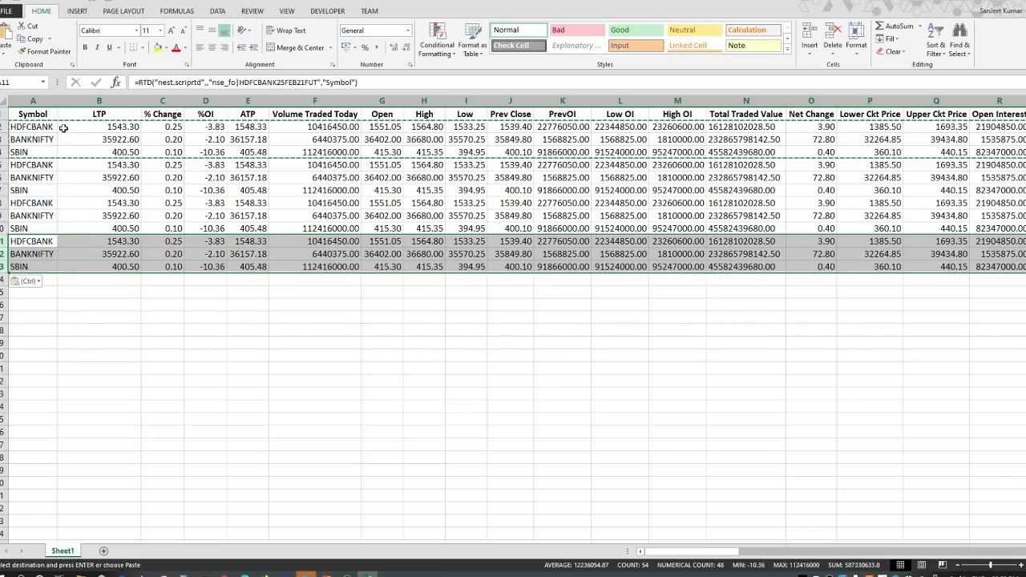
- Copy the HDFCBANK row 5 over rows 6 to 13
click(3, 164)
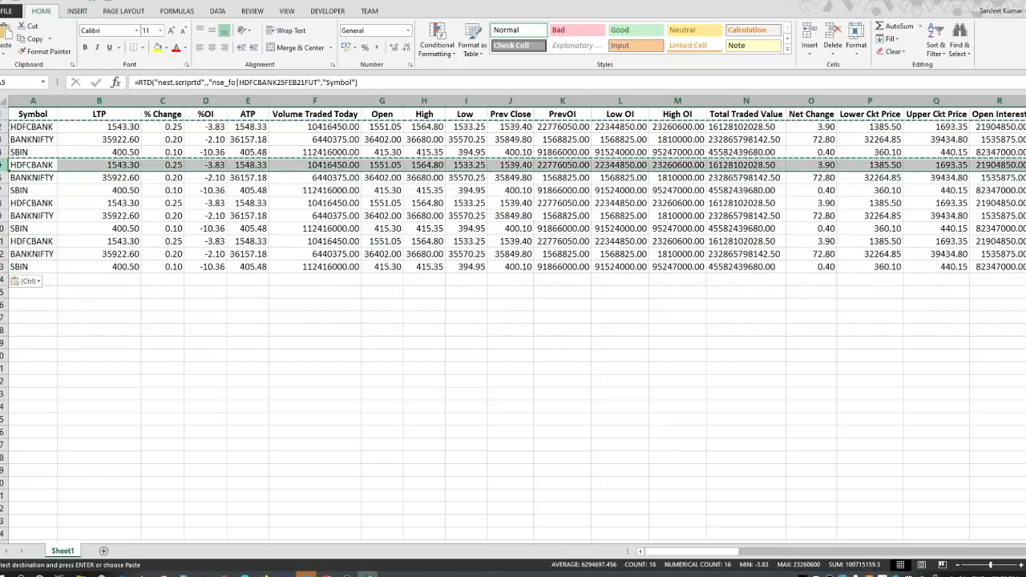
key(ctrl+c)
drag(3, 177, 4, 270)
key(ctrl+v)
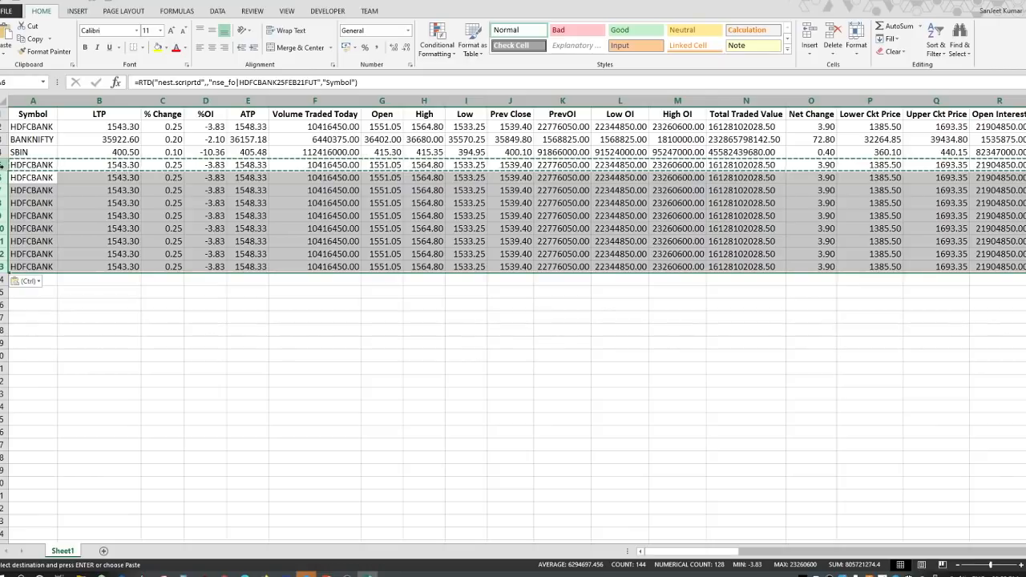
- Replace all occurrences of HDFCBANK with ICICIBANK in row 5
key(ctrl+f)
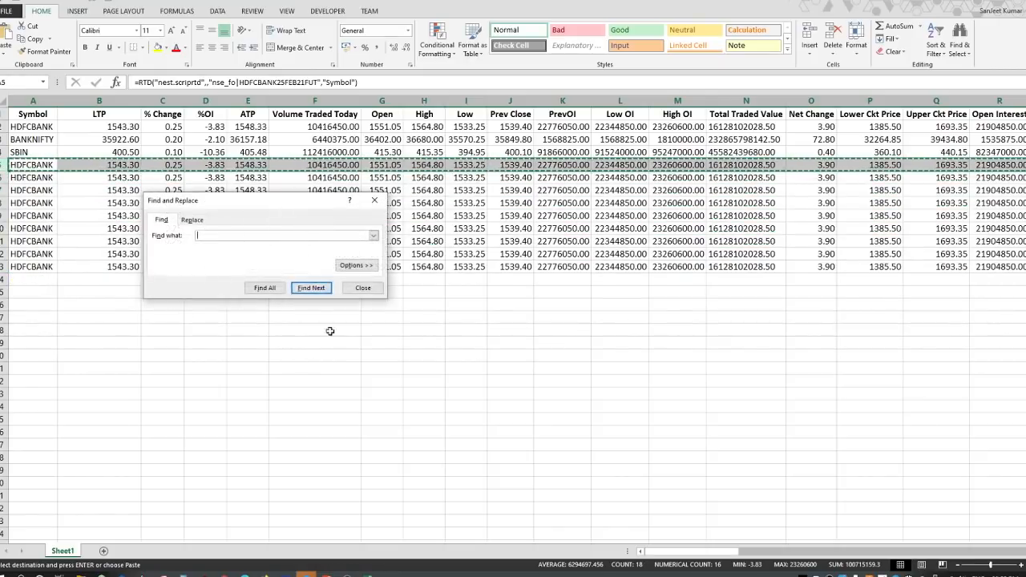
click(203, 223)
drag(242, 201, 345, 285)
click(308, 317)
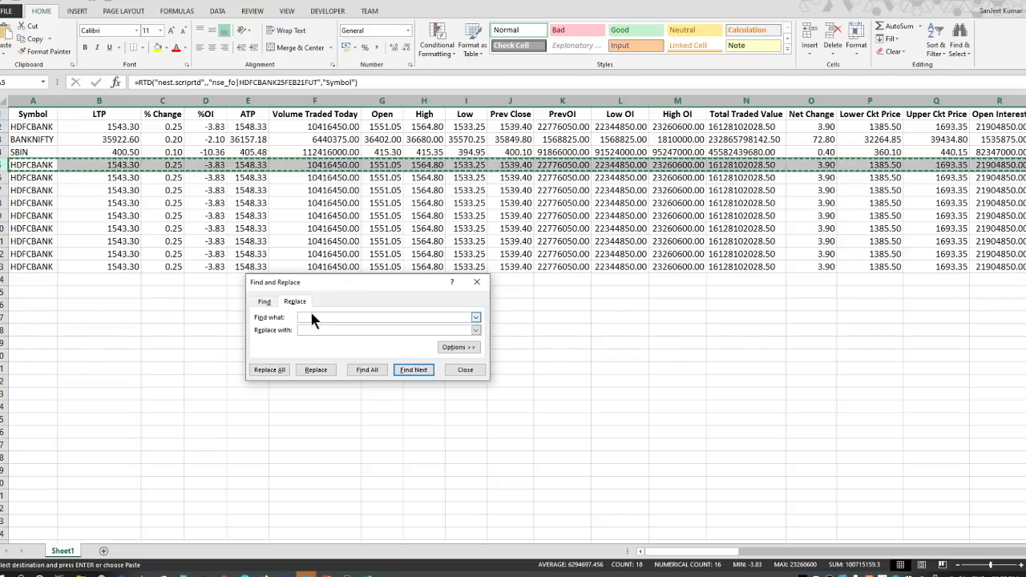
text(HDFCBANK)
key(Tab)
text(ICICIBANK)
click(273, 368)
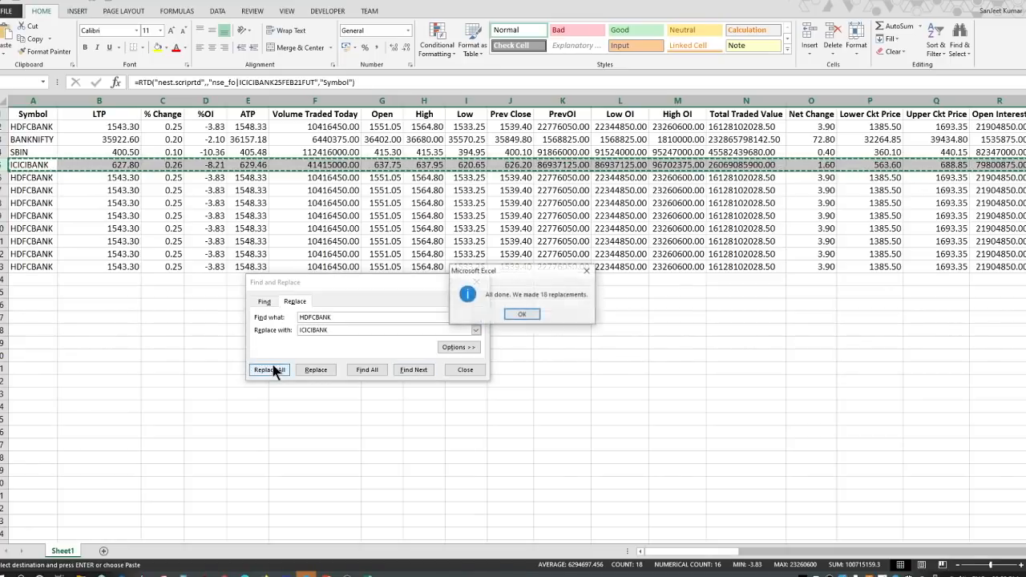
click(533, 316)
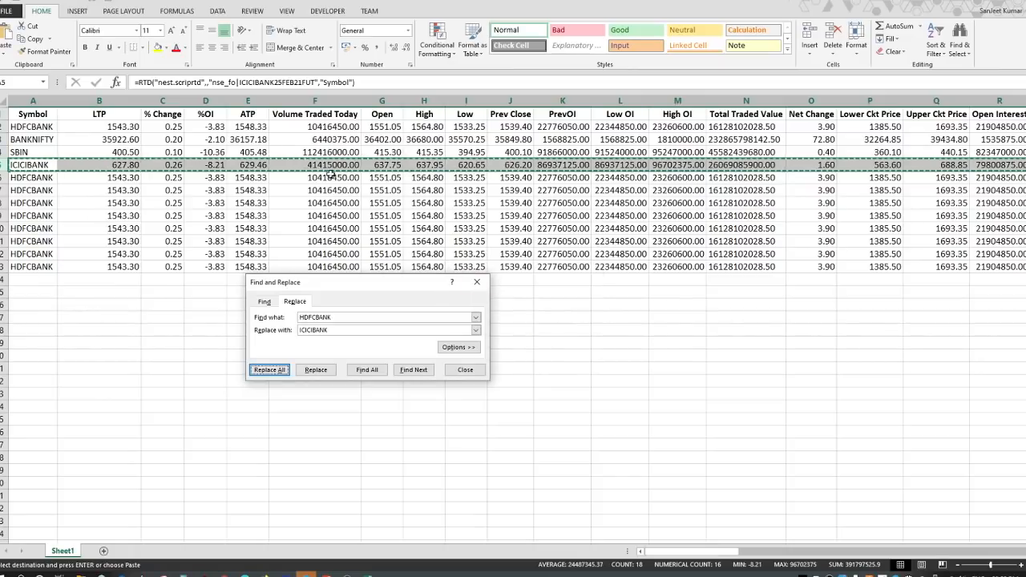
- Replace all occurrences of HDFCBANK with KOTAKBANK in row 6
click(3, 178)
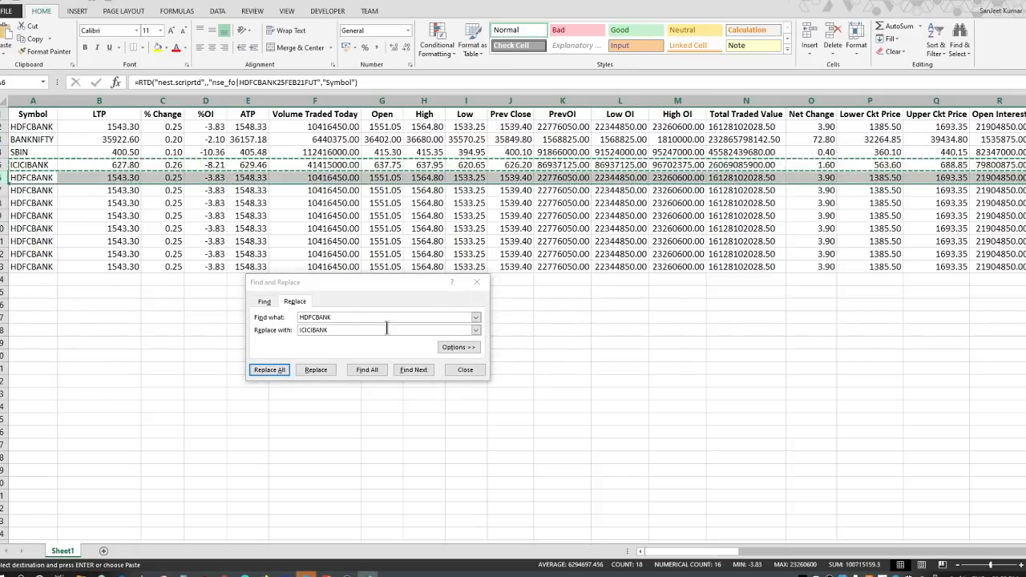
click(336, 333)
text(KOTAKBANK)
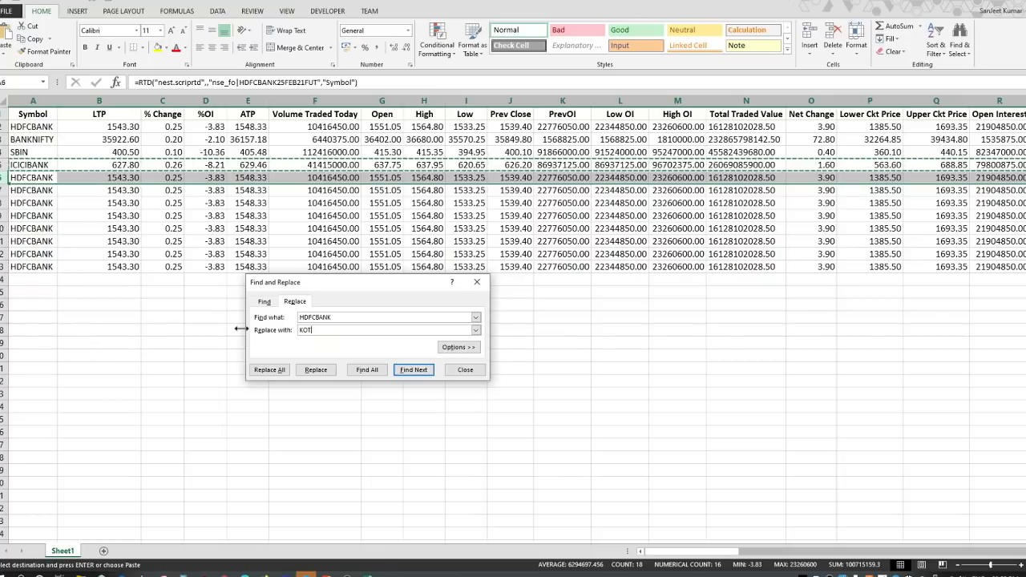
click(269, 370)
click(523, 315)
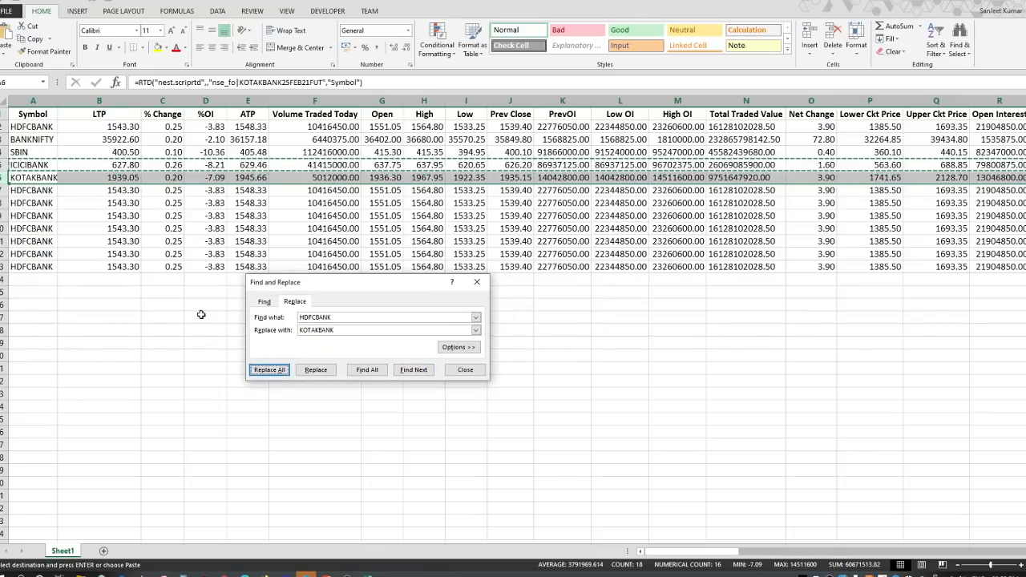
- Replace all occurrences of HDFCBANK with AXISBANK in row 7
click(2, 191)
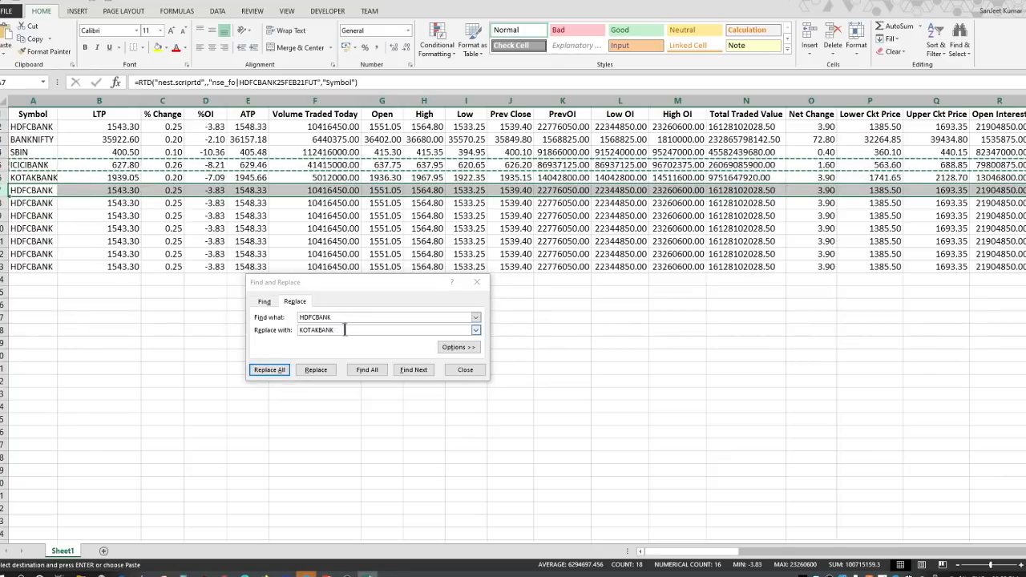
drag(345, 329, 268, 332)
text(AXIS)
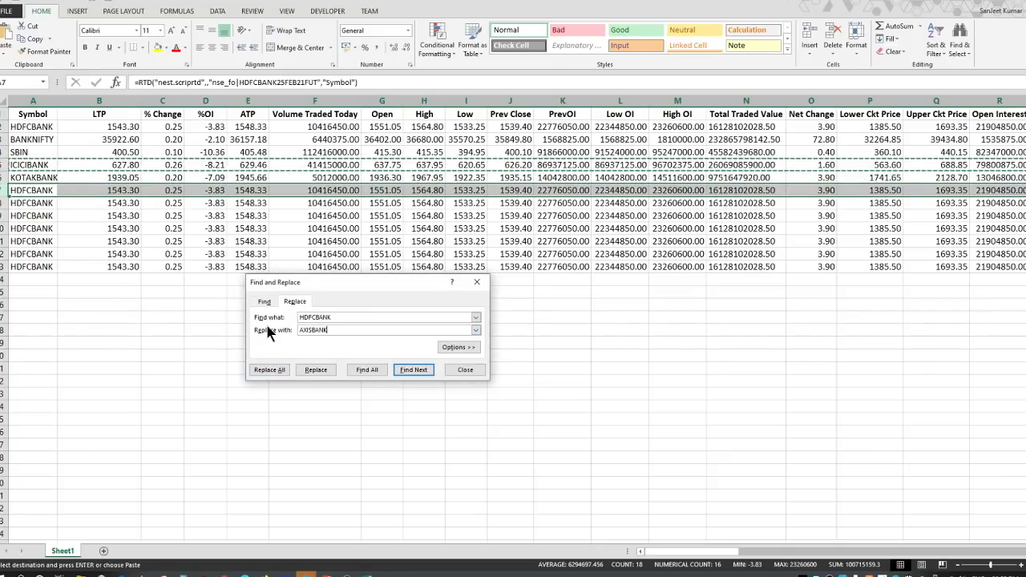
click(275, 368)
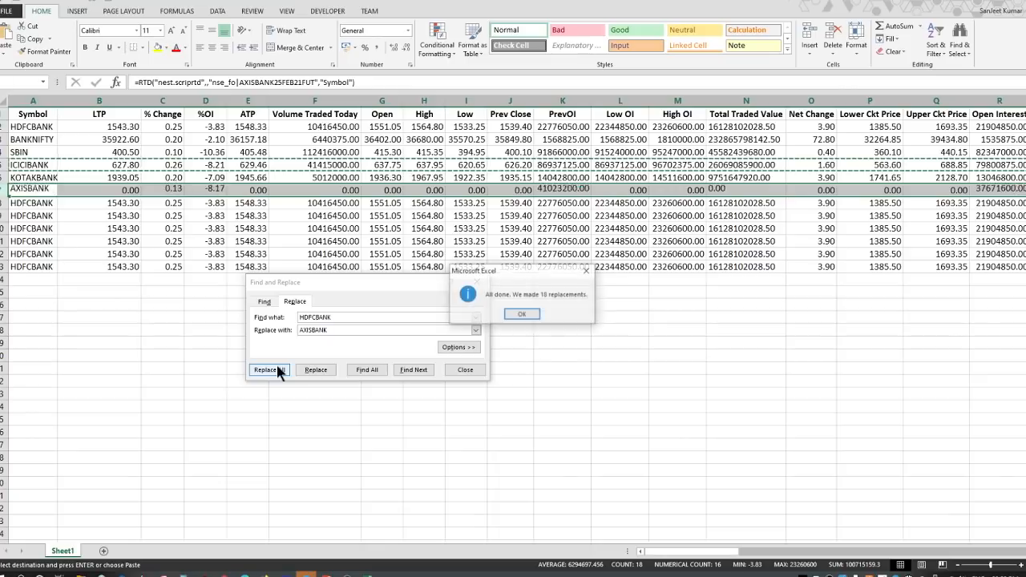
click(523, 314)
- Replace all occurrences of HDFCBANK with PNB in row 8
click(2, 204)
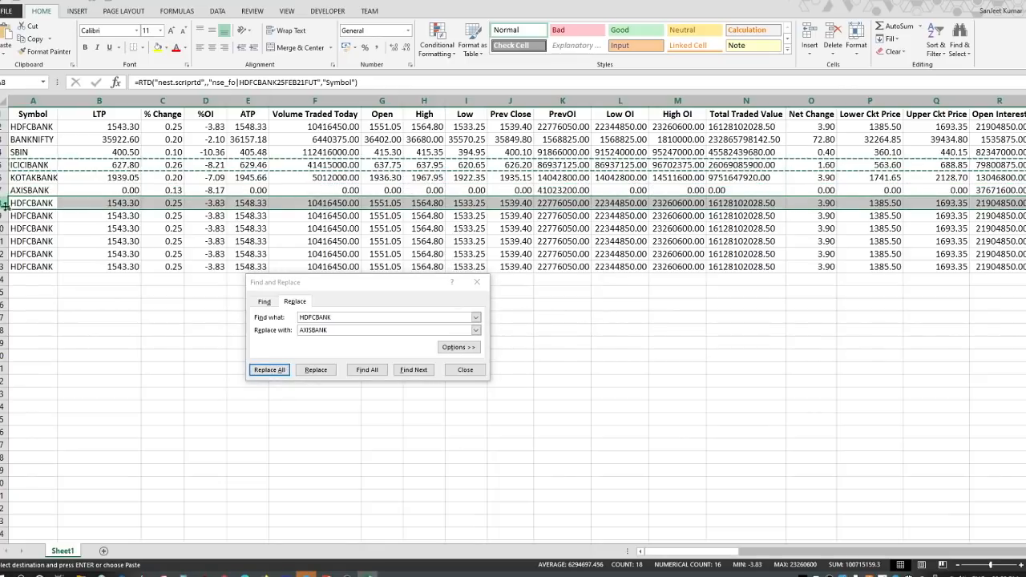
drag(340, 330, 219, 331)
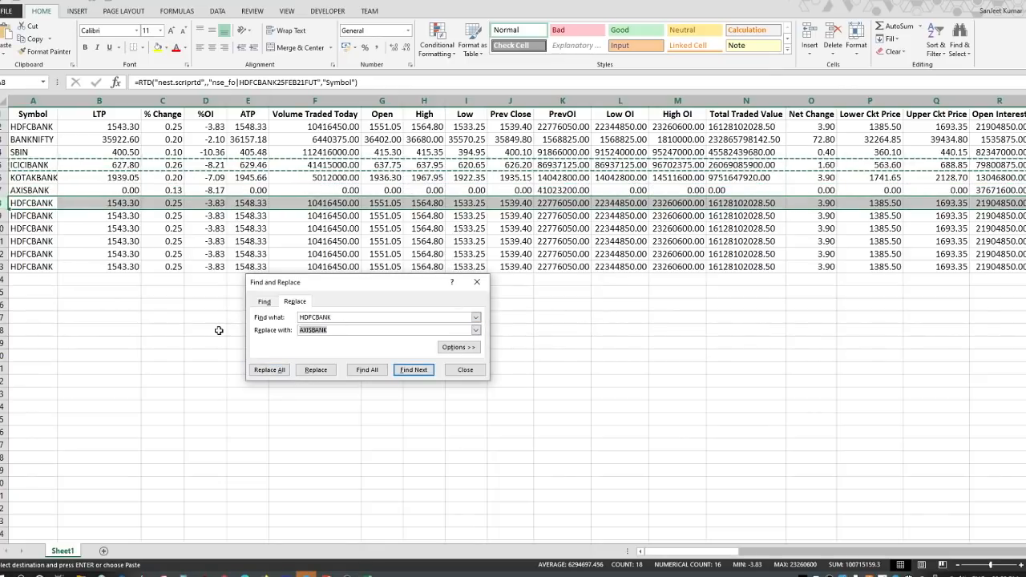
text(PNB)
click(270, 370)
click(534, 310)
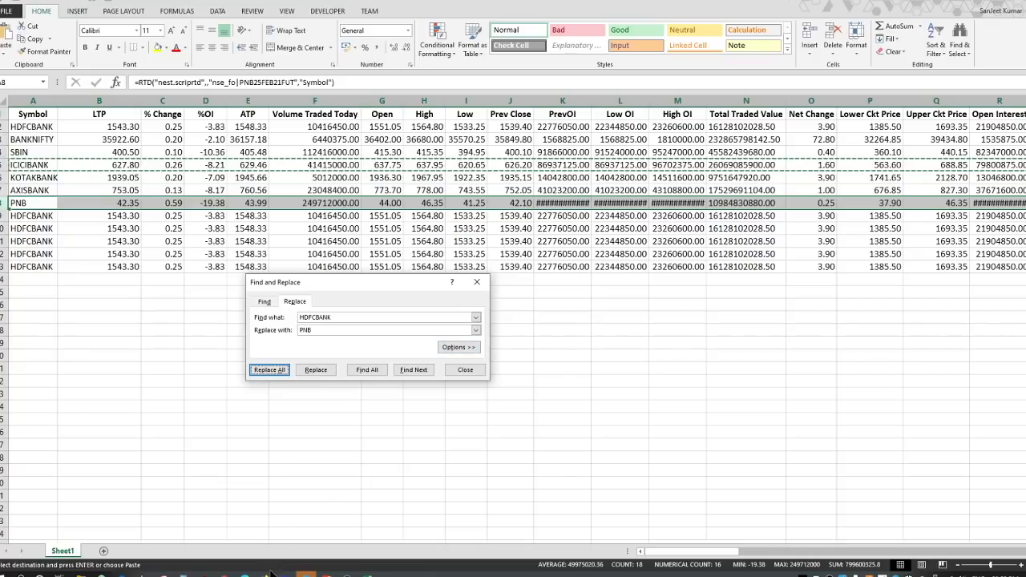
- Switch to the browser, copy the IDFCFIRSTB symbol from the NSE NIFTY BANK table, and arrange the browser and Excel side by side
click(244, 572)
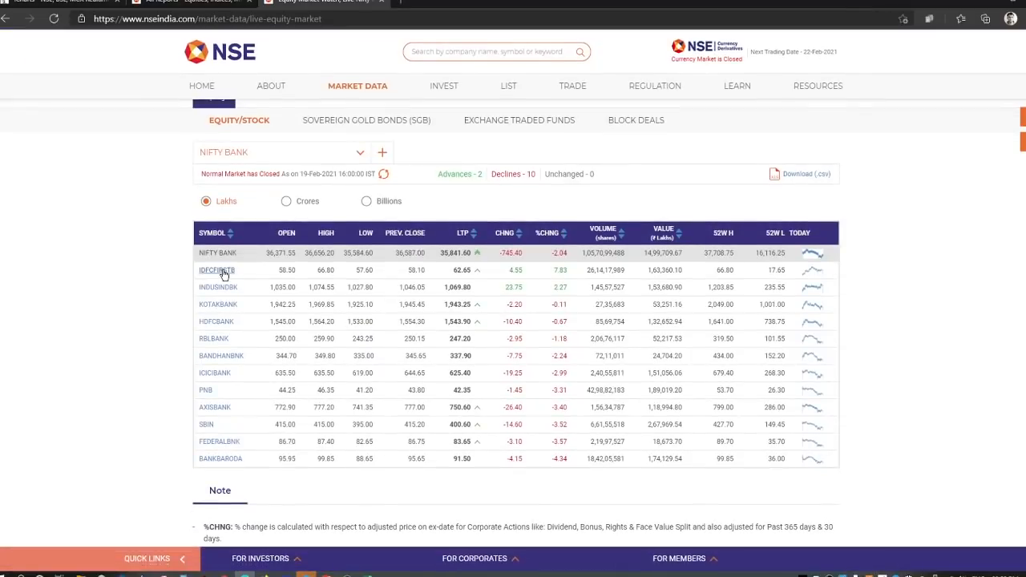
drag(236, 270, 199, 270)
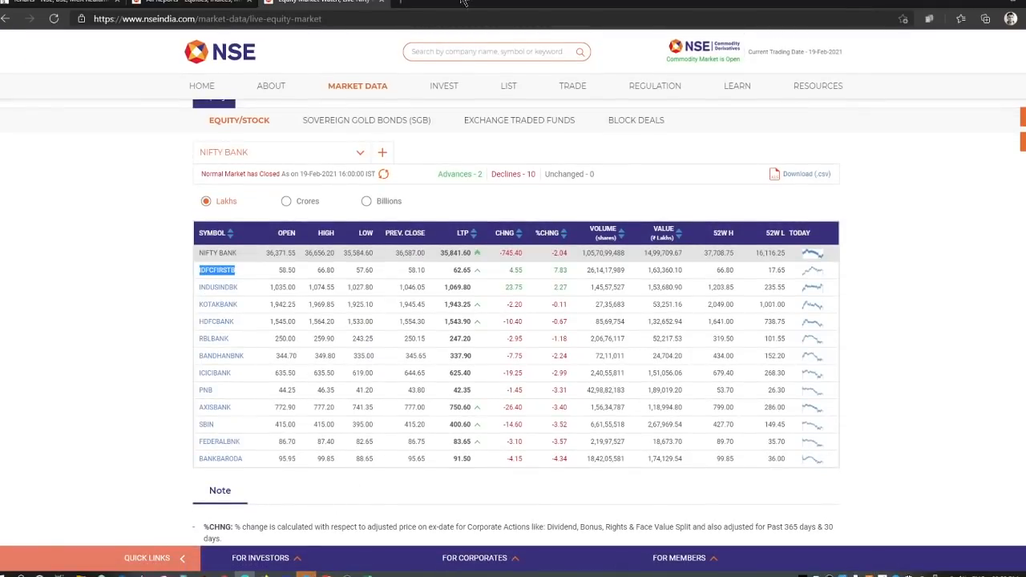
drag(484, 2, 0, 187)
click(699, 174)
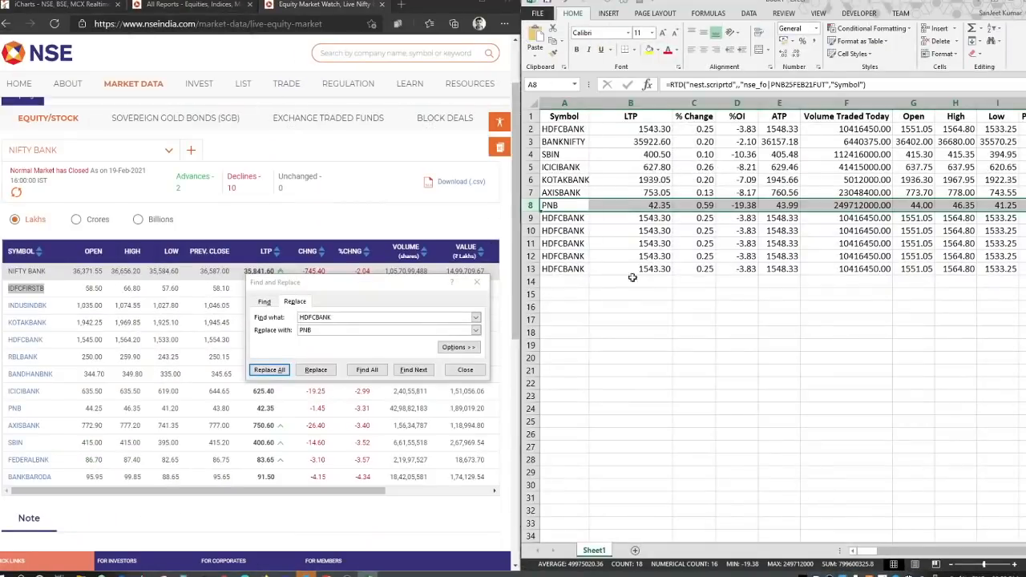
- Replace all occurrences of HDFCBANK with the copied symbol IDFCFIRSTB in row 9
click(532, 220)
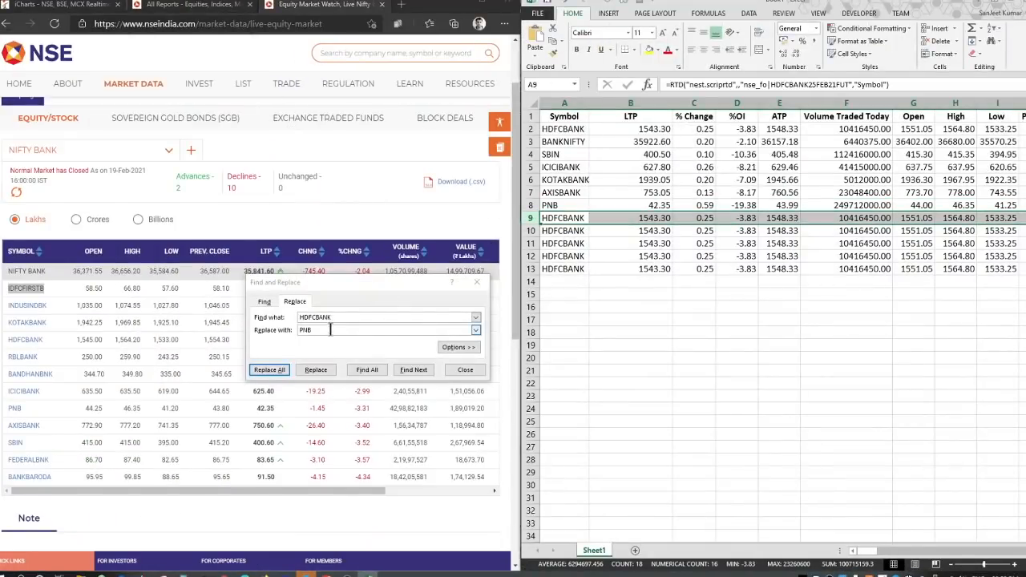
drag(331, 330, 271, 329)
key(ctrl+v)
click(279, 368)
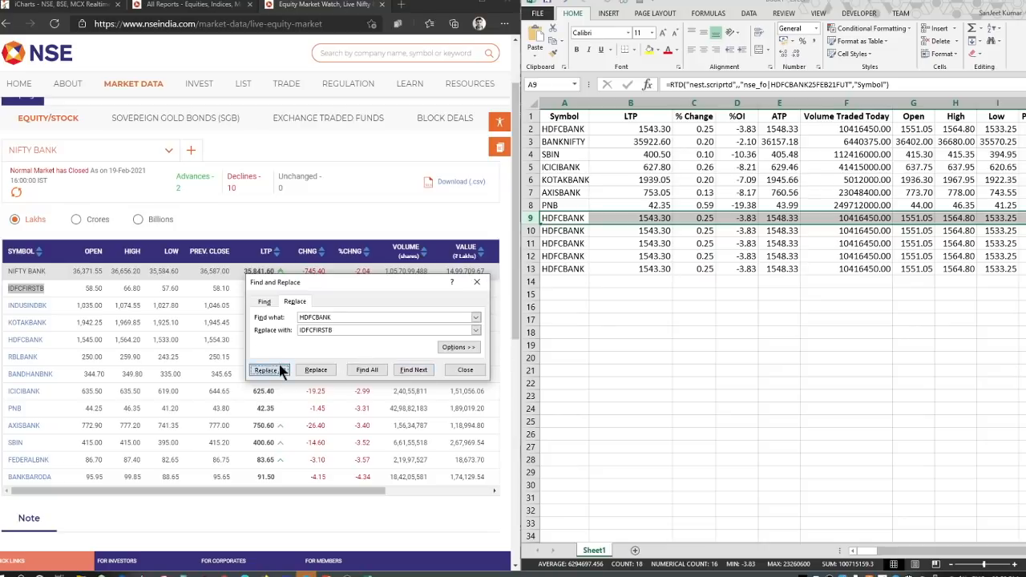
click(522, 314)
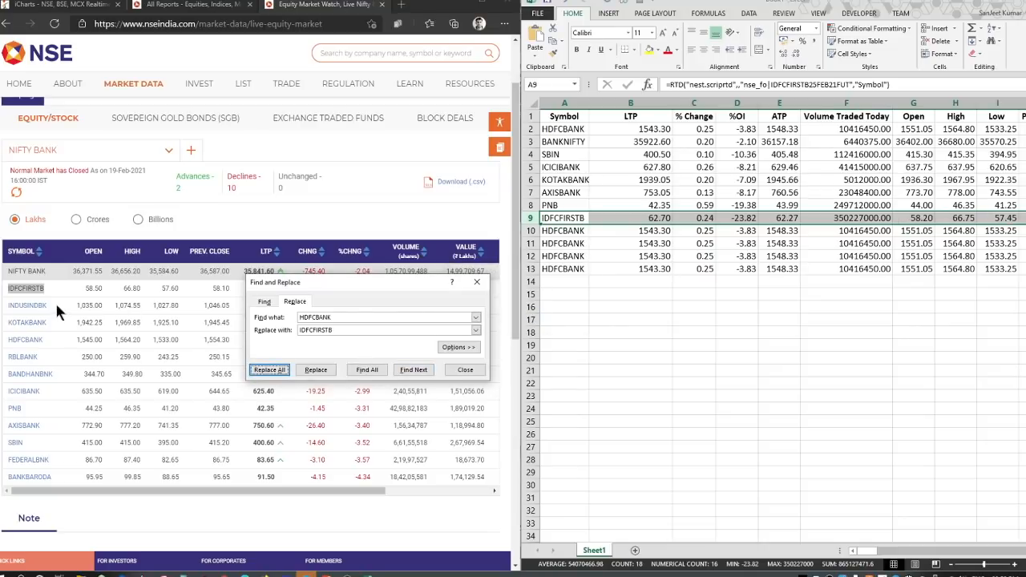
- Copy the INDUSINDBK symbol from the NSE table and replace all occurrences of HDFCBANK with it in row 10
drag(54, 303, 8, 306)
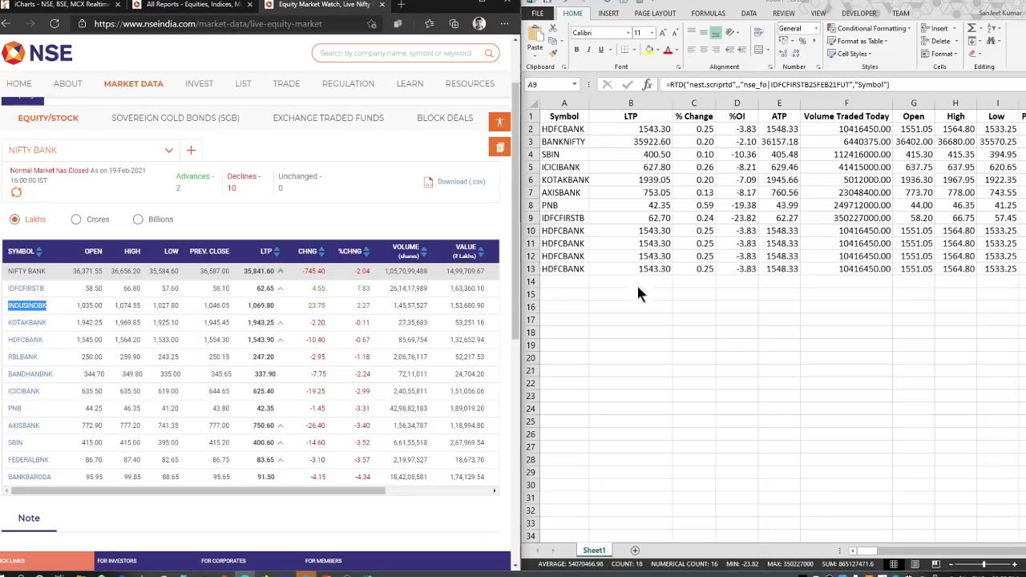
click(529, 218)
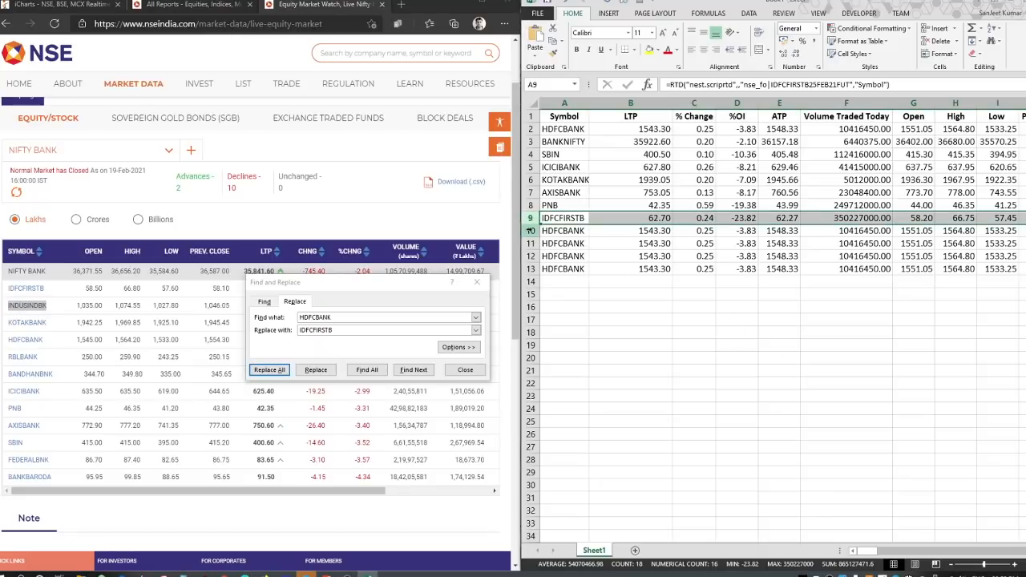
click(529, 231)
drag(346, 331, 246, 309)
key(ctrl+v)
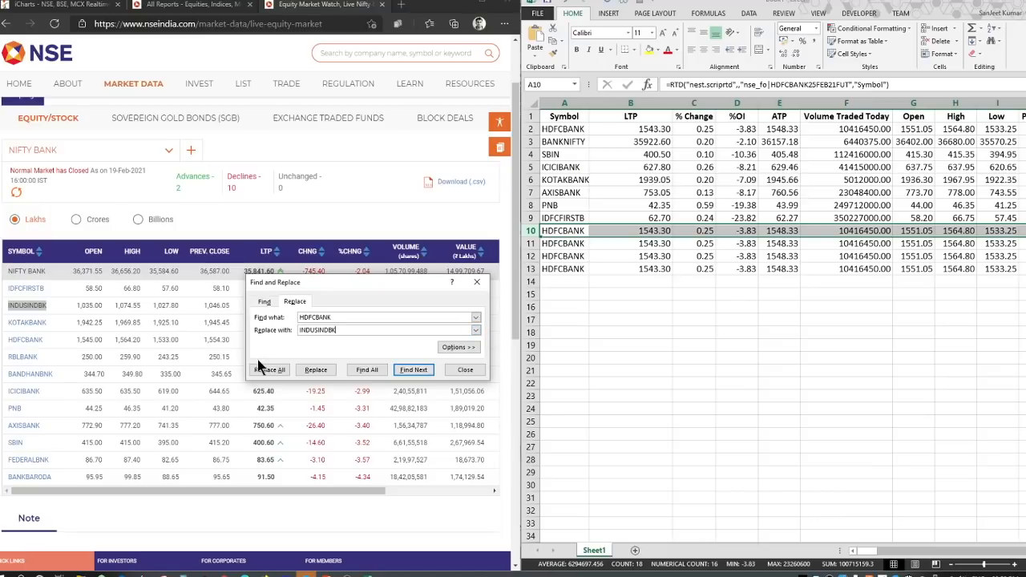
click(277, 370)
click(521, 315)
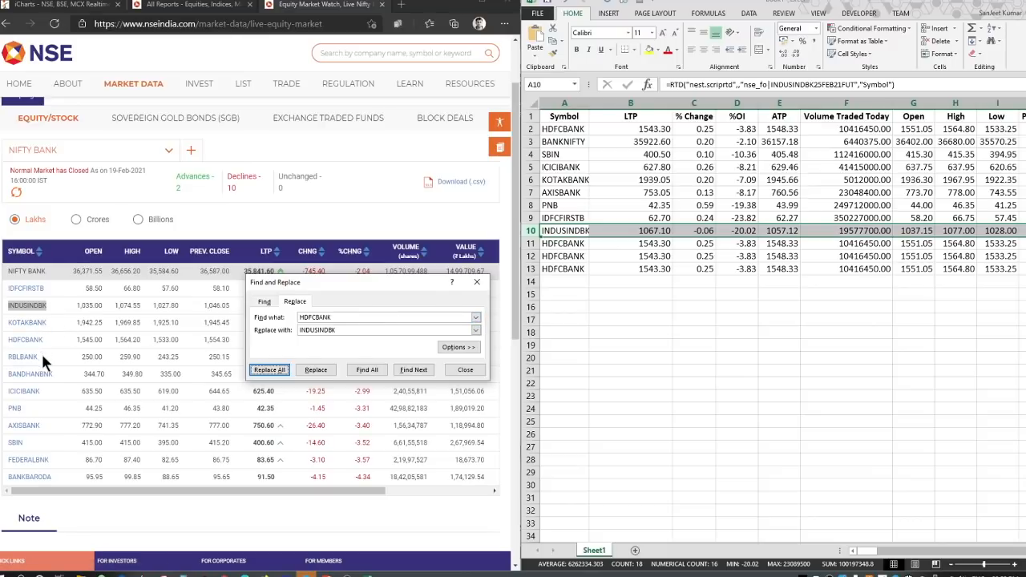
- Copy the RBLBANK symbol from the NSE table and replace all occurrences of HDFCBANK with it in row 11
drag(39, 357, 6, 363)
key(ctrl+c)
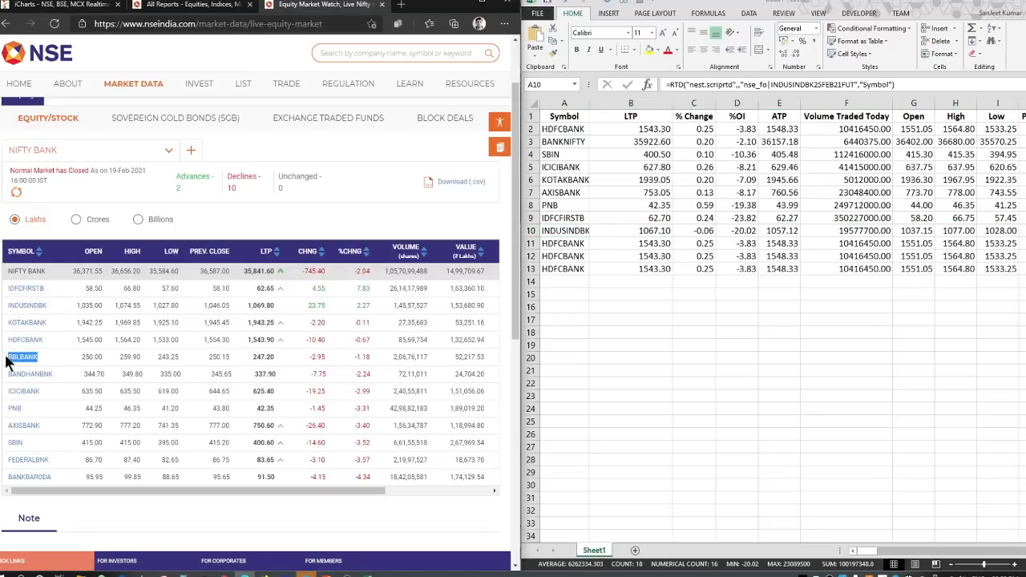
click(570, 248)
click(532, 243)
double_click(309, 329)
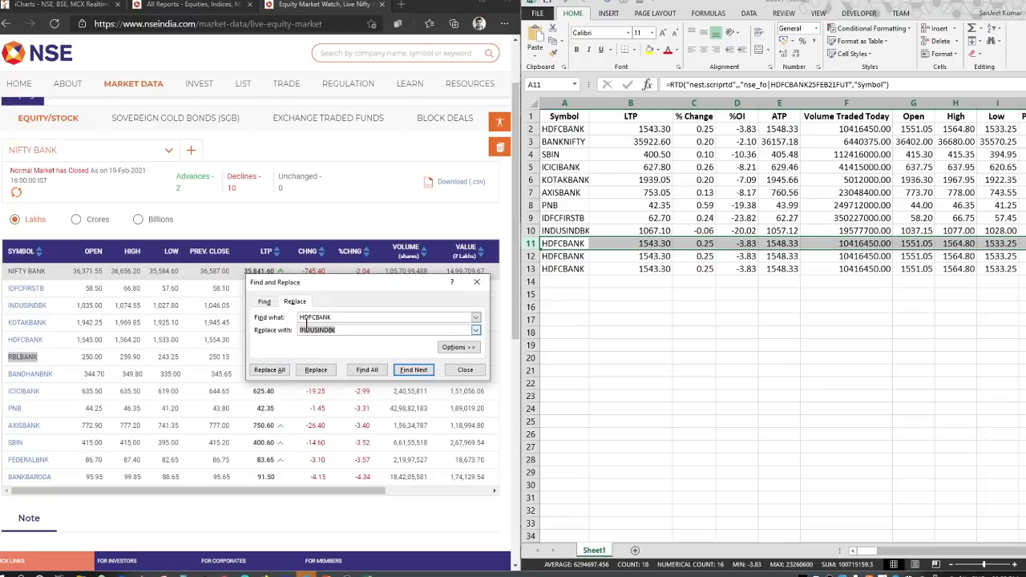
key(ctrl+v)
click(270, 373)
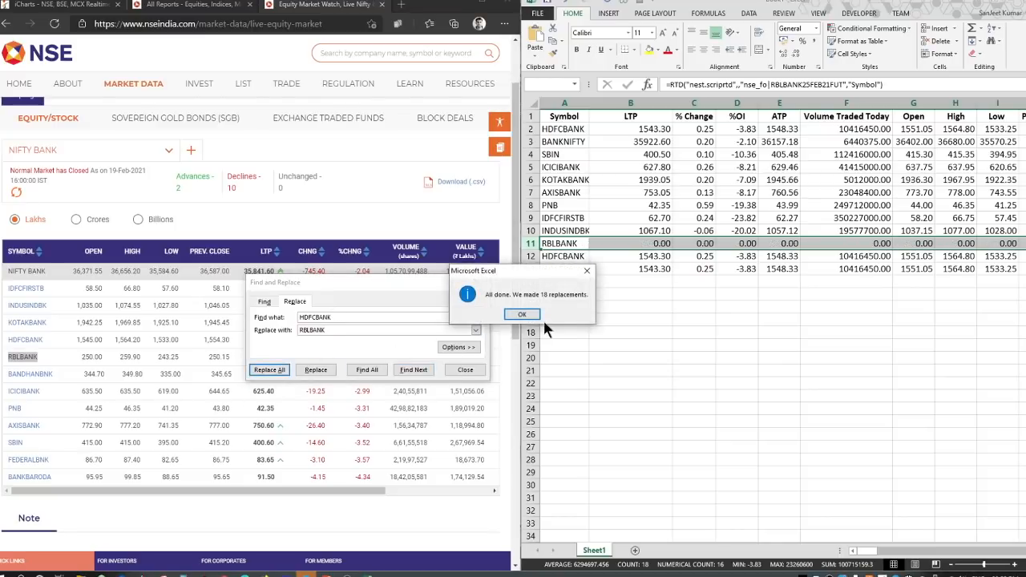
key(Return)
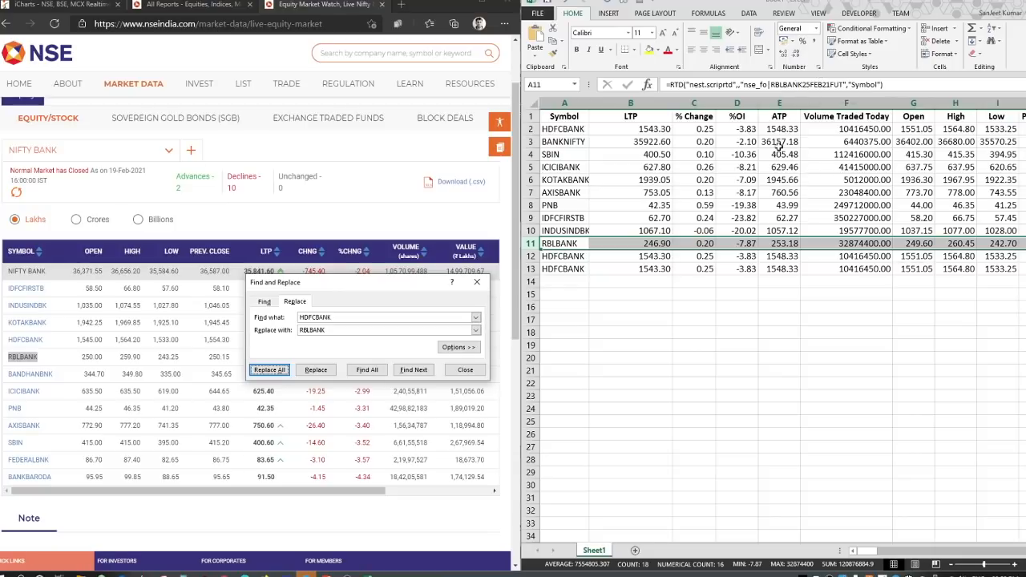
- Reopen Find and Replace in replace mode and move the dialog clear of the NSE symbol table
click(477, 282)
key(ctrl+f)
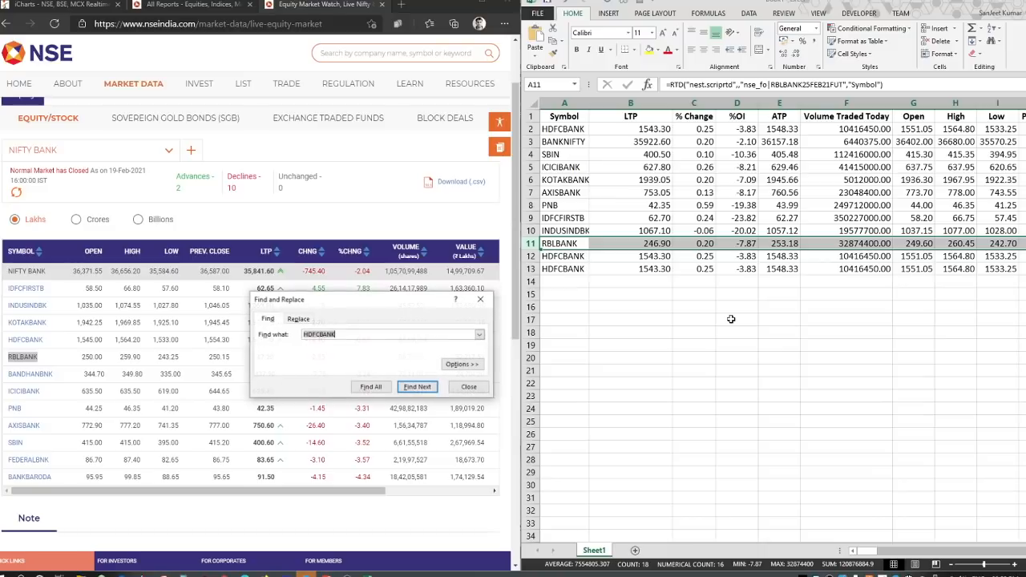
click(299, 319)
drag(356, 307, 394, 107)
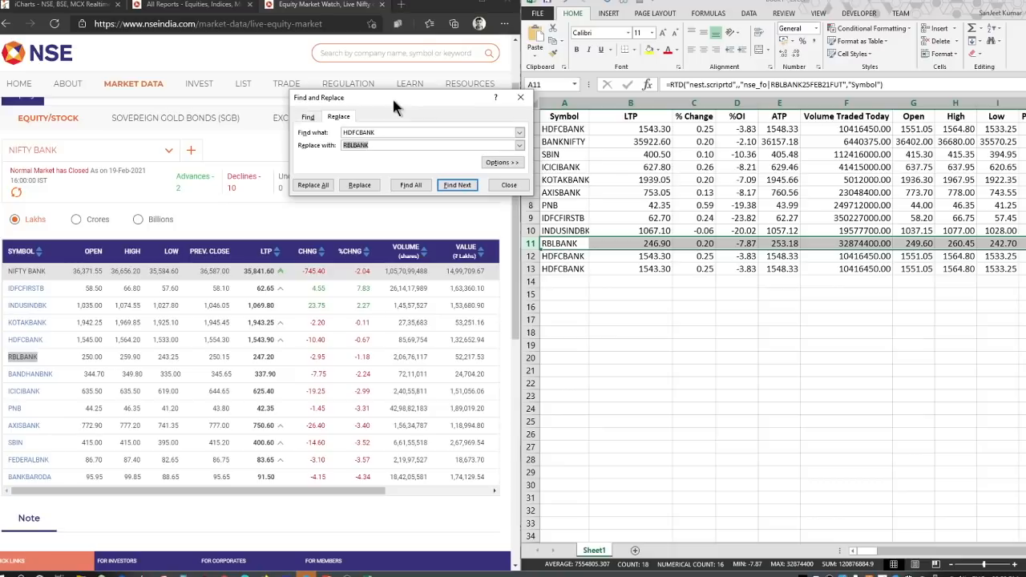
click(377, 145)
- Replace all occurrences of HDFCBANK in row 12 with BANDHANBNK copied from the NSE table, and autofit the Symbol column width
double_click(30, 373)
key(ctrl+c)
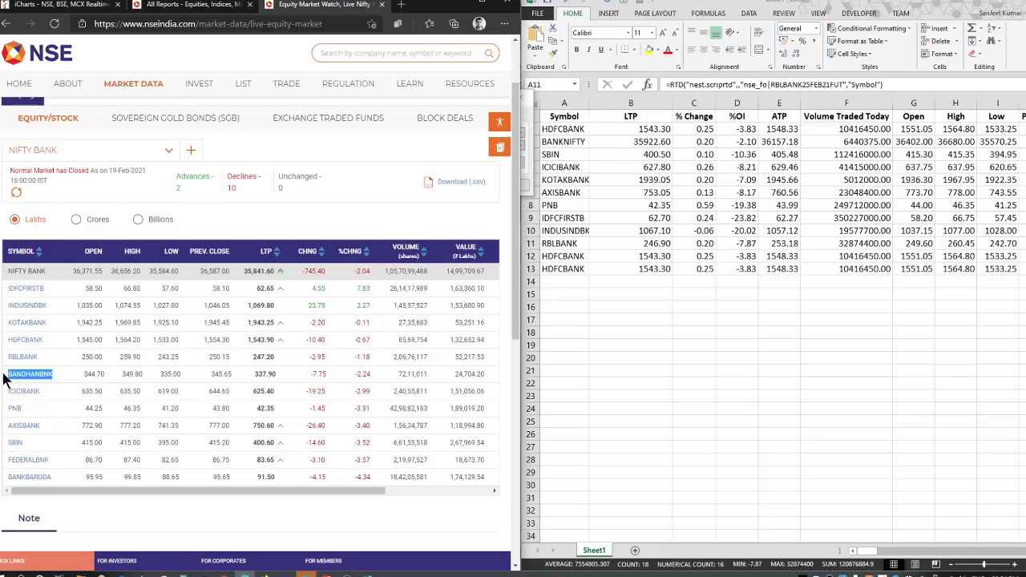
click(531, 257)
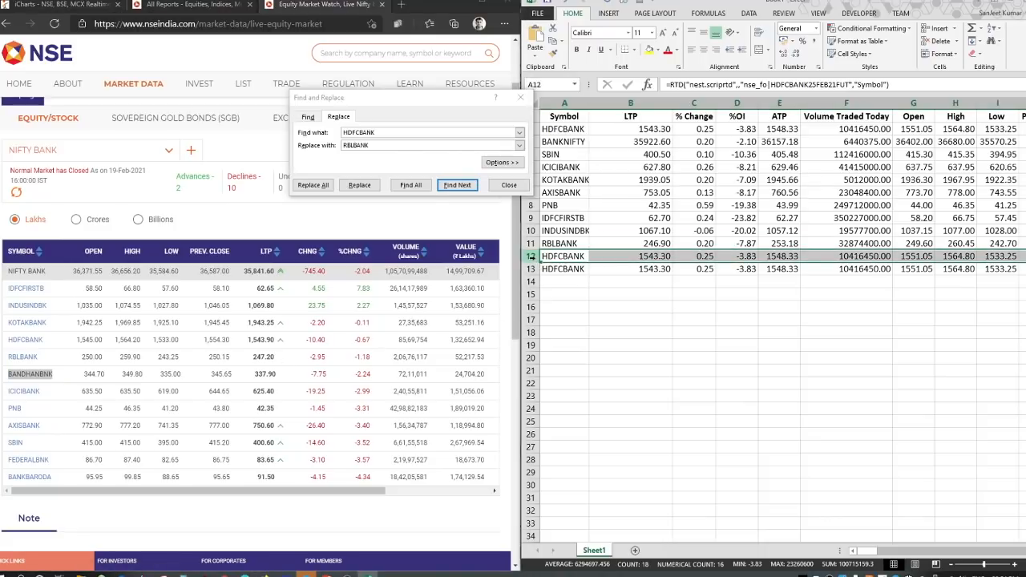
drag(376, 145, 285, 142)
key(ctrl+v)
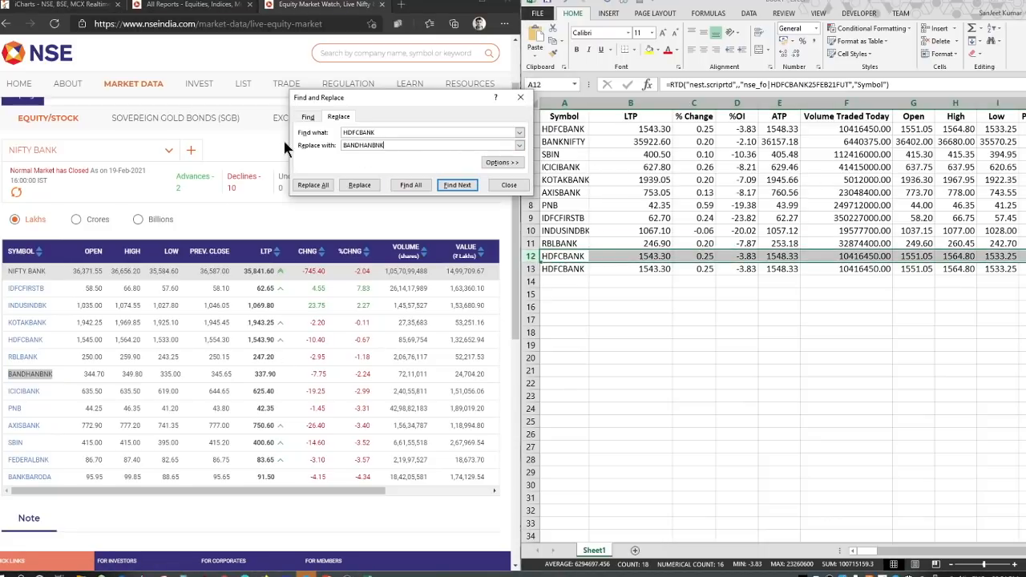
click(315, 190)
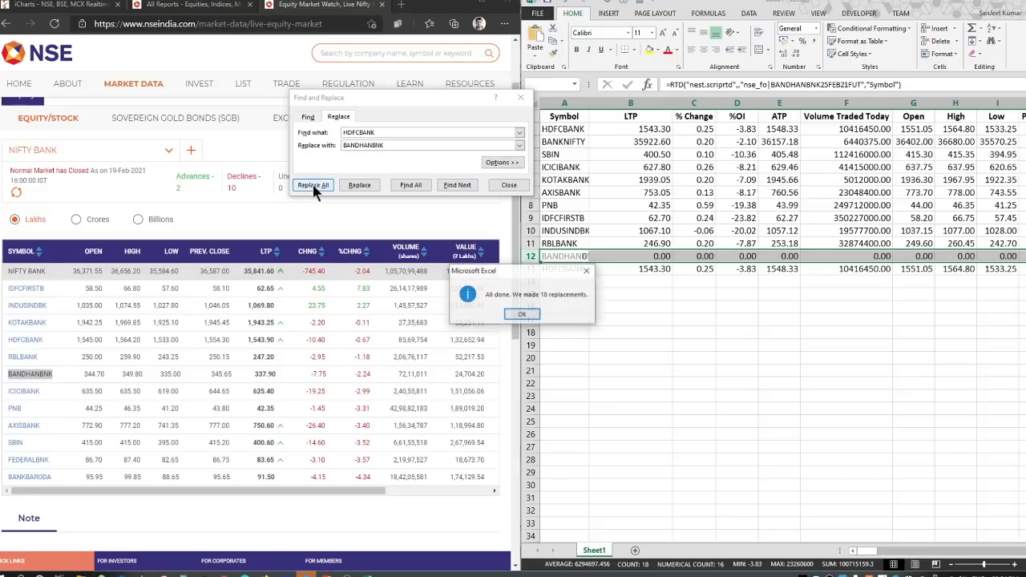
click(529, 331)
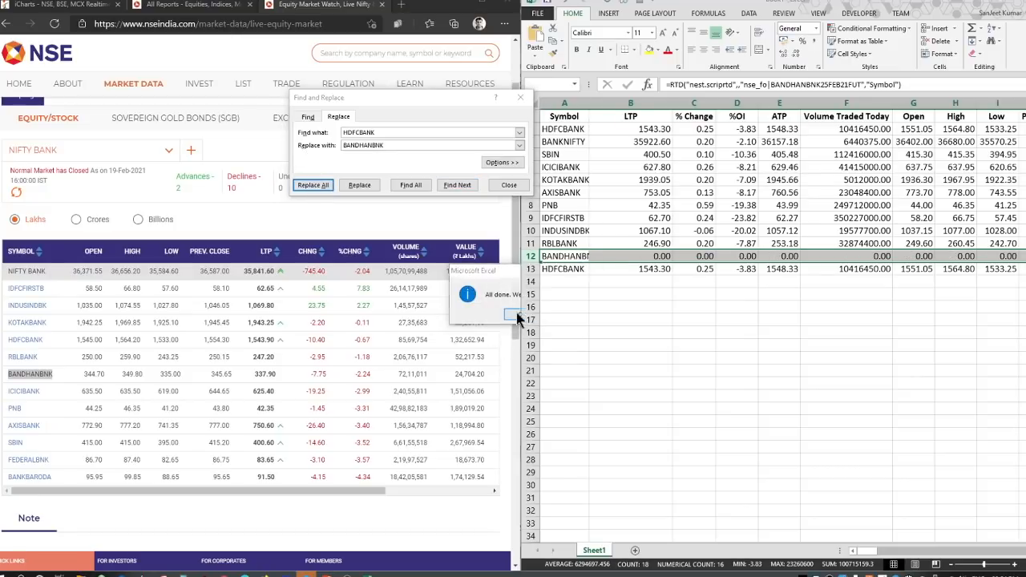
double_click(590, 104)
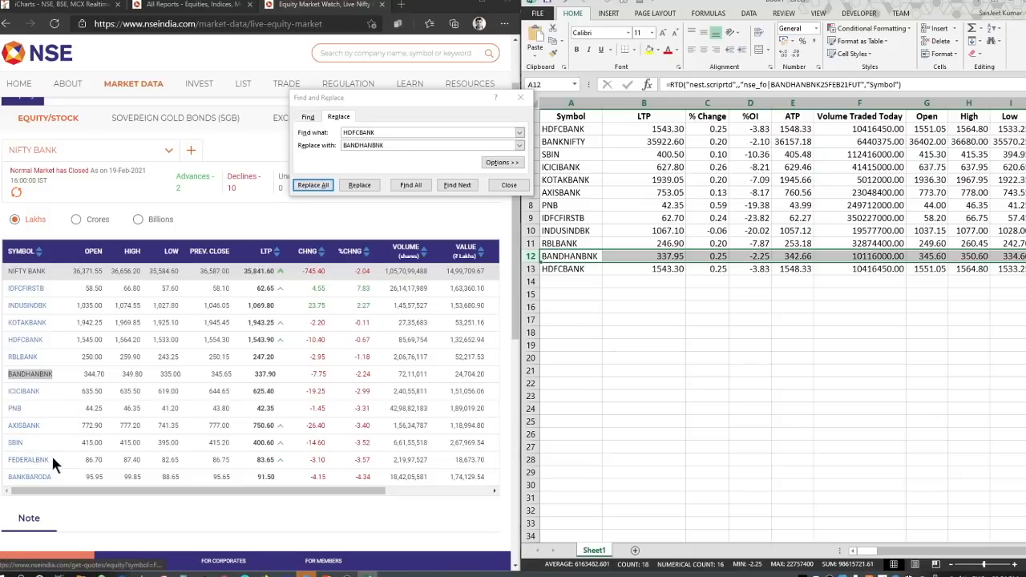
- Copy the FEDERALBNK symbol from the NSE table and replace all occurrences of HDFCBANK with it in row 13
drag(51, 455, 6, 464)
key(ctrl+c)
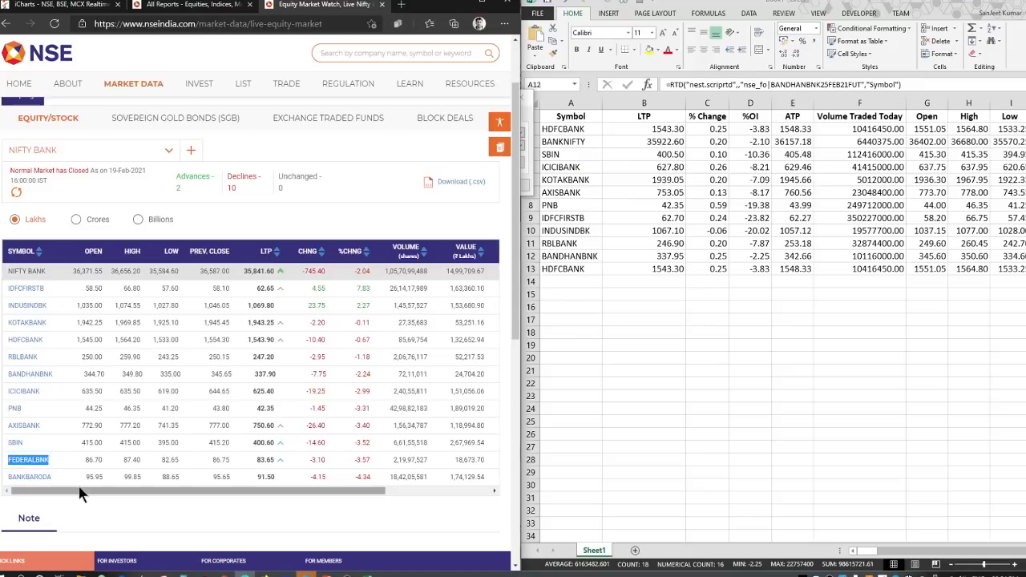
click(536, 271)
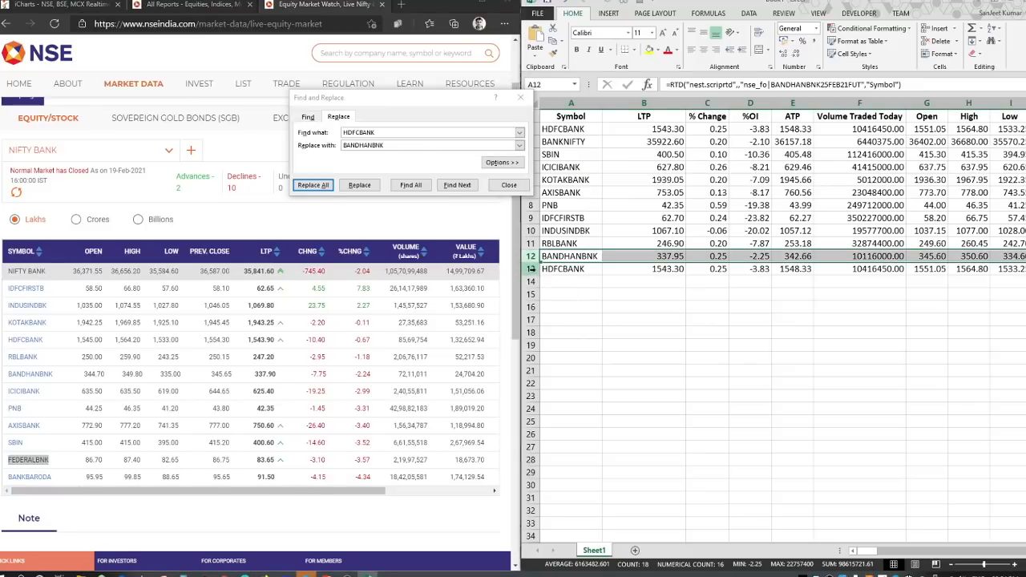
click(534, 271)
double_click(405, 147)
key(ctrl+v)
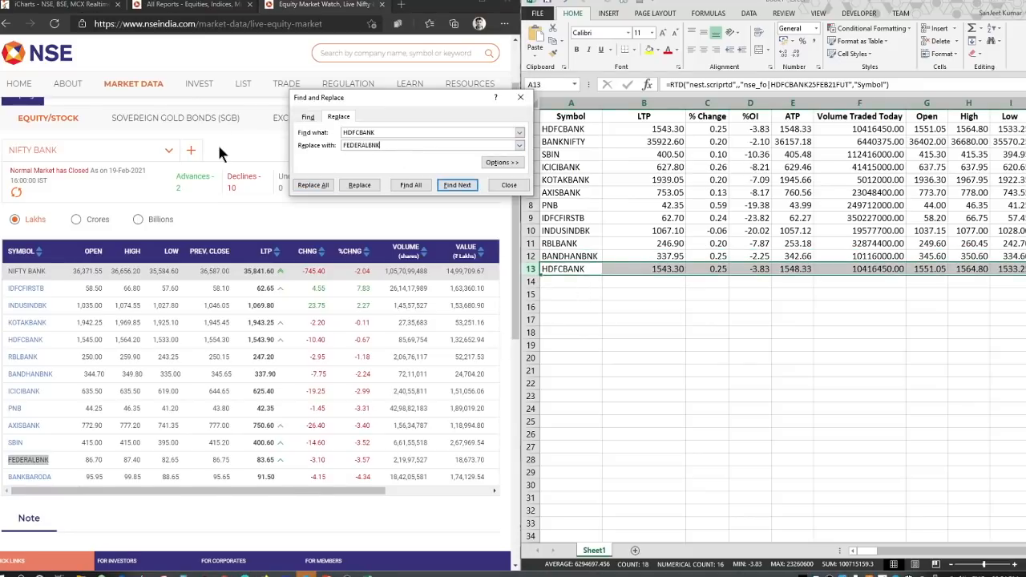
click(313, 185)
click(522, 315)
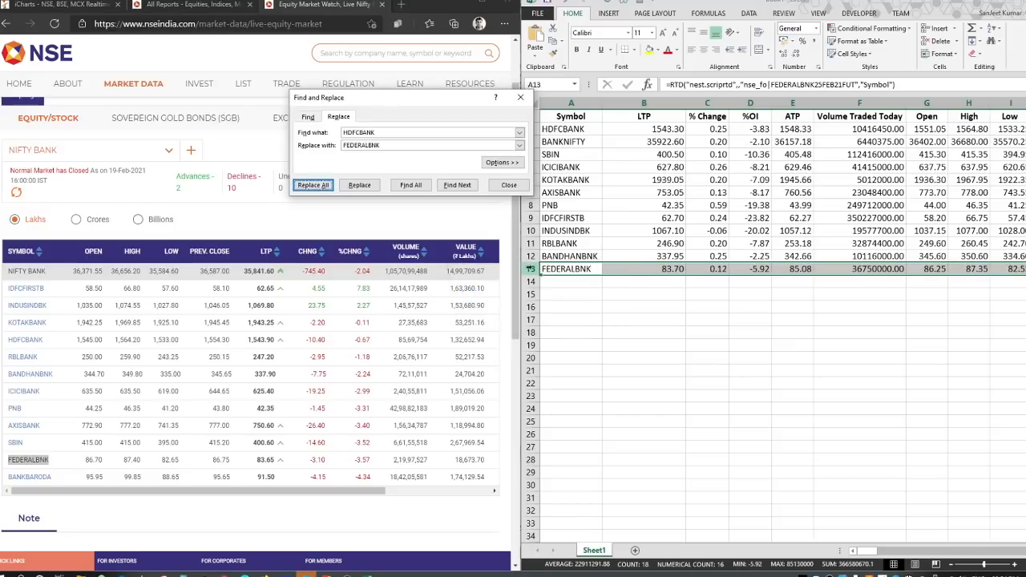
- Copy the FEDERALBNK row 13 to row 14 and replace all occurrences of FEDERALBNK with BANKBARODA in row 14
click(530, 282)
key(ctrl+v)
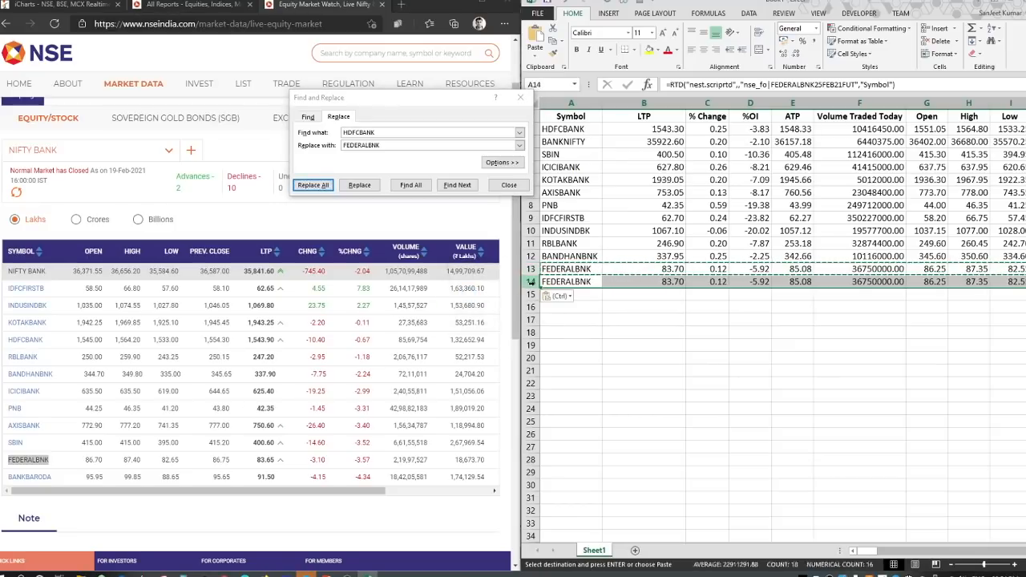
drag(390, 144, 274, 143)
key(ctrl+c)
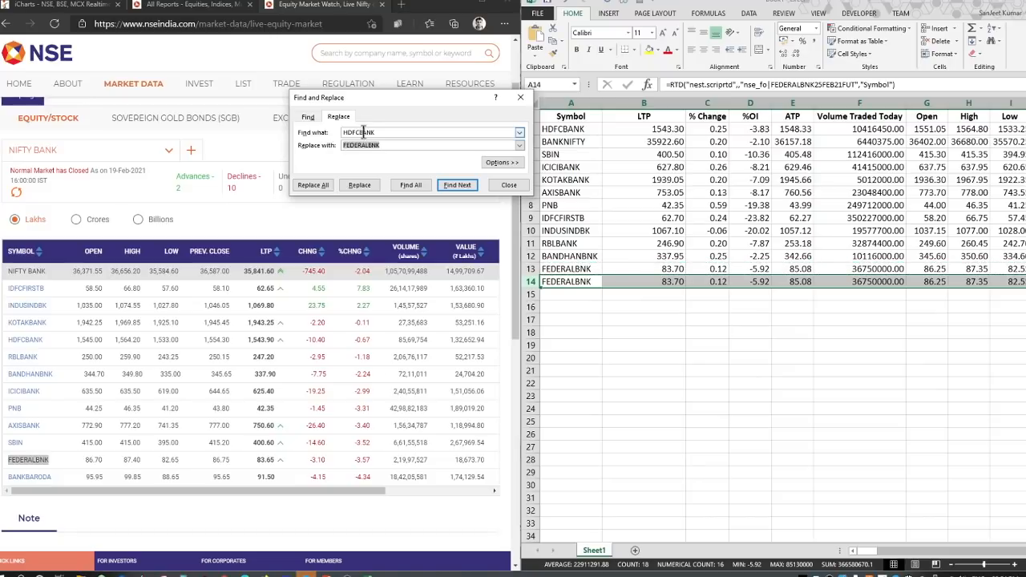
double_click(361, 132)
key(ctrl+v)
drag(385, 145, 325, 152)
text(BANKBARODA)
click(313, 186)
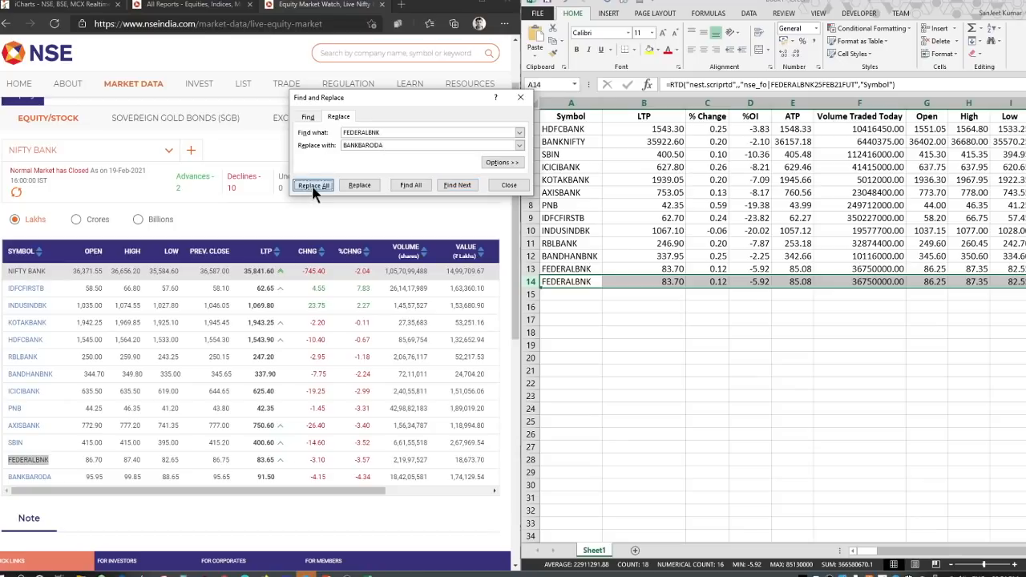
- Finish the BANKBARODA replacement, close Find and Replace, and enlarge the worksheet window to full screen
click(523, 314)
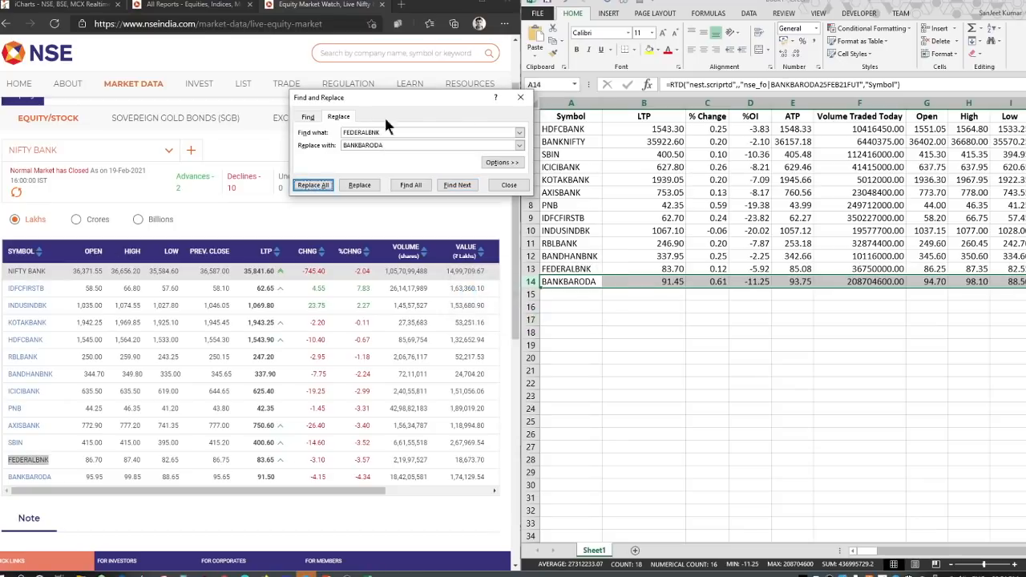
click(522, 98)
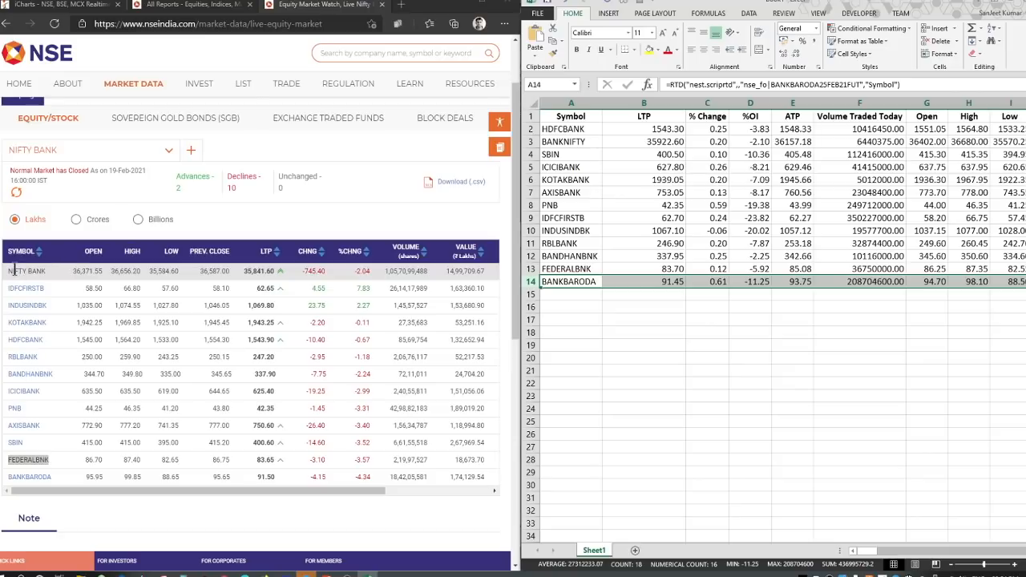
drag(13, 271, 144, 470)
click(148, 470)
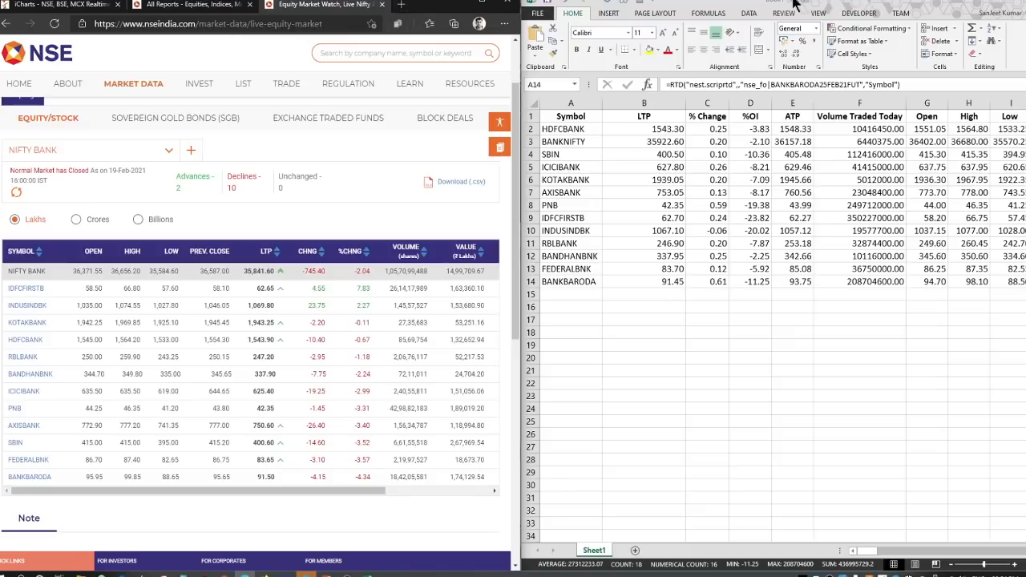
drag(794, 3, 705, 1)
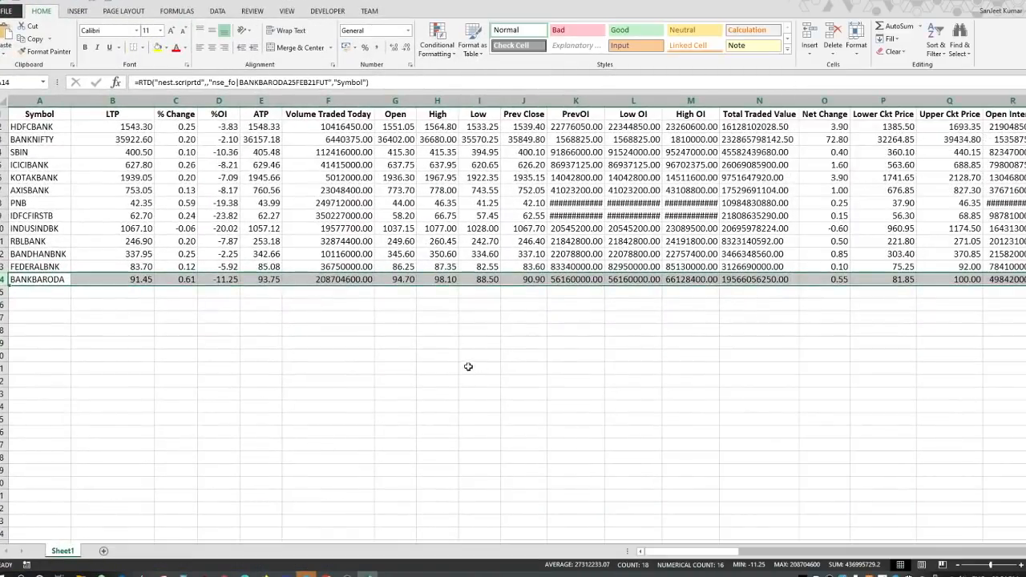
- Autofit the widths of the PrevOI, Low OI and High OI columns
click(408, 344)
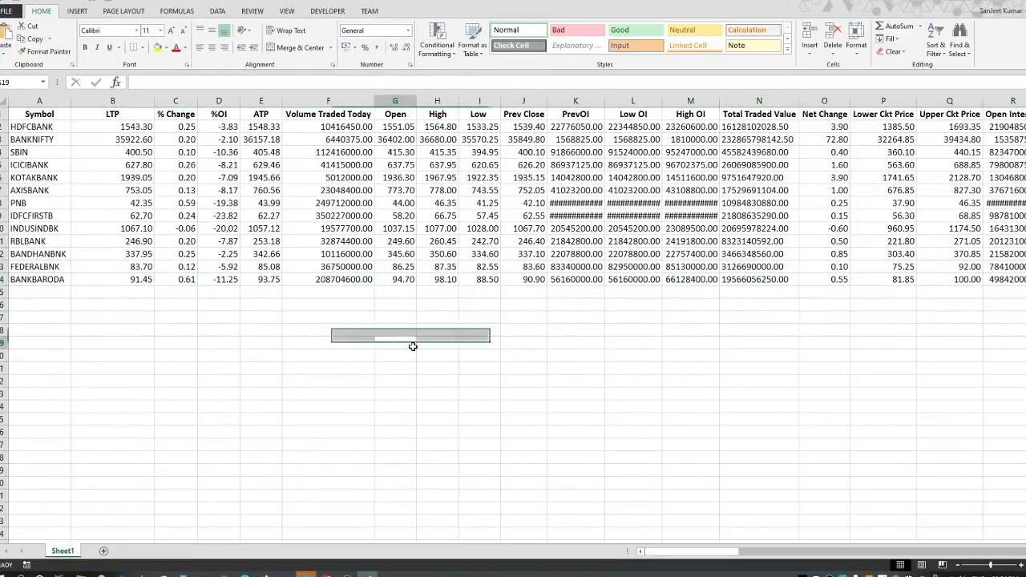
double_click(607, 97)
double_click(667, 97)
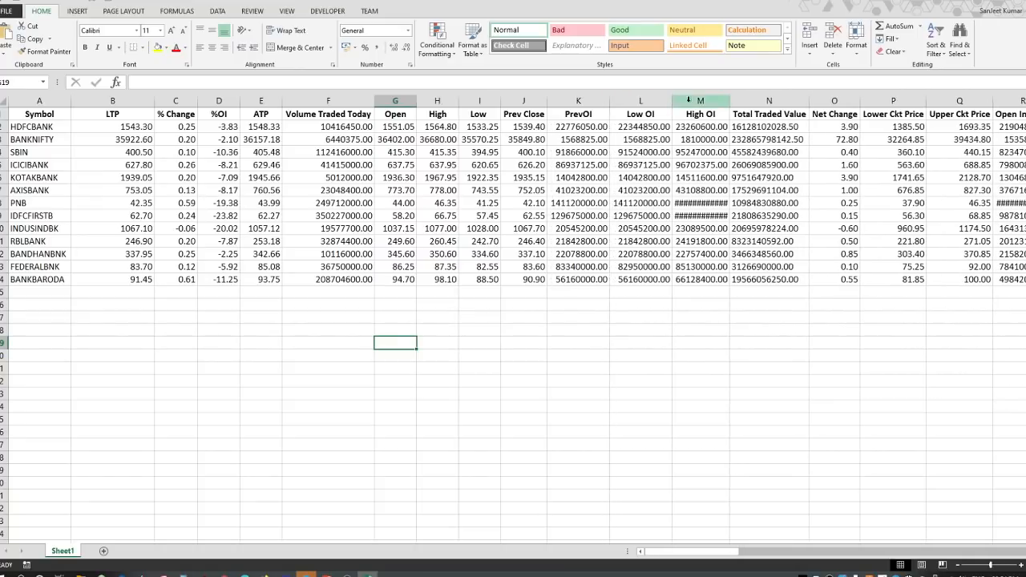
double_click(729, 97)
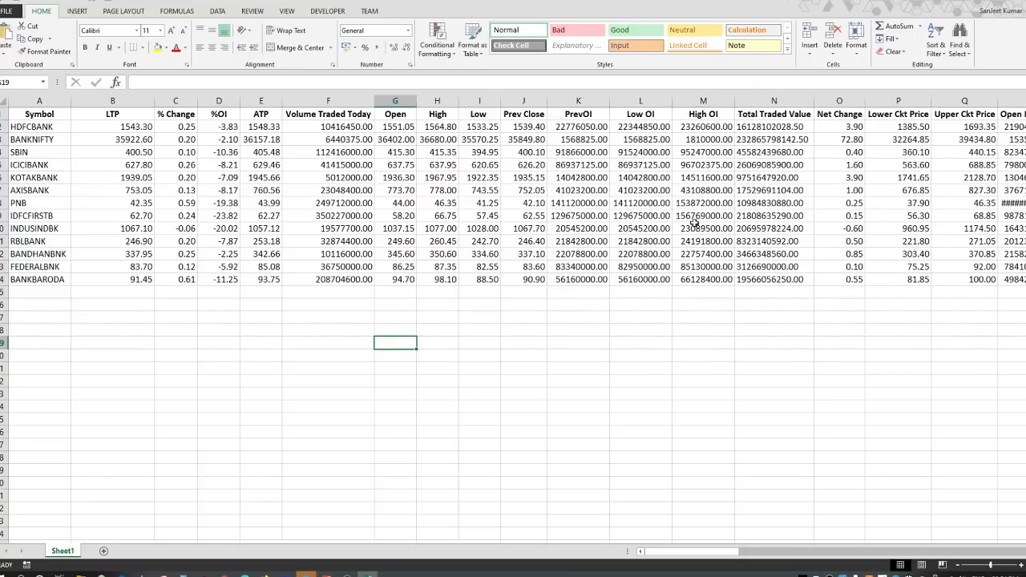
- Hide columns K to Q, from PrevOI through Upper Ckt Price
drag(566, 103, 765, 95)
right_click(765, 95)
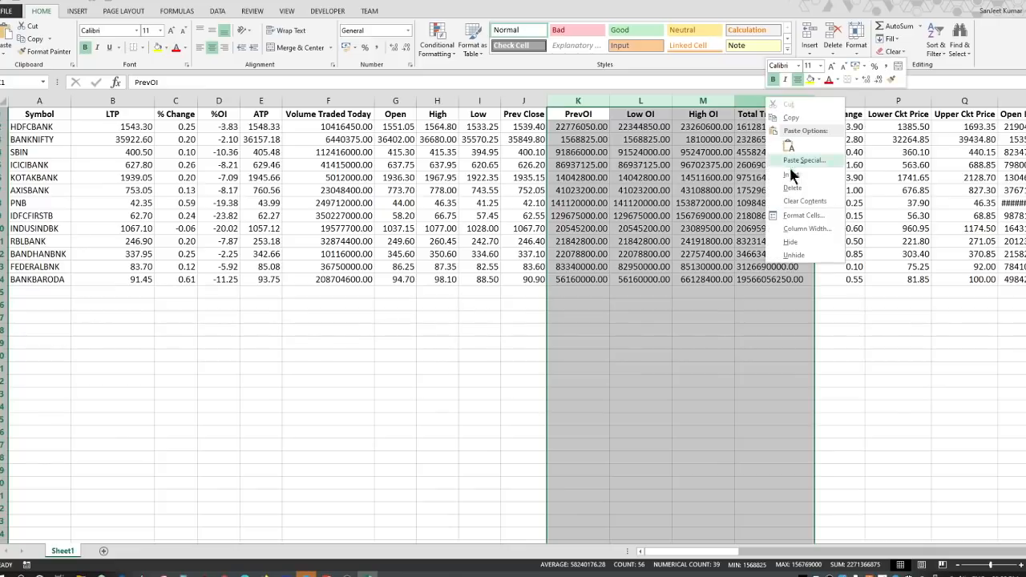
click(794, 242)
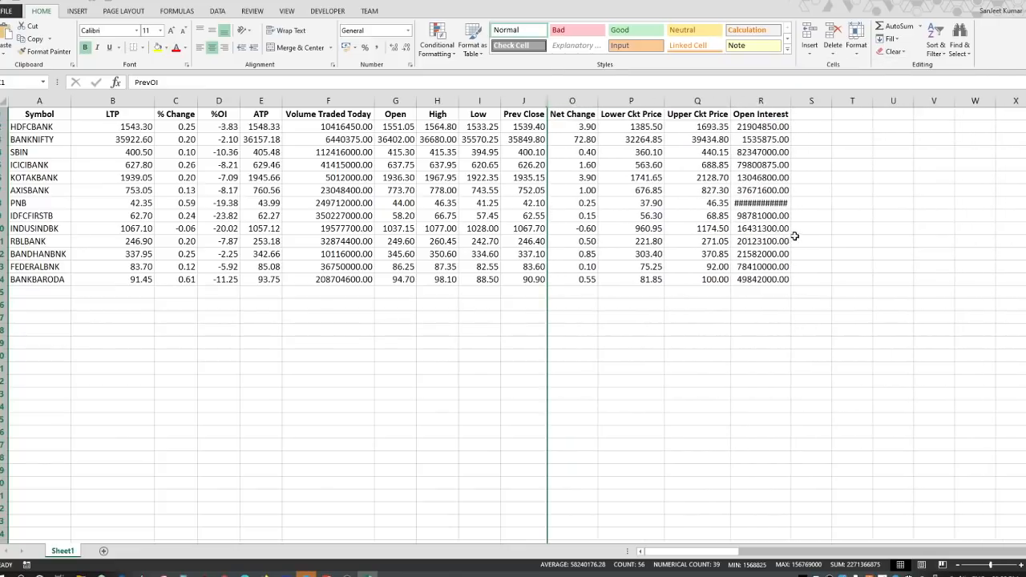
click(575, 98)
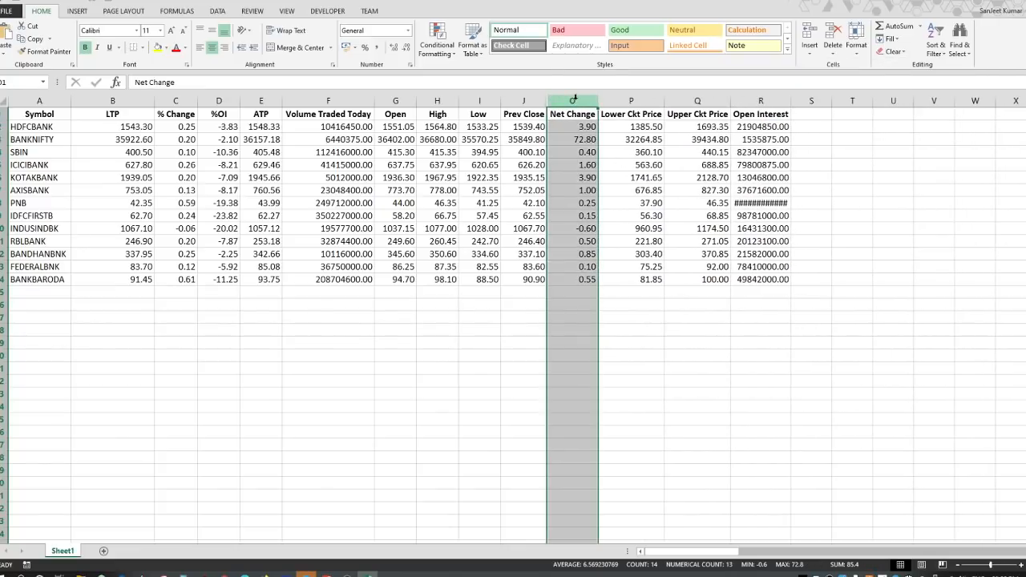
right_click(574, 98)
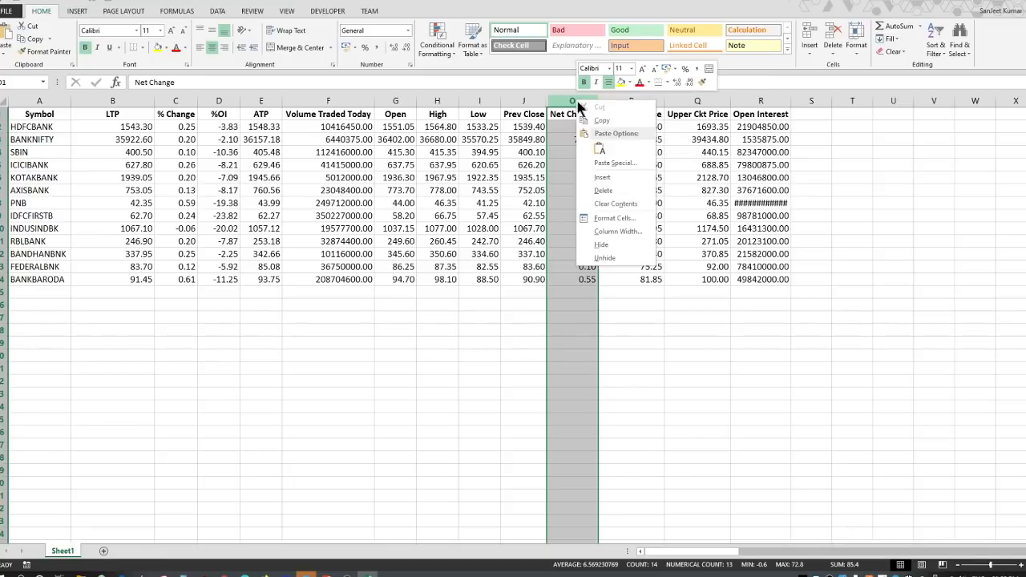
click(613, 238)
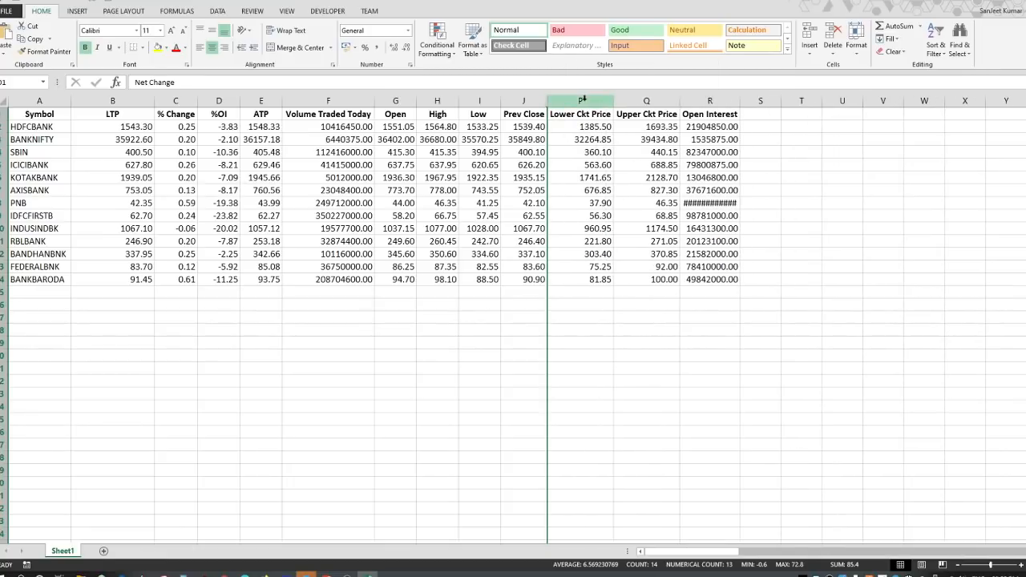
drag(583, 98, 642, 101)
right_click(642, 104)
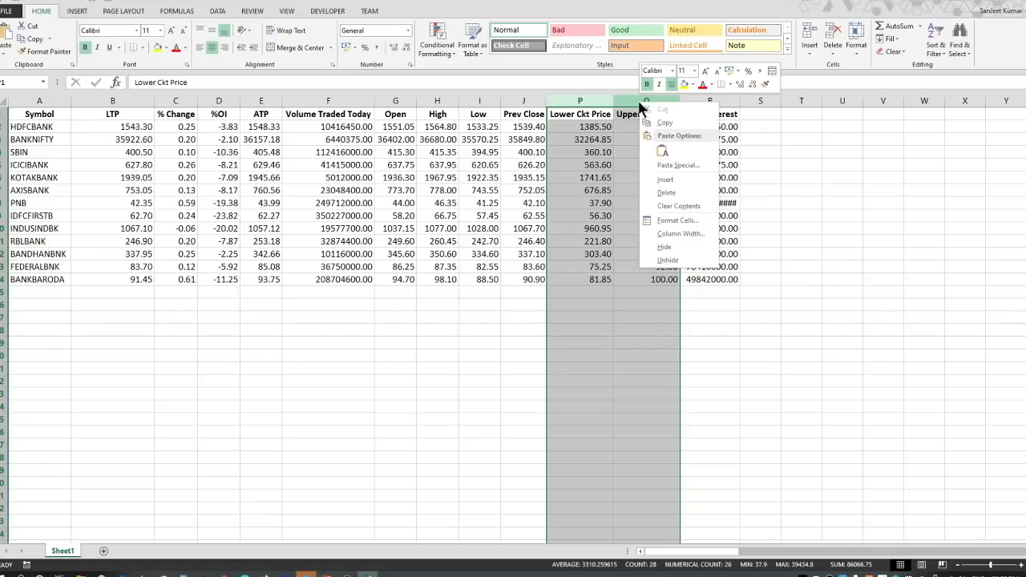
click(663, 247)
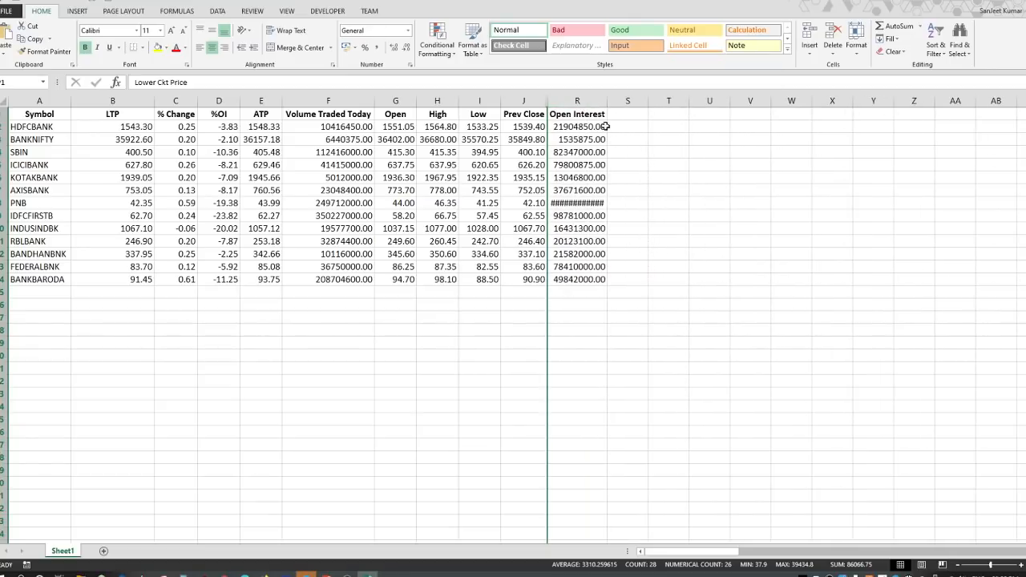
- Autofit the Open Interest column R and hide it
click(600, 100)
right_click(599, 100)
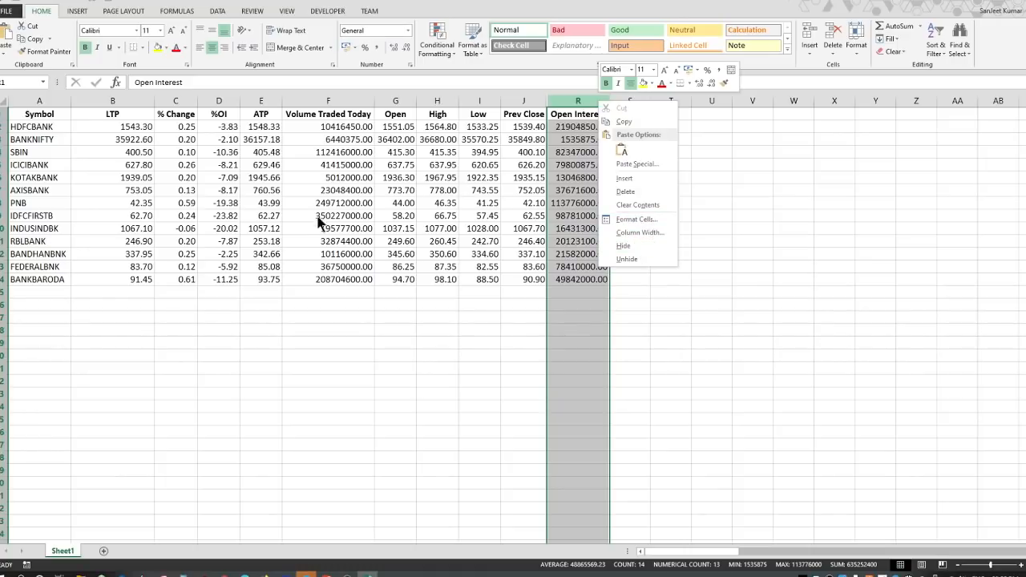
click(252, 196)
drag(226, 126, 227, 203)
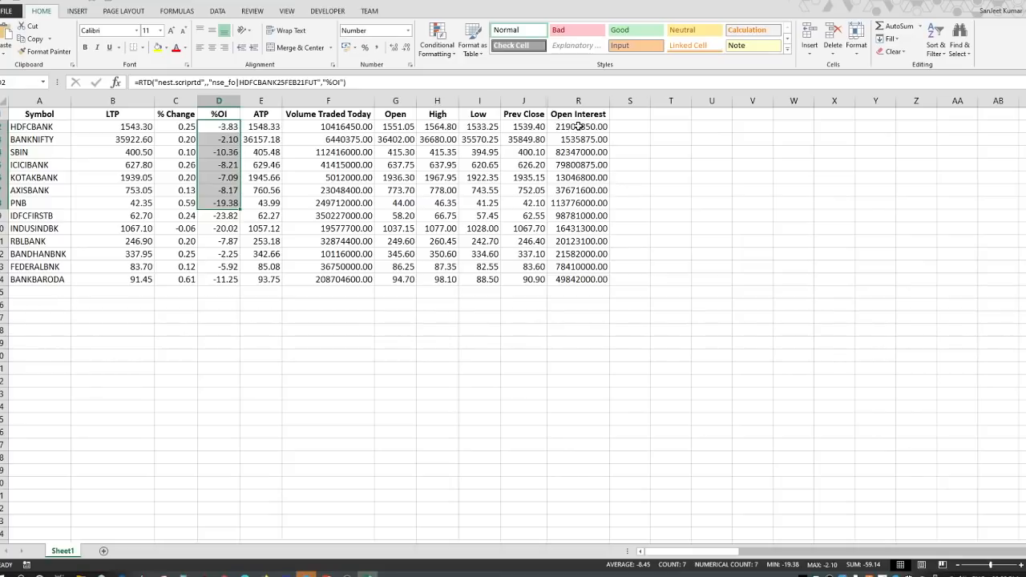
drag(571, 127, 574, 241)
click(578, 101)
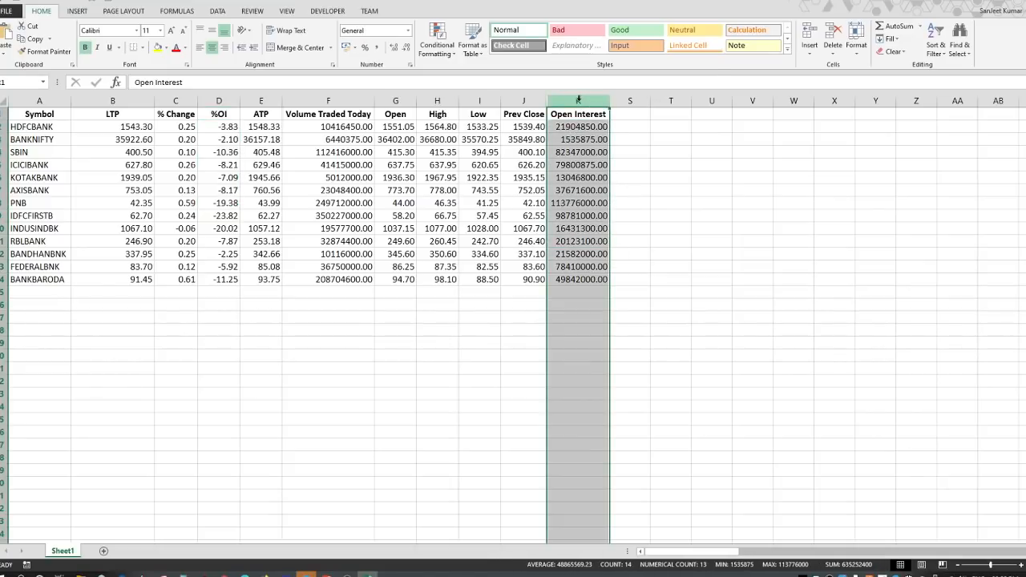
right_click(579, 101)
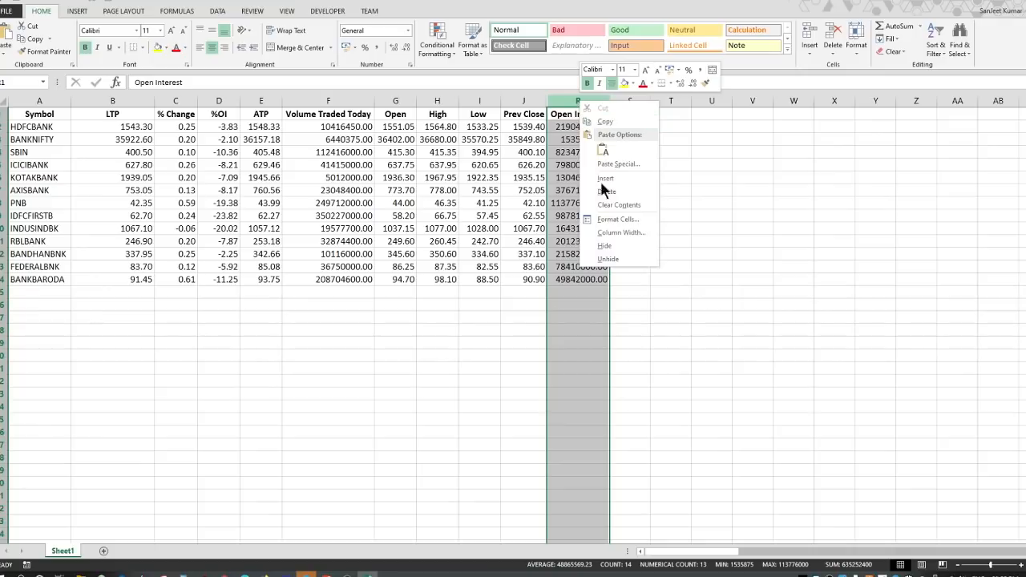
click(609, 246)
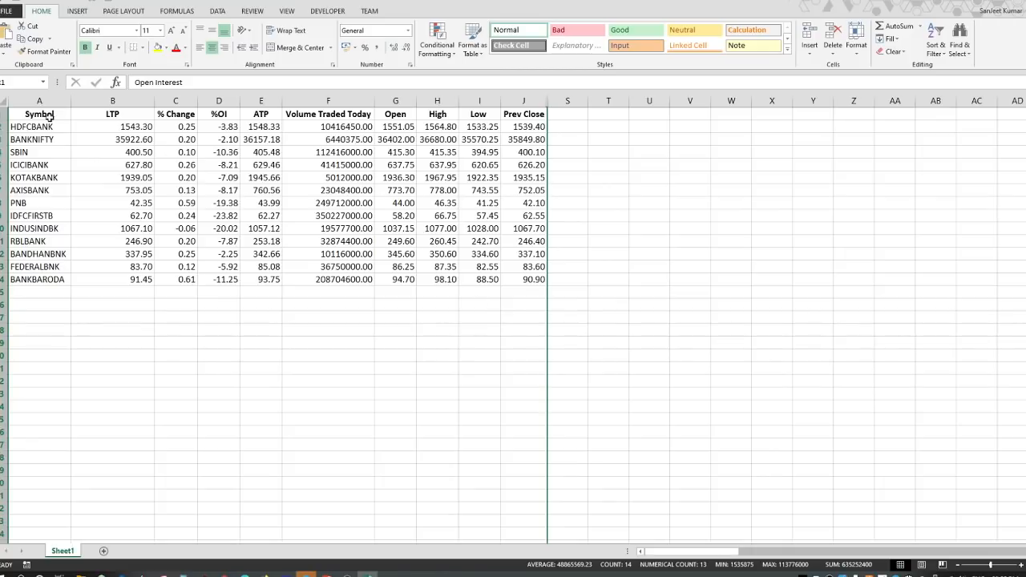
- Apply all borders to the table from the Symbol header to the last Prev Close value, A1:J14
drag(39, 115, 531, 280)
click(142, 47)
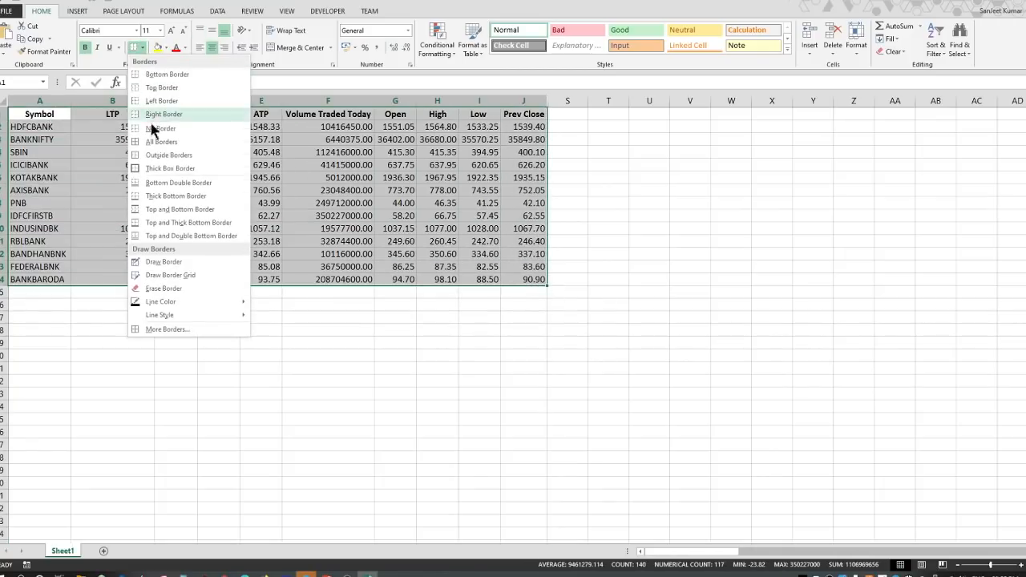
click(160, 142)
click(284, 343)
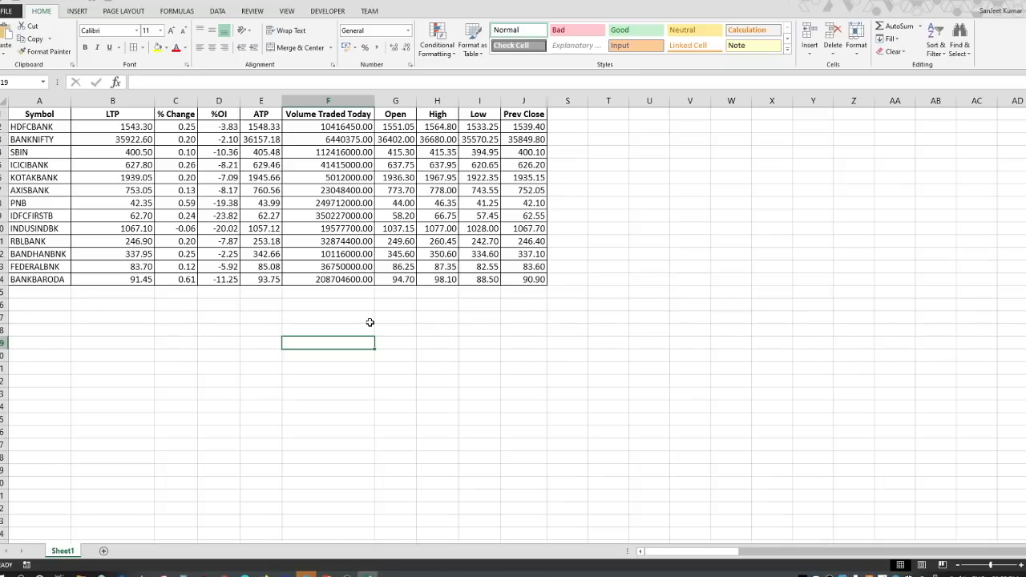
- Rename the worksheet Sheet1 as MAIN
click(65, 551)
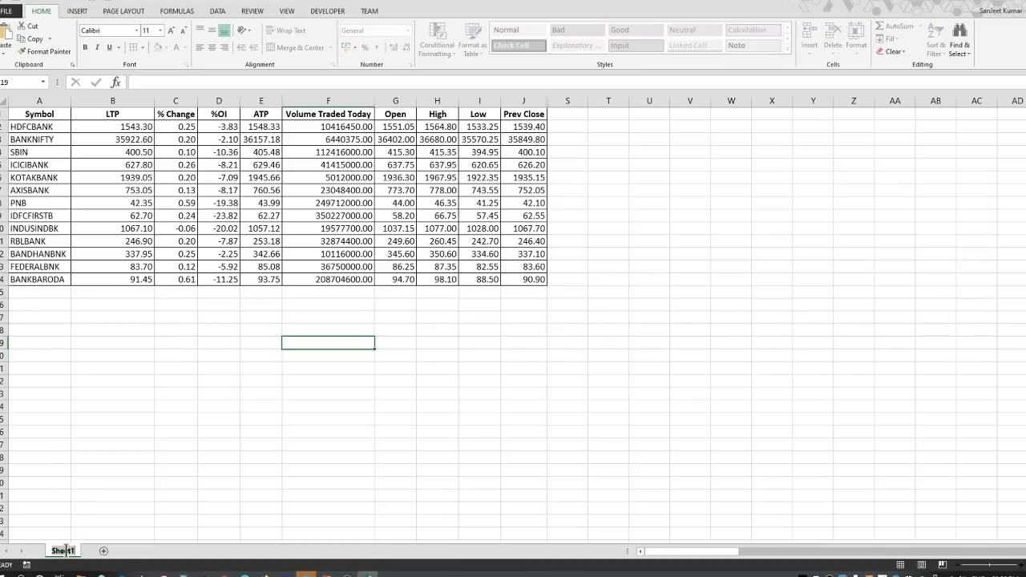
text(mAIN)
key(BackSpace)
key(BackSpace)
key(BackSpace)
key(BackSpace)
text(MAIN)
key(Return)
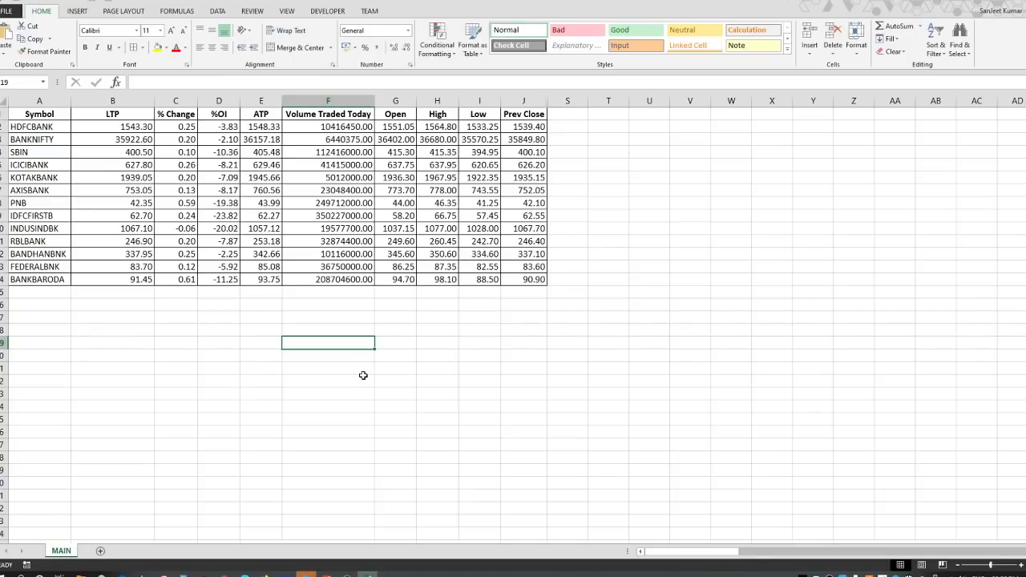
- Autofit the width of the LTP column
click(364, 377)
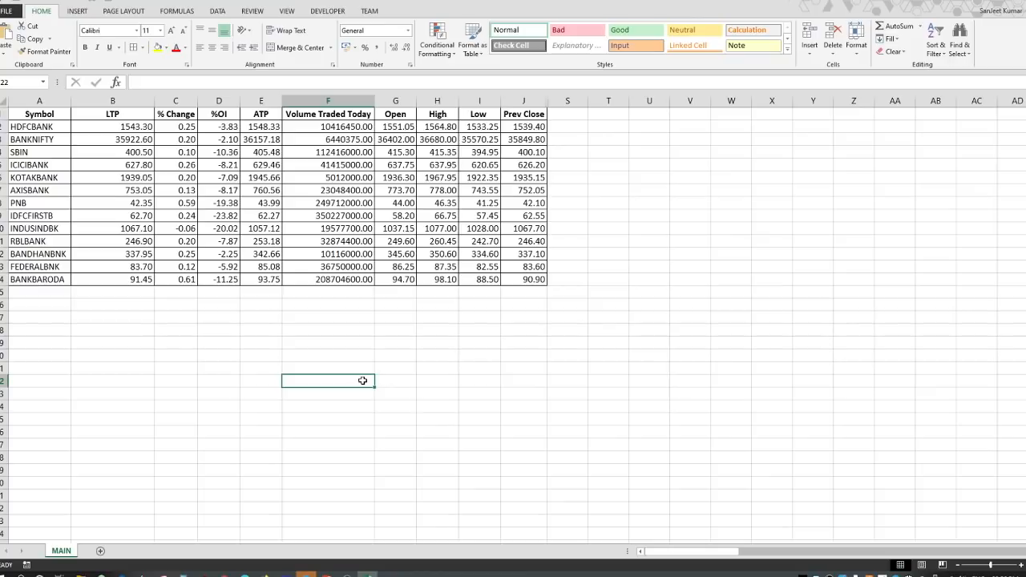
double_click(156, 101)
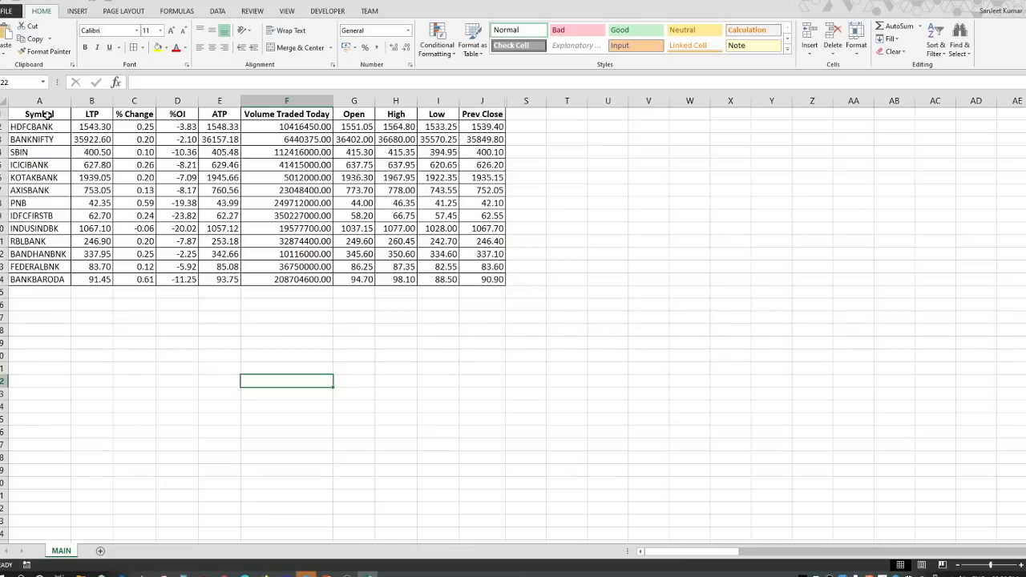
- Compare the % Change values in the sheet with the %CHNG column of the NSE NIFTY BANK table in the browser
click(104, 114)
click(136, 114)
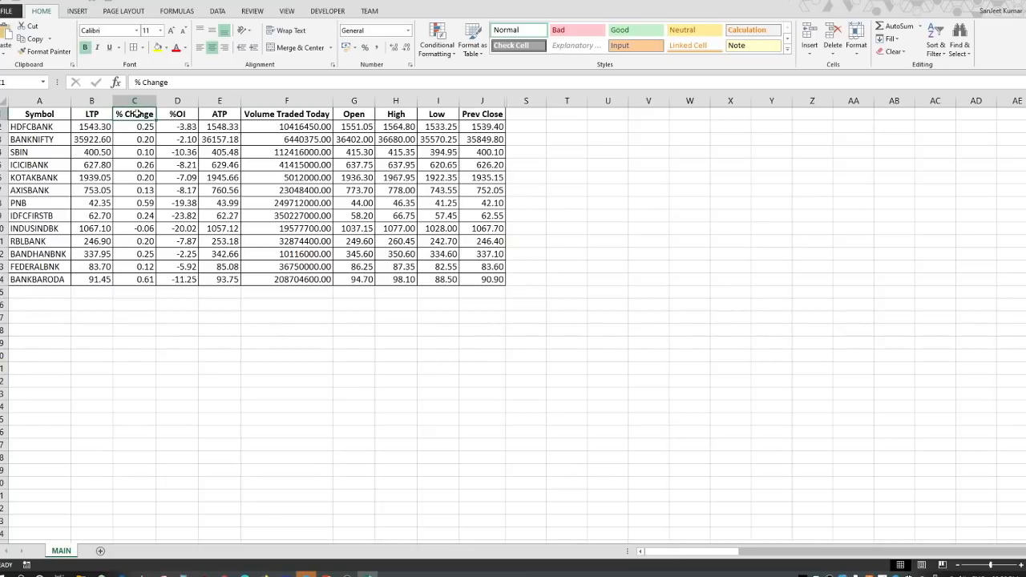
drag(147, 126, 138, 279)
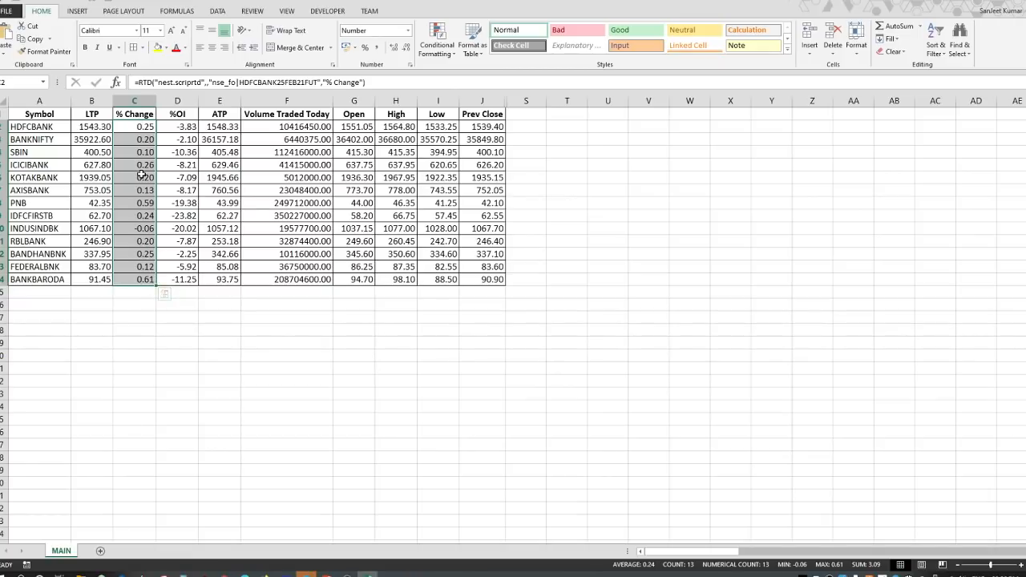
click(141, 216)
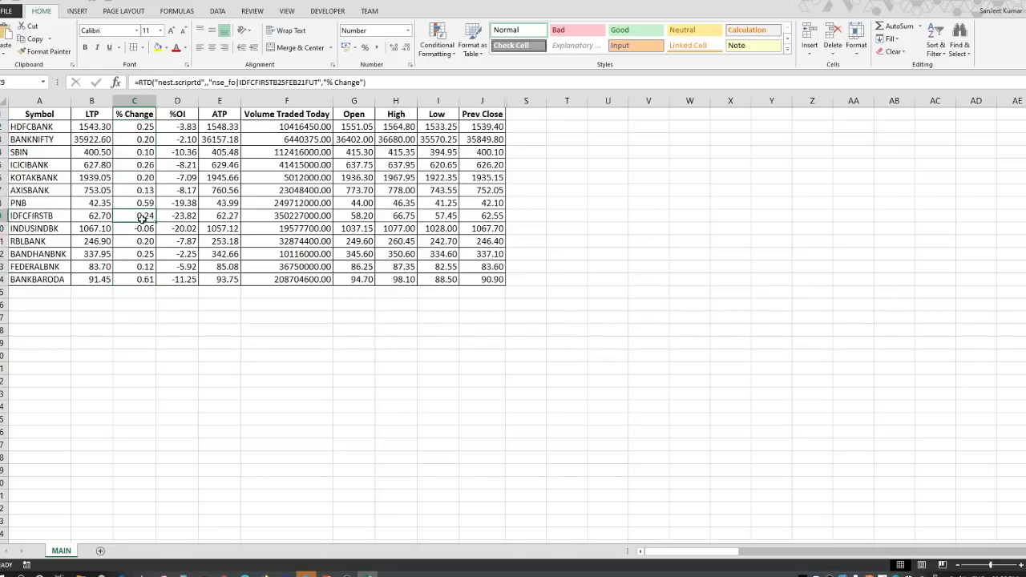
drag(141, 127, 141, 279)
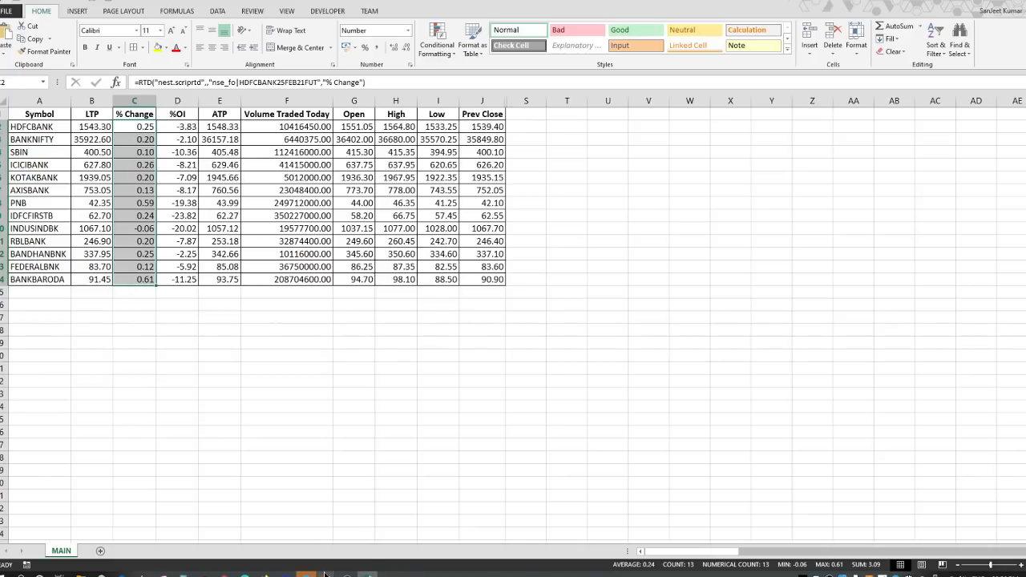
click(245, 574)
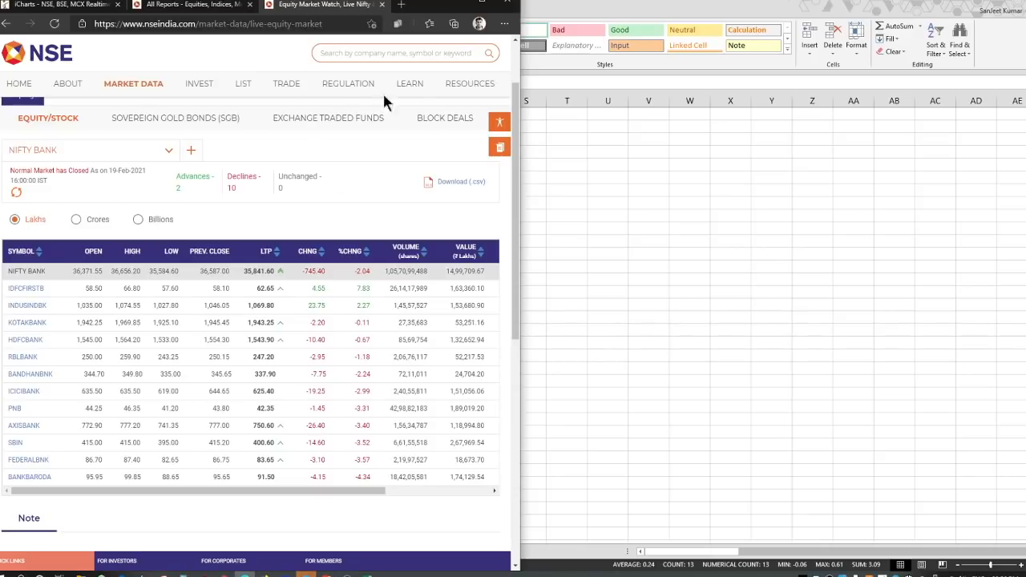
click(479, 4)
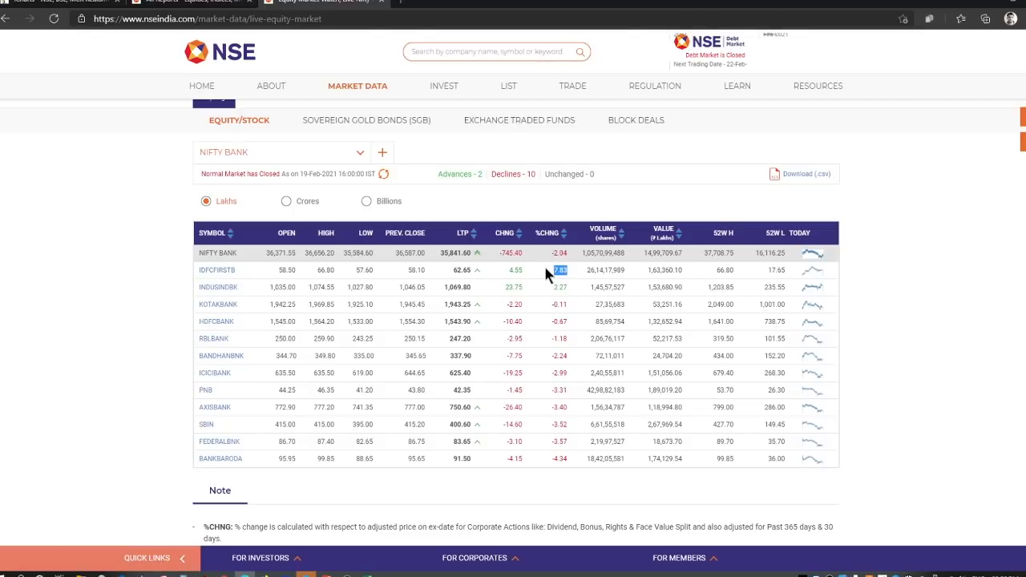
click(993, 4)
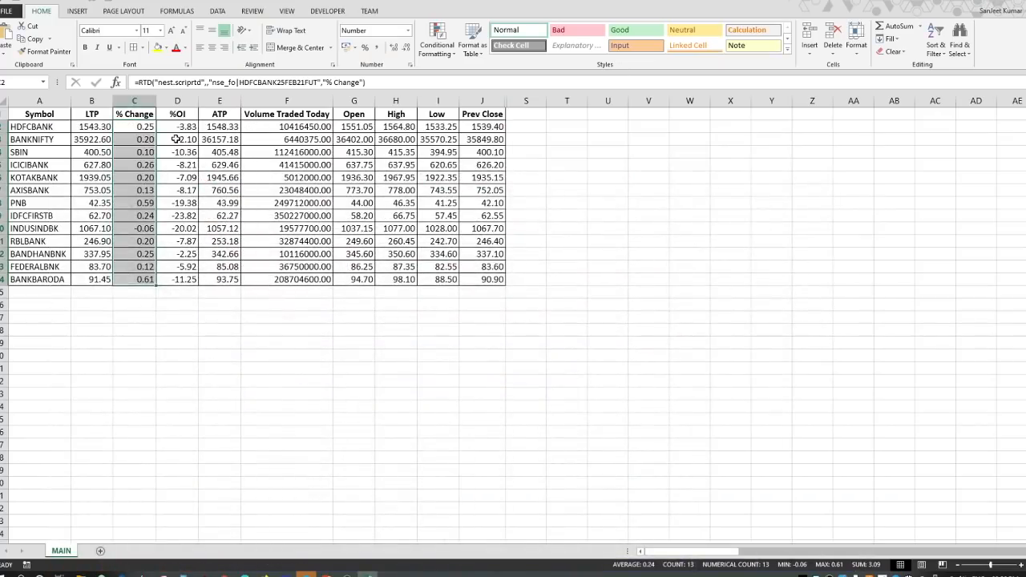
click(148, 219)
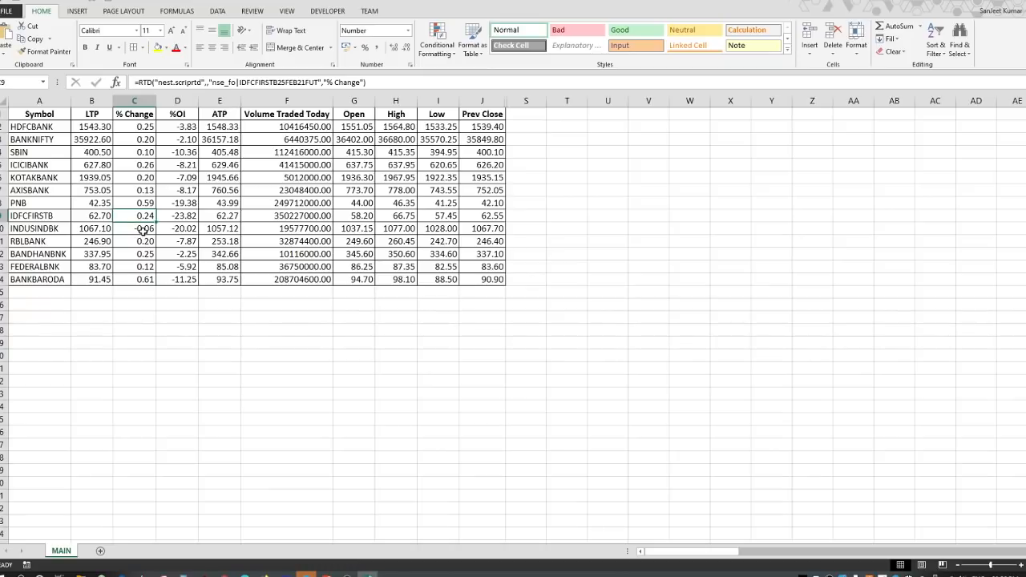
click(142, 230)
click(140, 242)
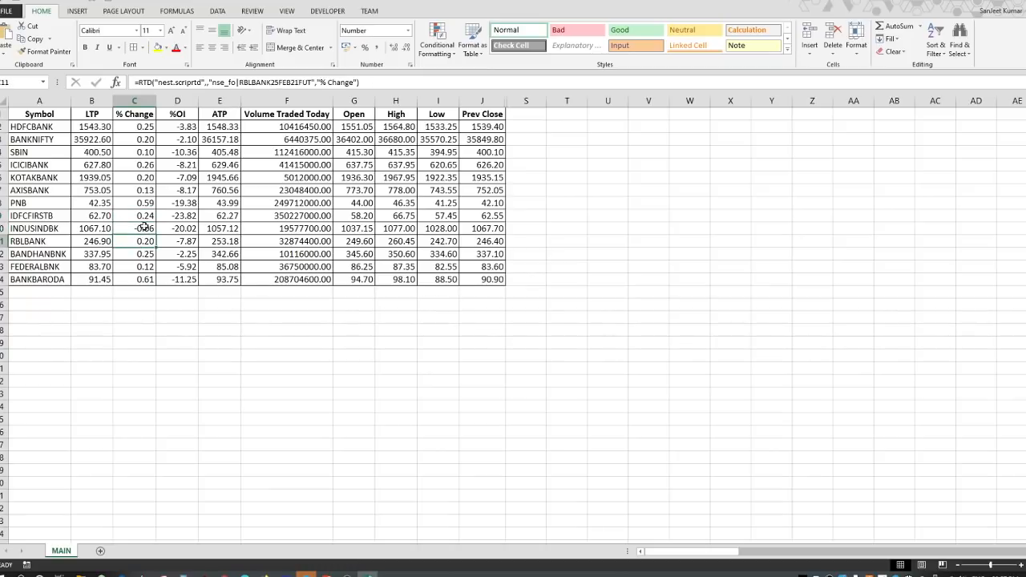
click(62, 115)
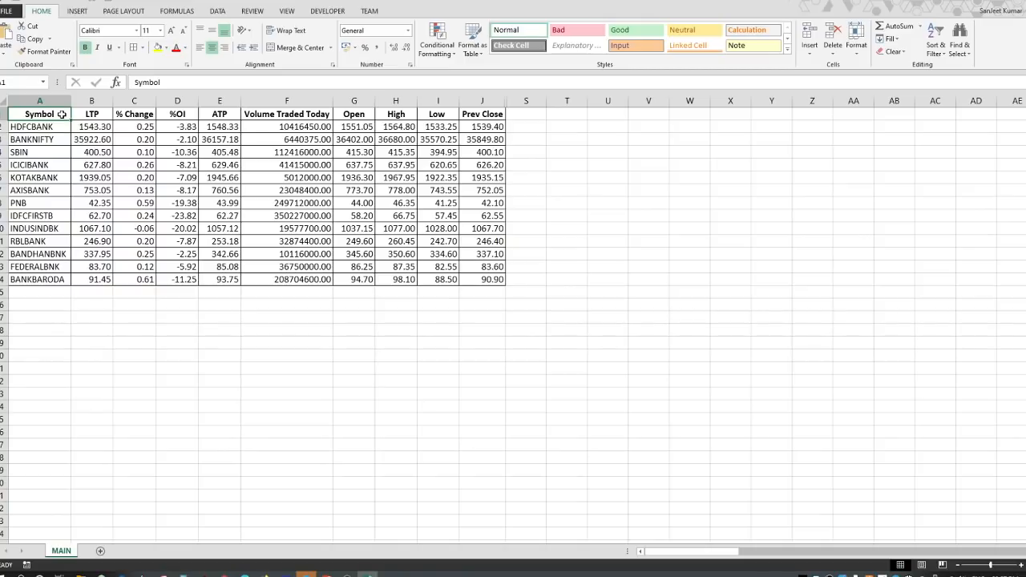
- Add filters to the table's header row and sort the rows by % Change from largest to smallest
key(ctrl+shift+l)
click(151, 115)
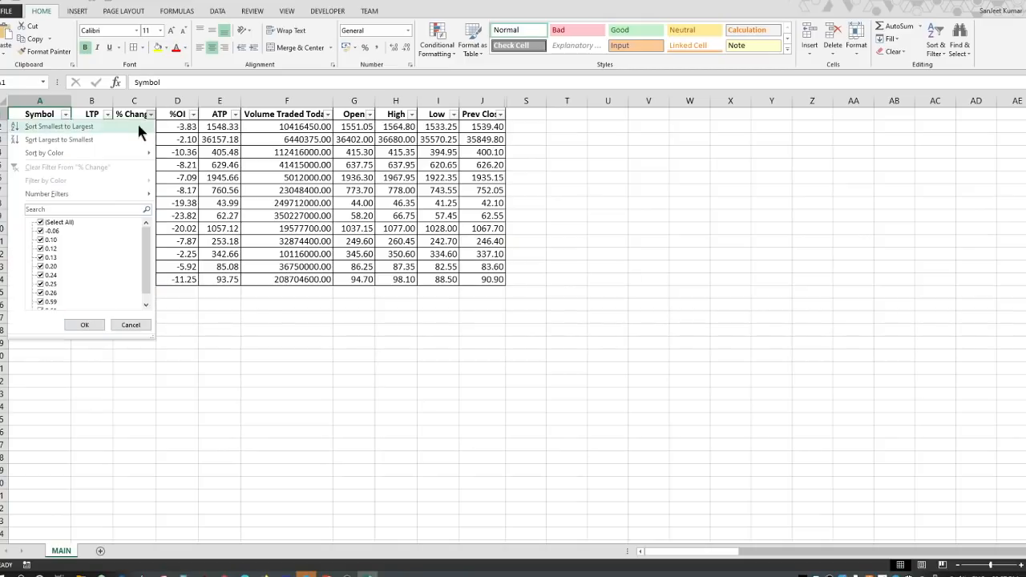
click(116, 139)
click(191, 152)
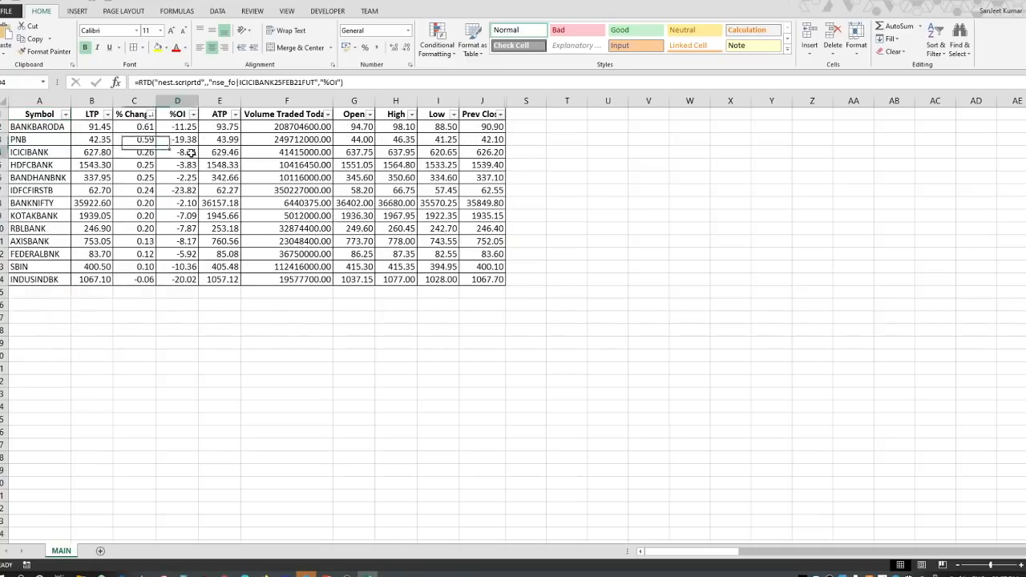
click(134, 126)
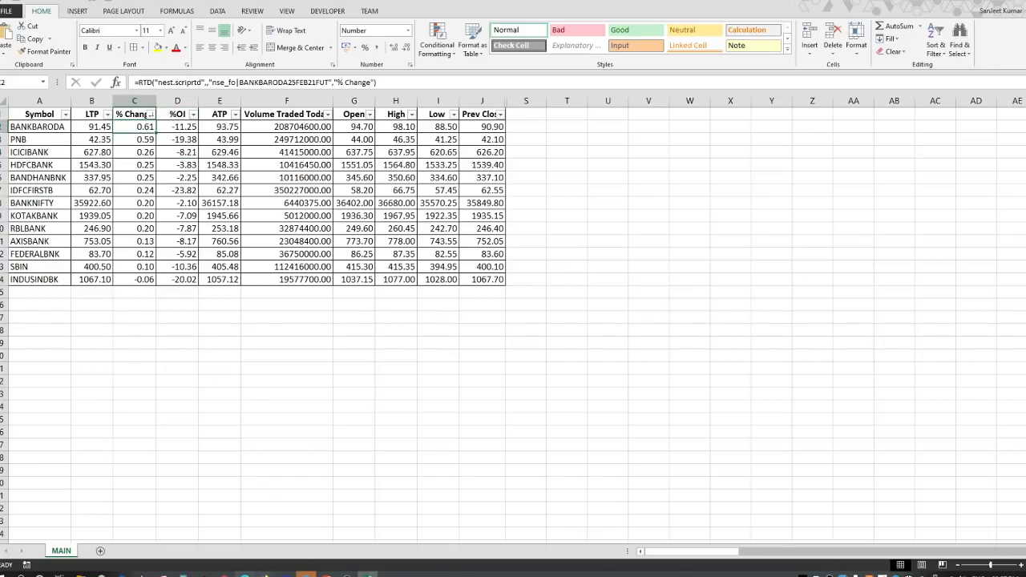
- Switch to the browser, sort the NSE NIFTY BANK table by %CHNG and compare its order with the sheet's % Change column
click(245, 575)
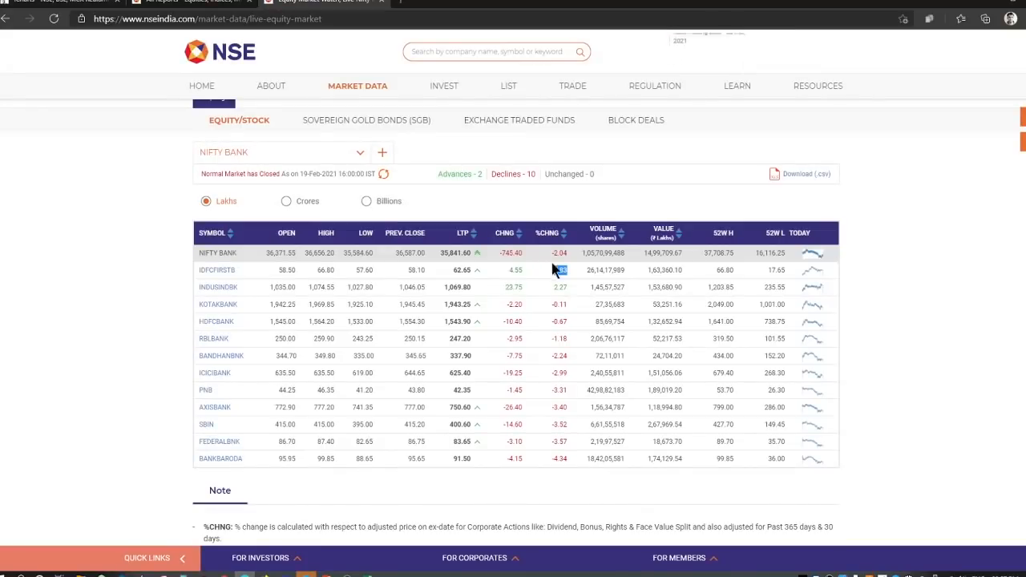
click(563, 241)
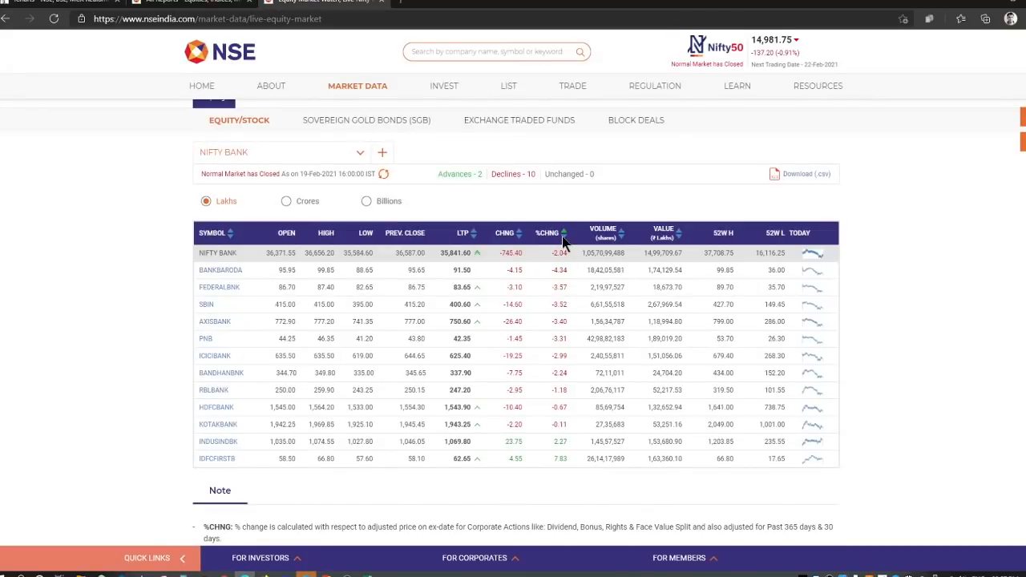
click(563, 241)
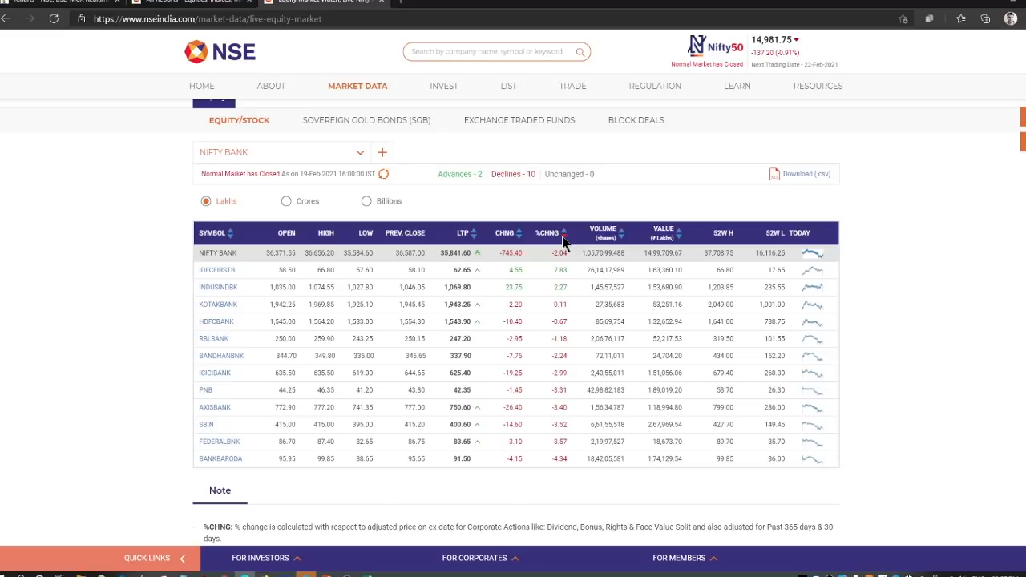
click(563, 239)
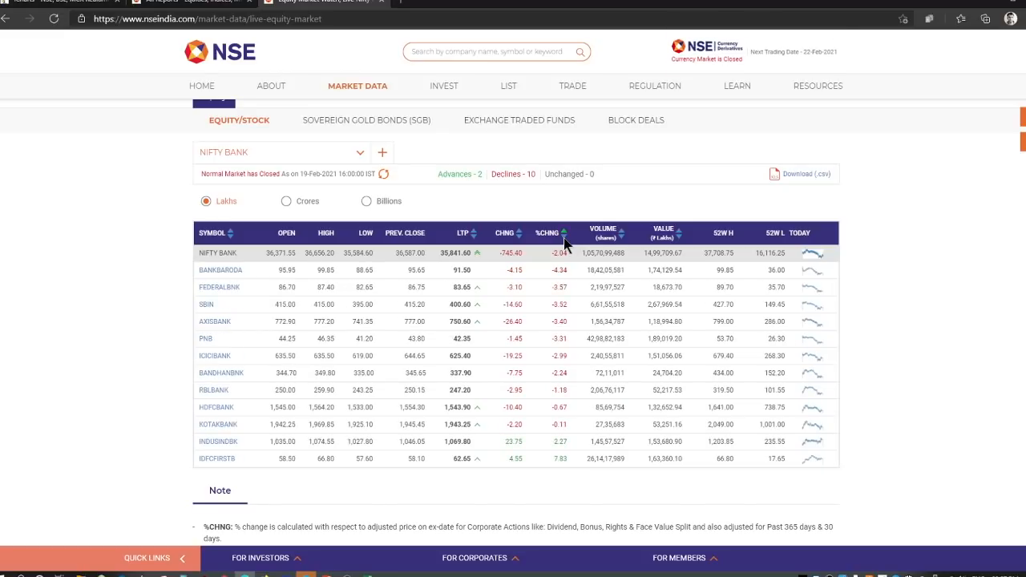
click(995, 4)
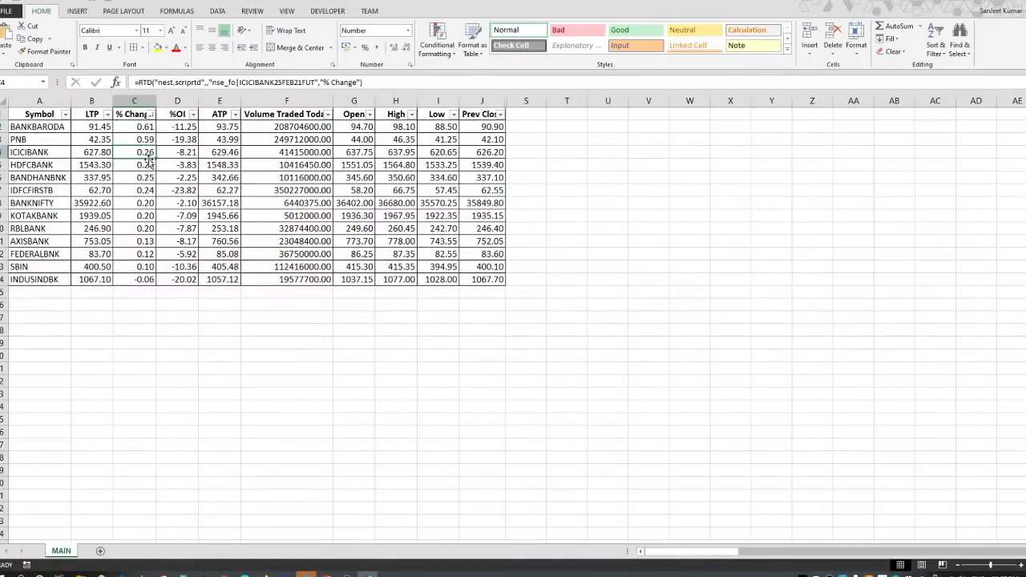
click(143, 130)
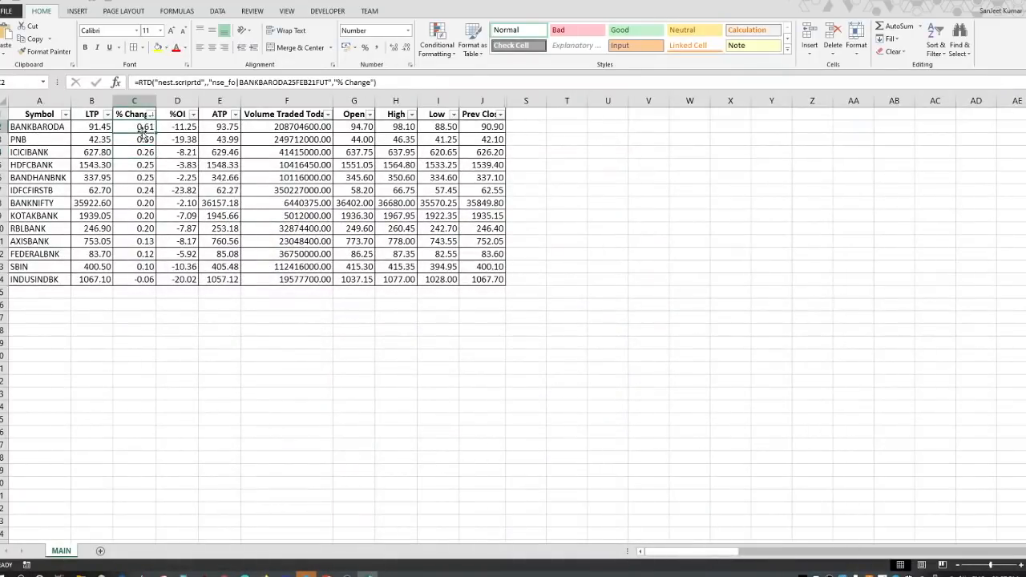
- Sort the table by Symbol from A to Z and check the BANKNIFTY row's % Change and LTP formulas
click(66, 114)
click(47, 130)
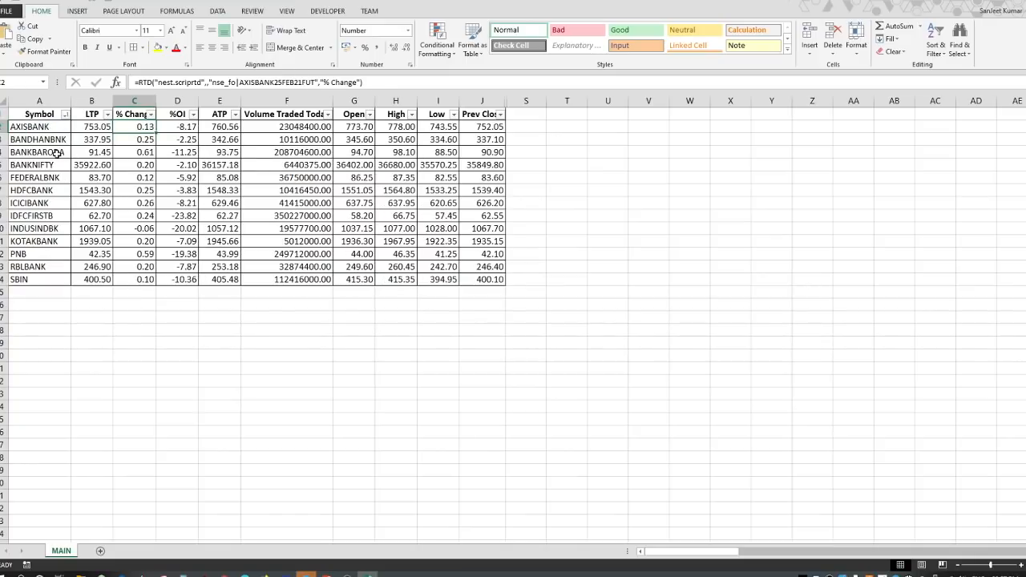
click(65, 164)
click(140, 165)
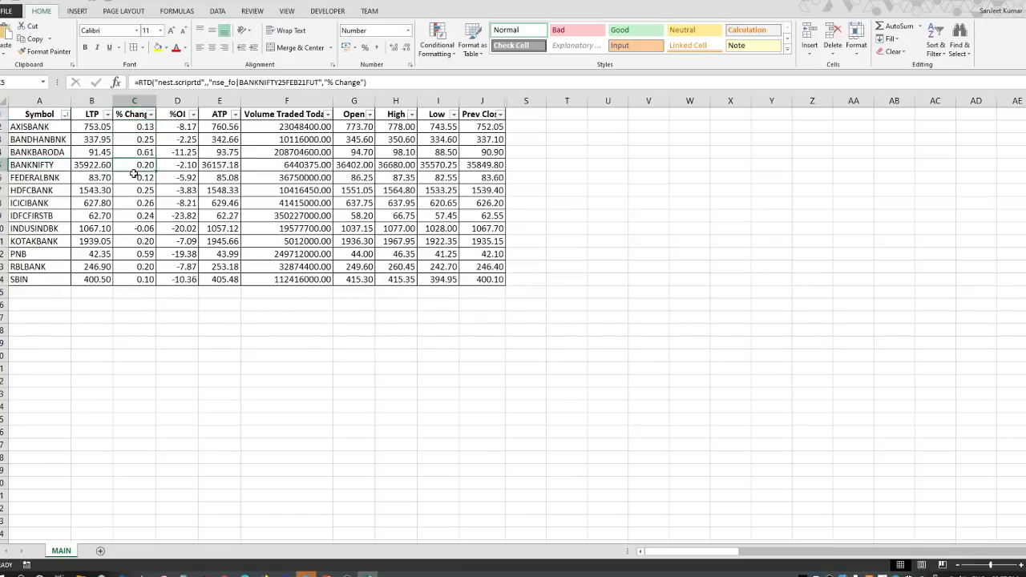
click(83, 164)
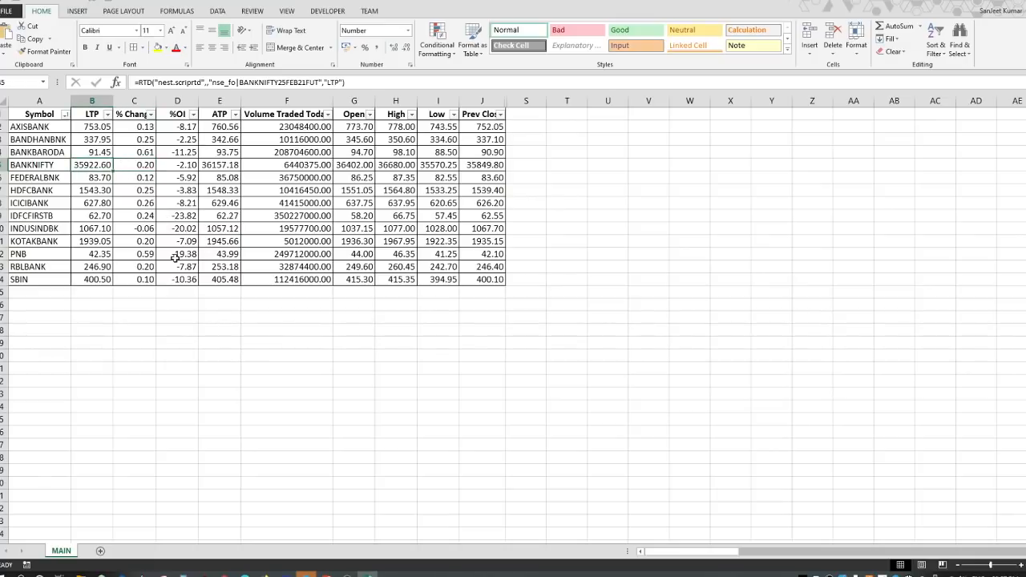
- Switch to NestTrader, autofit the Trading Symbol column and examine the BANKNIFTY futures row, then return to the sheet
click(223, 573)
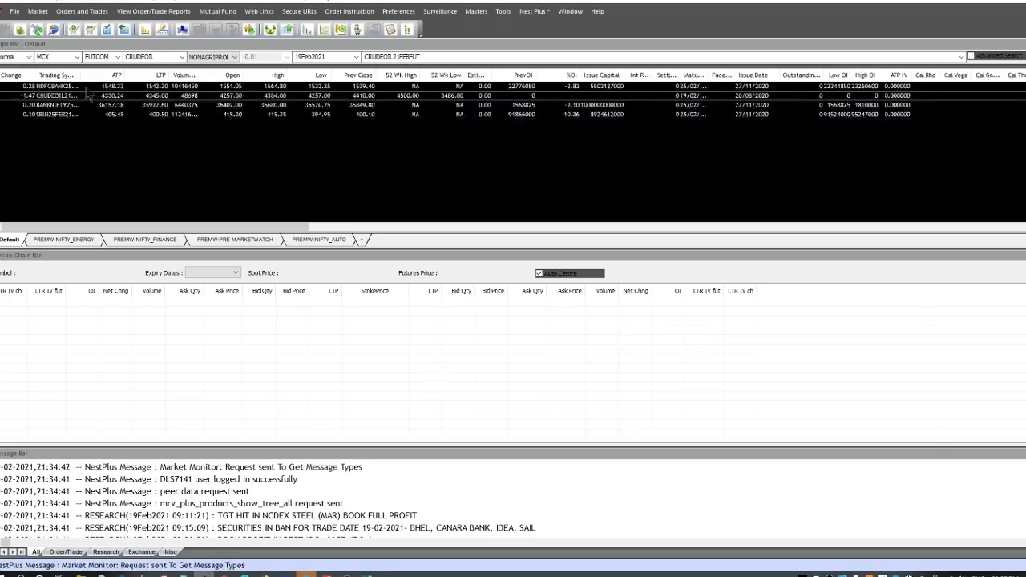
double_click(80, 75)
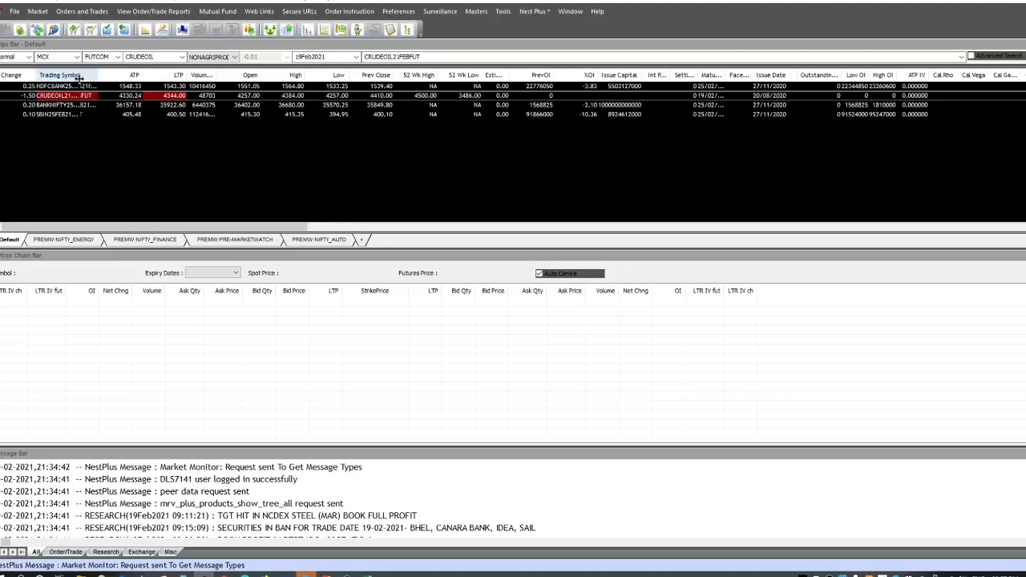
click(99, 106)
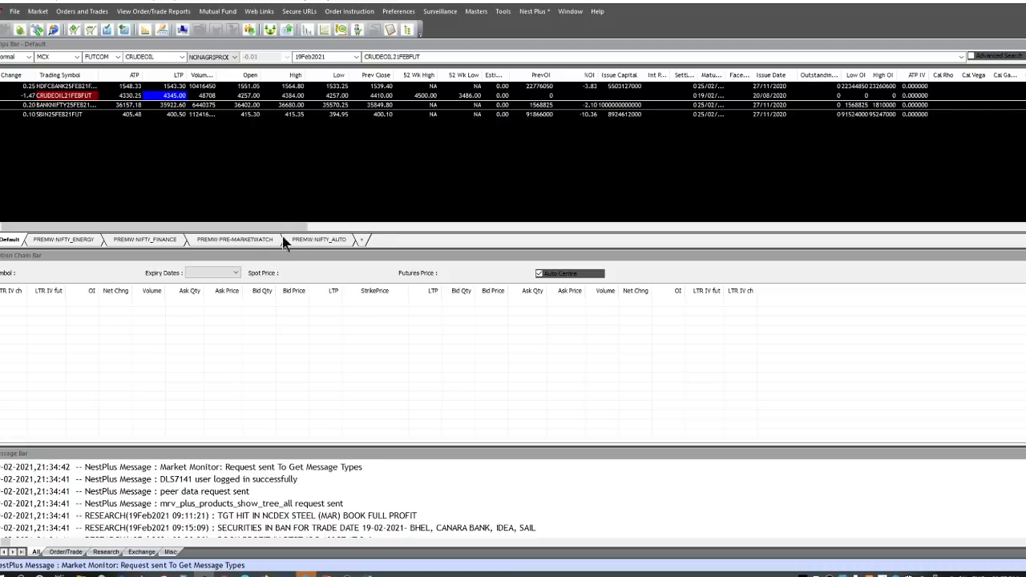
drag(281, 227, 28, 248)
click(994, 3)
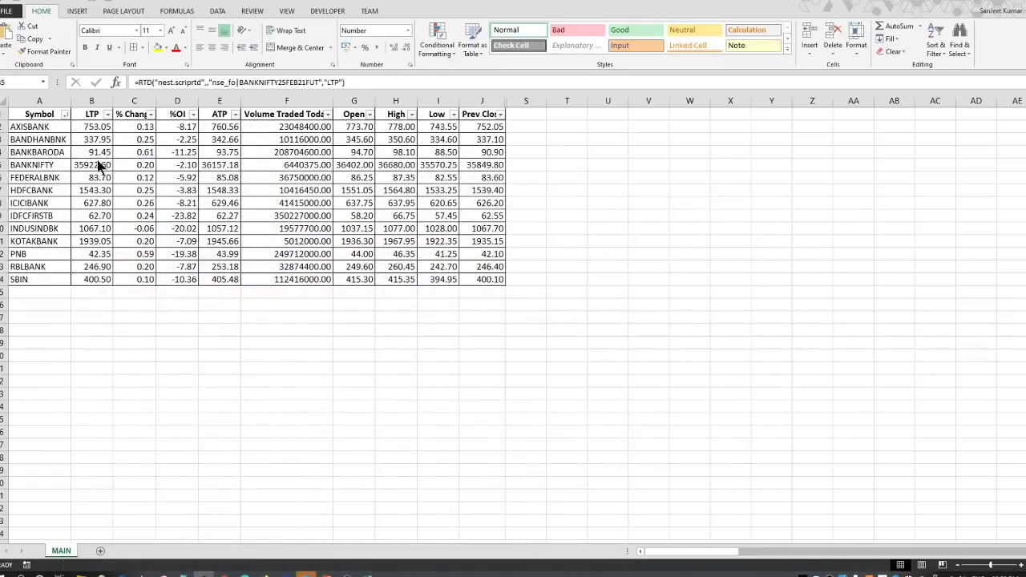
- Try the Percent number format on the % Change values, C2:C14, and undo it
drag(145, 152, 140, 217)
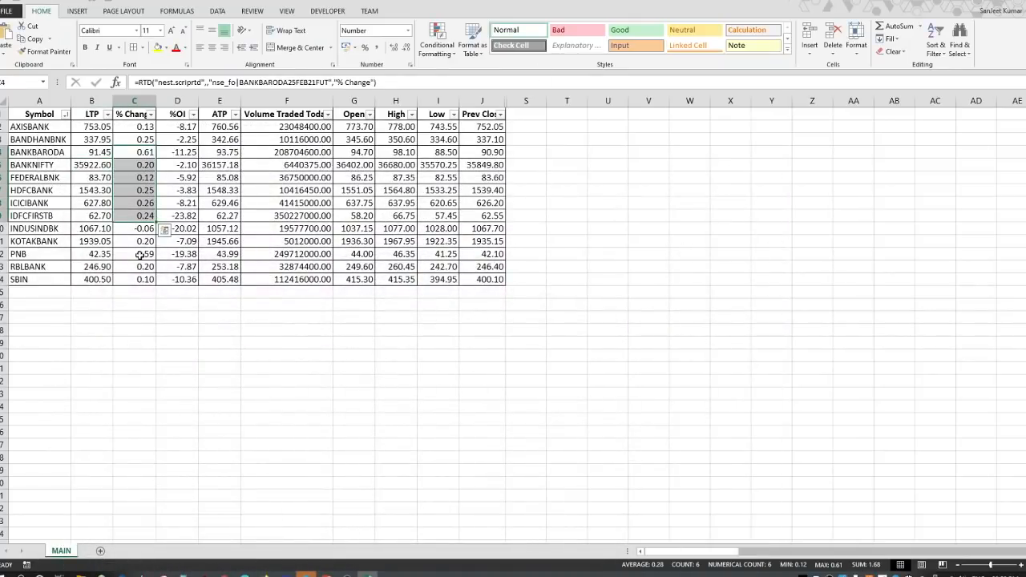
click(139, 255)
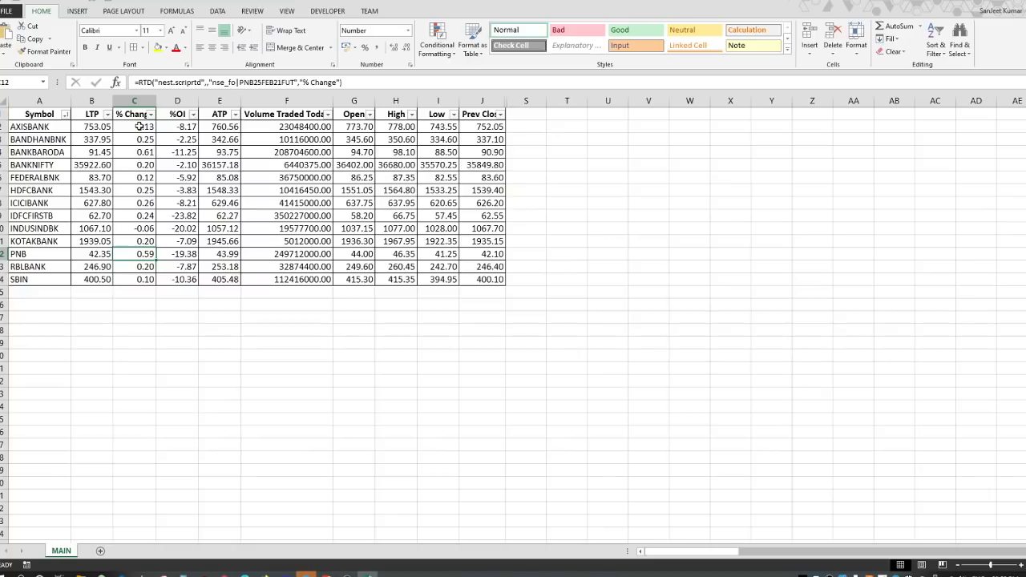
drag(140, 126, 140, 280)
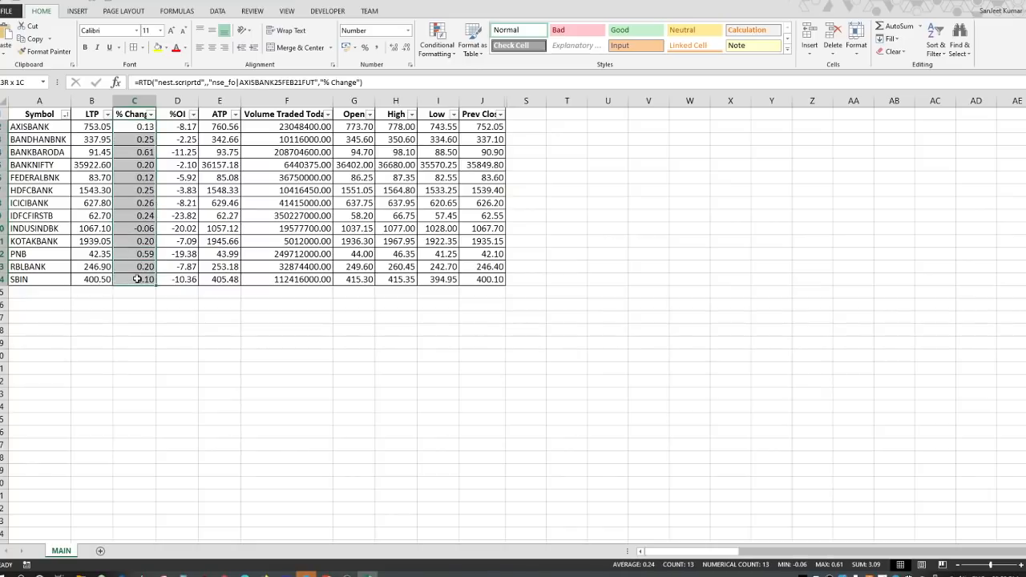
click(365, 50)
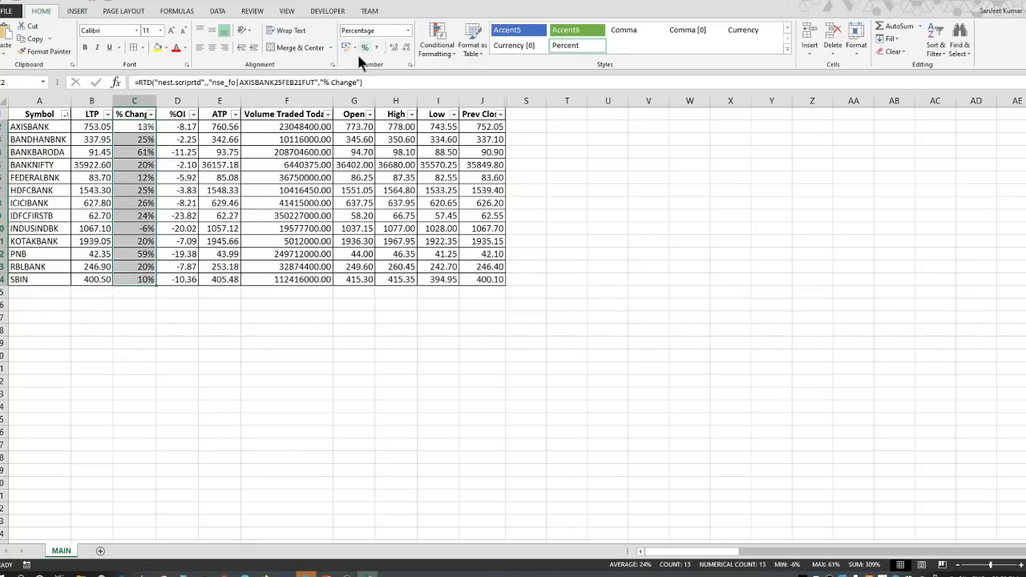
key(ctrl+z)
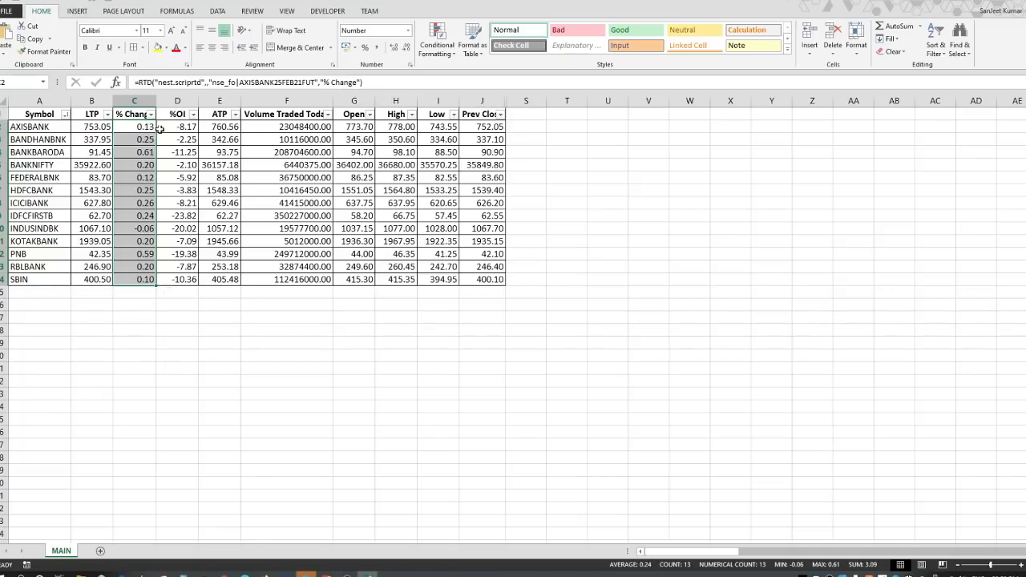
- Preview Data Bars, Color Scales and Icon Sets conditional formatting on the %OI values, D2:D14
drag(135, 127, 137, 216)
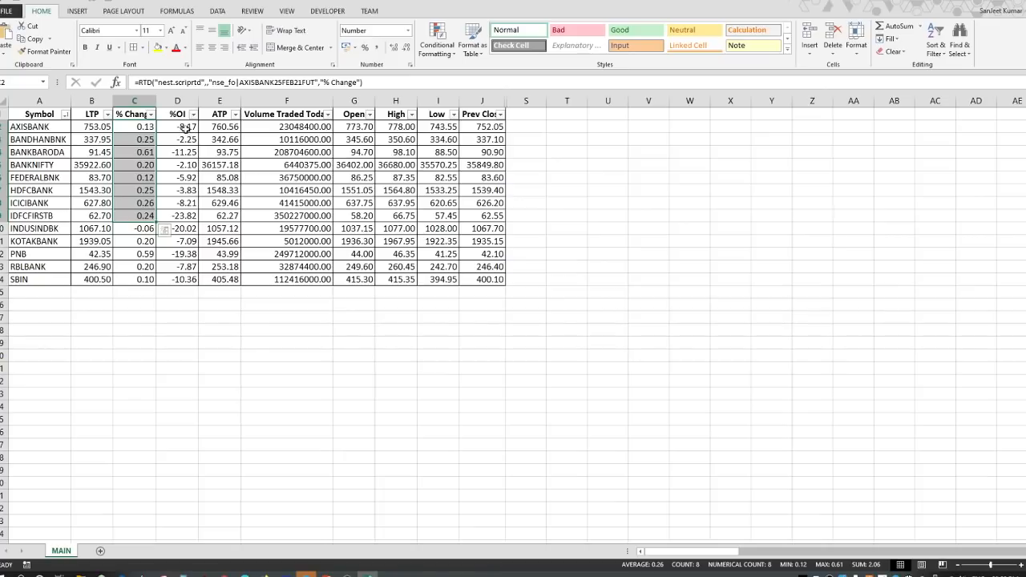
drag(185, 128, 178, 280)
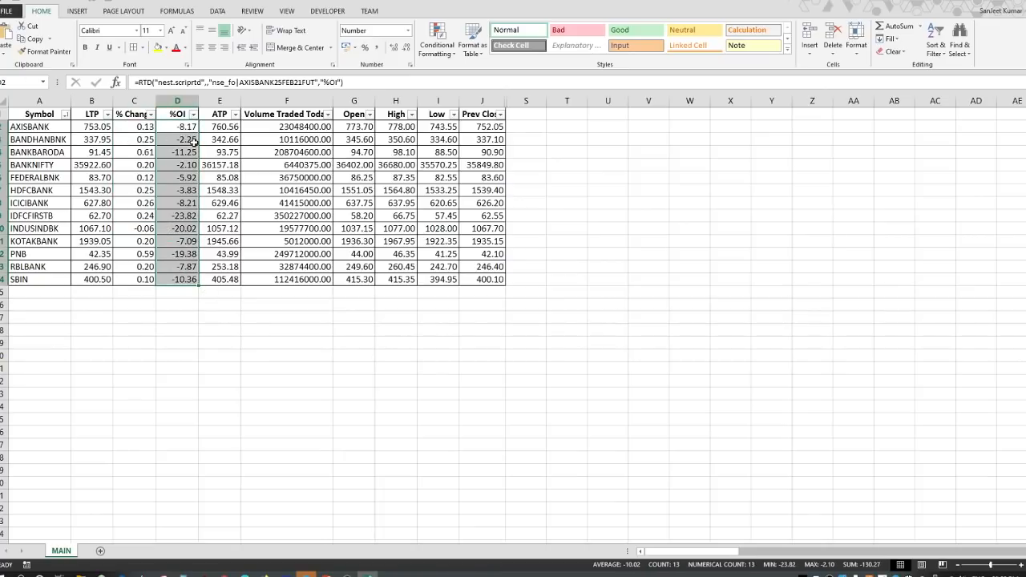
click(446, 55)
mouse_move(459, 126)
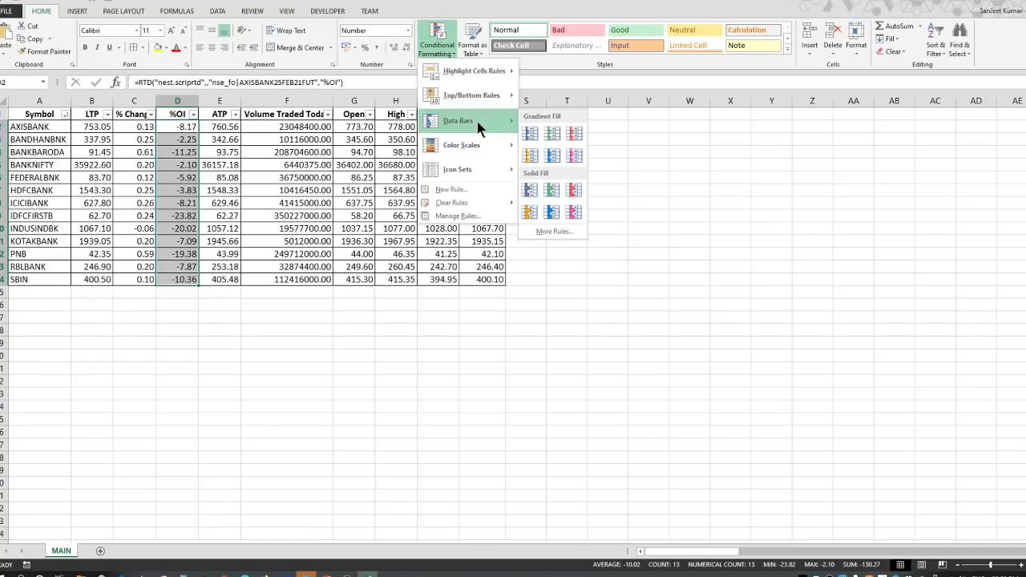
mouse_move(477, 146)
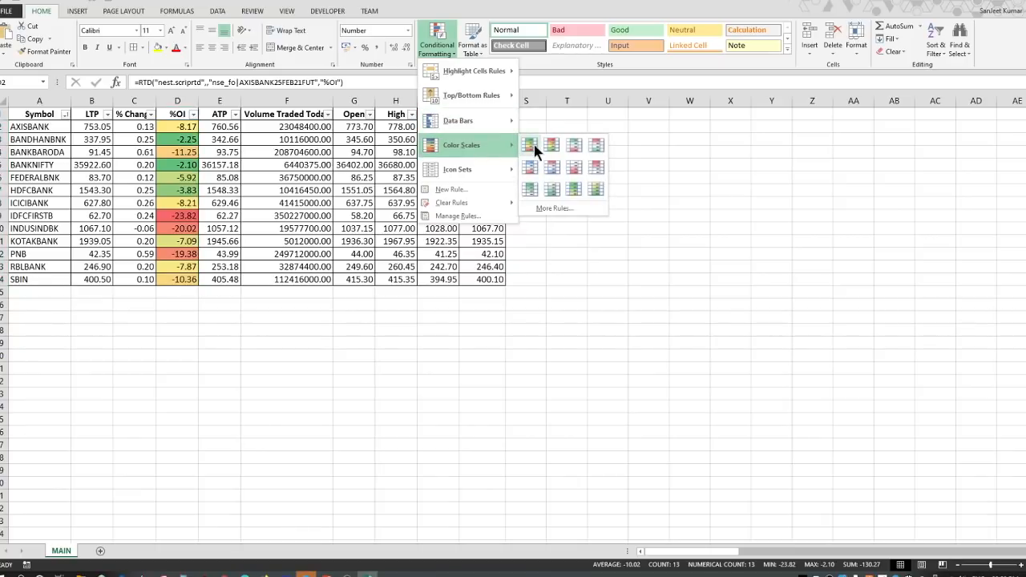
mouse_move(489, 170)
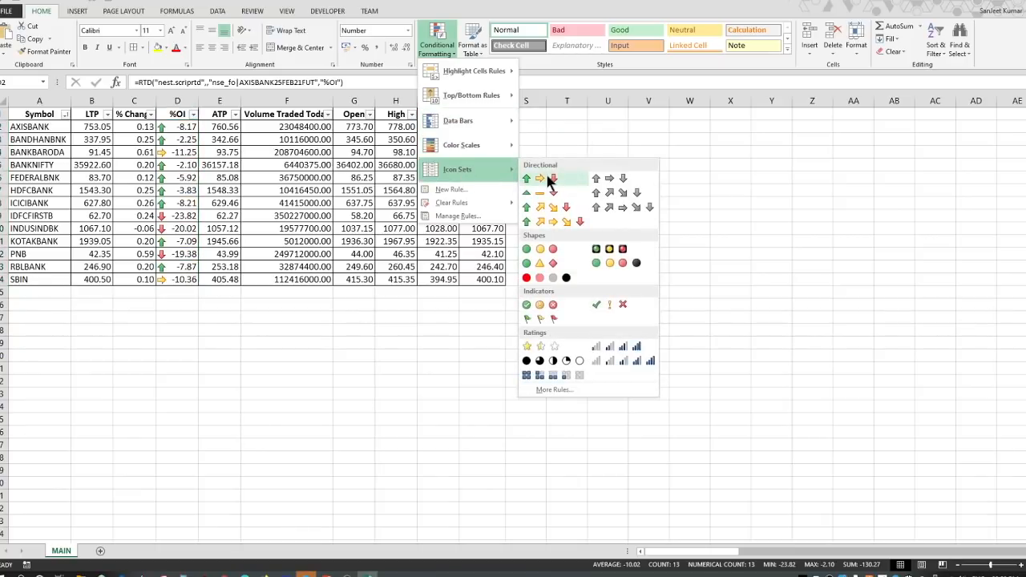
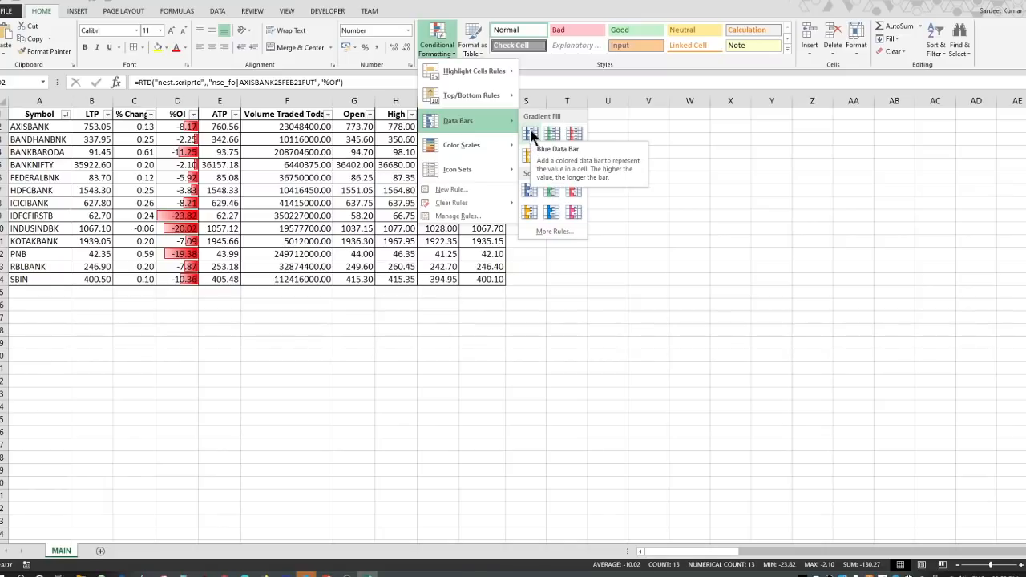
- Apply blue gradient data bars to the %OI values and try 24 as the IDFCFIRSTB value
click(531, 134)
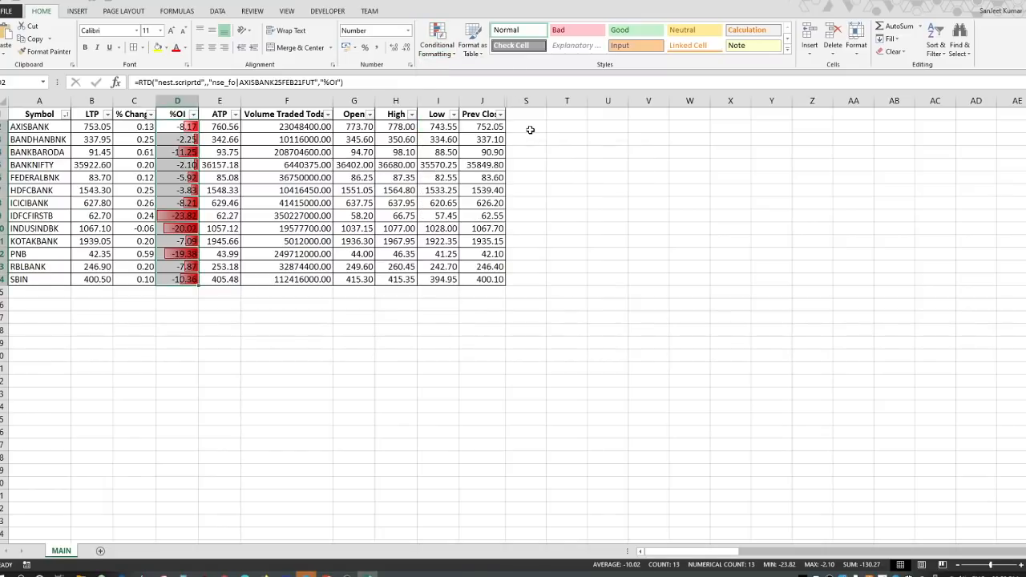
click(178, 216)
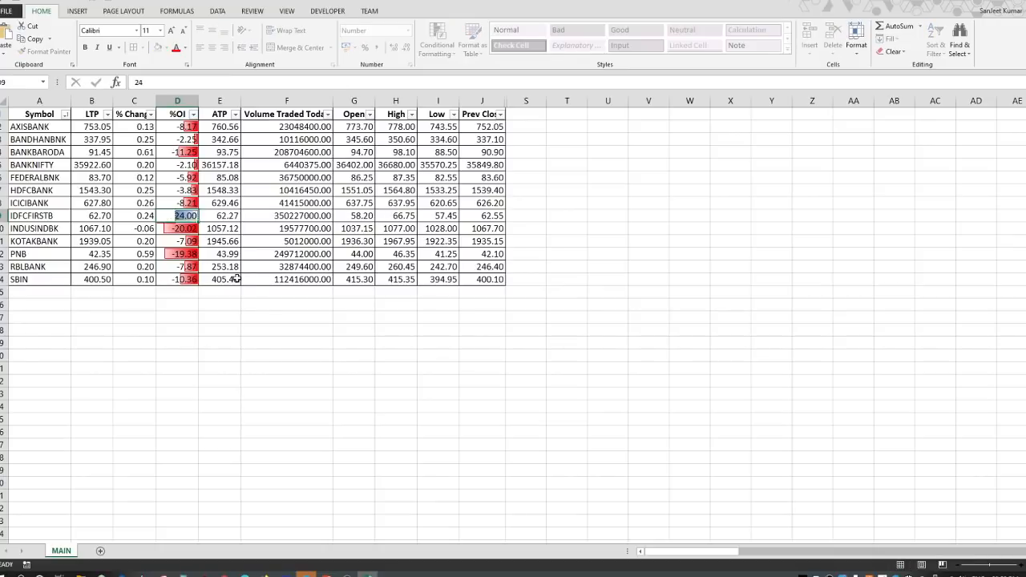
key(Down)
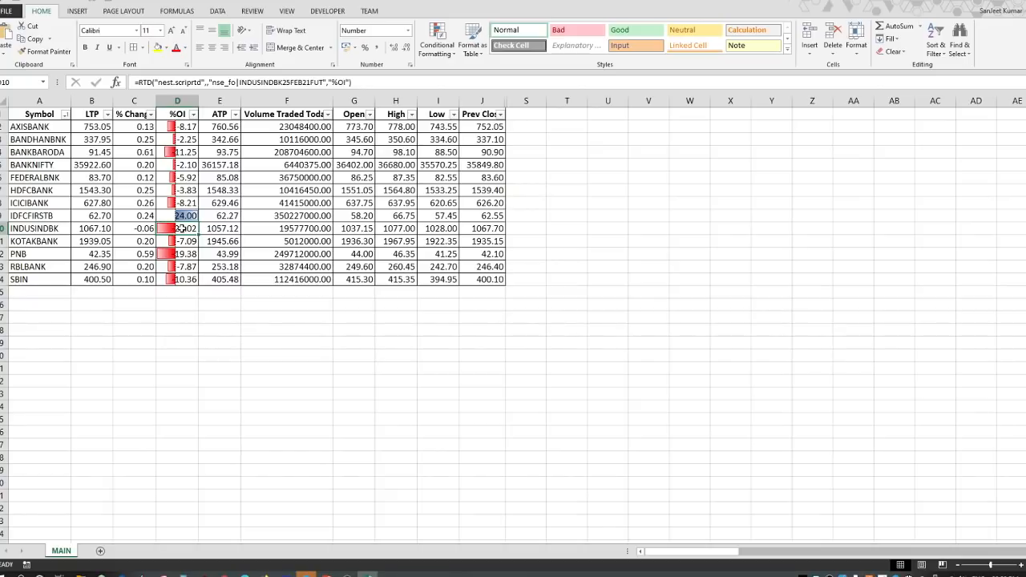
key(Up)
- Clear the conditional formatting rules from the %OI values of all symbols, AXISBANK through SBIN
drag(186, 127, 179, 279)
click(437, 42)
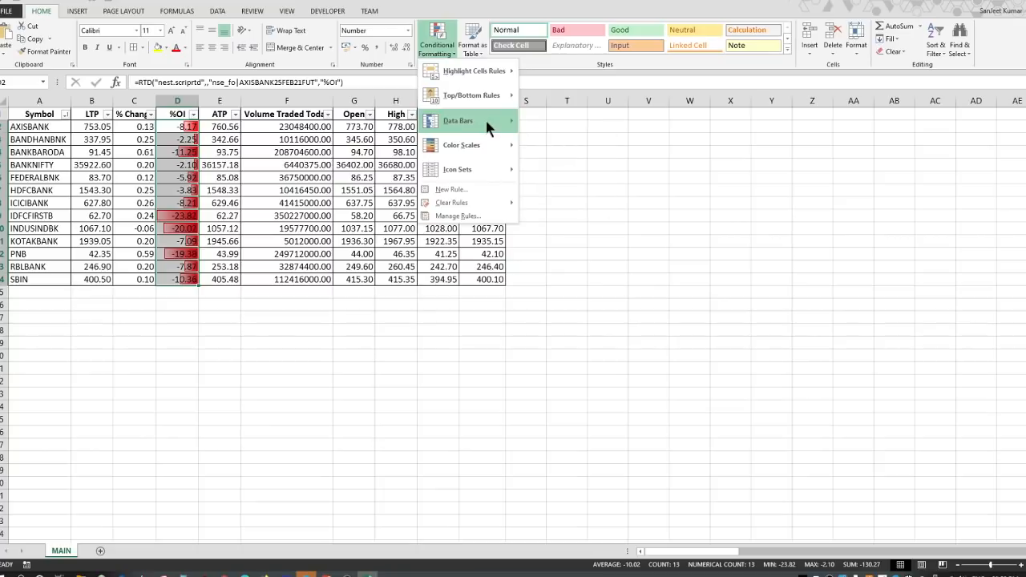
mouse_move(469, 202)
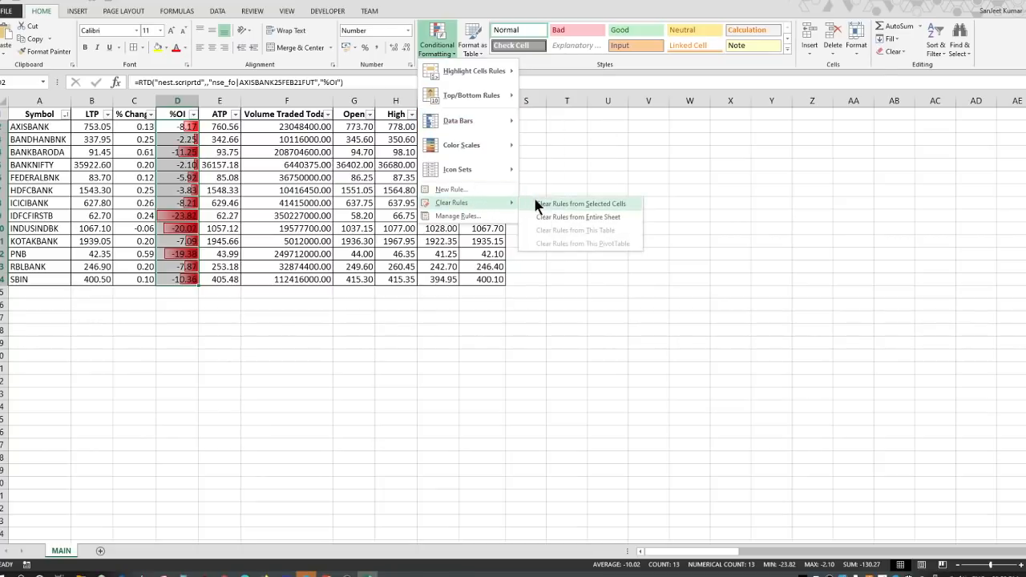
click(541, 204)
- Apply the Green - Yellow - Red color scale to the %OI values
click(437, 59)
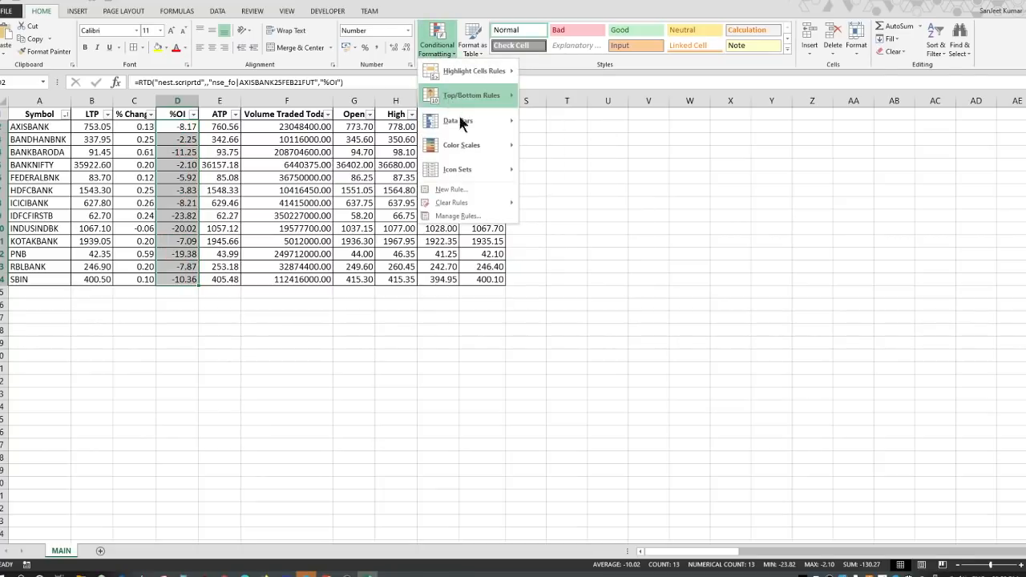
mouse_move(473, 145)
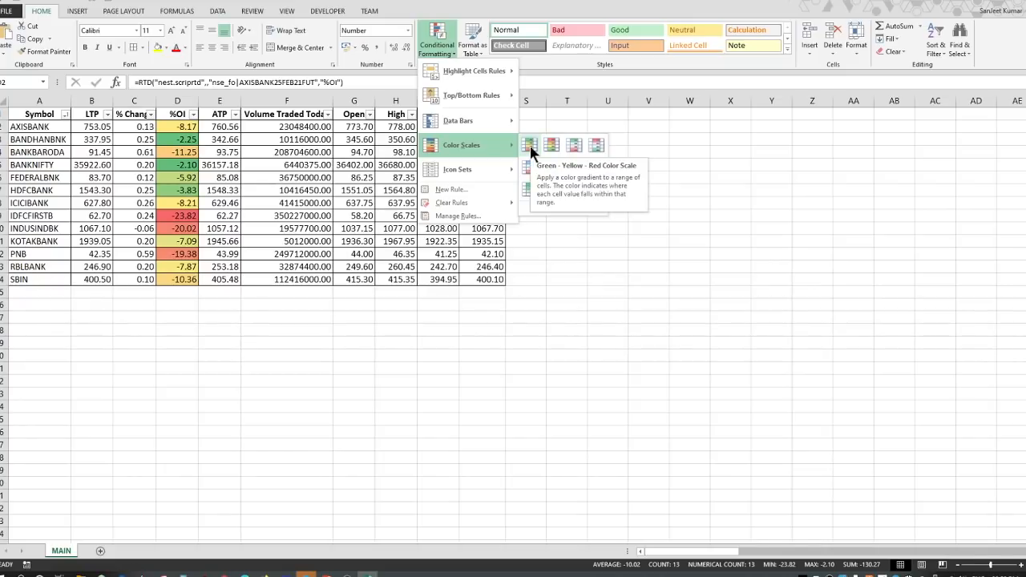
click(531, 148)
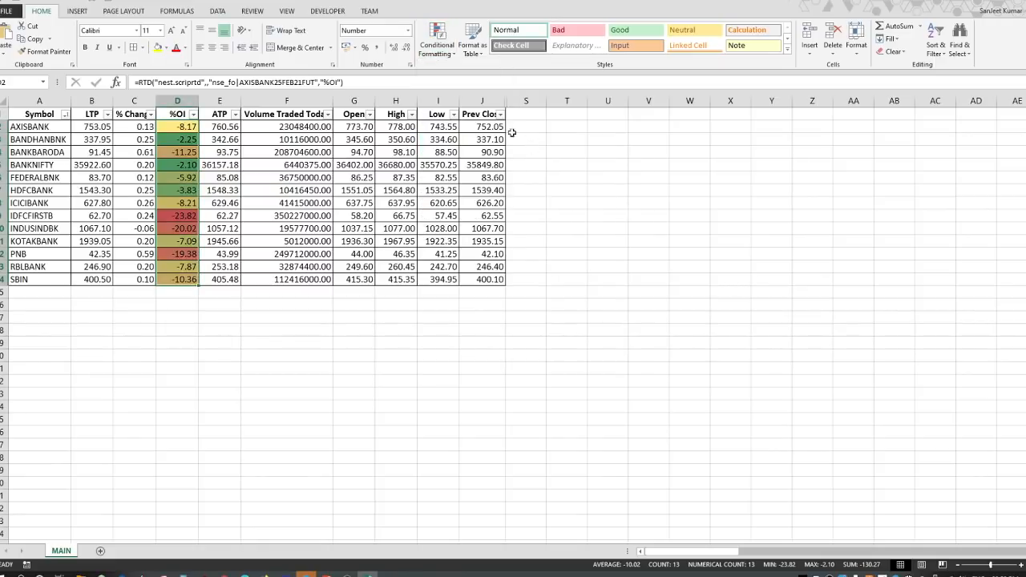
click(251, 221)
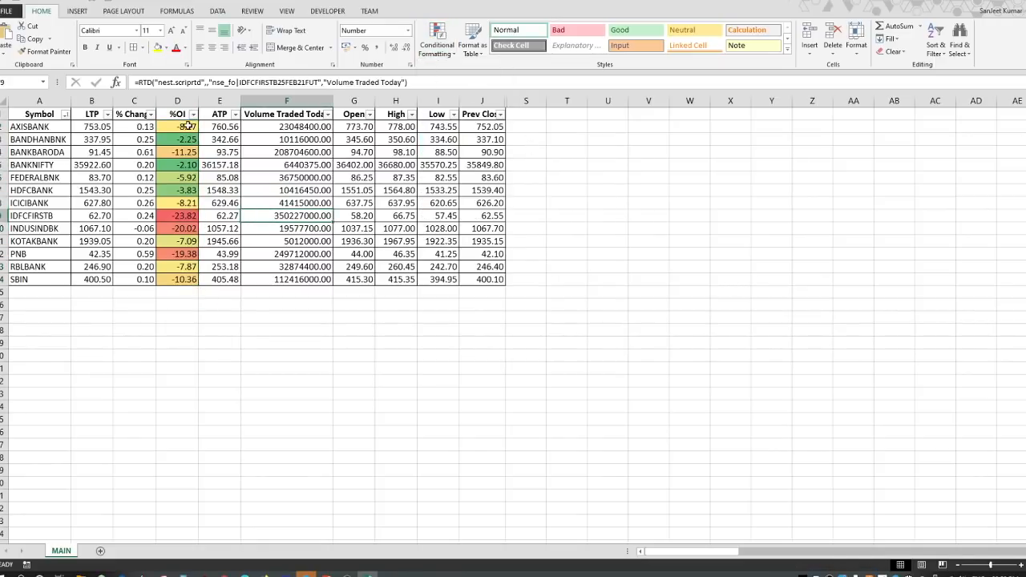
- Edit the %OI color scale rule so its midpoint percentile value is 0, and apply the change
drag(189, 126, 186, 281)
click(437, 42)
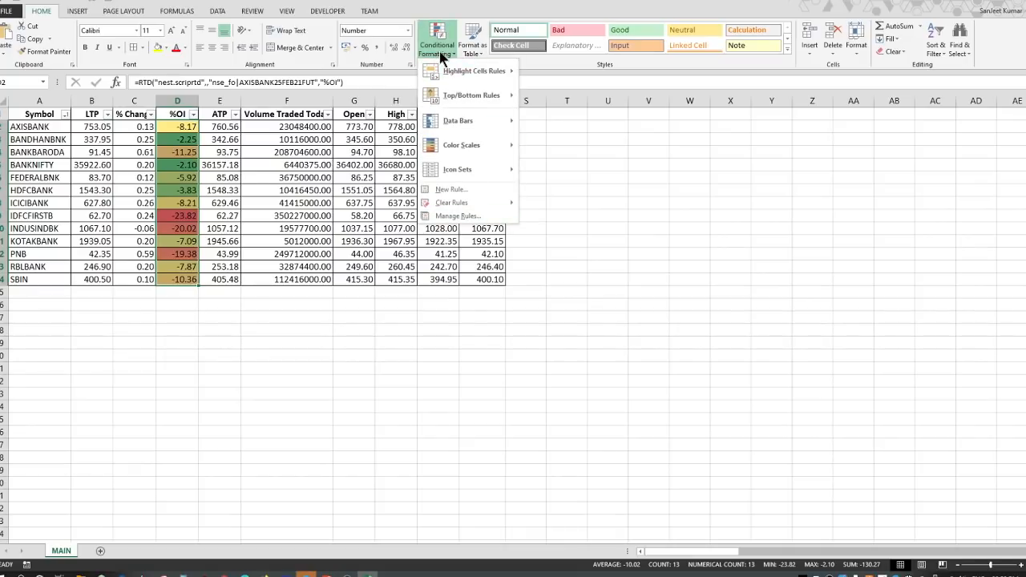
click(464, 217)
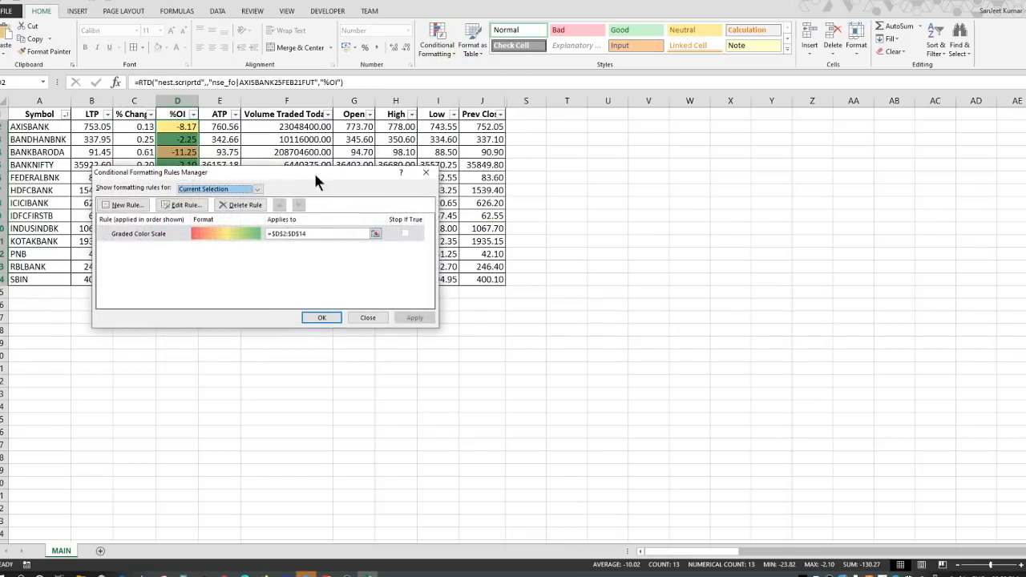
drag(311, 172, 592, 185)
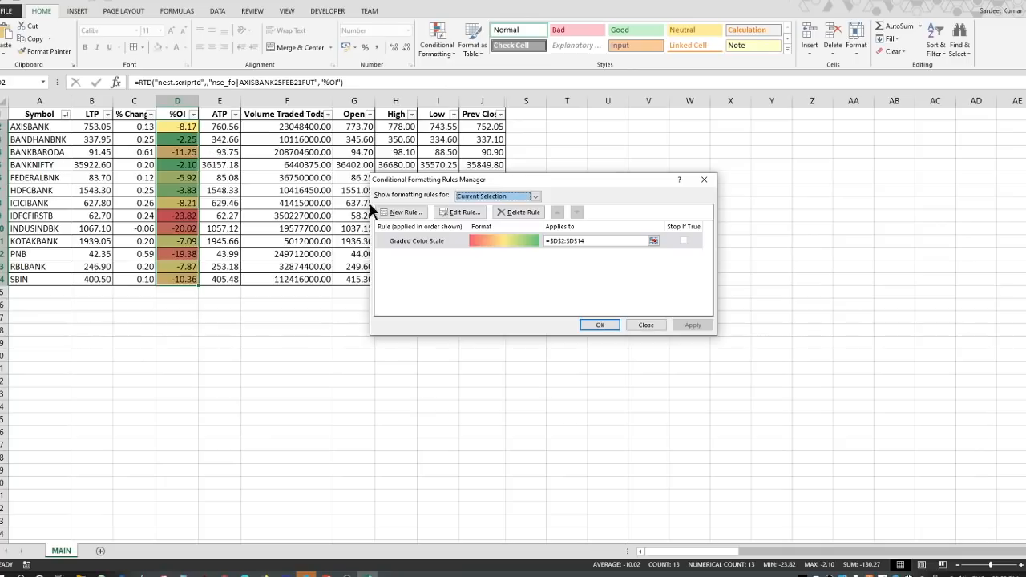
double_click(446, 240)
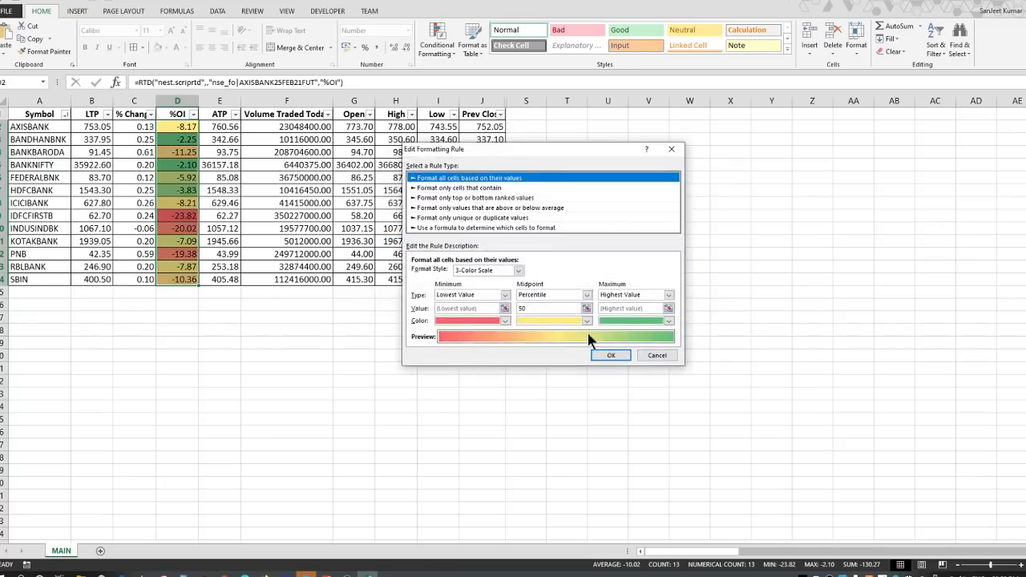
click(505, 310)
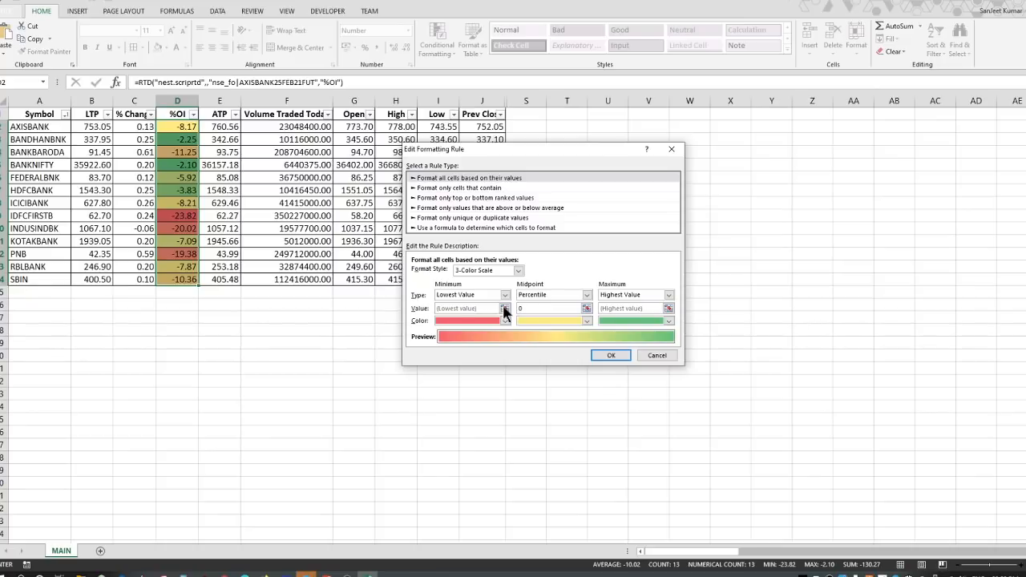
click(613, 352)
click(694, 325)
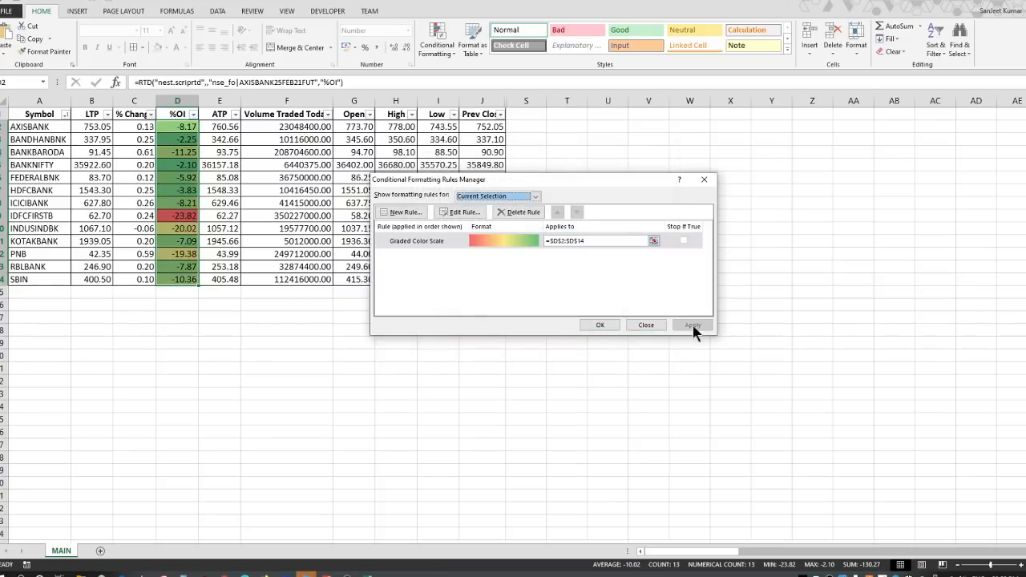
- Change the minimum, midpoint and maximum types of the %OI color scale rule to Number
double_click(433, 240)
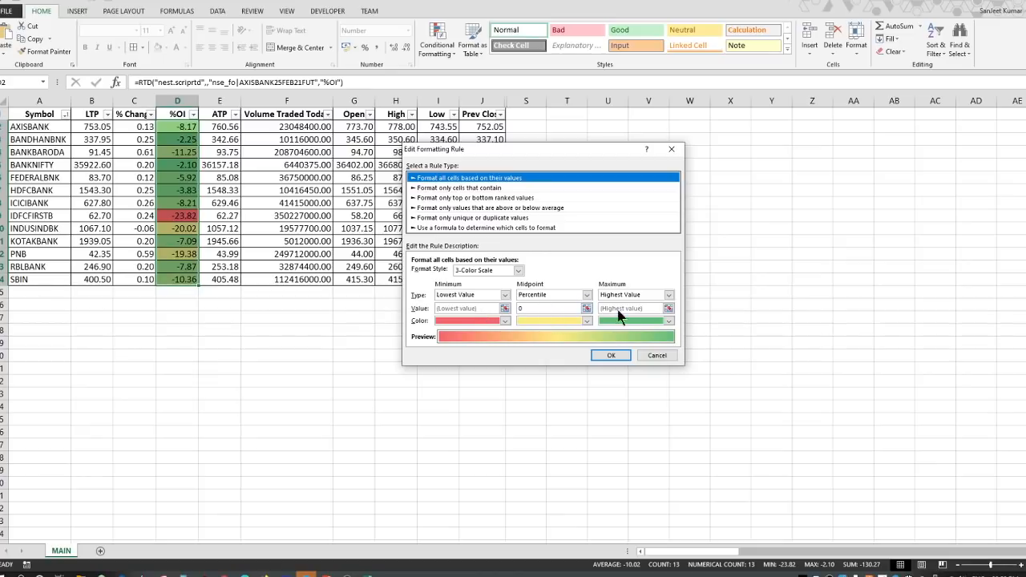
click(639, 298)
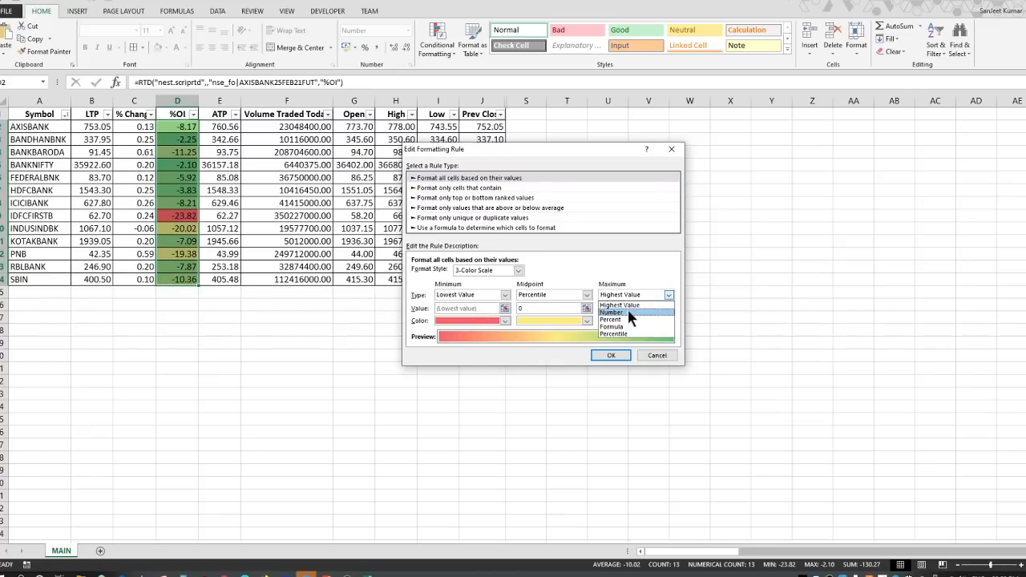
click(627, 308)
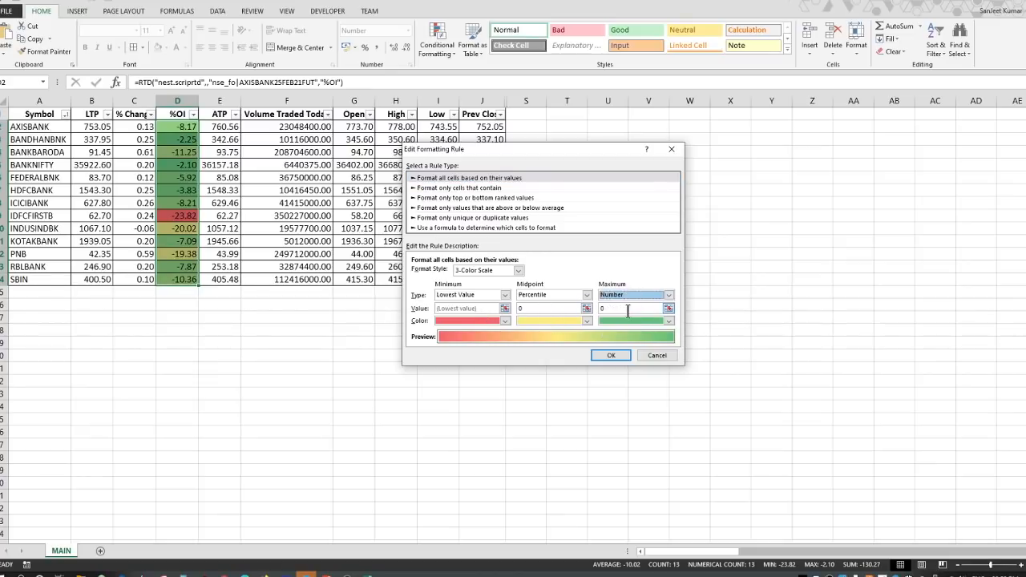
click(505, 295)
click(472, 313)
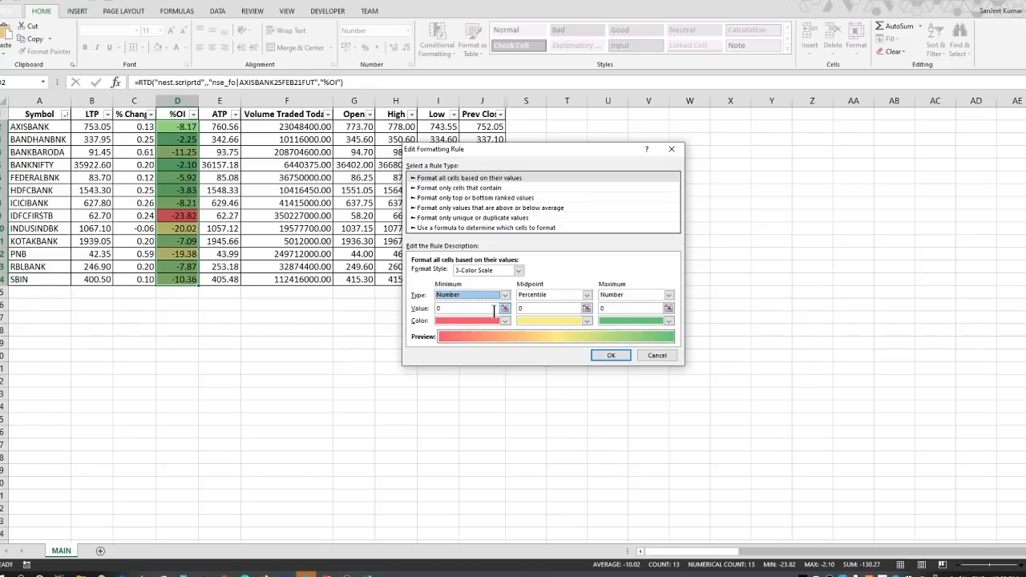
click(554, 294)
click(544, 305)
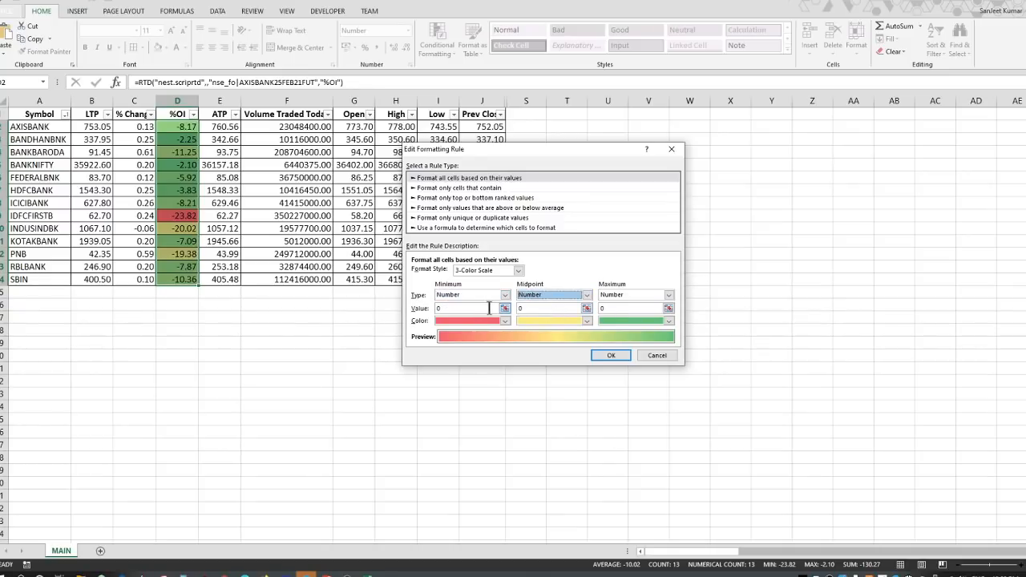
- Set the %OI color scale's minimum to -10 and maximum to 10 with the midpoint at 0, and apply the rule
click(566, 308)
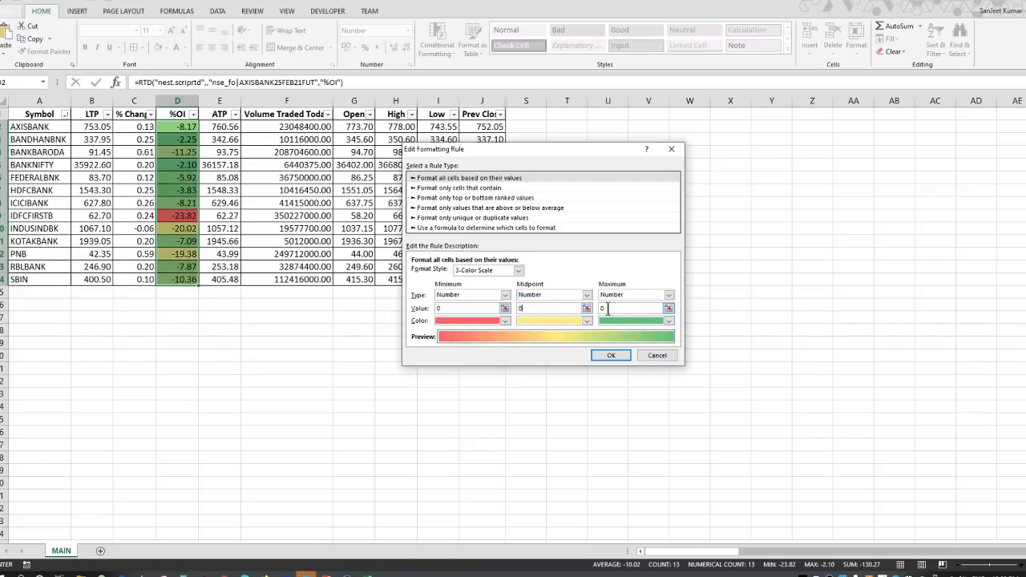
text(10)
drag(623, 310, 579, 308)
drag(451, 308, 410, 307)
text(-10)
click(611, 355)
click(692, 325)
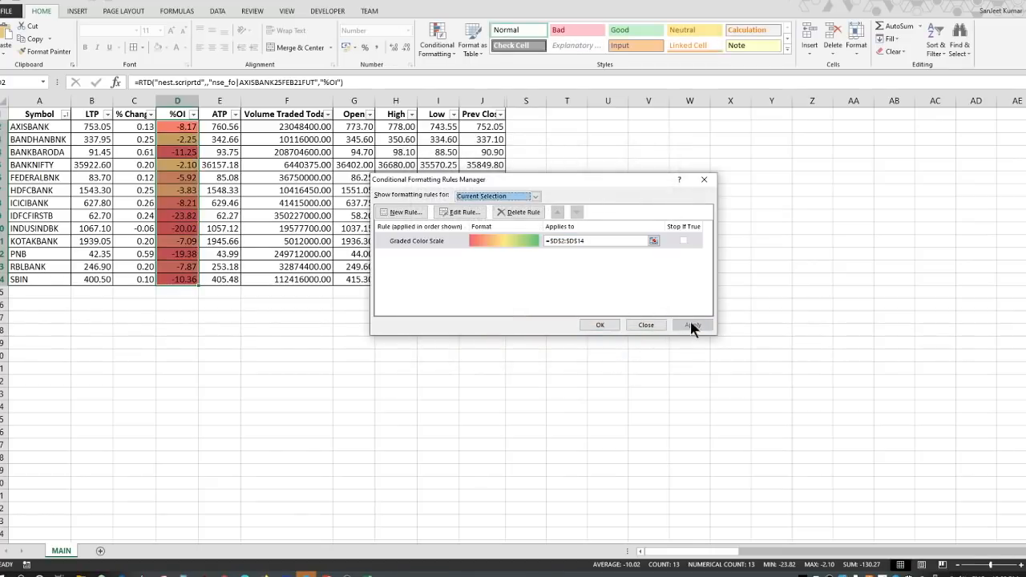
click(611, 324)
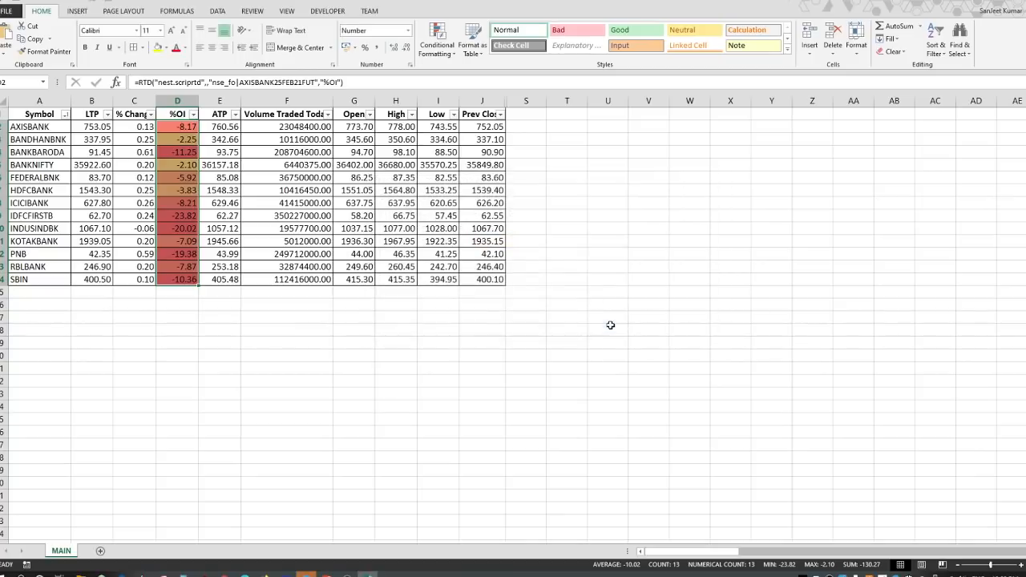
click(252, 305)
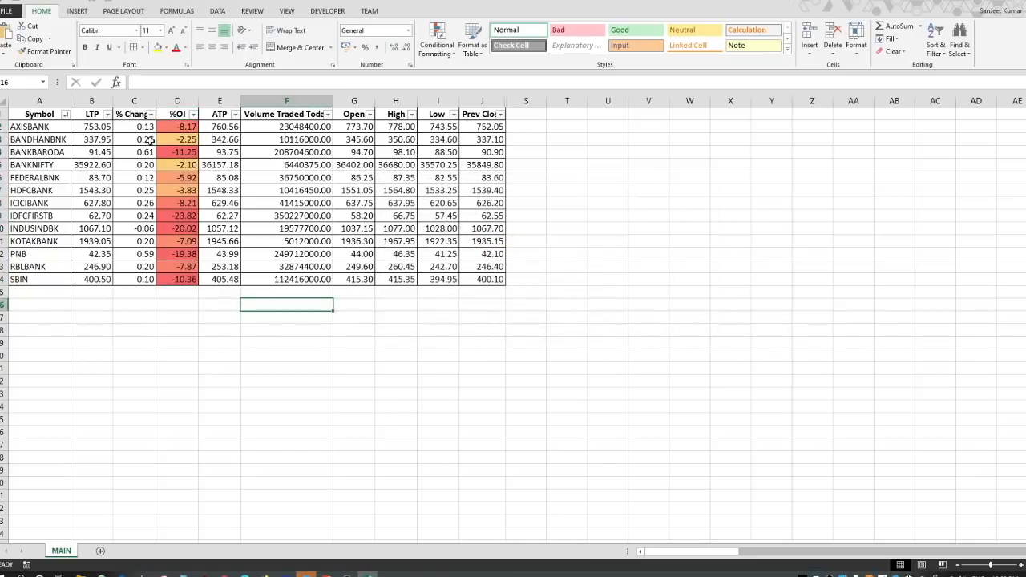
- Apply green gradient data bars to the % Change values of all symbols
drag(143, 125, 139, 279)
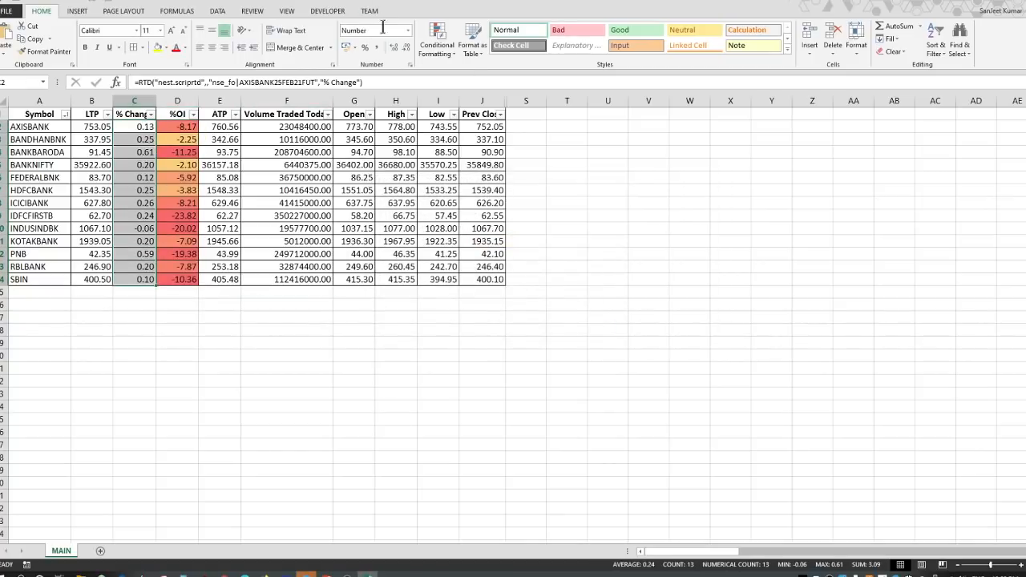
click(438, 48)
mouse_move(469, 137)
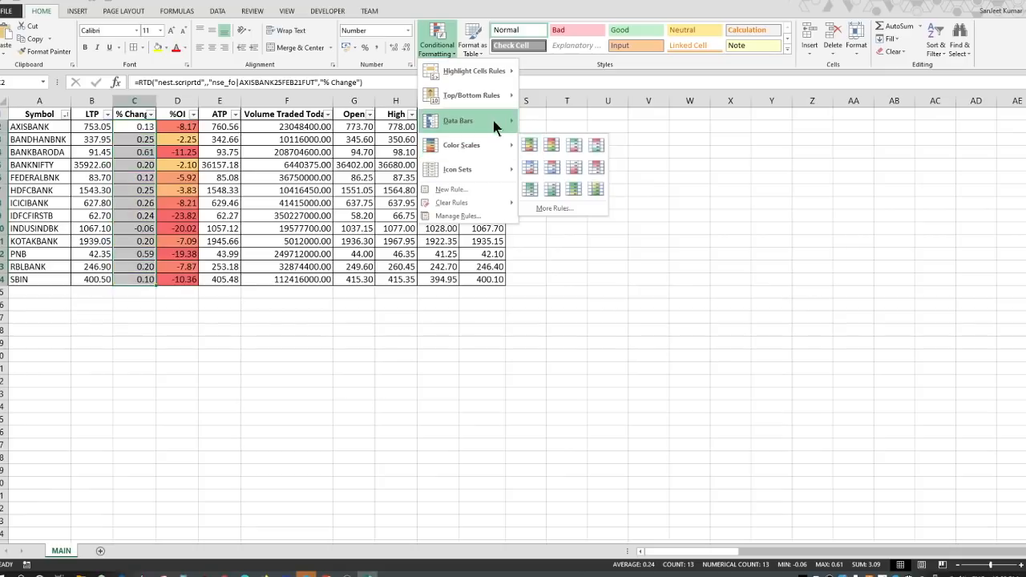
mouse_move(498, 122)
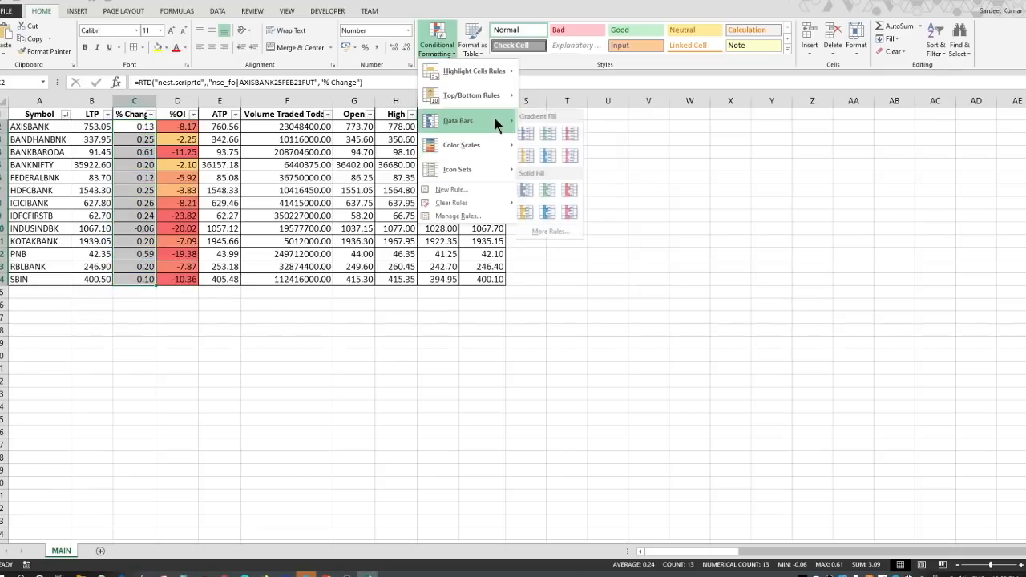
click(556, 138)
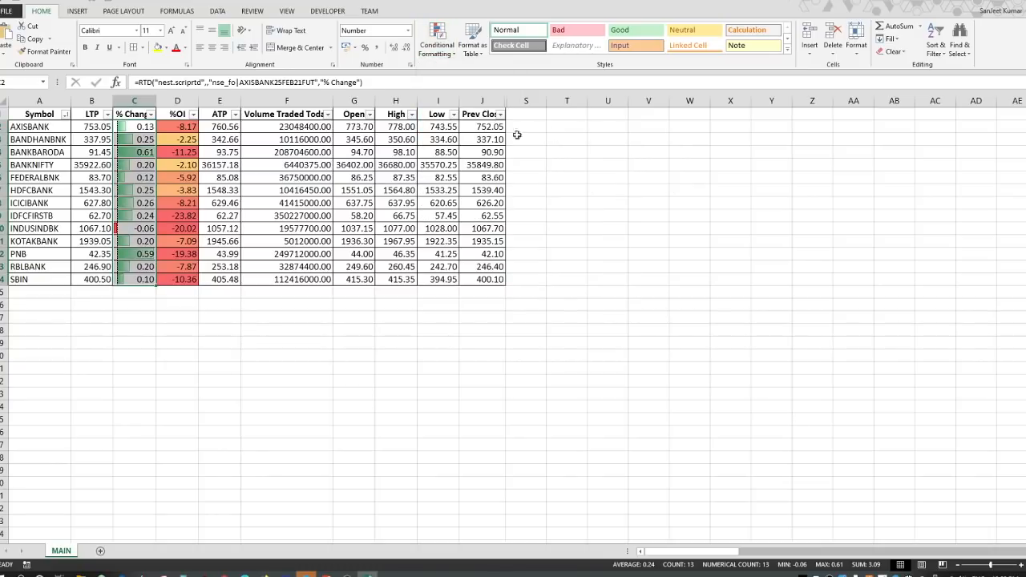
click(176, 194)
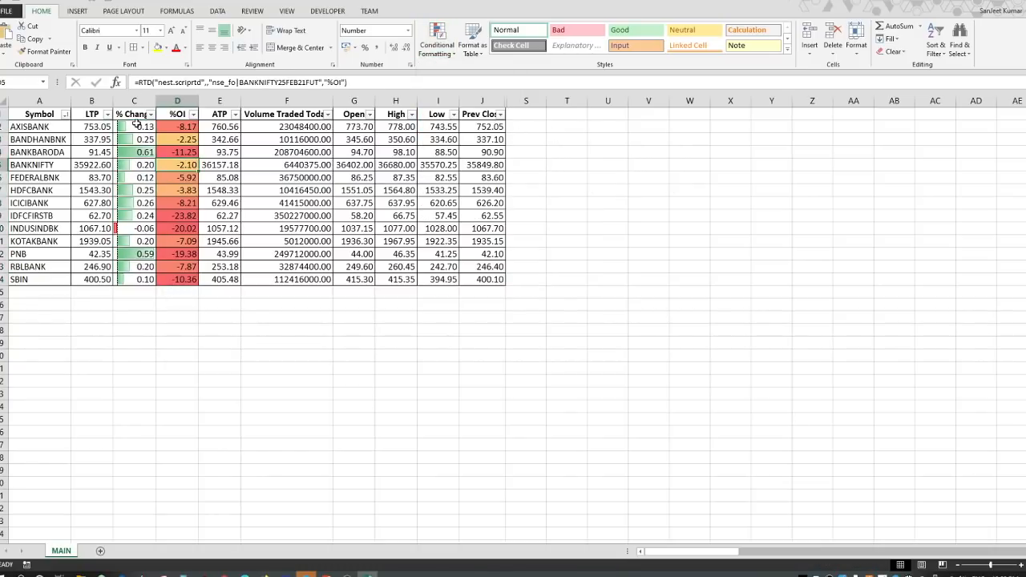
- Preview the color scales and directional arrow icon sets on the % Change and %OI values without applying one
drag(138, 126, 140, 280)
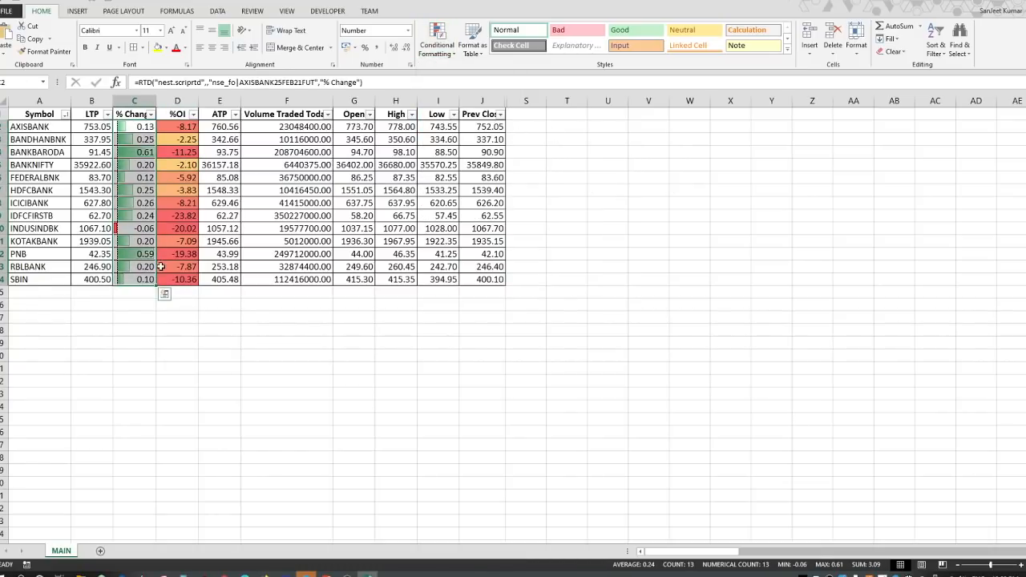
scroll(161, 266, up, 2)
drag(676, 555, 622, 565)
scroll(124, 372, up, 1)
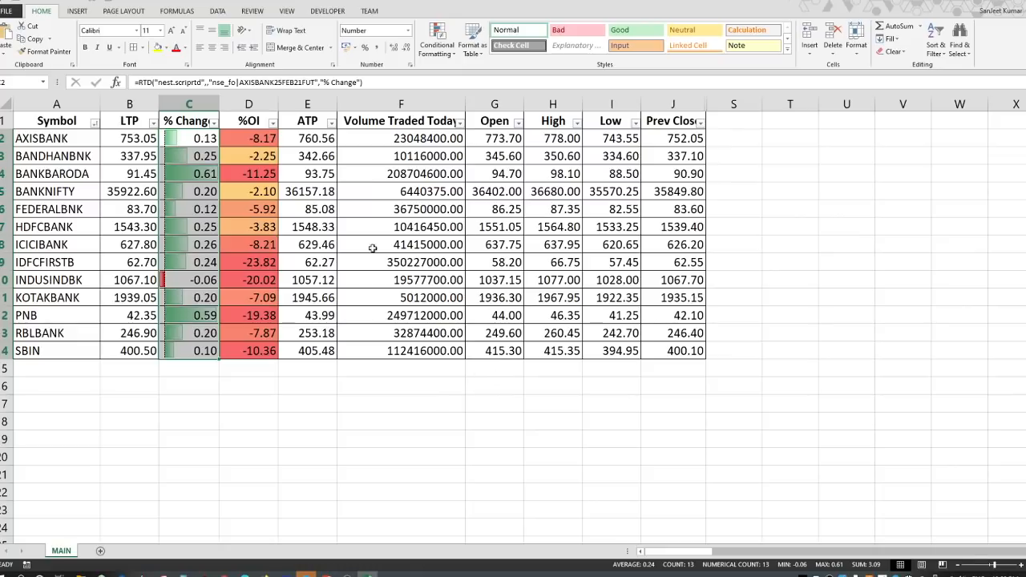
drag(199, 138, 248, 350)
click(441, 48)
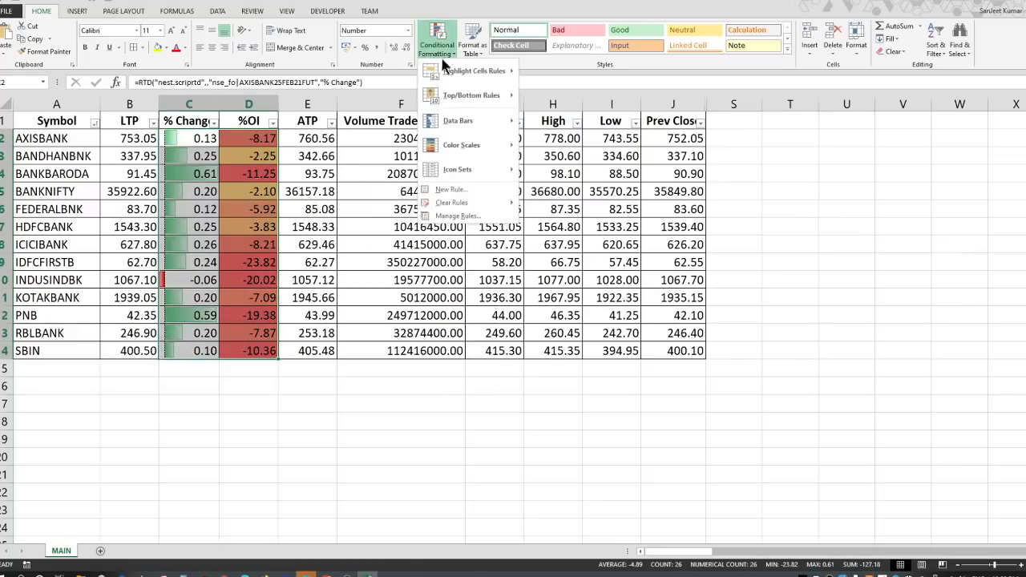
mouse_move(472, 124)
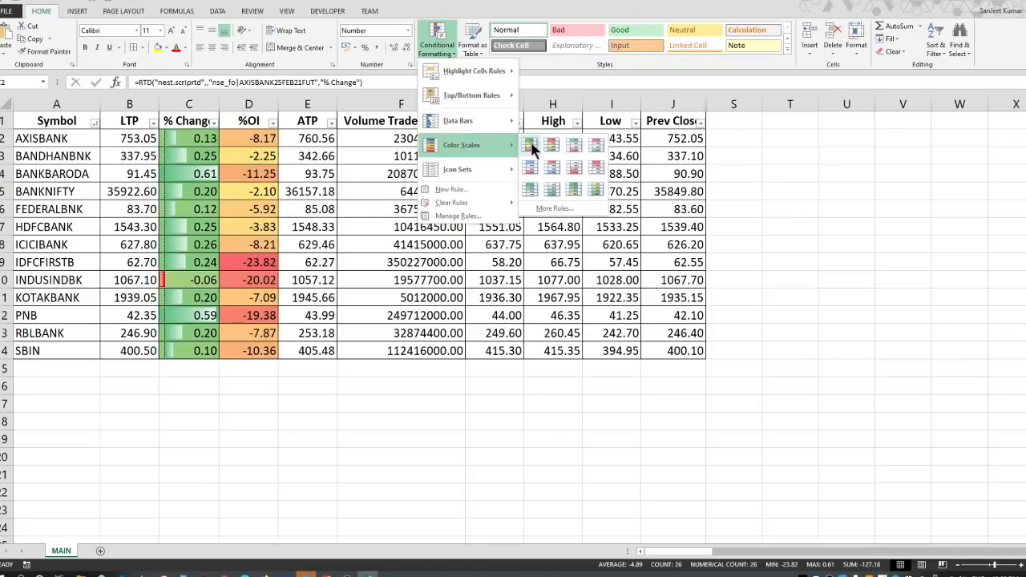
mouse_move(488, 170)
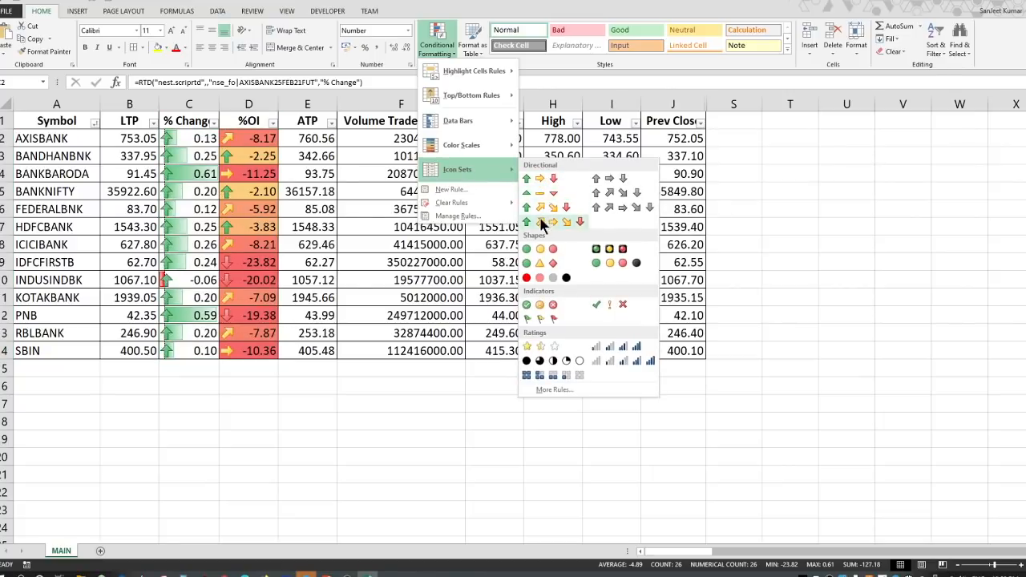
click(275, 182)
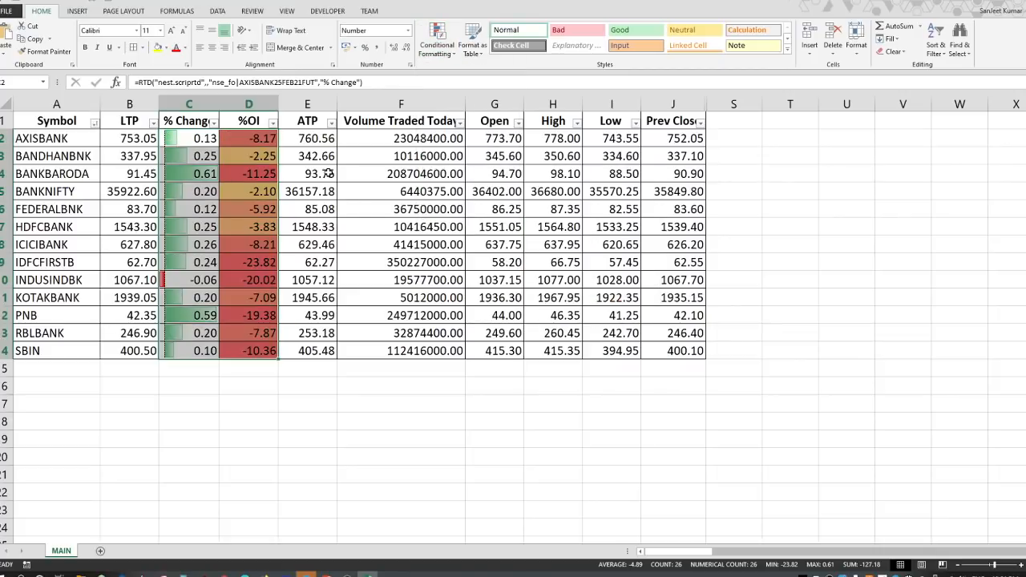
- Look at the Clear Rules options for the %OI values' conditional formatting without applying any
click(327, 172)
drag(250, 138, 270, 354)
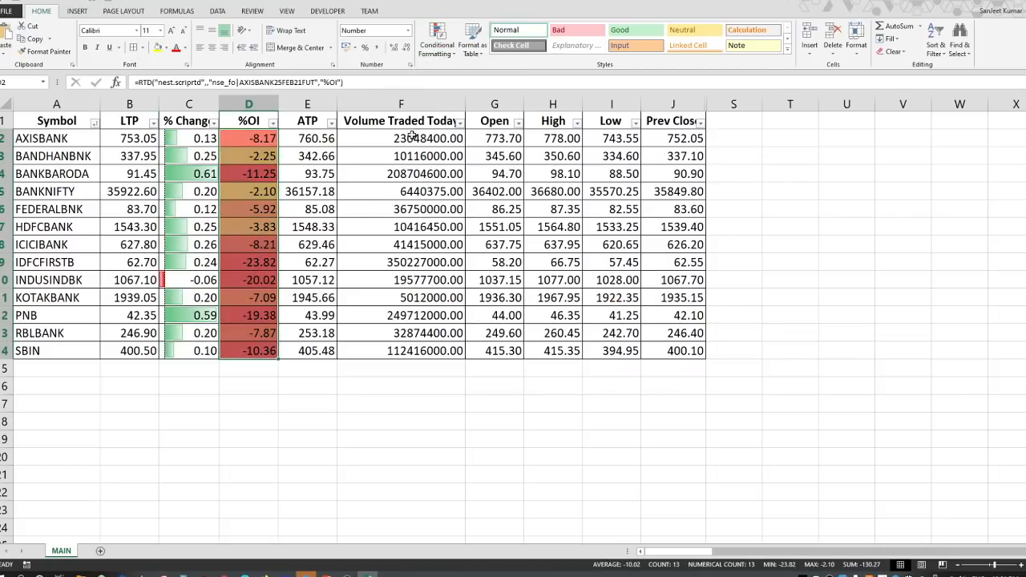
click(437, 44)
mouse_move(479, 175)
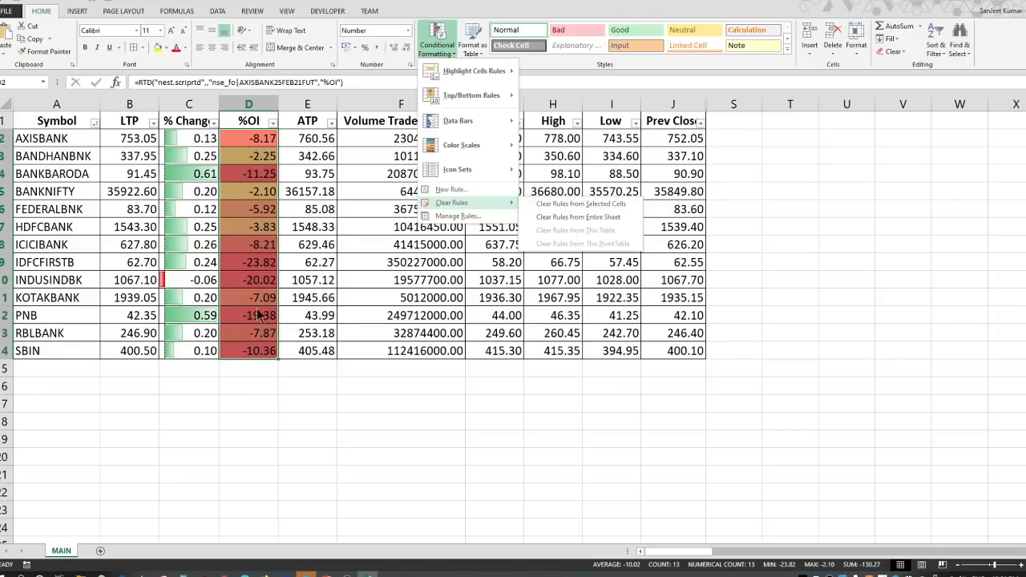
click(258, 151)
click(252, 154)
drag(251, 220, 255, 350)
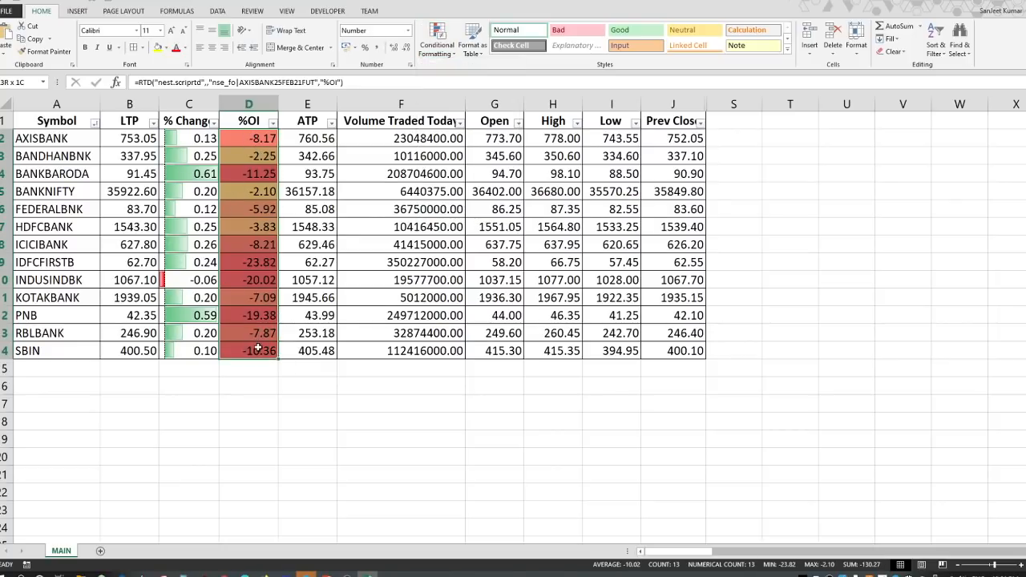
click(434, 53)
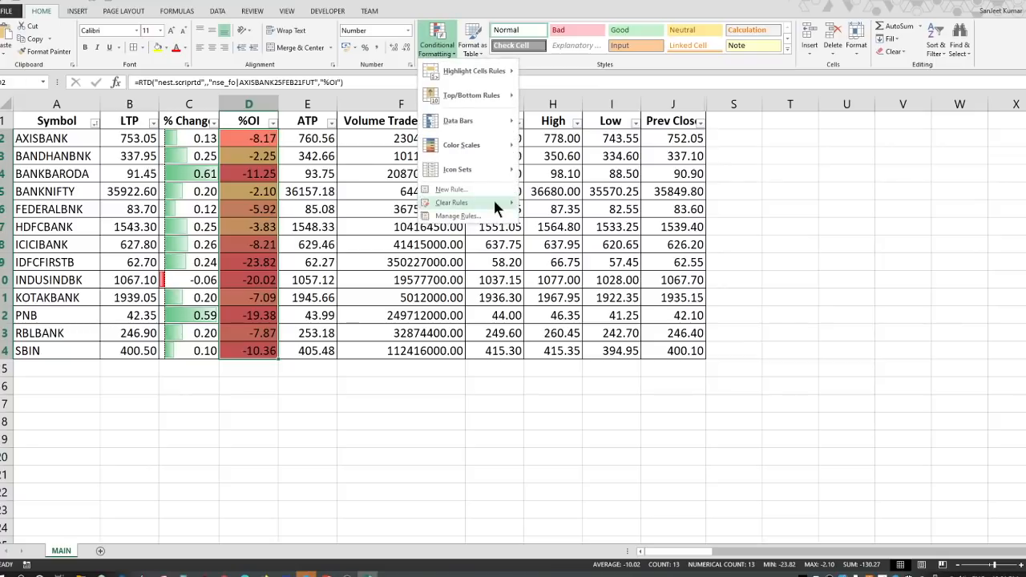
click(319, 324)
click(320, 322)
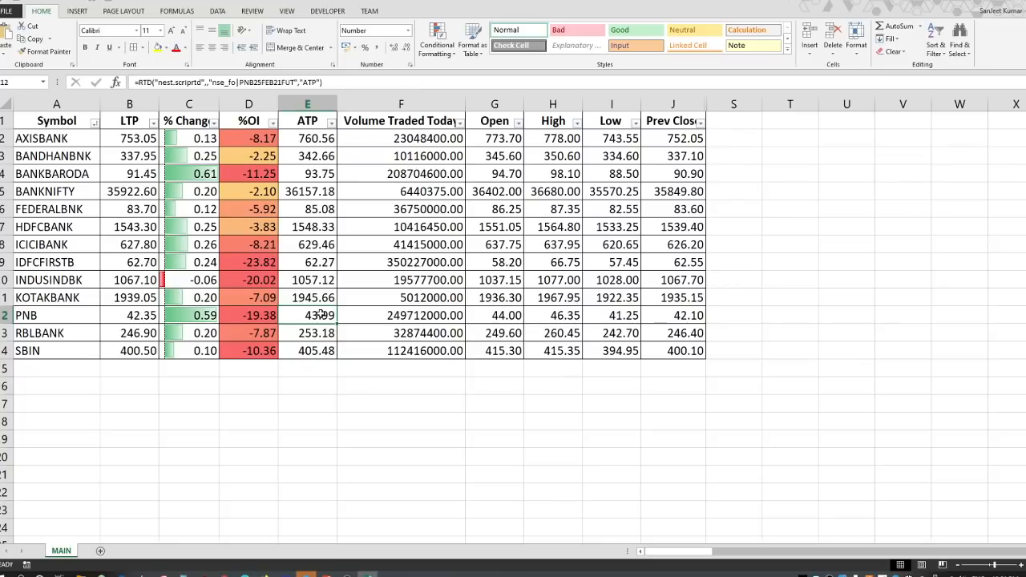
drag(733, 136, 805, 265)
drag(680, 138, 683, 350)
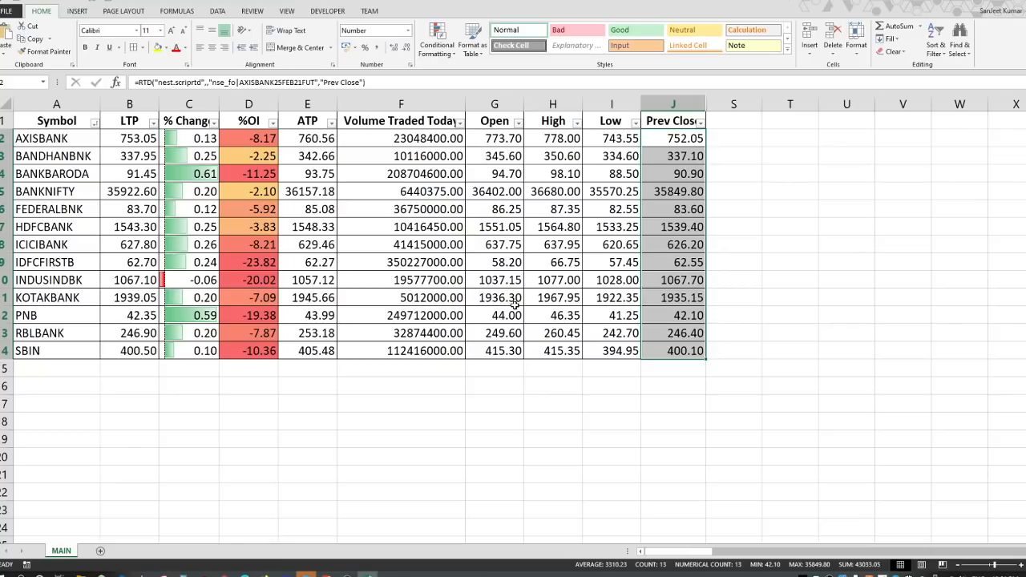
click(635, 389)
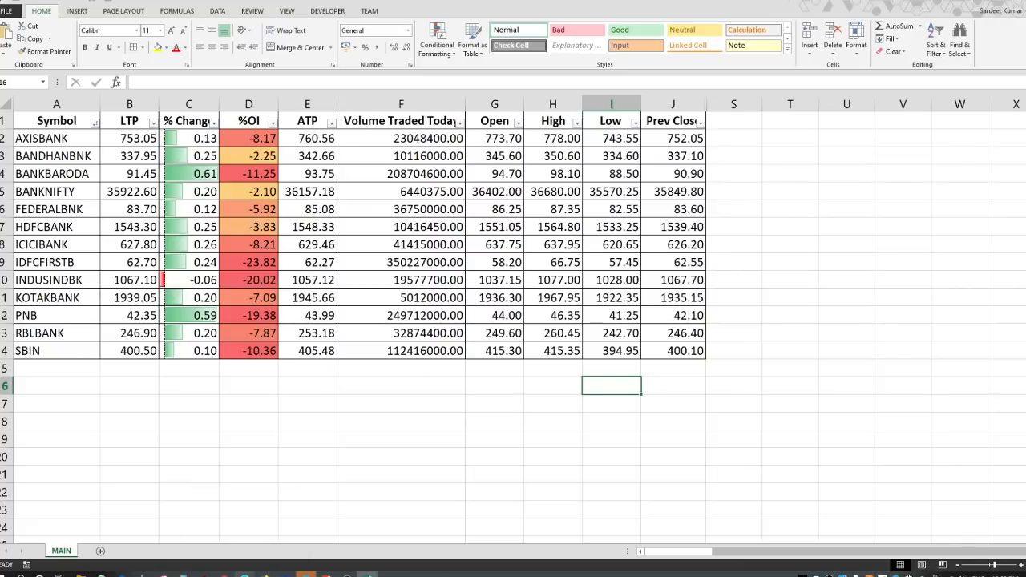
- Switch to the iCharts Screener (EOD) page in the browser, export its stock indicator data as CSV and open the downloaded file
click(245, 574)
click(71, 2)
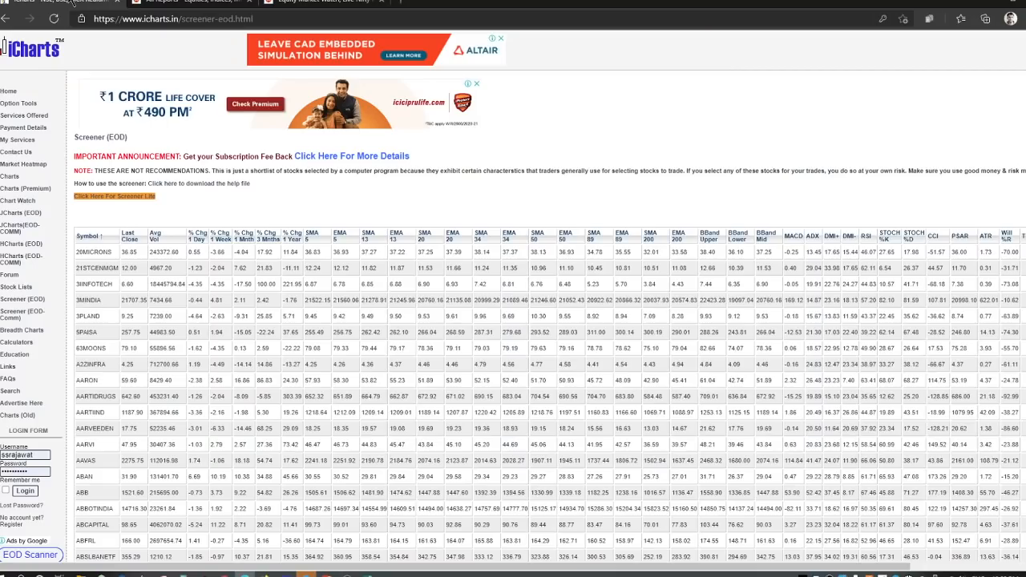
scroll(711, 414, down, 2)
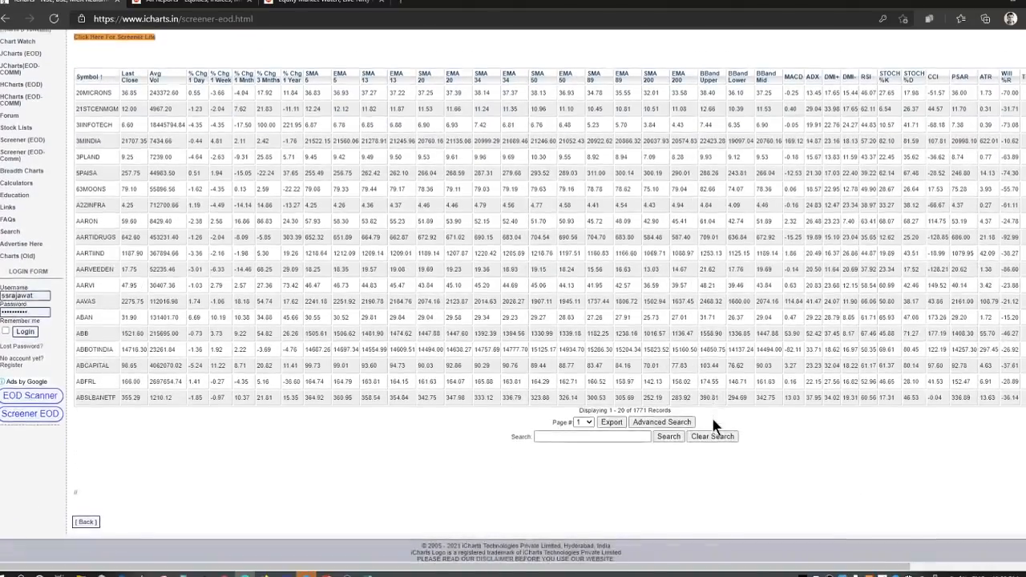
scroll(642, 393, up, 2)
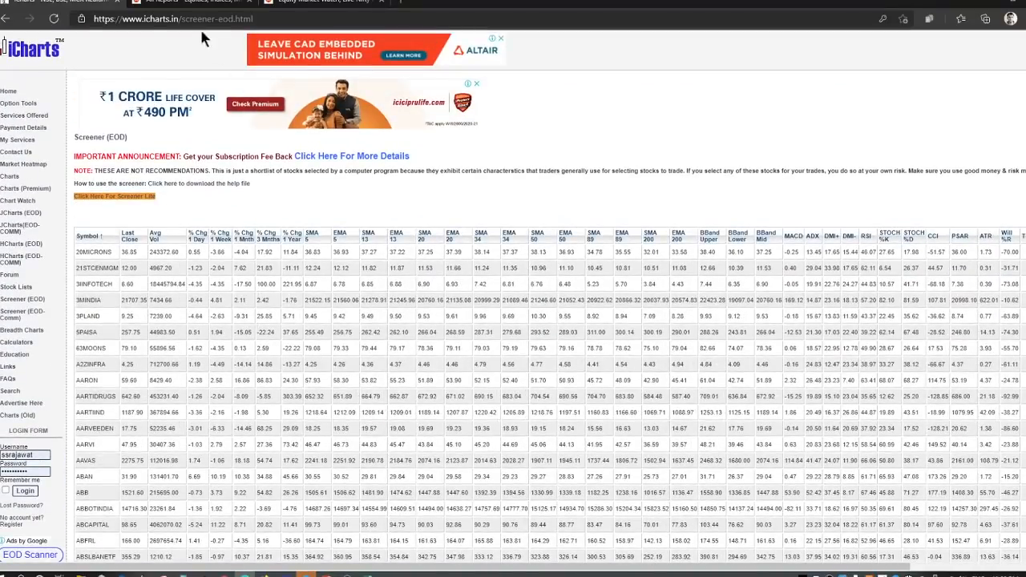
click(108, 19)
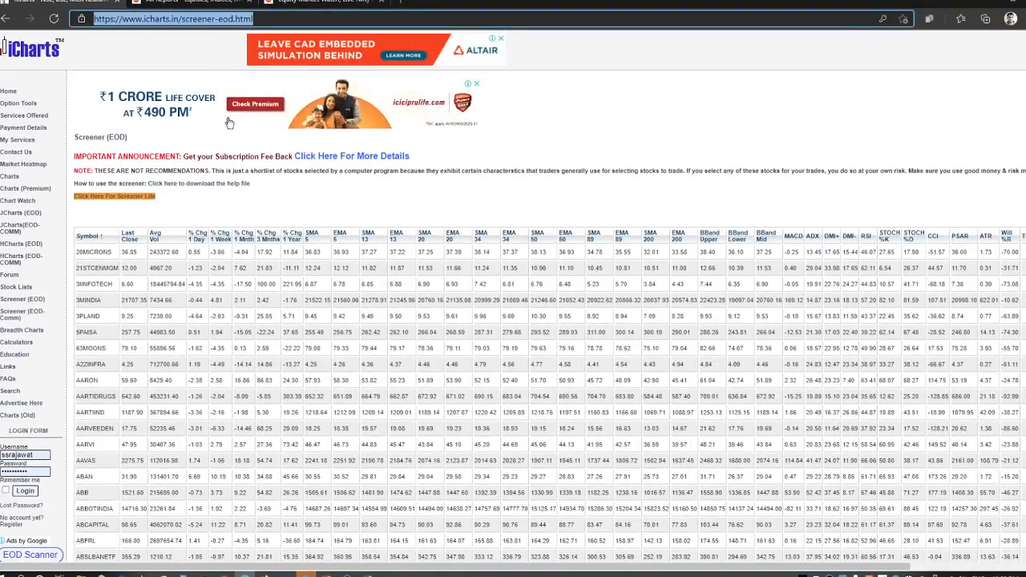
click(267, 234)
scroll(267, 234, down, 3)
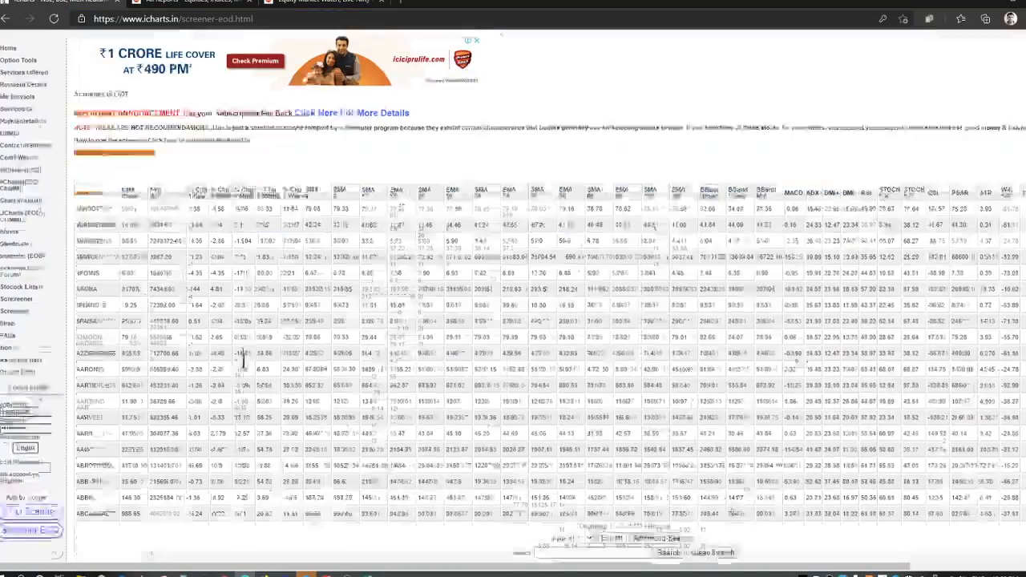
scroll(161, 321, up, 3)
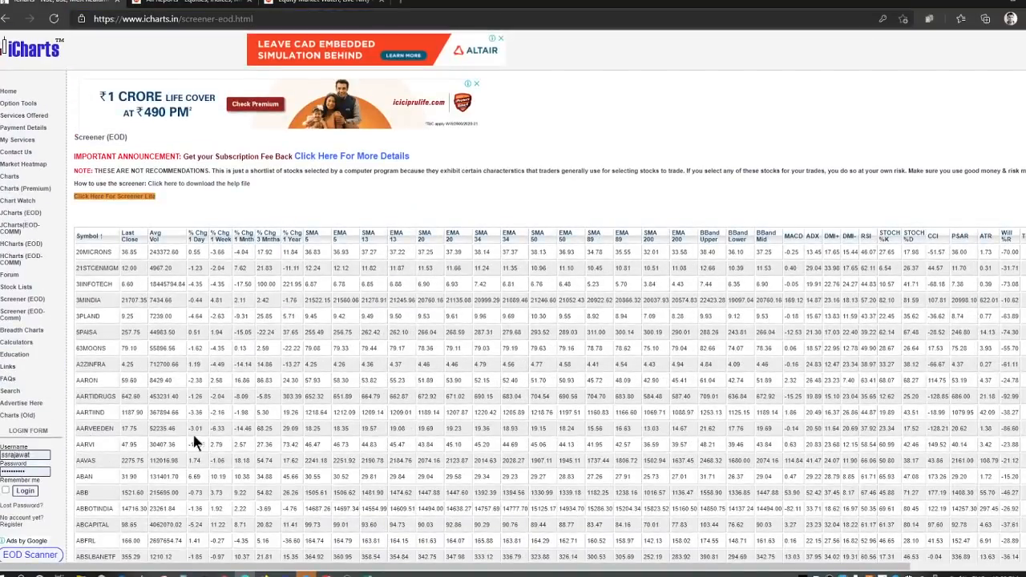
scroll(193, 439, down, 3)
click(611, 388)
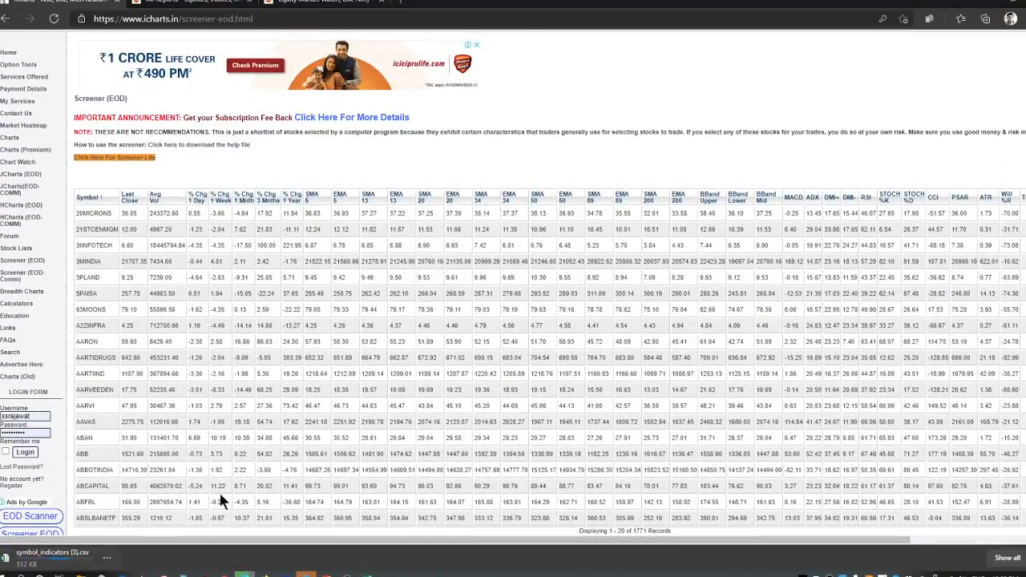
click(52, 557)
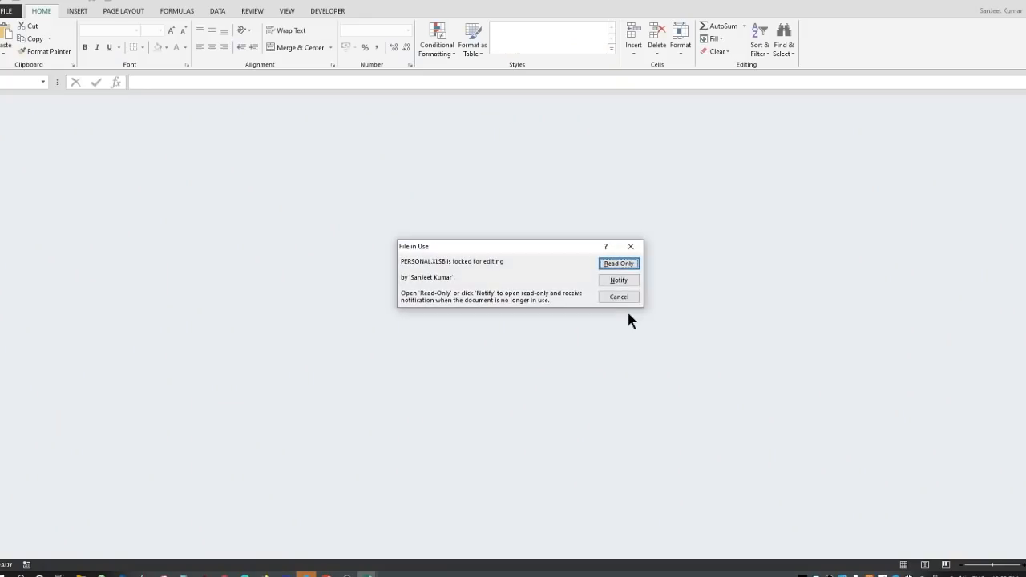
- Dismiss the PERSONAL.XLSB file-in-use prompt and close Document Recovery, choosing to remove the recovered files
click(630, 246)
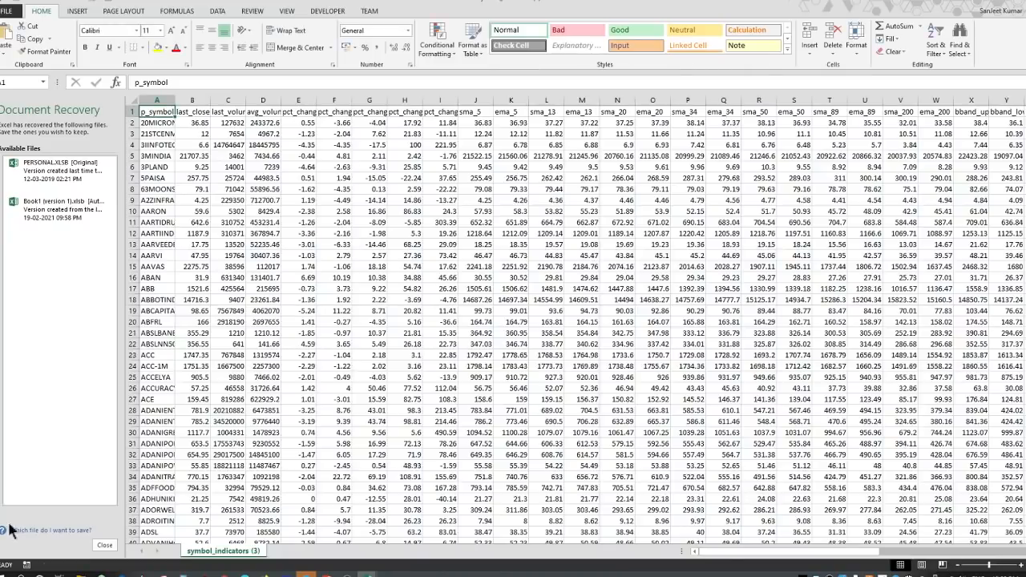
click(104, 546)
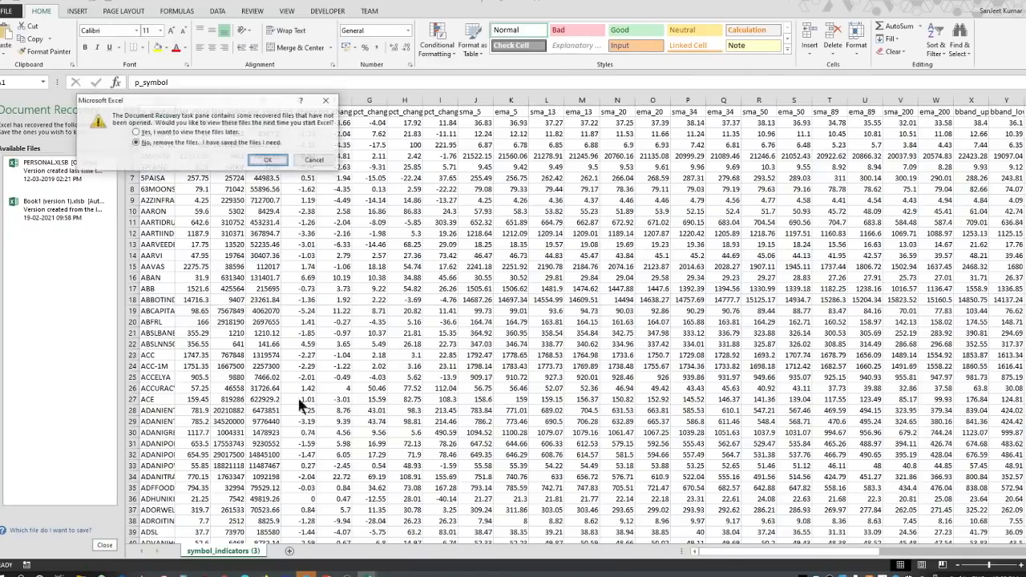
click(273, 160)
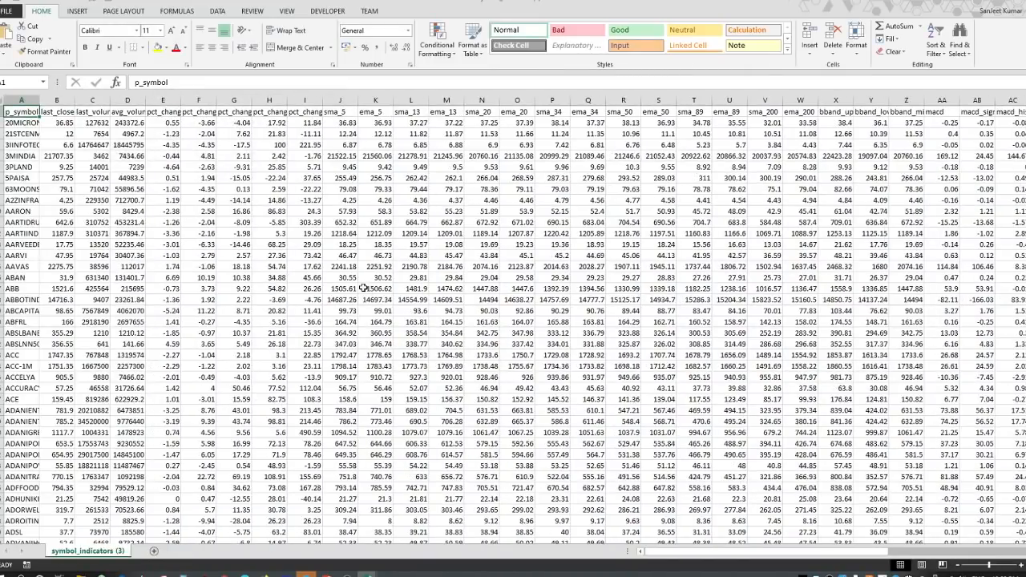
- Copy the whole symbol_indicators (3) table from its header row to the last record and return to the workbook containing MAIN
key(ctrl+shift+End)
key(ctrl+c)
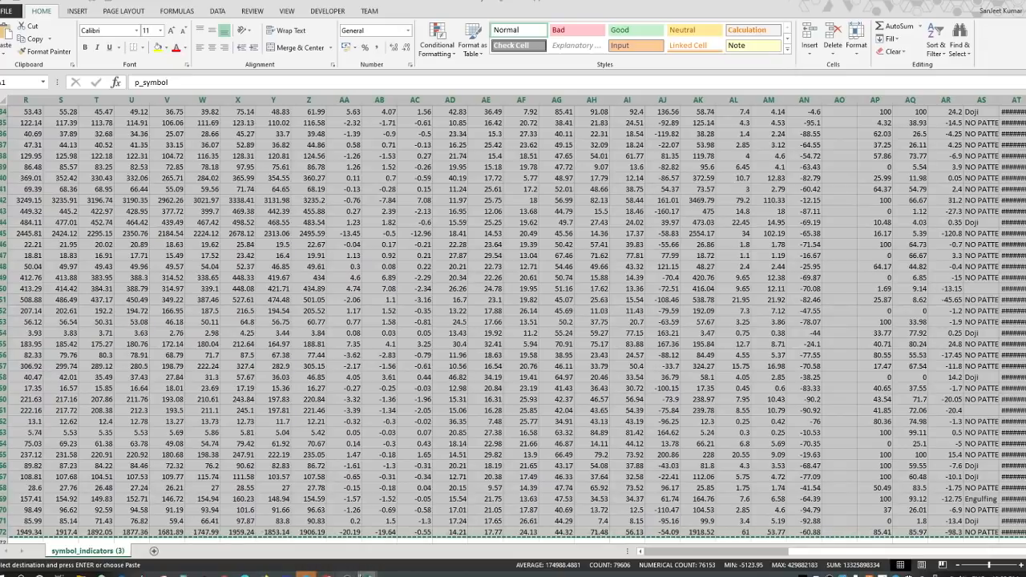
mouse_move(367, 574)
click(312, 535)
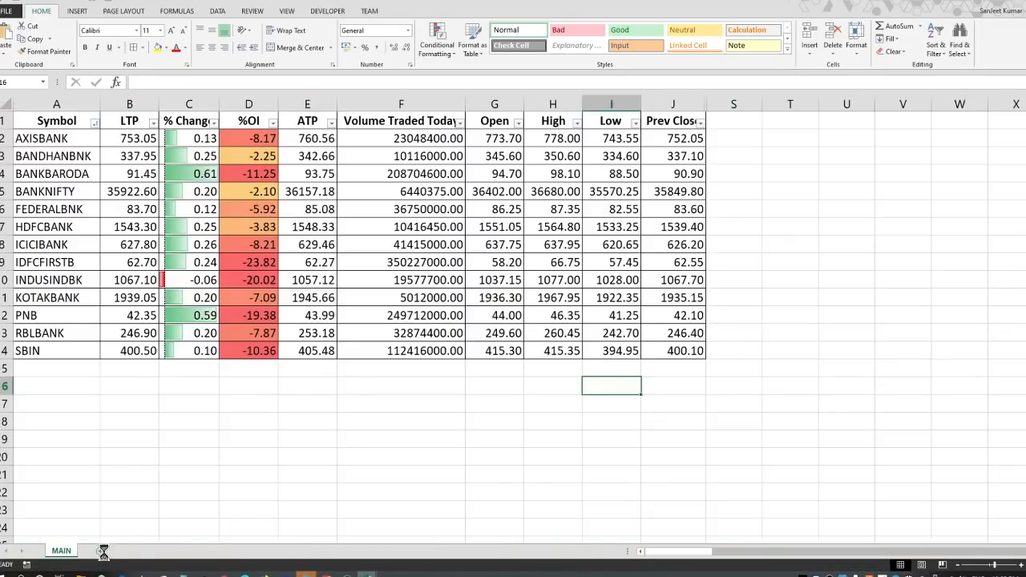
- Add a new sheet after MAIN and name it INDICATORS
click(103, 552)
double_click(102, 553)
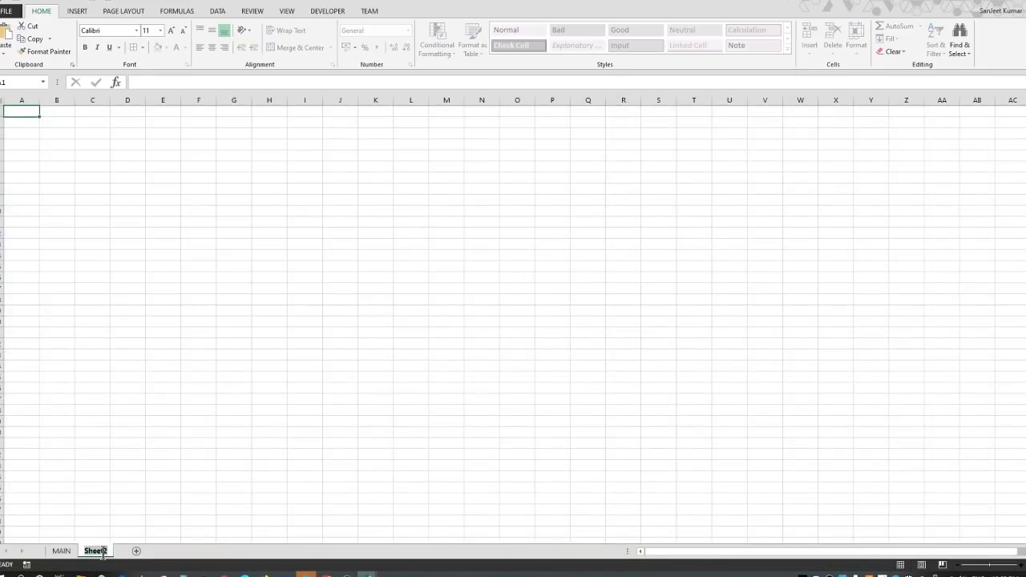
text(IND)
key(BackSpace)
key(BackSpace)
key(BackSpace)
text(INDICATORS)
key(Return)
- Paste the copied screener data into the INDICATORS sheet from A1 and autofit the width of all columns
key(ctrl+v)
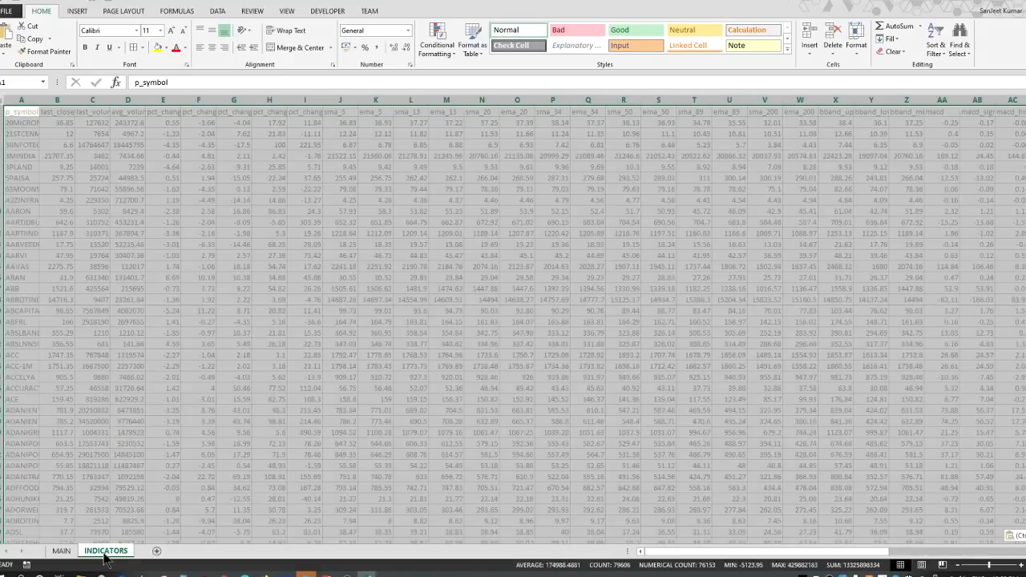
click(231, 296)
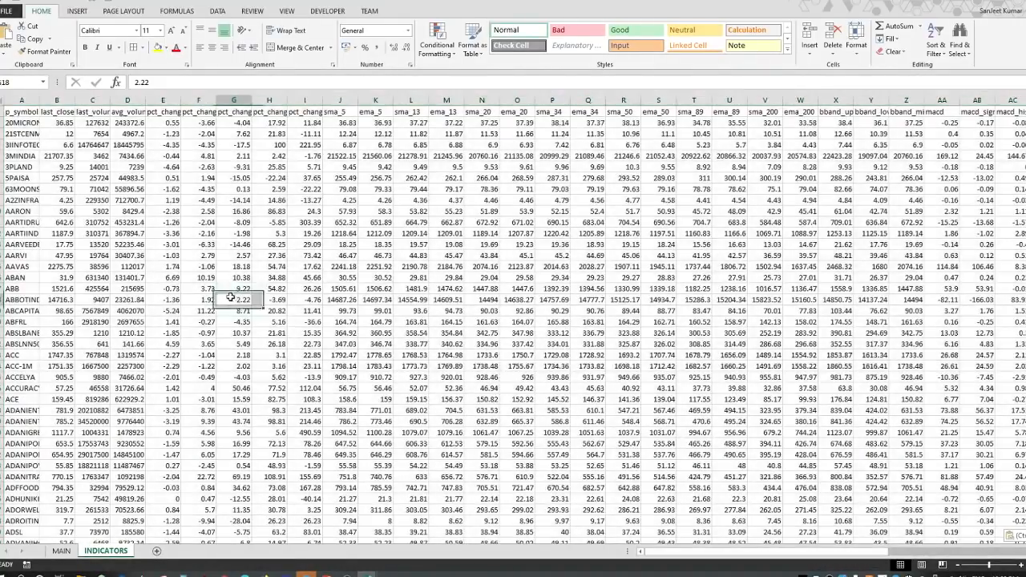
click(5, 101)
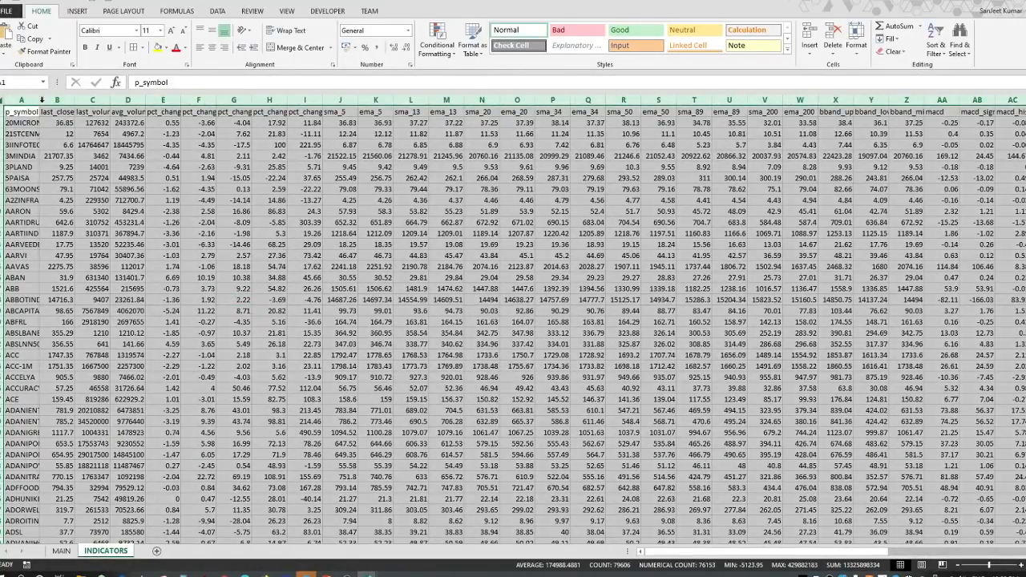
double_click(44, 101)
click(96, 187)
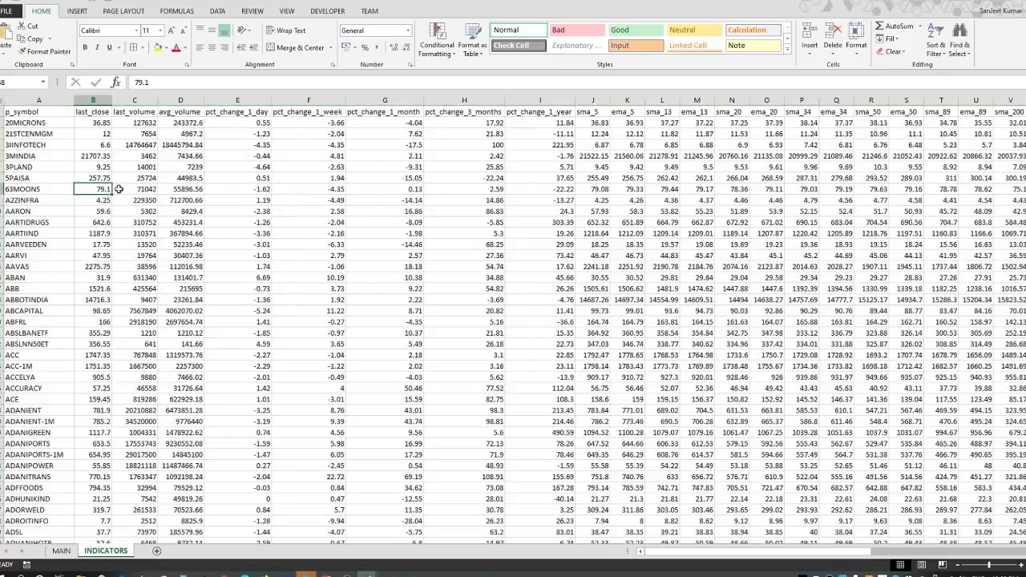
- Review the average volume header and the percentage change headers from 1 day to 1 year in INDICATORS
click(185, 114)
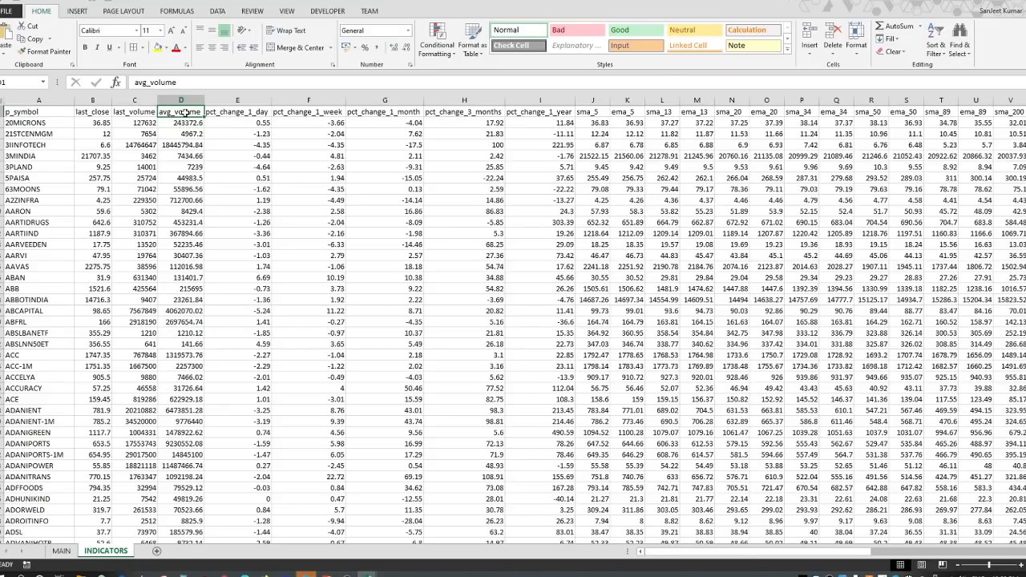
click(254, 114)
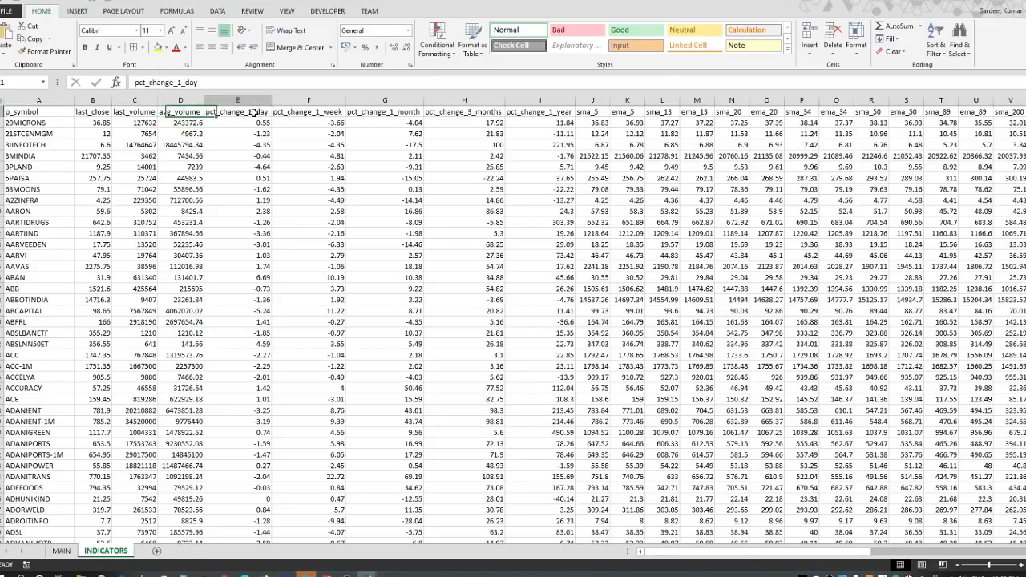
click(323, 112)
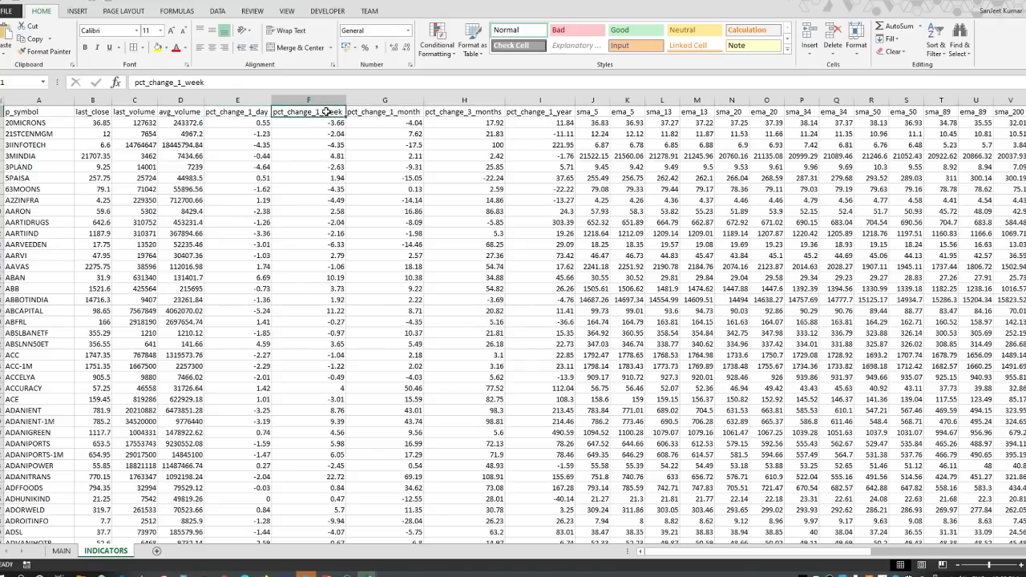
click(390, 113)
click(454, 112)
click(534, 113)
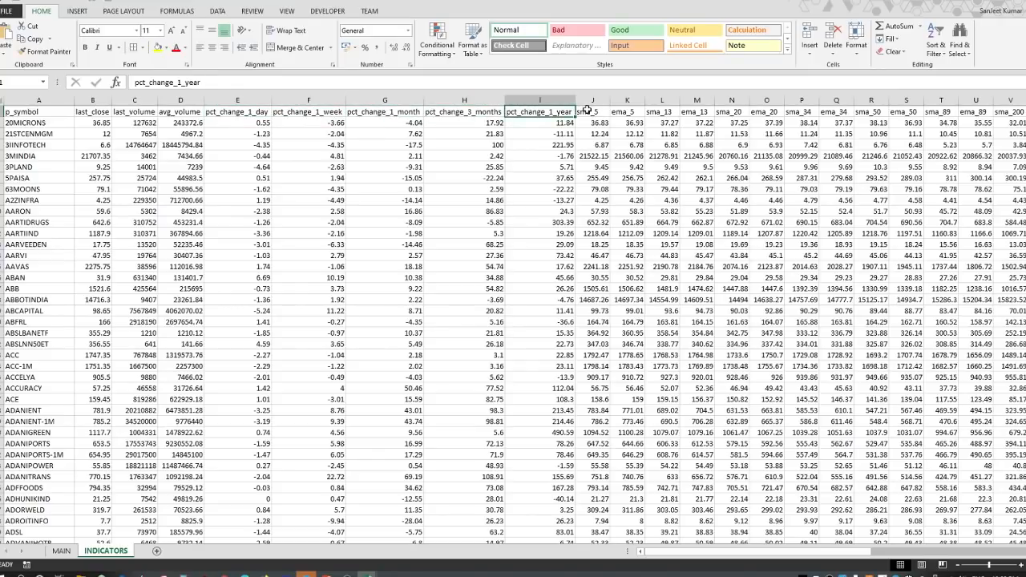
- Review the simple and exponential moving average headers from sma_5 through ema_200 in the INDICATORS sheet
click(597, 112)
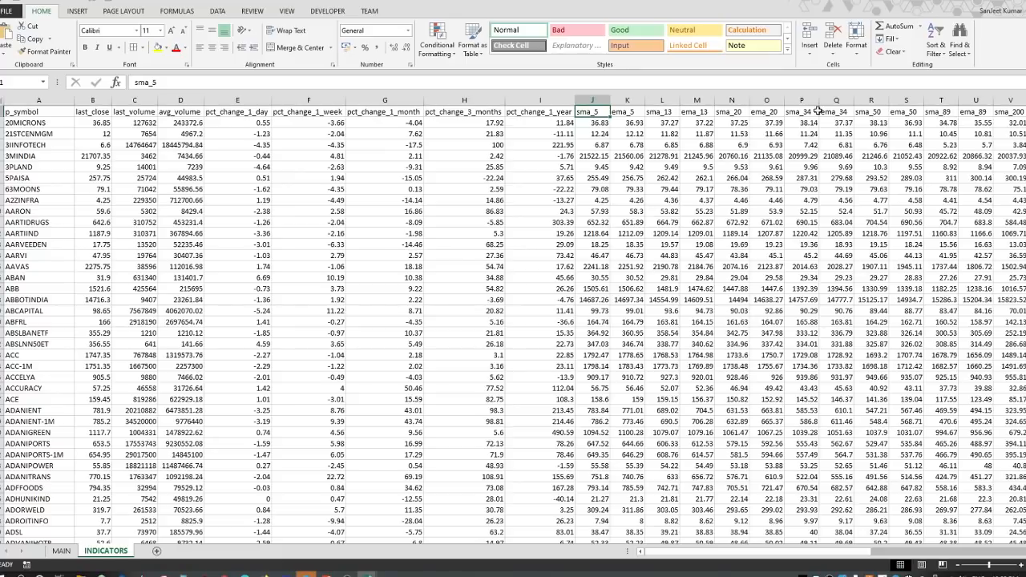
drag(691, 553, 781, 558)
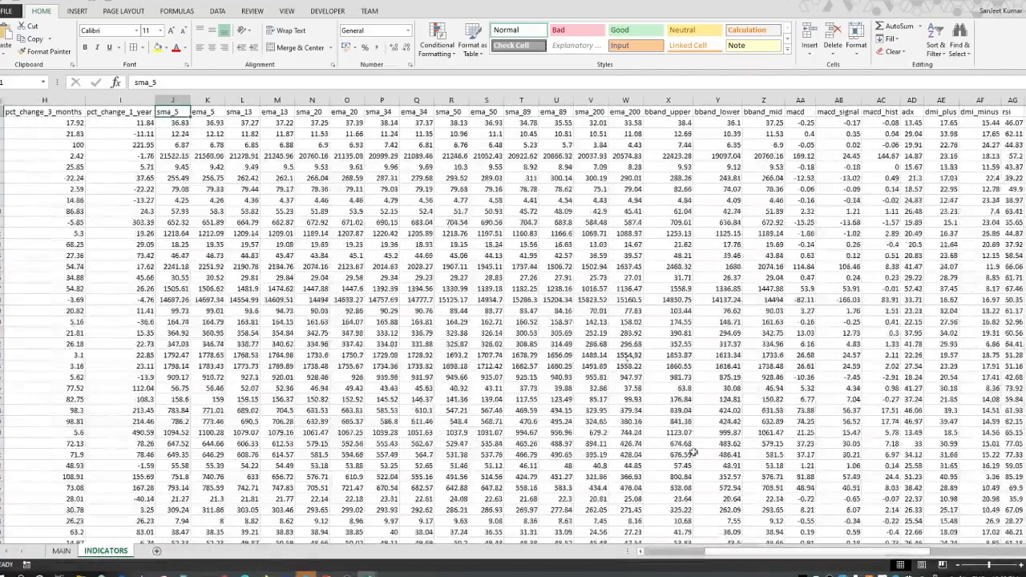
click(321, 112)
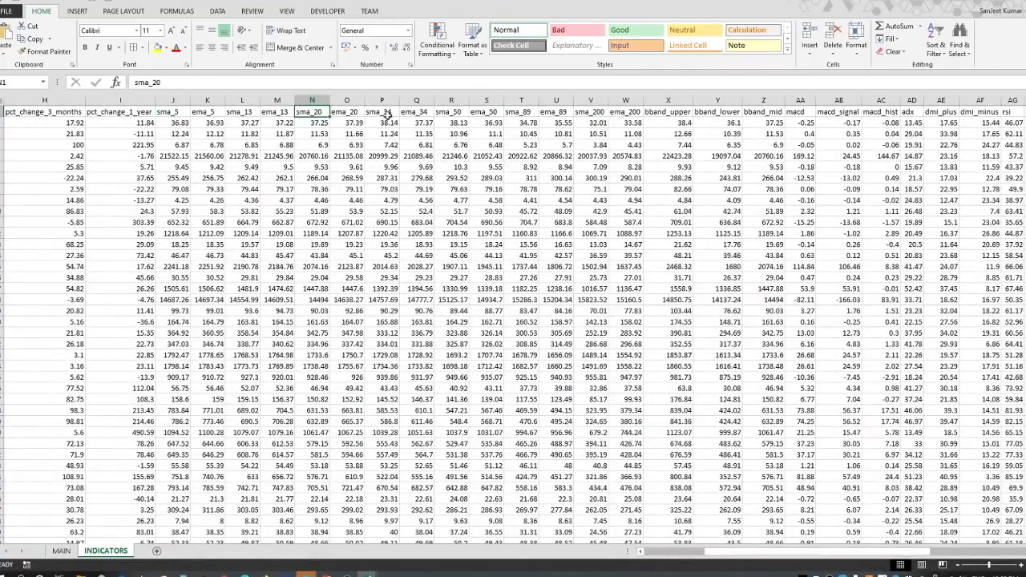
click(415, 113)
click(462, 112)
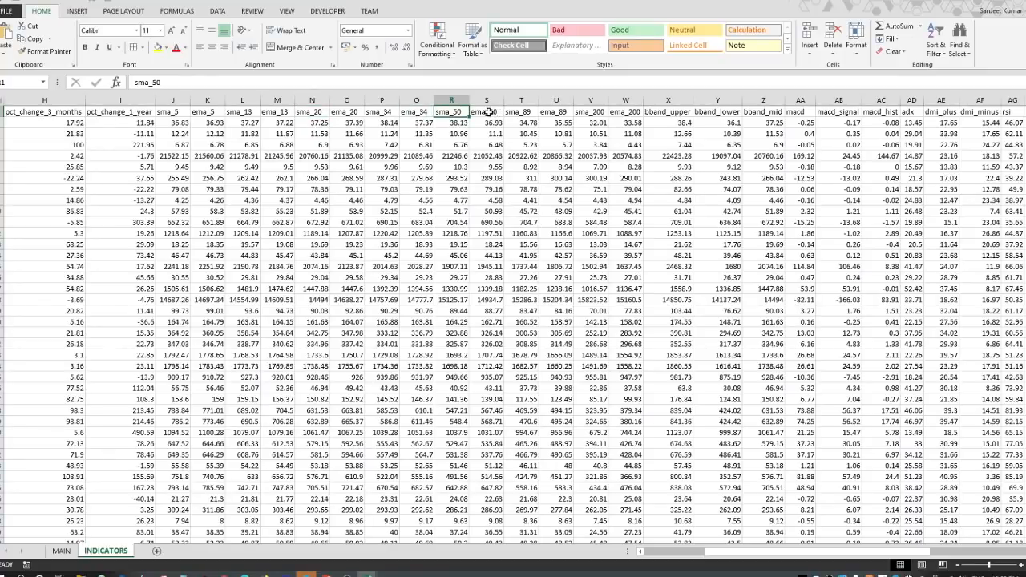
click(485, 112)
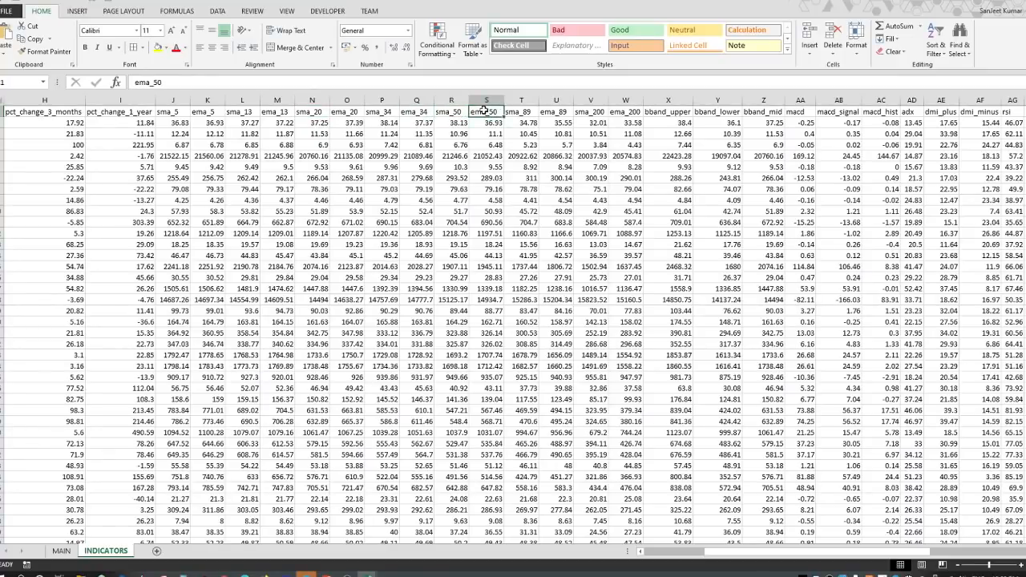
click(568, 112)
click(593, 112)
click(488, 112)
click(624, 113)
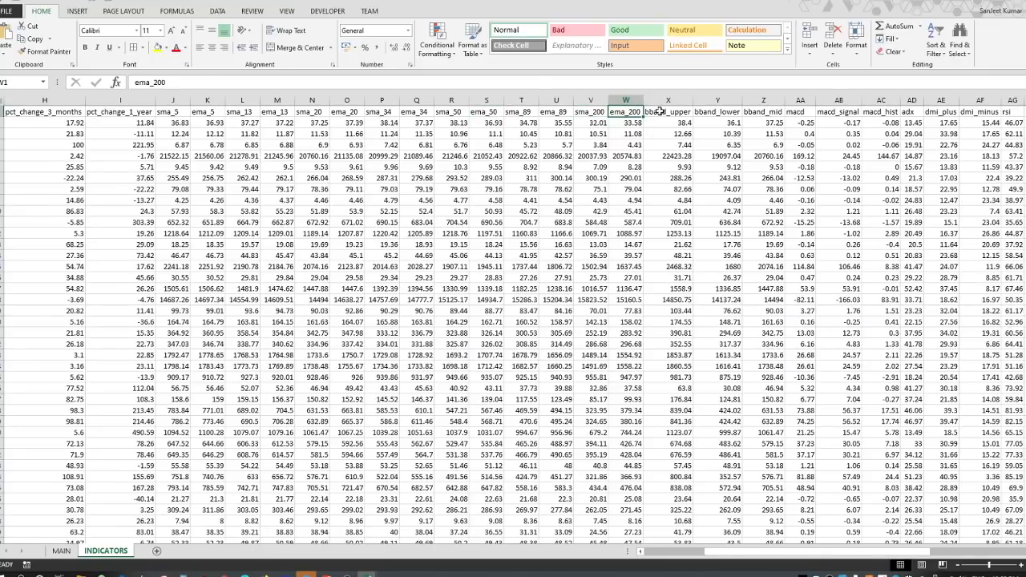
- Review the remaining INDICATORS headers from bband_upper to momentum and the candlestick patterns in the candle column
drag(730, 552, 786, 559)
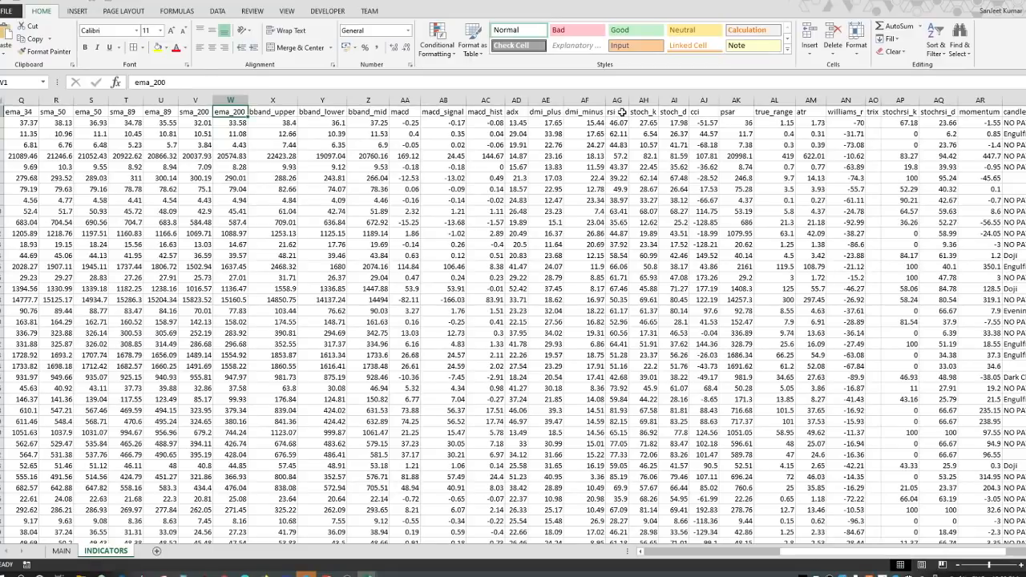
click(704, 112)
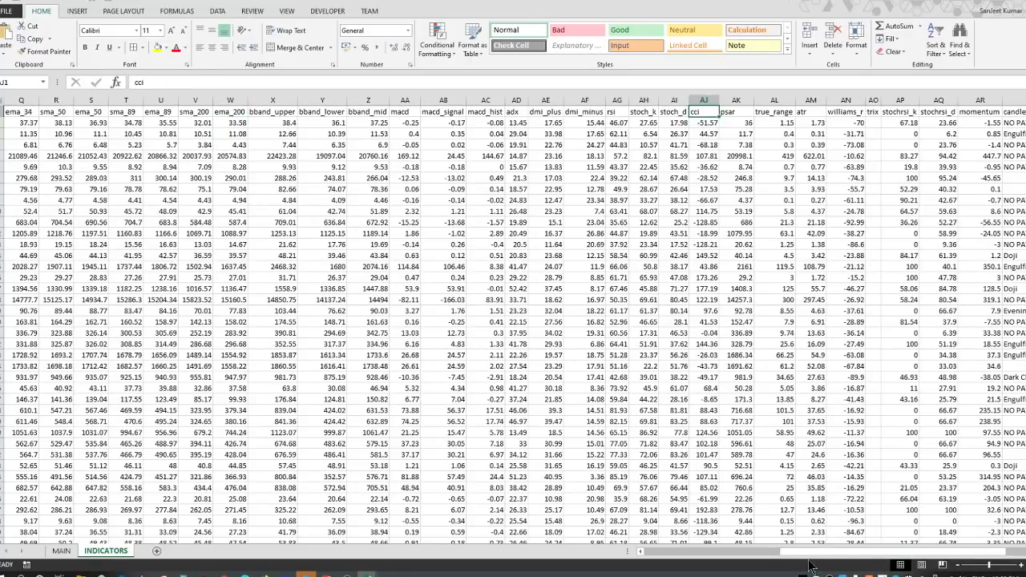
drag(830, 563, 892, 559)
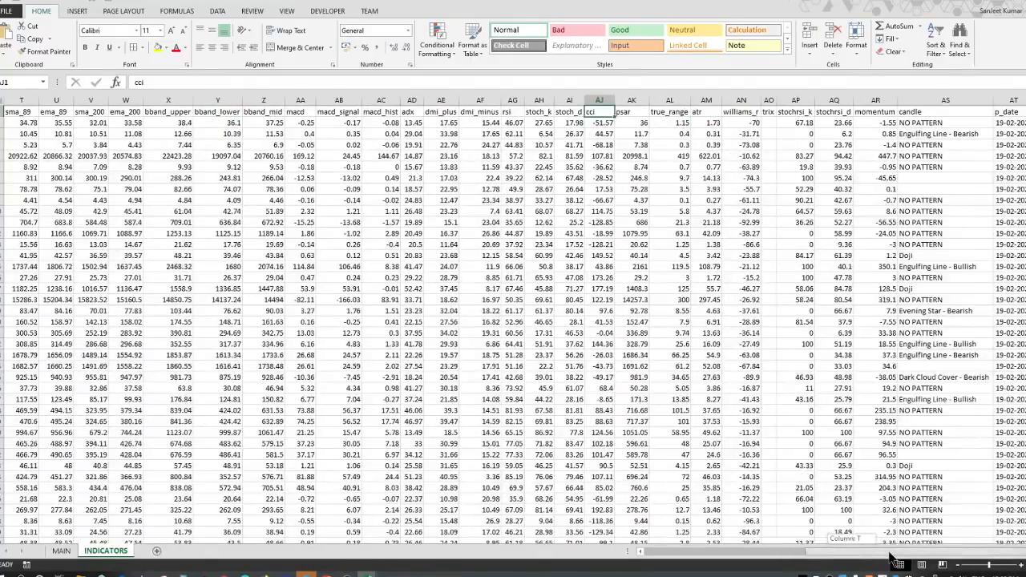
drag(939, 133, 946, 344)
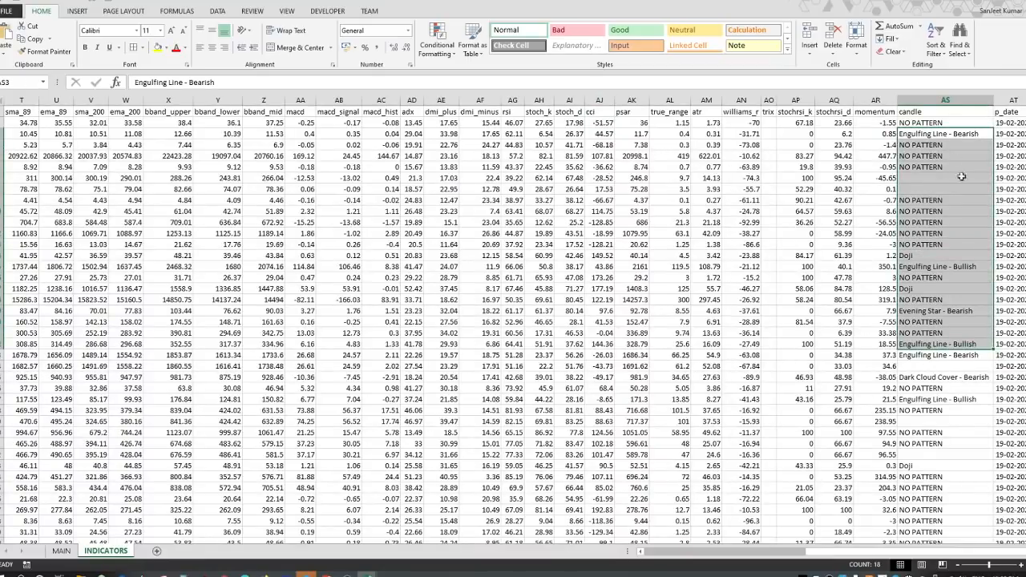
click(930, 358)
drag(915, 168, 938, 321)
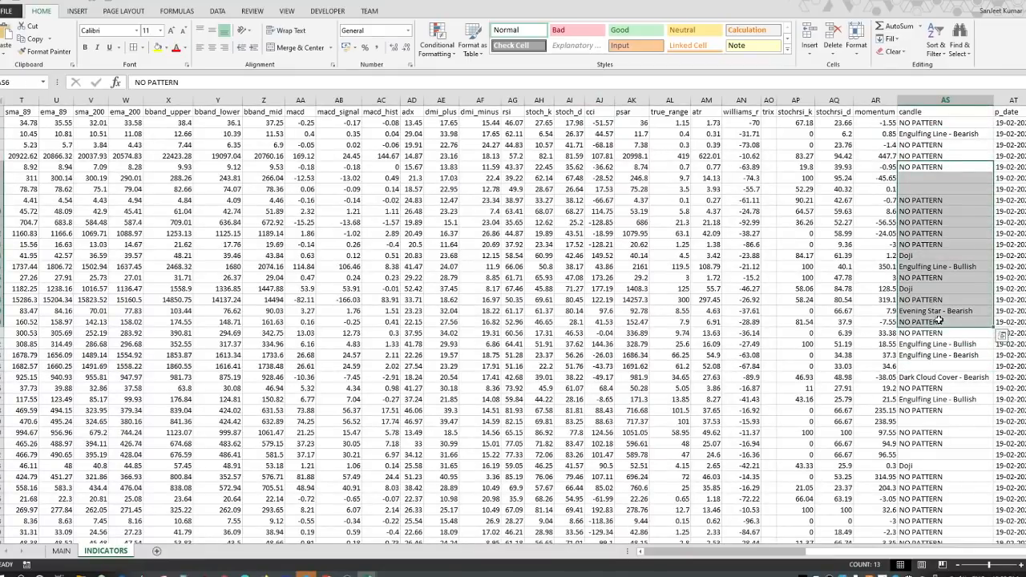
click(921, 135)
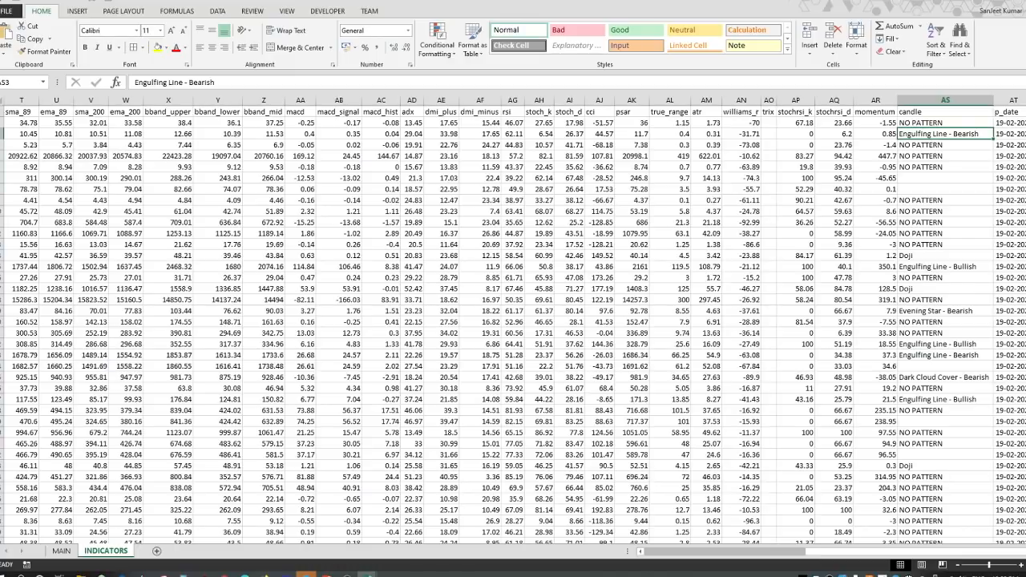
scroll(819, 559, left, 6)
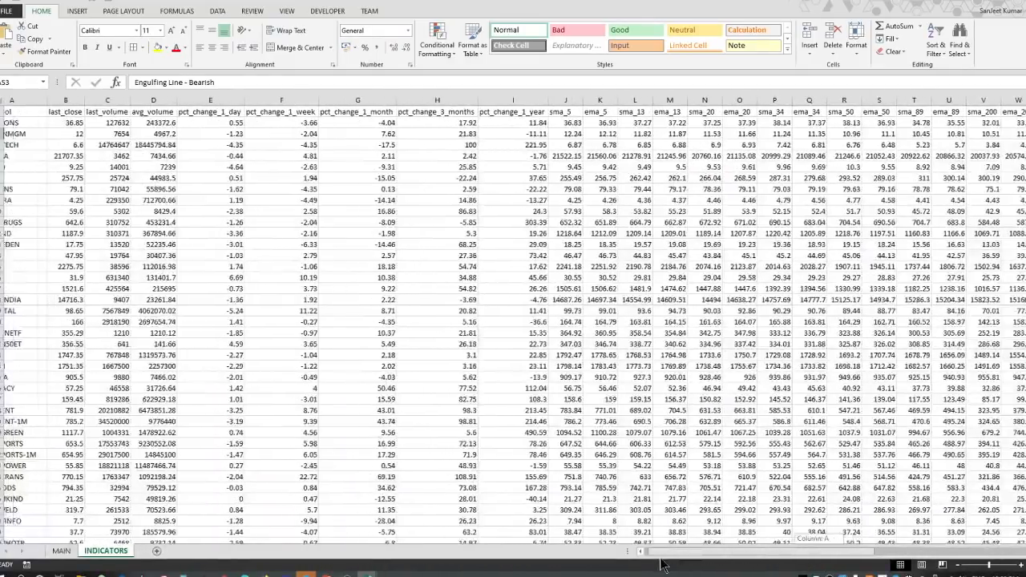
scroll(138, 236, up, 1)
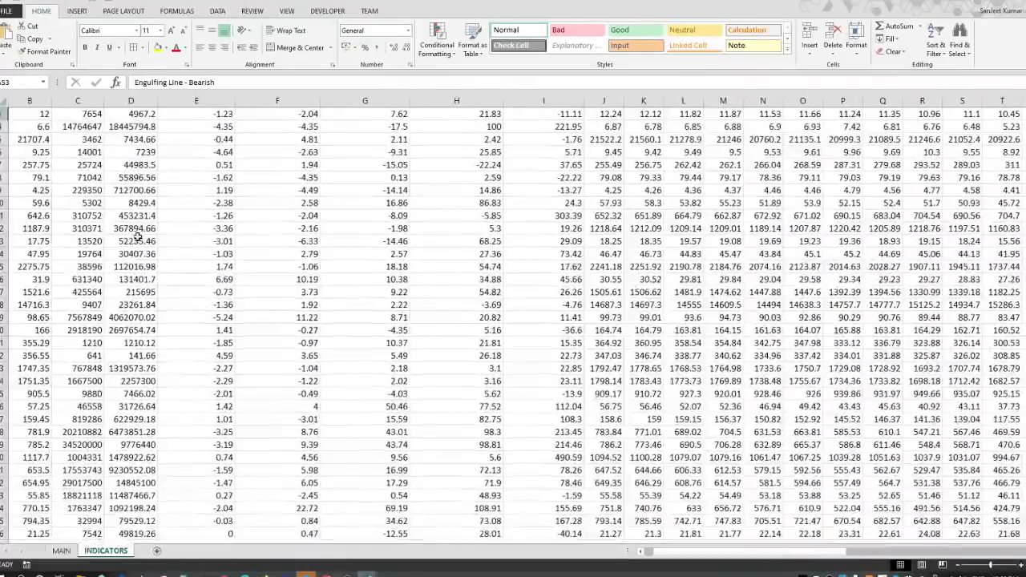
scroll(295, 332, up, 1)
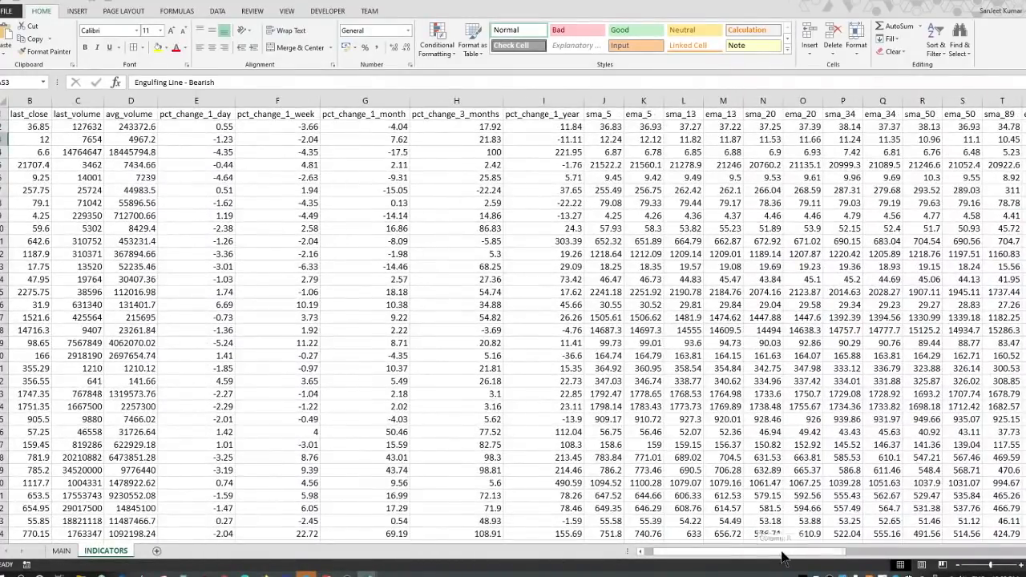
scroll(774, 536, left, 1)
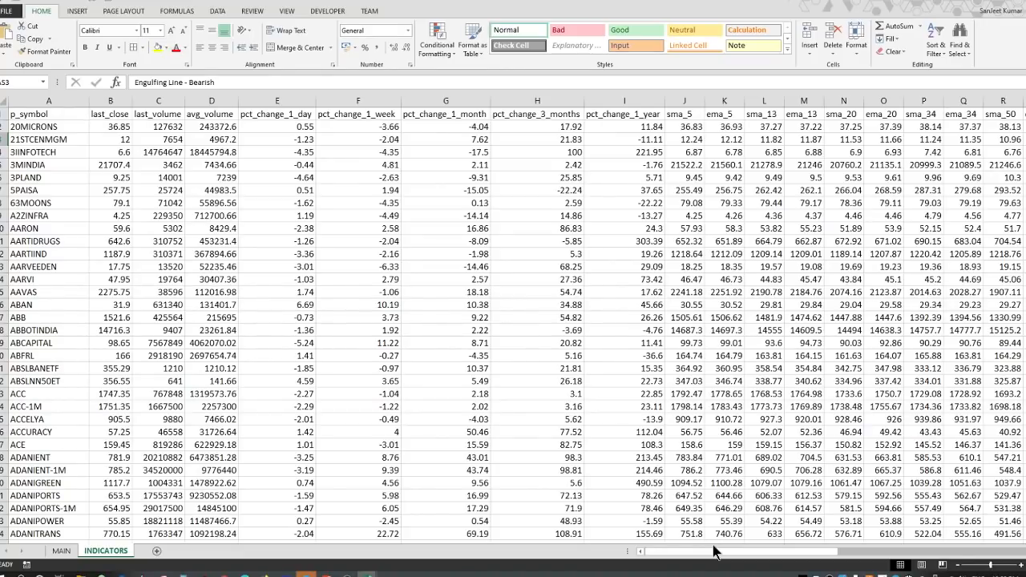
- Add the headers 50DEMA in S1 and 200DEMA in T1 of MAIN, copying the Low and Prev Close headers for their formatting
click(62, 552)
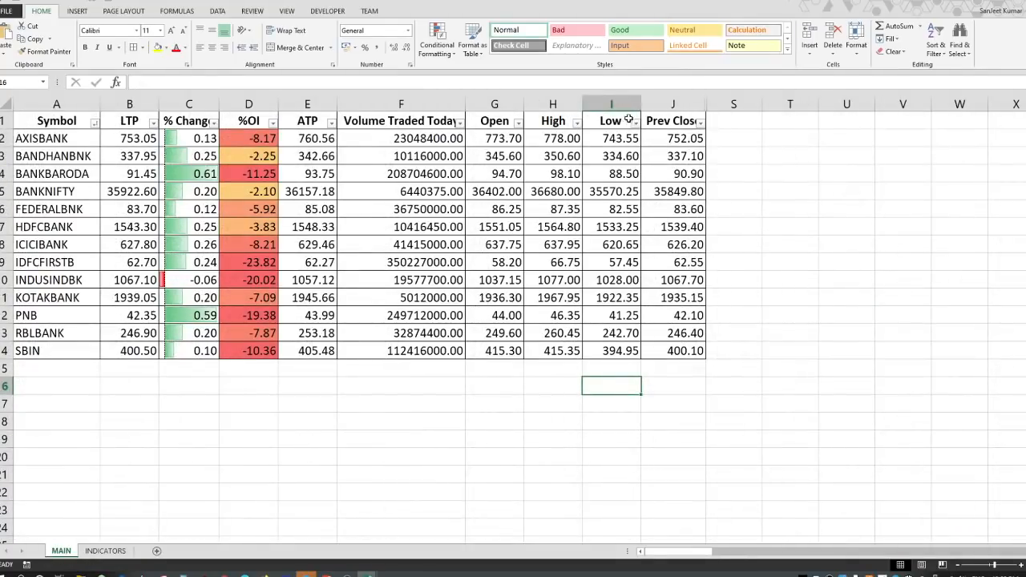
drag(629, 120, 687, 128)
key(ctrl+c)
click(740, 122)
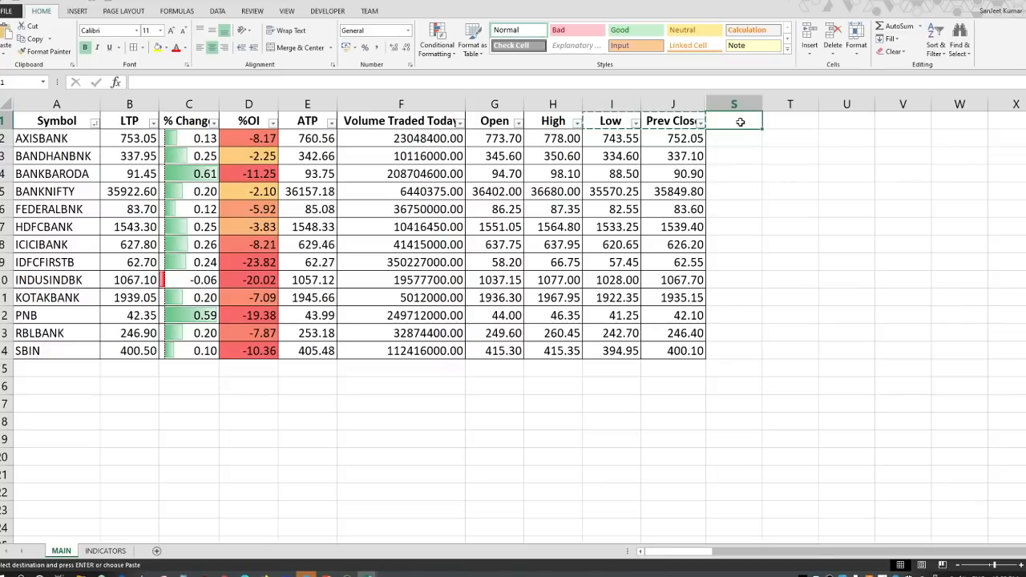
key(ctrl+v)
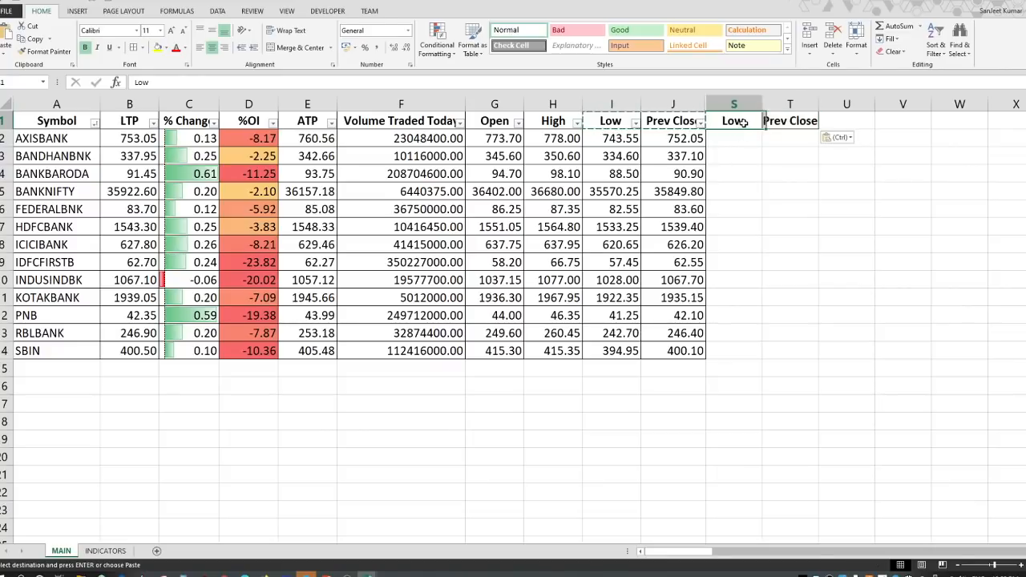
text(50DEMA)
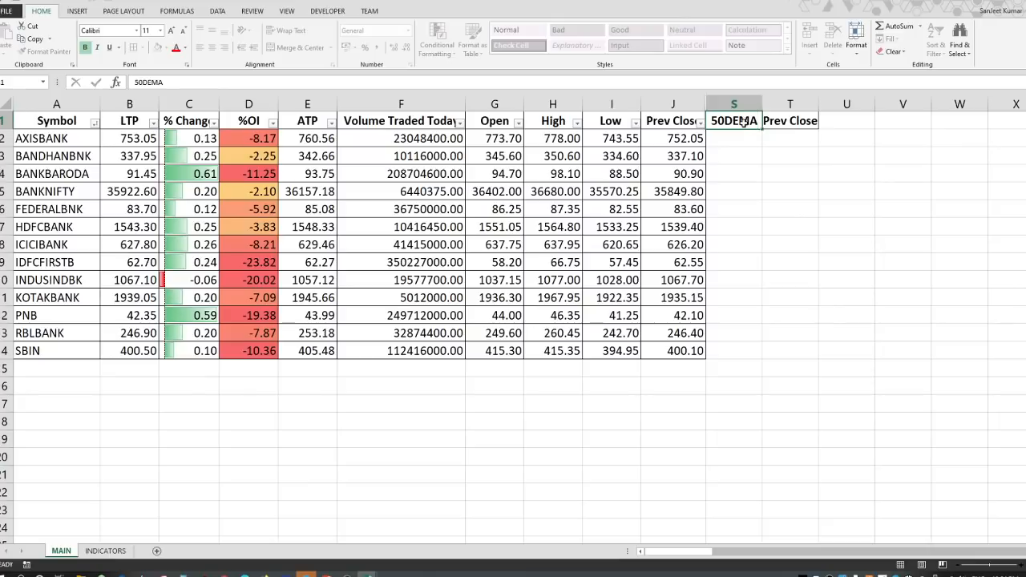
key(Tab)
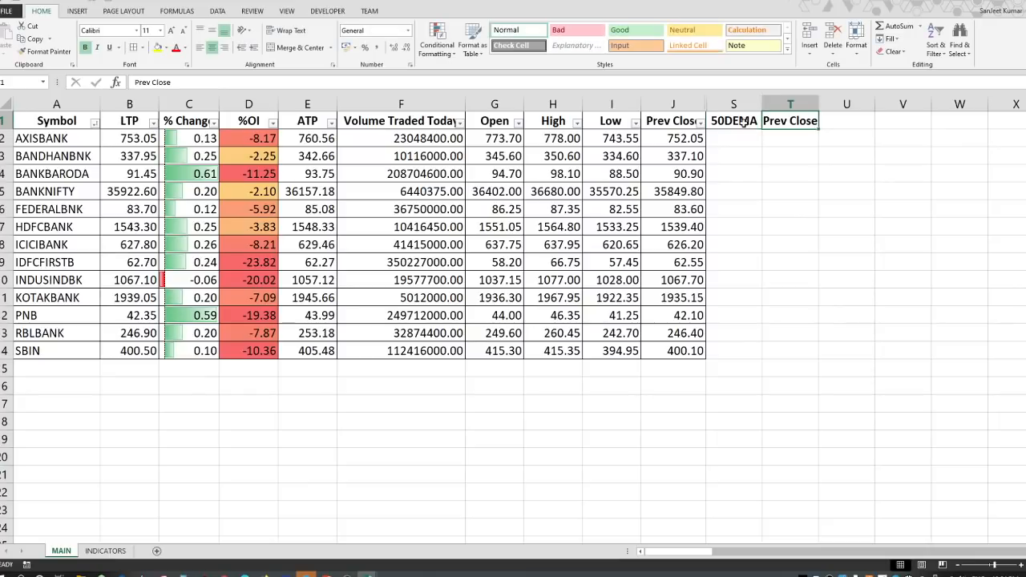
text(200DEMA)
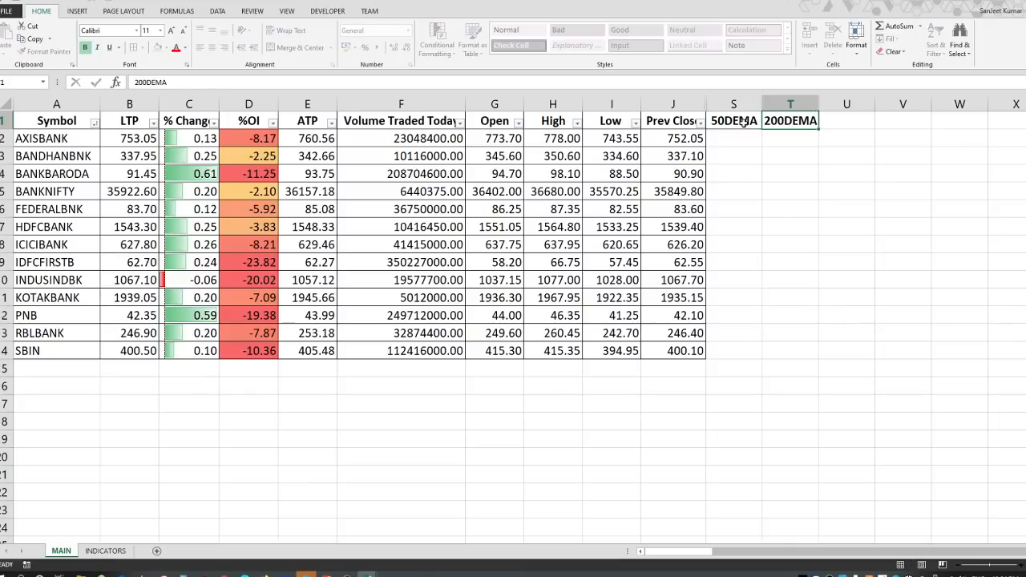
key(Return)
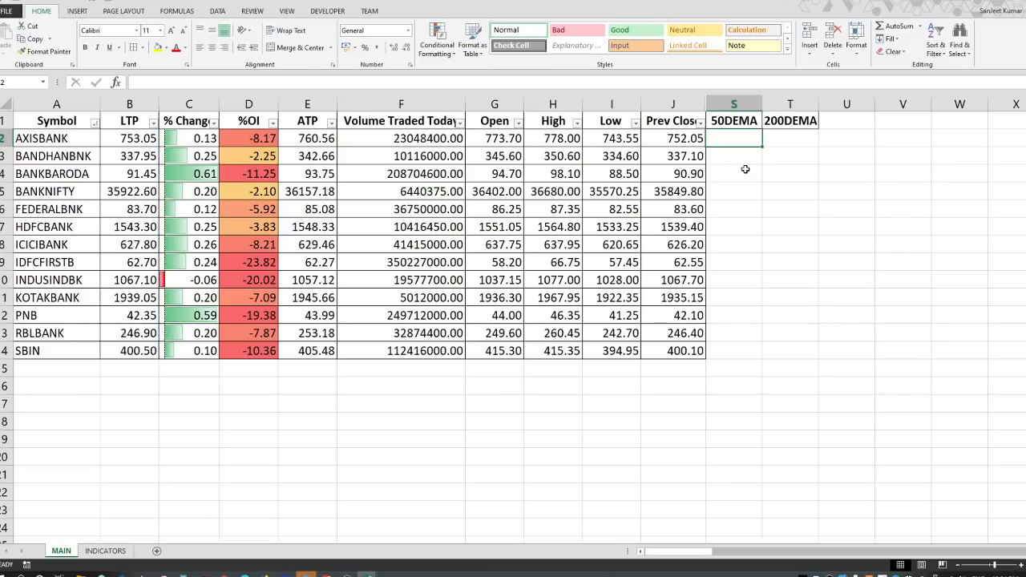
- Look through the symbol list and its data rows in the INDICATORS sheet
click(111, 552)
drag(57, 141, 790, 198)
click(870, 280)
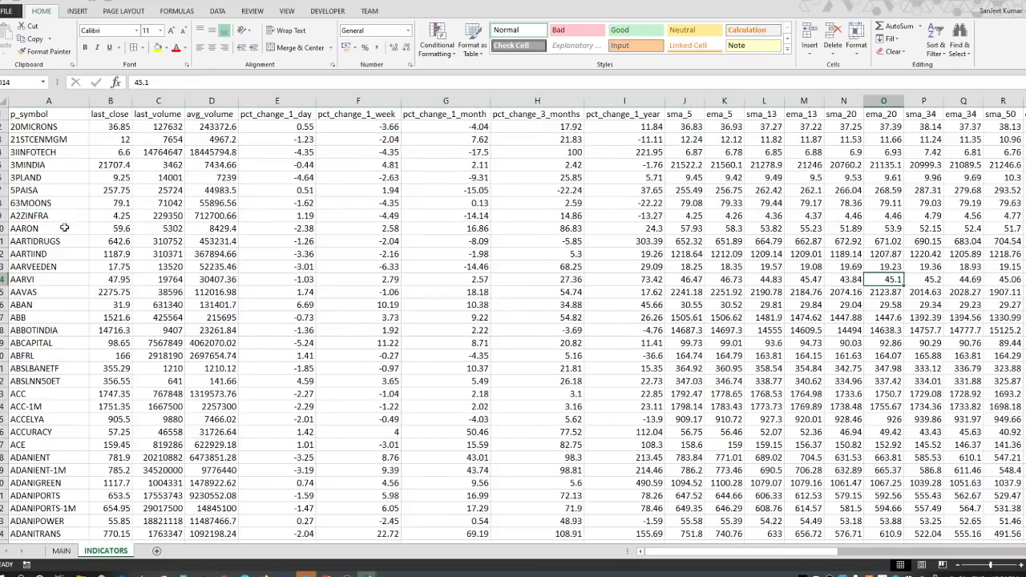
drag(64, 202, 278, 432)
scroll(297, 452, down, 11)
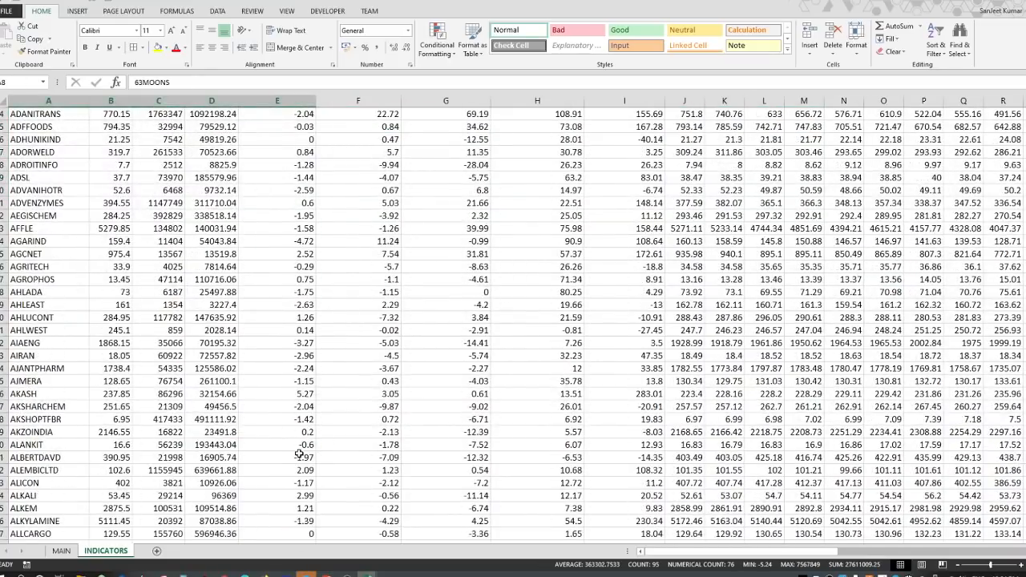
scroll(298, 454, up, 11)
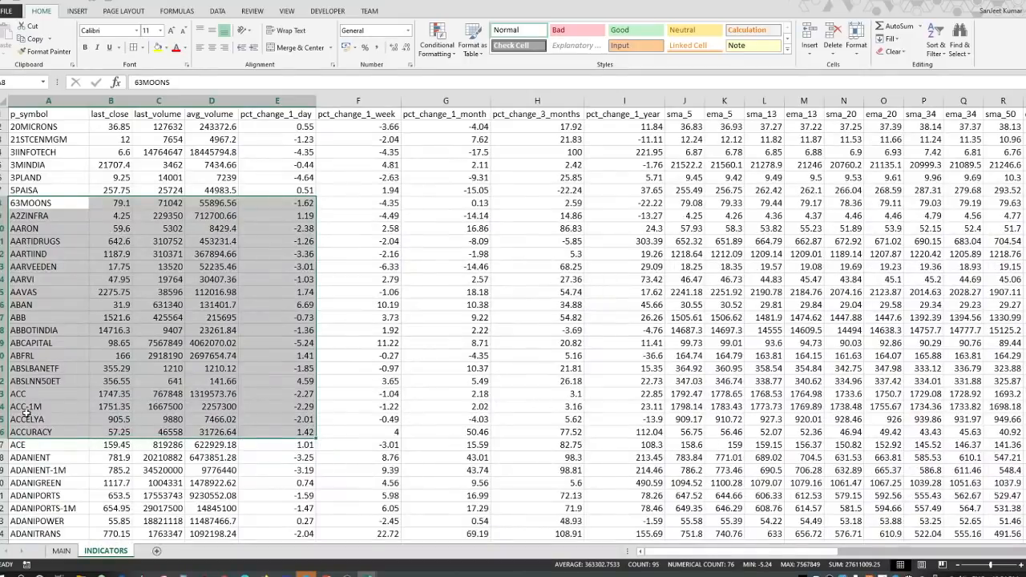
- Begin a VLOOKUP formula in S2 under 50DEMA in MAIN, using symbol cell A2 as the lookup value
click(61, 551)
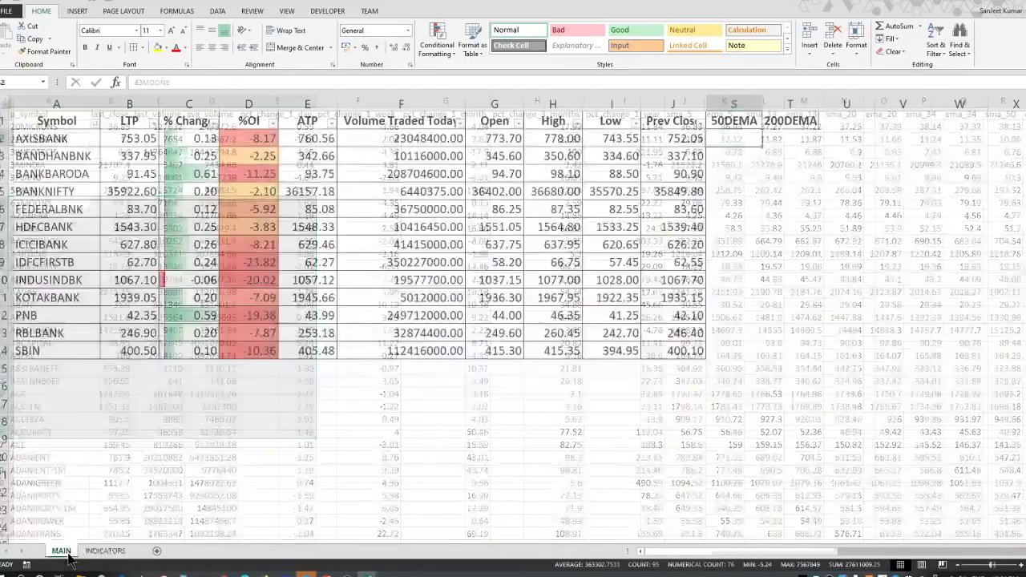
drag(747, 138, 747, 352)
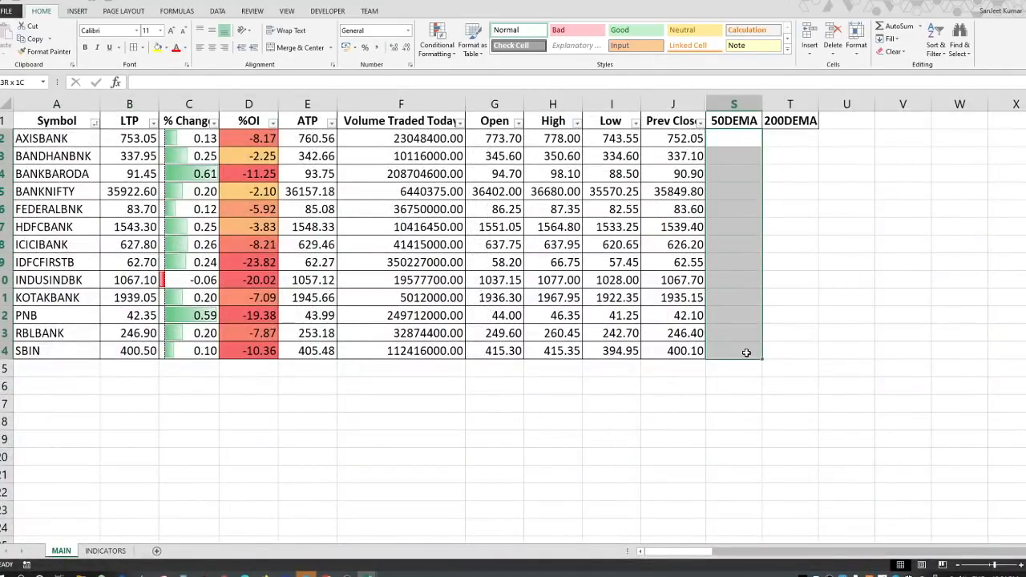
click(741, 139)
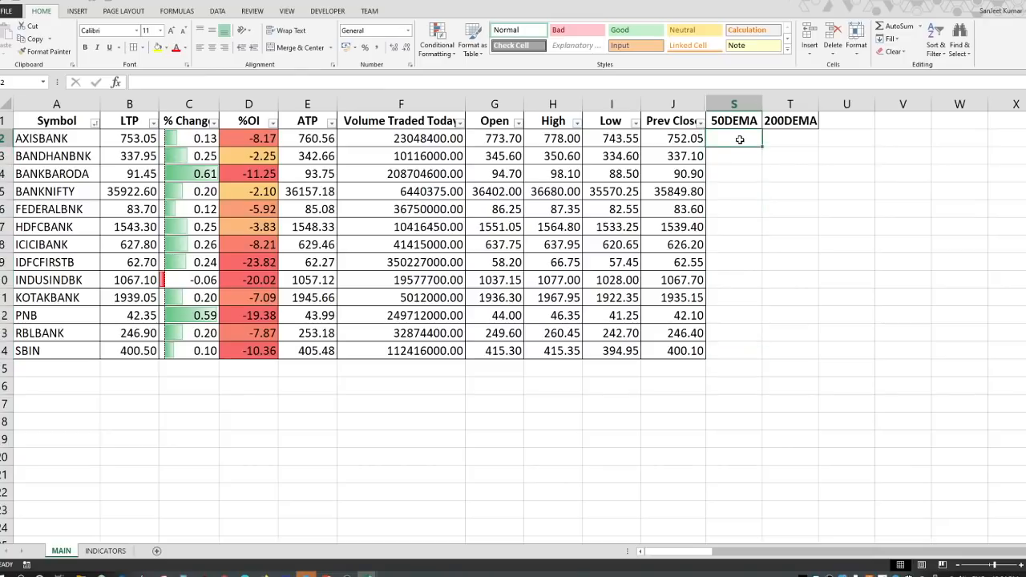
text(=VLOOKUP)
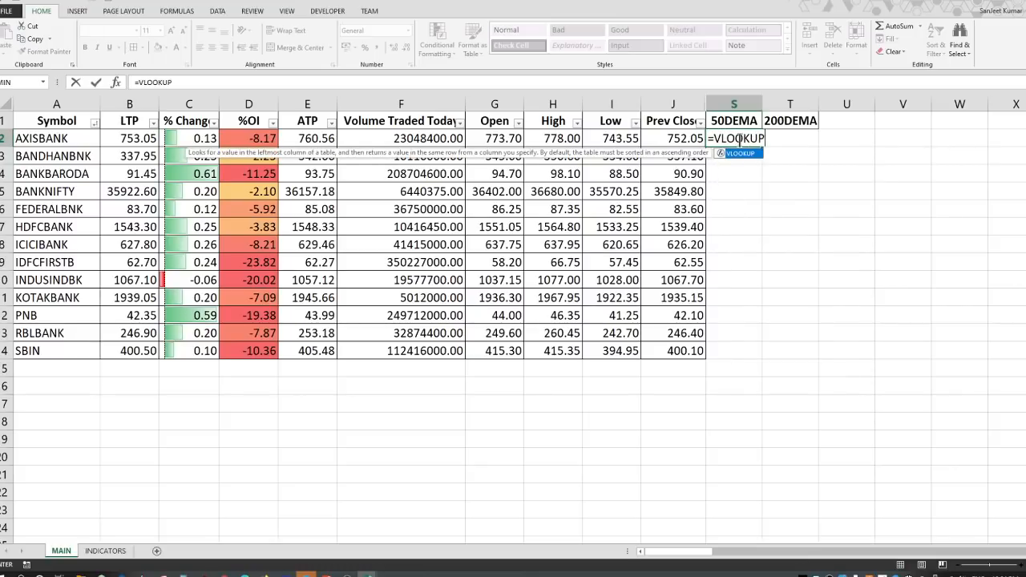
text(()
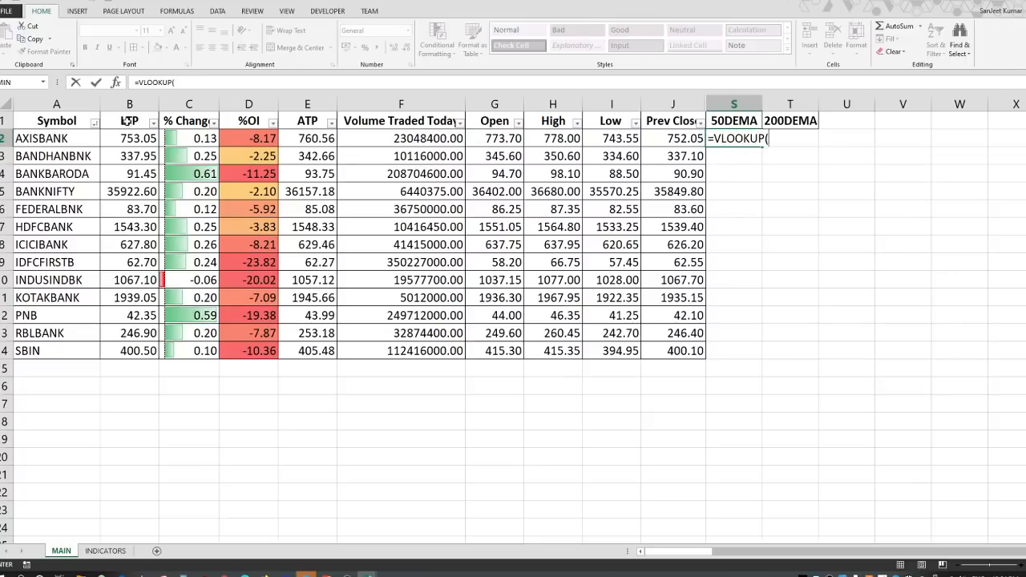
click(75, 138)
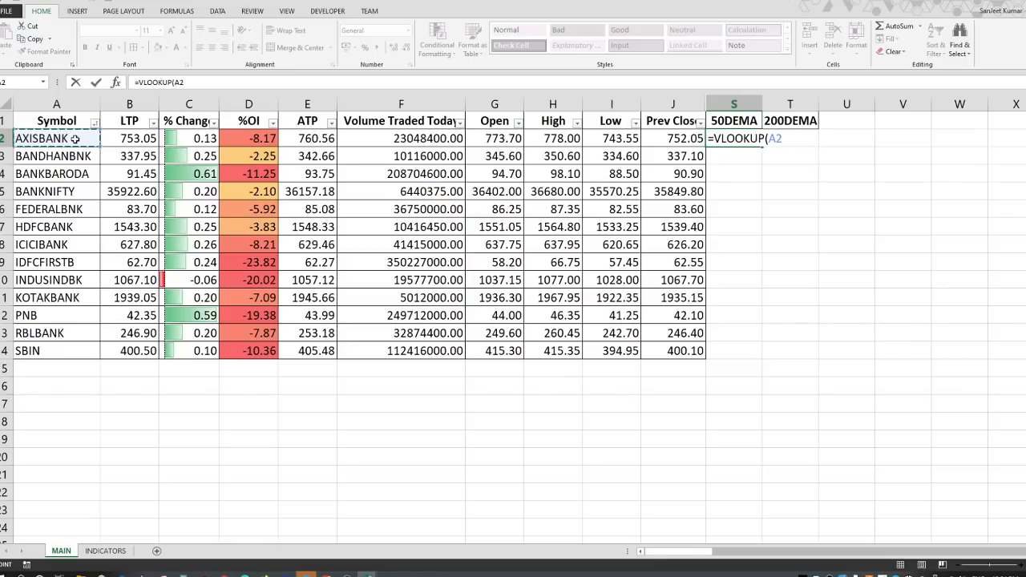
text(,)
- Set the VLOOKUP table array to INDICATORS!A2:S1892, spanning the symbol column through ema_50
click(106, 551)
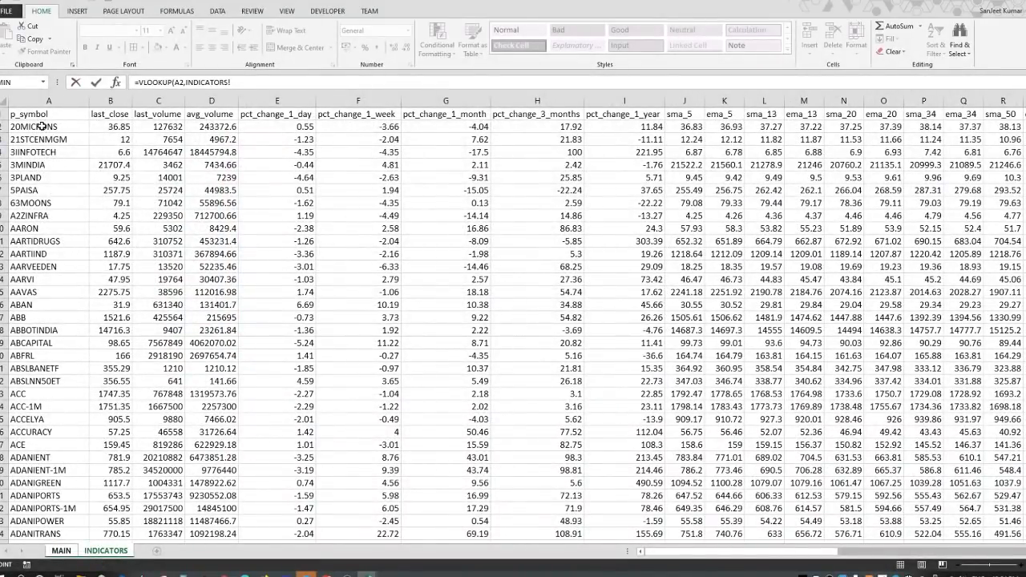
drag(89, 140, 55, 140)
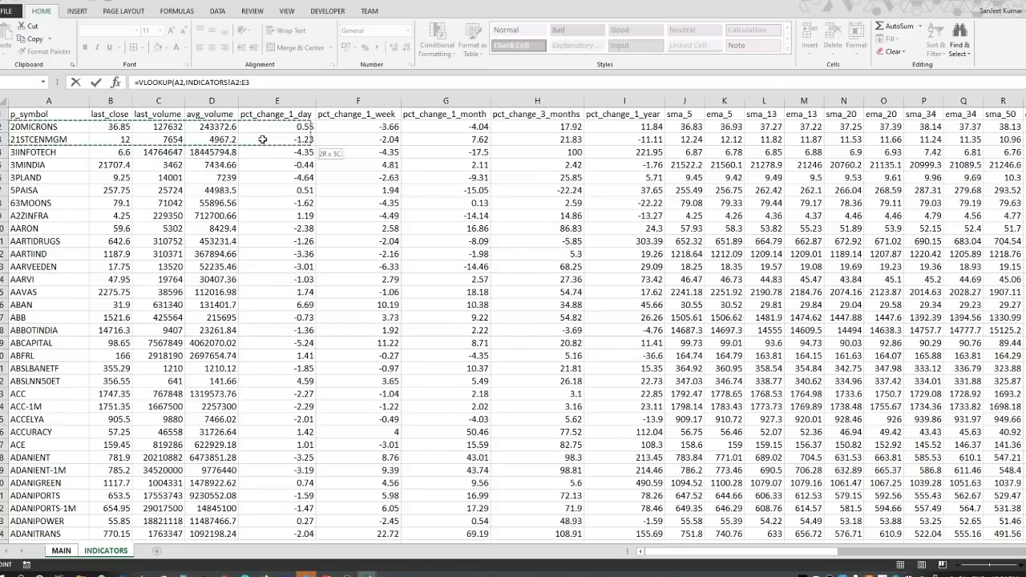
drag(262, 140, 610, 146)
drag(720, 144, 750, 142)
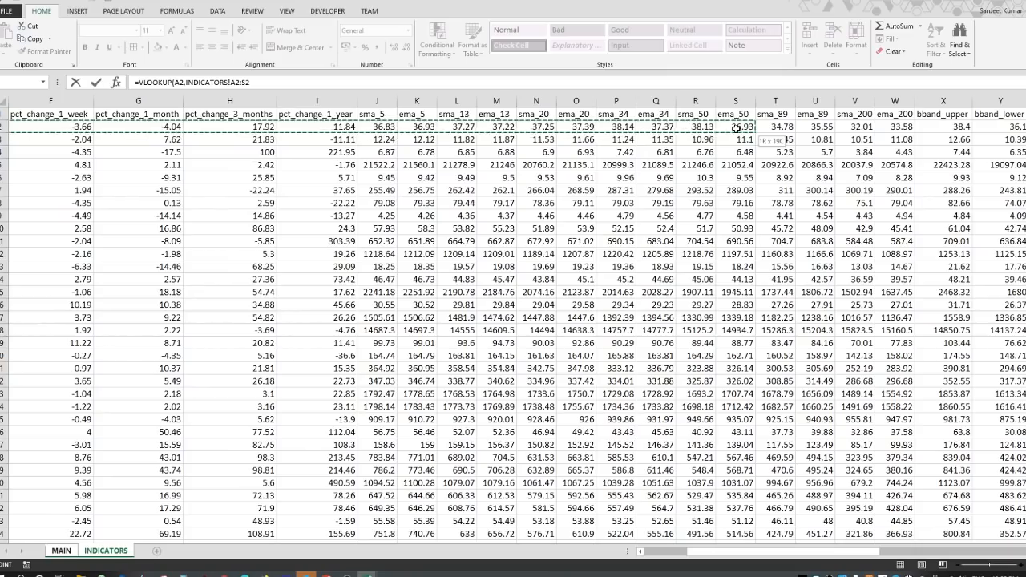
drag(734, 274, 756, 481)
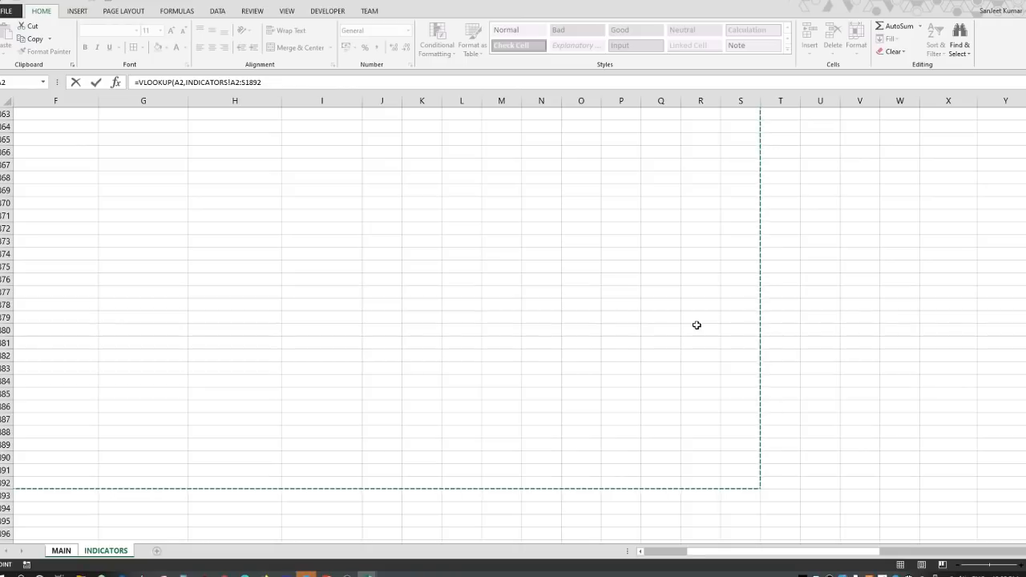
text(,)
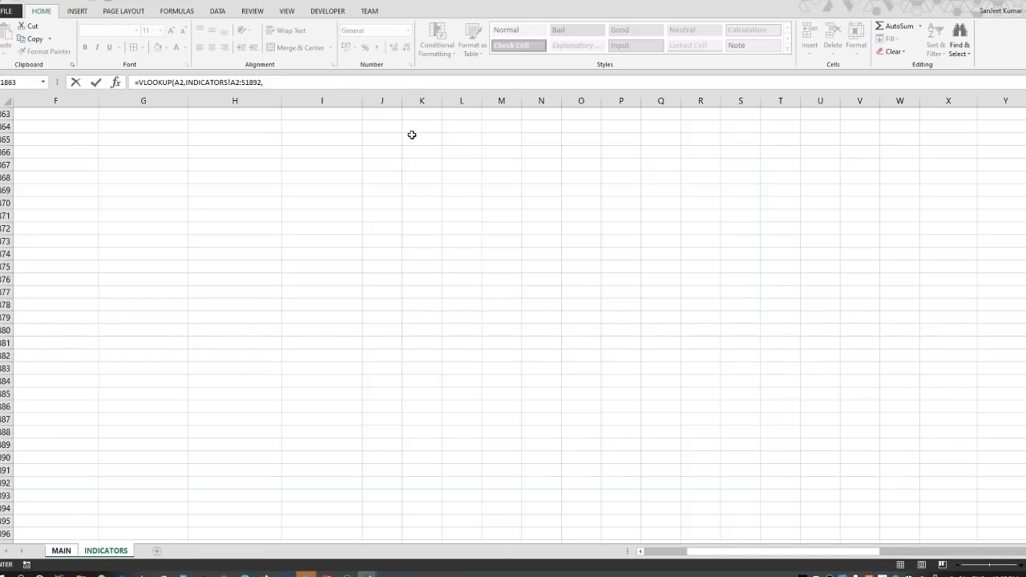
- Complete the S2 formula as =VLOOKUP(A2,INDICATORS!A2:S1892,19,FALSE) and enter it
click(63, 552)
click(298, 82)
key(BackSpace)
key(BackSpace)
key(BackSpace)
key(BackSpace)
key(BackSpace)
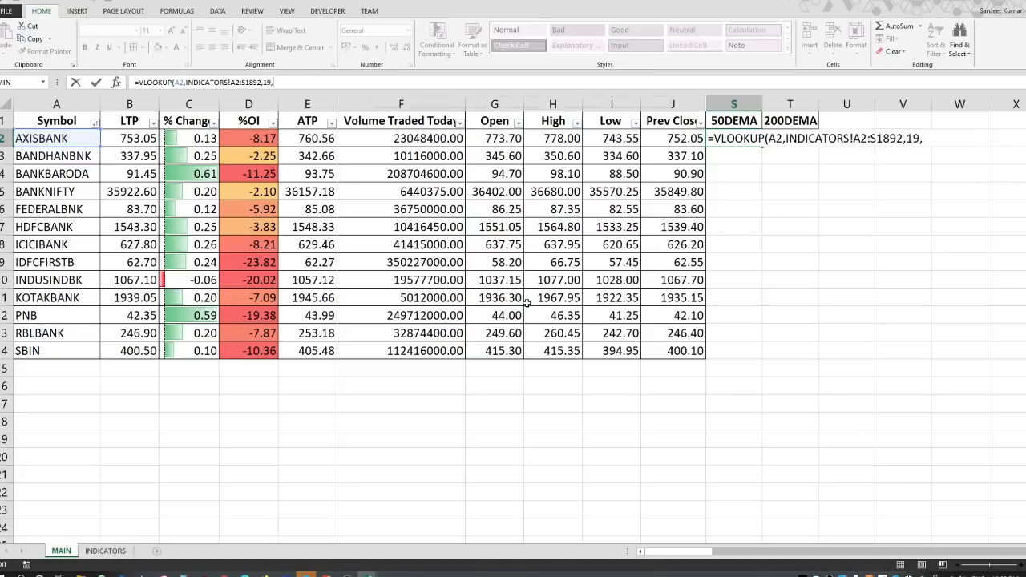
text(FALSE)
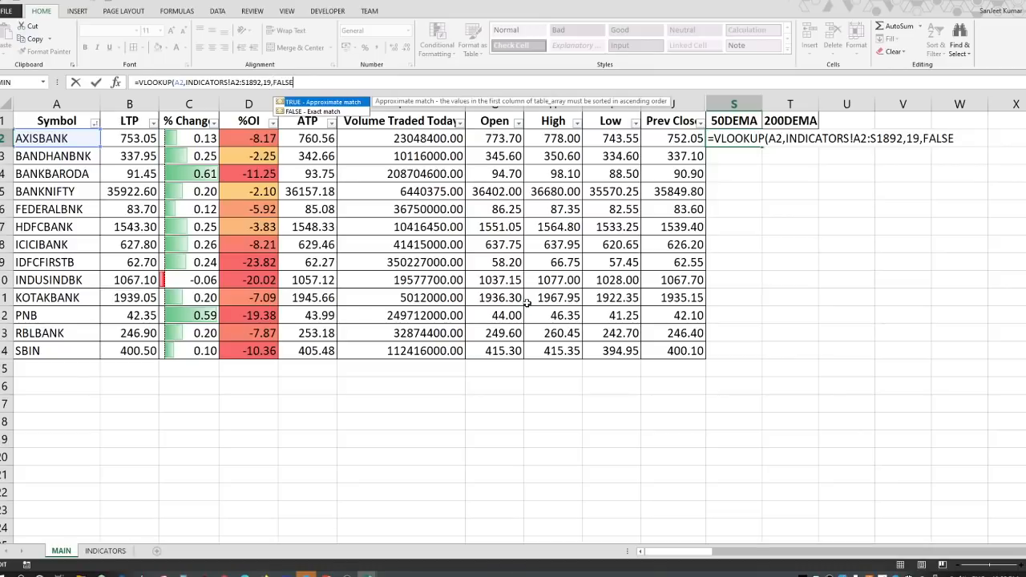
text())
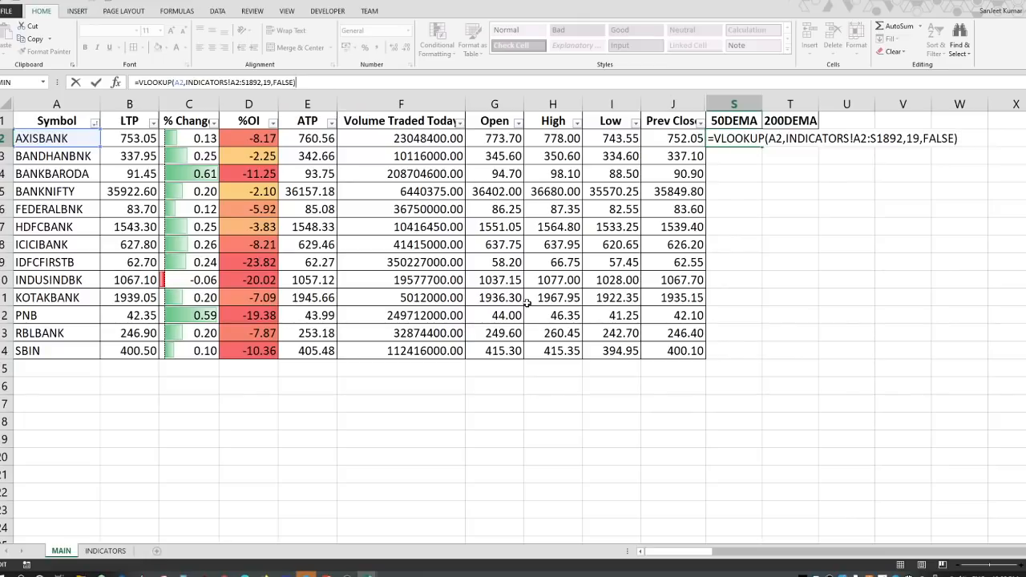
key(Return)
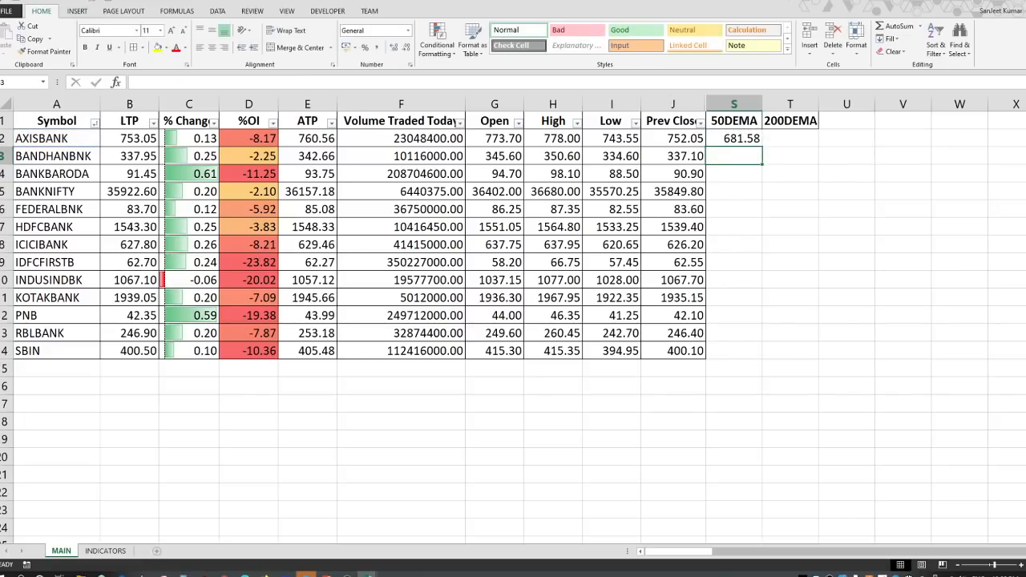
- Fill the 50DEMA VLOOKUP formula from S2 down to S14
click(744, 138)
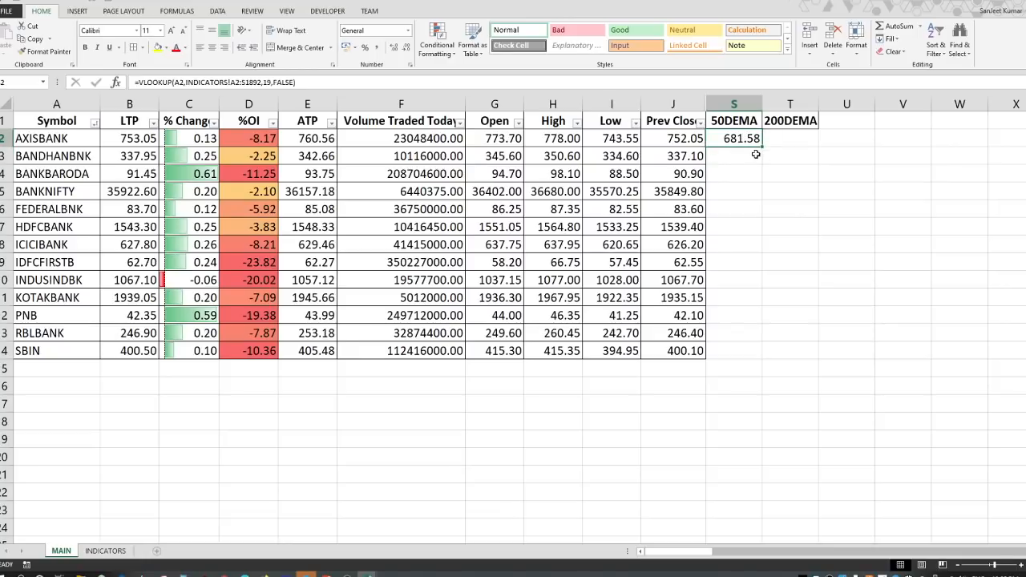
drag(765, 147, 766, 359)
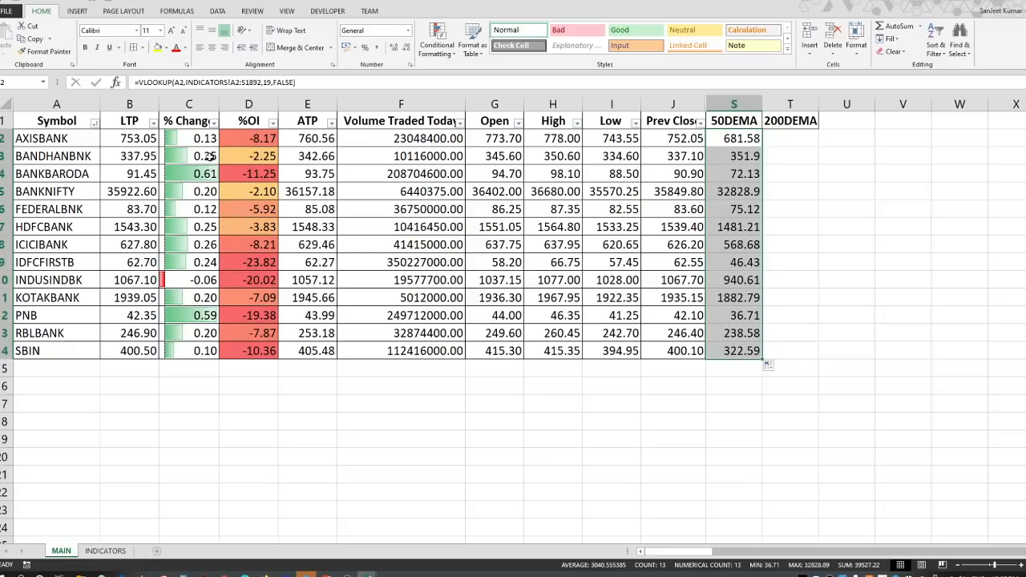
- Make the table array in the S2 formula absolute, as INDICATORS!$A$2:$S$1892
click(753, 130)
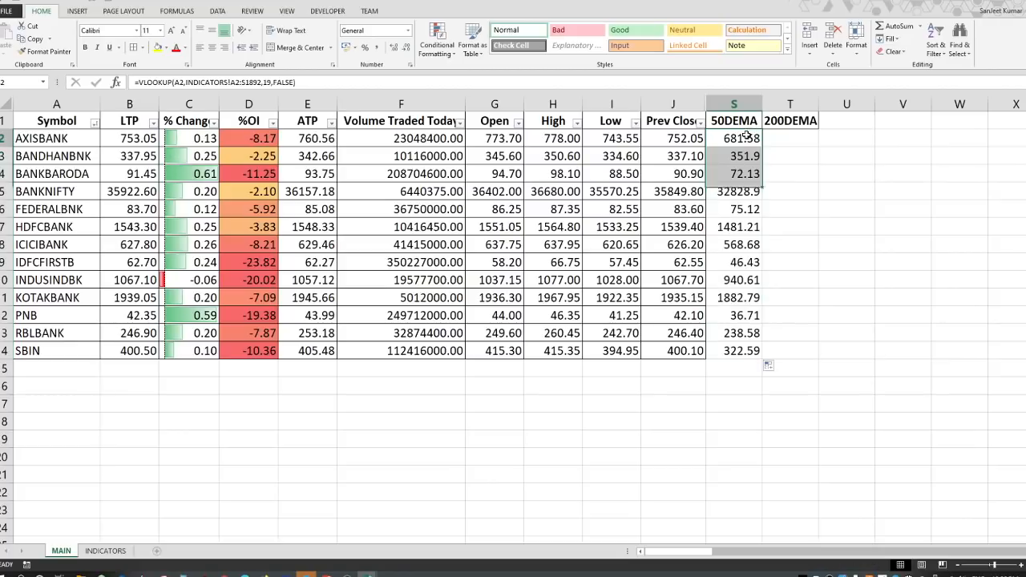
click(235, 82)
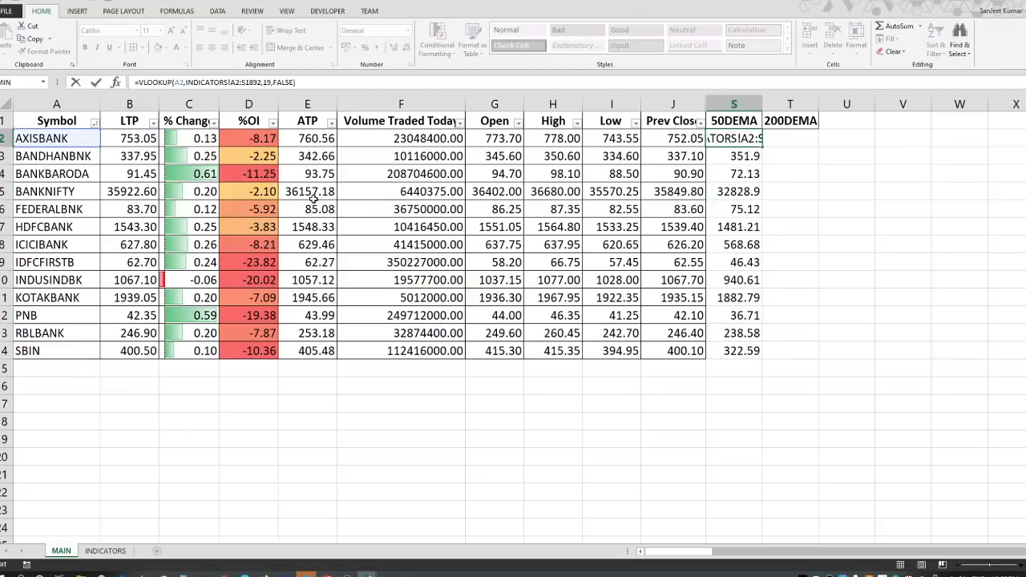
key(F4)
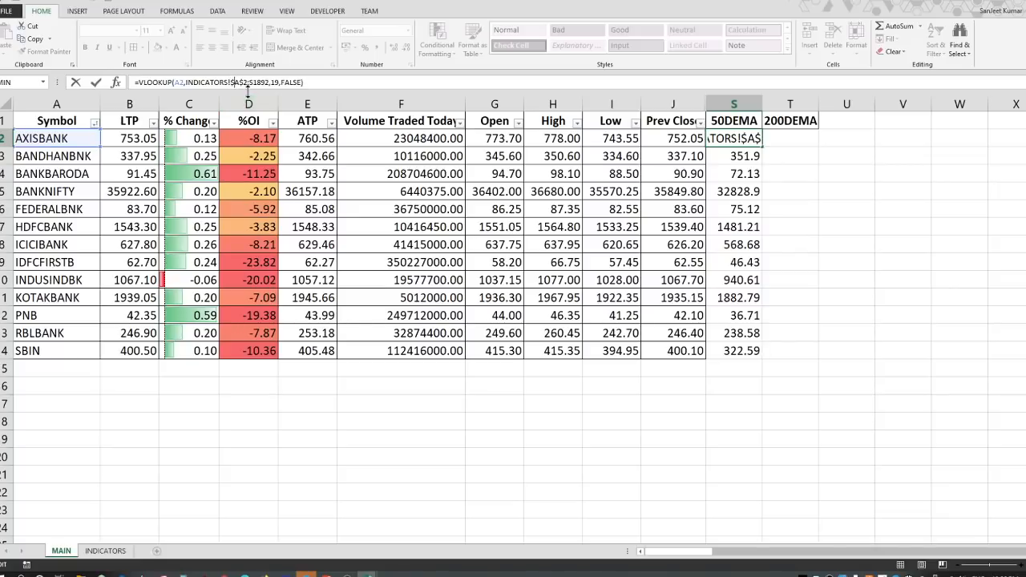
click(249, 83)
key(F4)
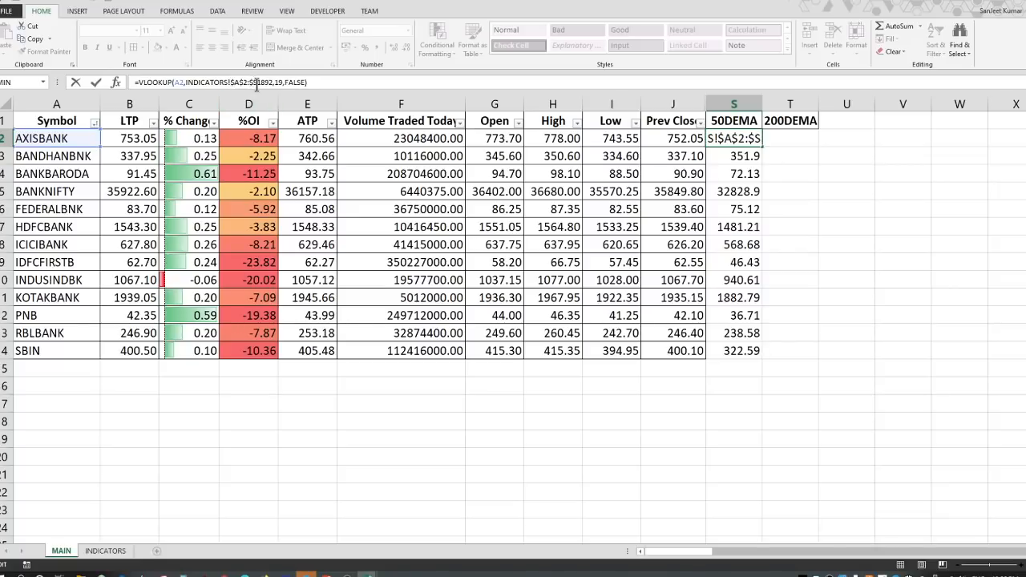
key(Return)
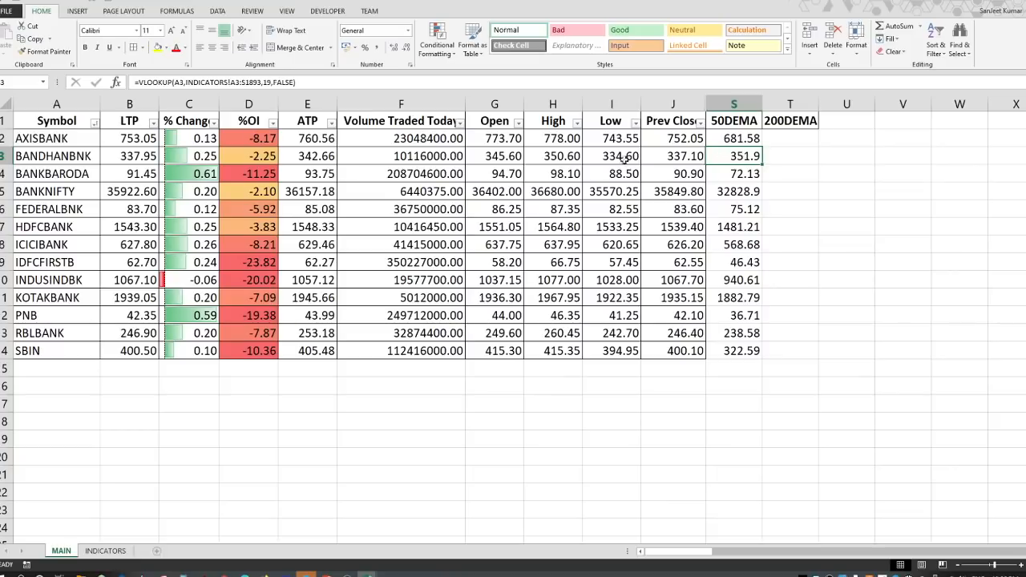
- Inspect the shifted table range in S3, refill the absolute-range formula from S2 down to S14, and check the copies
drag(230, 83, 240, 83)
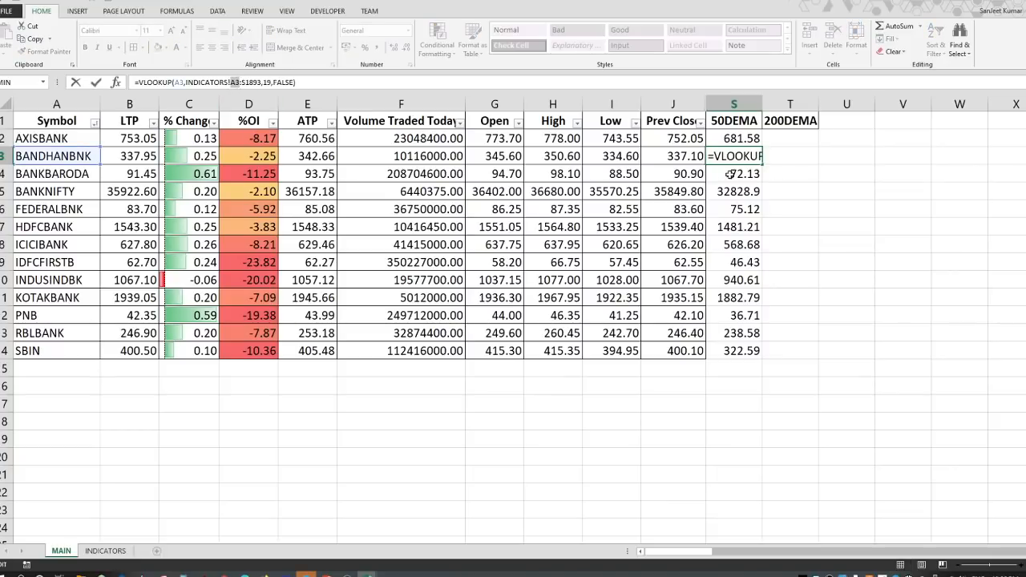
key(Return)
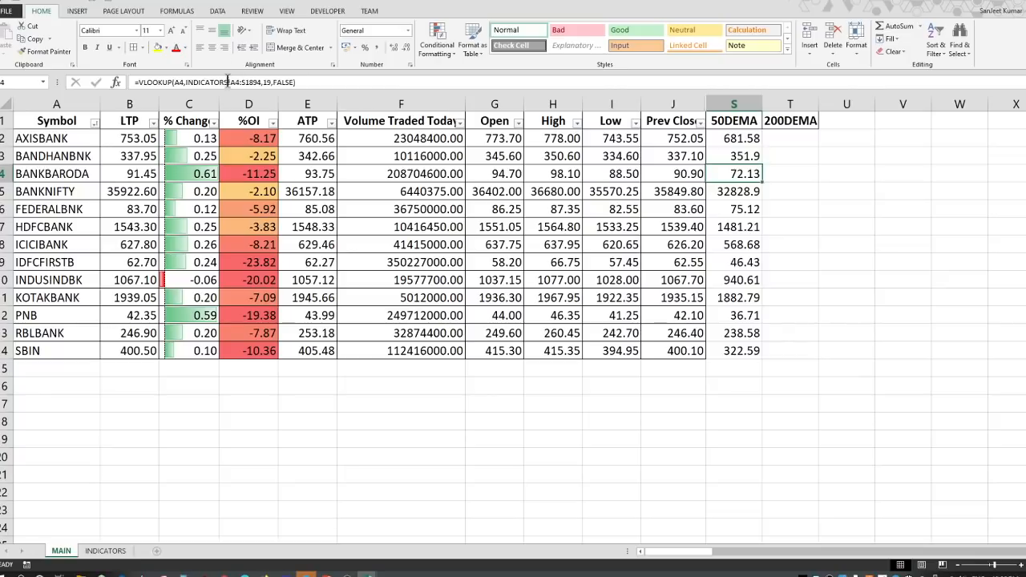
drag(732, 139, 733, 352)
click(729, 140)
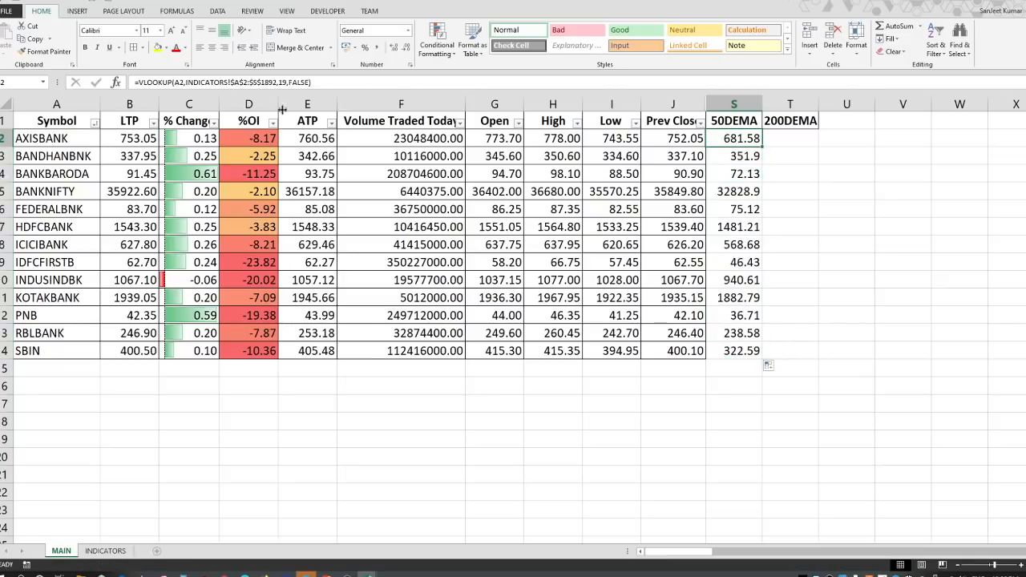
click(736, 192)
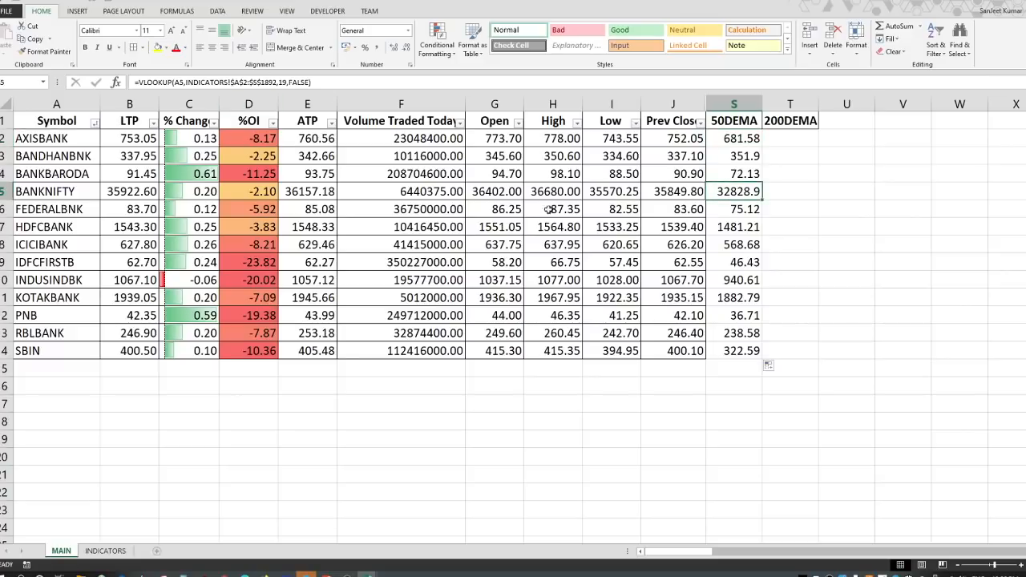
click(754, 136)
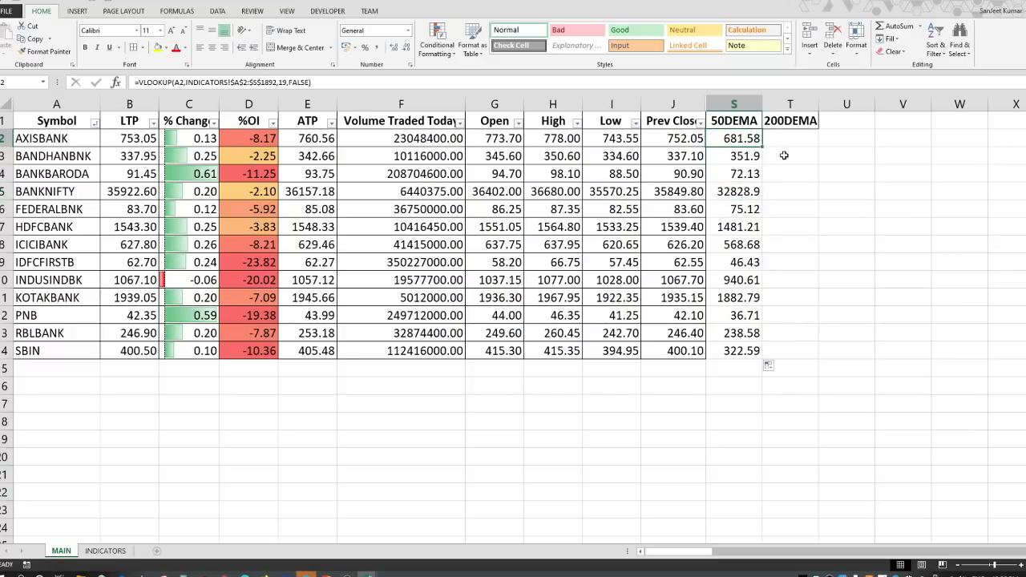
- Begin a VLOOKUP formula in T2 under 200DEMA, using symbol cell A2 as the lookup value
click(793, 138)
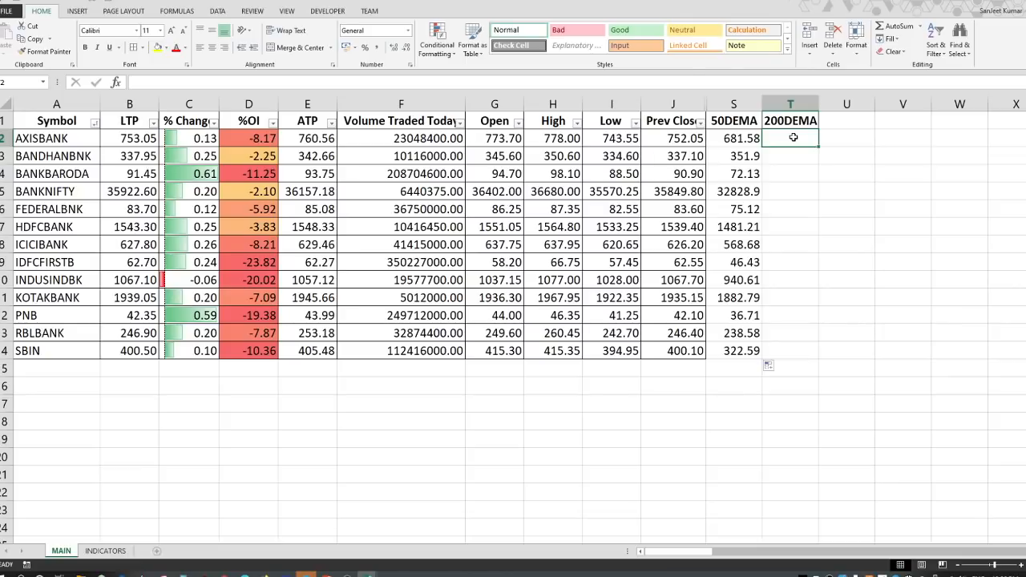
text(=VL)
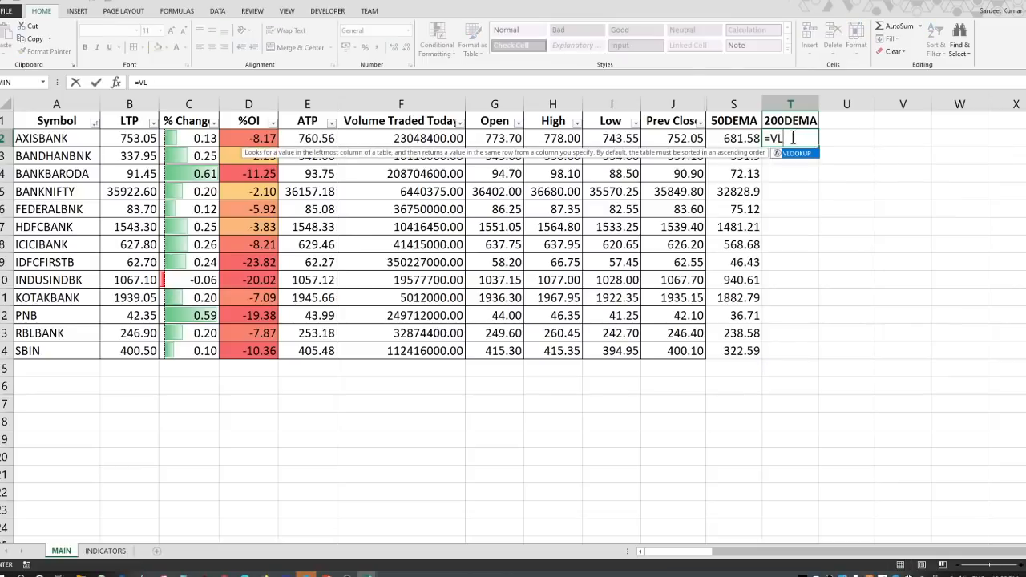
text(OOKUP()
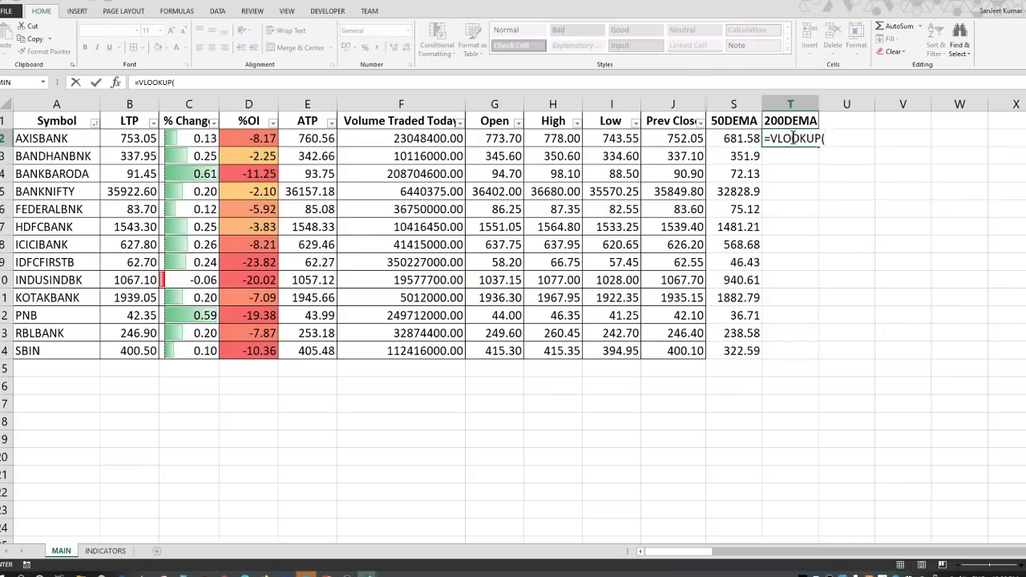
click(79, 141)
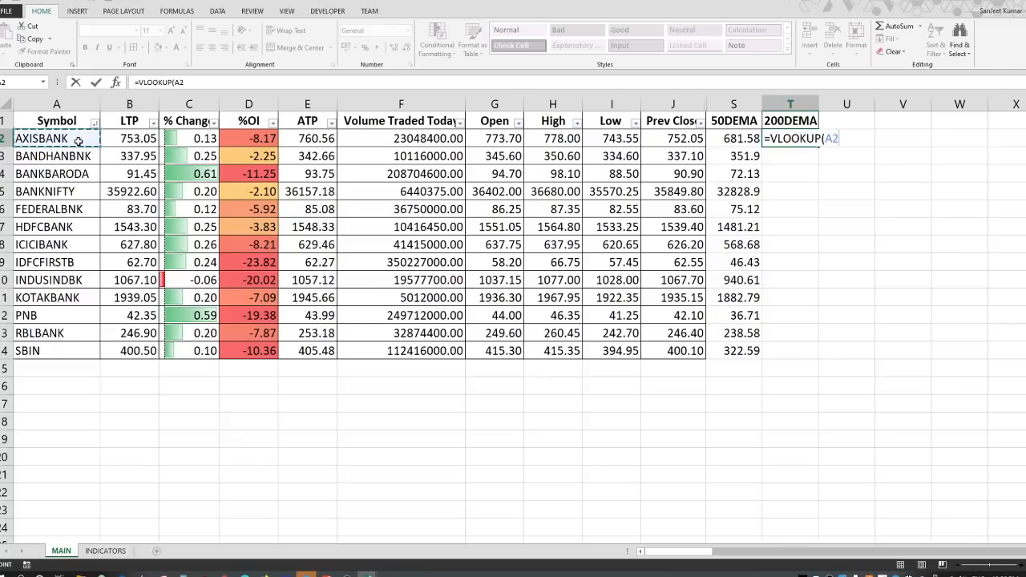
text(,)
- Set the T2 formula's table array to INDICATORS!A2:W1927
click(103, 553)
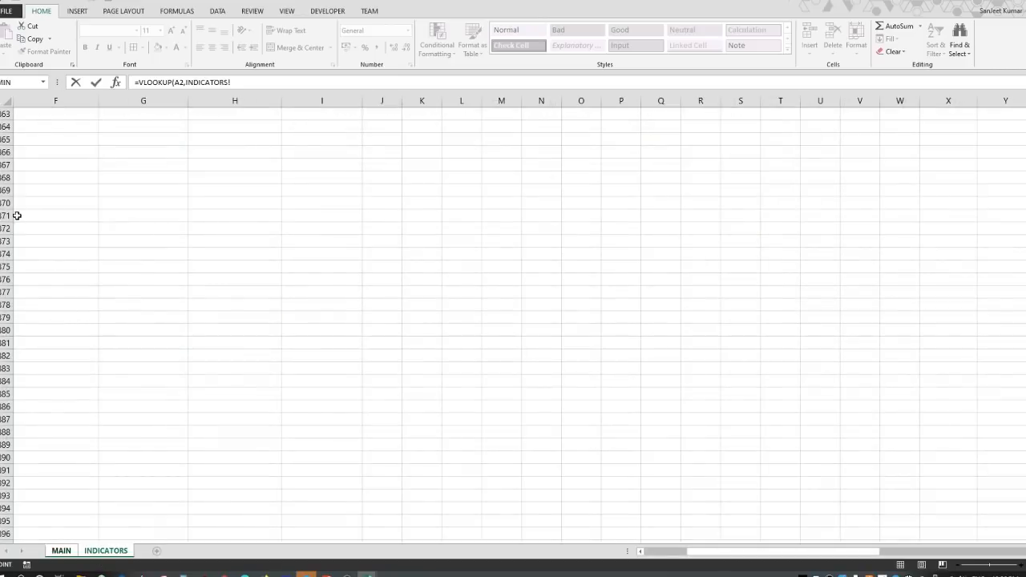
drag(820, 553, 665, 553)
scroll(298, 238, down, 14)
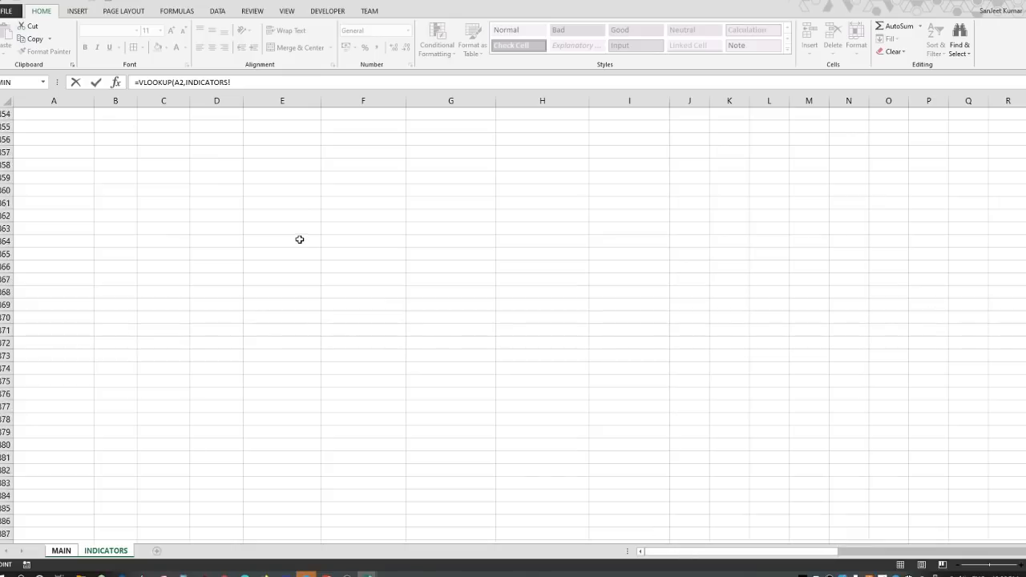
drag(1025, 531, 1025, 114)
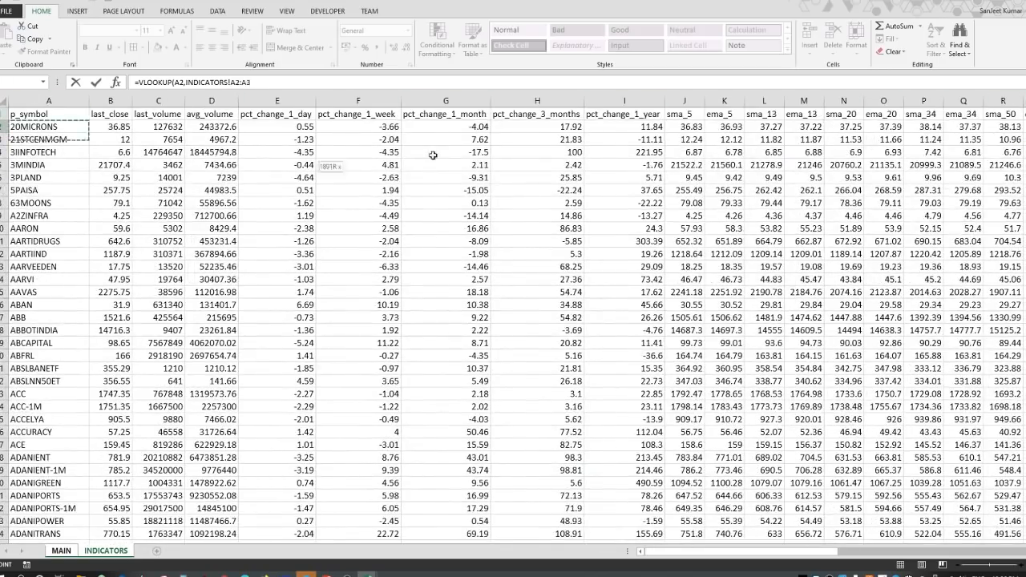
drag(433, 155, 435, 477)
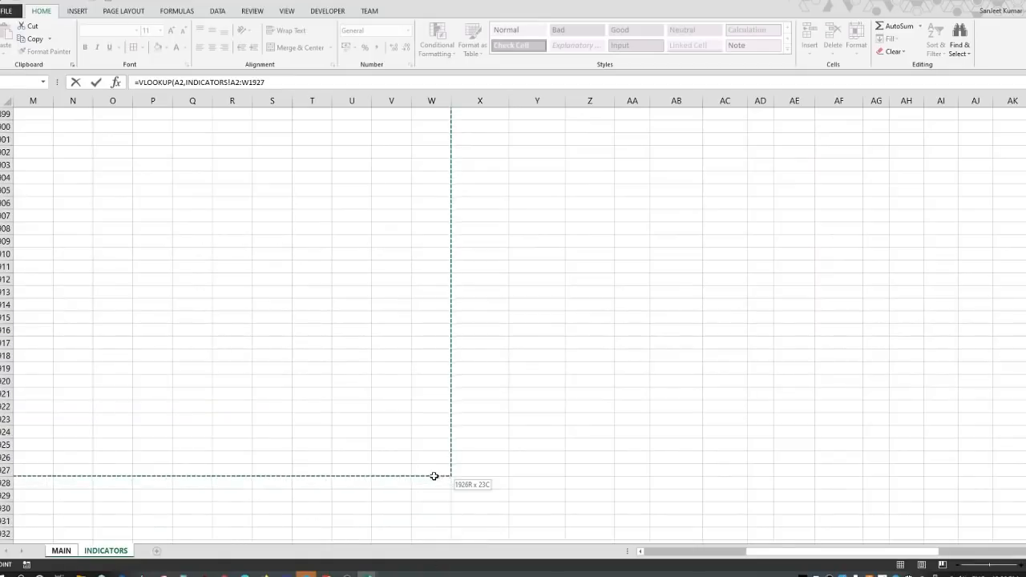
- Complete the T2 formula with column index 23 and FALSE, and fill it down to T14
text(,)
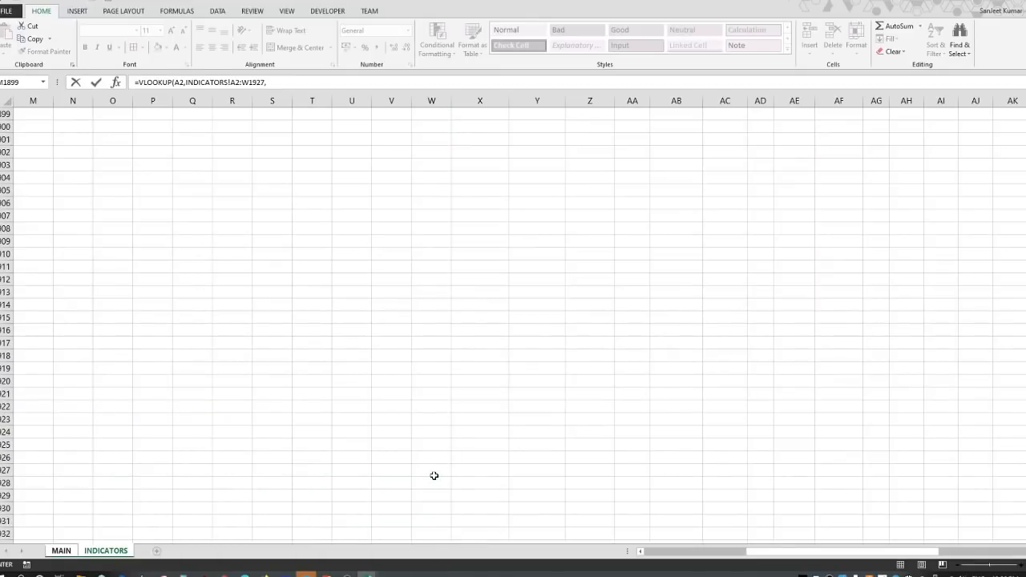
text(23,FAL)
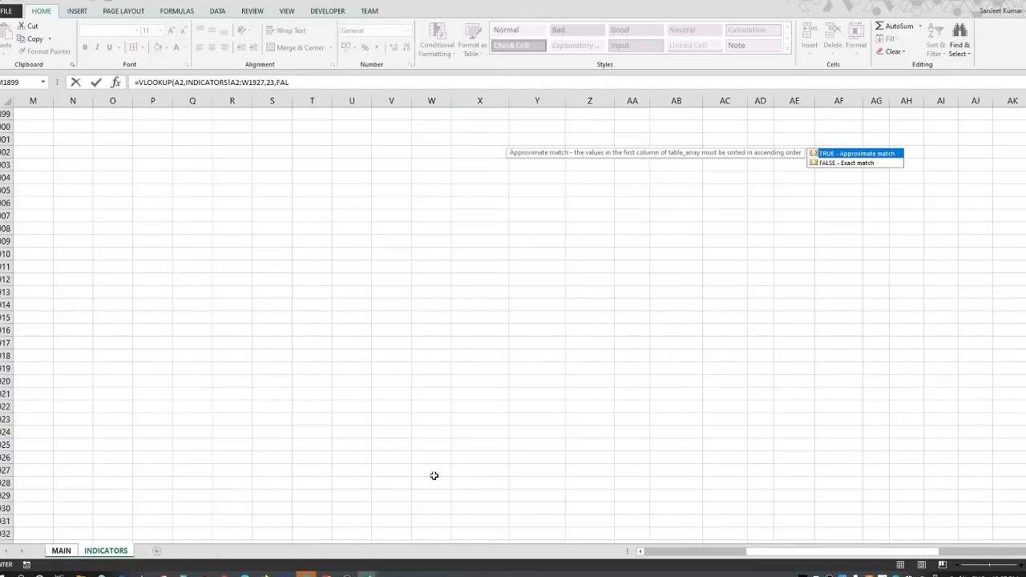
text(SE))
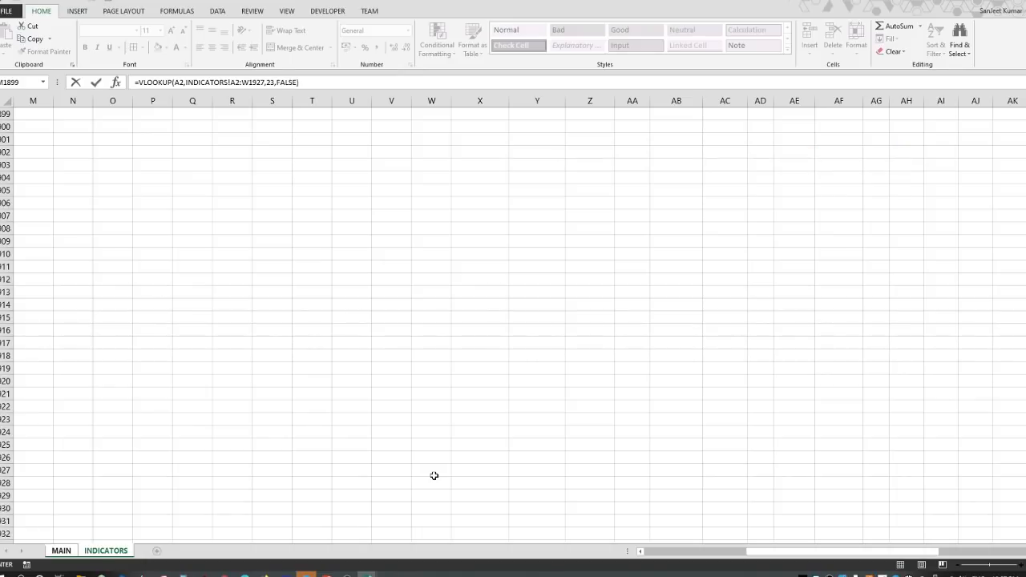
key(Return)
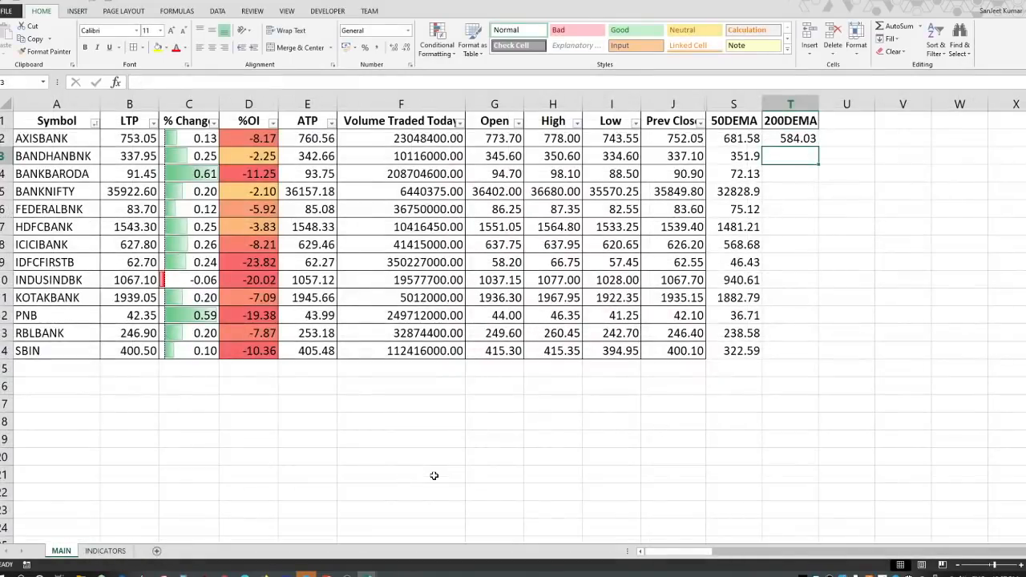
click(809, 136)
drag(820, 147, 839, 359)
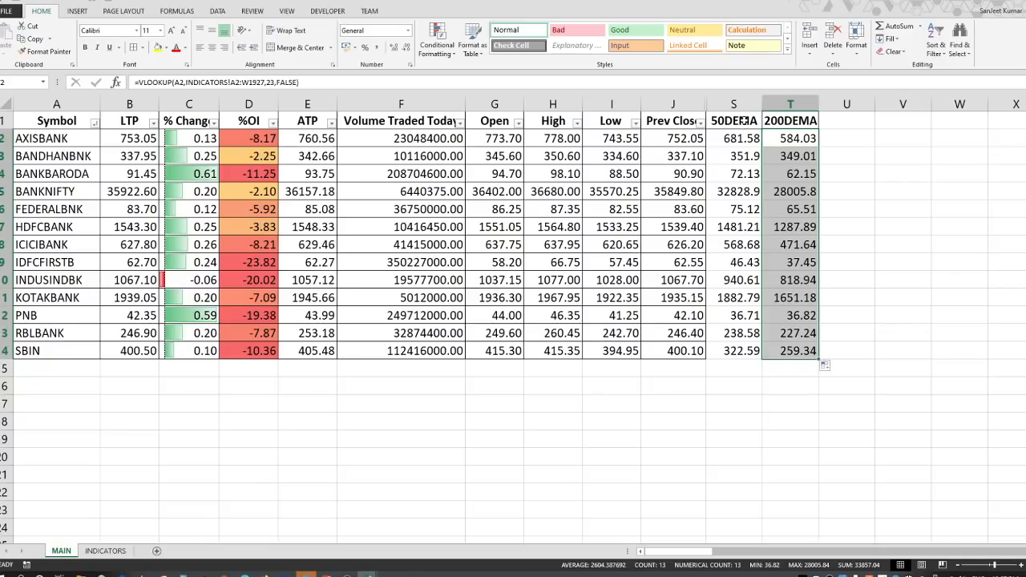
- Add cell borders to the 50DEMA and 200DEMA block S1:T14, and compare AXISBANK's LTP with its 50DEMA
drag(745, 120, 794, 350)
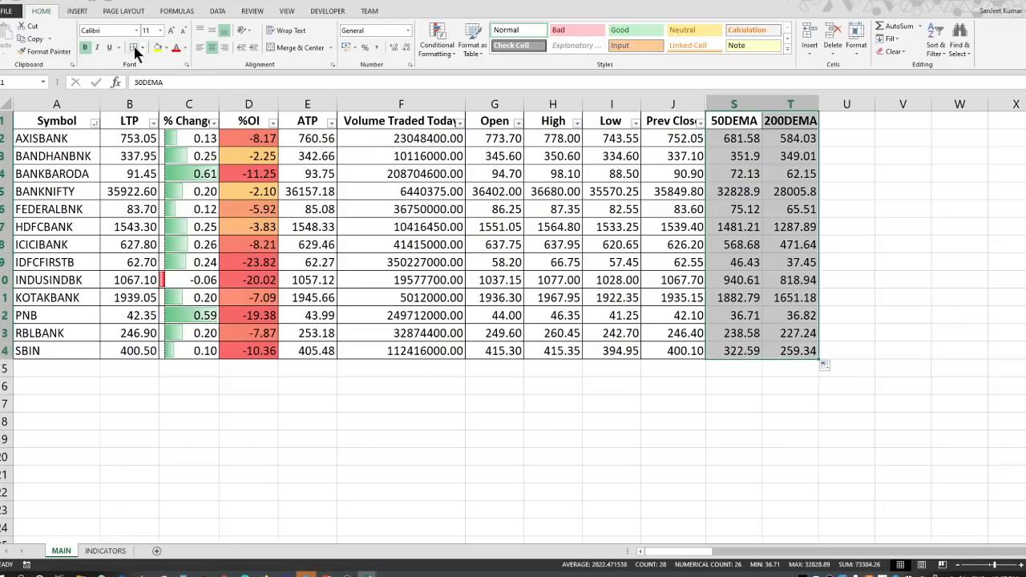
click(741, 137)
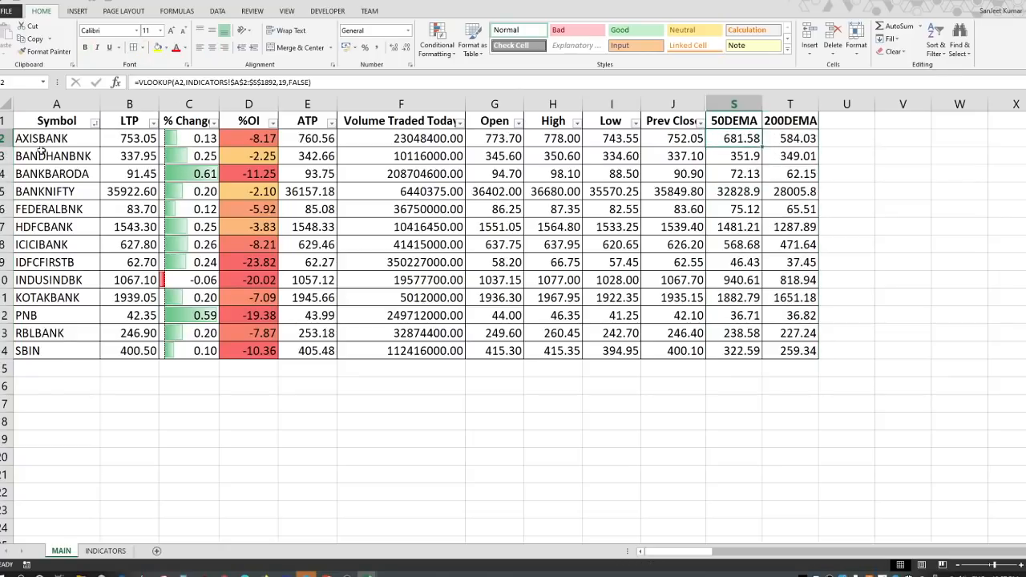
click(134, 141)
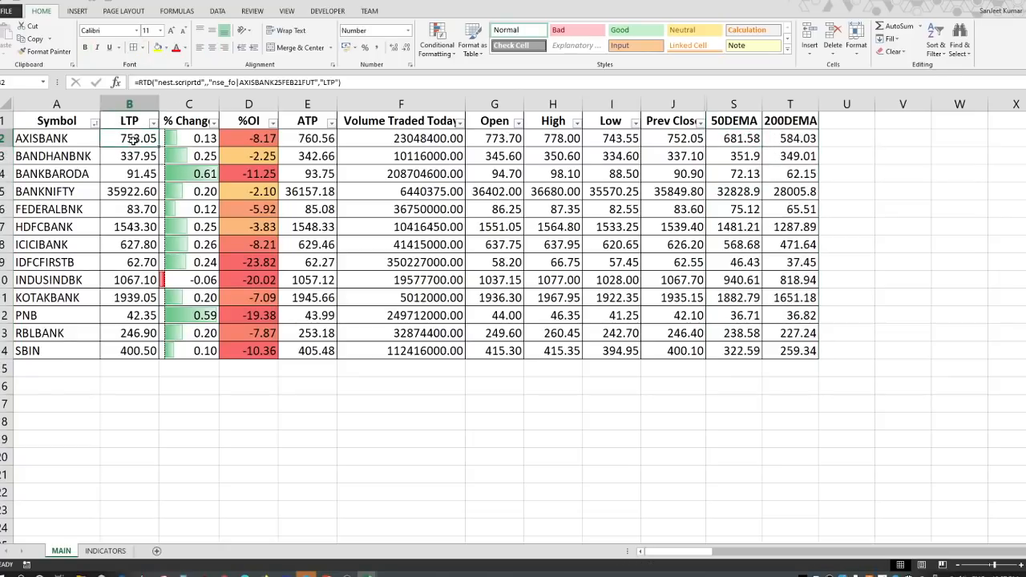
click(736, 139)
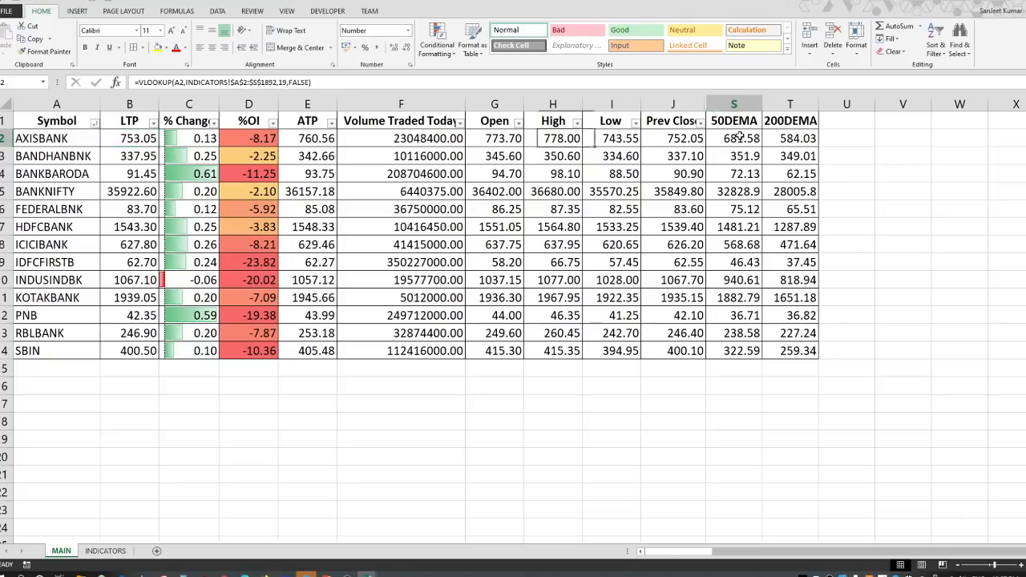
- Enter =(B2-S2)/S2 in U2 to calculate how far AXISBANK's LTP is from its 50DEMA
click(853, 140)
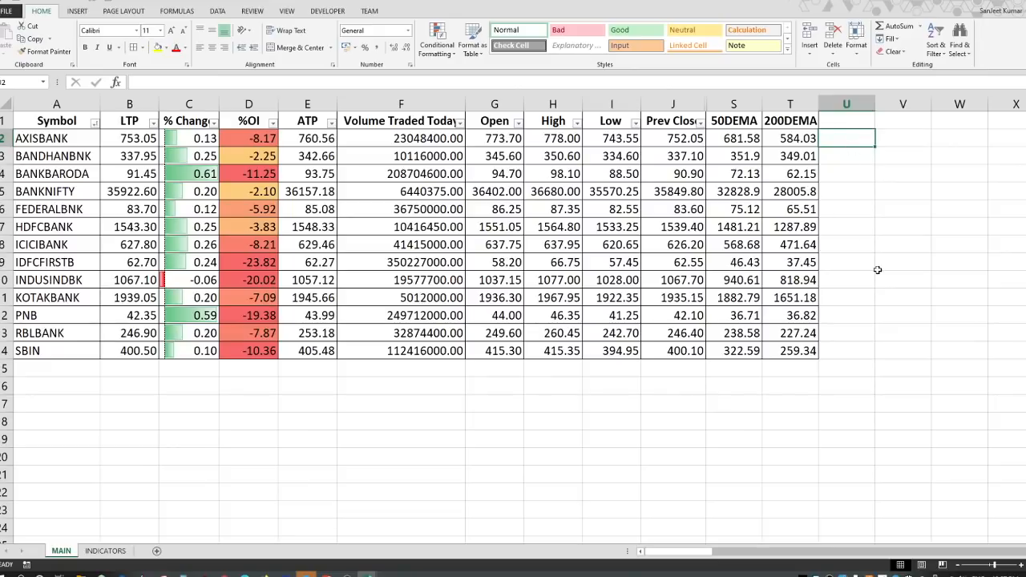
text(=)
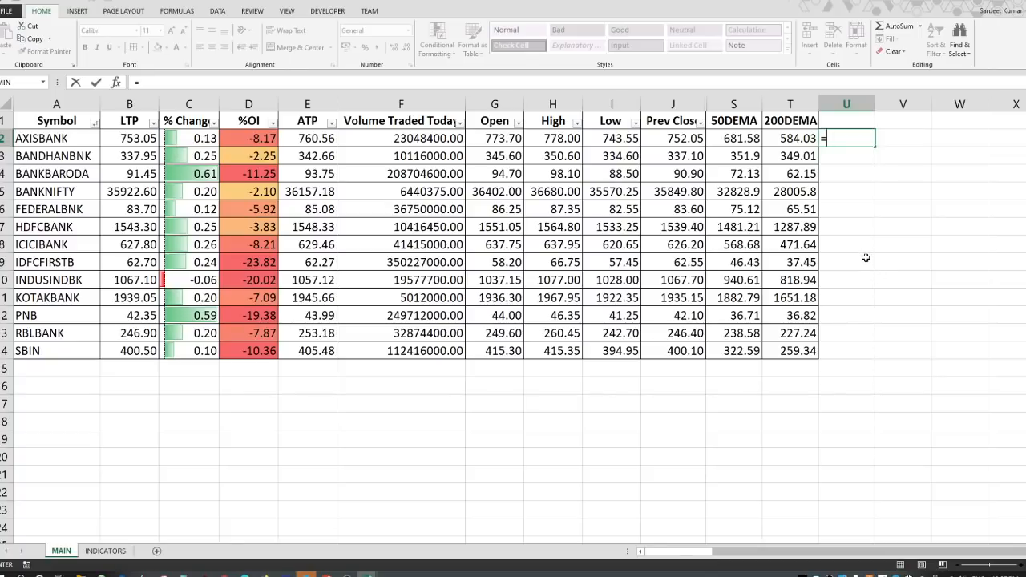
text(()
click(132, 138)
text(-)
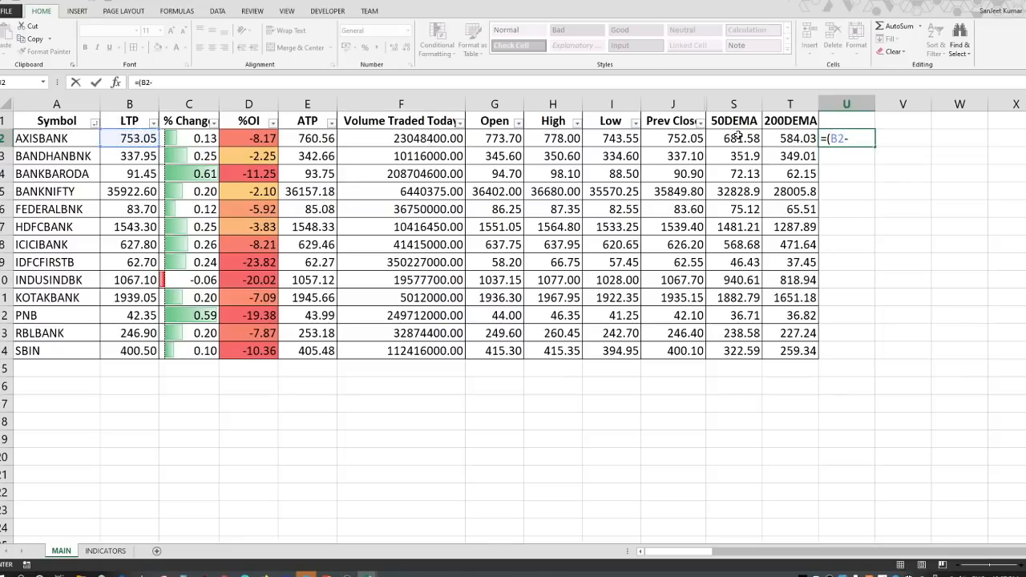
click(739, 138)
text()/)
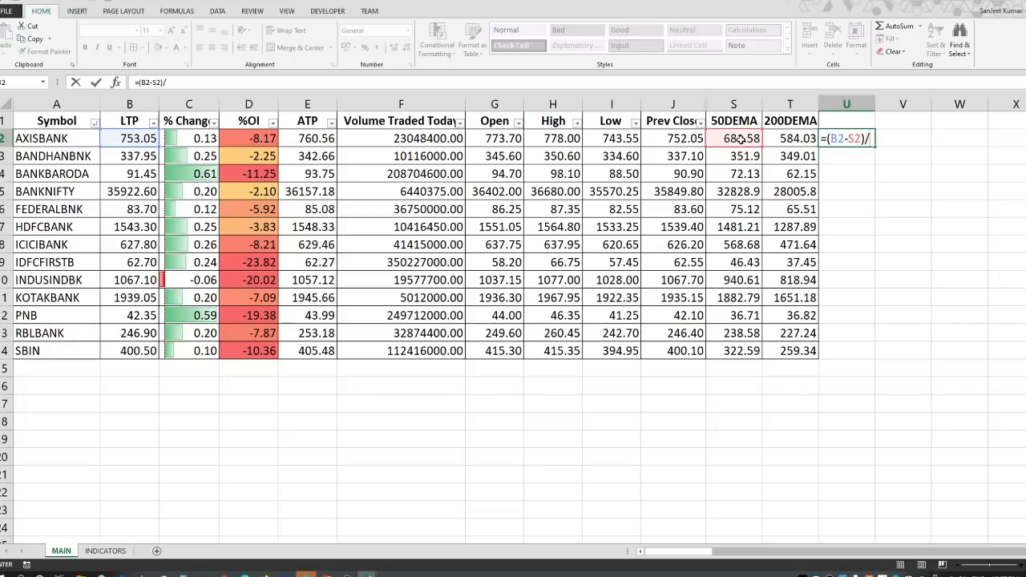
click(740, 139)
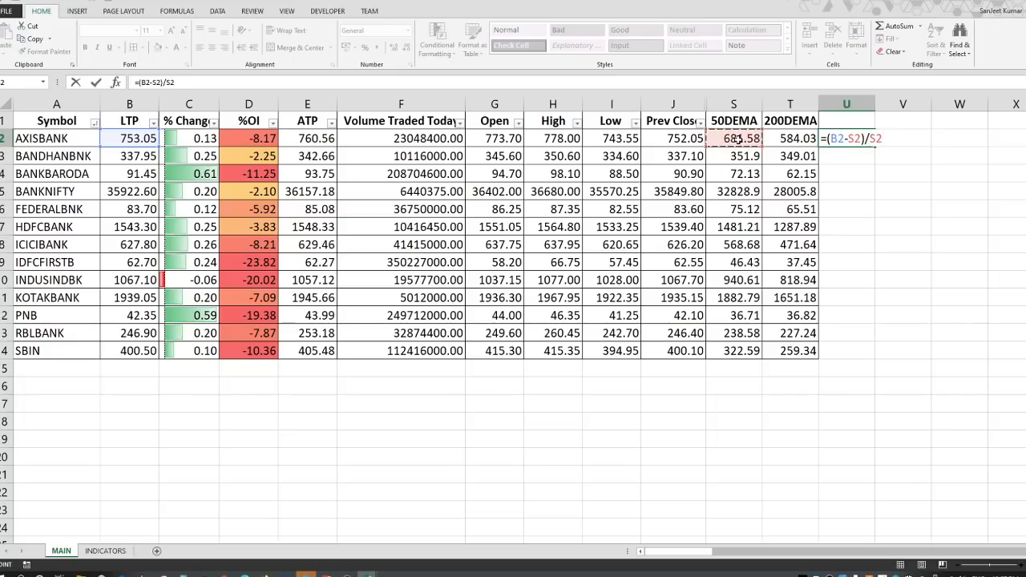
key(Return)
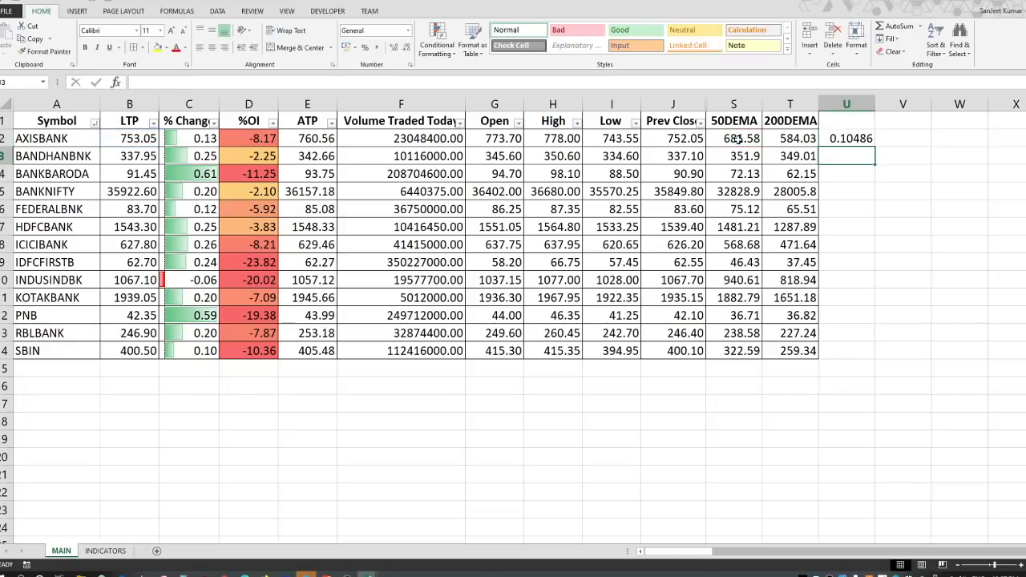
- Format U2 as a percentage with two decimal places and fill its formula down to U14
click(840, 138)
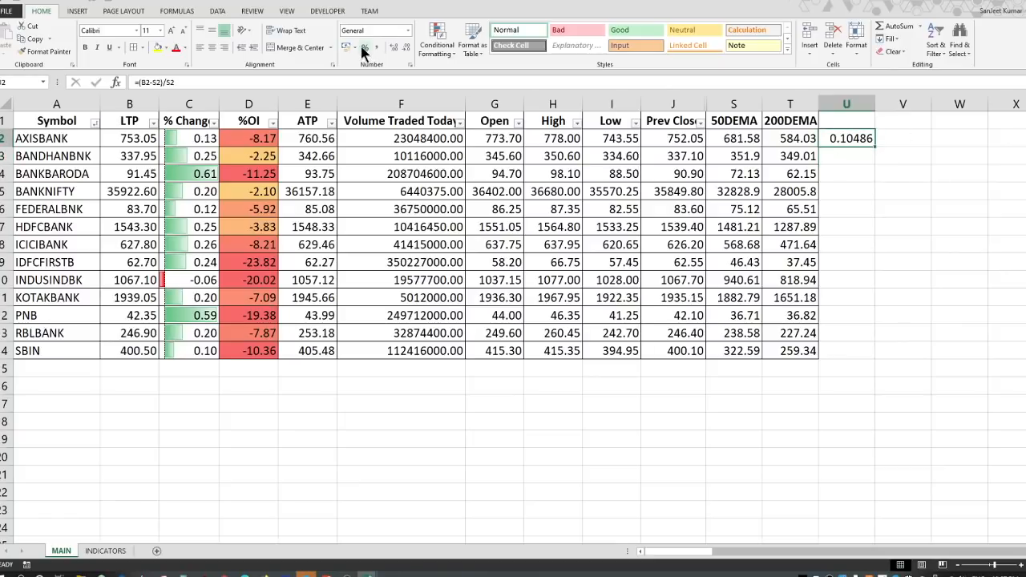
click(365, 47)
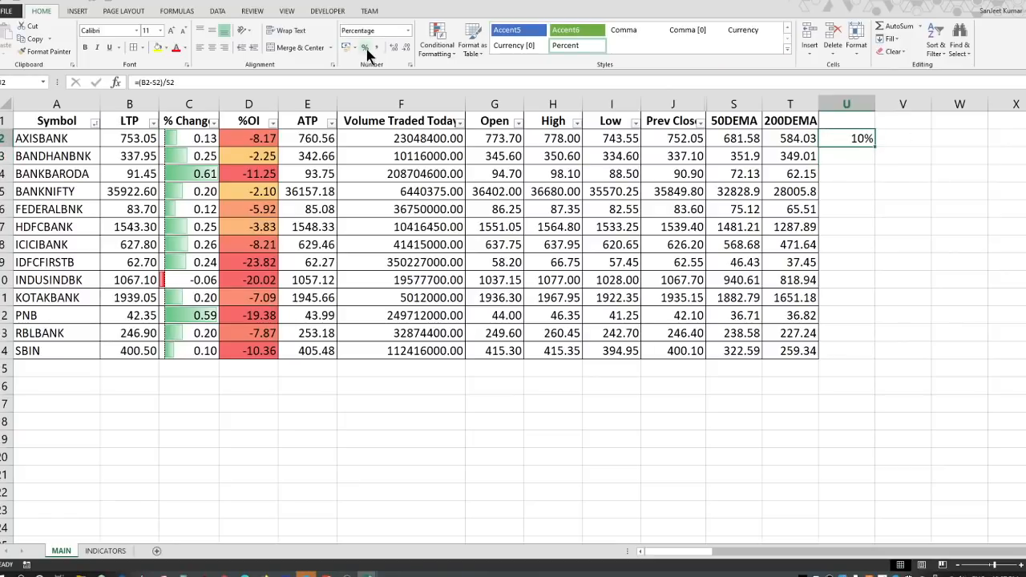
click(393, 47)
click(394, 46)
click(247, 83)
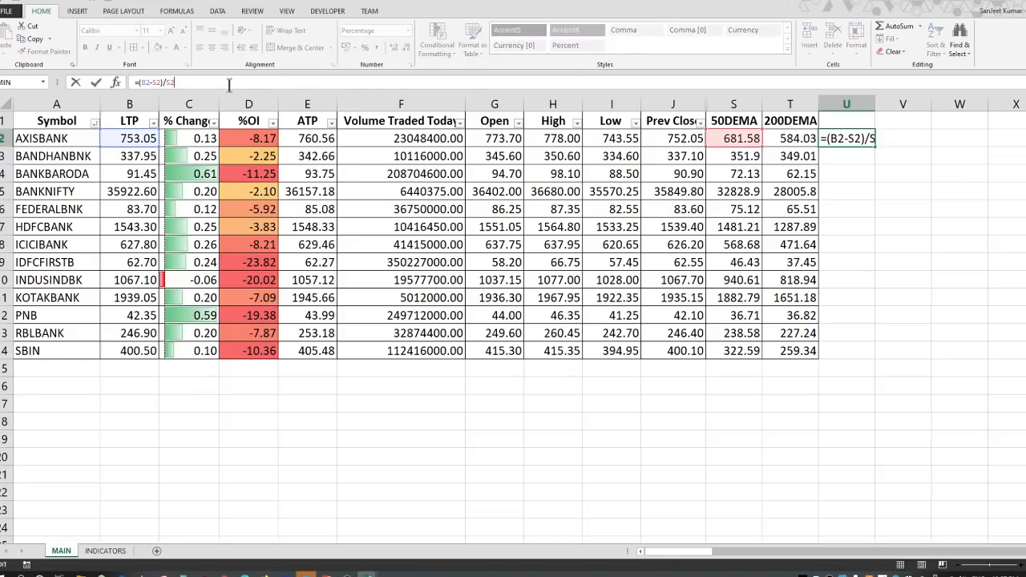
key(Escape)
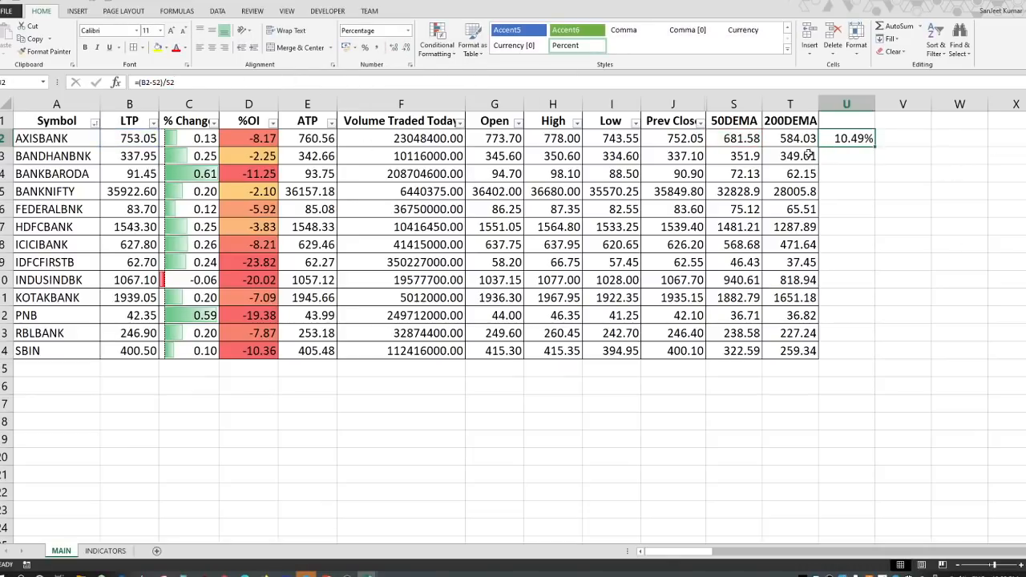
drag(877, 146, 878, 354)
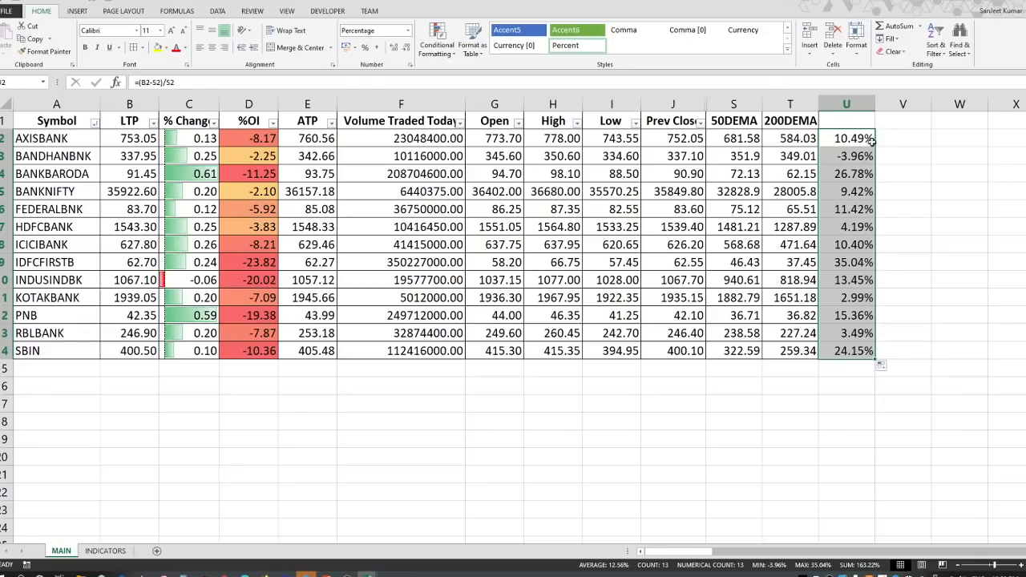
- Apply the blue-white-red color scale to the distance values in U2:U14
click(437, 42)
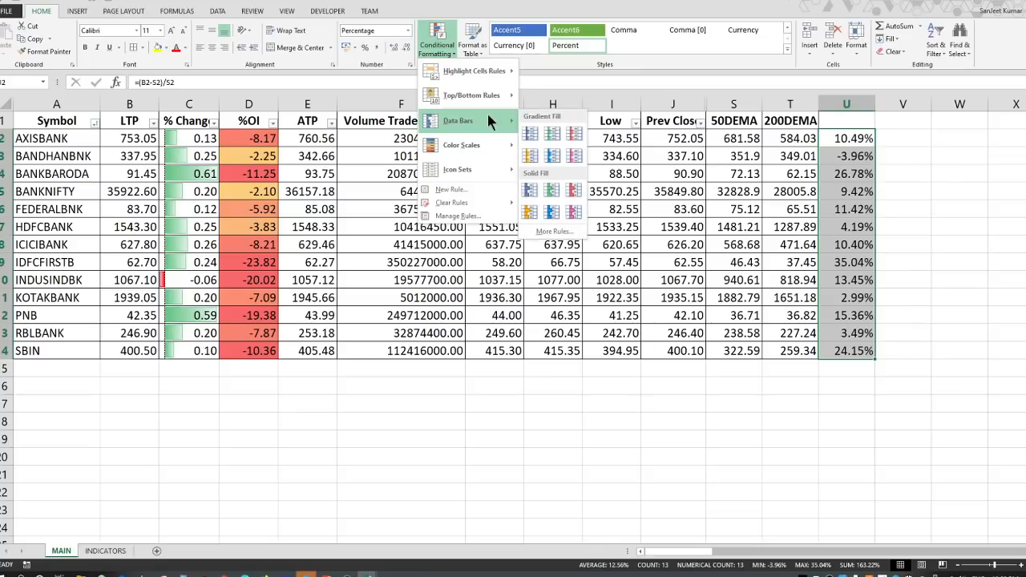
mouse_move(484, 145)
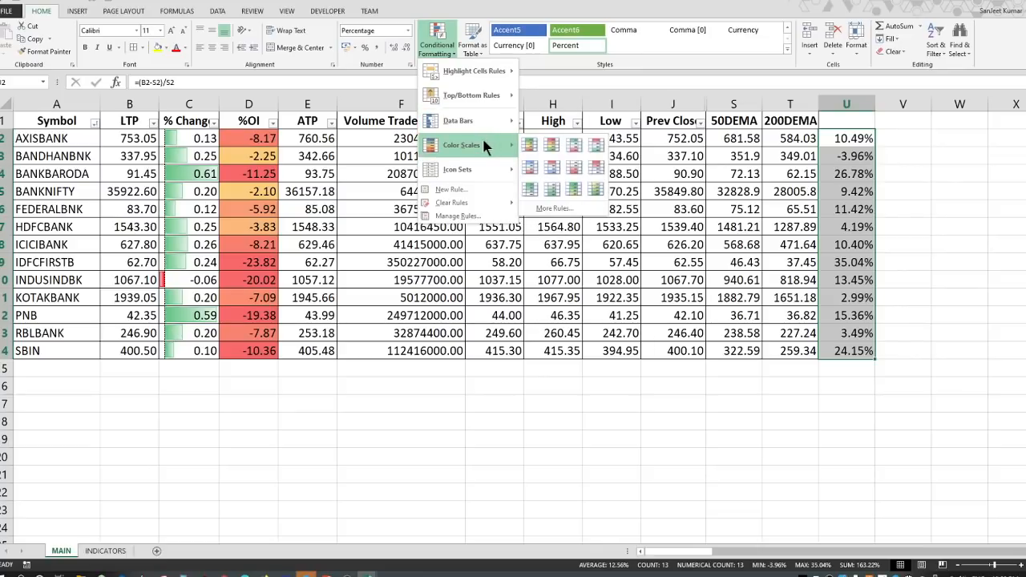
click(533, 166)
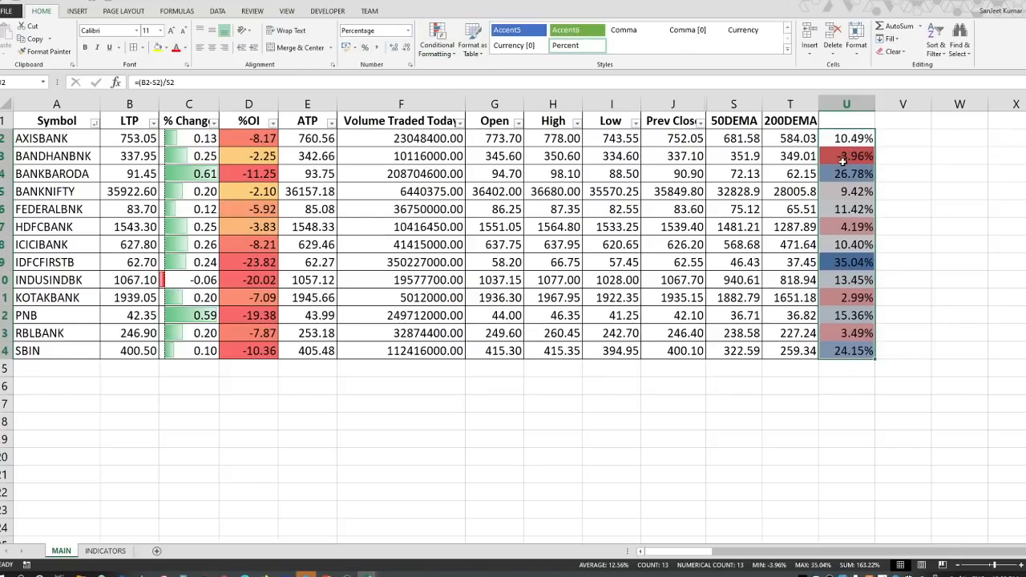
- Edit the U2:U14 color scale rule so its minimum, midpoint and maximum types are all Number
click(447, 58)
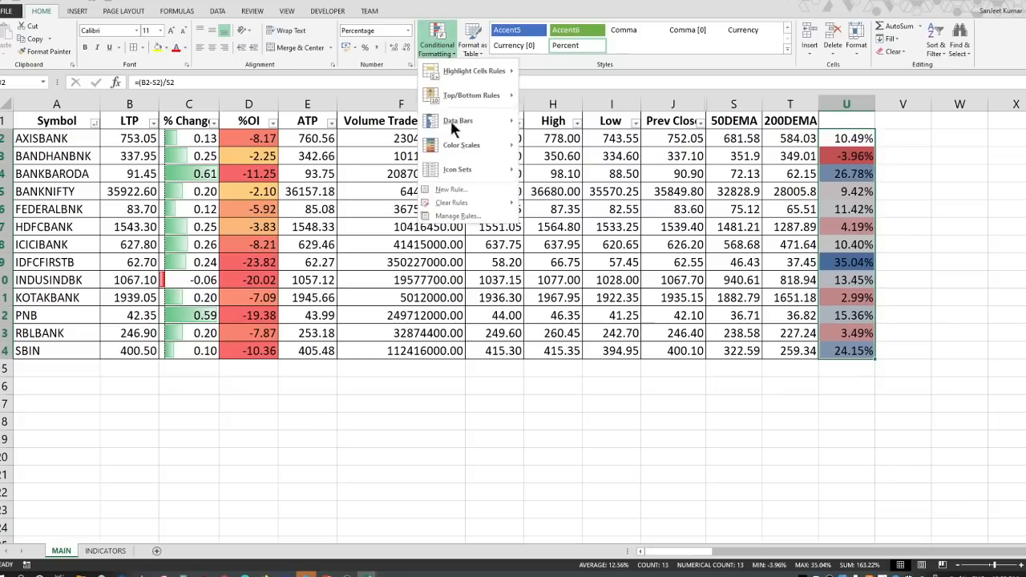
click(456, 216)
double_click(432, 244)
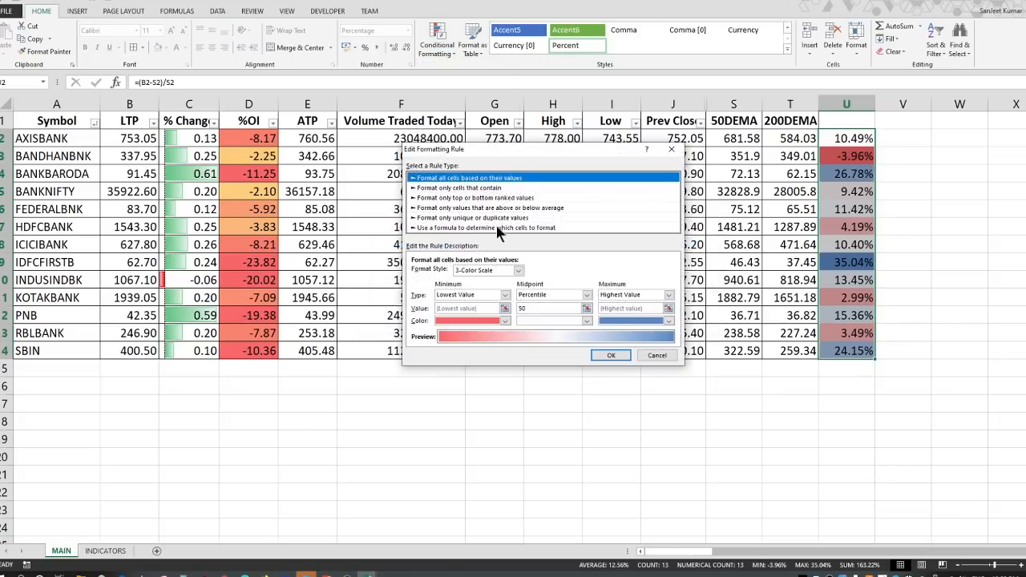
click(549, 294)
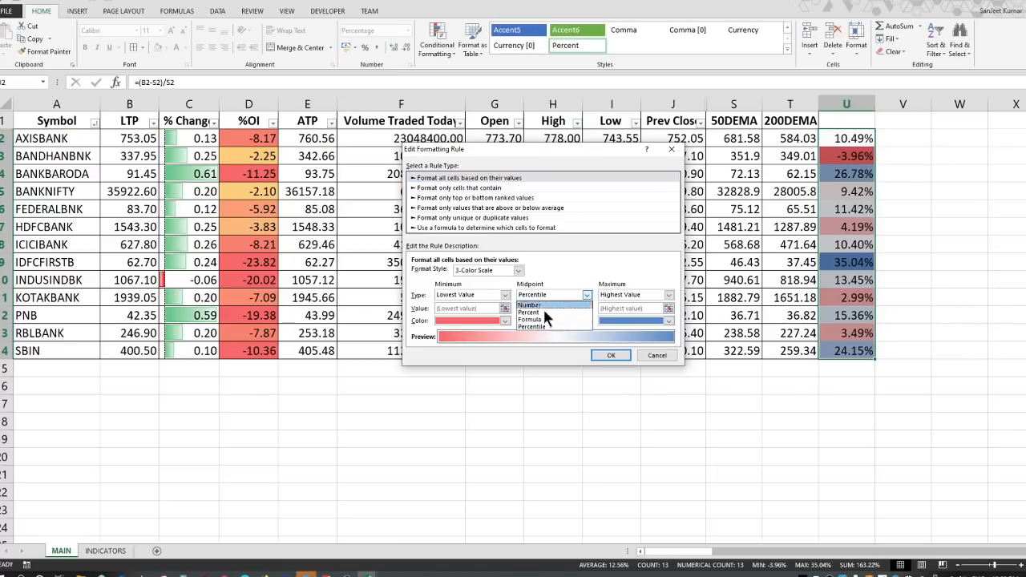
click(529, 304)
click(504, 295)
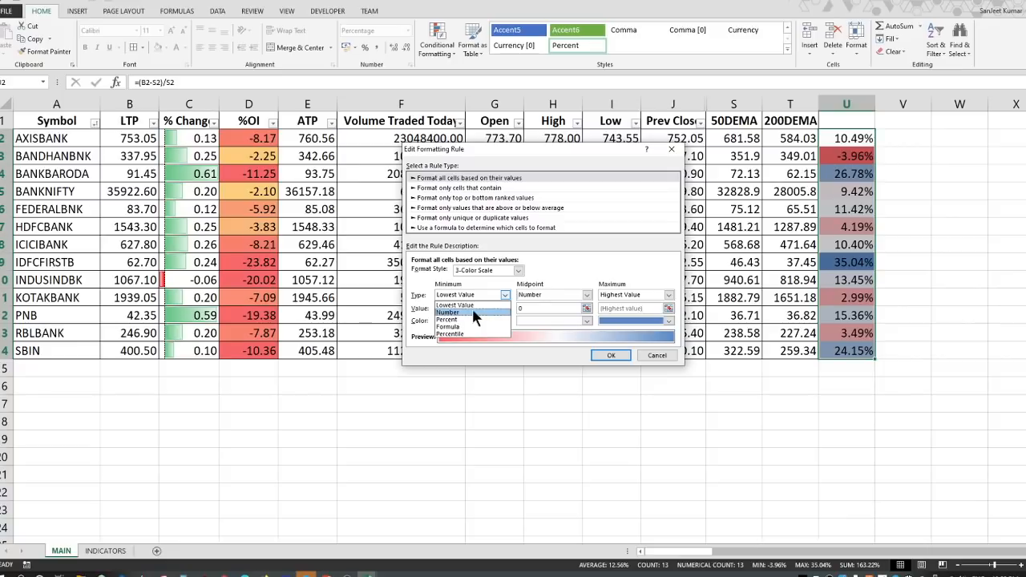
click(472, 312)
click(645, 295)
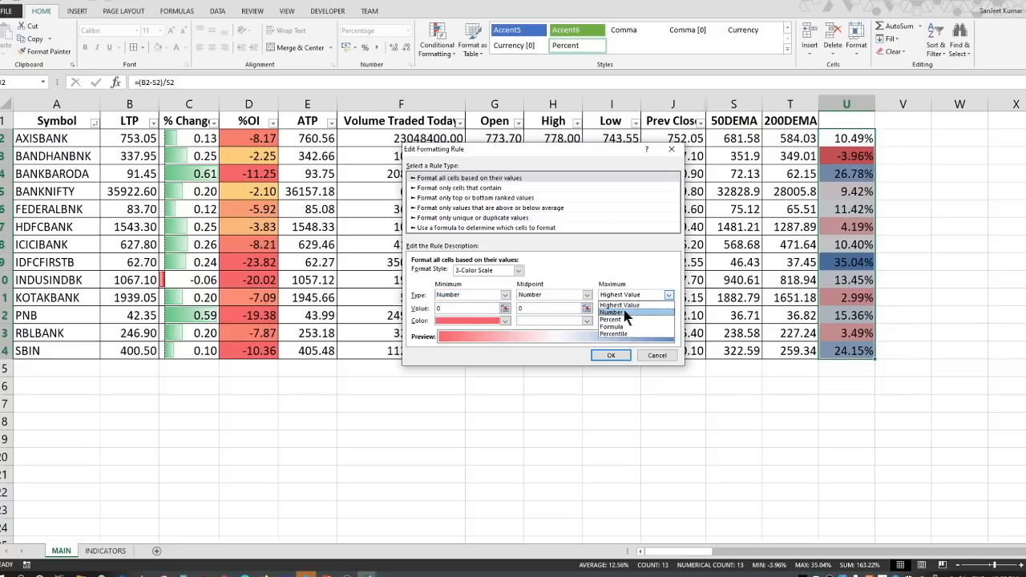
click(626, 312)
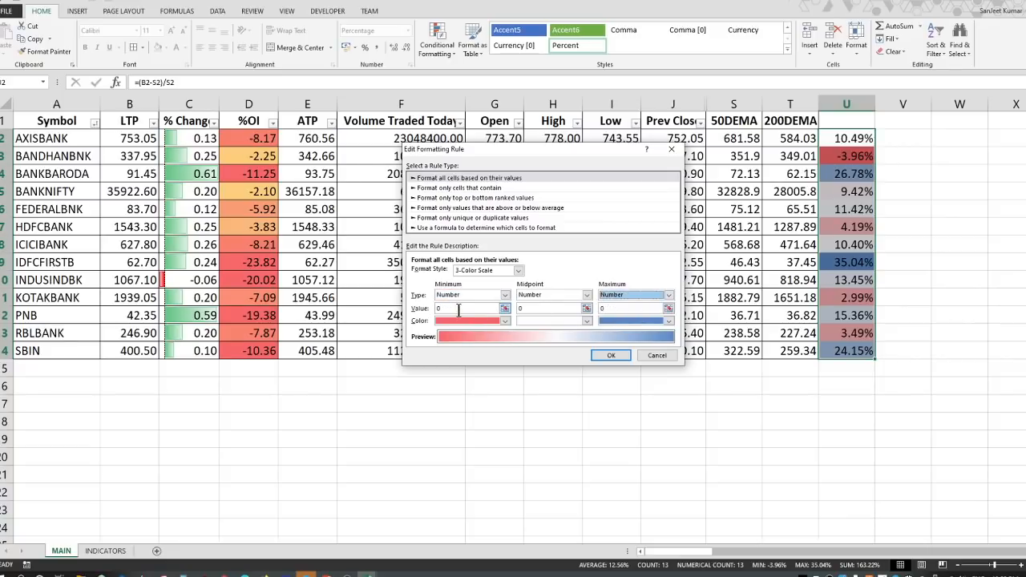
- Set the color scale's minimum value to -20 and maximum to 20, and apply the rule
click(518, 309)
click(442, 310)
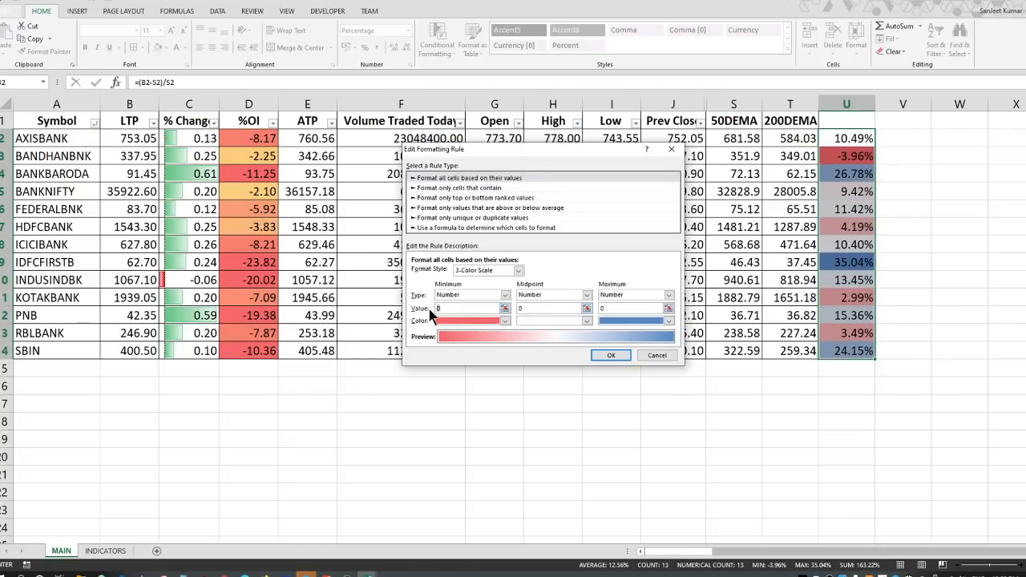
text(20-20)
click(612, 354)
click(694, 325)
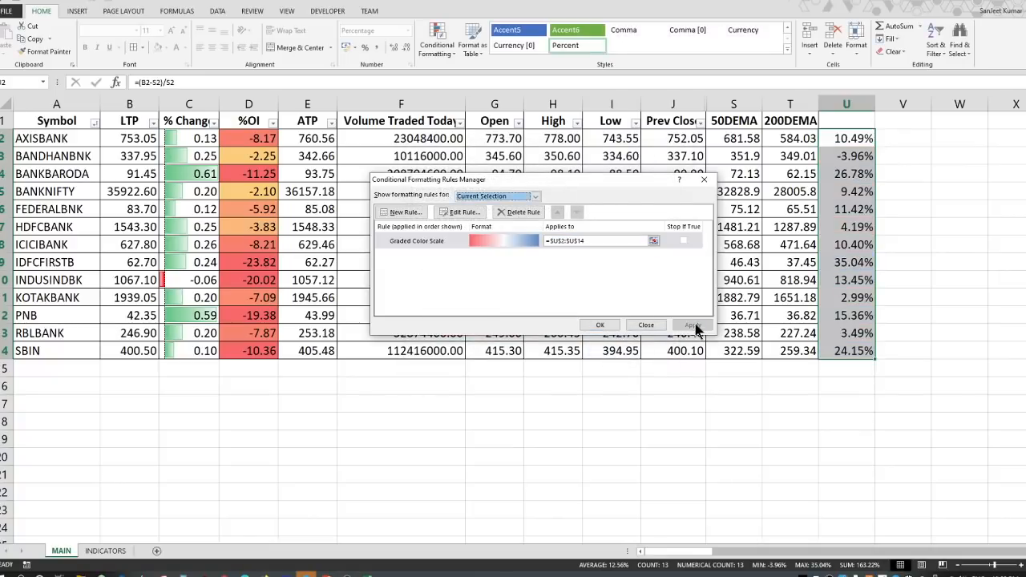
- Change the color scale's minimum value to -5 and maximum to 5, and apply the rule
double_click(424, 239)
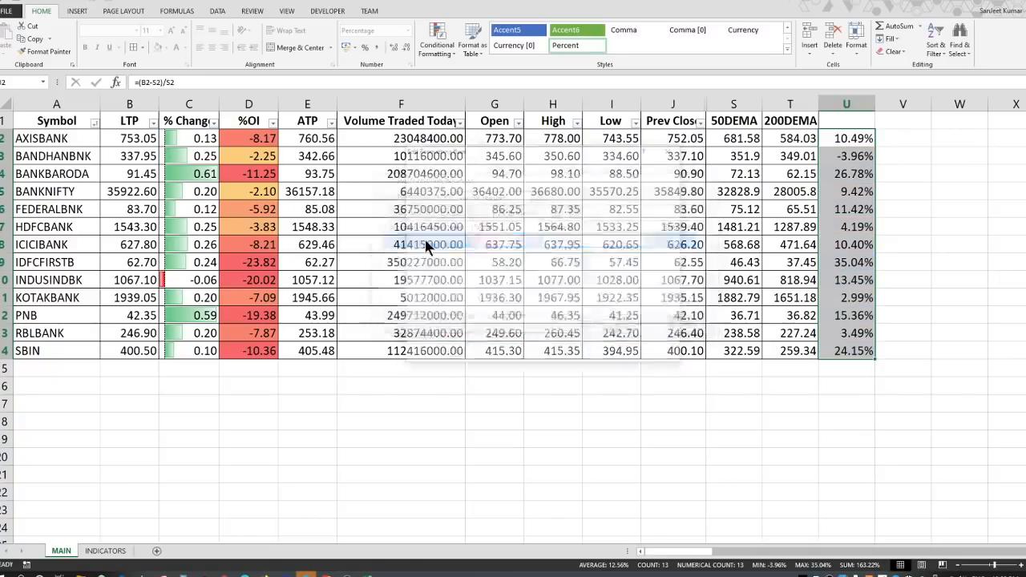
double_click(439, 308)
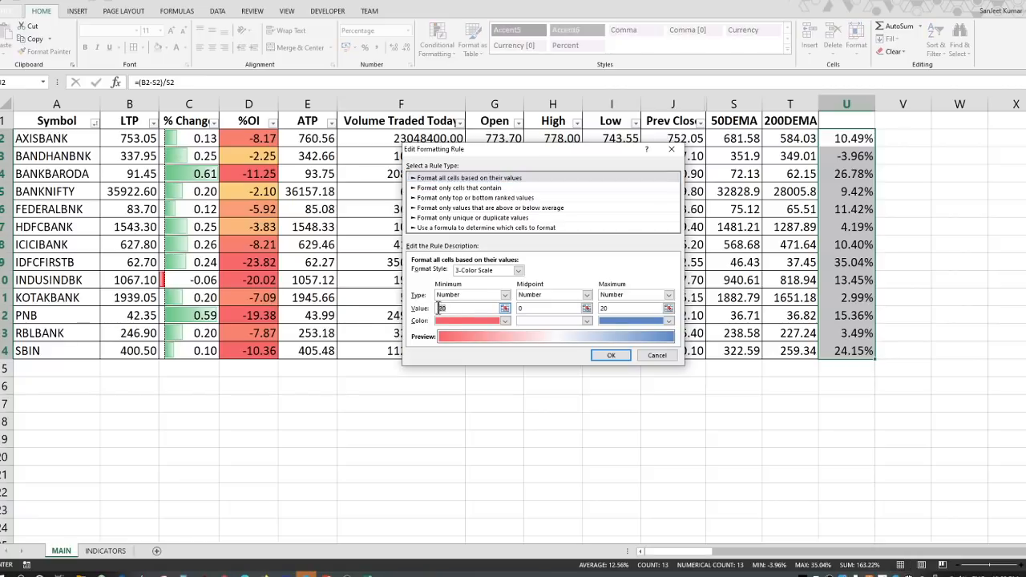
text(-5)
double_click(616, 307)
text(5)
click(611, 355)
click(693, 326)
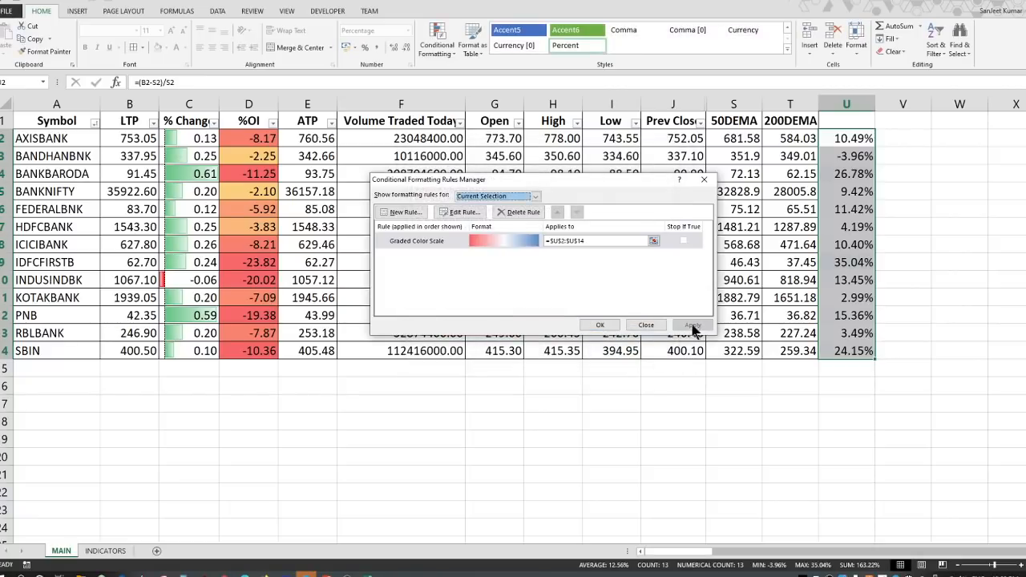
click(601, 325)
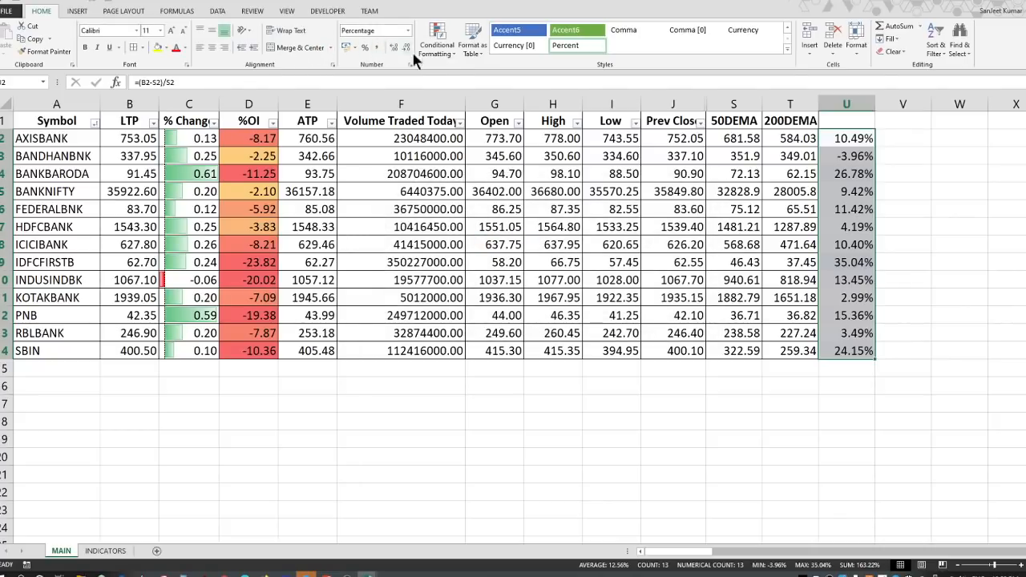
- Change the U2:U14 color scale's minimum value to -0.05 and maximum to 0.05, and apply the rule
click(437, 44)
click(469, 216)
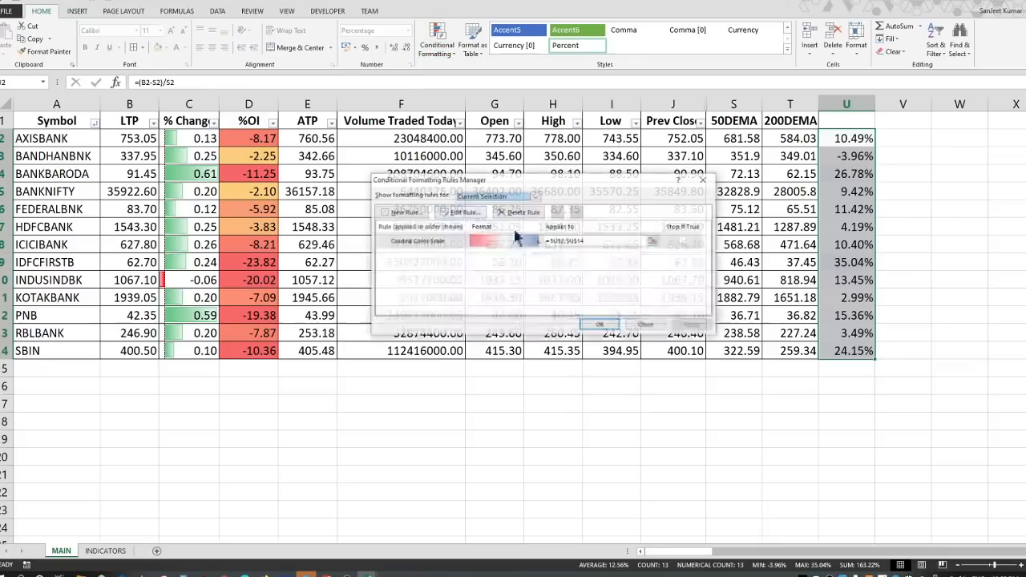
double_click(516, 239)
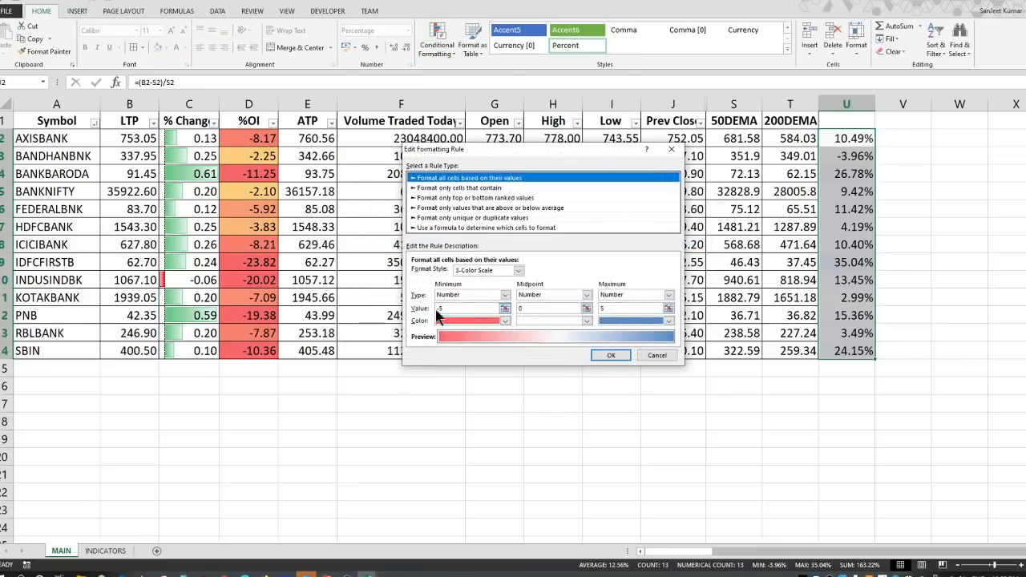
click(439, 308)
text(0.)
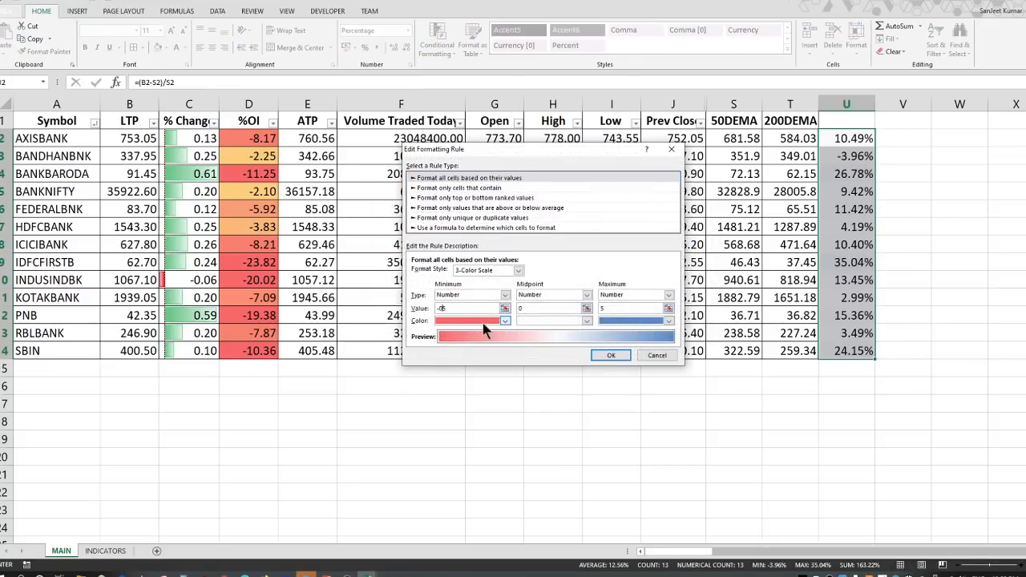
click(600, 309)
text(0)
click(611, 355)
click(693, 325)
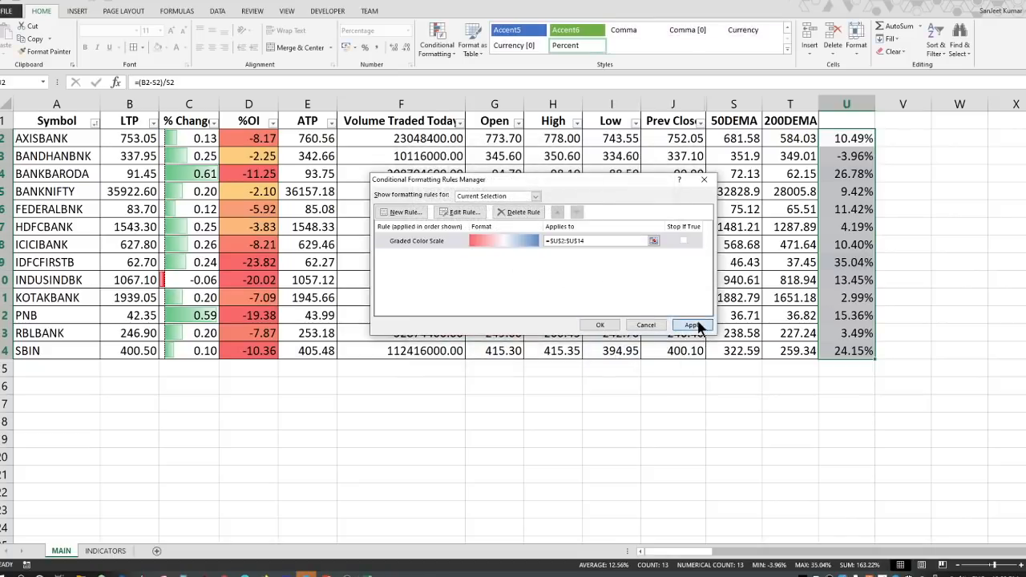
- Set the color scale's minimum value to -0.2 and maximum to 0.2, and apply the rule
double_click(419, 241)
click(462, 309)
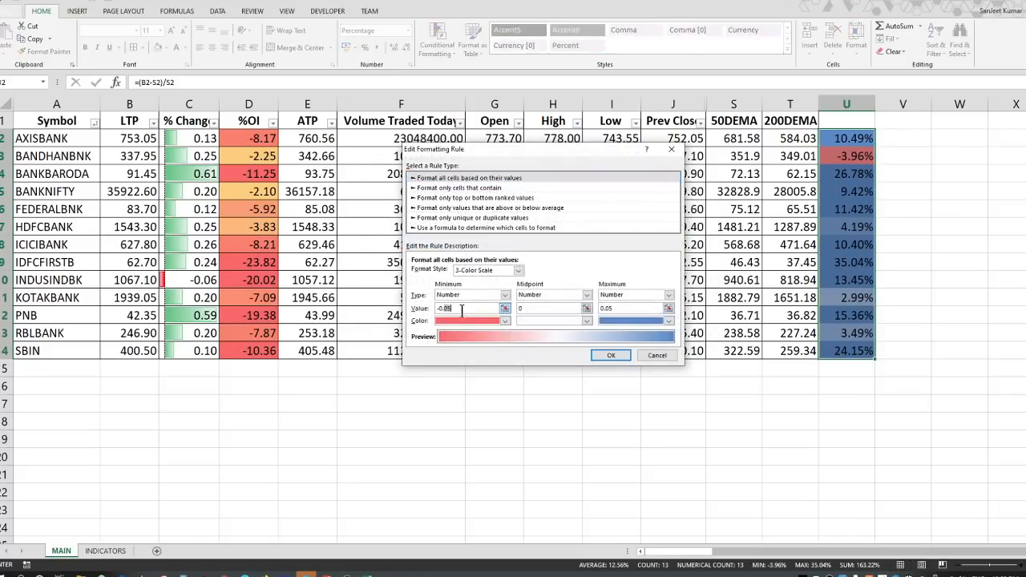
text(20020)
click(611, 355)
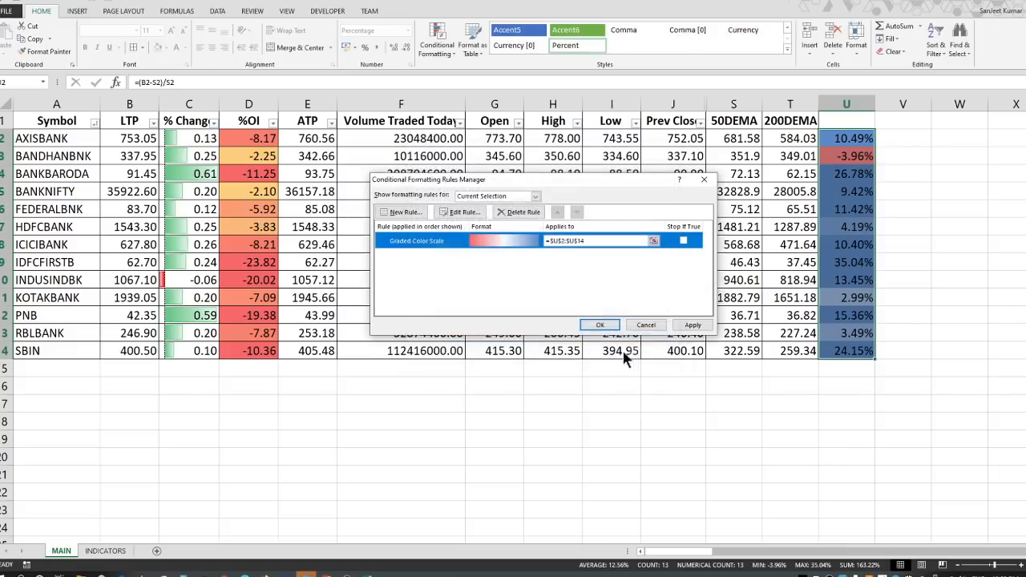
click(690, 326)
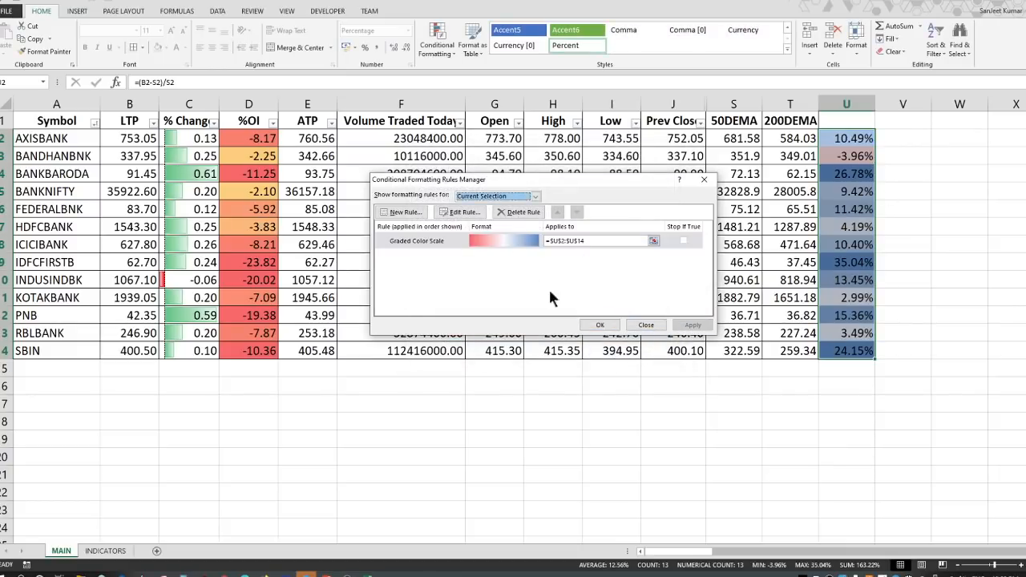
- Change the color scale's maximum color to the standard green, apply the rule and close the rules manager
double_click(431, 244)
click(669, 321)
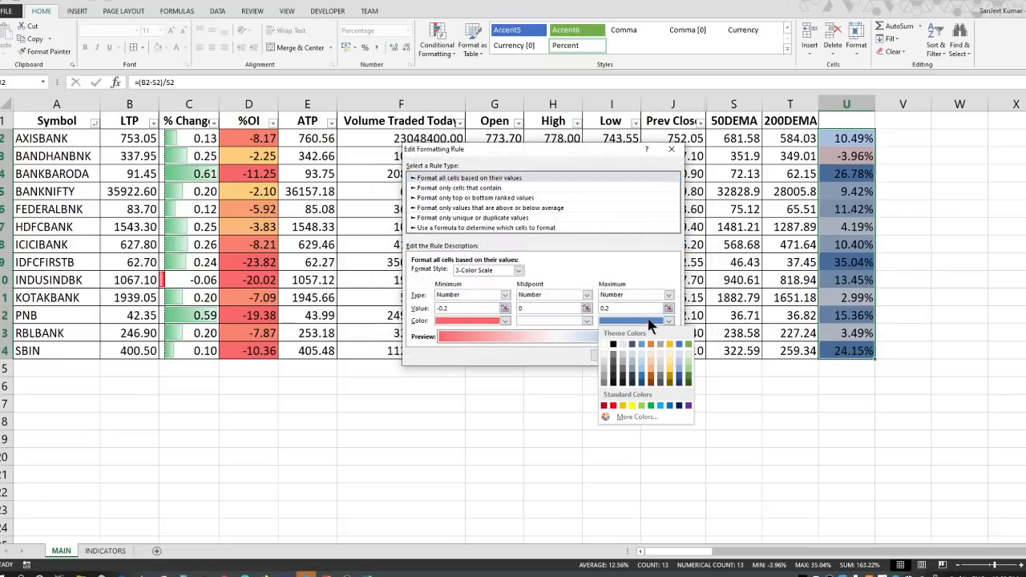
click(650, 405)
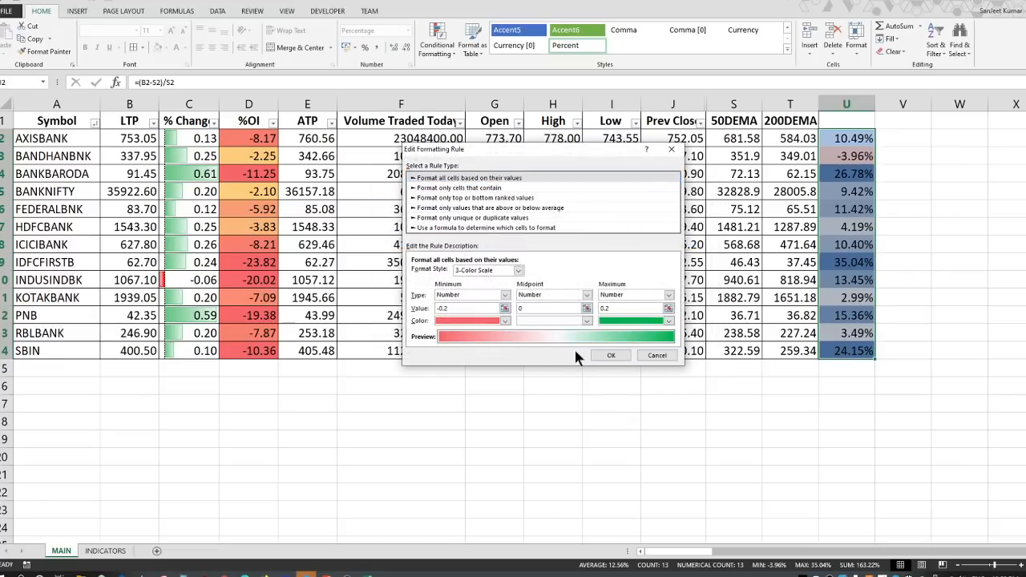
click(607, 356)
click(681, 325)
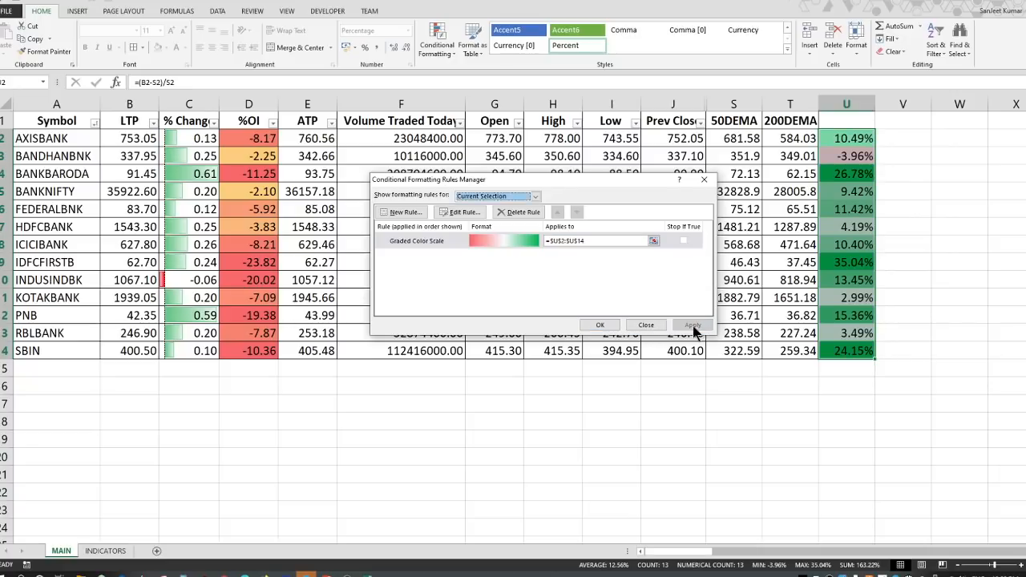
click(603, 325)
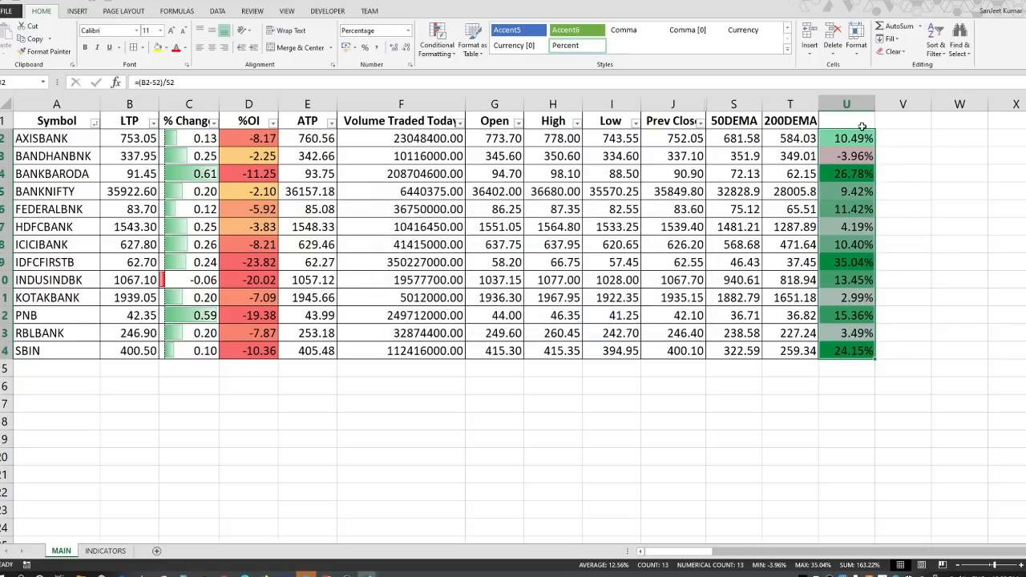
- Copy the distance formula =(B2-S2)/S2 from U2 and paste it as text into V2
click(863, 138)
drag(178, 82, 98, 79)
key(ctrl+c)
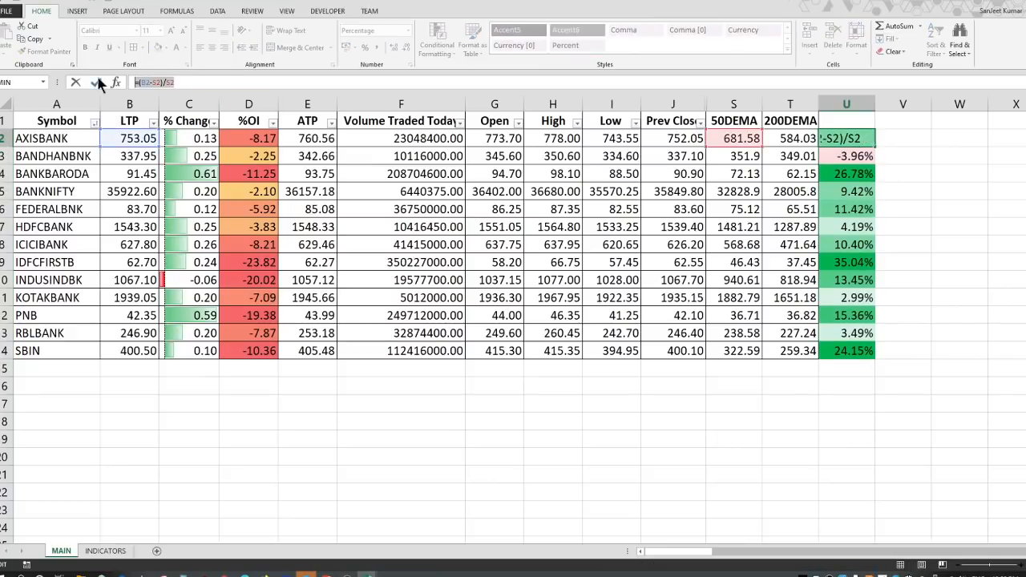
click(96, 82)
click(904, 138)
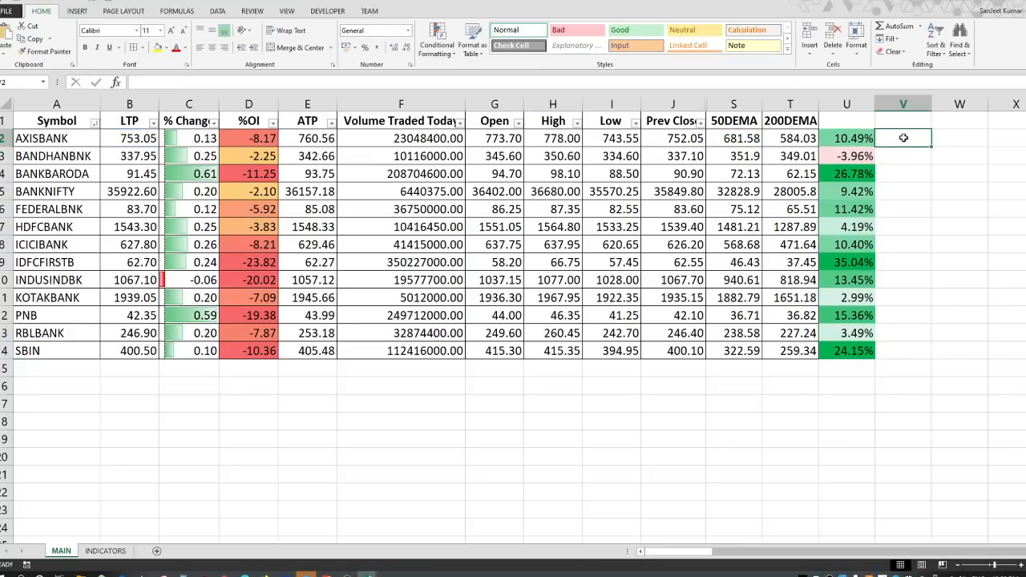
double_click(903, 136)
key(ctrl+v)
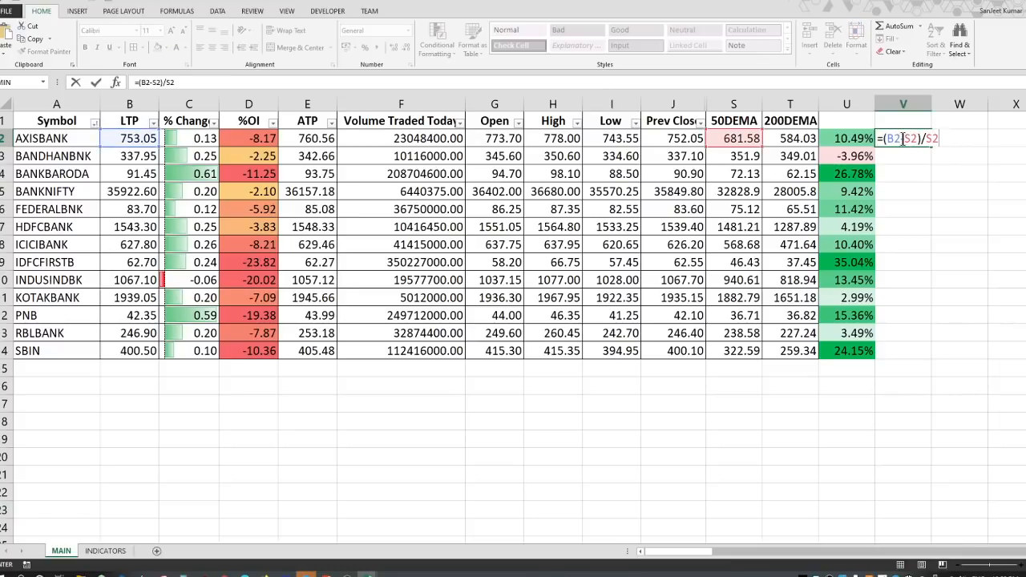
- Replace both S2 references in V2's formula with T2 so that it reads =(B2-T2)/T2
mouse_move(903, 138)
mouse_down()
mouse_move(889, 139)
mouse_move(916, 139)
mouse_move(906, 139)
mouse_up()
text(T2)
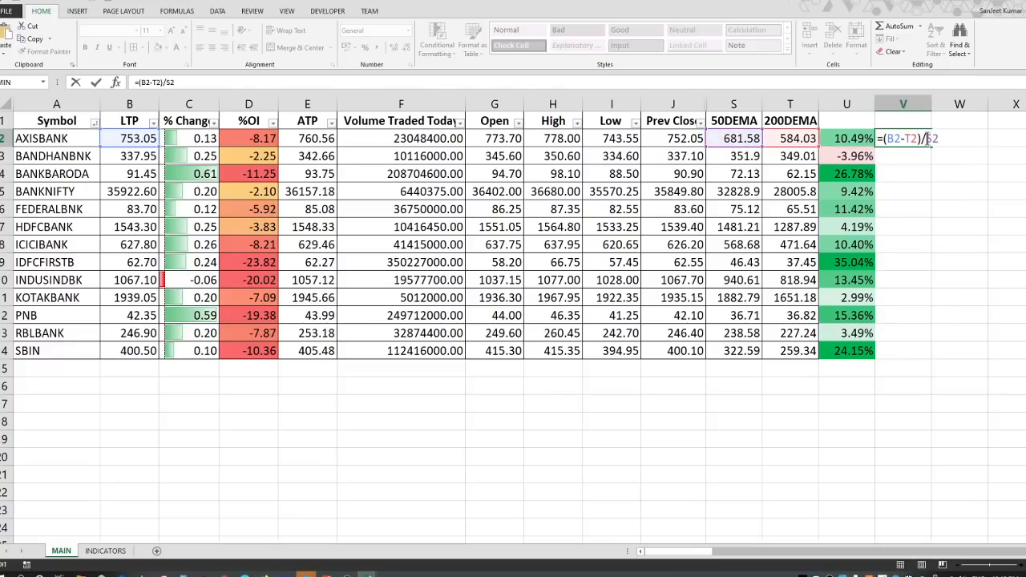
drag(925, 138, 956, 139)
text(T2)
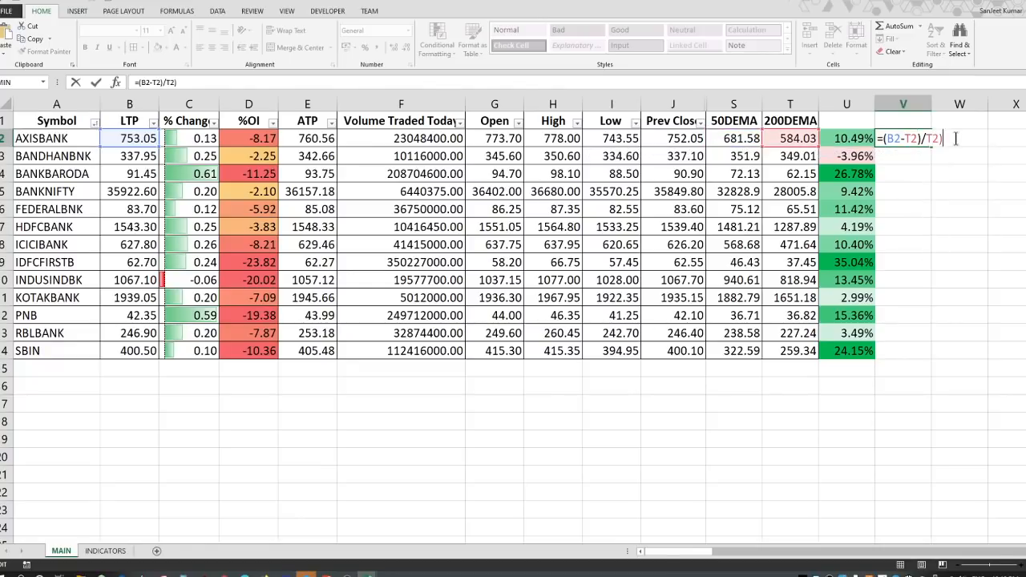
key(Return)
click(496, 329)
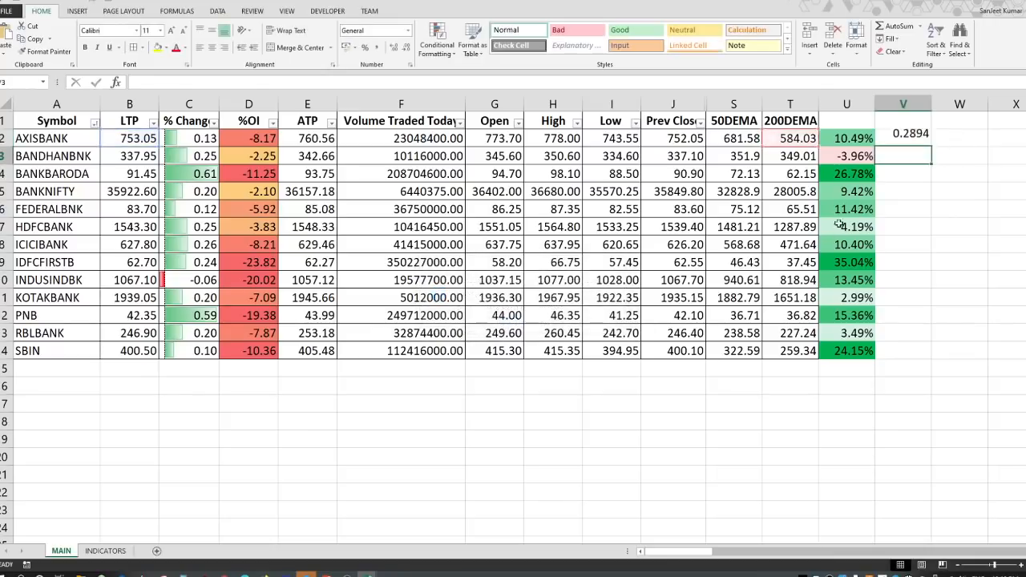
click(926, 136)
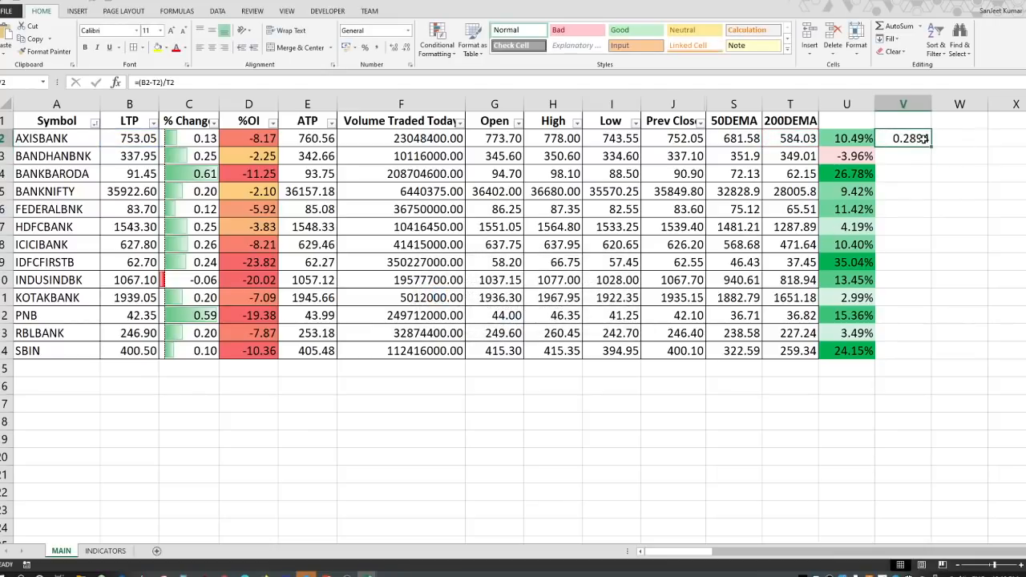
click(233, 86)
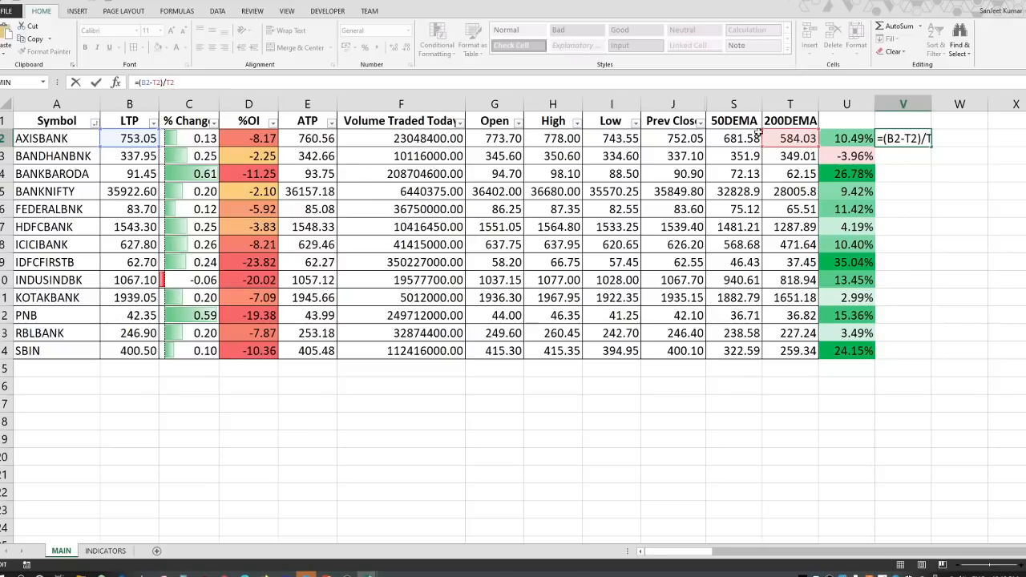
key(Escape)
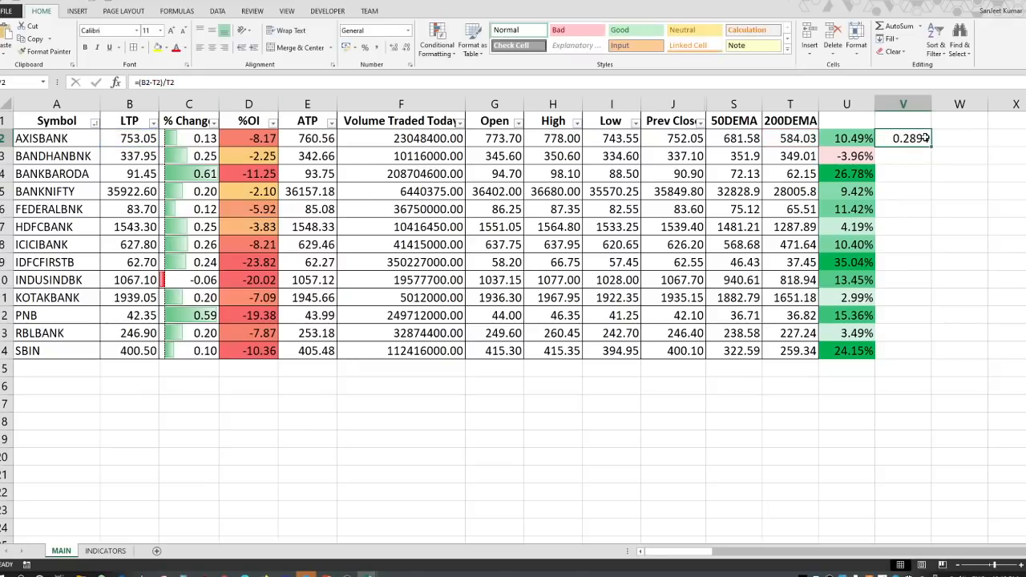
- Fill the V2 formula down to V14 and format the range as percentages with two decimals
drag(932, 144, 933, 359)
click(365, 47)
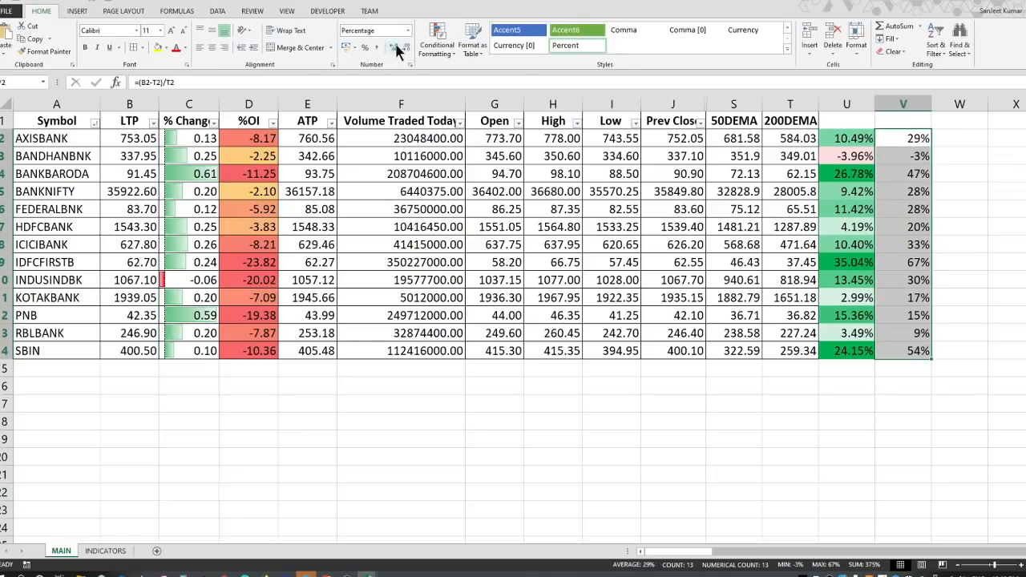
click(397, 49)
click(397, 49)
- Copy the formatting of U2:U14, including its color scale, onto V2:V14 with Format Painter
drag(850, 140, 849, 351)
click(35, 51)
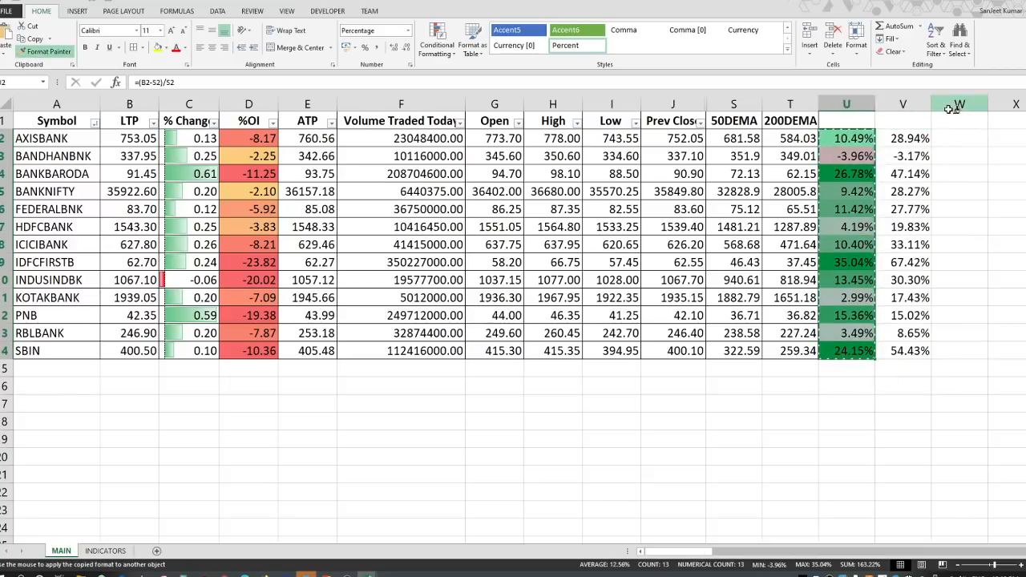
drag(919, 141, 914, 353)
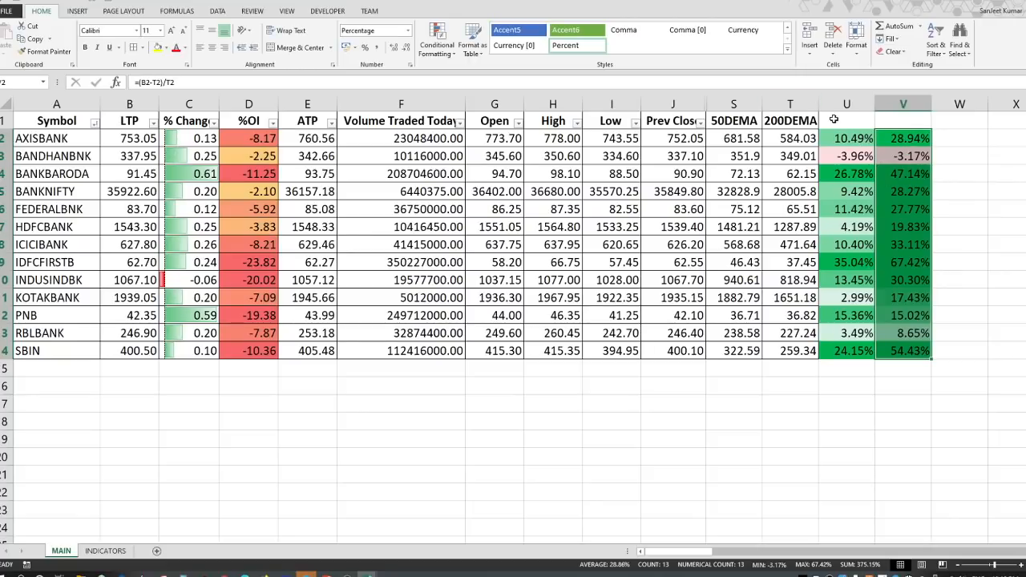
- Copy the 50DEMA and 200DEMA headers into U1:V1 and hide the original columns S and T
mouse_move(746, 119)
mouse_down()
mouse_move(794, 121)
mouse_move(786, 104)
mouse_move(734, 105)
mouse_up()
key(ctrl+c)
click(859, 120)
key(ctrl+v)
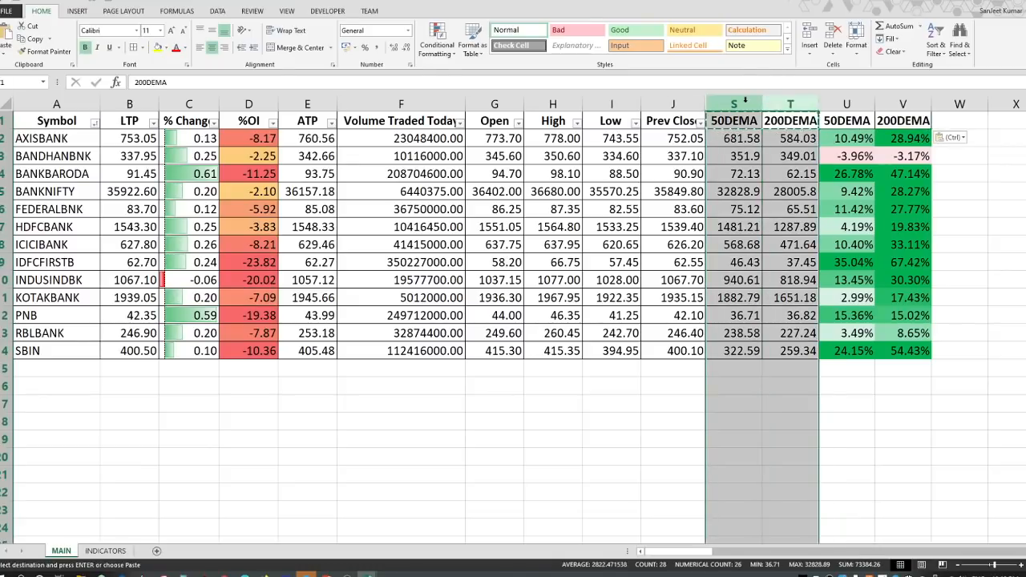
right_click(746, 104)
click(783, 247)
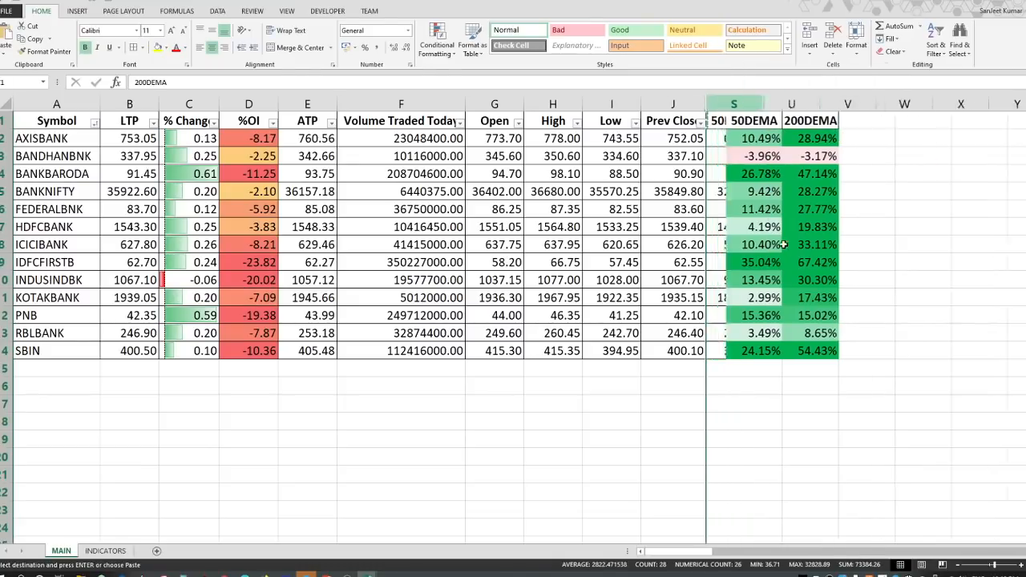
- Apply cell borders to the percentage distances in U2:V14
drag(804, 138, 723, 351)
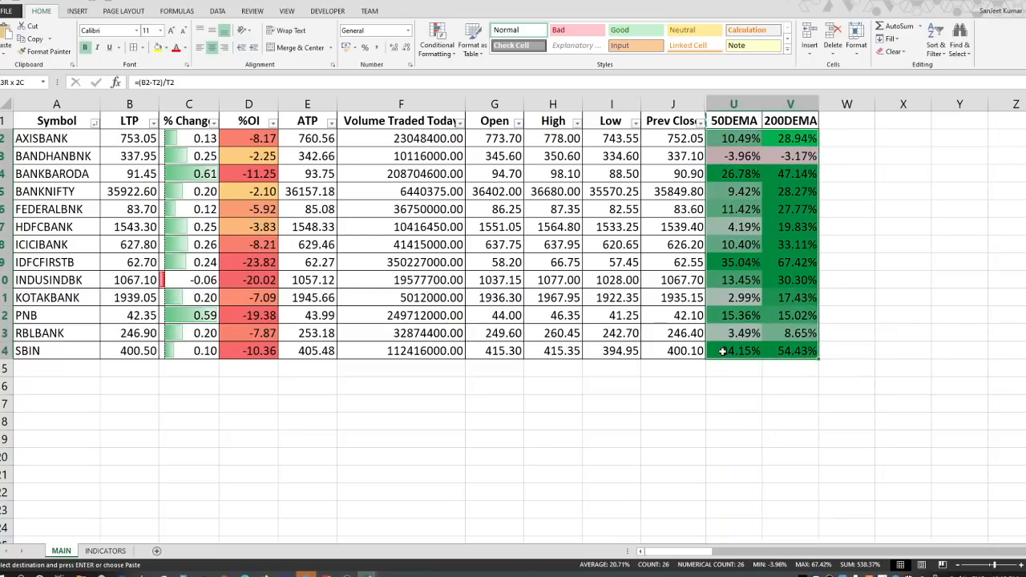
click(134, 48)
click(749, 276)
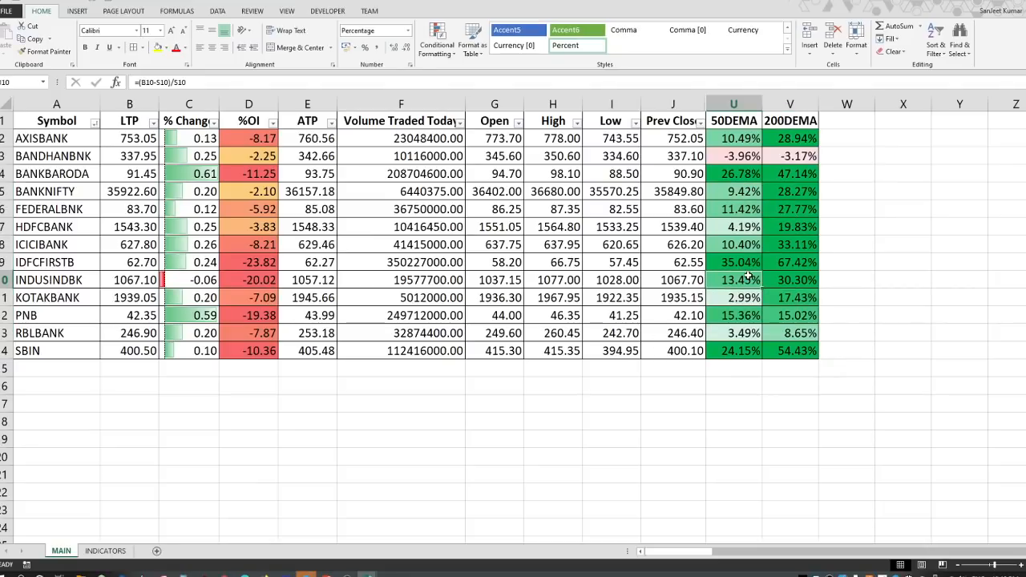
click(77, 174)
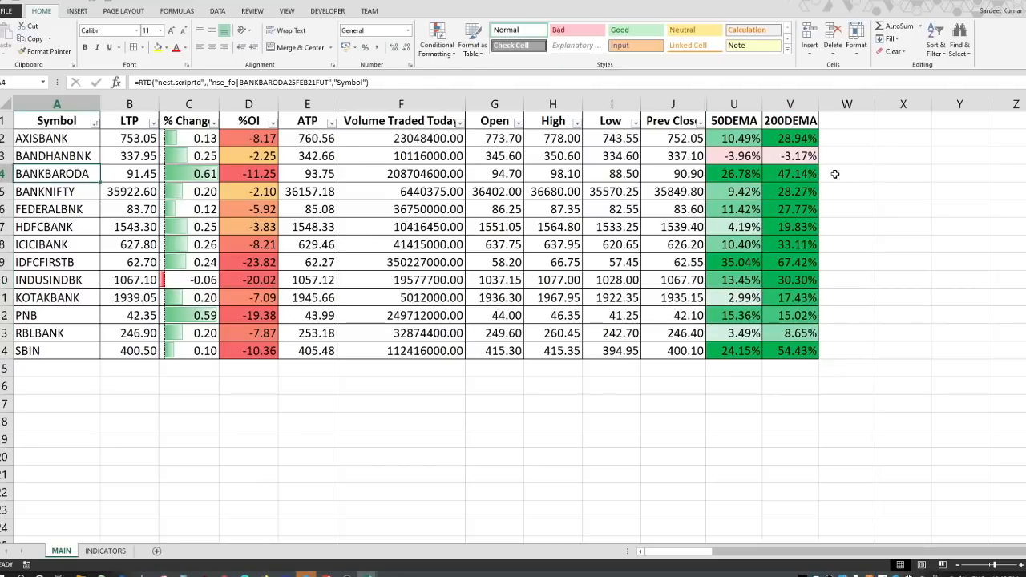
drag(801, 174, 739, 174)
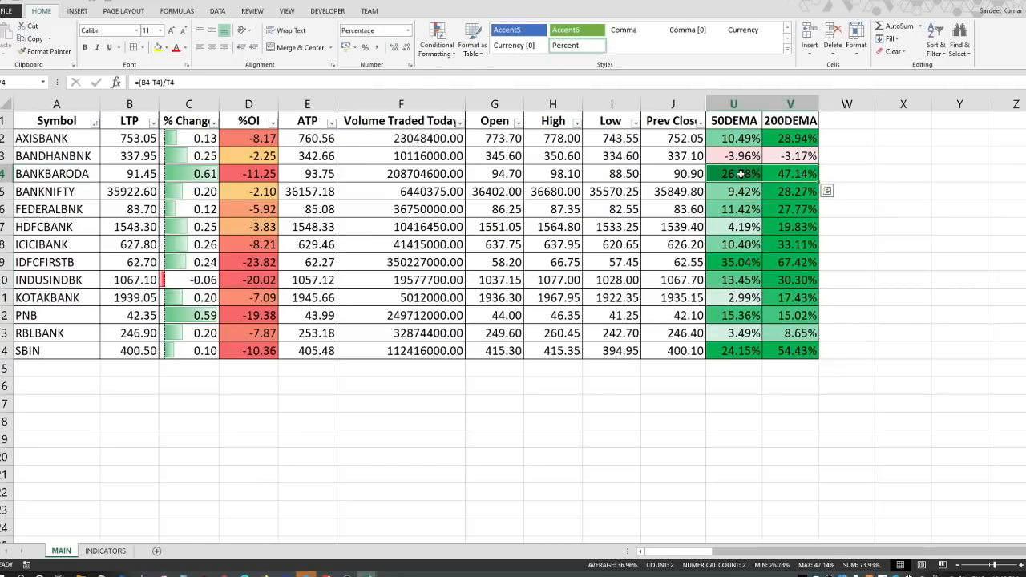
click(794, 208)
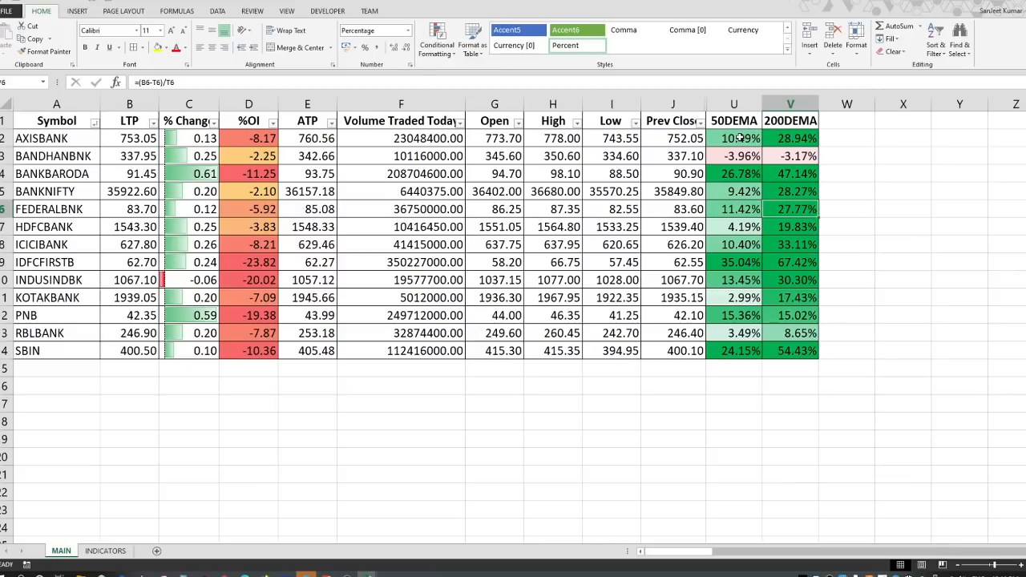
drag(738, 138, 789, 350)
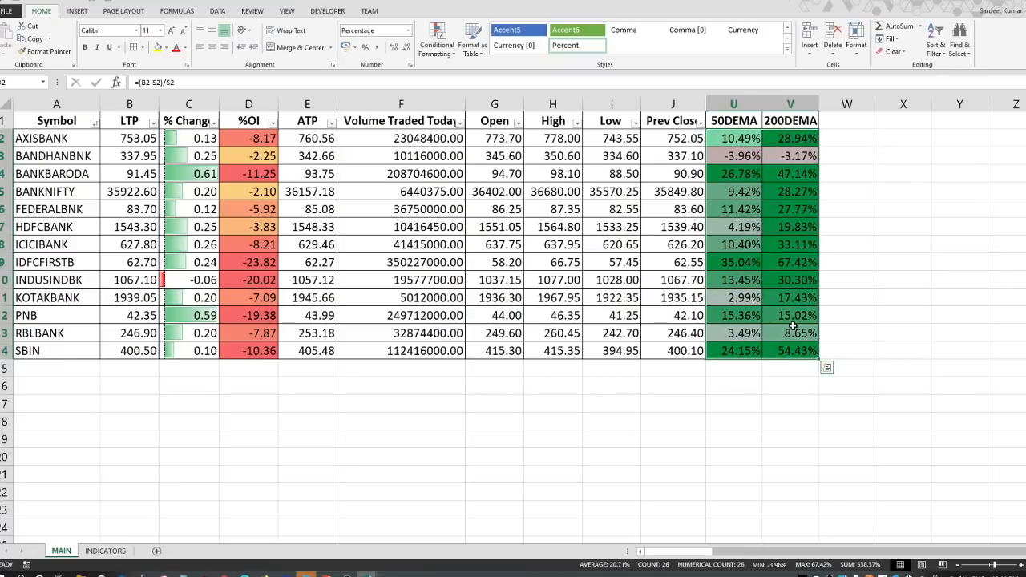
click(793, 328)
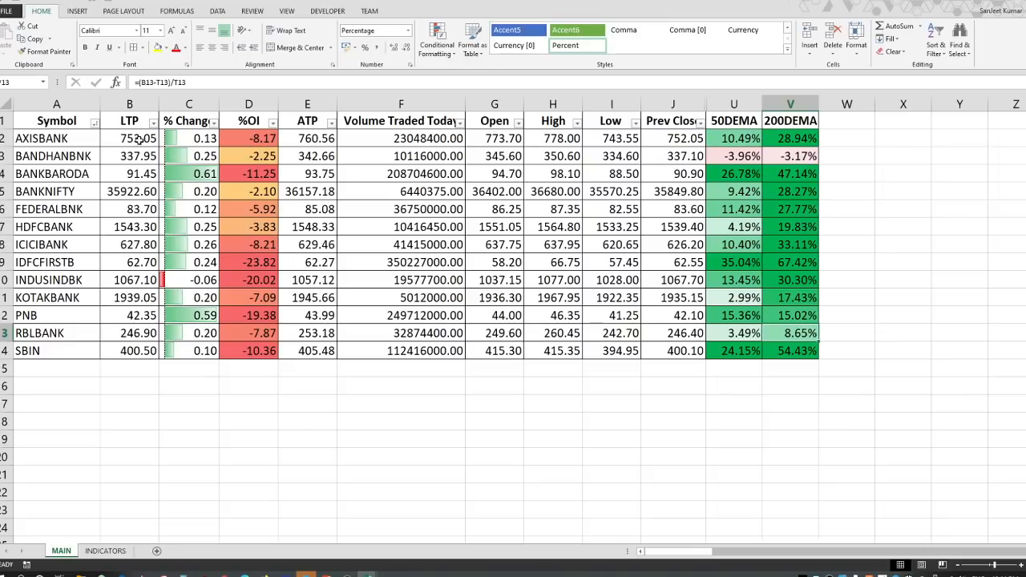
- Start a new formula-based conditional formatting rule for the stock symbols in A2:A14
drag(79, 140, 70, 349)
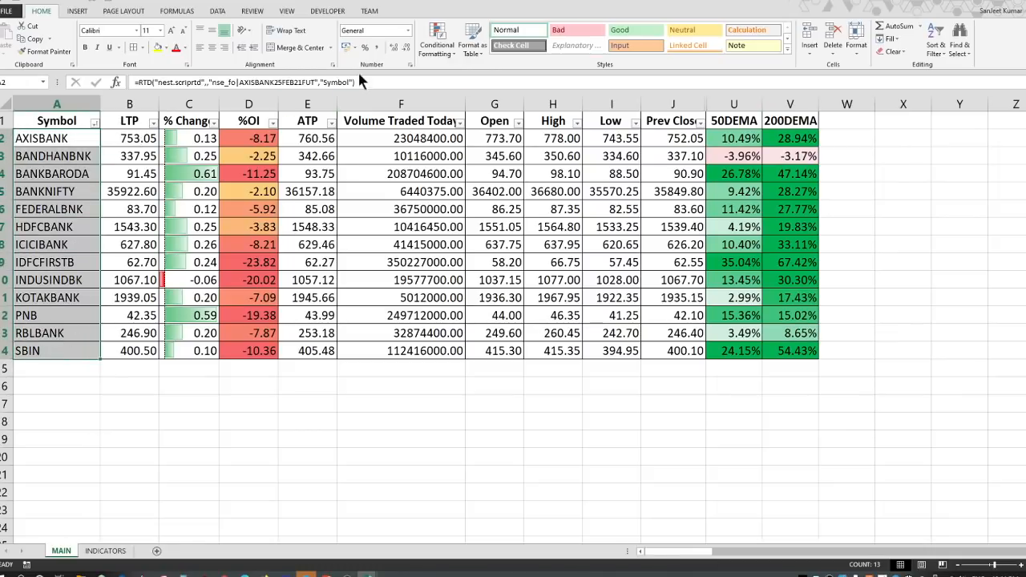
click(441, 55)
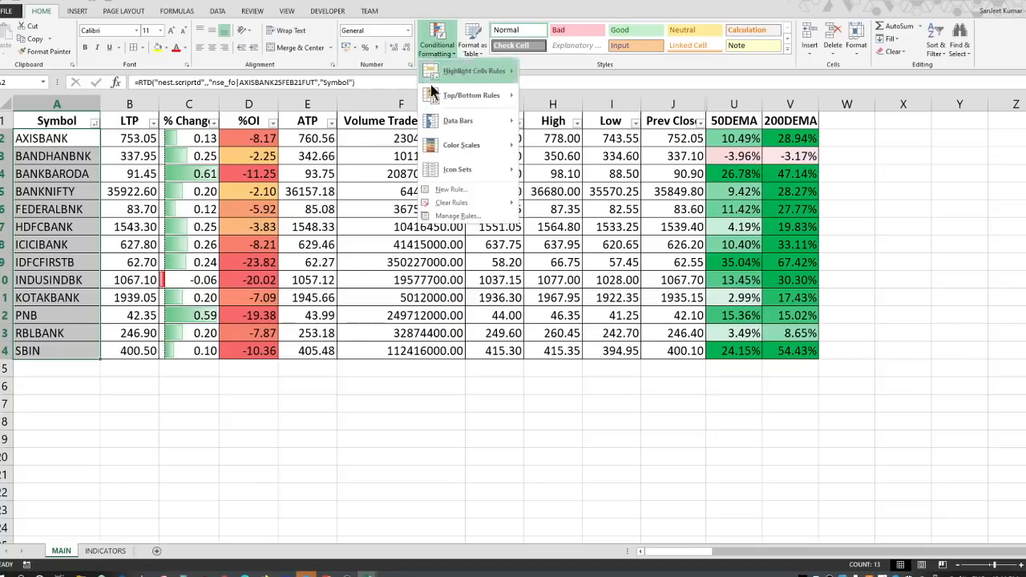
click(461, 189)
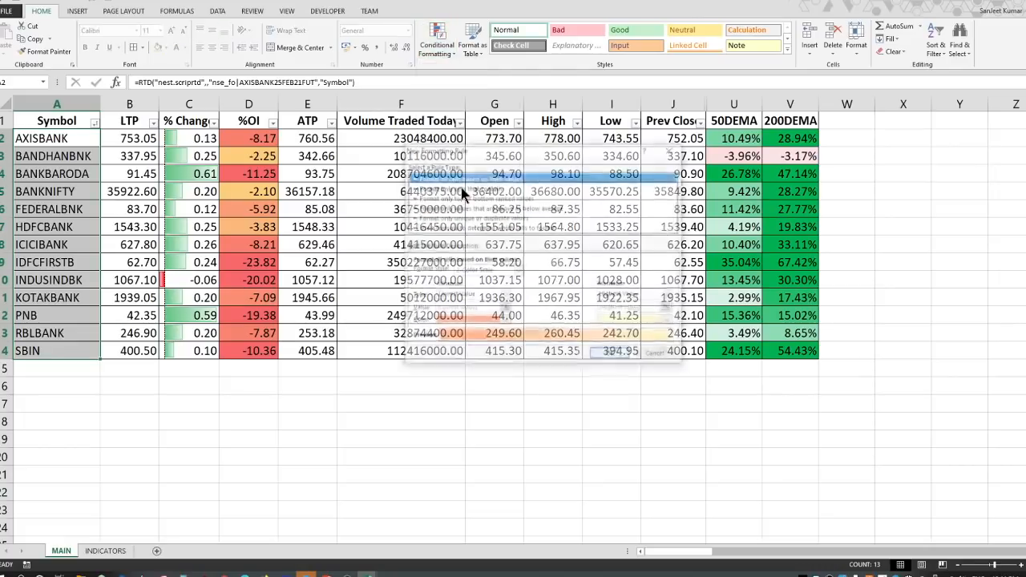
click(502, 227)
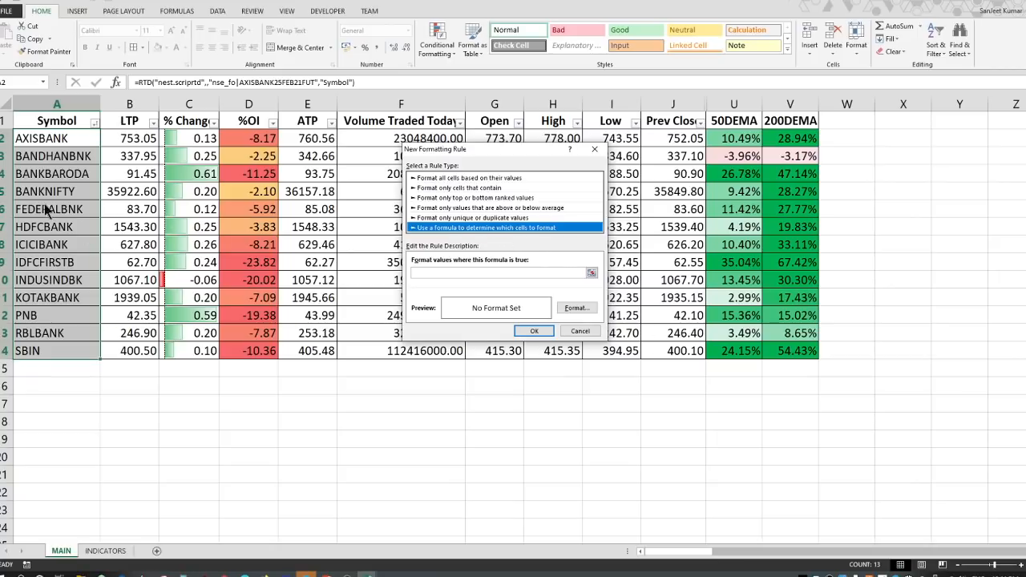
drag(505, 149, 322, 151)
click(310, 274)
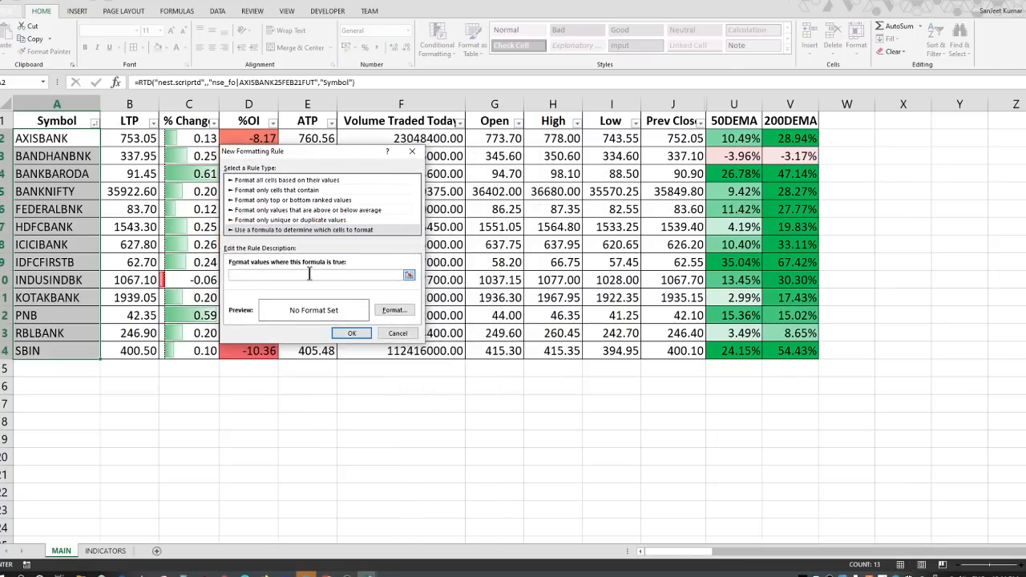
- Enter the rule formula =G2=H2 with relative references, comparing each stock's Open with its High
click(499, 138)
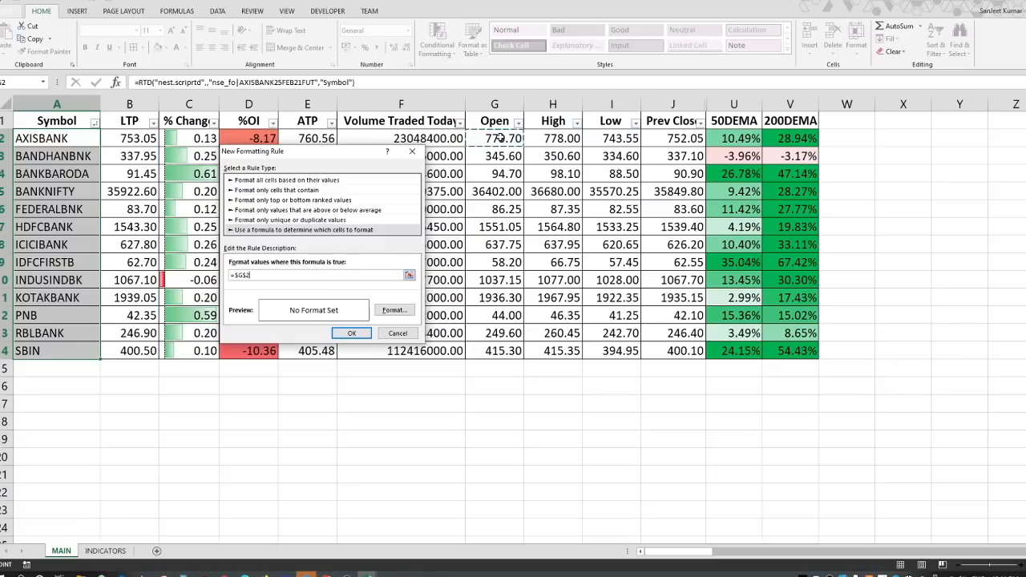
text(=)
click(557, 141)
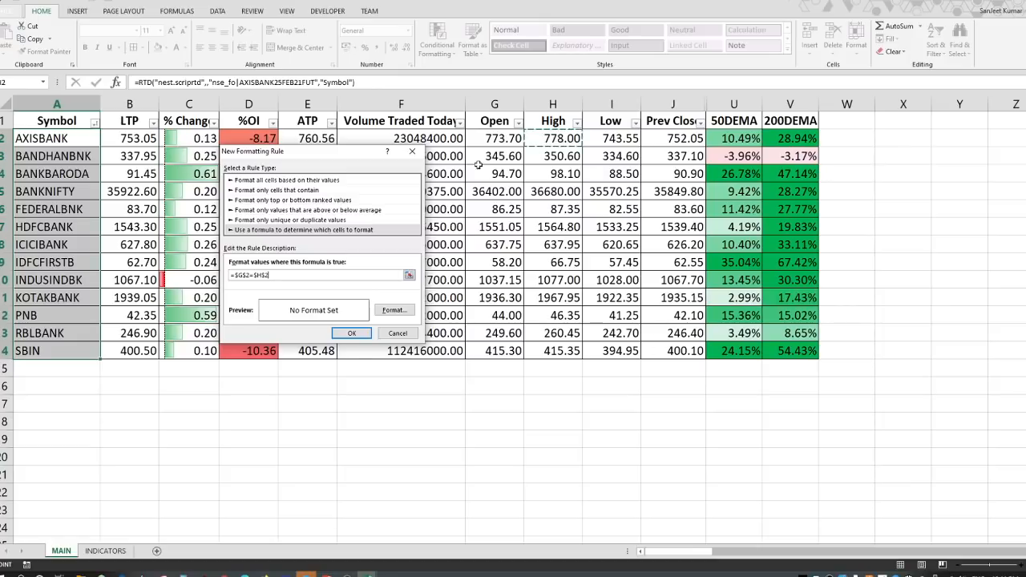
click(237, 275)
key(BackSpace)
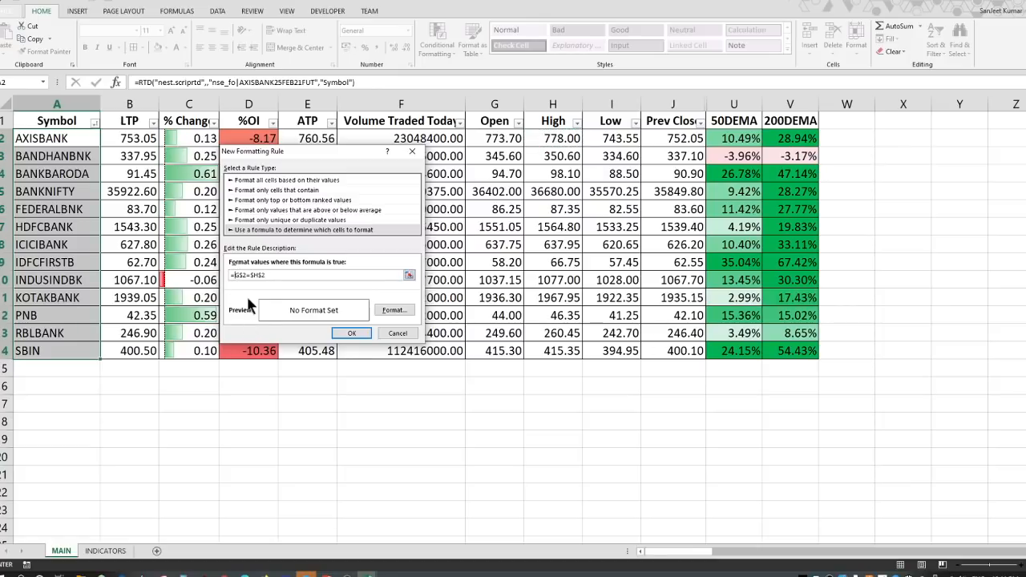
key(Delete)
click(251, 275)
key(BackSpace)
key(BackSpace)
- Set the rule's format to the standard orange fill and apply the rule to the symbols
click(395, 311)
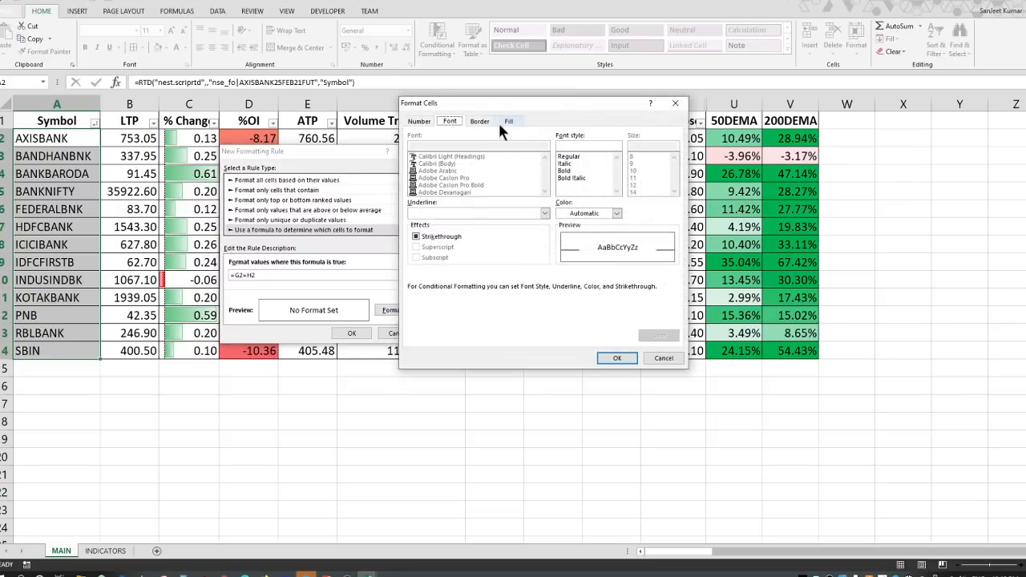
click(508, 121)
click(438, 230)
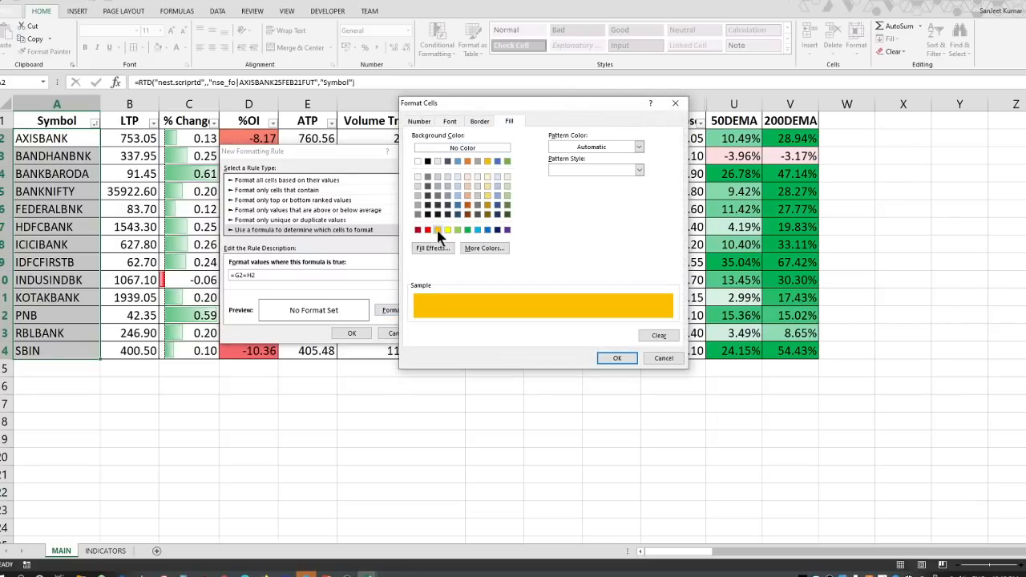
click(616, 359)
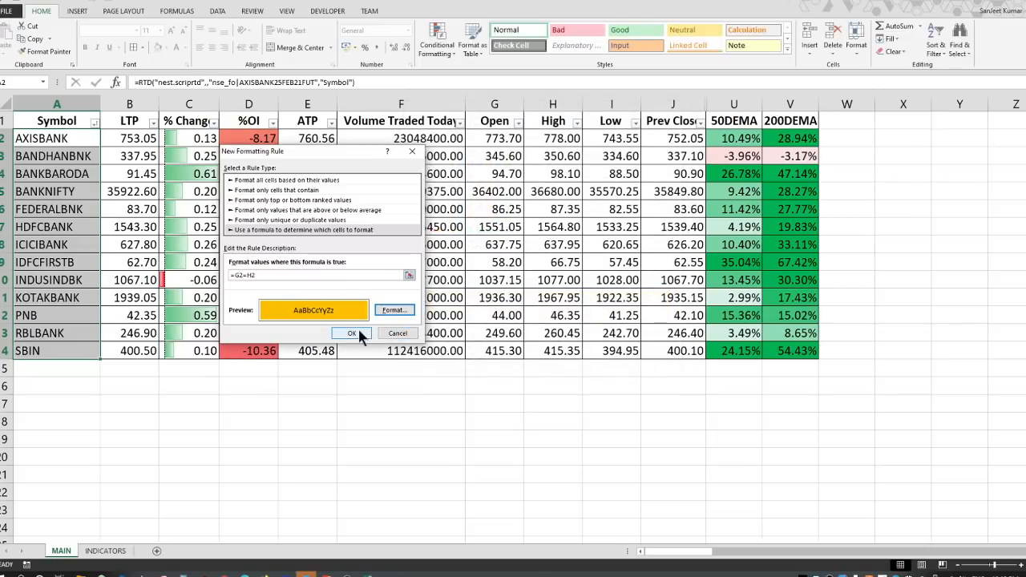
click(357, 329)
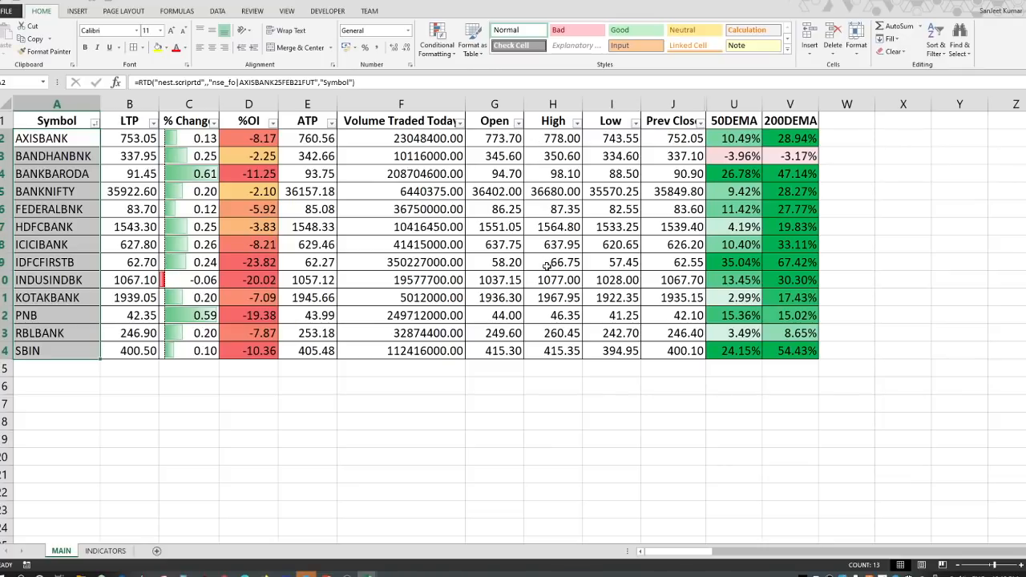
- Overwrite BANDHANBNK's High in H3 with 345.6 to test the Open-equals-High rule
click(559, 157)
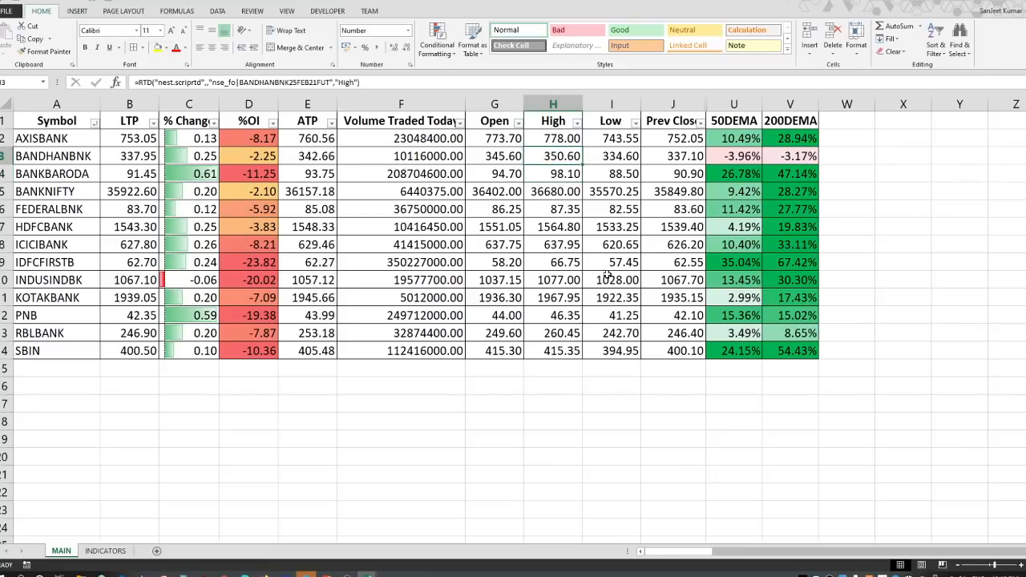
text(345.6)
key(Return)
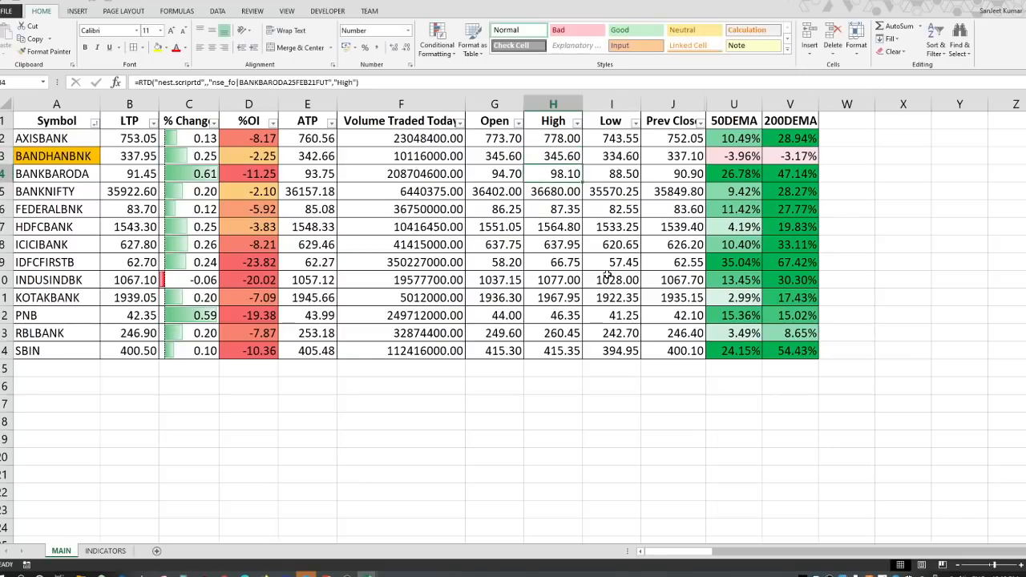
- Overwrite FEDERALBNK's High in H6 with 86.25 to test the Open-equals-High highlighting
key(Down)
key(Down)
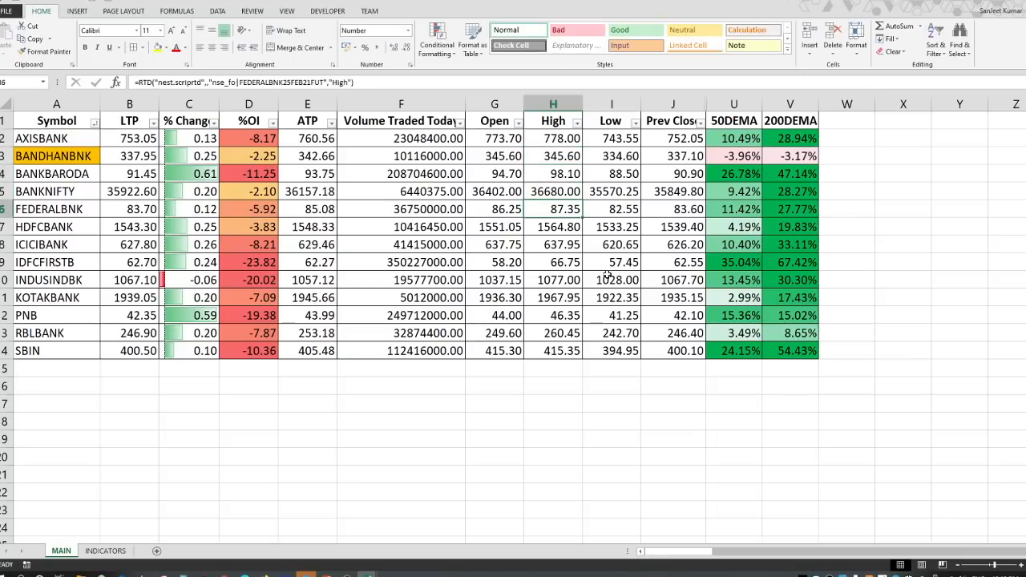
text(86.25)
key(Return)
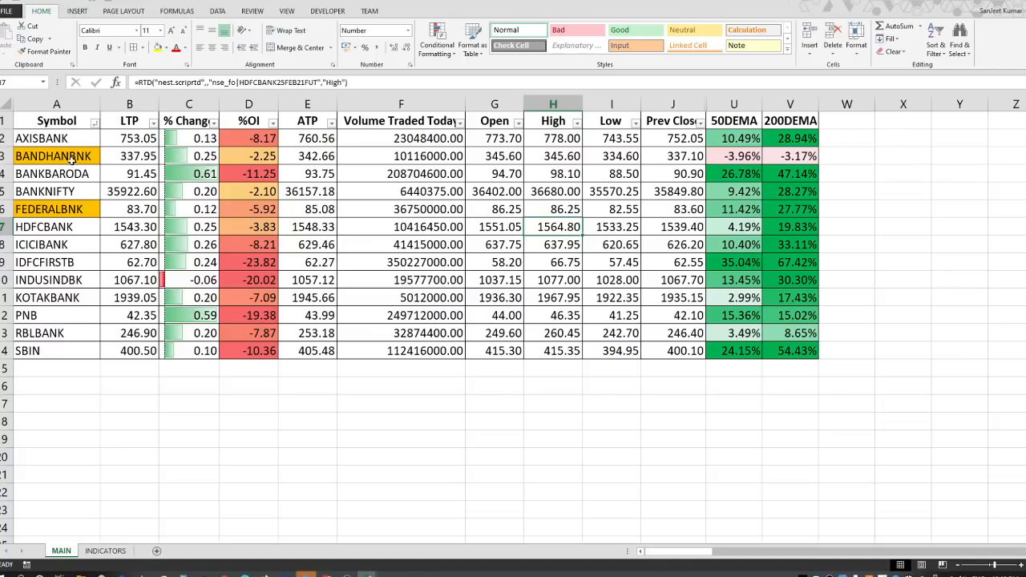
- Undo the test High values for FEDERALBNK and BANDHANBNK to restore their live formulas
key(Up)
key(Up)
key(Up)
key(Up)
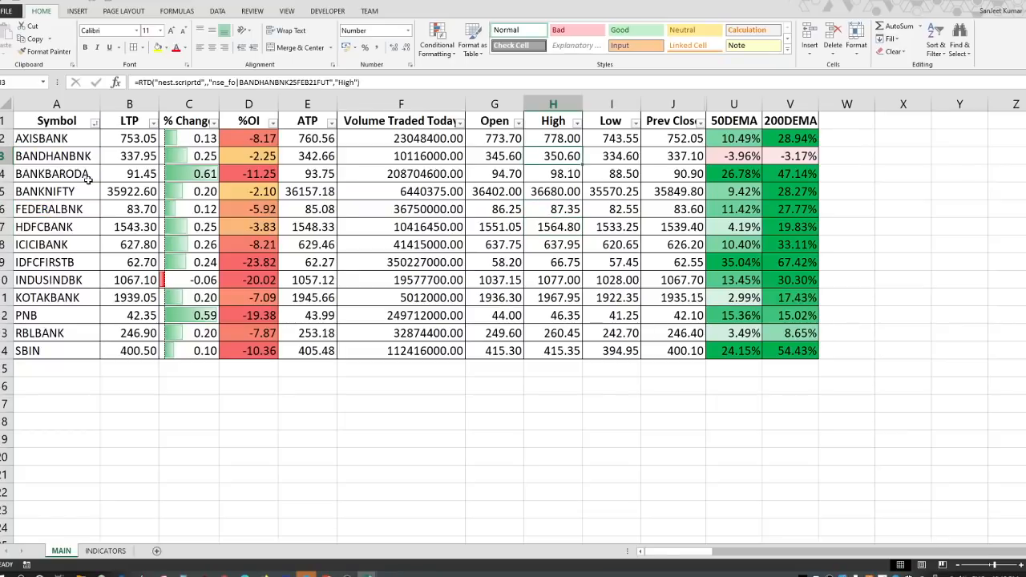
- Create a formula-based conditional formatting rule for the symbols in A2:A14 with the formula =G2=I2, comparing Open with Low
drag(81, 142, 66, 344)
click(437, 42)
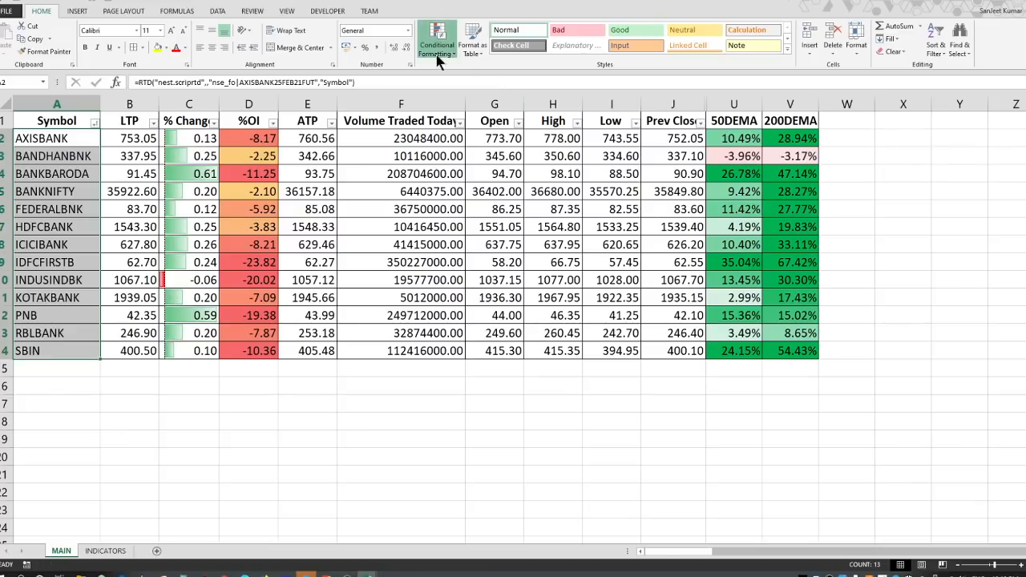
click(475, 190)
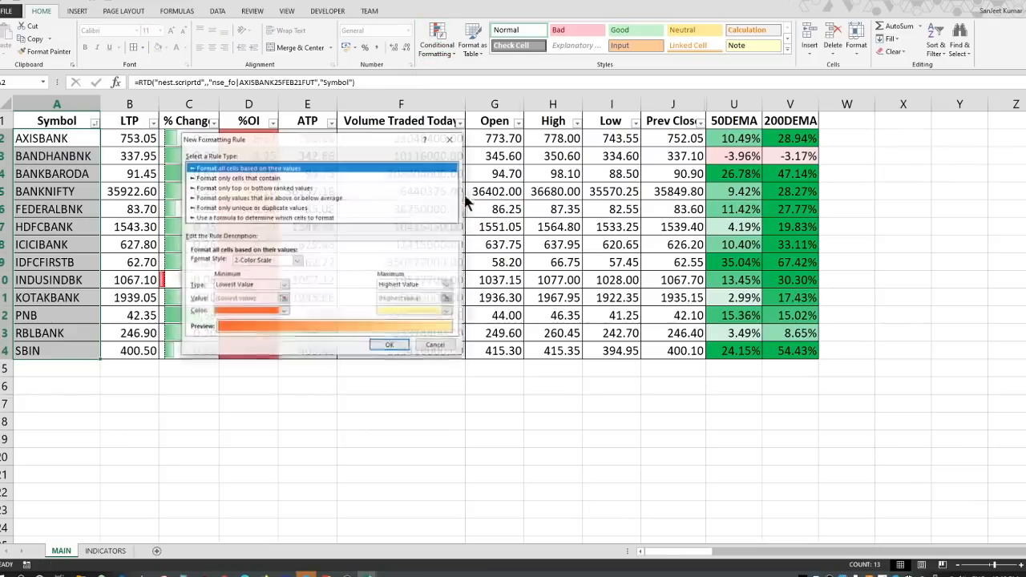
click(282, 218)
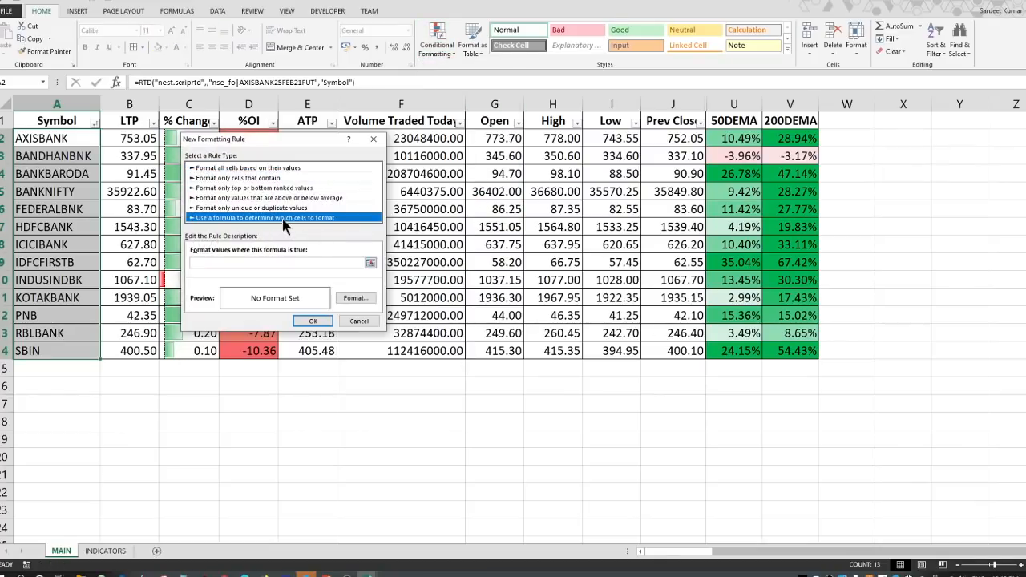
click(323, 263)
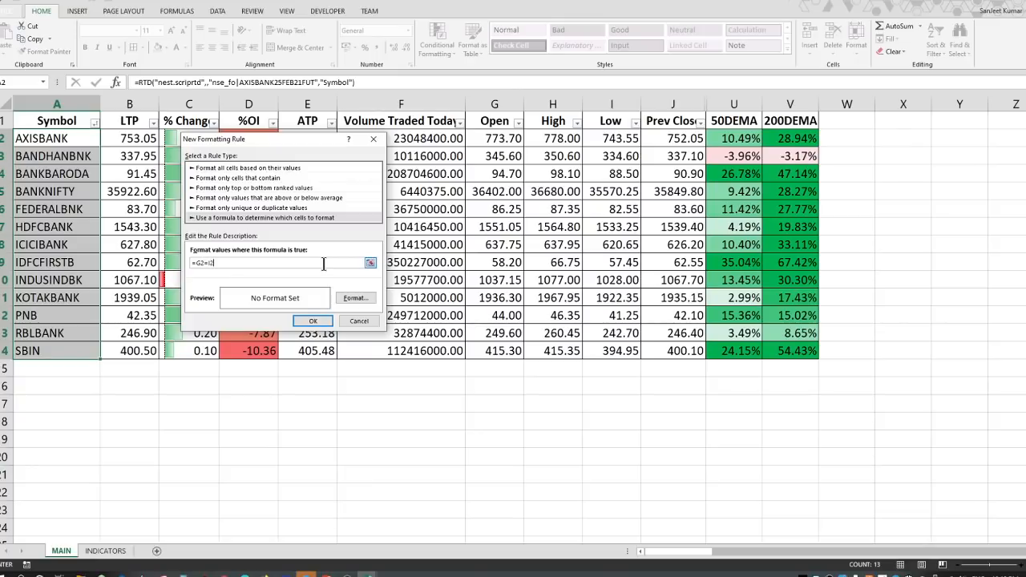
- Set the Open-equals-Low rule's format to the standard light green fill and apply it to the symbols
click(357, 298)
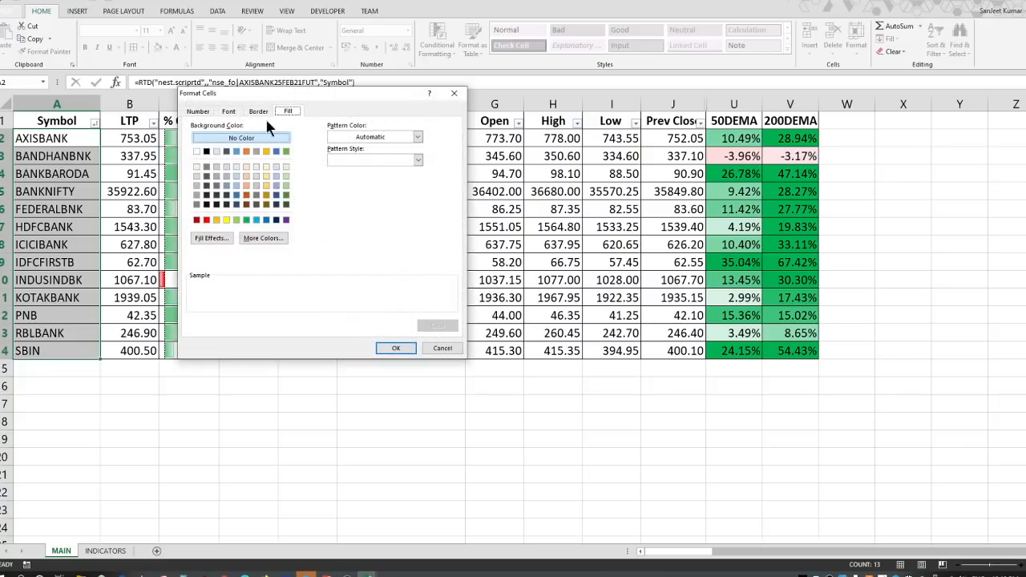
click(237, 219)
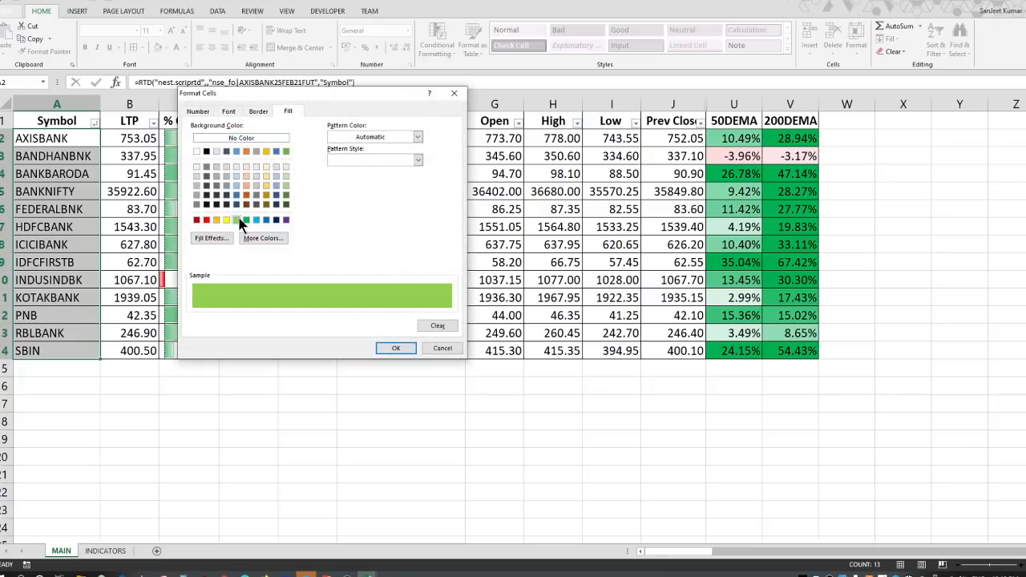
click(396, 347)
click(309, 319)
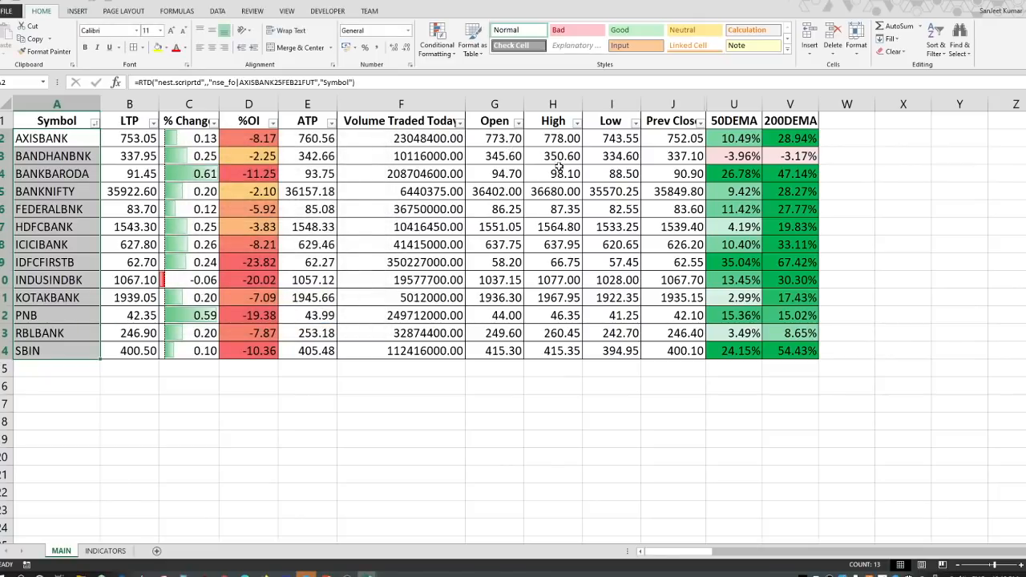
- Overwrite IDFCFIRSTB's Low in I9 with 58.2 and KOTAKBANK's Low in I11 with 1936.3 to test the rule
click(601, 265)
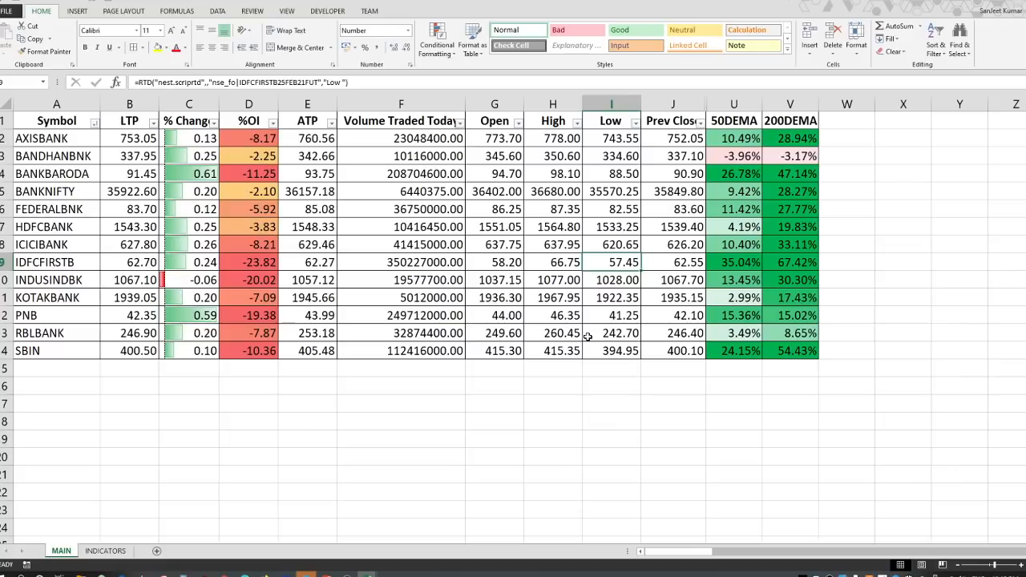
text(58.2)
key(Return)
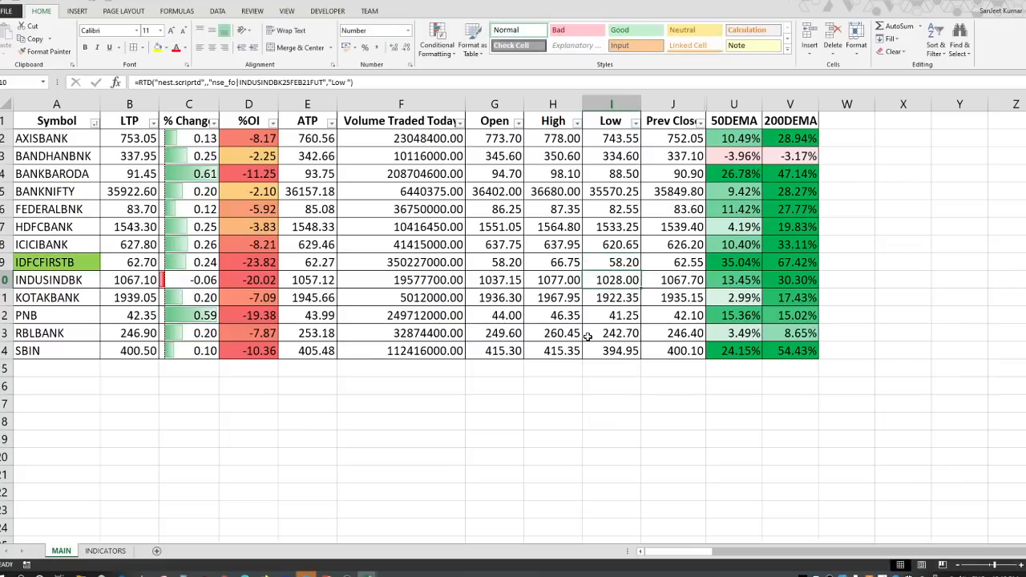
key(Down)
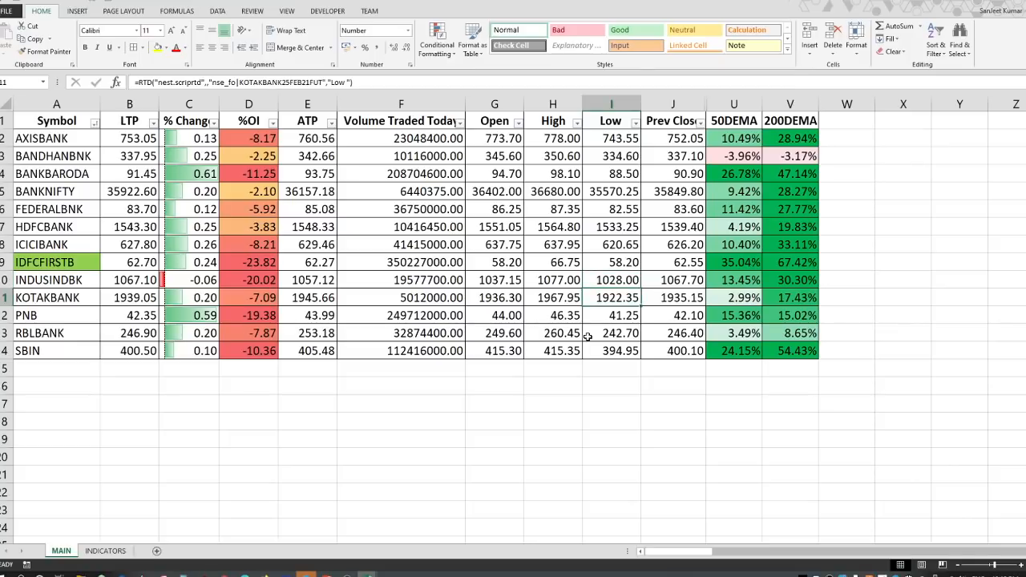
text(1936.3)
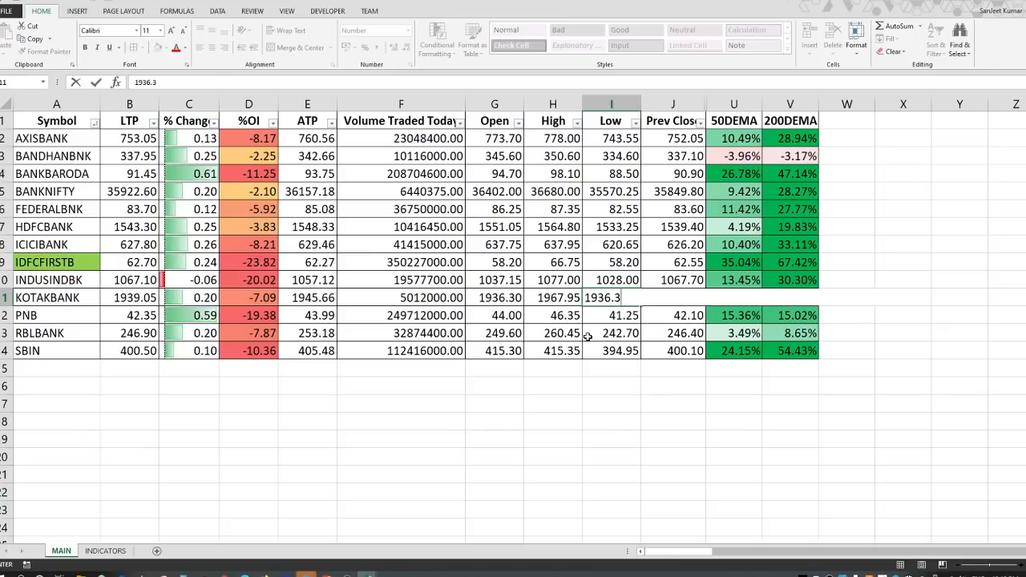
key(Return)
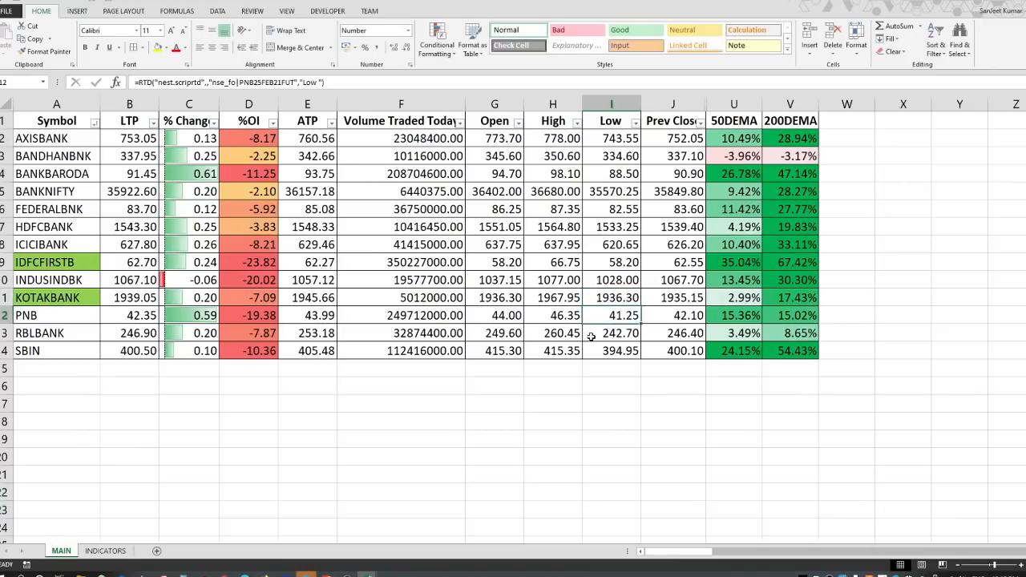
- Compare KOTAKBANK's Open and Low cells and undo both test Low values to restore the live formulas
click(504, 298)
click(602, 298)
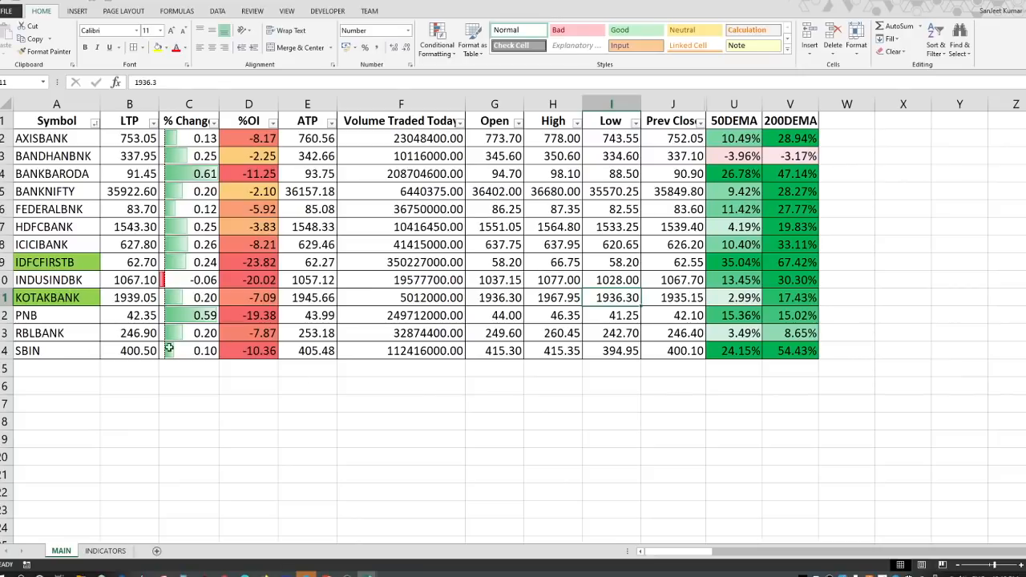
key(Up)
key(Up)
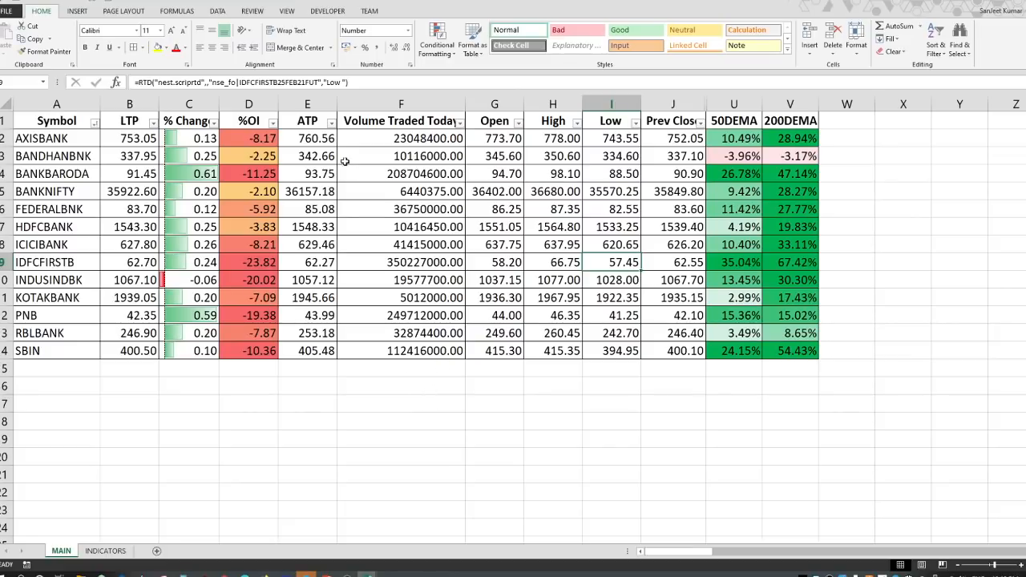
- Narrow the Volume Traded Today column and remove the centre alignment from its header in F1
click(362, 138)
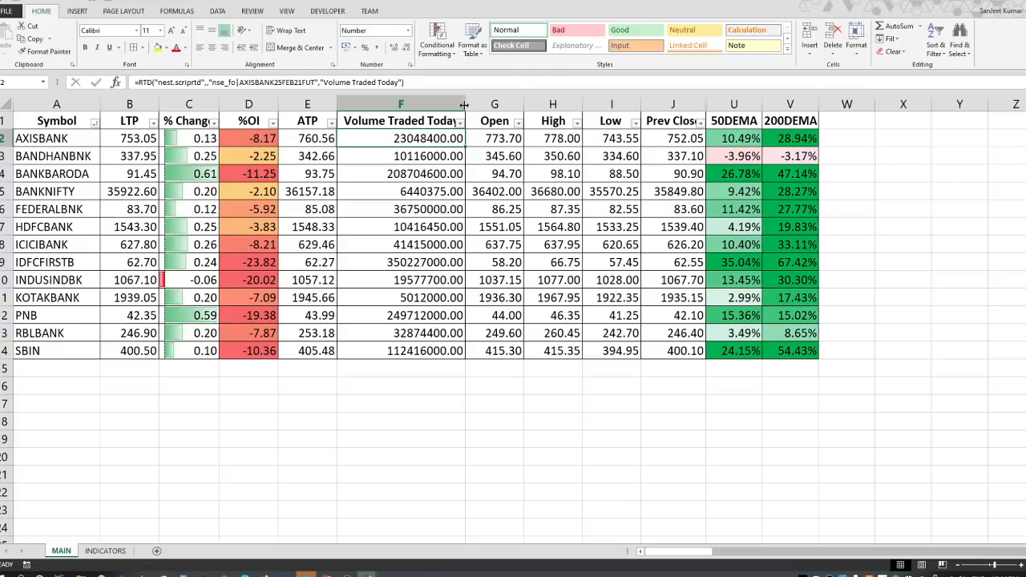
drag(465, 105, 429, 105)
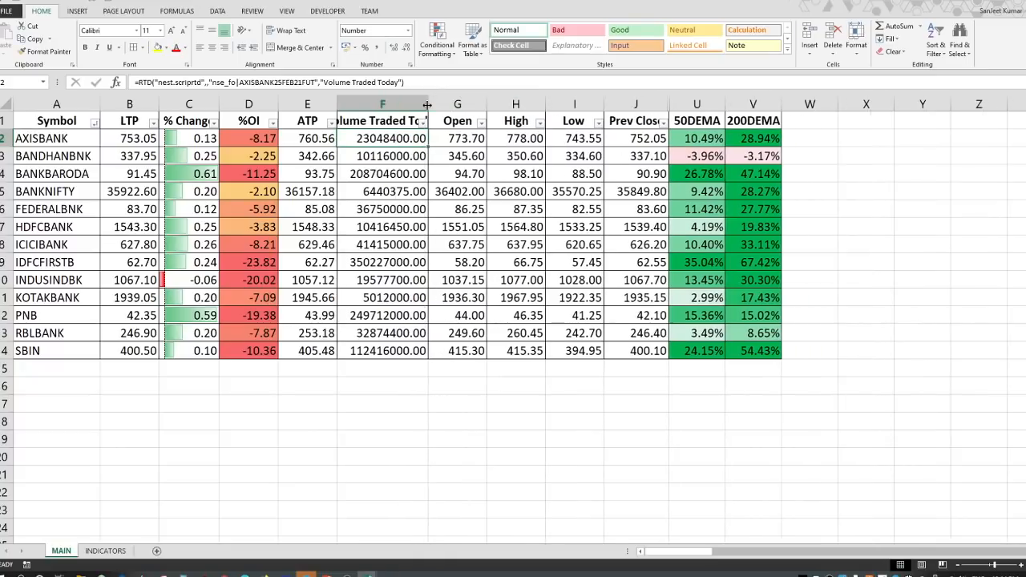
click(395, 118)
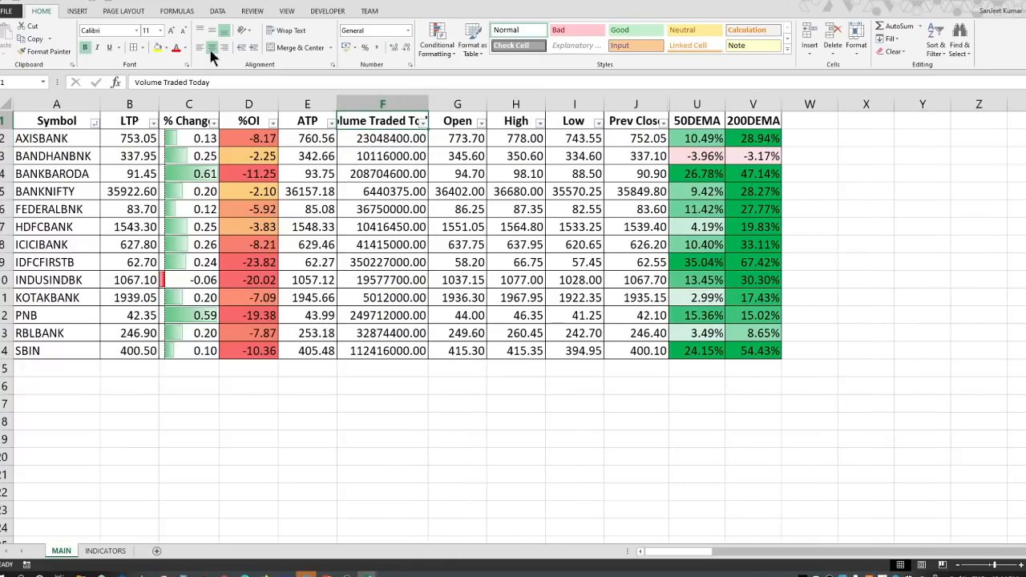
click(209, 48)
click(467, 467)
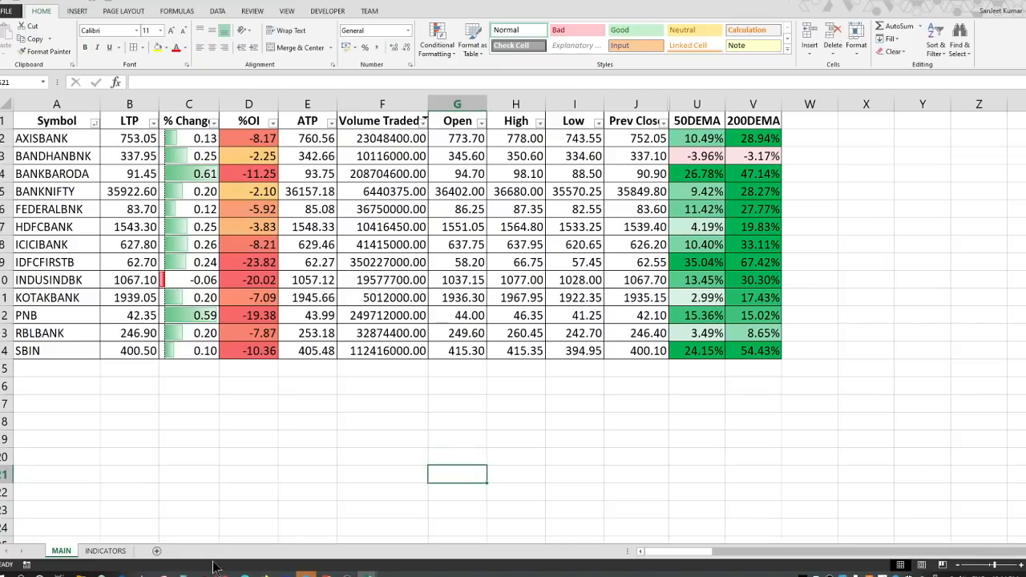
- Switch to the web browser and bring up the NSE All Reports page for derivatives
key(alt+Tab)
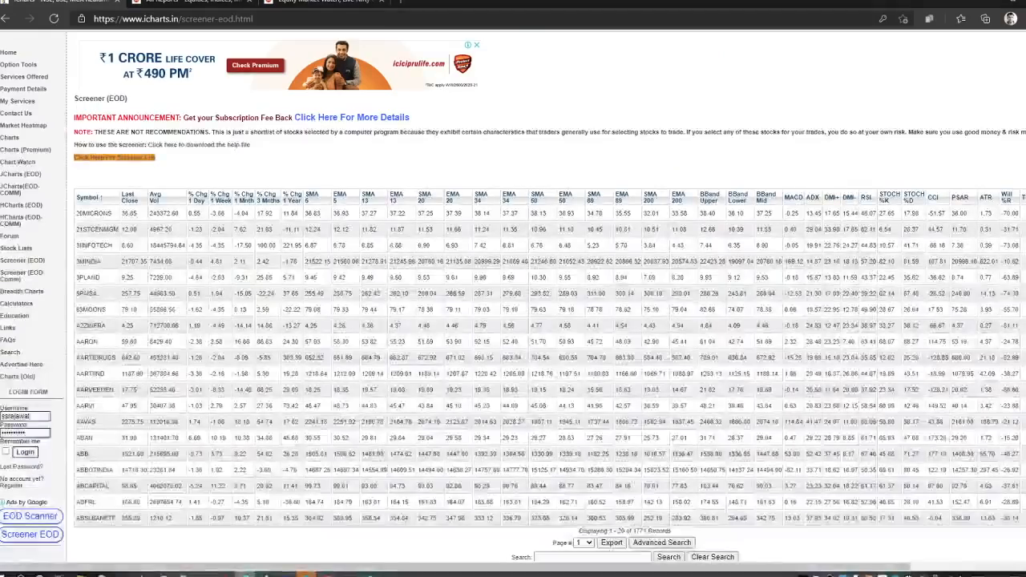
click(195, 5)
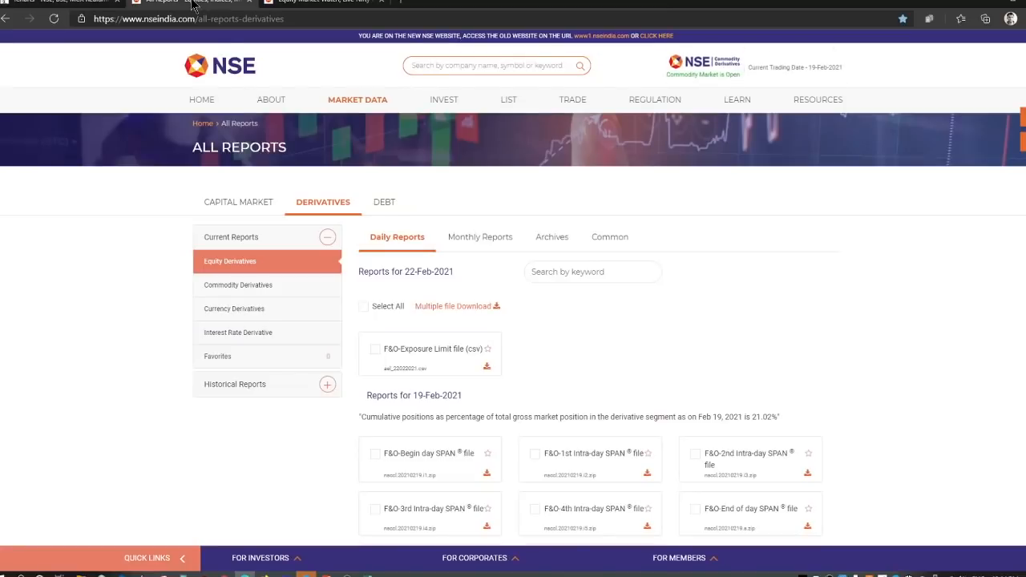
click(311, 22)
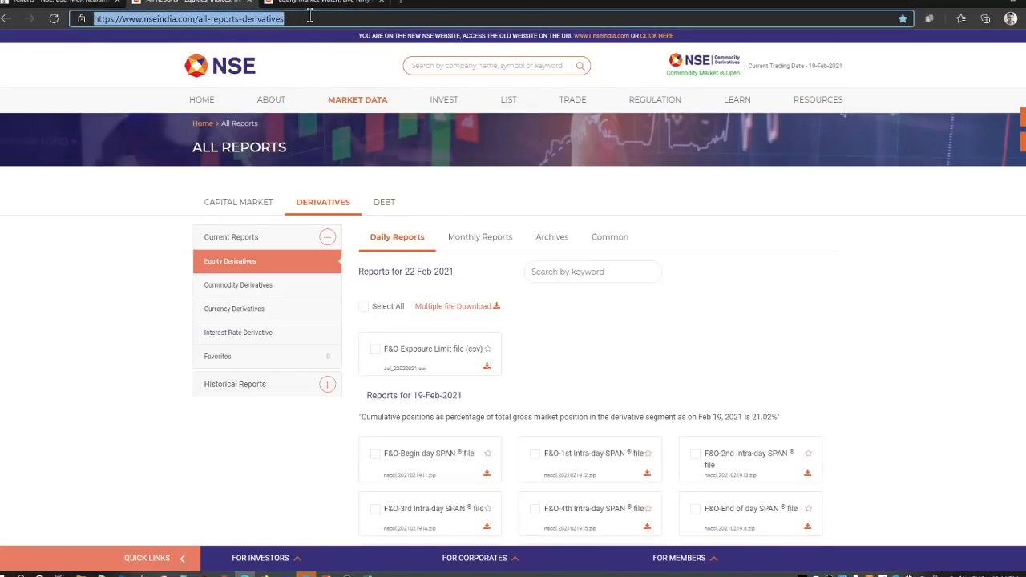
click(311, 17)
click(678, 375)
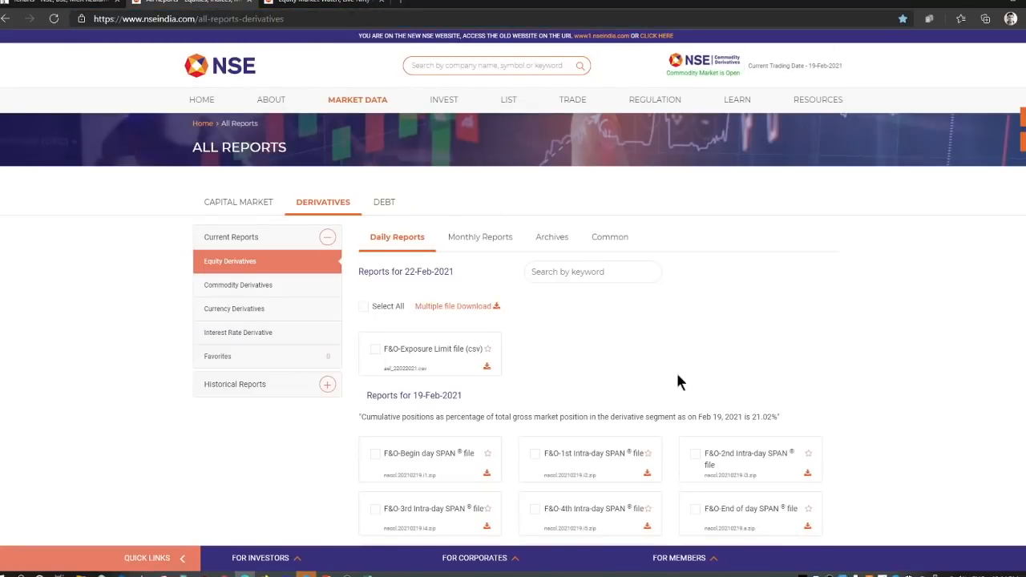
- Examine the NSE equity derivatives daily reports by date against today's calendar date and locate the 18-Feb-2021 reports
scroll(678, 377, down, 5)
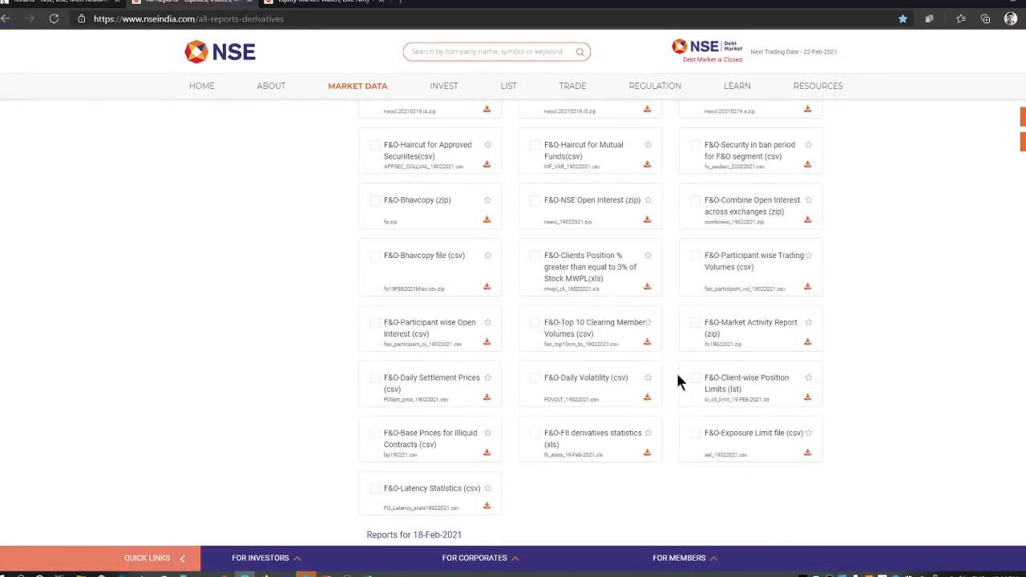
scroll(676, 370, up, 5)
drag(410, 304, 528, 309)
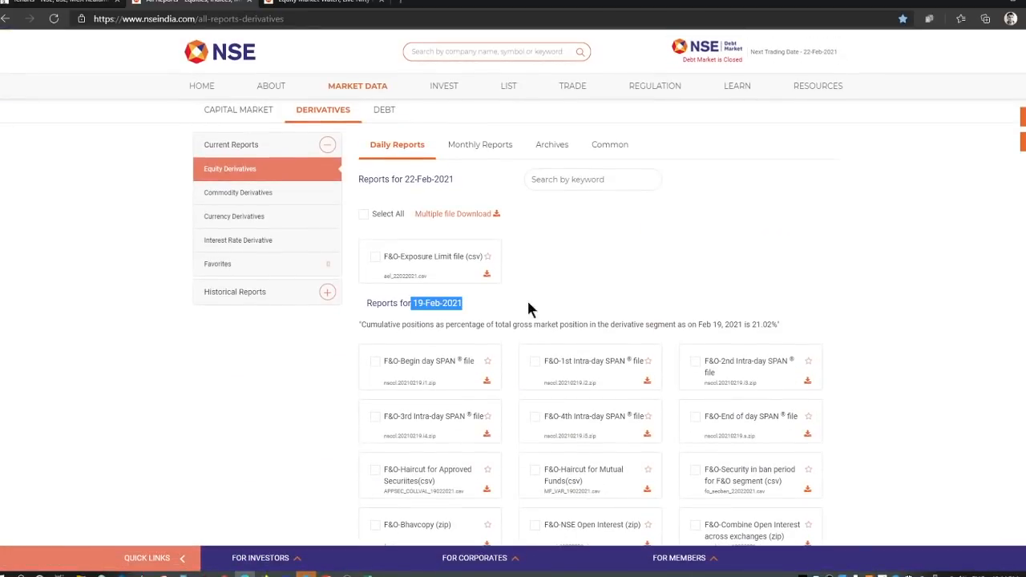
click(528, 304)
click(1005, 574)
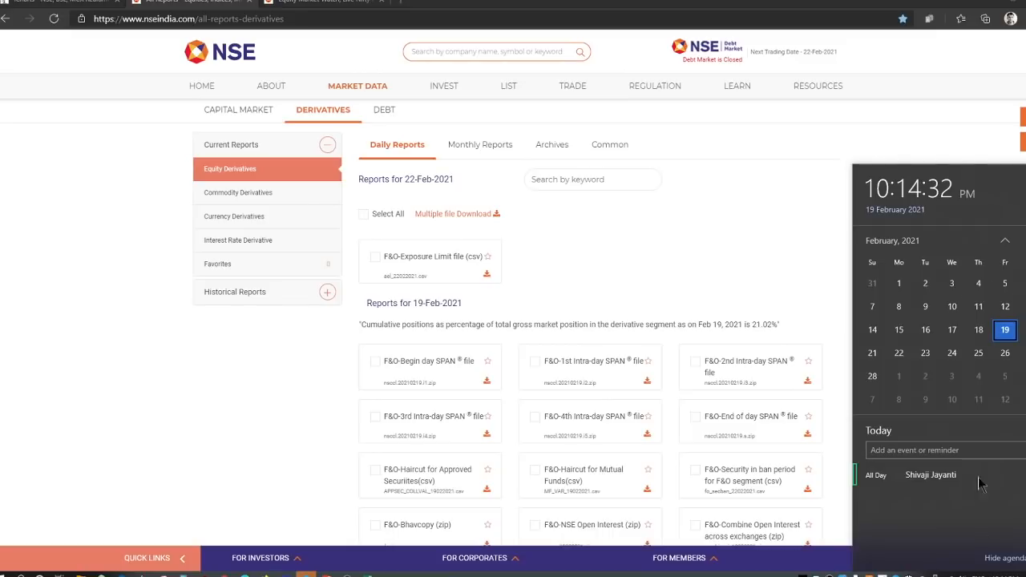
click(644, 262)
scroll(565, 371, down, 1)
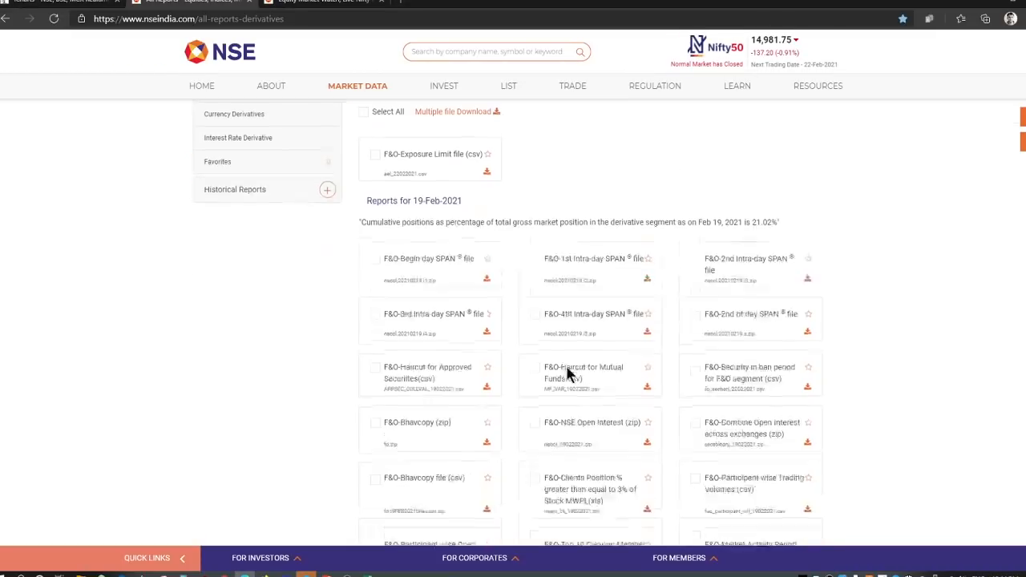
scroll(565, 371, down, 7)
drag(383, 210, 470, 216)
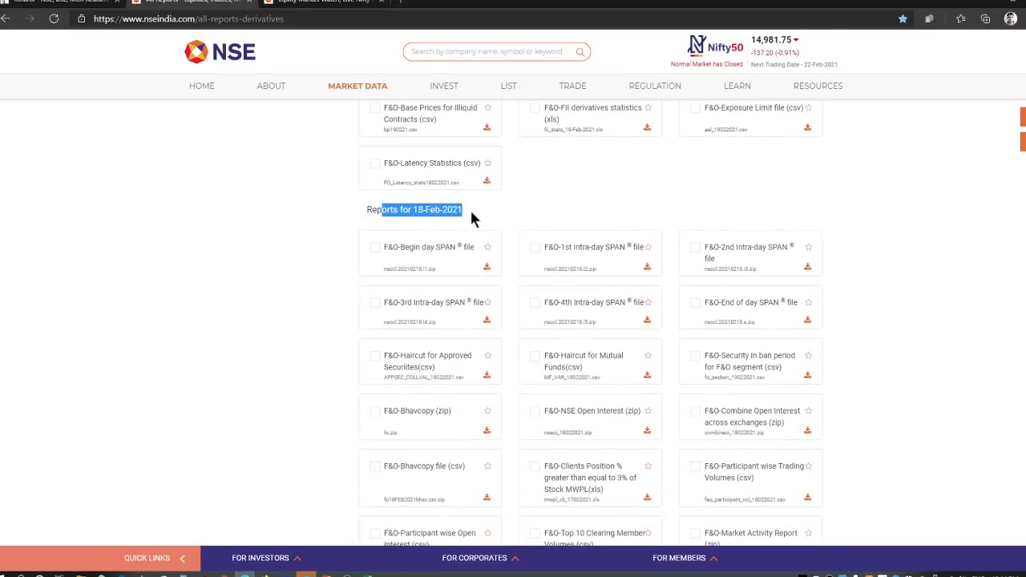
click(508, 217)
scroll(534, 348, down, 1)
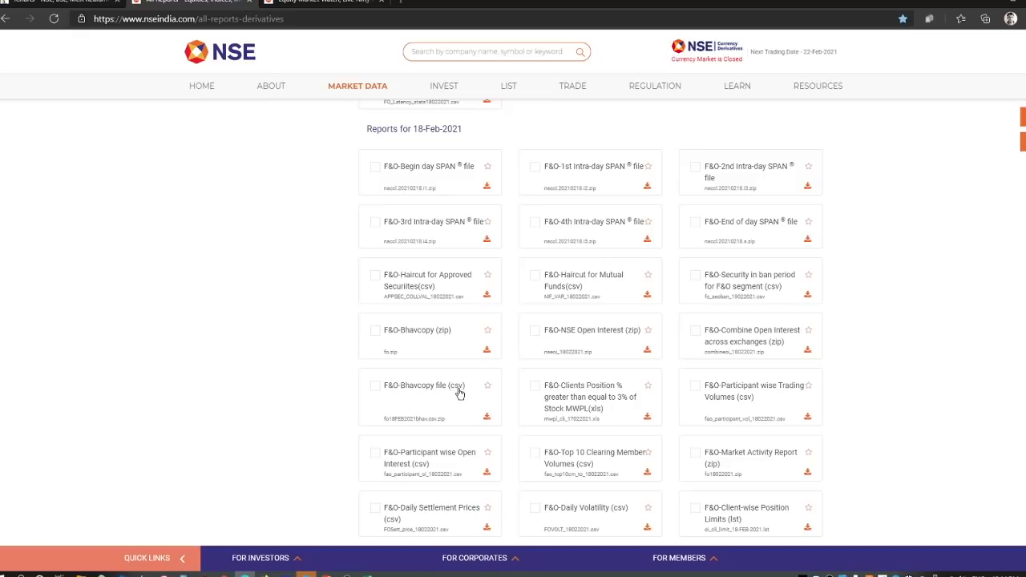
- Download the F&O-Bhavcopy file (csv) for 18-Feb-2021 and open the CSV inside the zip in Excel
click(486, 418)
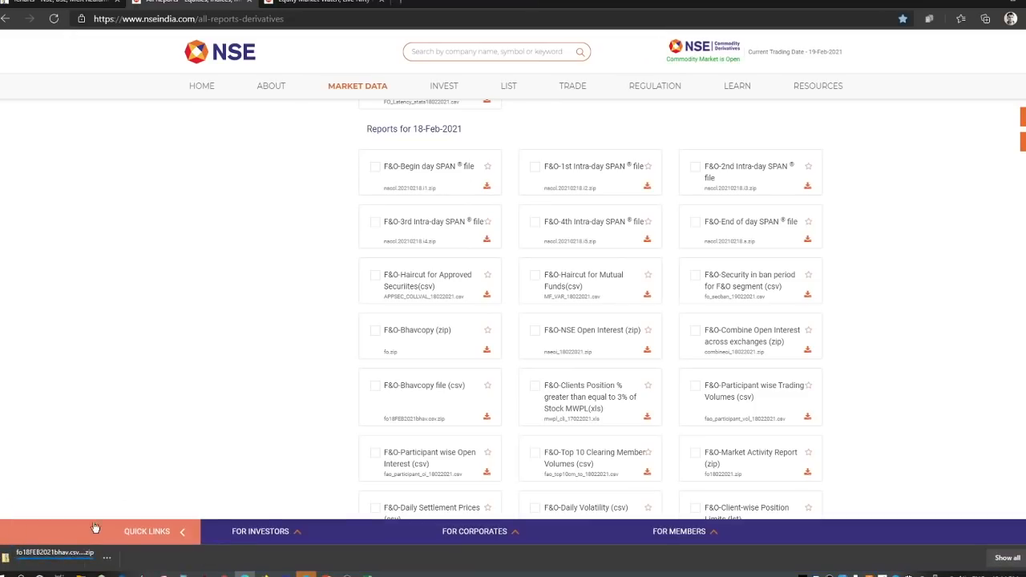
click(54, 553)
double_click(192, 64)
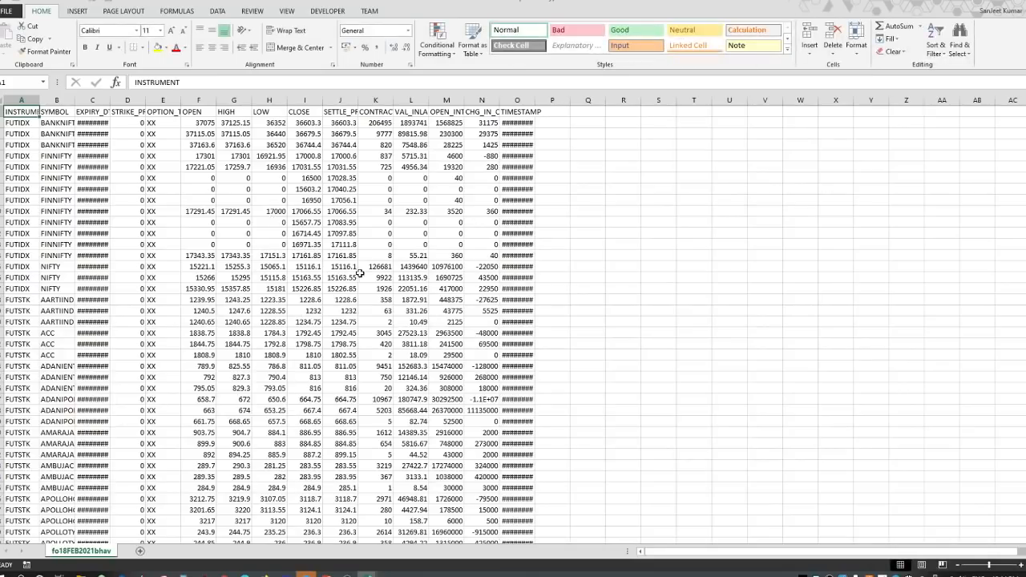
- Auto-fit the TIMESTAMP, INSTRUMENT, EXPIRY_DT and SYMBOL columns of the bhavcopy file so their contents show in full
double_click(532, 101)
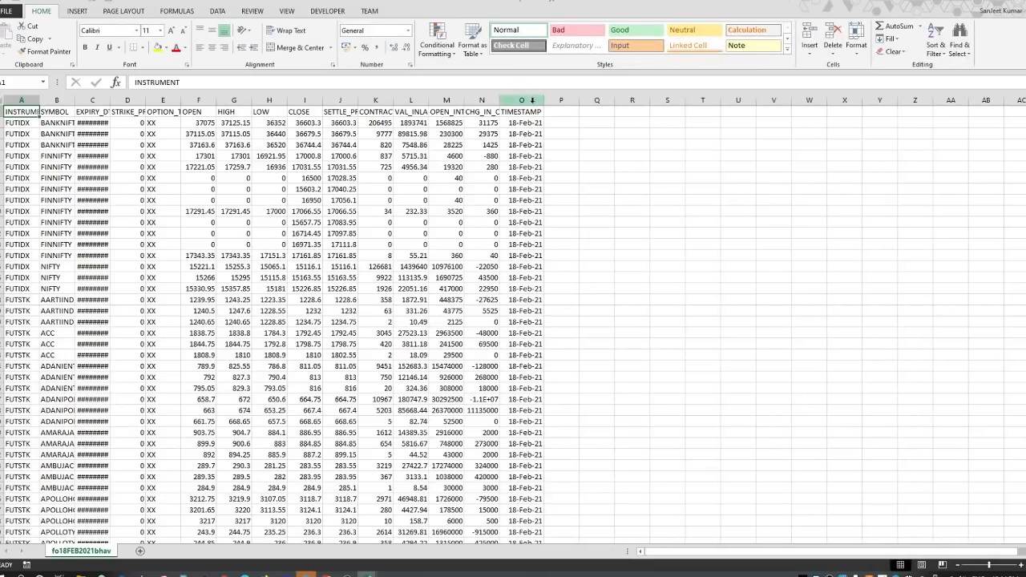
click(33, 97)
double_click(39, 99)
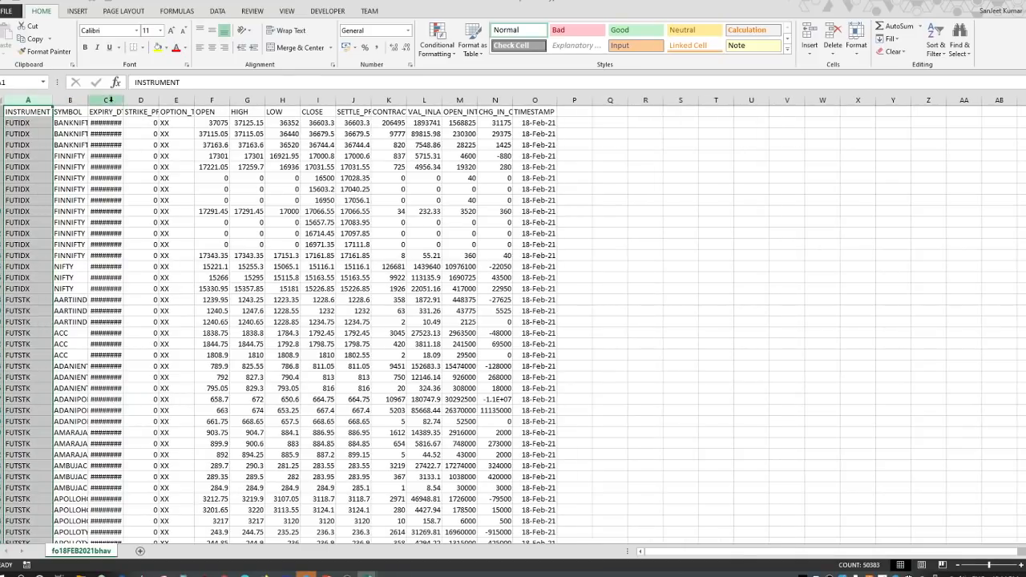
double_click(123, 100)
double_click(88, 101)
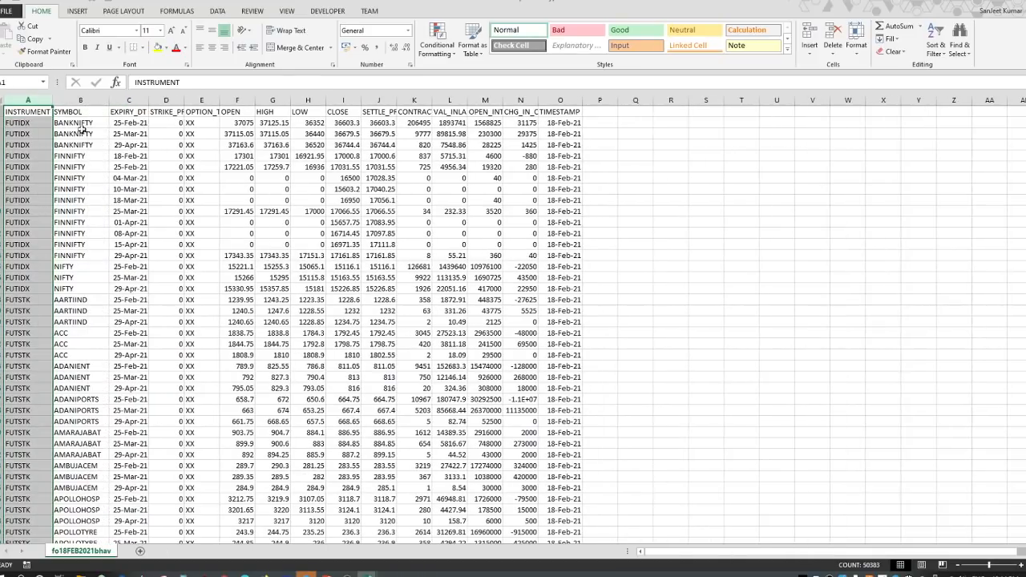
- Check how far the bhavcopy data extends, add filters to its header row, and filter INSTRUMENT to FUTIDX and FUTSTK
click(23, 120)
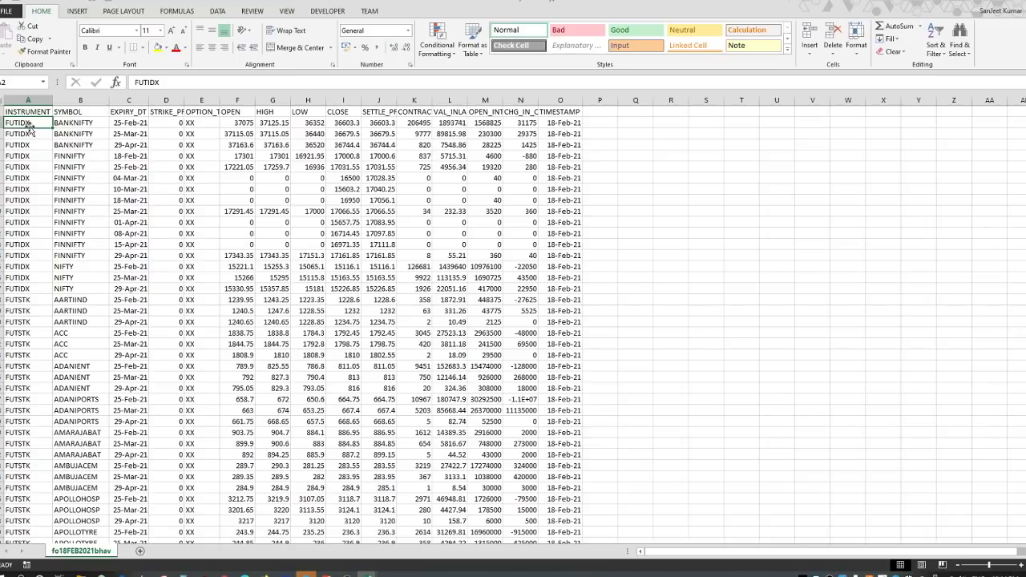
key(ctrl+Down)
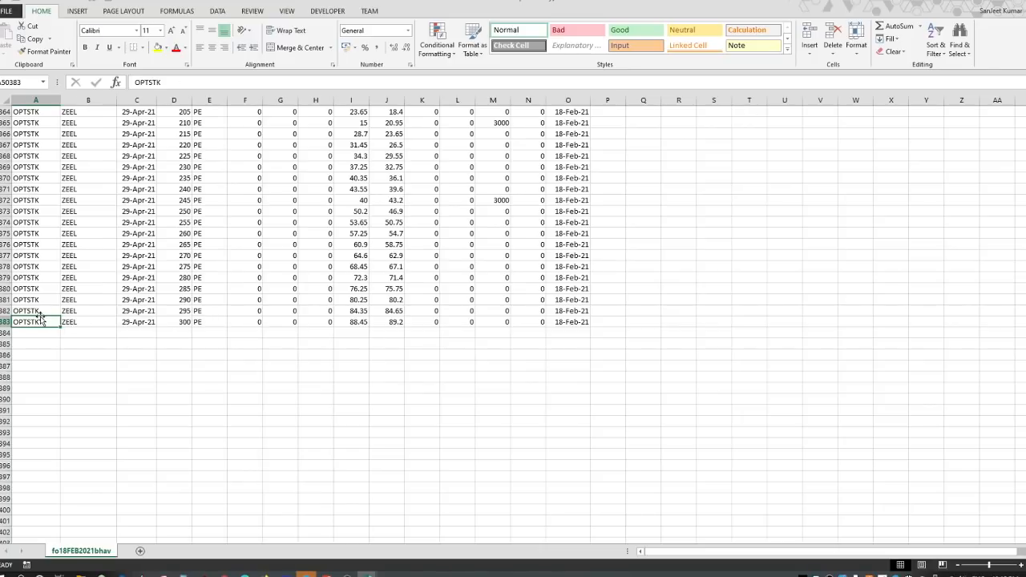
key(ctrl+Up)
key(ctrl+shift+l)
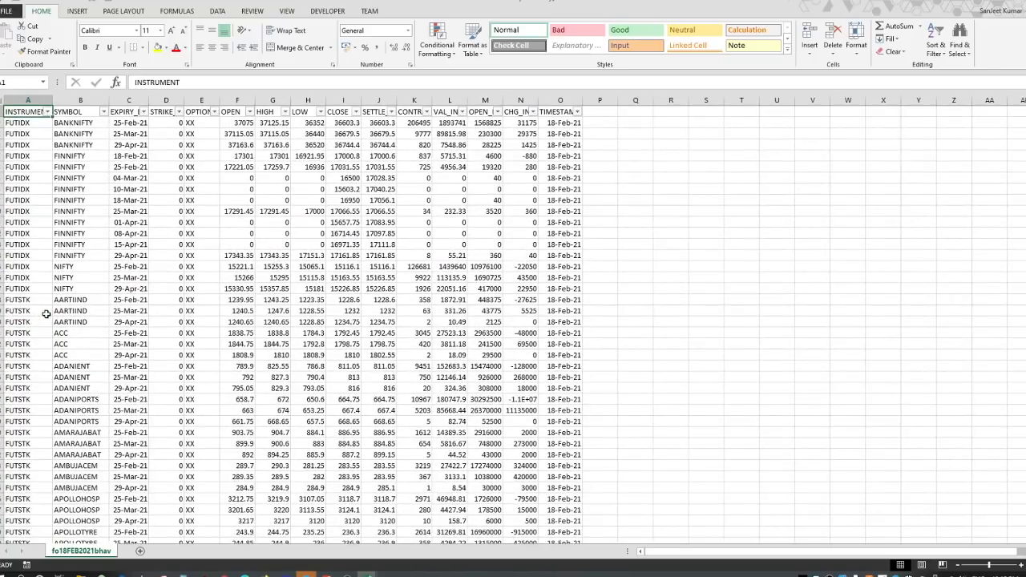
click(48, 112)
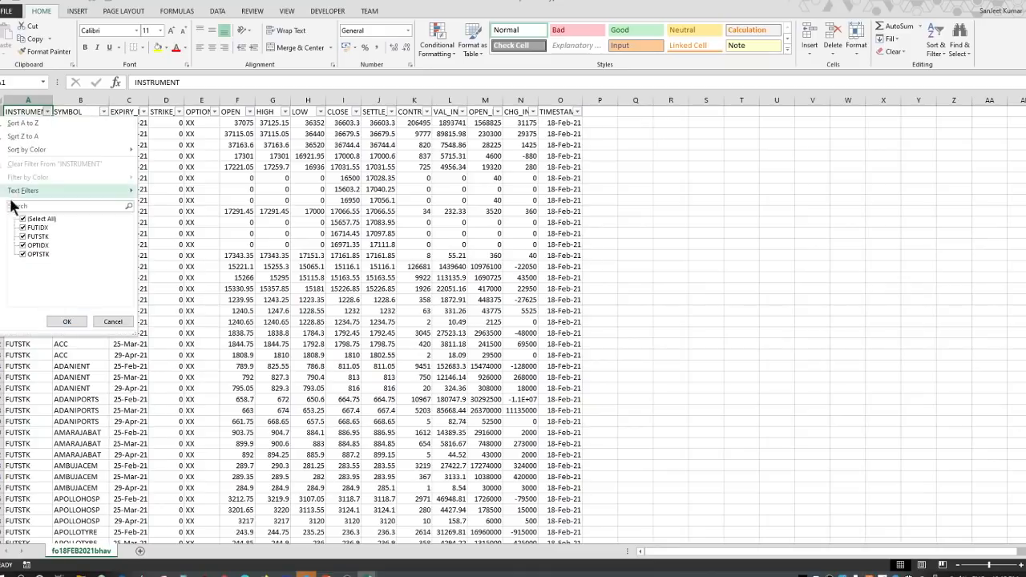
click(24, 220)
click(23, 228)
click(24, 237)
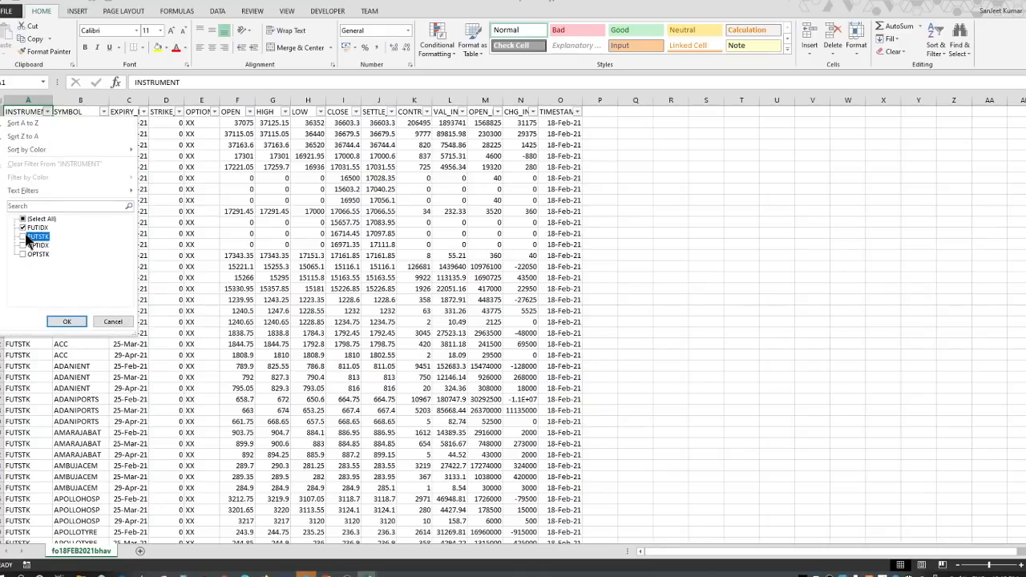
click(67, 321)
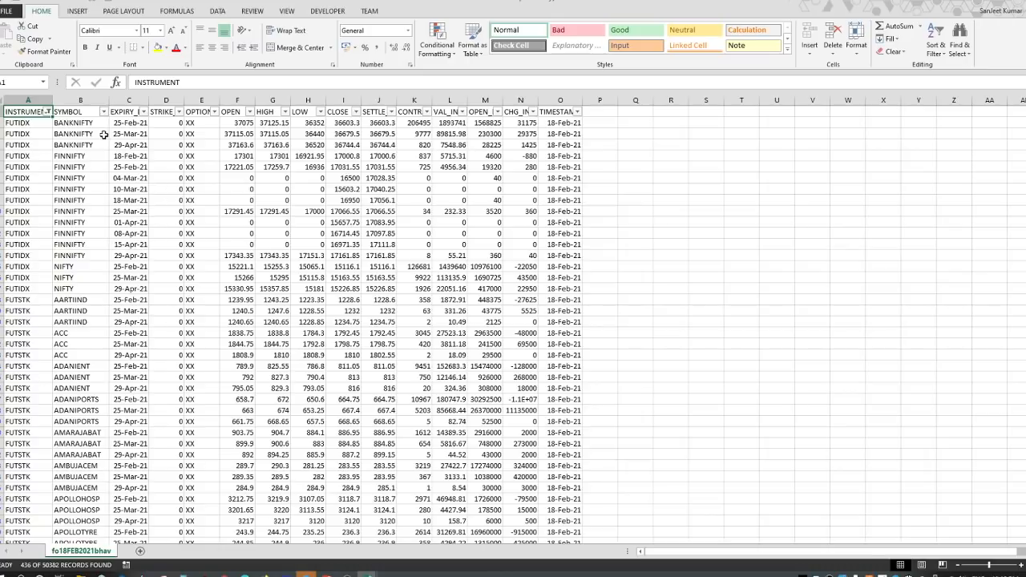
- Filter the EXPIRY_DT column to show only the February 2021 expiries
click(143, 112)
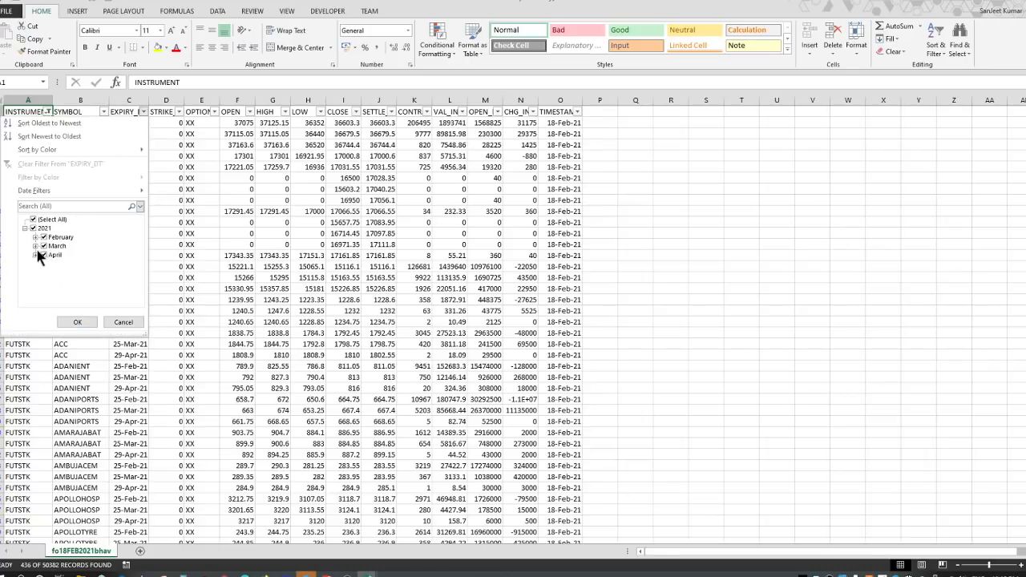
click(42, 246)
click(77, 322)
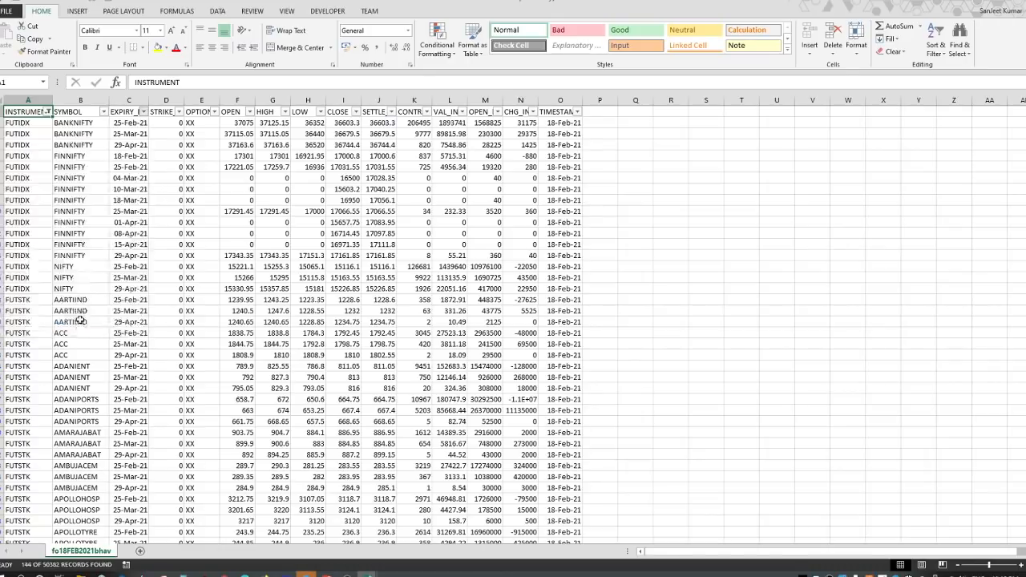
- Copy the whole filtered bhavcopy table, from the INSTRUMENT header to the last TIMESTAMP row
drag(31, 116, 128, 96)
drag(138, 4, 81, 120)
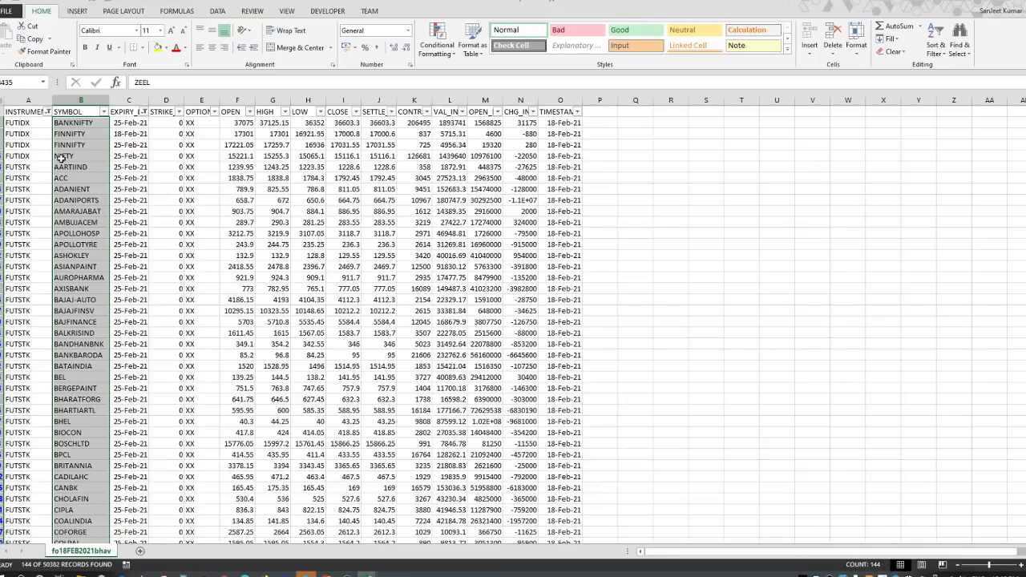
drag(32, 111, 565, 527)
key(ctrl+c)
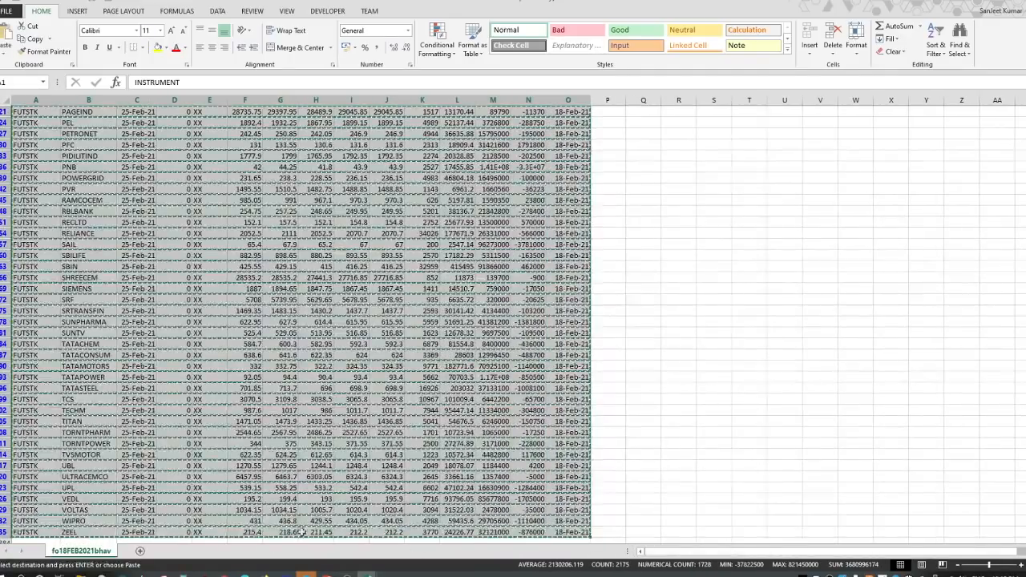
- Switch to the workbook with the MAIN sheet, add a new sheet after INDICATORS and name it BHAVCOPY
mouse_move(366, 574)
click(240, 505)
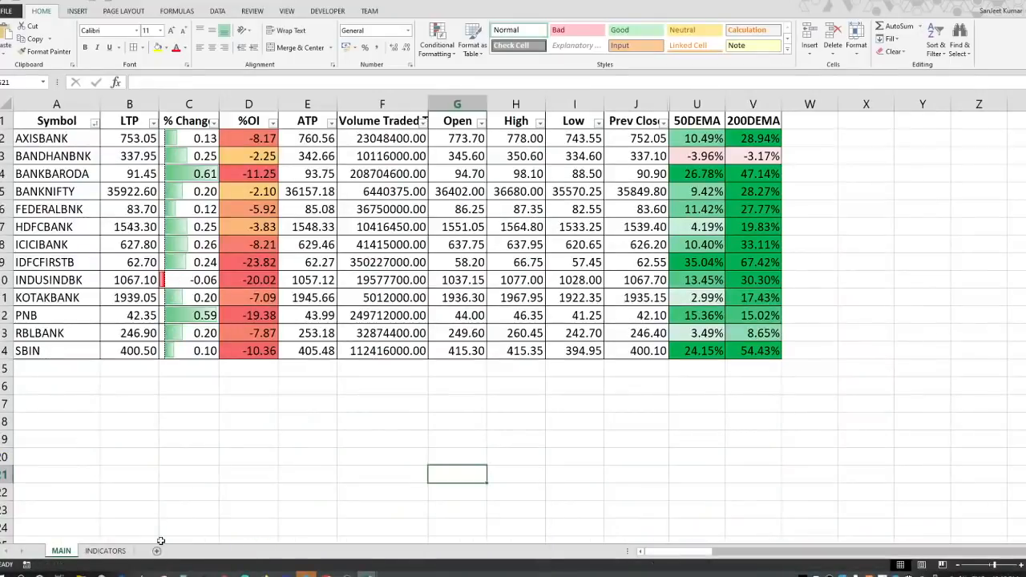
click(156, 552)
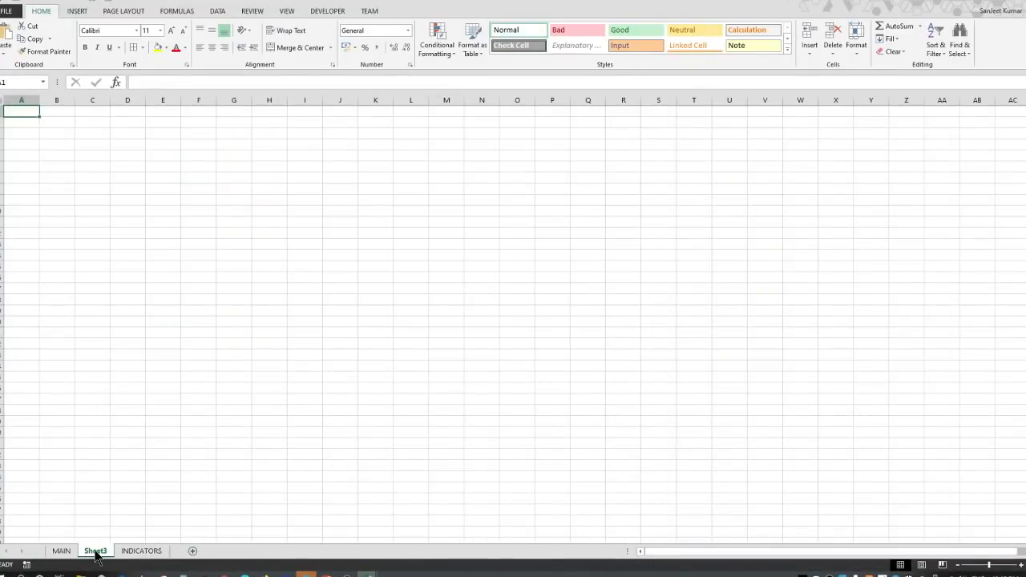
mouse_move(96, 555)
mouse_down()
mouse_move(177, 553)
mouse_move(163, 554)
mouse_up()
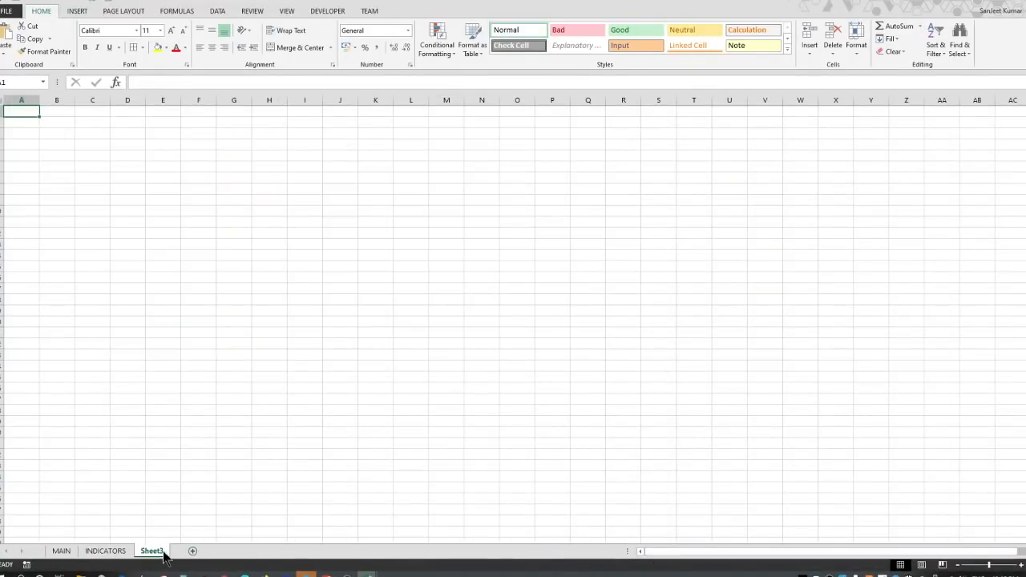
double_click(154, 551)
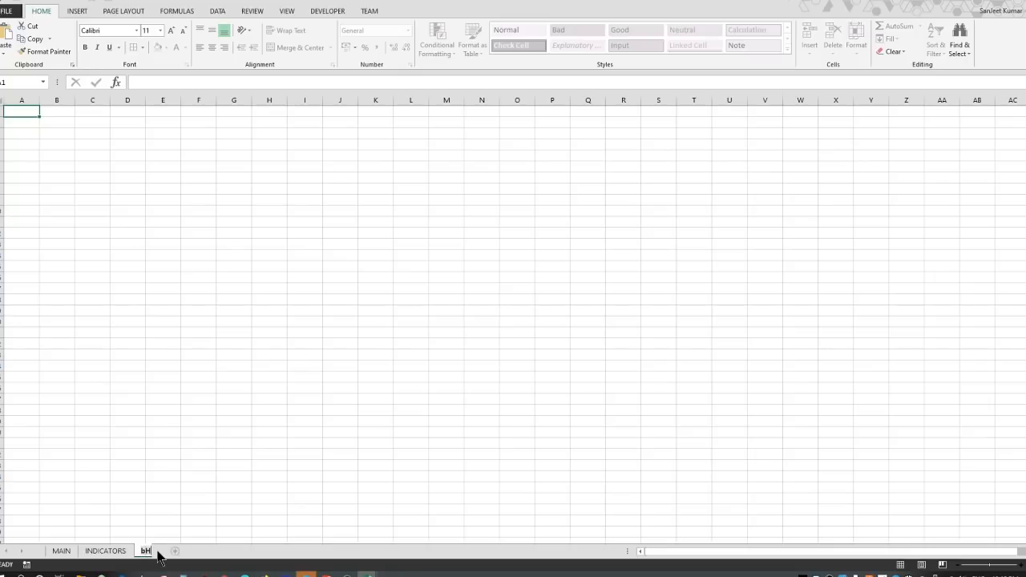
key(BackSpace)
text(BHAVCOPY)
key(Return)
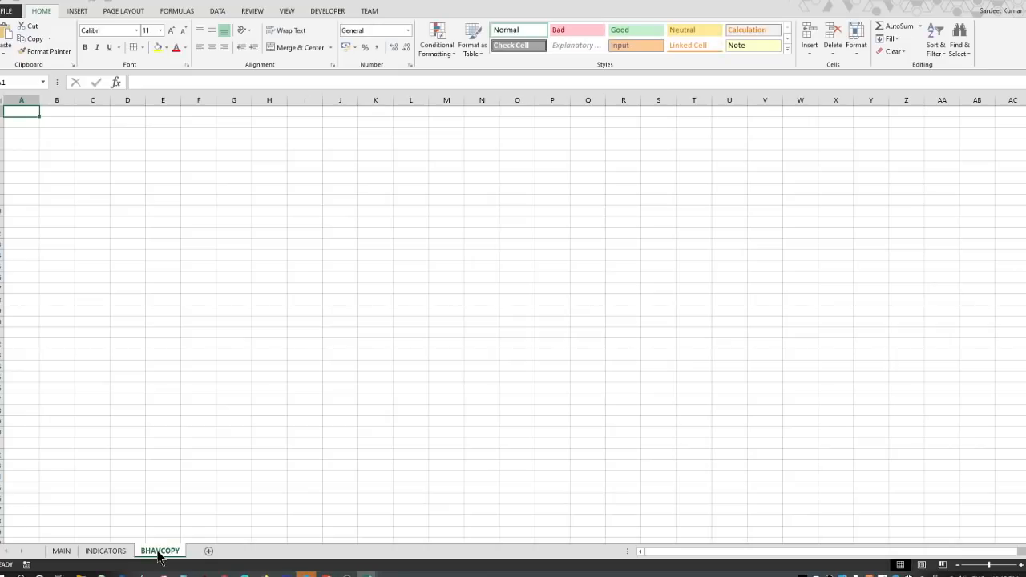
- Paste the copied futures data at A1 of the BHAVCOPY sheet and auto-fit all its columns
key(ctrl+v)
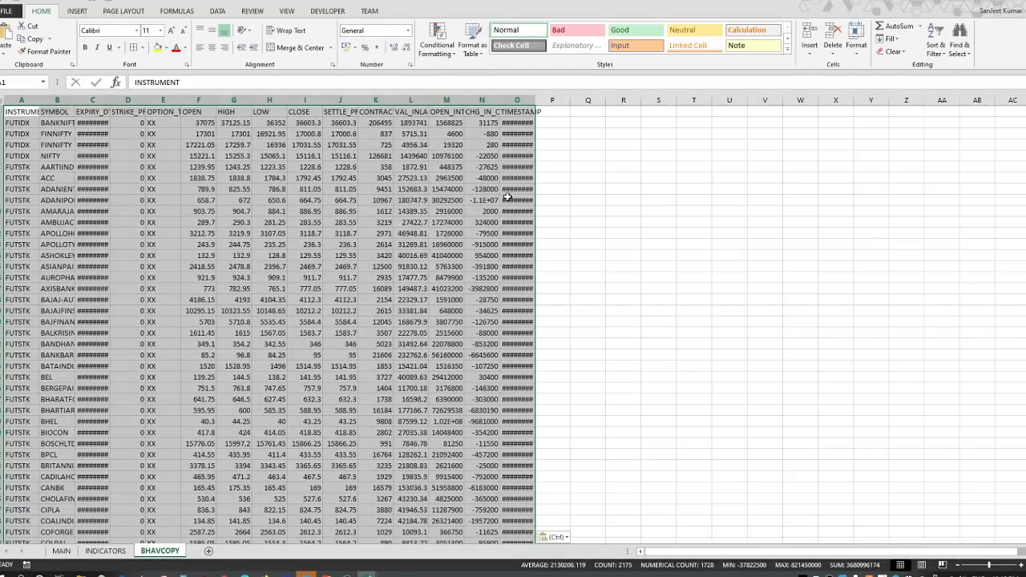
double_click(533, 100)
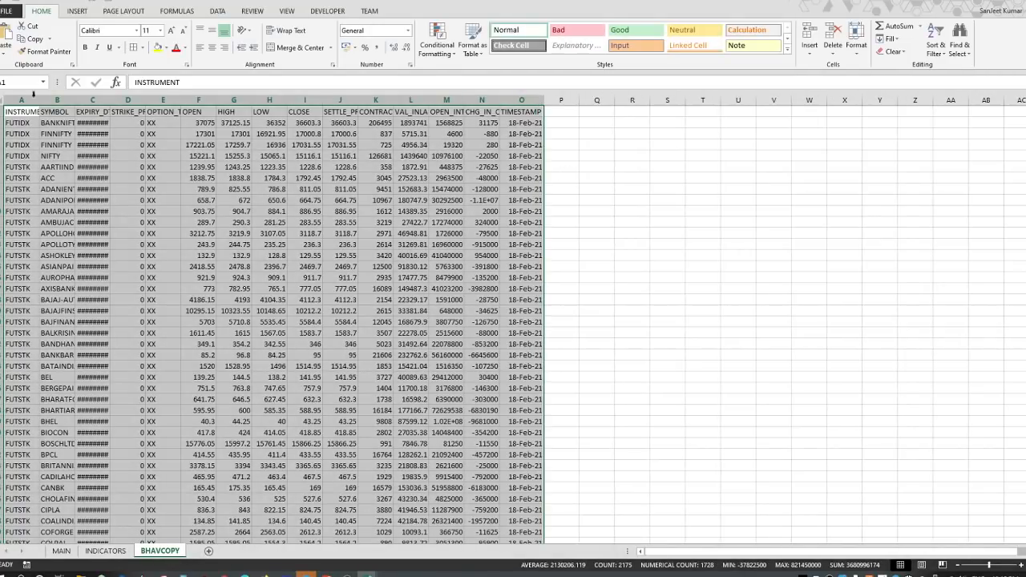
click(3, 99)
double_click(41, 100)
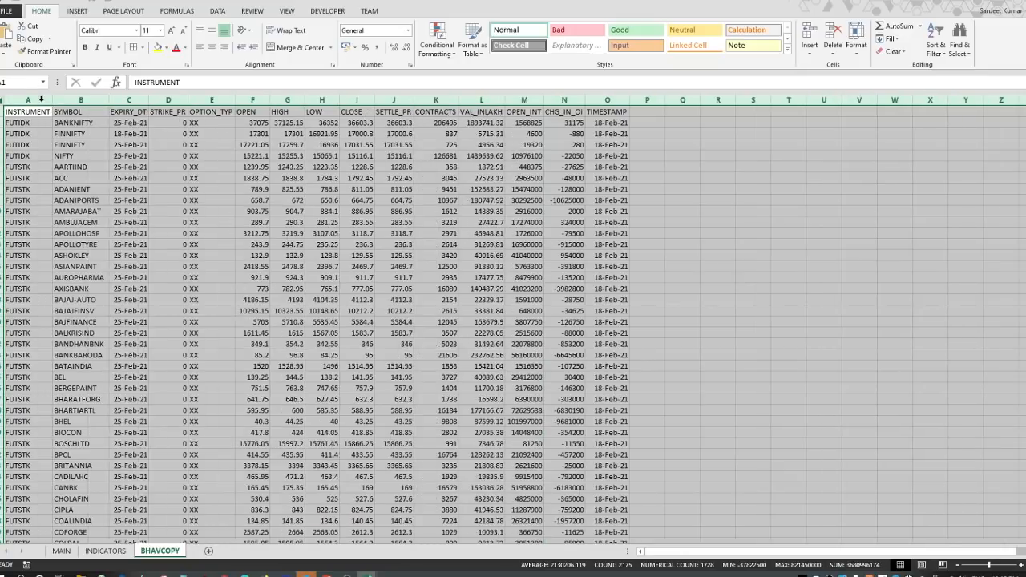
click(376, 156)
- Examine the price, contracts, open interest and change-in-OI columns in the first rows of the BHAVCOPY sheet
click(249, 123)
click(292, 124)
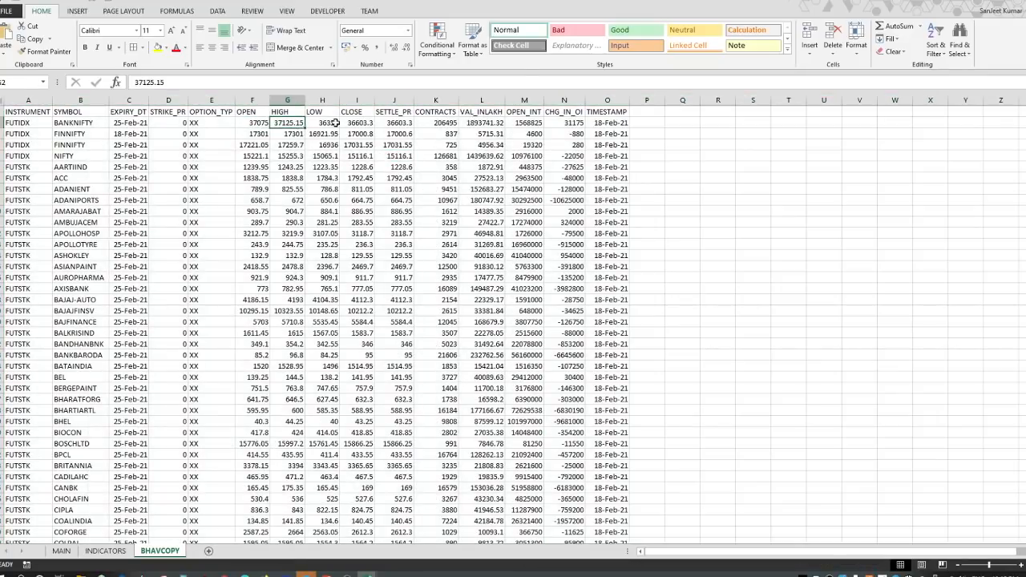
click(334, 123)
click(362, 123)
click(398, 124)
click(440, 124)
click(536, 125)
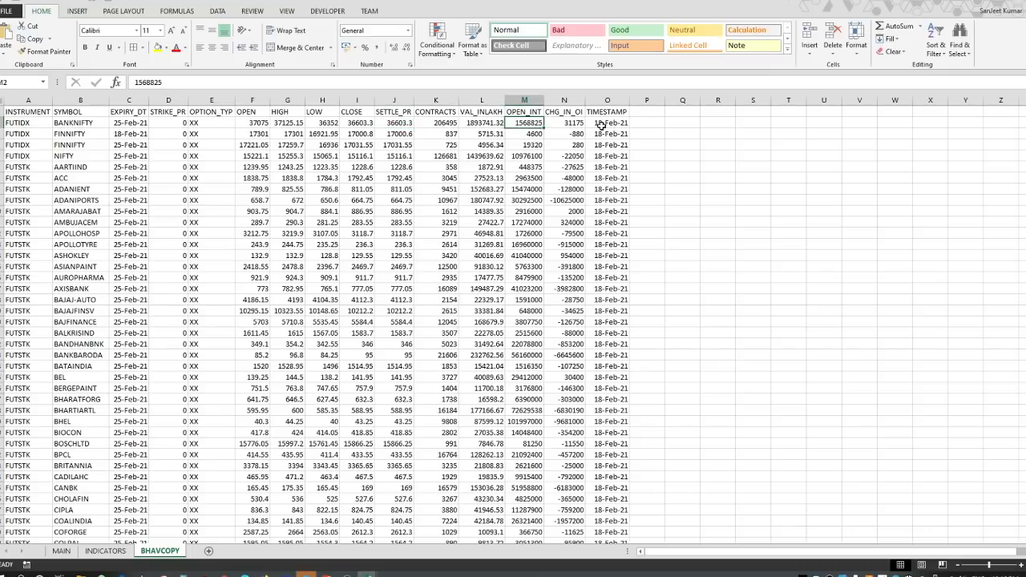
drag(571, 134, 571, 190)
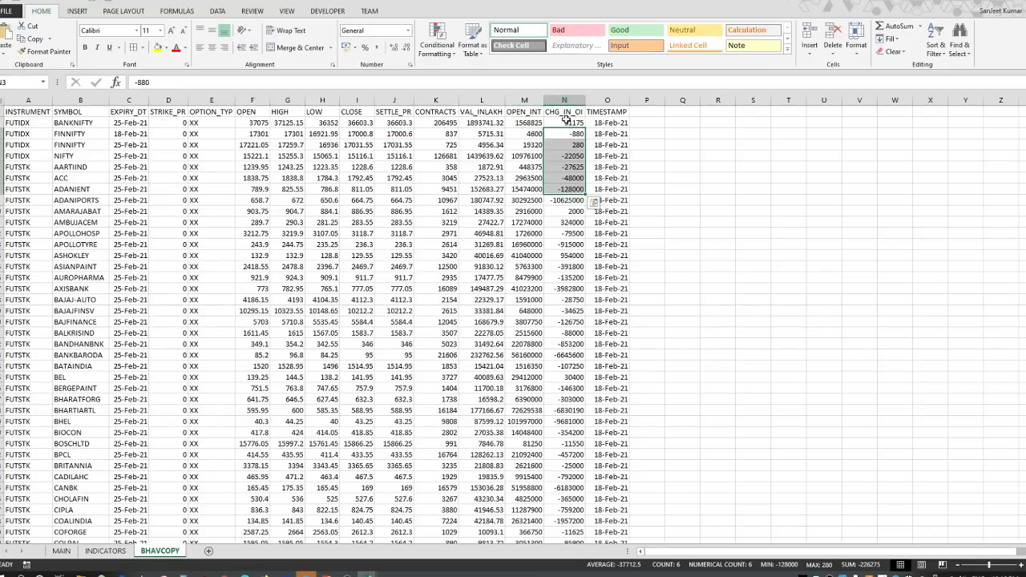
drag(566, 122, 581, 188)
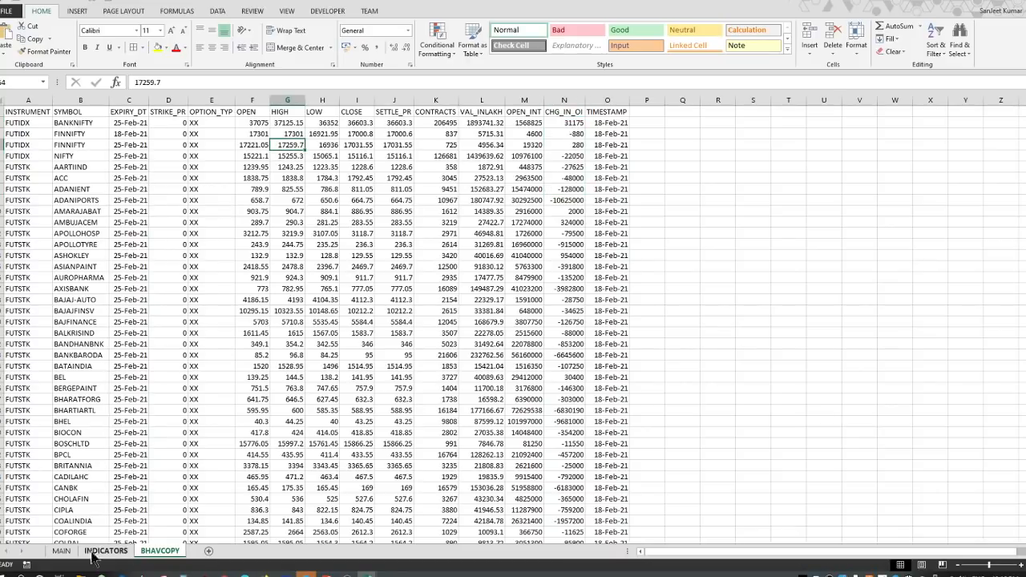
- Check the free column beside 200DEMA on MAIN and review the HIGH, LOW, CLOSE and SETTLE_PR headers on BHAVCOPY
click(61, 551)
click(804, 122)
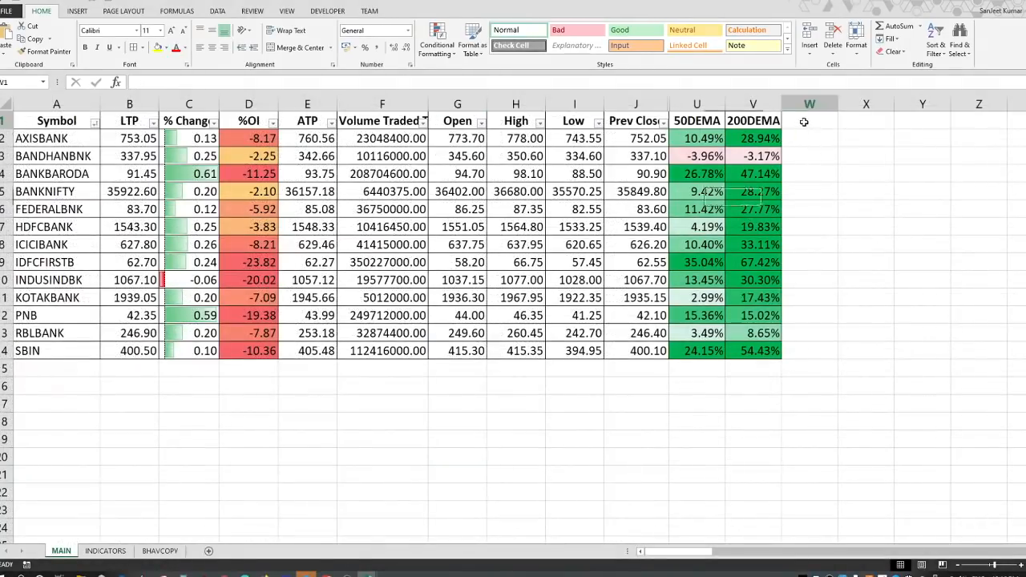
click(159, 551)
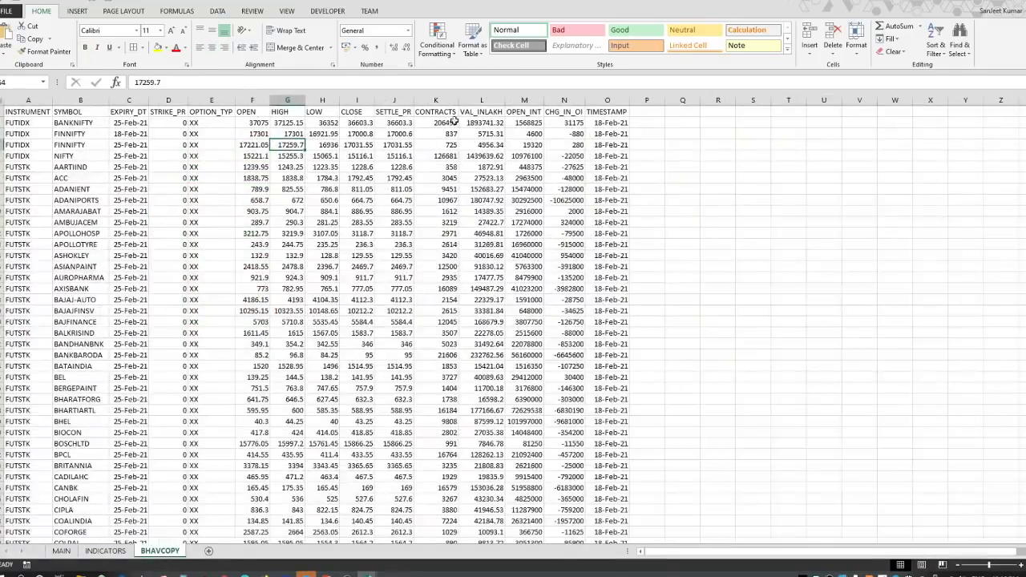
click(278, 112)
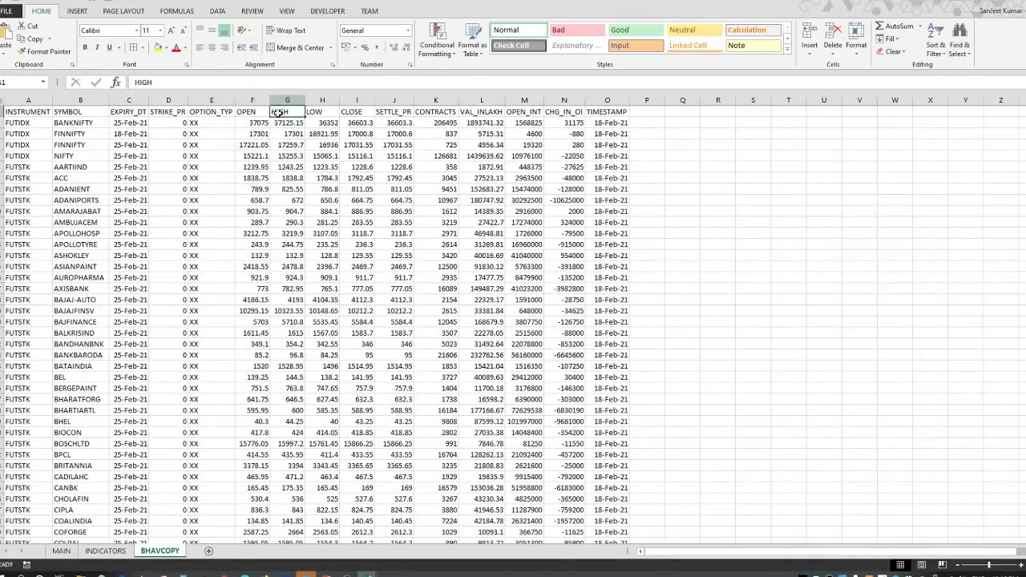
click(325, 113)
click(361, 112)
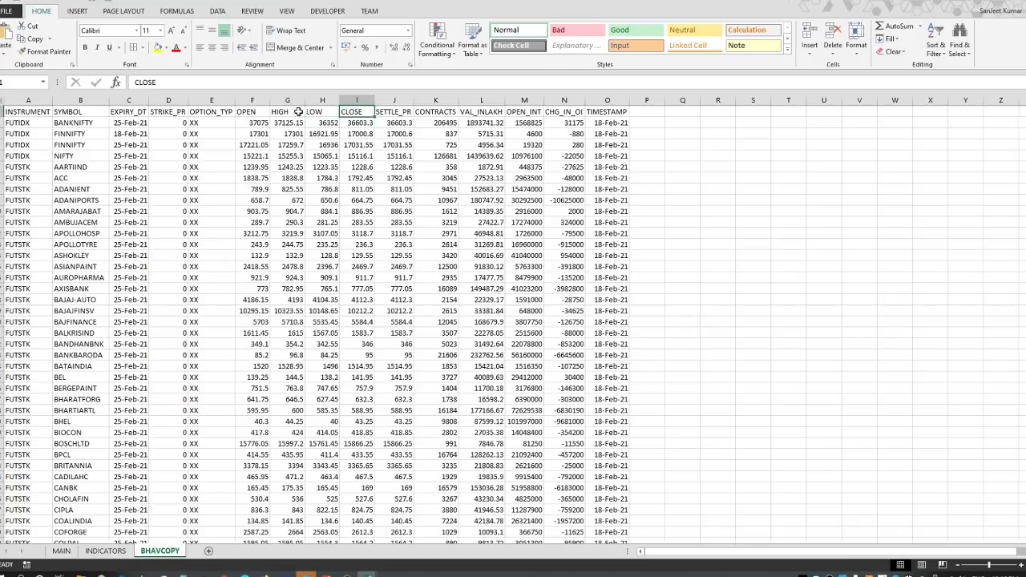
click(290, 112)
drag(291, 113, 347, 112)
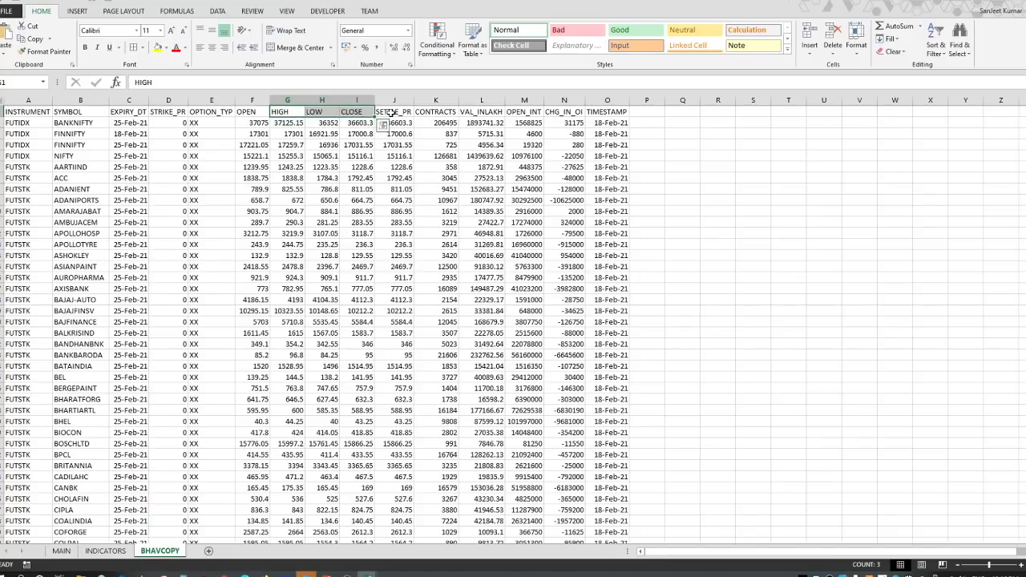
click(391, 114)
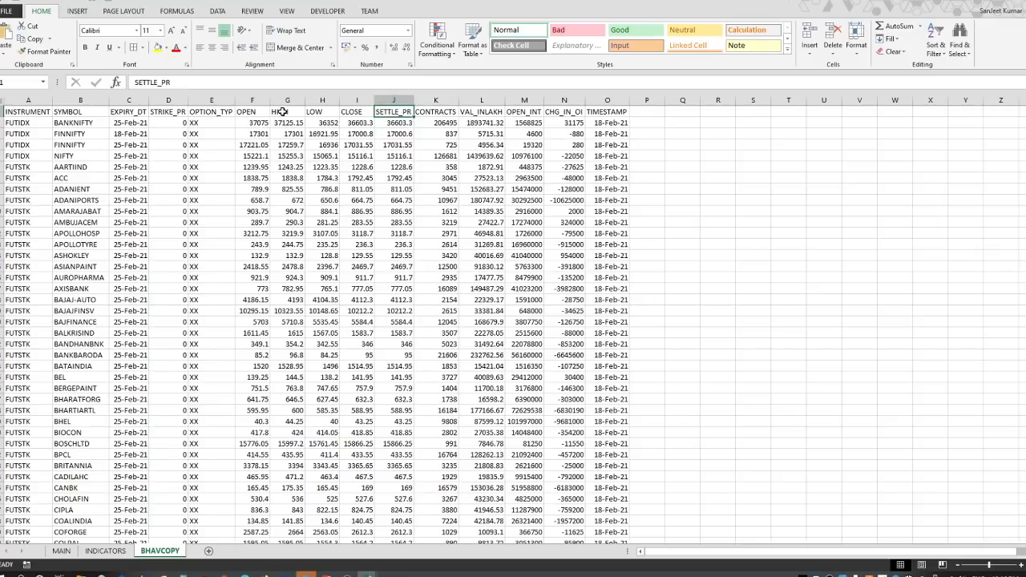
- Add the headers P HIGH, P LOW and P CLOSE in W1:Y1 of the MAIN sheet
click(61, 551)
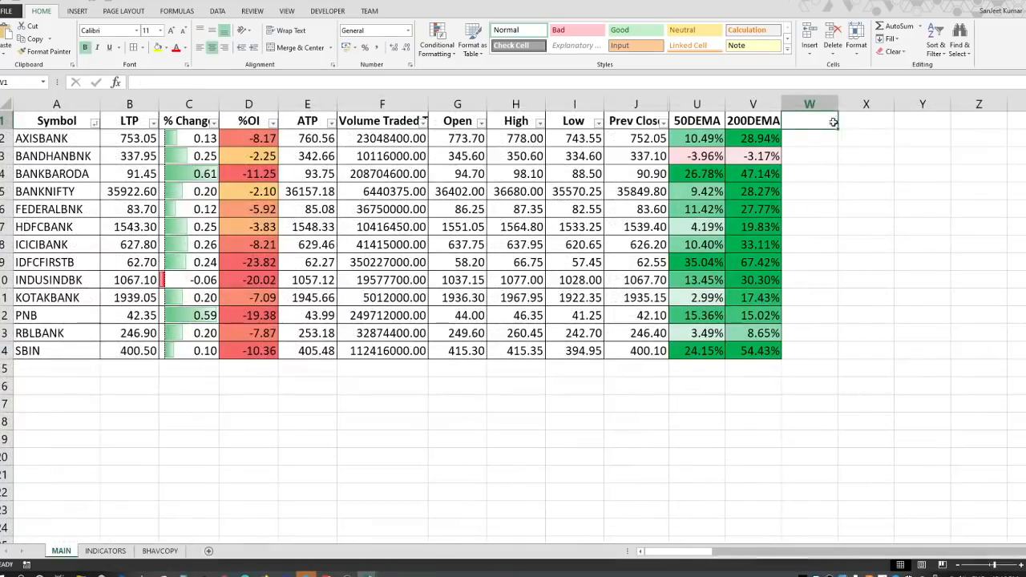
text(p)
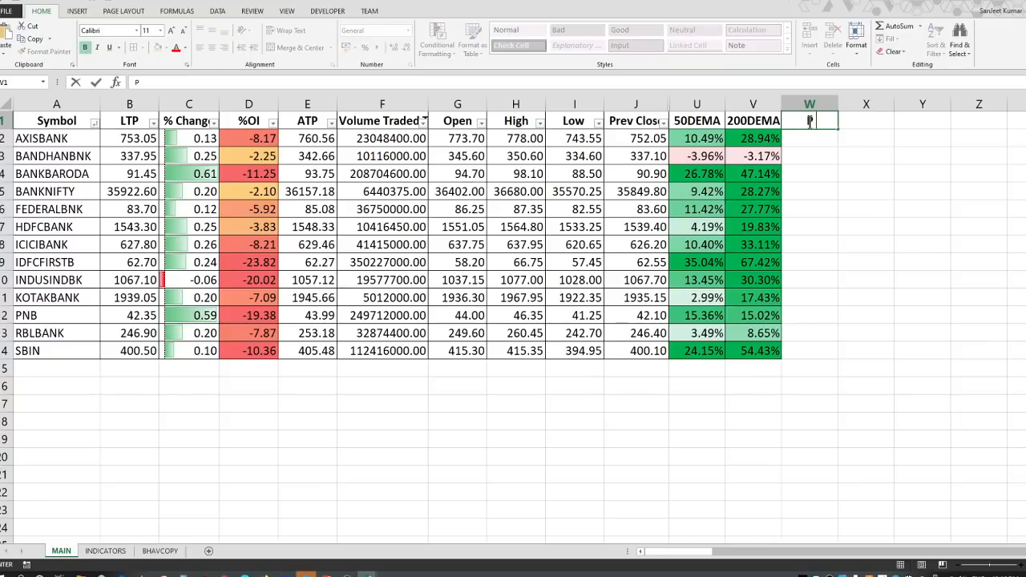
text( HIGH)
key(Tab)
text(P)
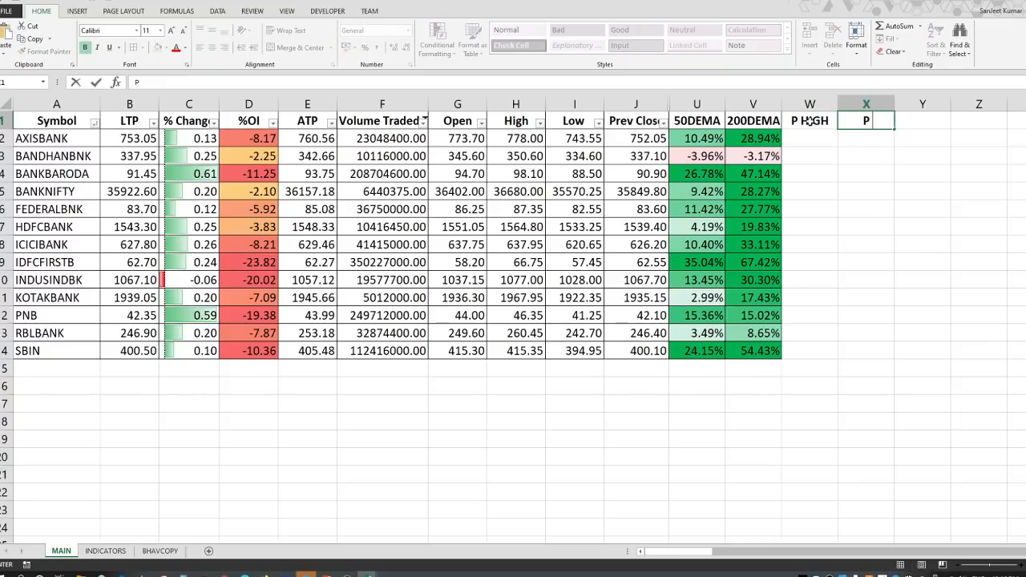
text( LOW)
key(Tab)
text(P)
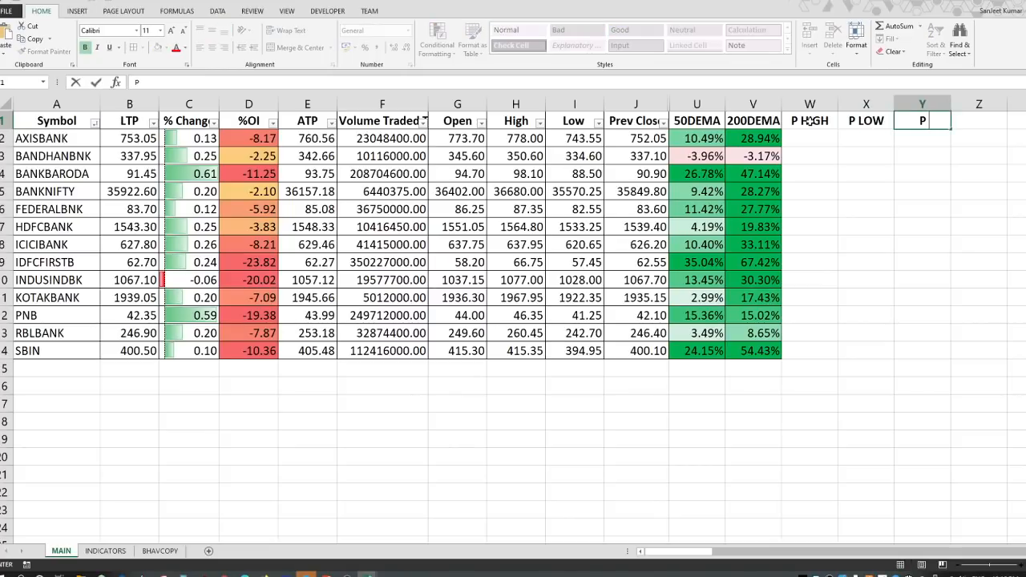
text( CLOSE)
key(Return)
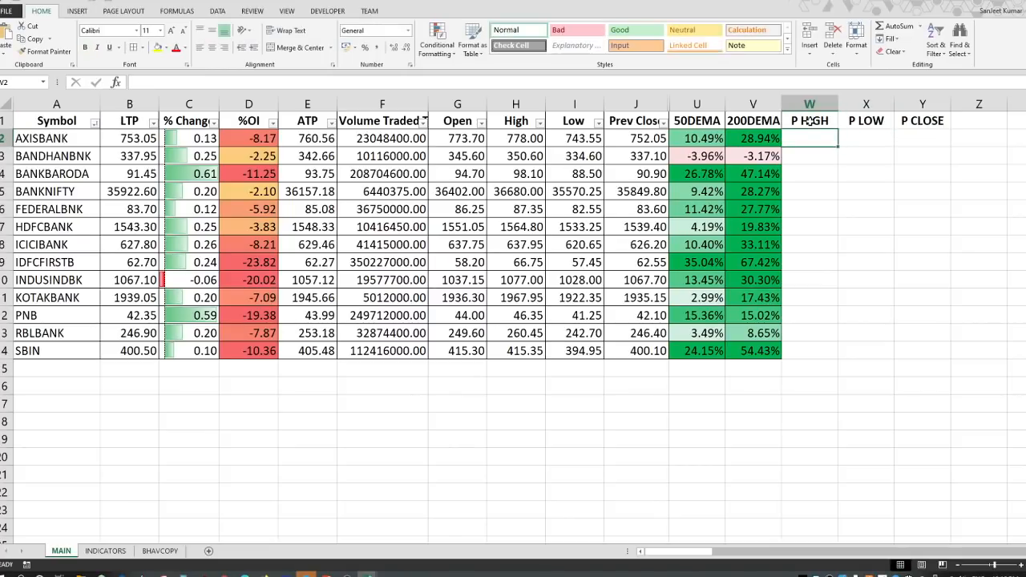
- Enter =VLOOKUP(A2,BHAVCOPY!B2:J162,6,FALSE) in W2 to fetch the first symbol's previous-day high
click(643, 138)
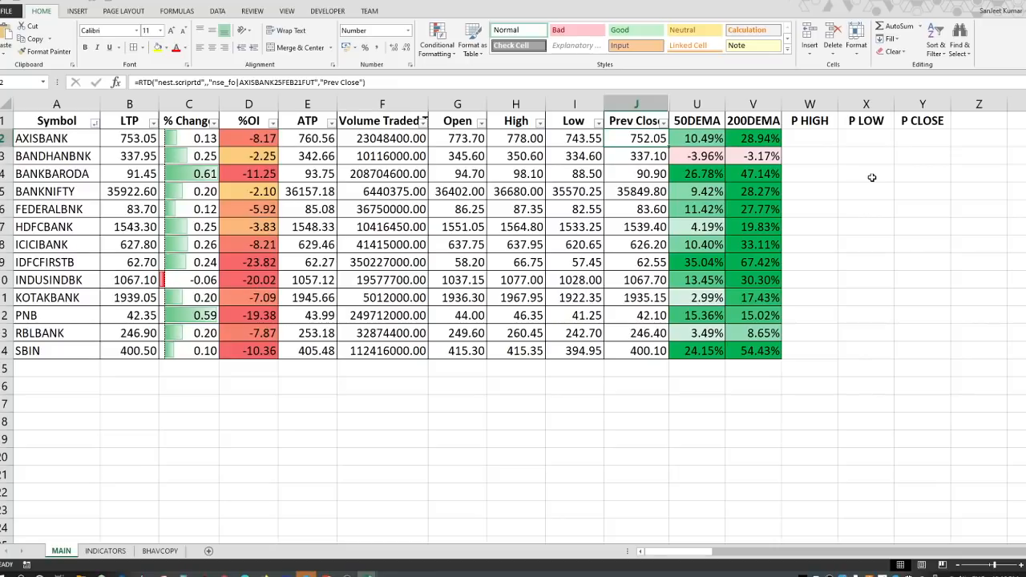
click(816, 136)
text(=)
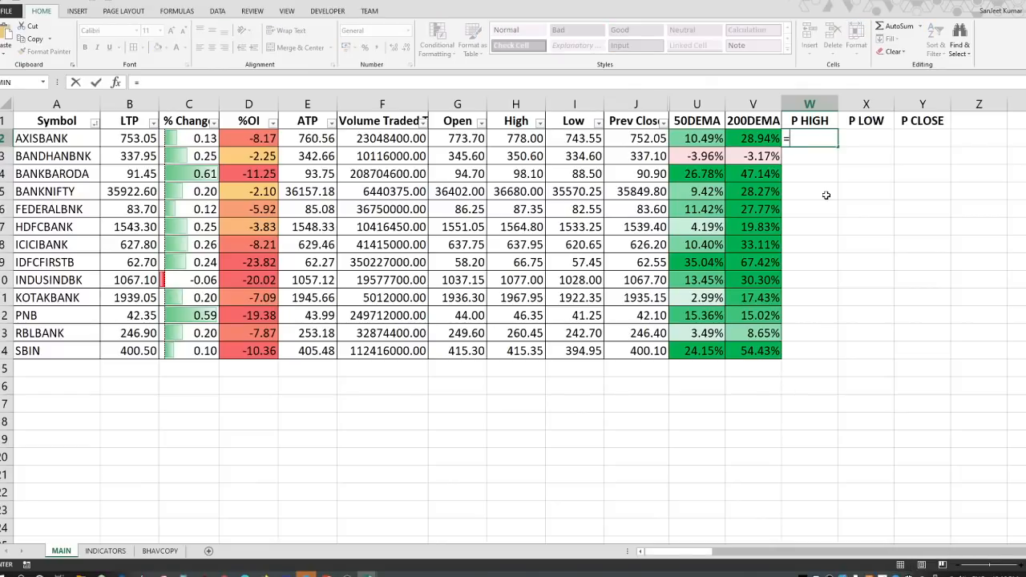
text(VLOOKUP)
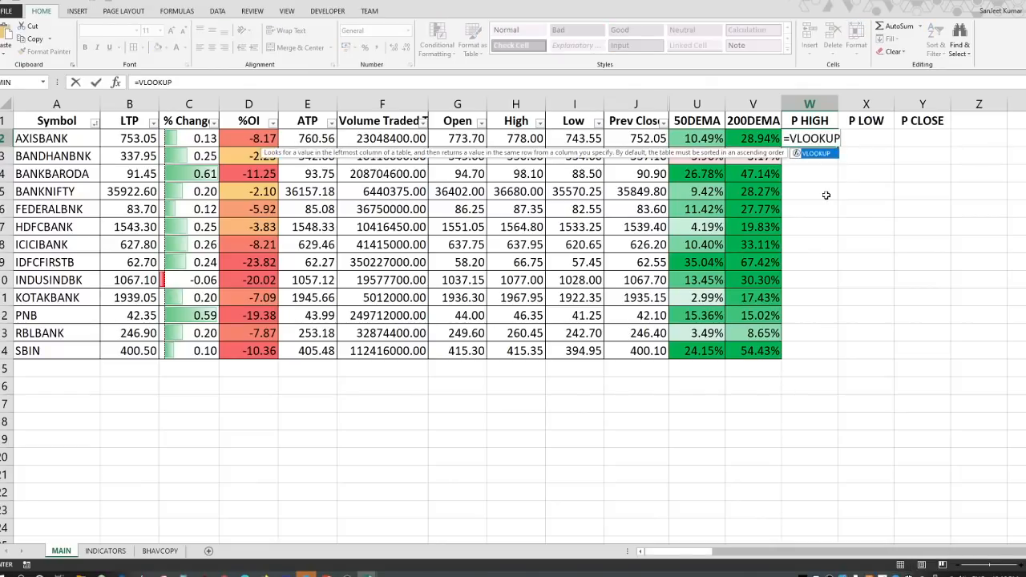
text(()
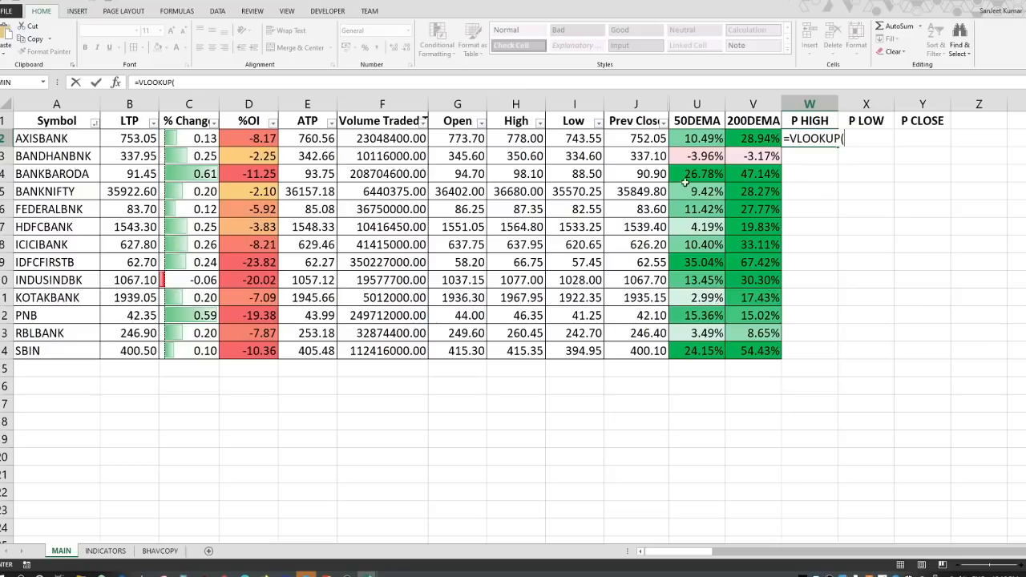
click(62, 140)
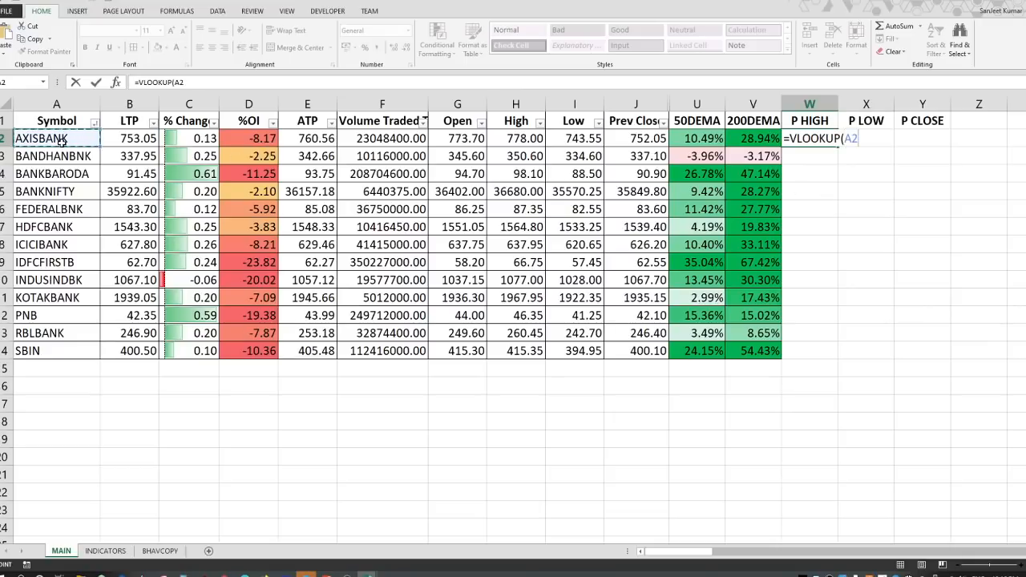
text(,)
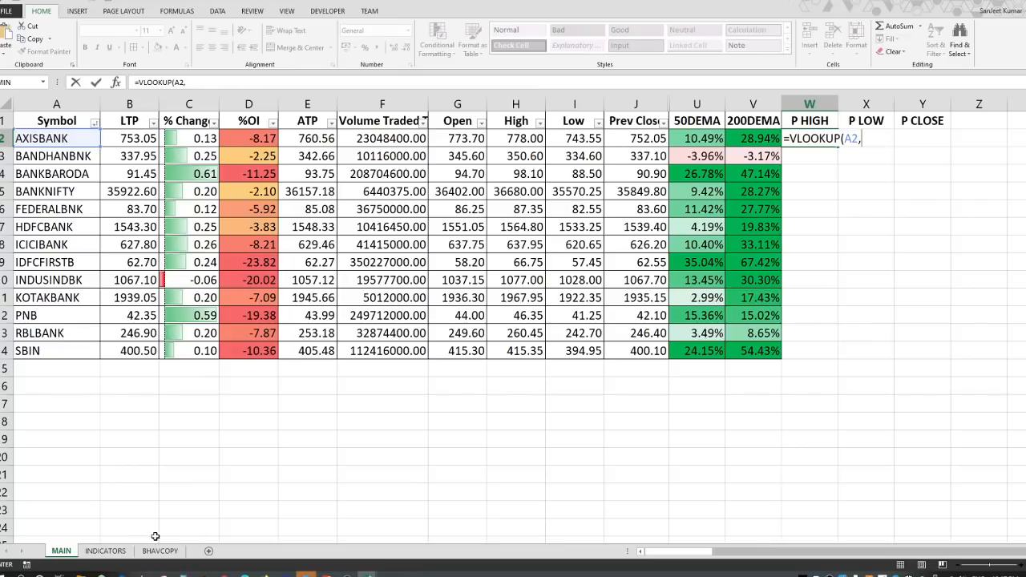
click(160, 552)
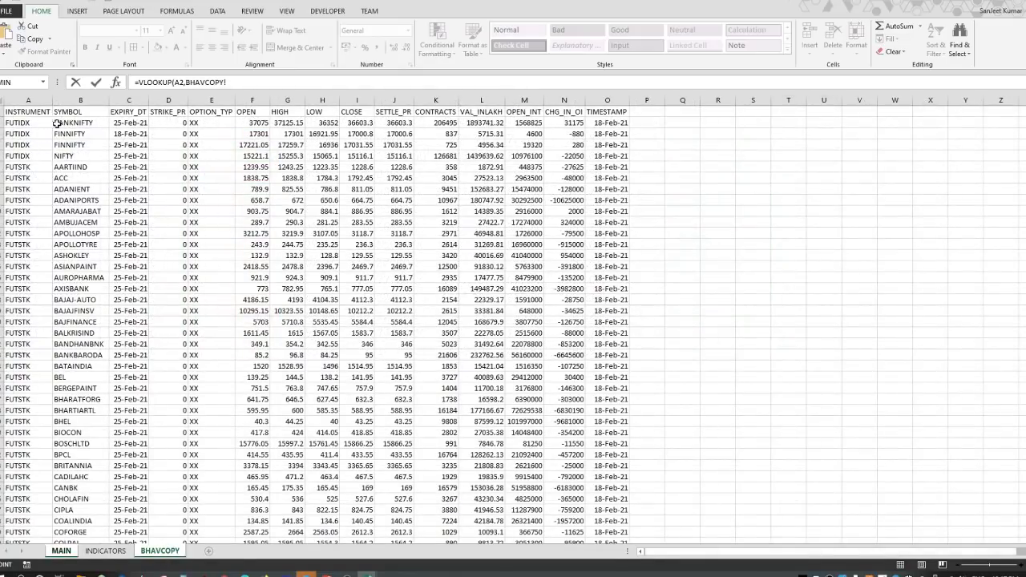
drag(63, 123, 402, 523)
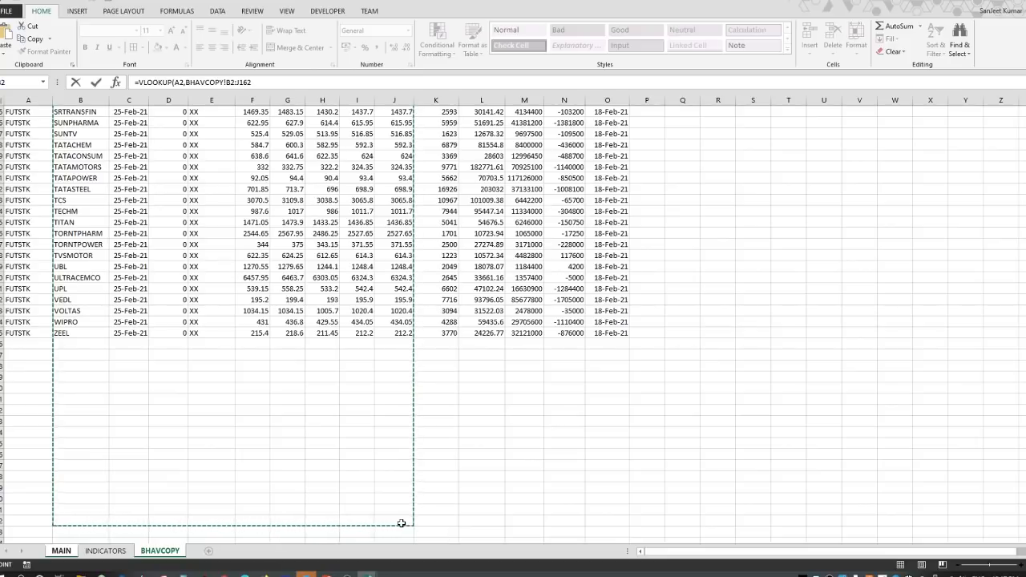
text(,)
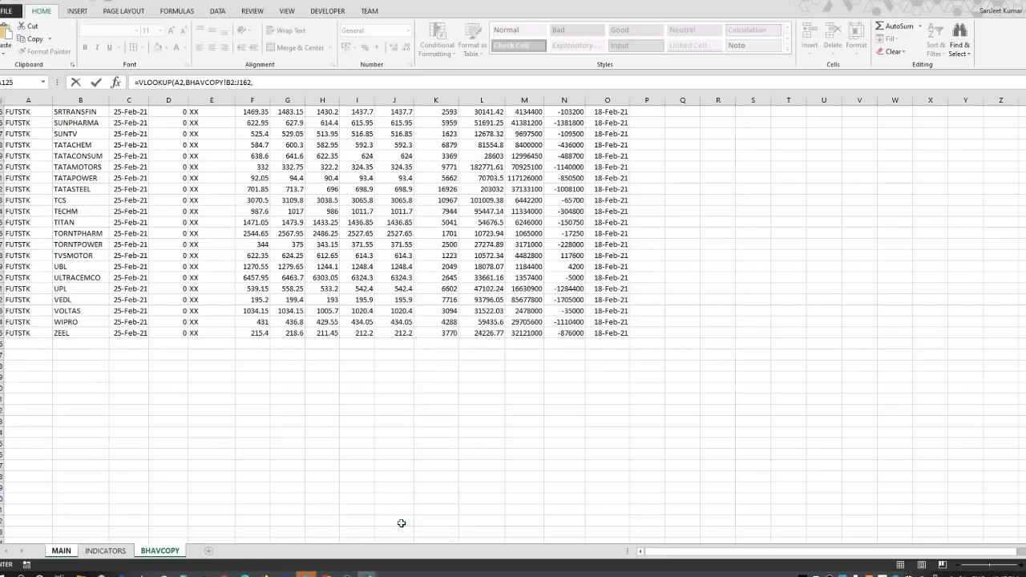
text(6,FA)
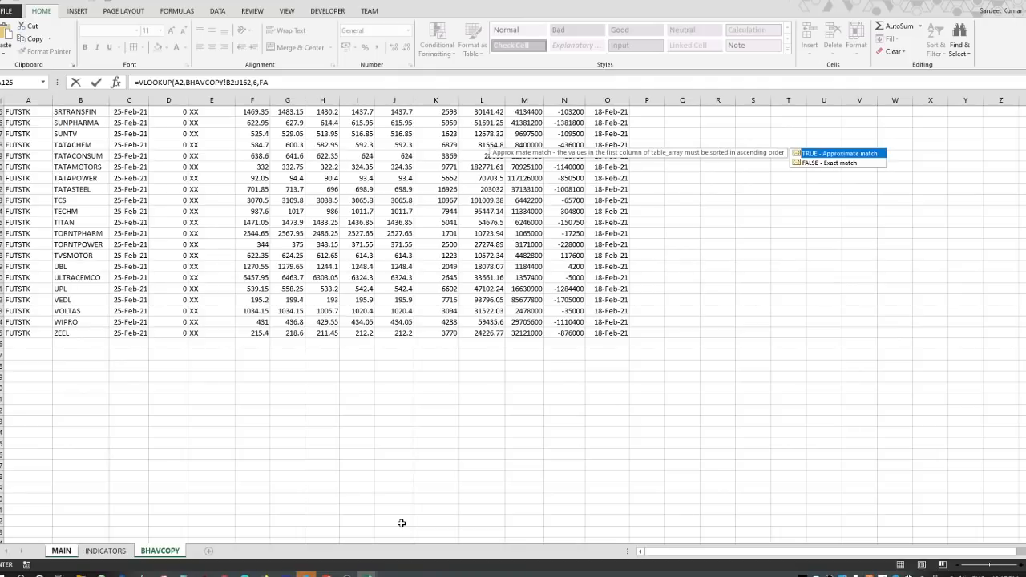
text(LSE))
key(Return)
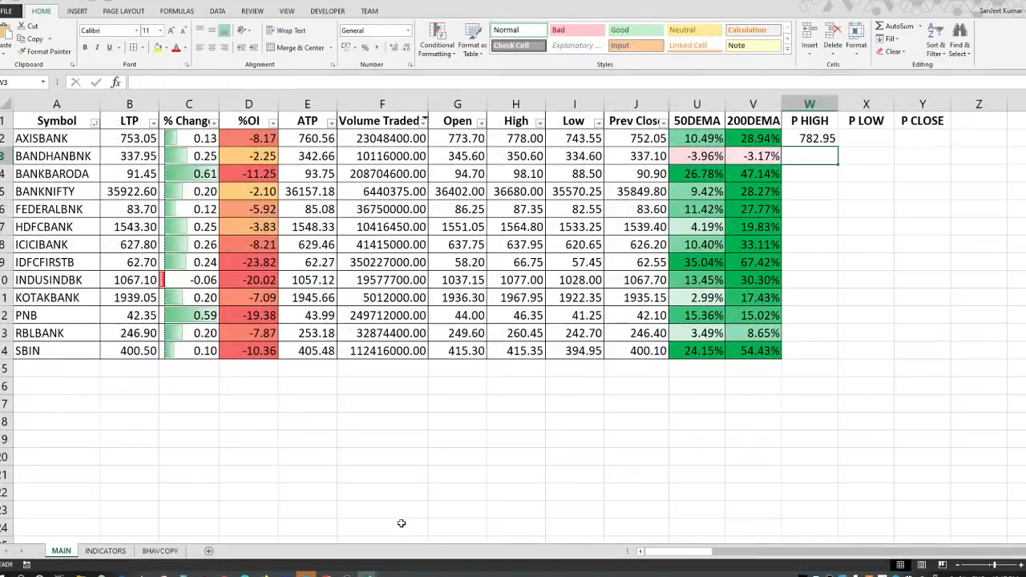
- Make the lookup range in the W2 formula absolute as BHAVCOPY!$B$2:$J$162
click(828, 138)
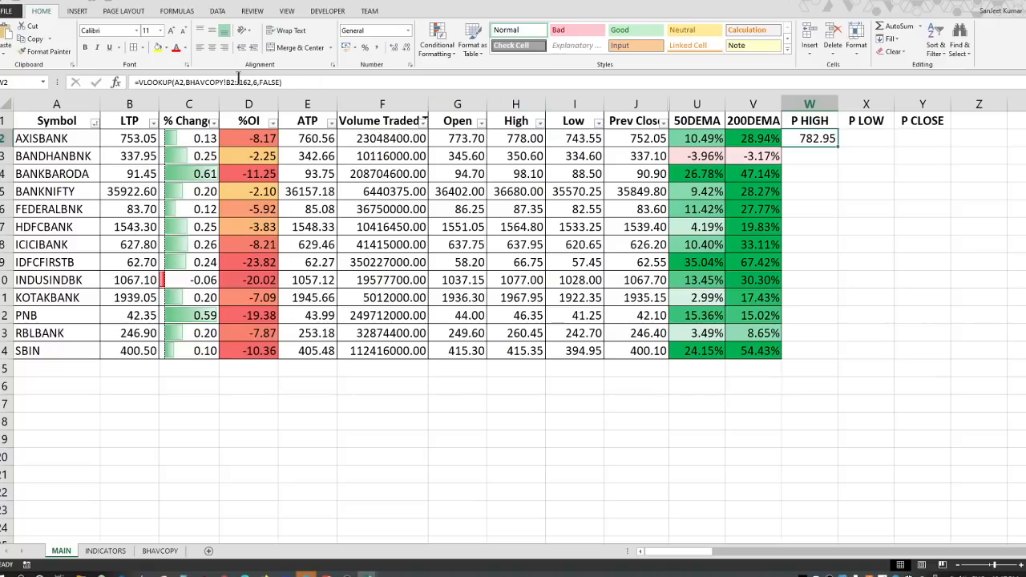
click(228, 81)
key(Left)
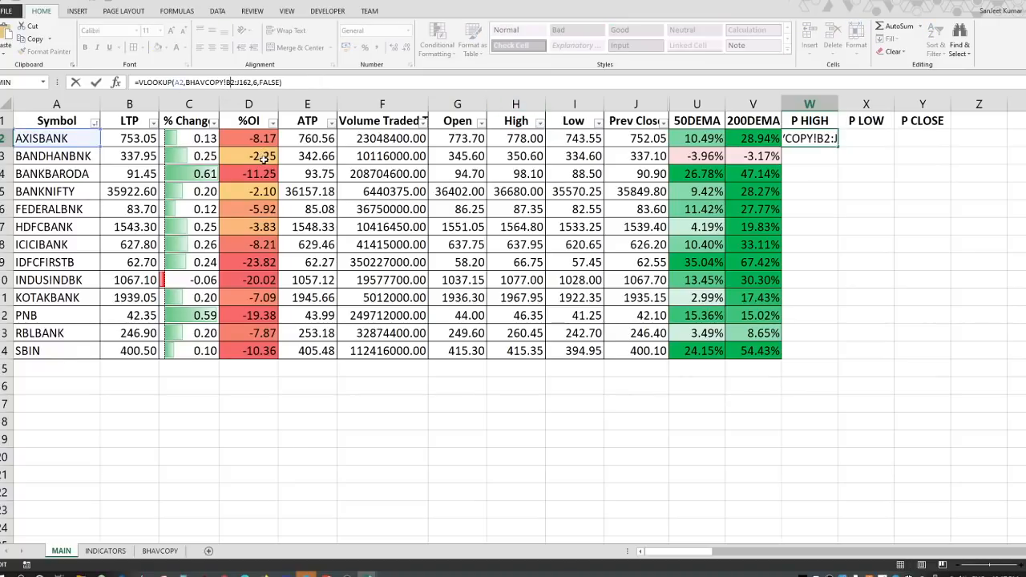
text($)
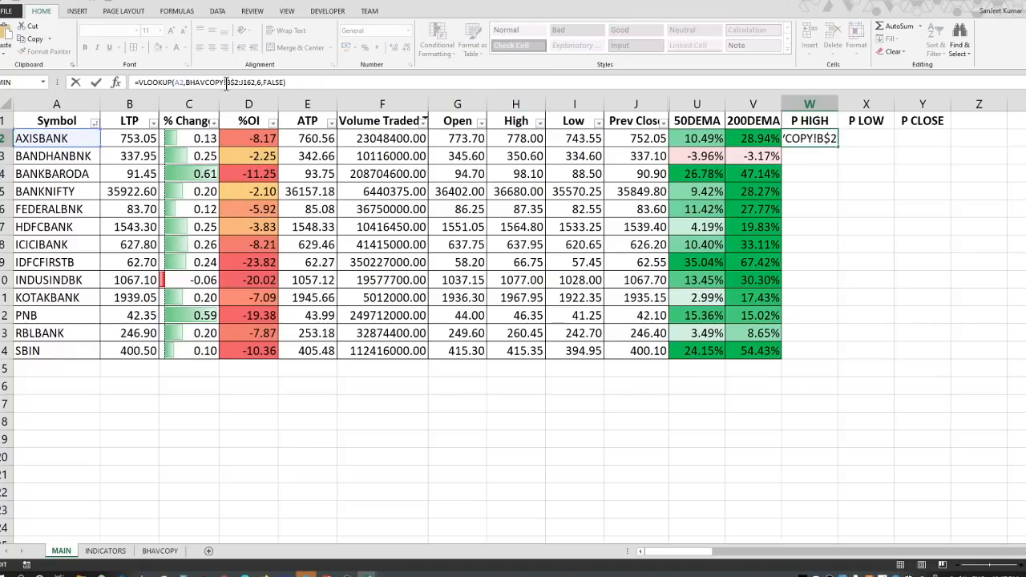
click(227, 83)
text($)
click(248, 83)
text($)
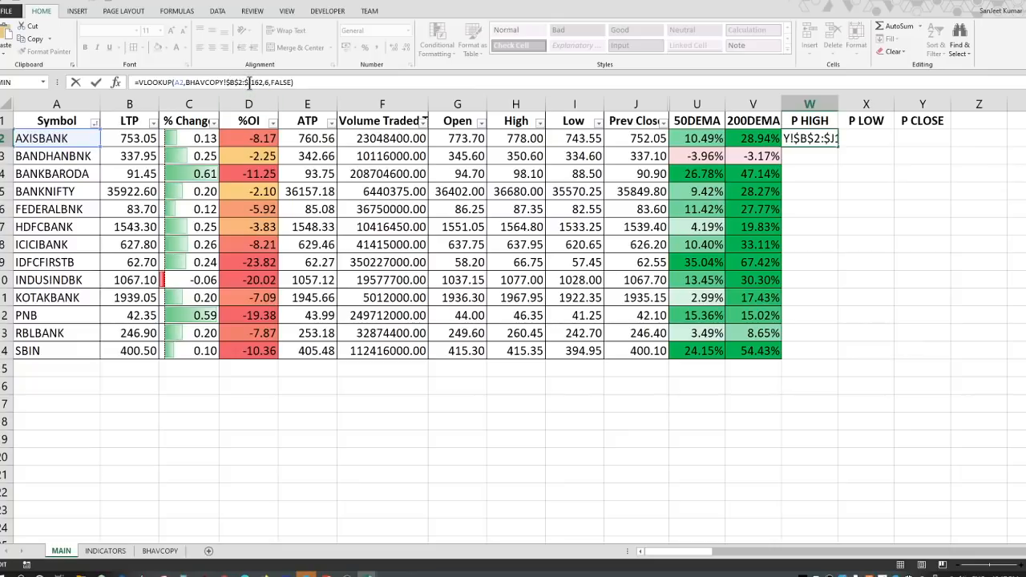
click(251, 83)
text($)
key(Return)
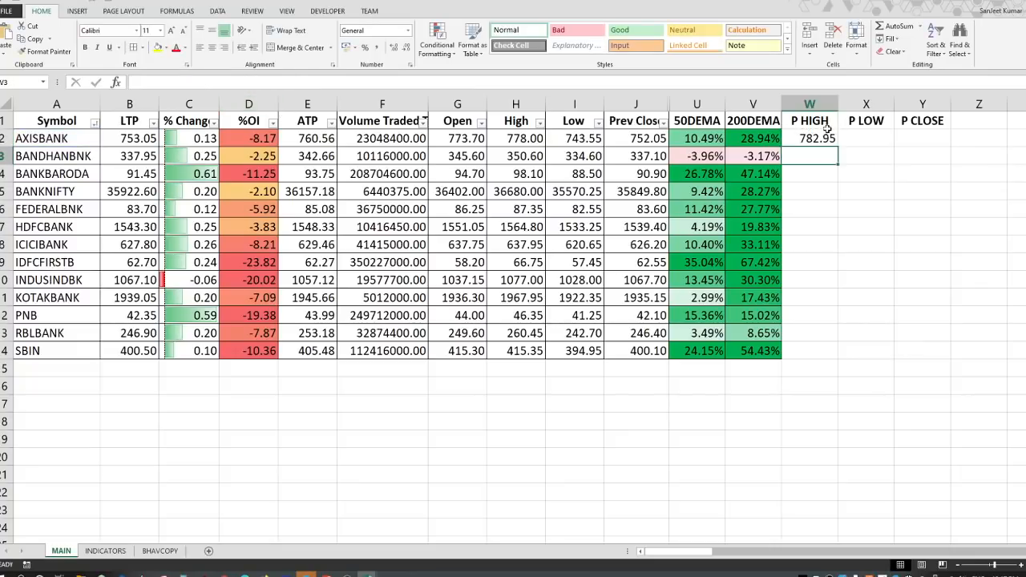
- Reuse the W2 lookup formula in X2 under P LOW with the column index set to 7
click(822, 138)
key(ctrl+c)
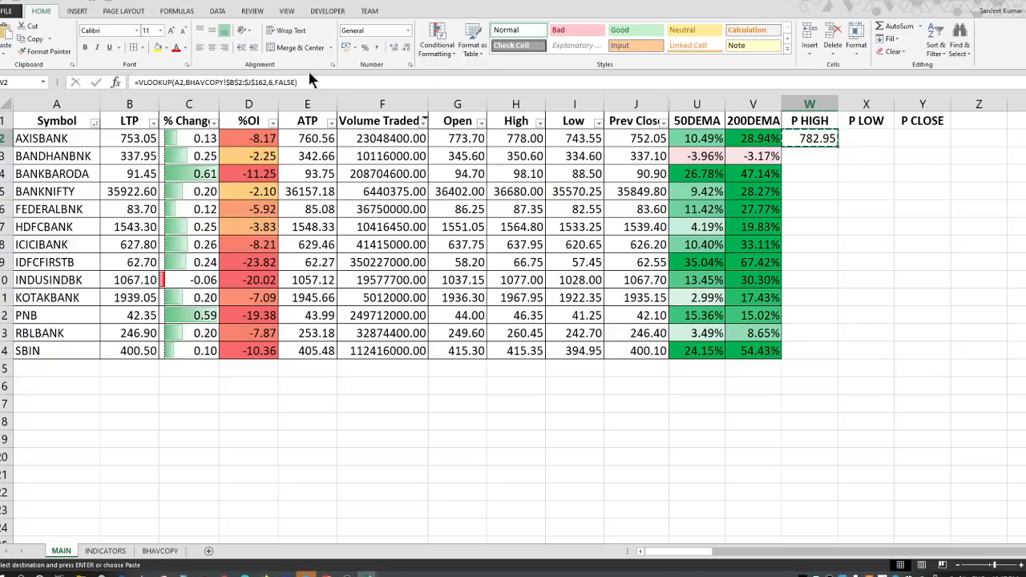
drag(299, 82, 98, 85)
key(ctrl+c)
key(Escape)
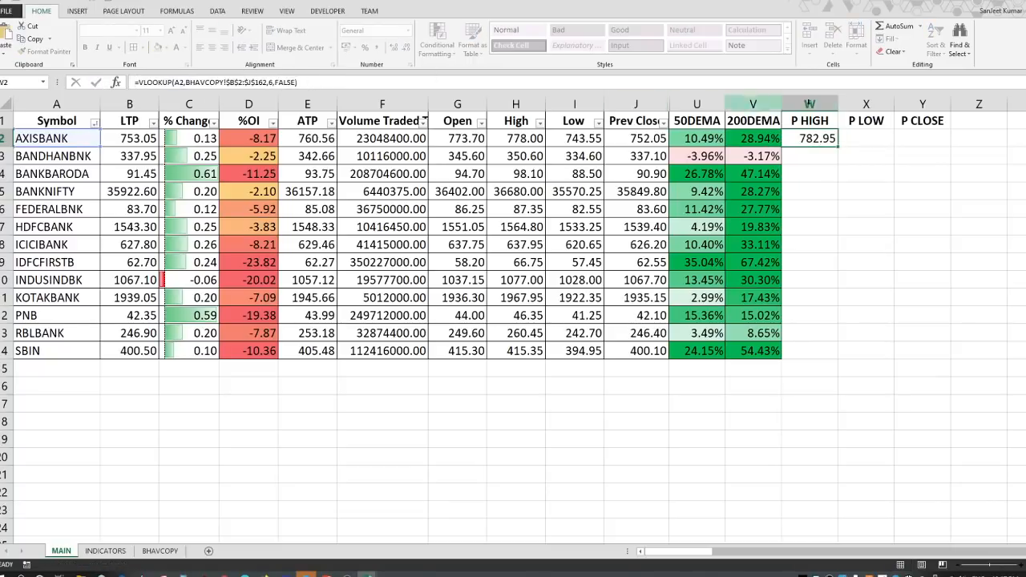
click(869, 138)
click(178, 82)
key(ctrl+v)
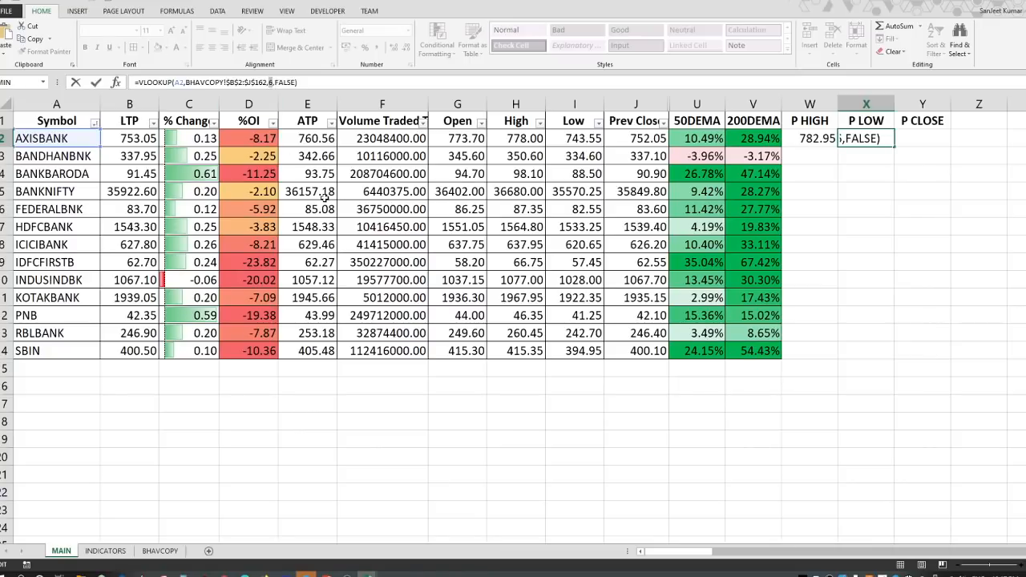
text(7)
key(Return)
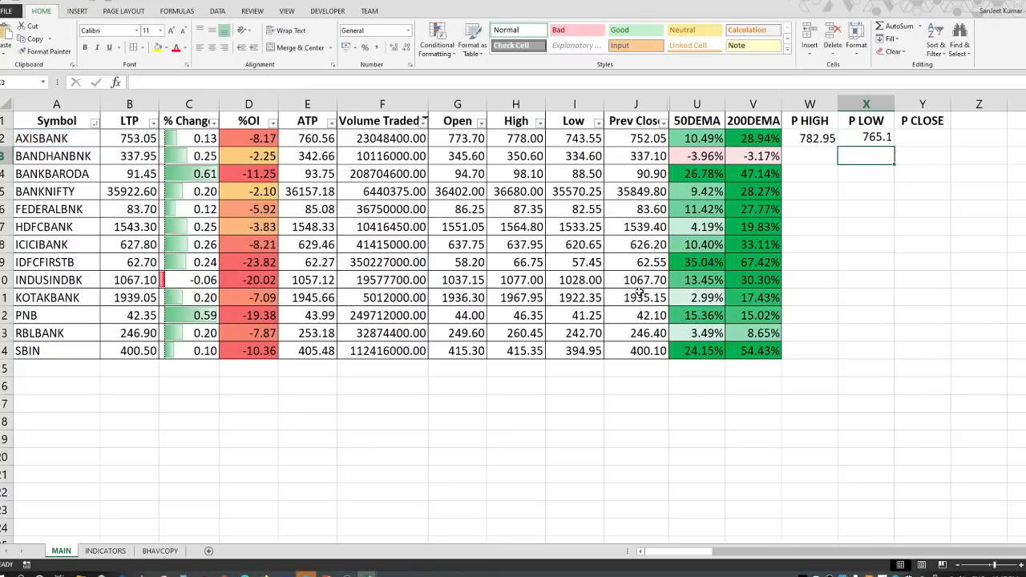
- Reuse the X2 lookup formula in Y2 under P CLOSE with the column index set to 9
click(866, 138)
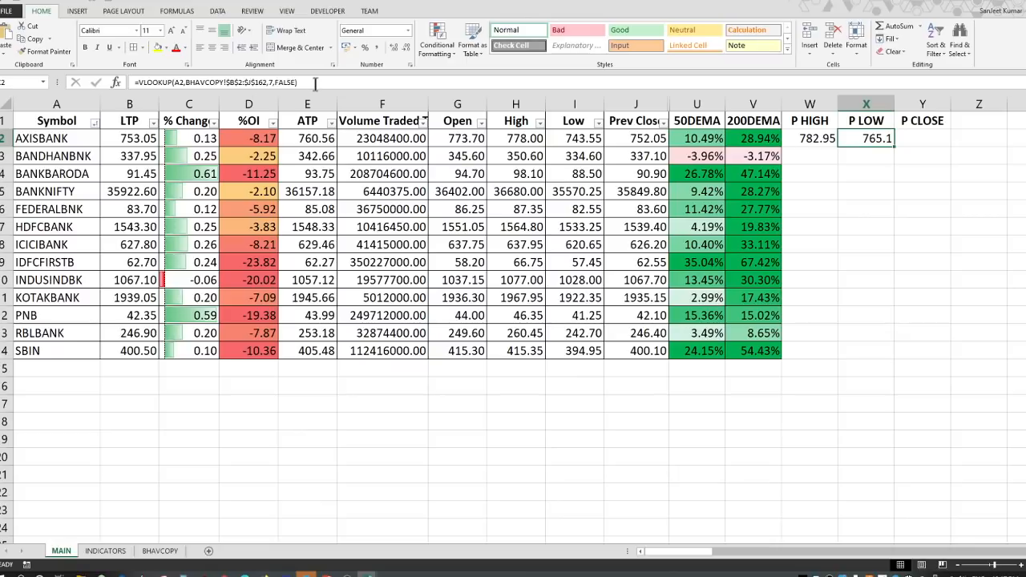
triple_click(255, 85)
key(Escape)
click(929, 138)
click(203, 76)
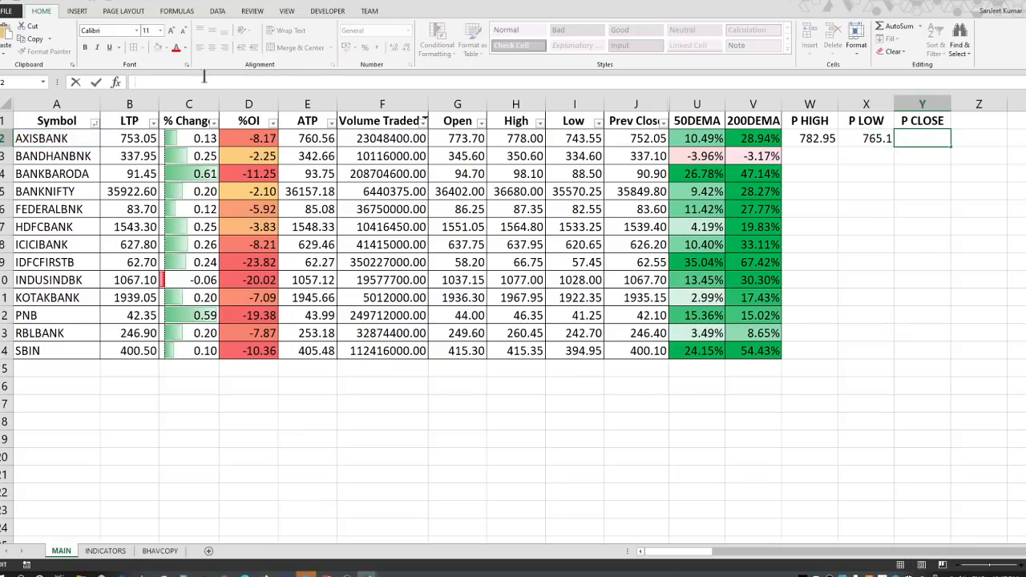
key(ctrl+v)
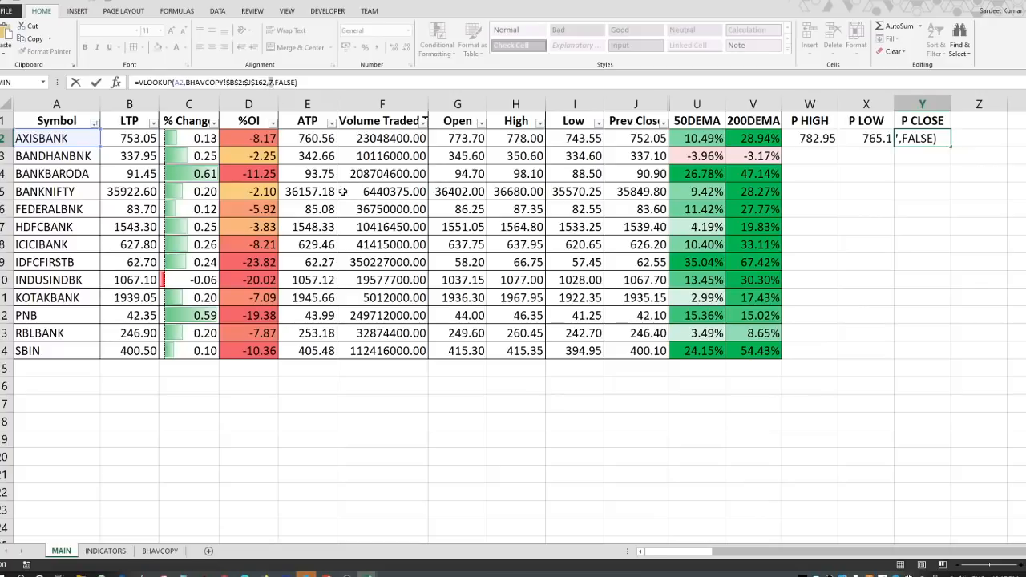
text(9)
key(Return)
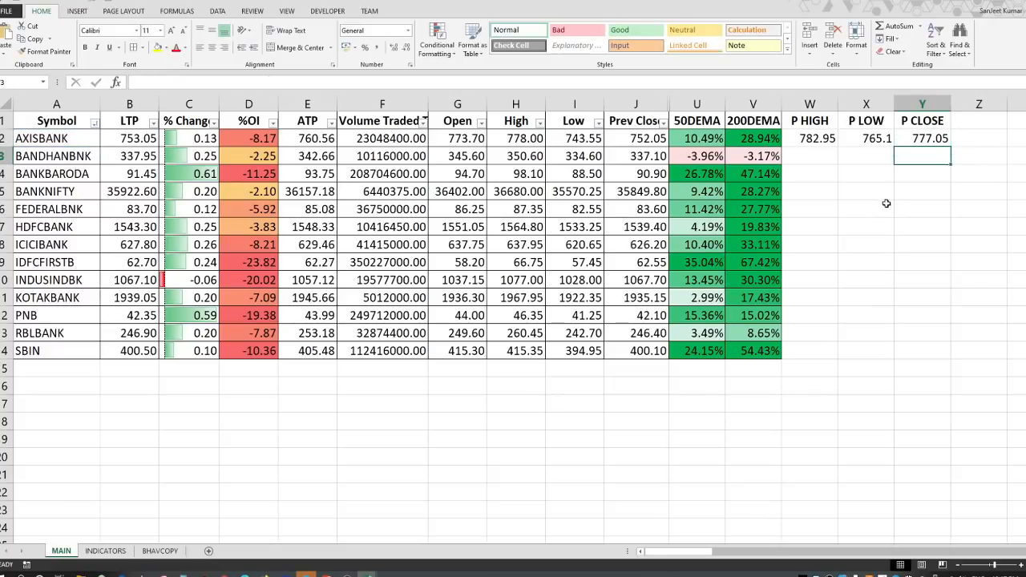
- Fill the P HIGH, P LOW and P CLOSE formulas from W2:Y2 down to the SBIN row
click(833, 138)
drag(833, 139, 944, 138)
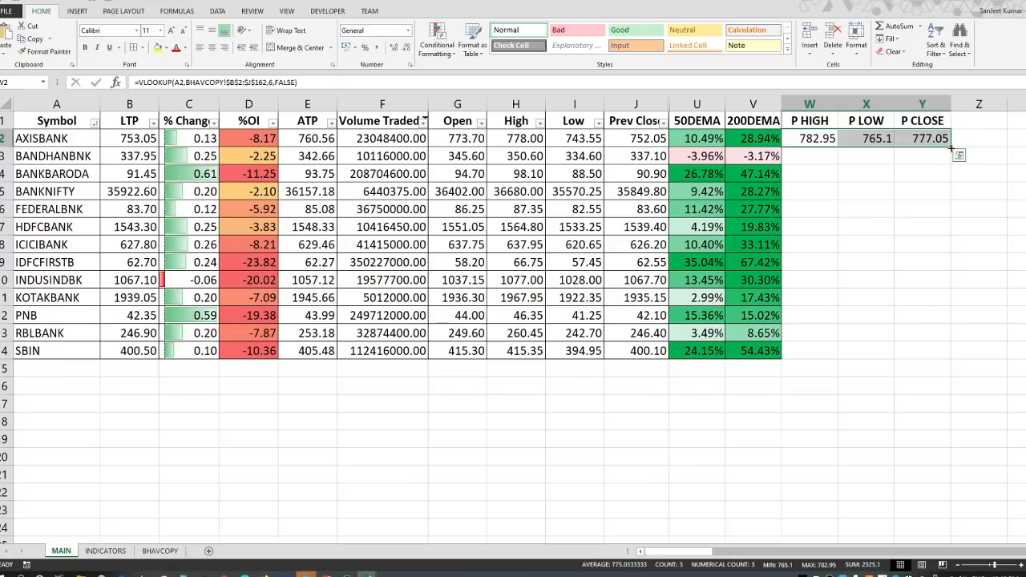
drag(951, 148, 925, 358)
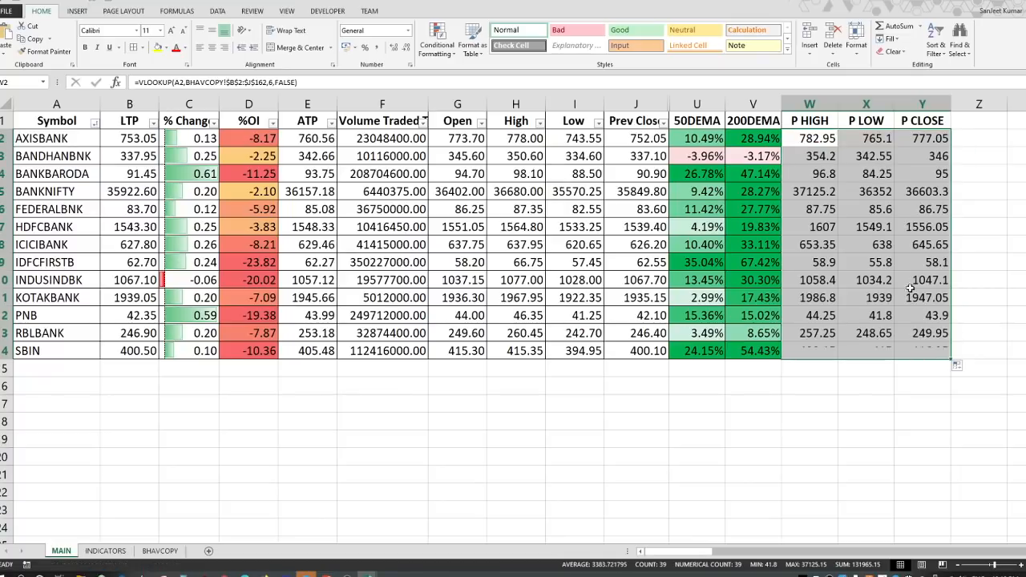
- Format the P HIGH, P LOW and P CLOSE values in W2:Y14 to show two decimal places
click(875, 121)
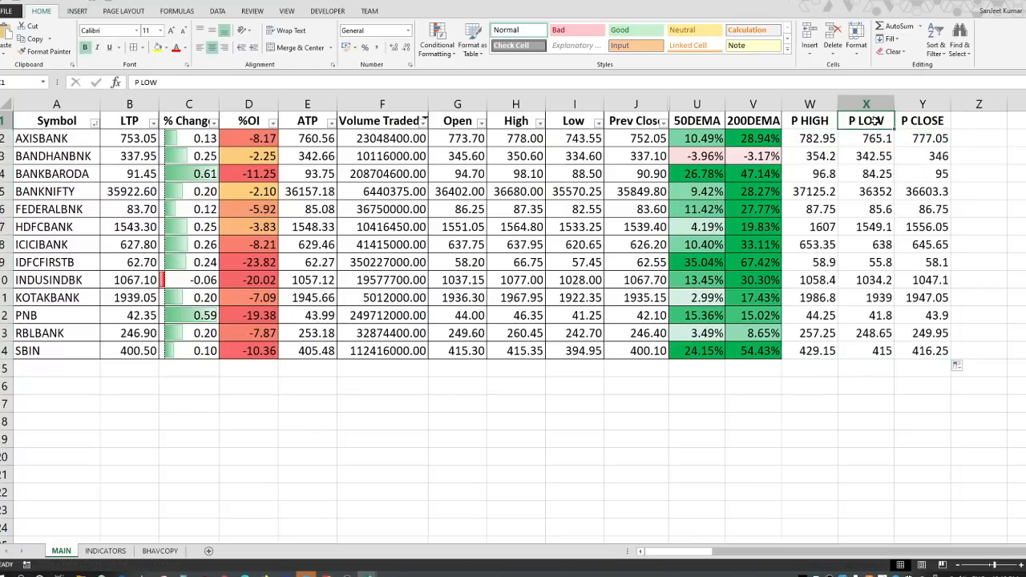
click(921, 127)
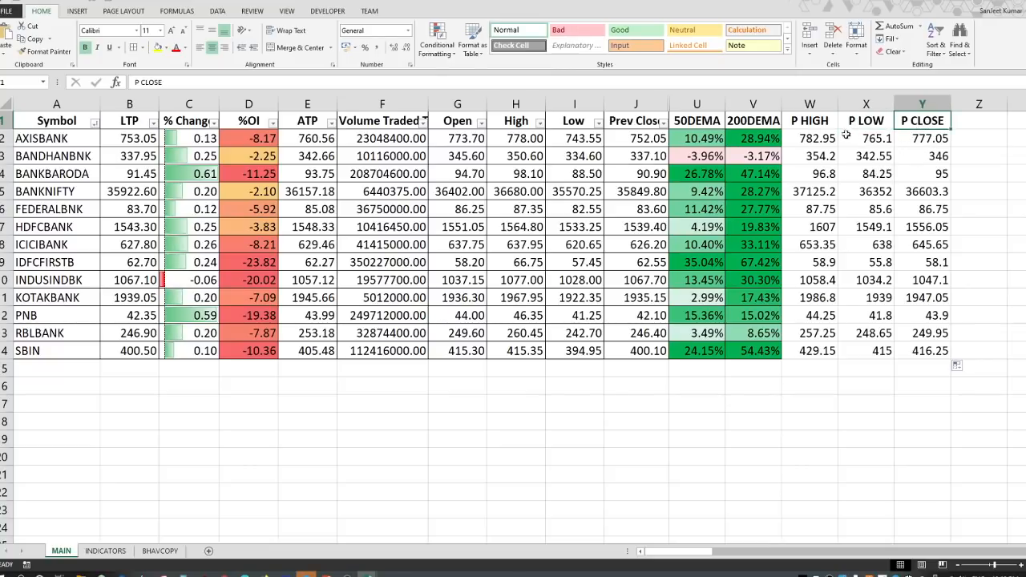
drag(826, 137, 914, 351)
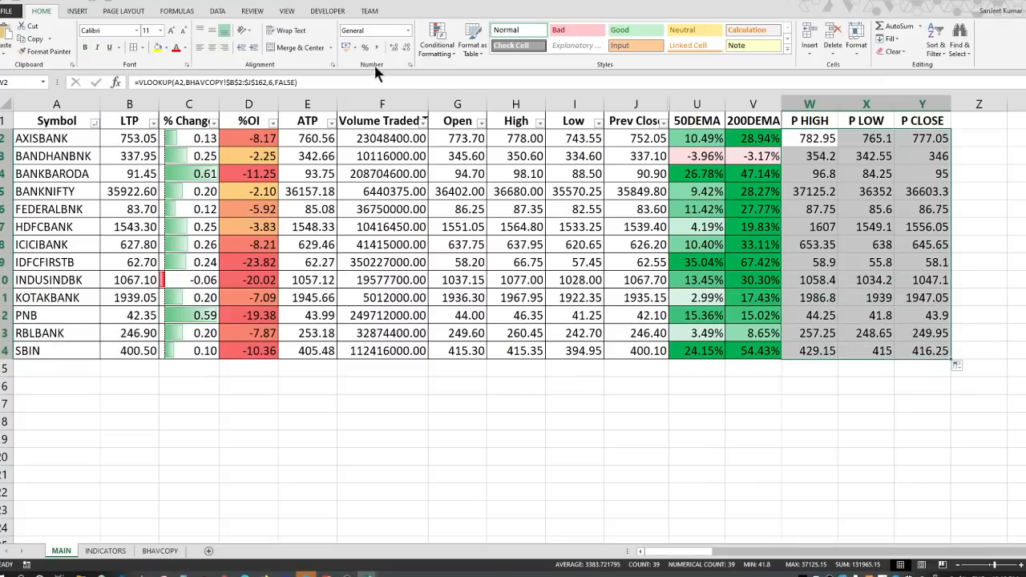
click(396, 47)
click(406, 44)
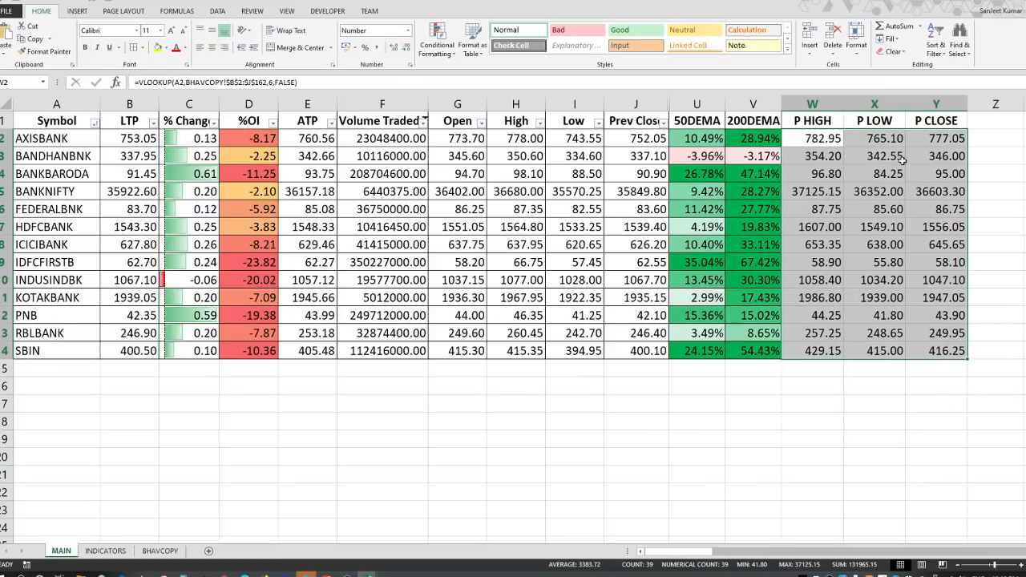
click(888, 227)
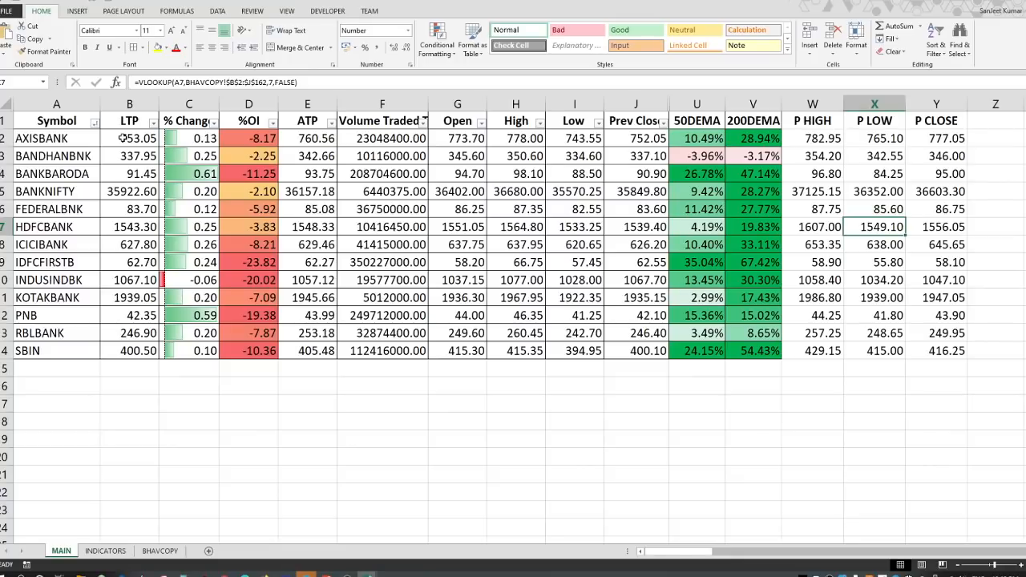
- Create a formula-based conditional formatting rule for the LTP values in B2:B14 with the formula =B2>W2
click(194, 138)
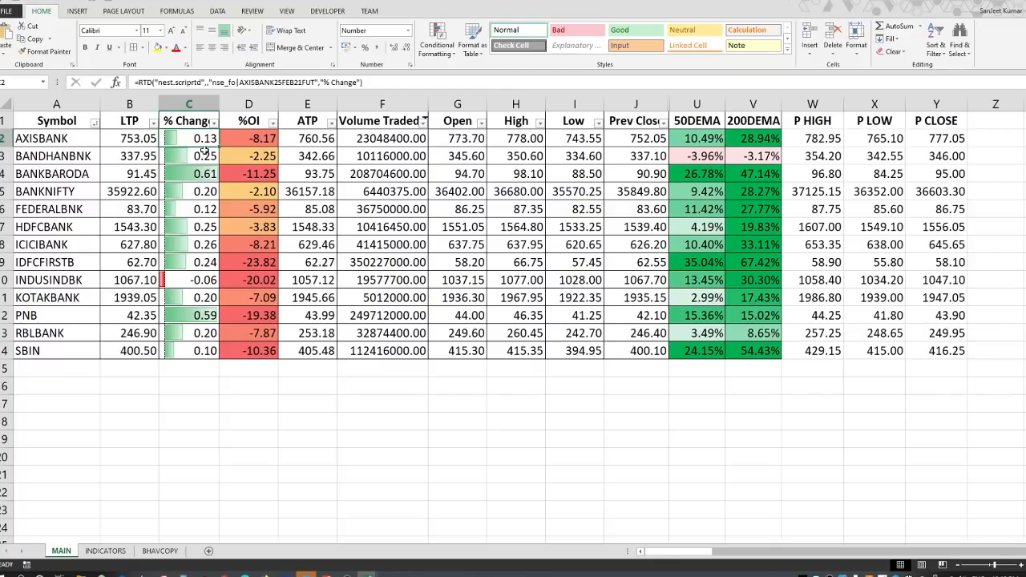
drag(138, 138, 149, 351)
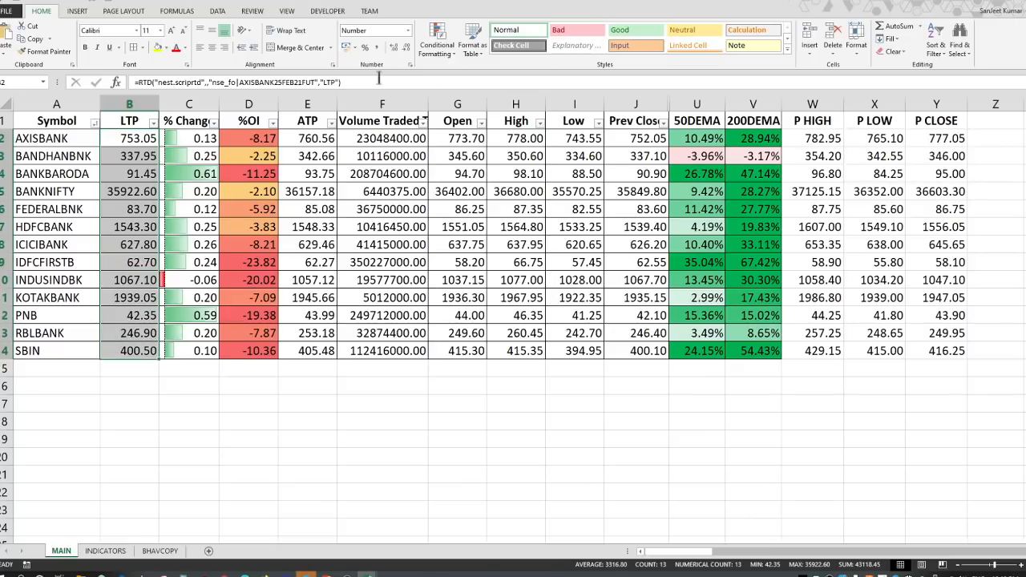
click(438, 53)
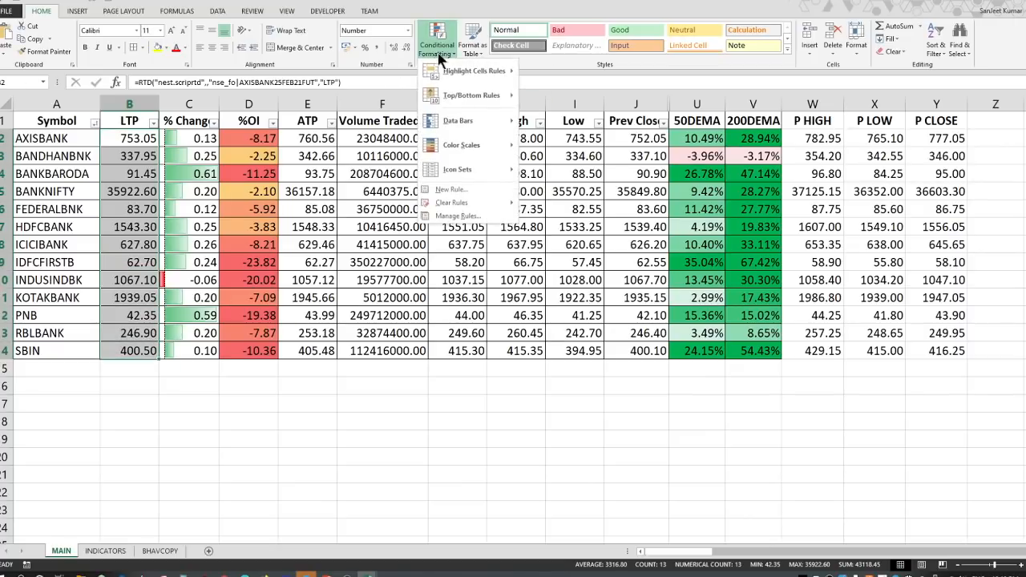
click(469, 193)
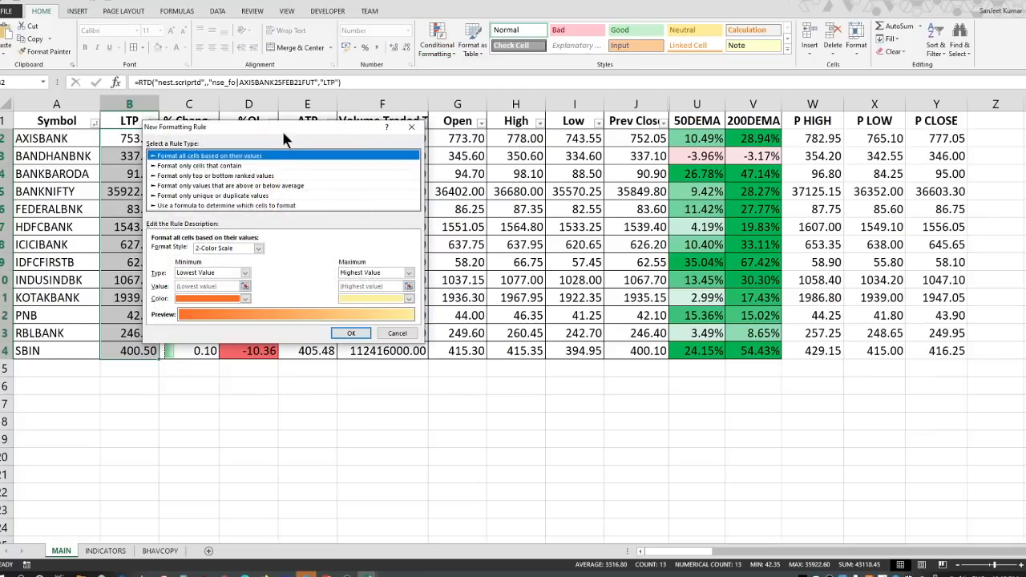
drag(282, 127, 501, 138)
click(561, 252)
click(441, 267)
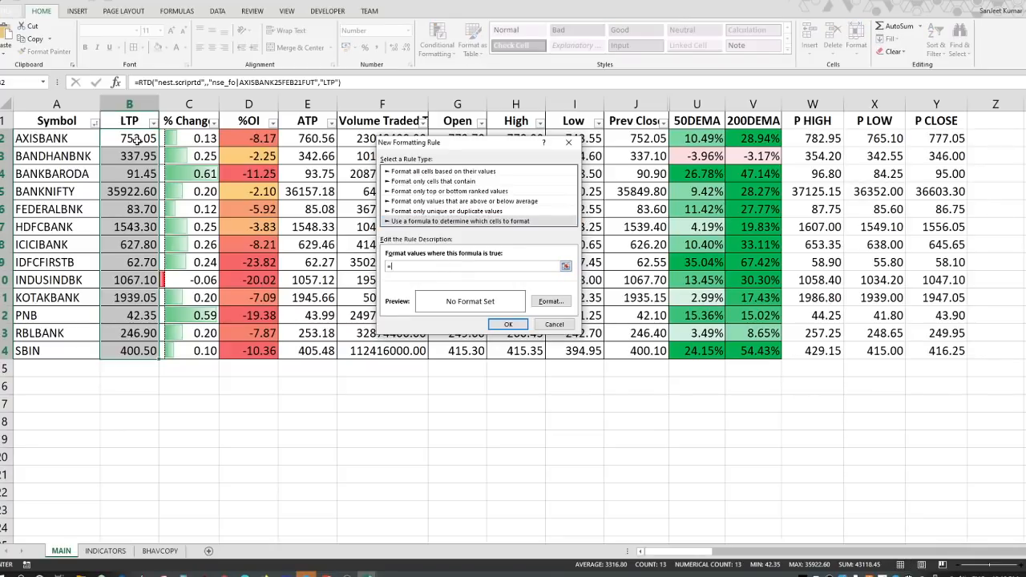
text(B2>W2)
- Give the =B2>W2 rule a light green fill and apply it to the LTP column
click(552, 302)
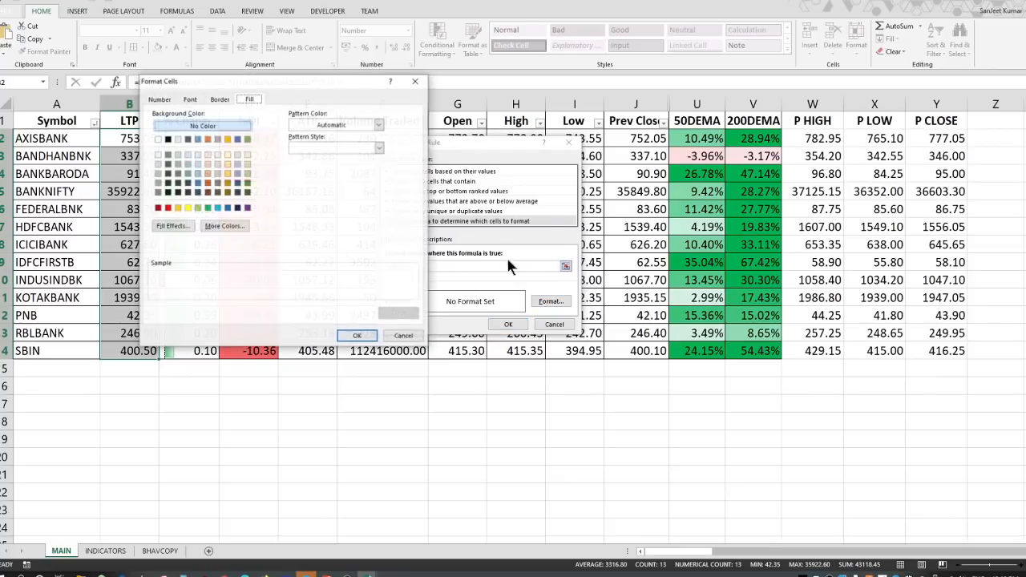
drag(254, 81, 712, 212)
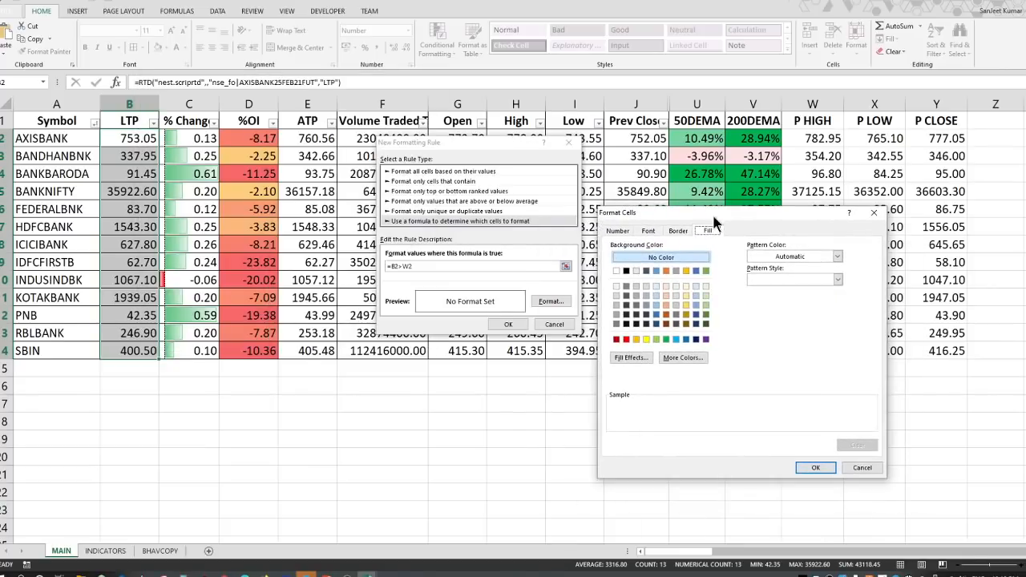
click(656, 340)
click(828, 468)
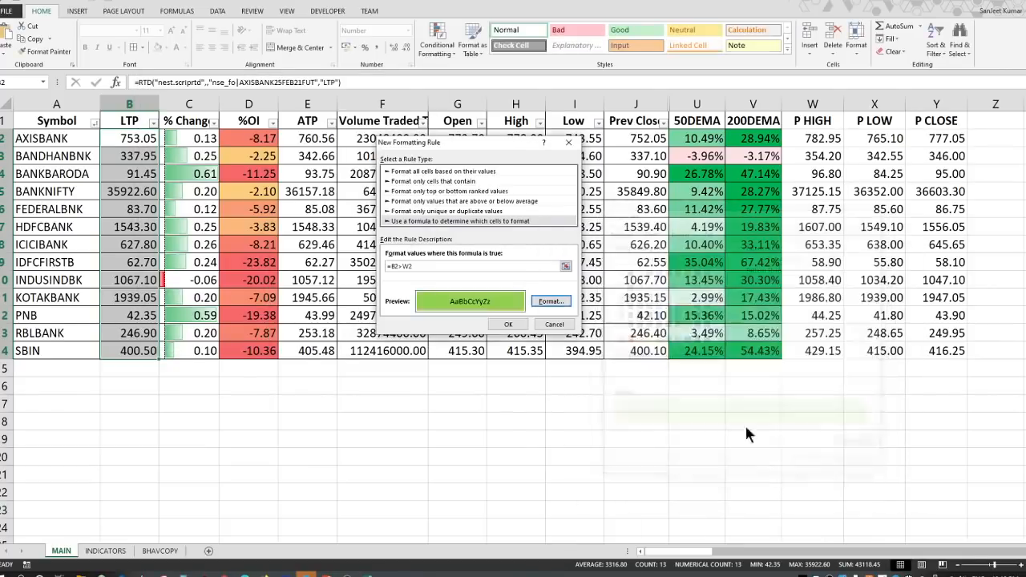
click(508, 324)
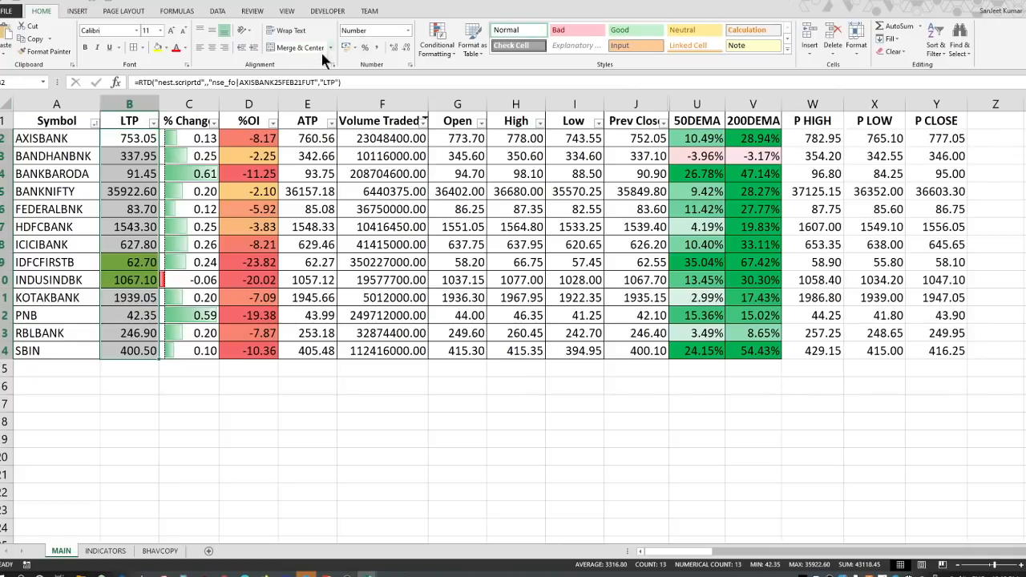
- Add a second formula-based conditional formatting rule to the LTP values, =B2<X2, with an orange fill
click(437, 41)
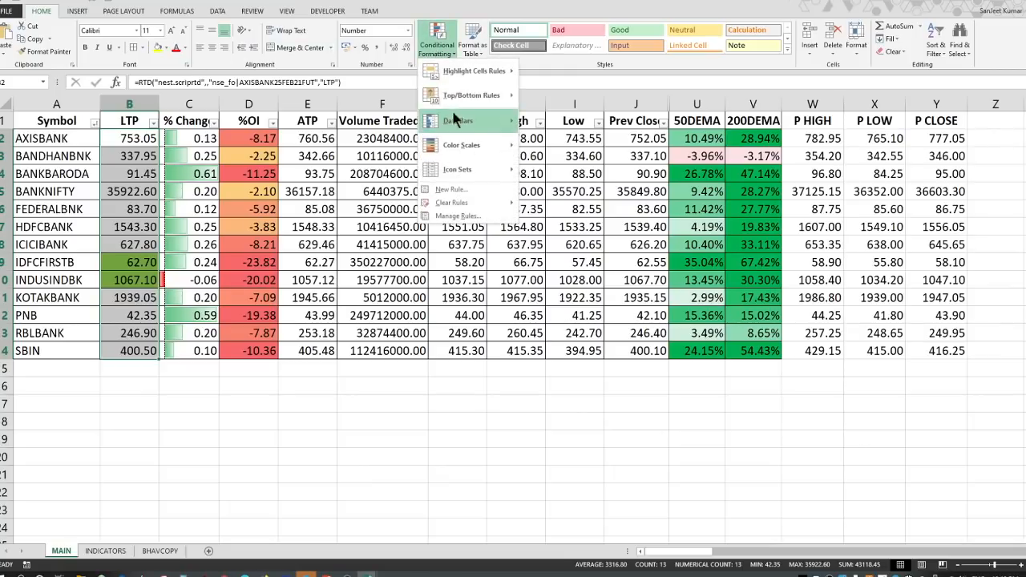
click(471, 190)
click(422, 209)
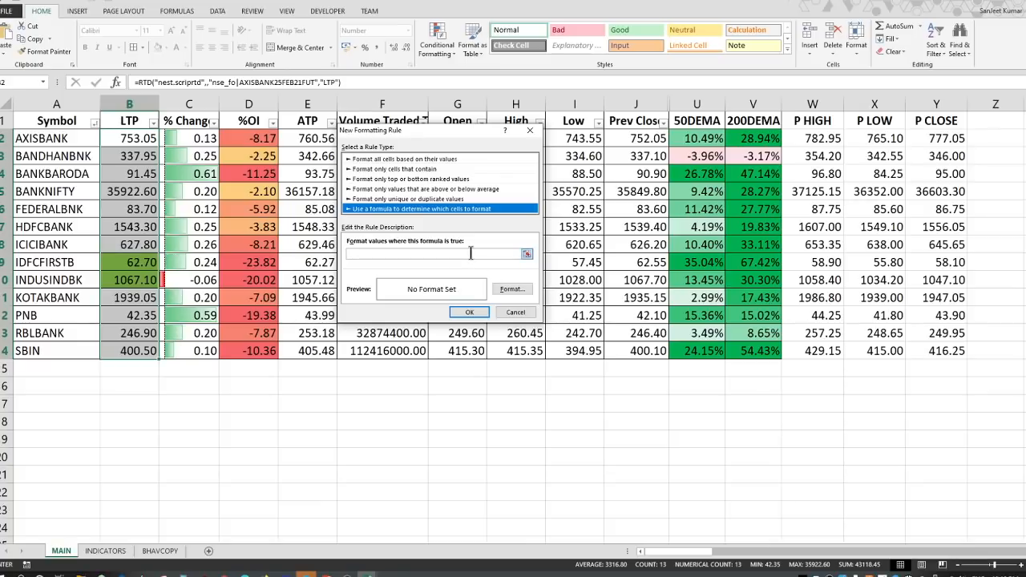
click(471, 254)
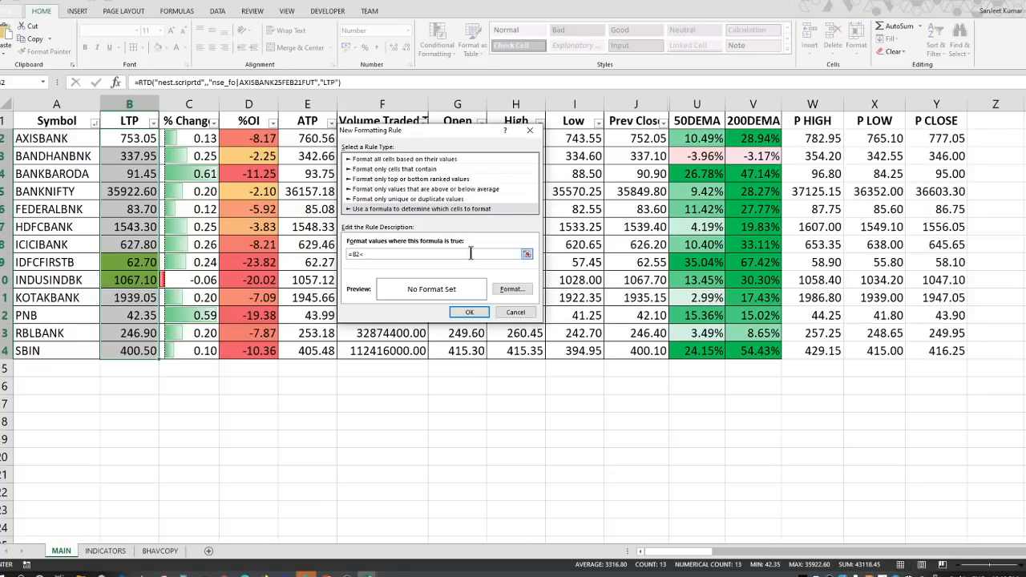
text(=B2<X2)
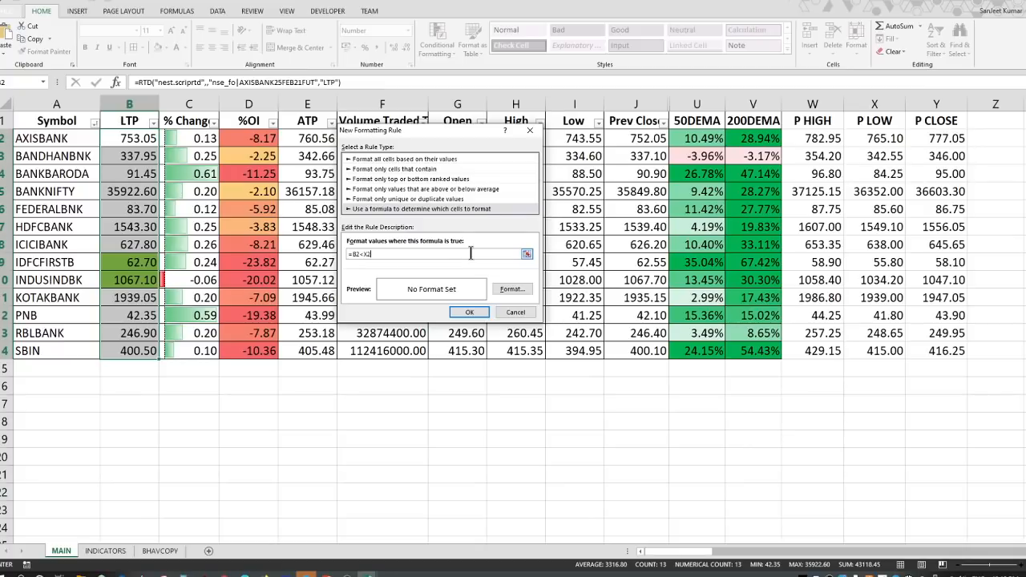
click(511, 289)
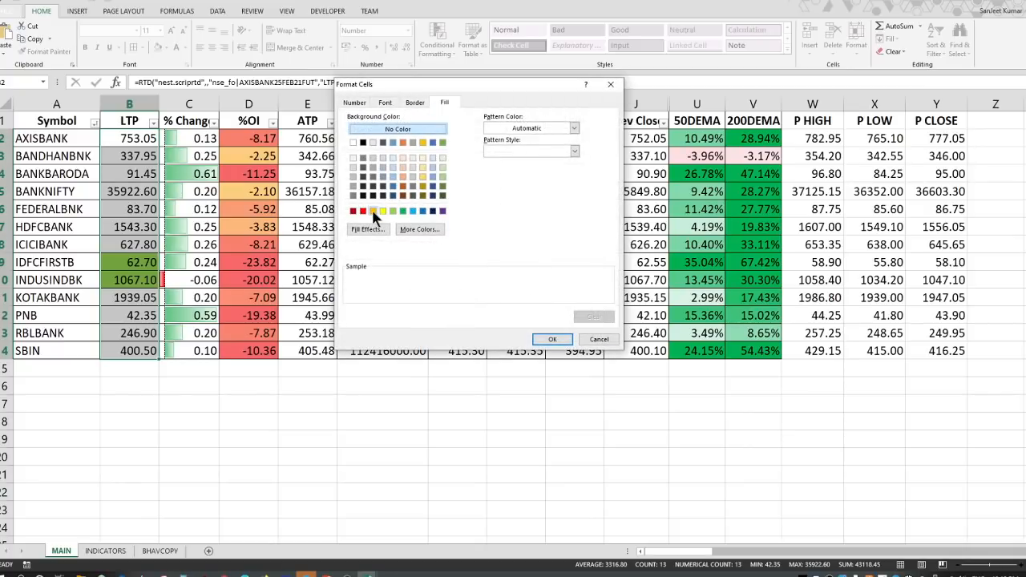
click(373, 211)
click(552, 339)
click(471, 313)
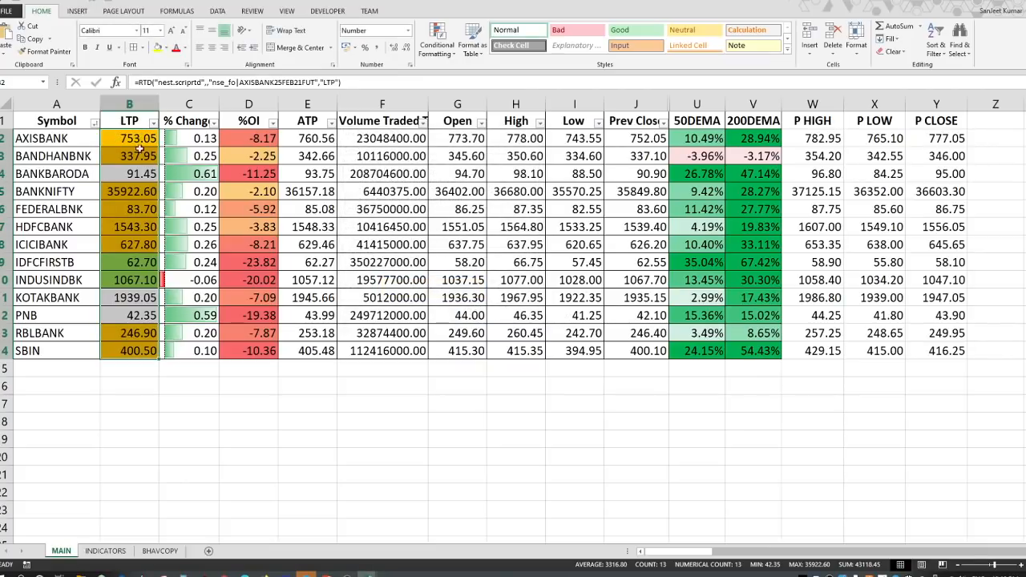
- Examine the orange and unhighlighted LTP cells against the P HIGH and P LOW columns
drag(147, 140, 148, 150)
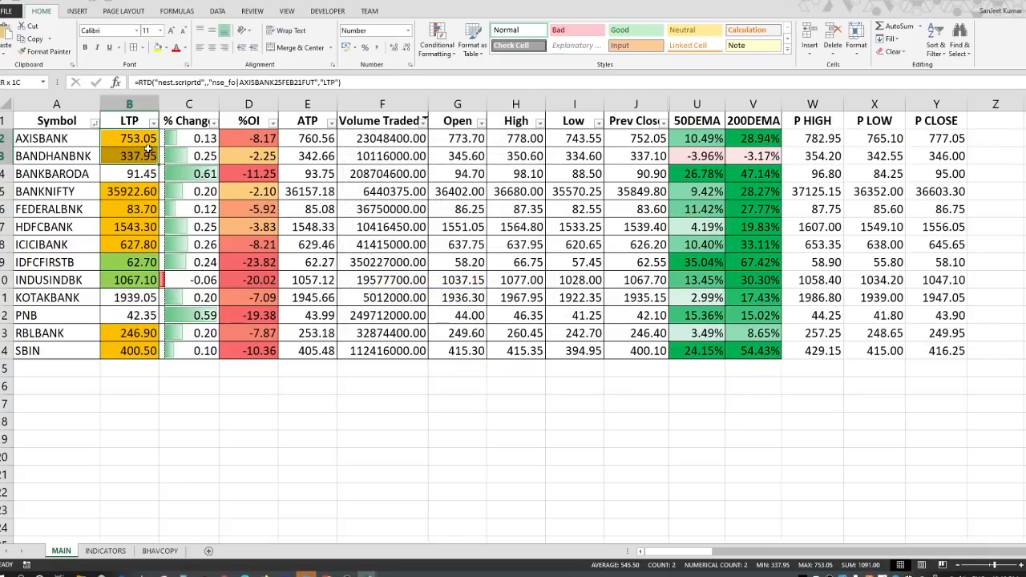
drag(147, 191, 146, 209)
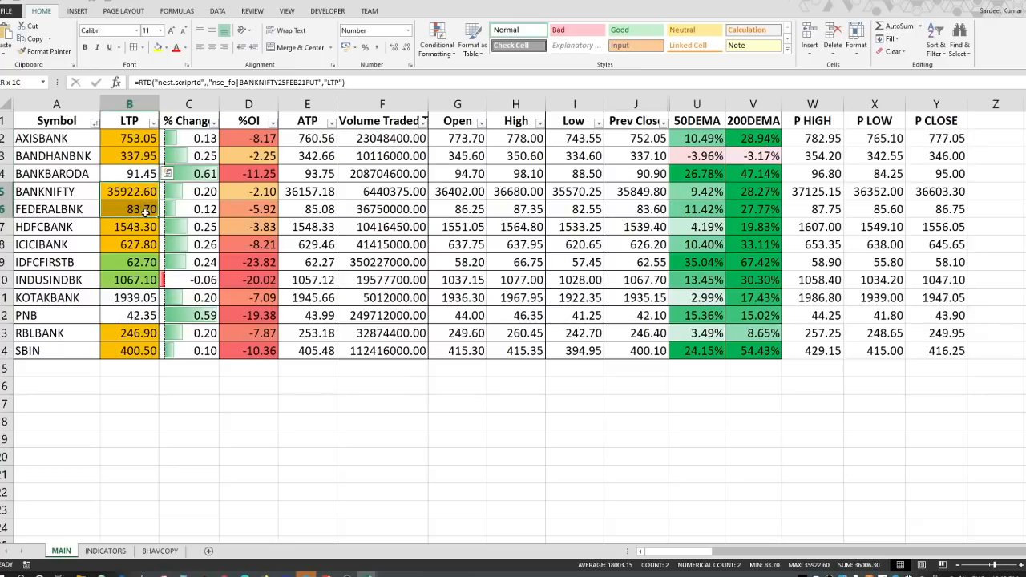
click(129, 173)
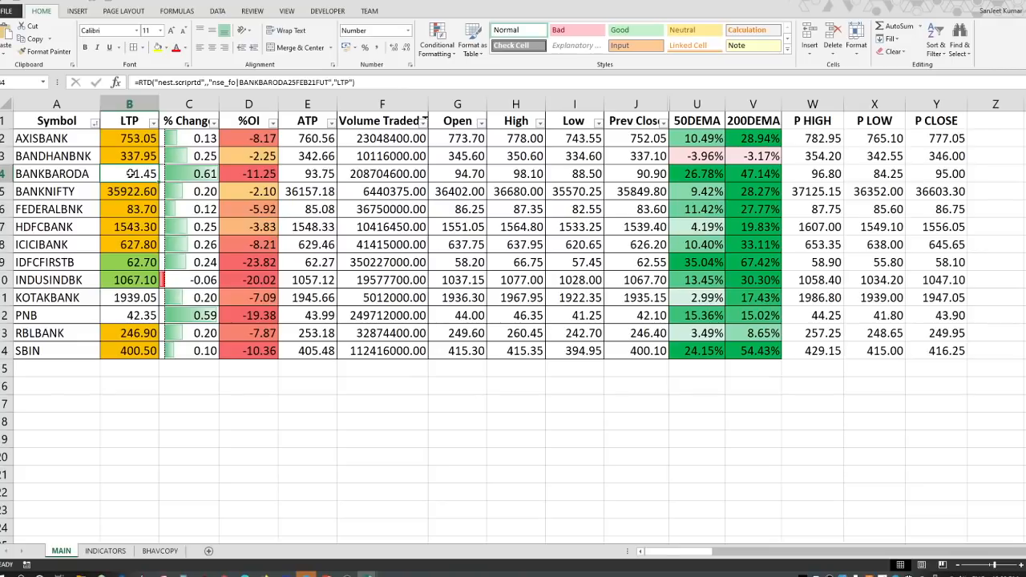
click(143, 298)
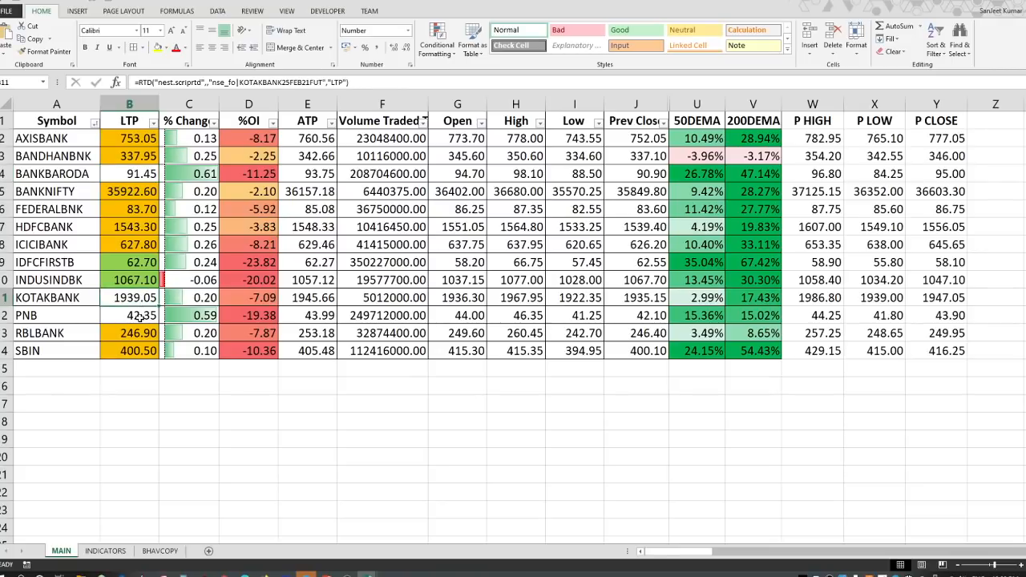
click(139, 317)
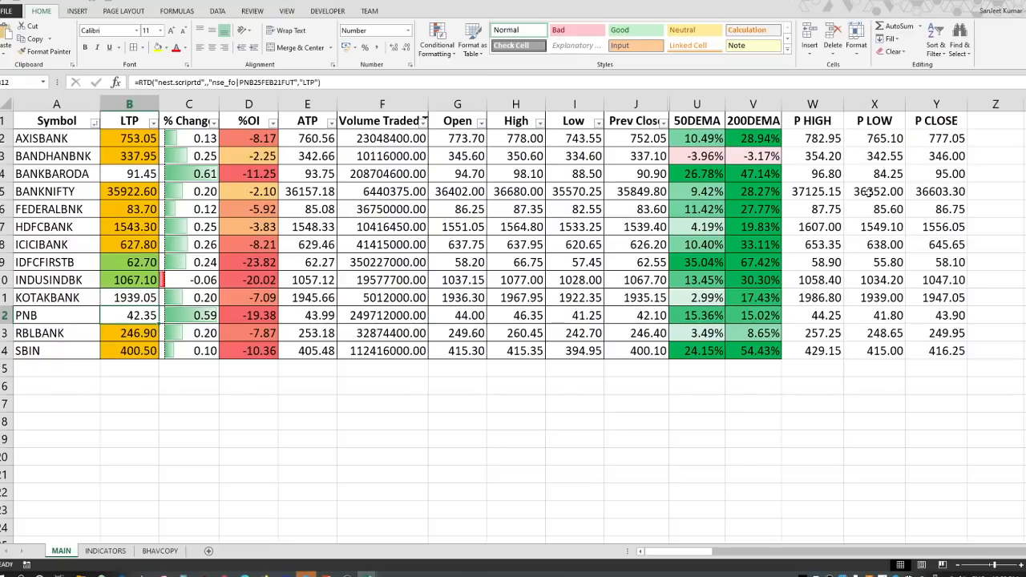
click(822, 140)
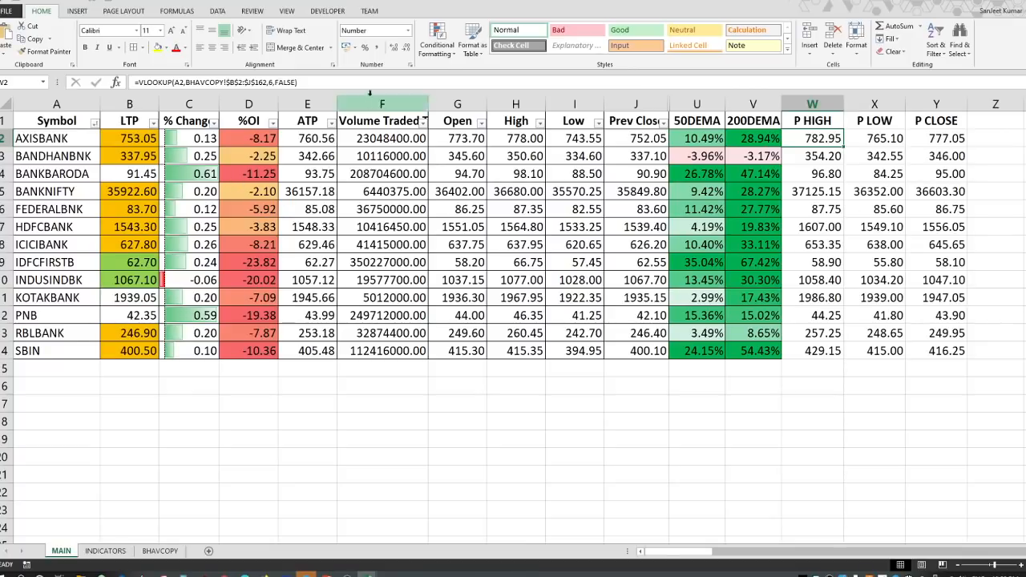
click(440, 50)
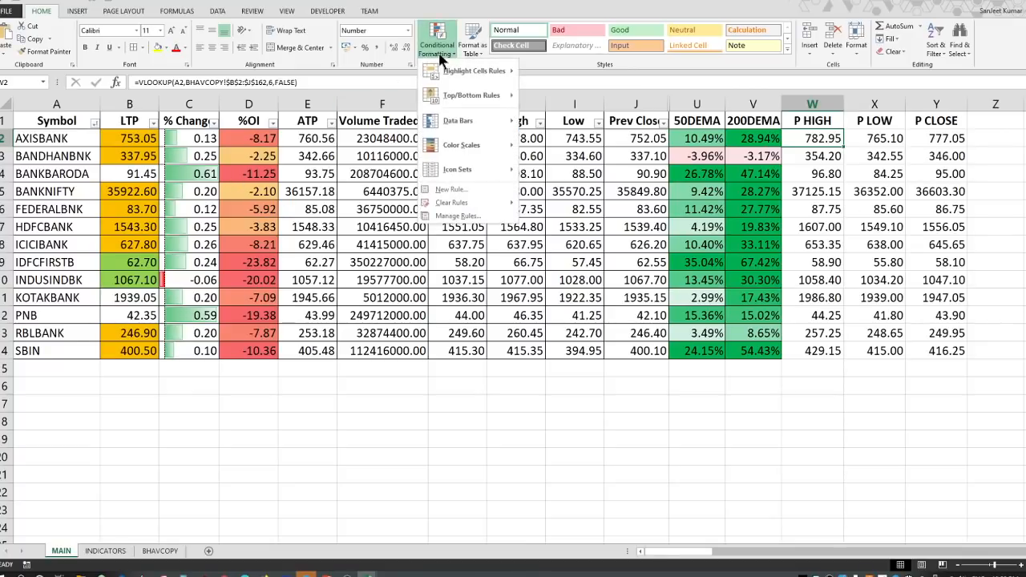
click(361, 285)
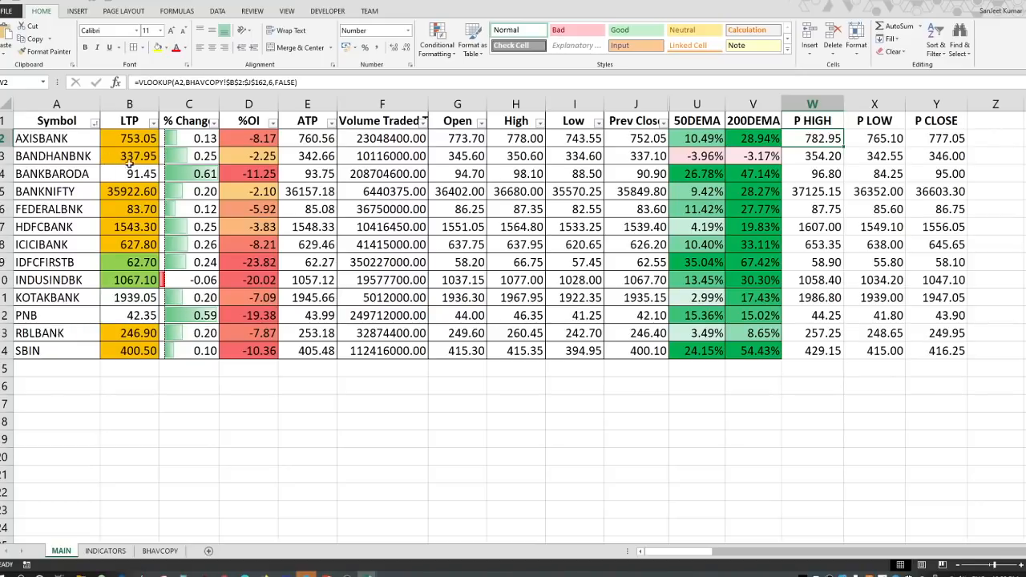
- Give the header row from Symbol to P CLOSE a black fill and a white font
drag(64, 119, 946, 112)
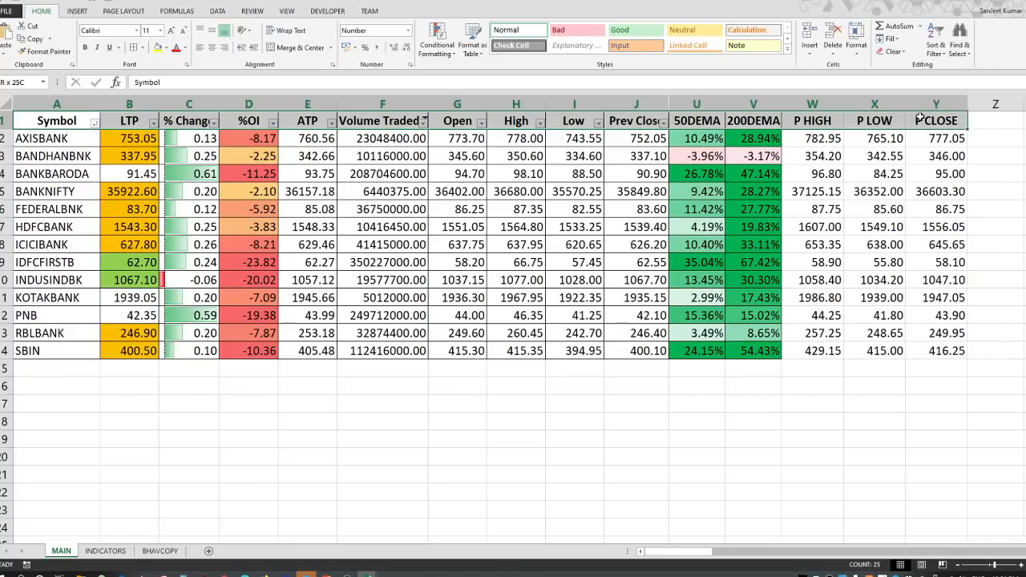
click(142, 46)
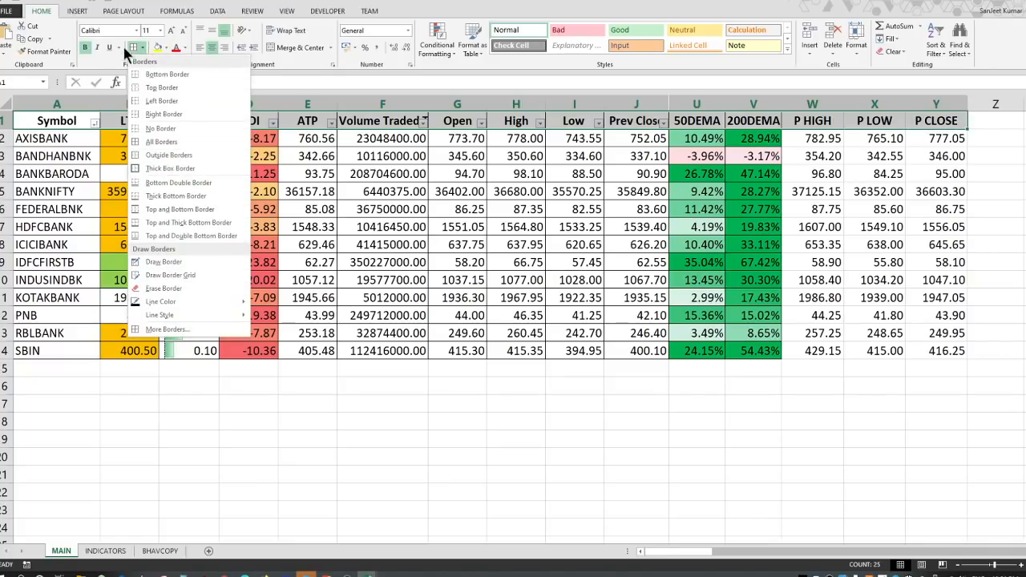
click(167, 50)
click(166, 50)
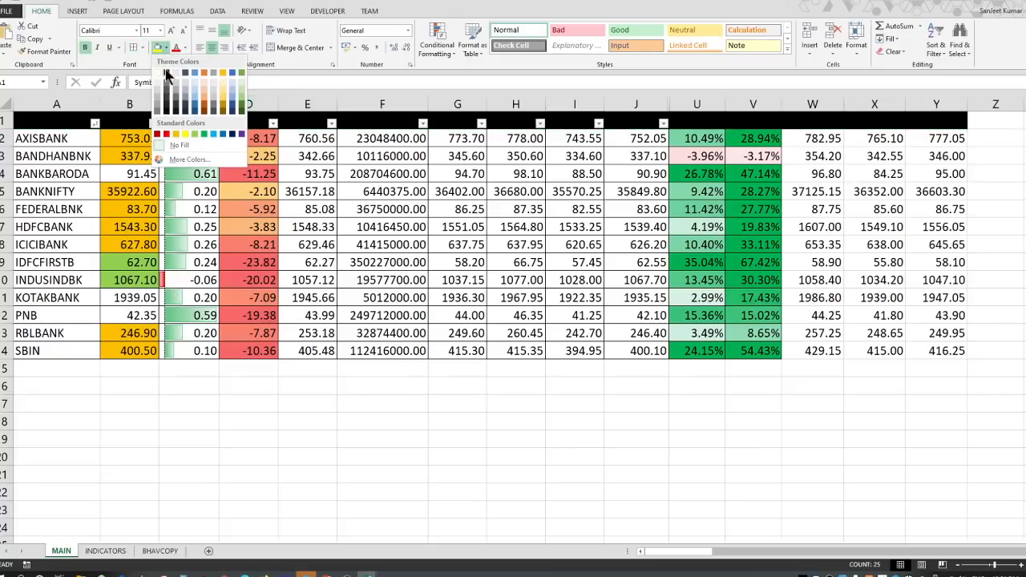
click(171, 79)
click(184, 48)
click(180, 88)
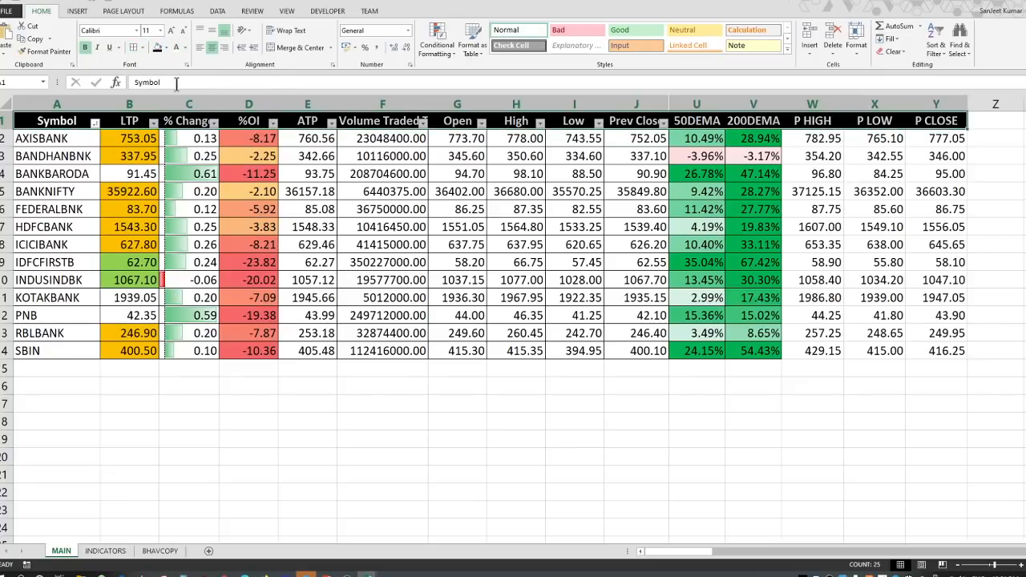
click(363, 208)
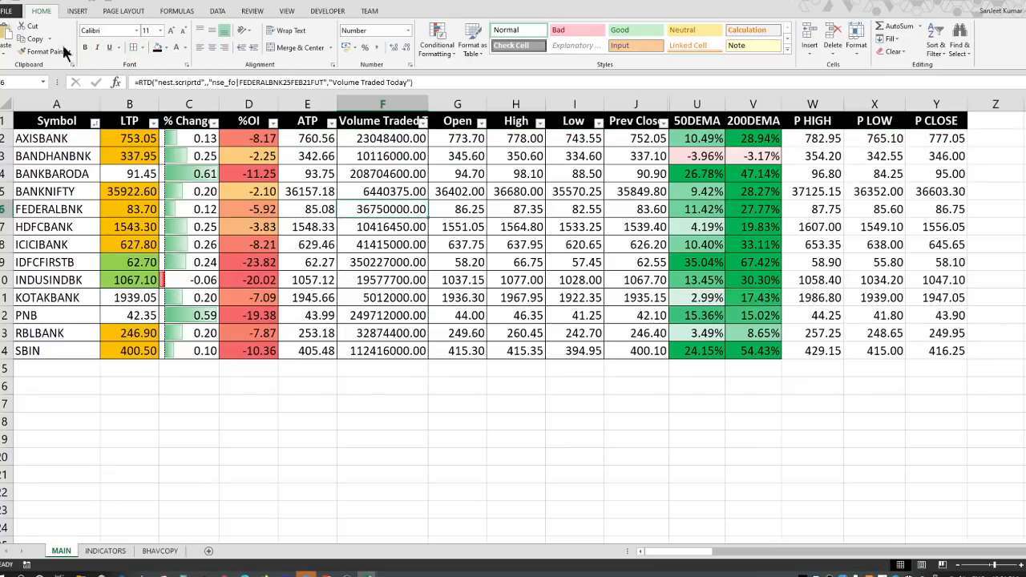
- Save the workbook as FUTURE DASHBOARD in the Imp Excel folder on drive D
click(11, 12)
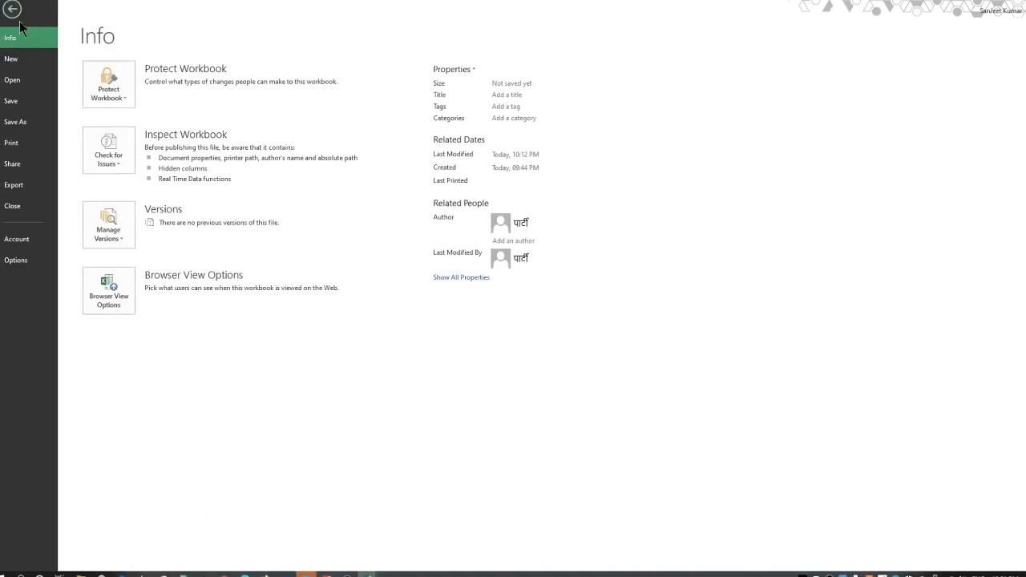
click(35, 106)
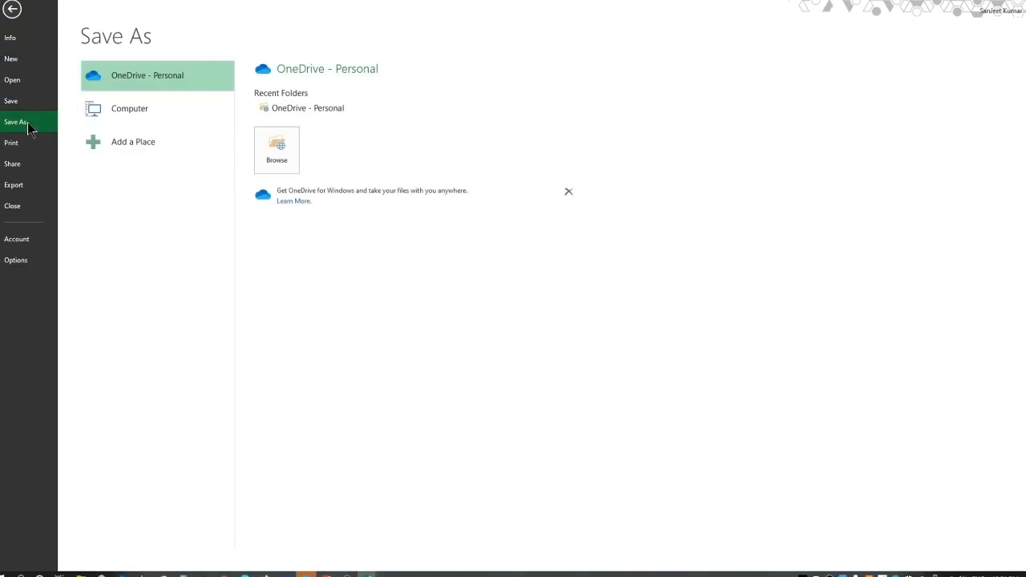
click(146, 114)
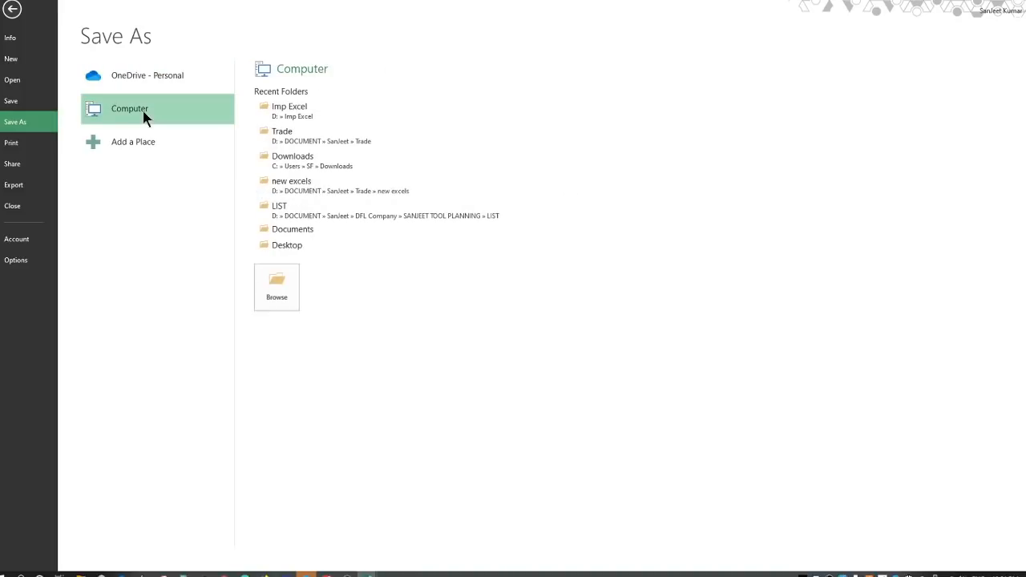
click(291, 110)
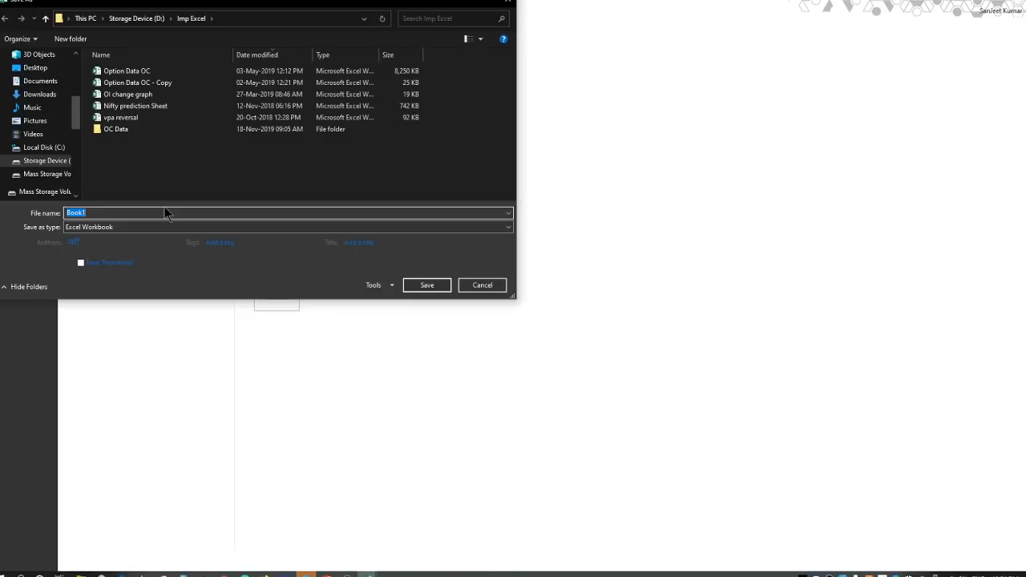
text(fUT)
key(BackSpace)
key(BackSpace)
key(BackSpace)
key(BackSpace)
key(Return)
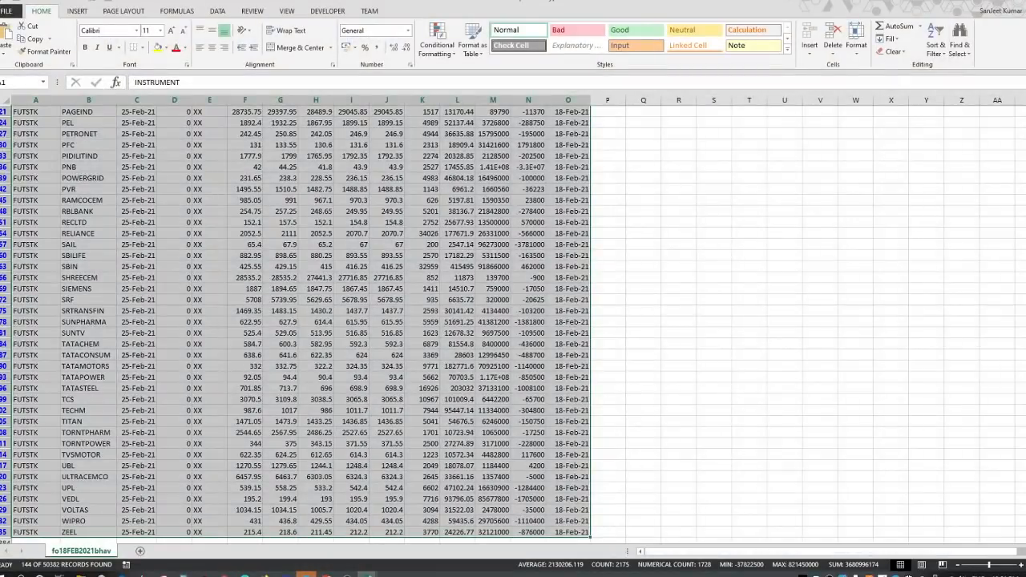
- Close fo18FEB2021bhav.csv without saving its changes and reopen FUTURE DASHBOARD in Excel 2013 run as administrator
click(1023, 1)
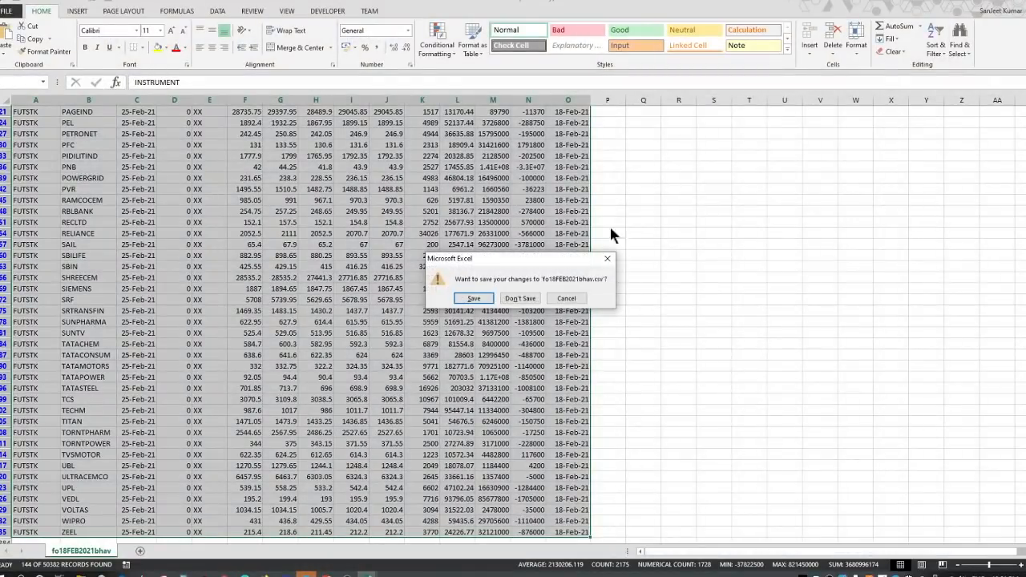
click(519, 298)
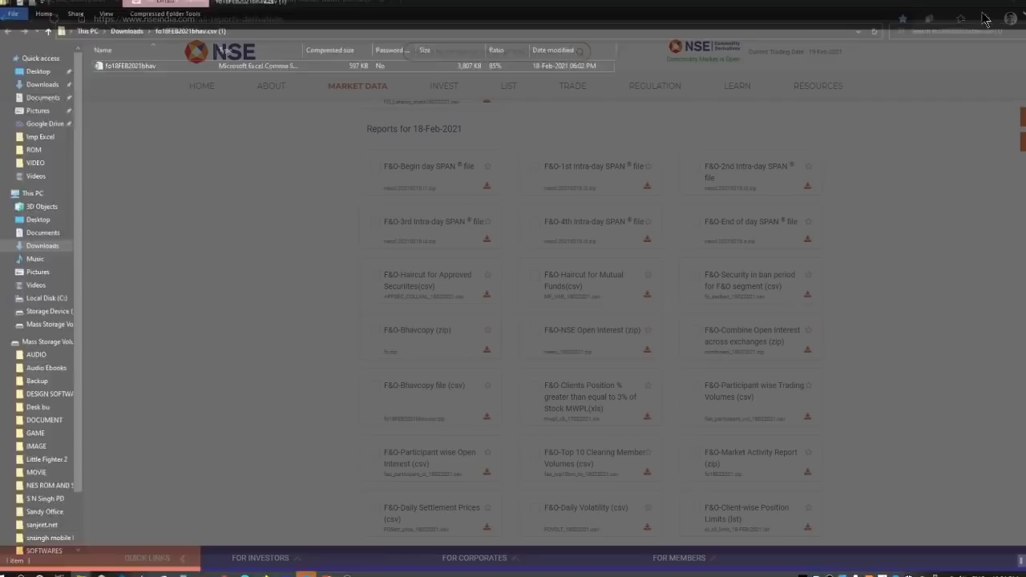
key(super)
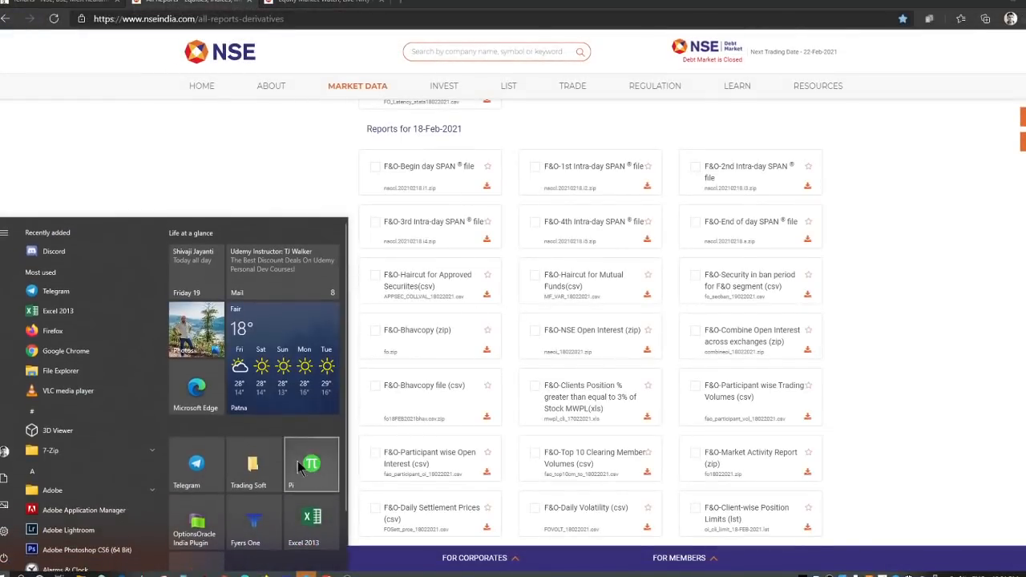
right_click(313, 528)
mouse_move(385, 229)
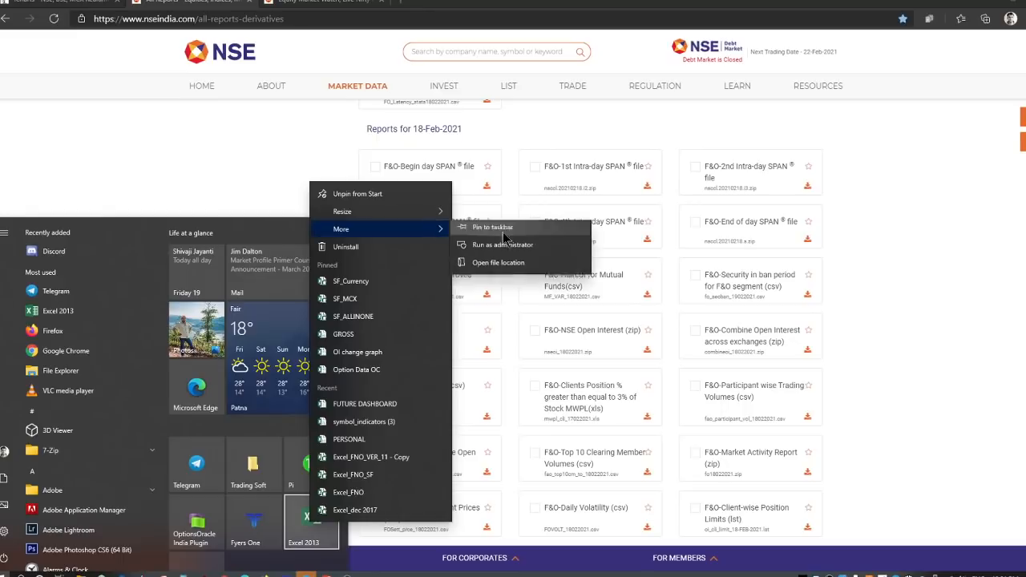
click(518, 251)
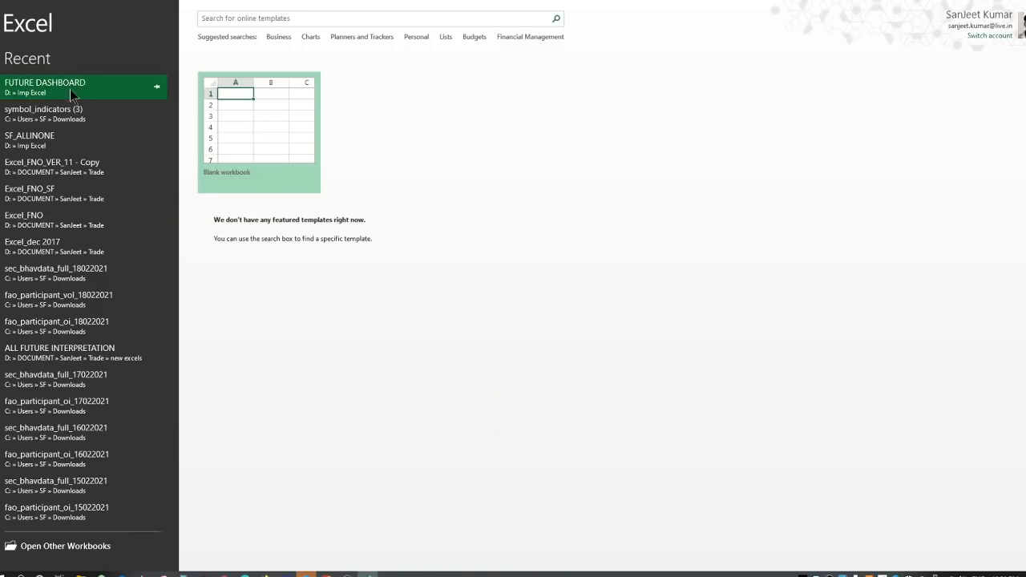
click(63, 85)
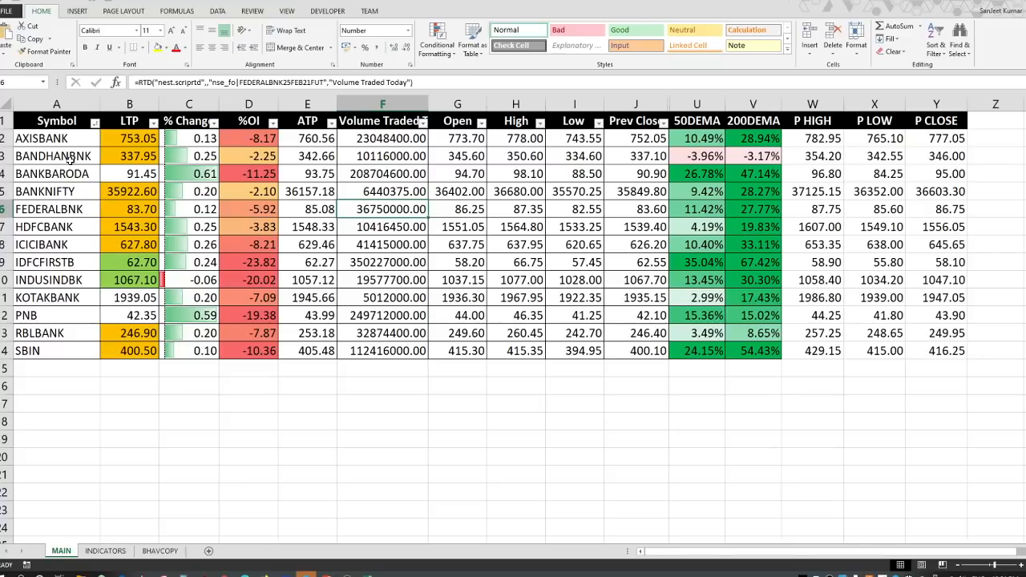
- Apply all borders to the whole table on the MAIN sheet, from Symbol to P CLOSE down to the SBIN row
drag(929, 354, 61, 121)
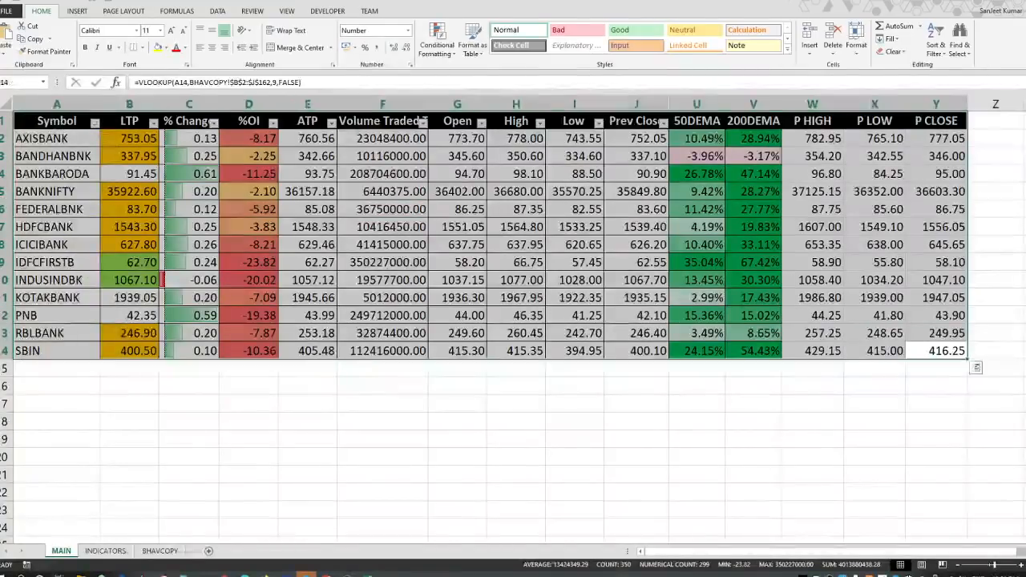
click(143, 48)
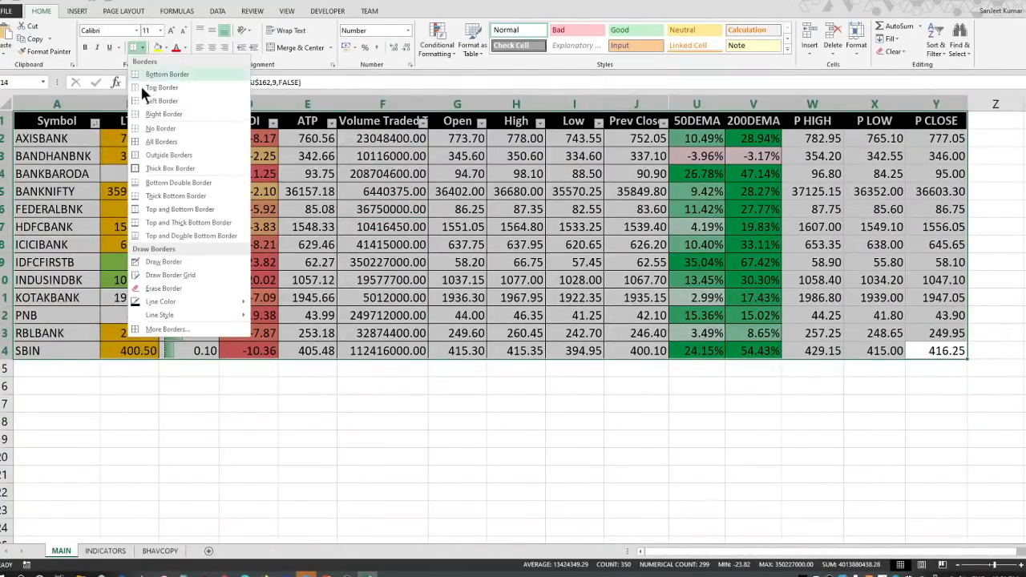
click(162, 149)
click(535, 279)
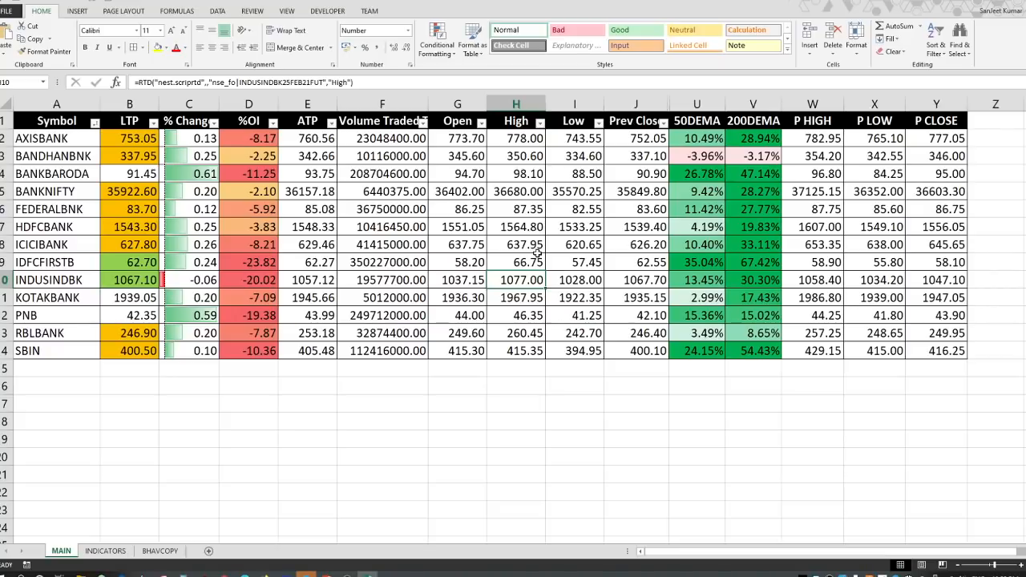
- Review the INDICATORS and BHAVCOPY sheets and the P HIGH, P LOW and LTP cells on the MAIN sheet
click(443, 57)
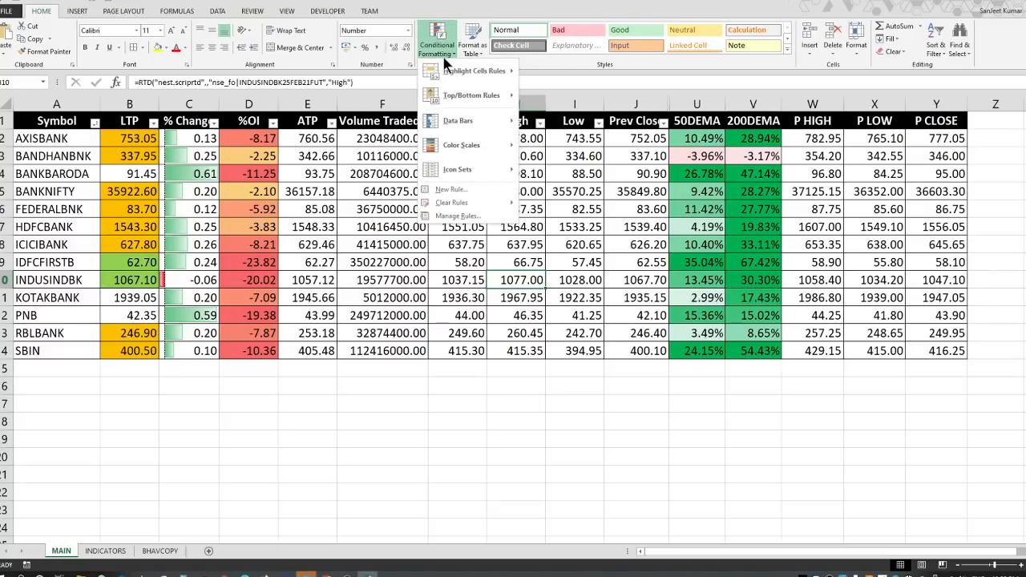
click(762, 266)
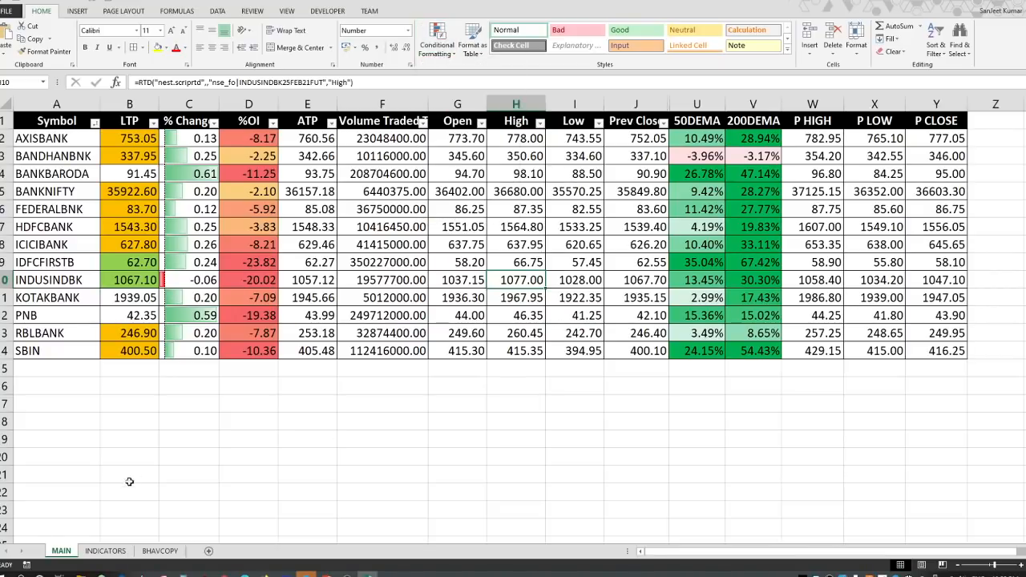
click(106, 551)
click(159, 551)
click(64, 551)
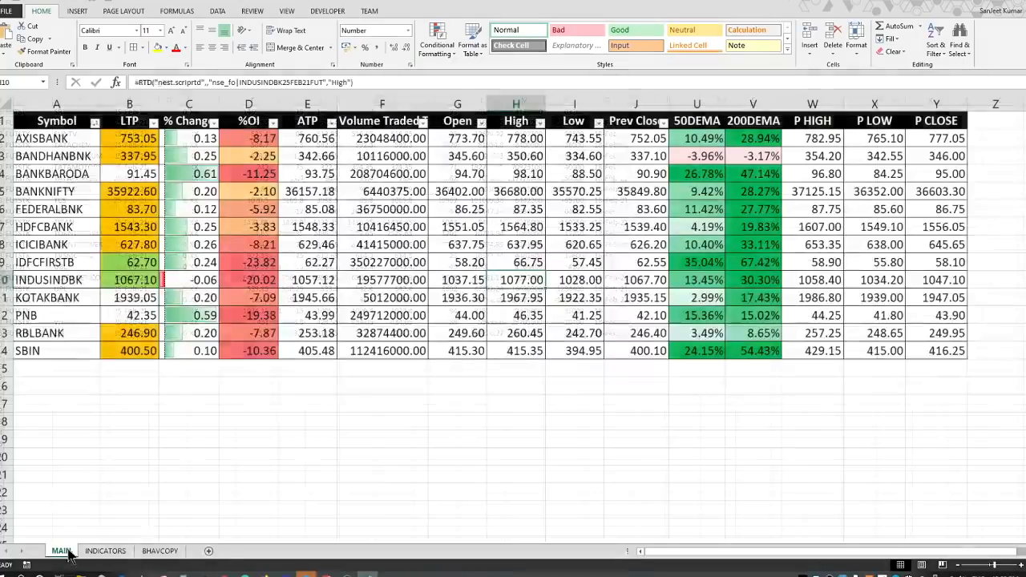
click(820, 139)
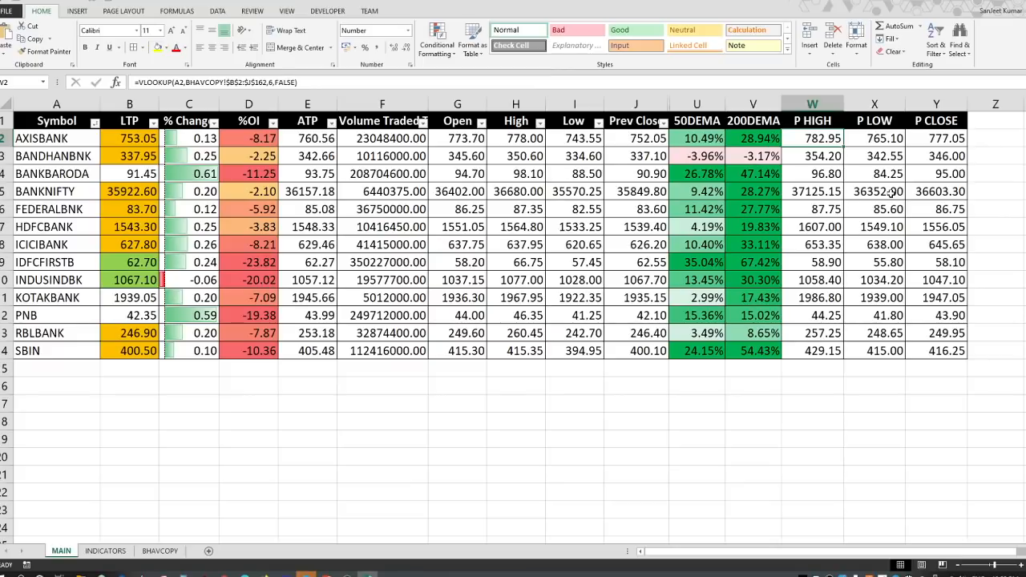
click(892, 192)
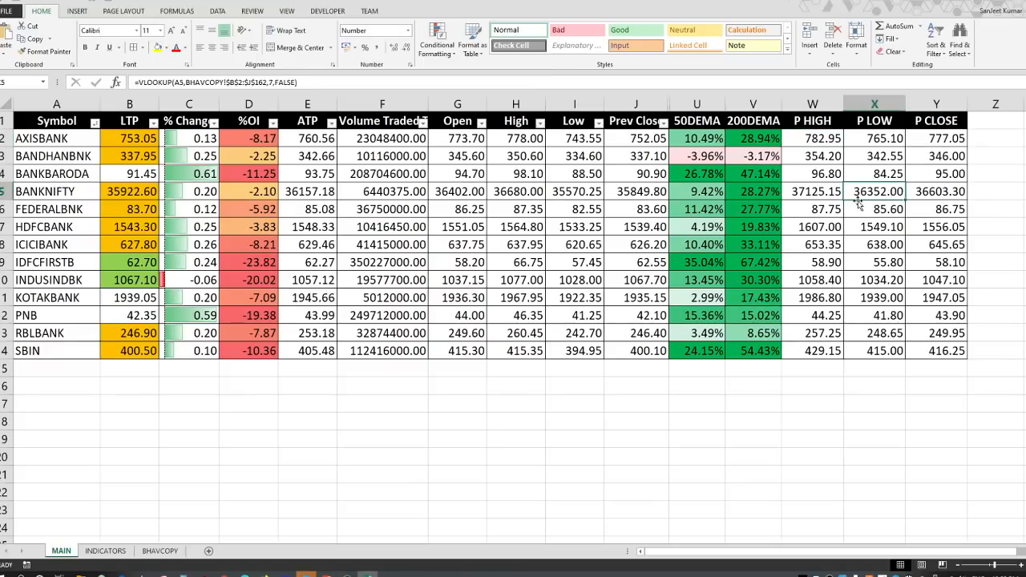
click(832, 200)
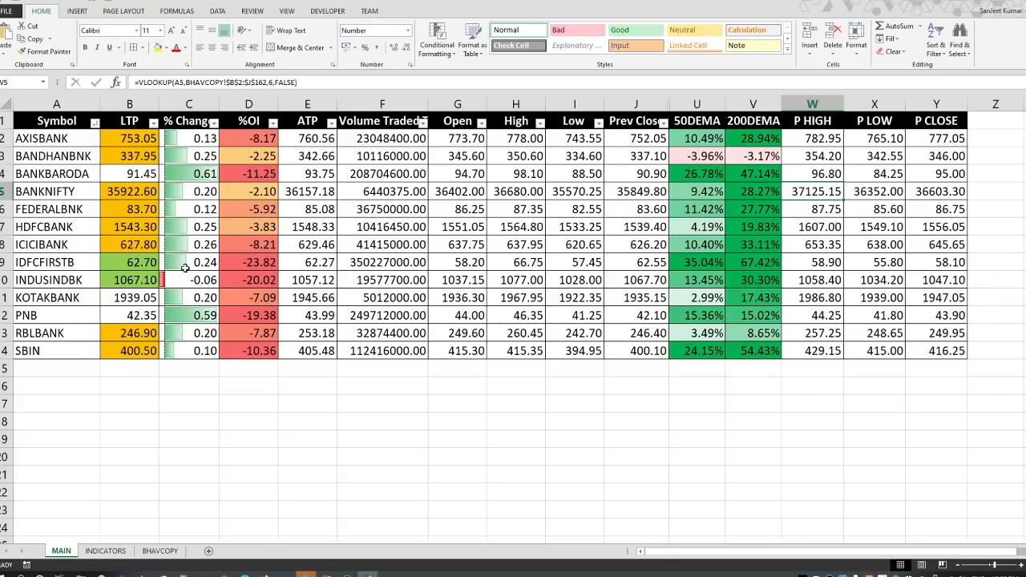
drag(139, 224, 138, 245)
click(123, 295)
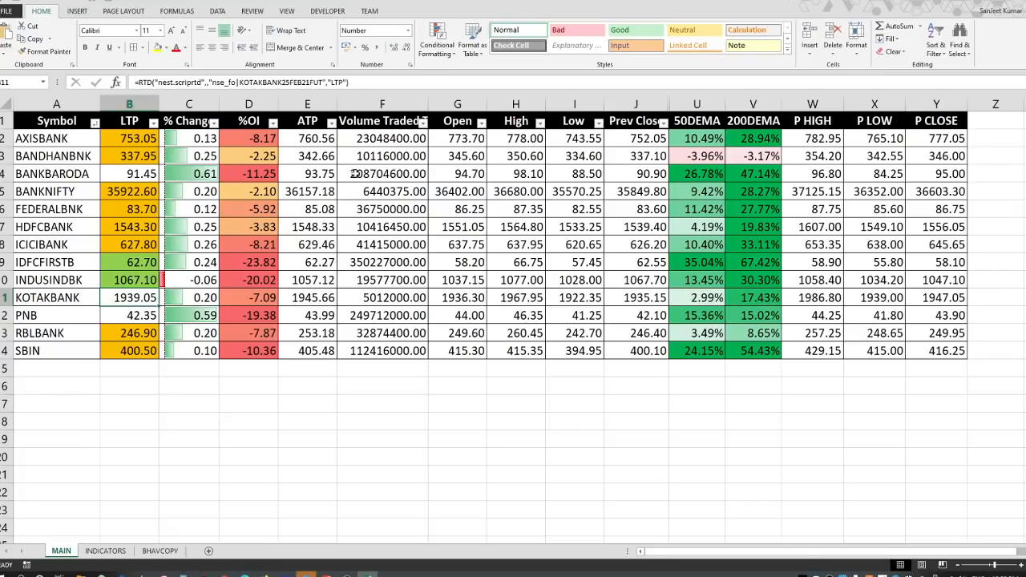
drag(71, 142, 946, 351)
click(442, 56)
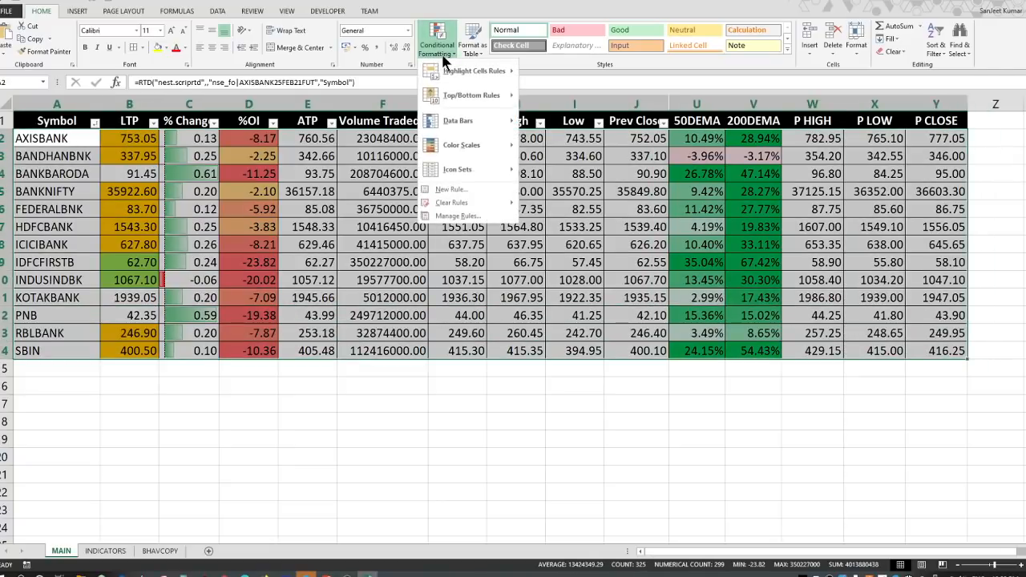
mouse_move(484, 130)
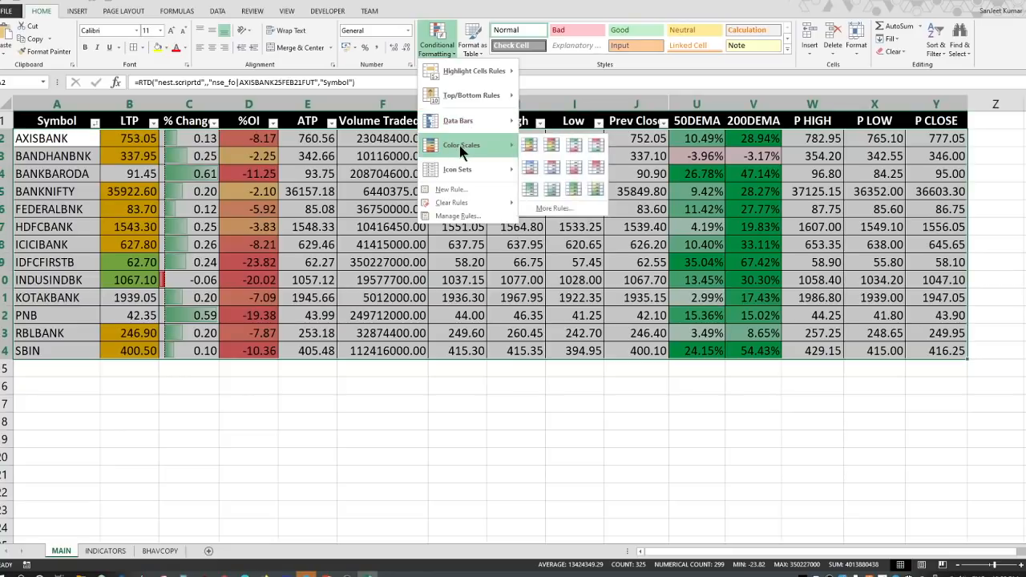
mouse_move(448, 166)
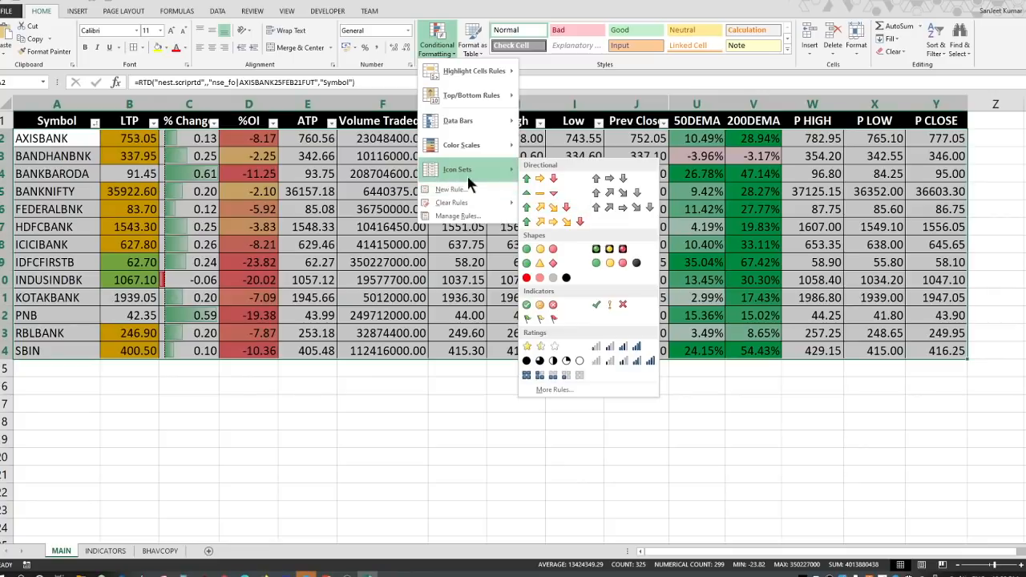
click(457, 215)
click(541, 294)
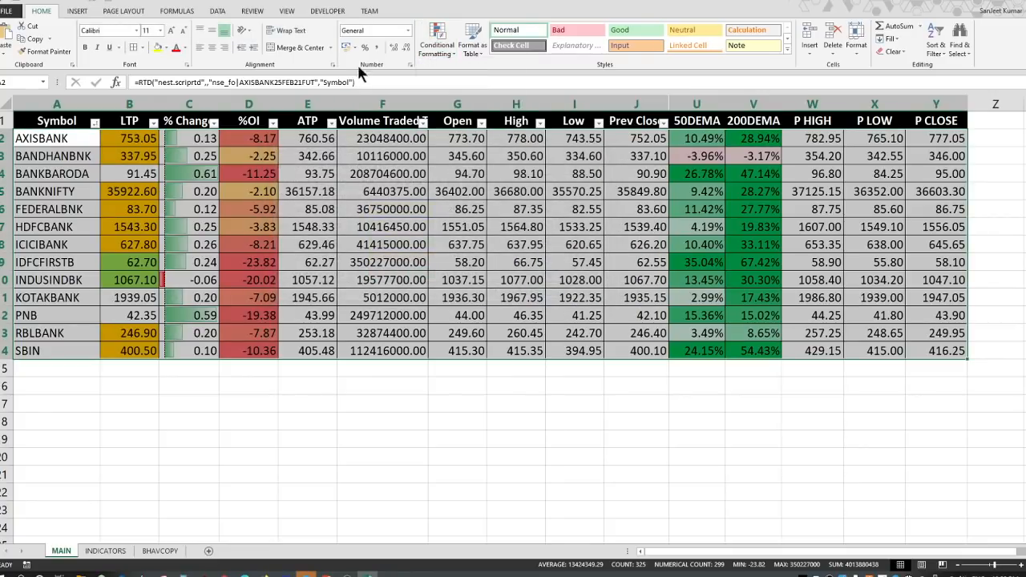
click(434, 47)
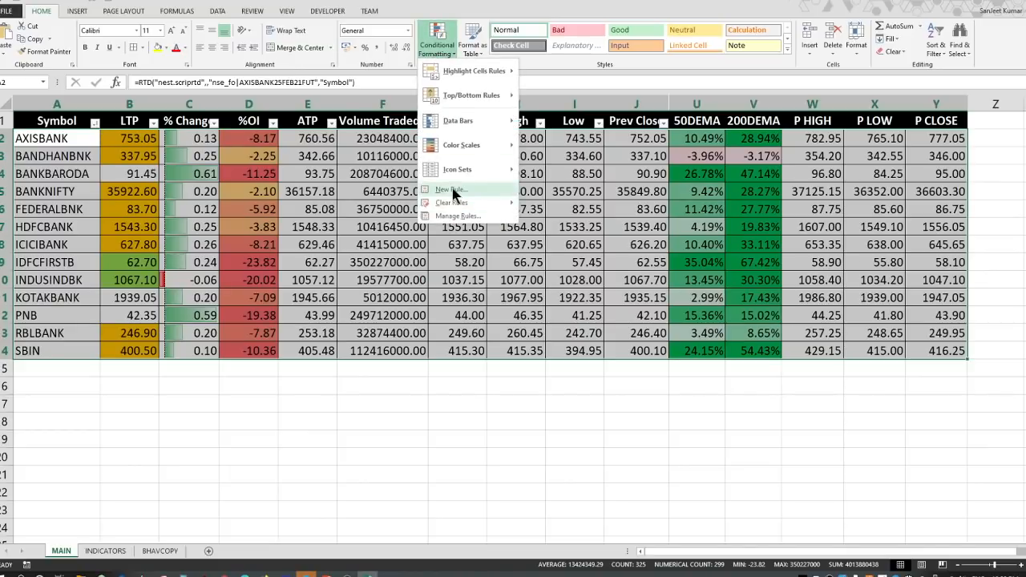
click(470, 192)
click(386, 196)
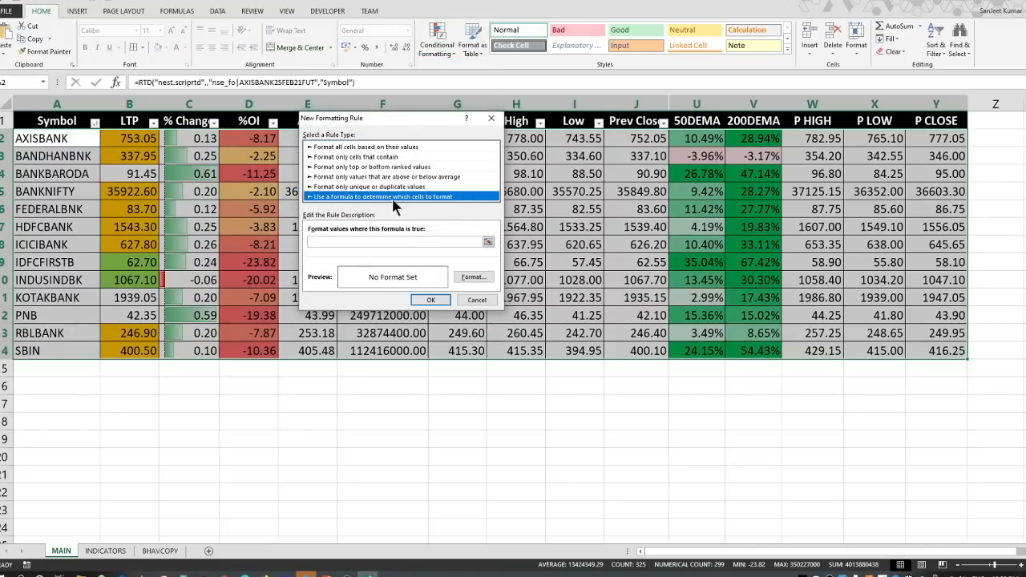
click(371, 243)
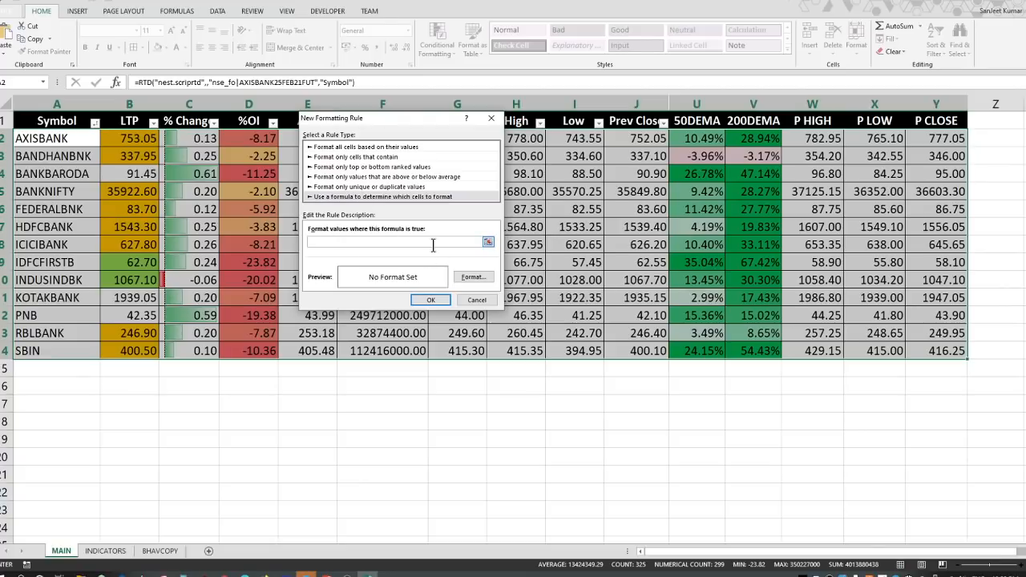
click(476, 301)
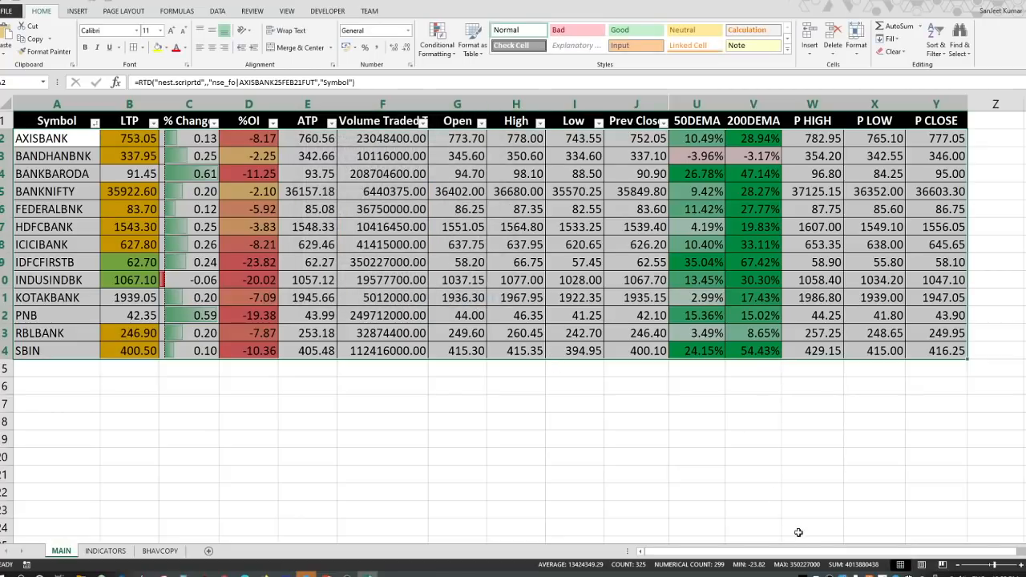
- Add the resistance column headers R3, R2 and R1 in Z1:AB1, directly after P CLOSE on the MAIN sheet
scroll(812, 561, right, 1)
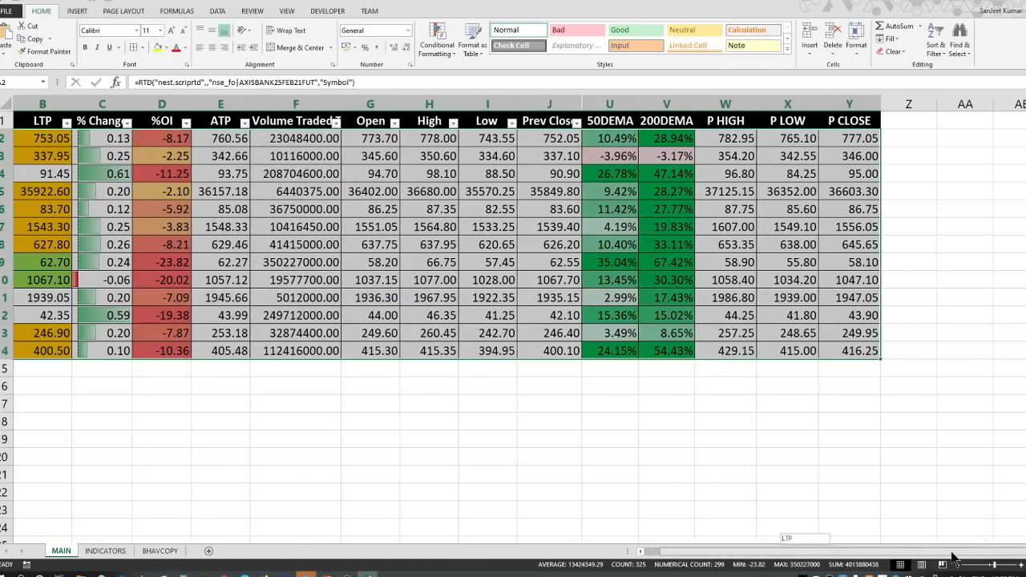
click(915, 122)
text(r)
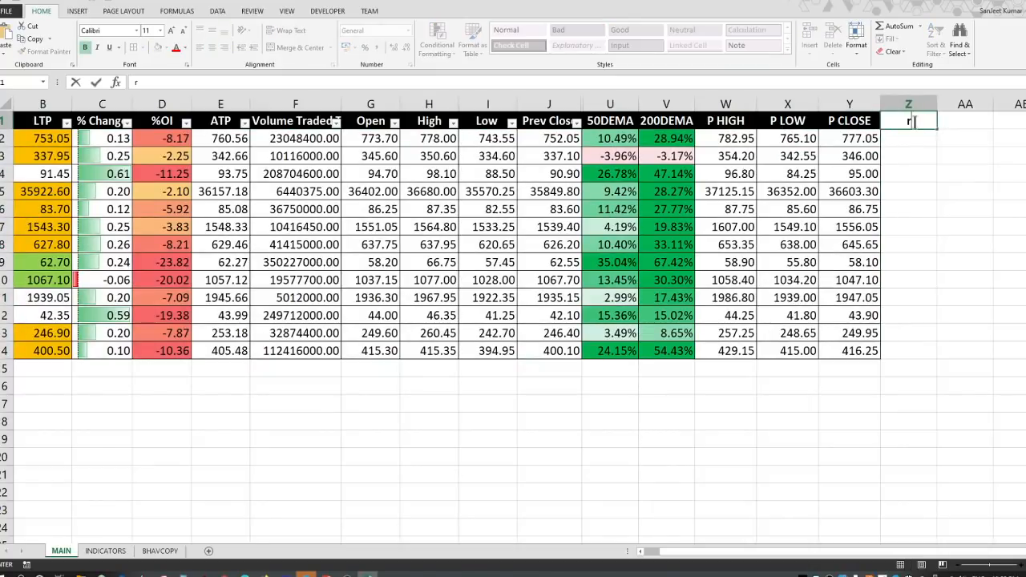
text(2)
key(Tab)
text(R2)
key(Tab)
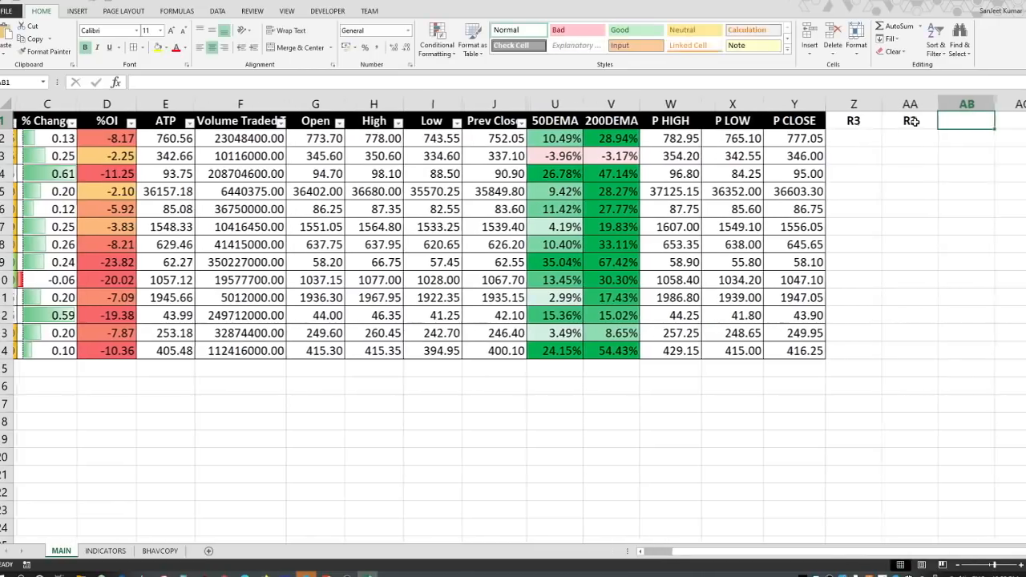
text(R1)
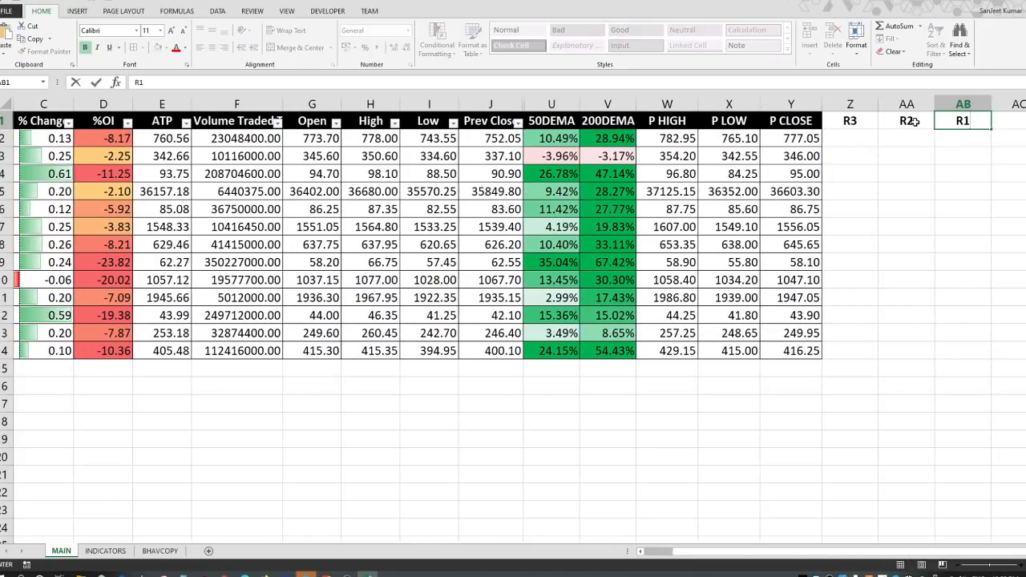
- Add the headers PIVOT, S1, S2 and S3 in AC1:AF1, following the R1 header
key(Tab)
text(PIVOT)
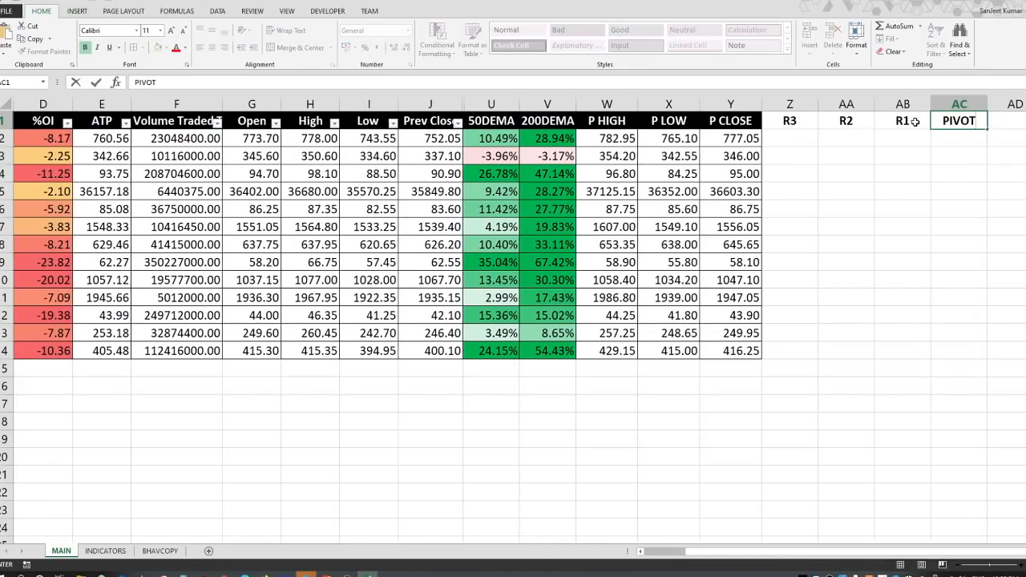
key(Tab)
text(S1)
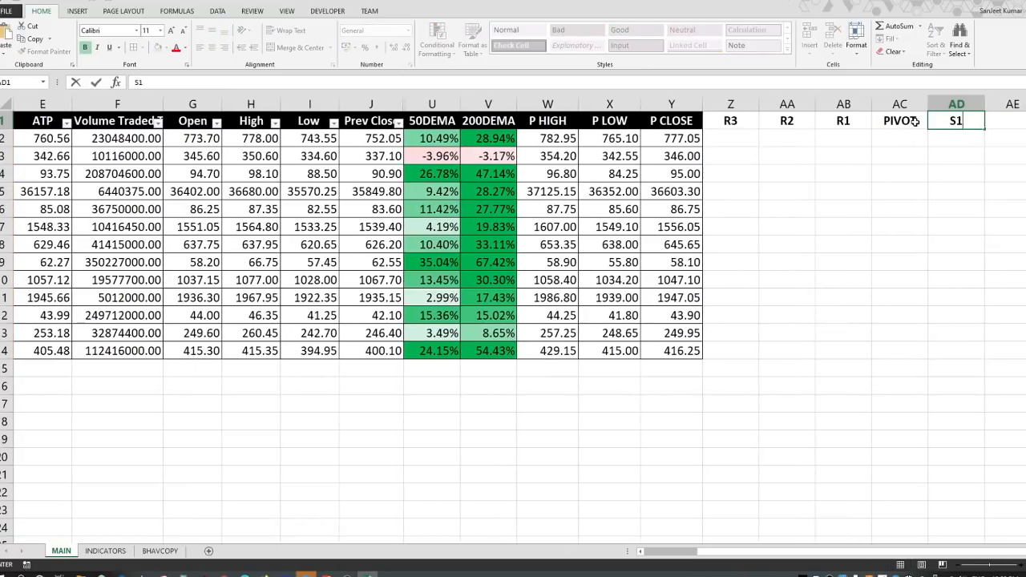
key(Tab)
text(S2)
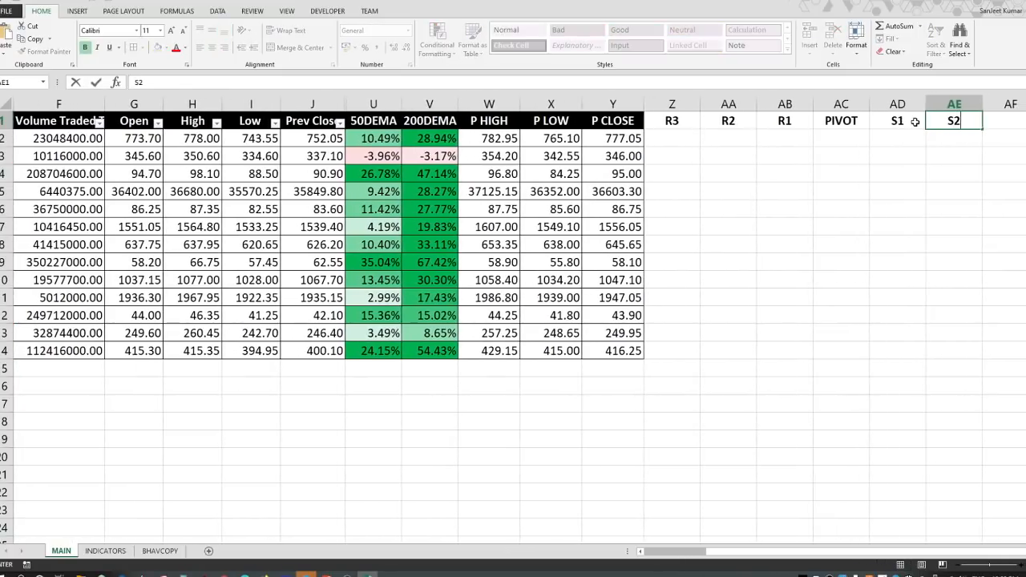
key(Tab)
text(S3)
key(Return)
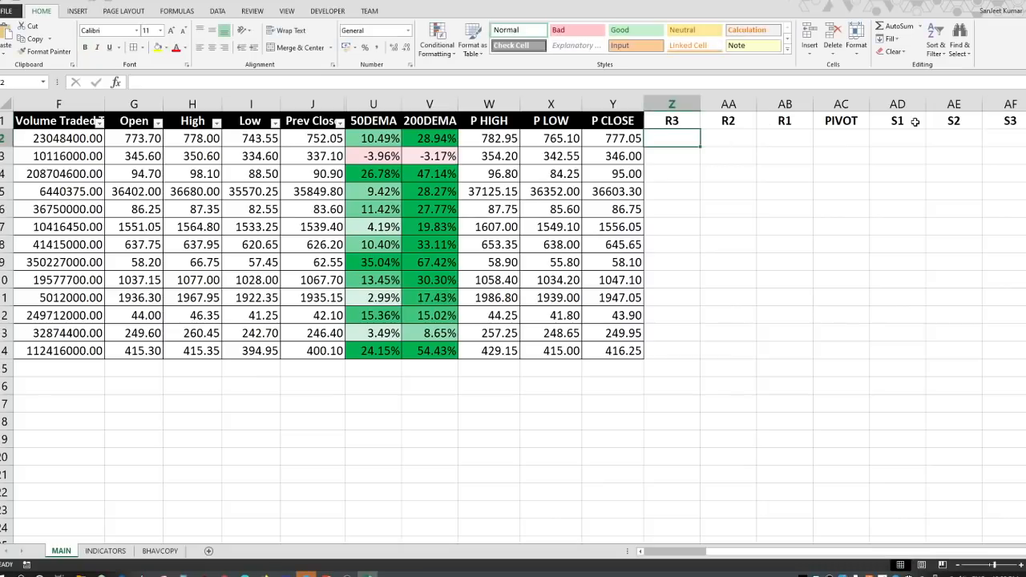
- Calculate the AXISBANK pivot in AC2 with =(W2+X2+Y2)/3, averaging P HIGH, P LOW and P CLOSE
click(842, 138)
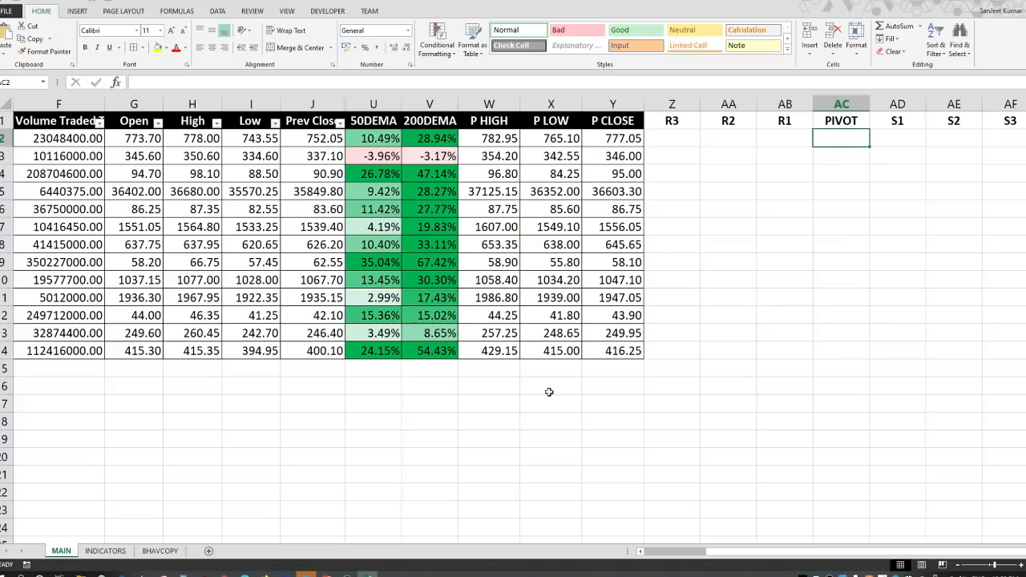
text(=)
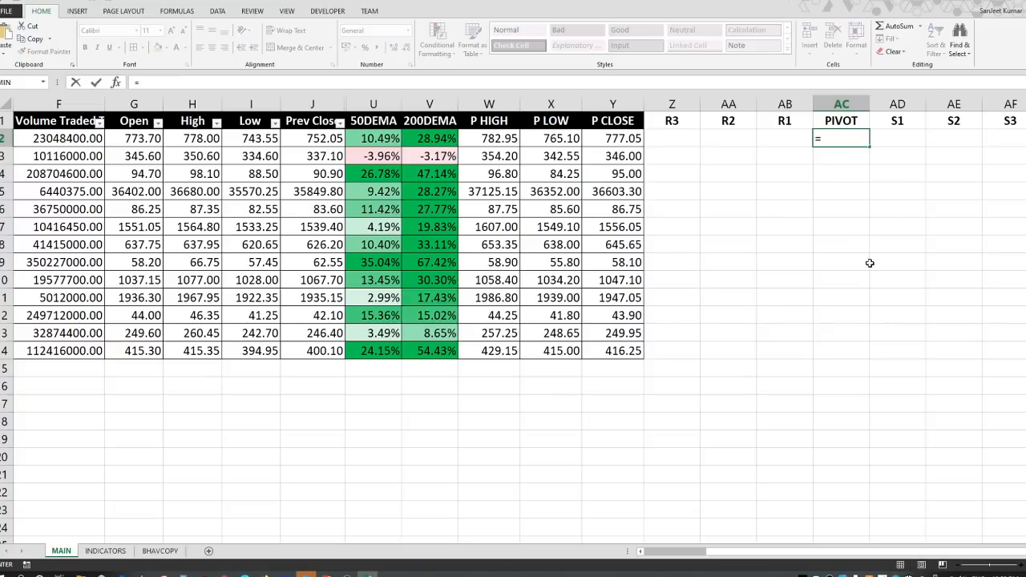
text(()
click(499, 139)
text(+)
click(571, 139)
text(+)
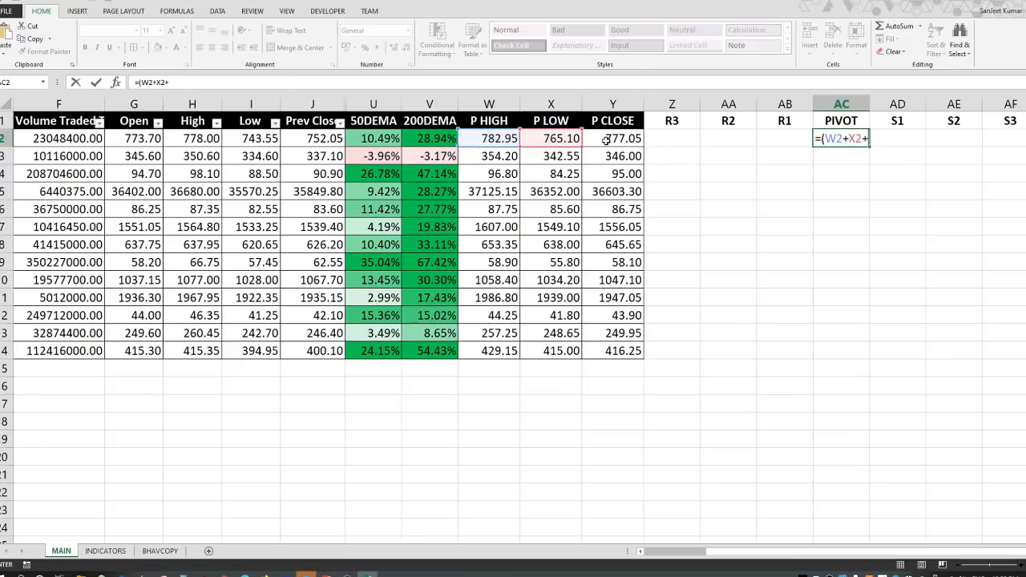
click(606, 139)
text())
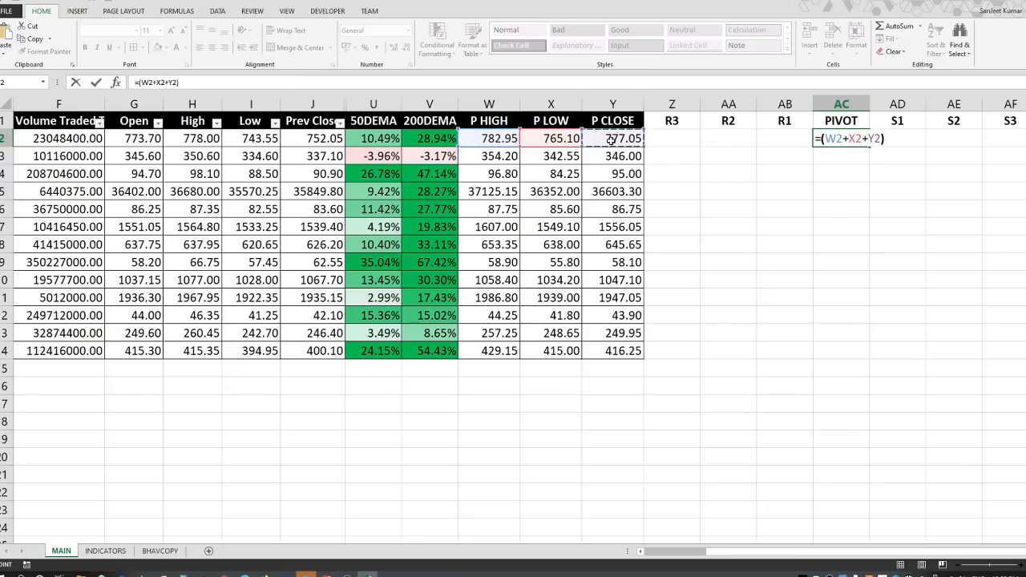
text(/3)
key(Return)
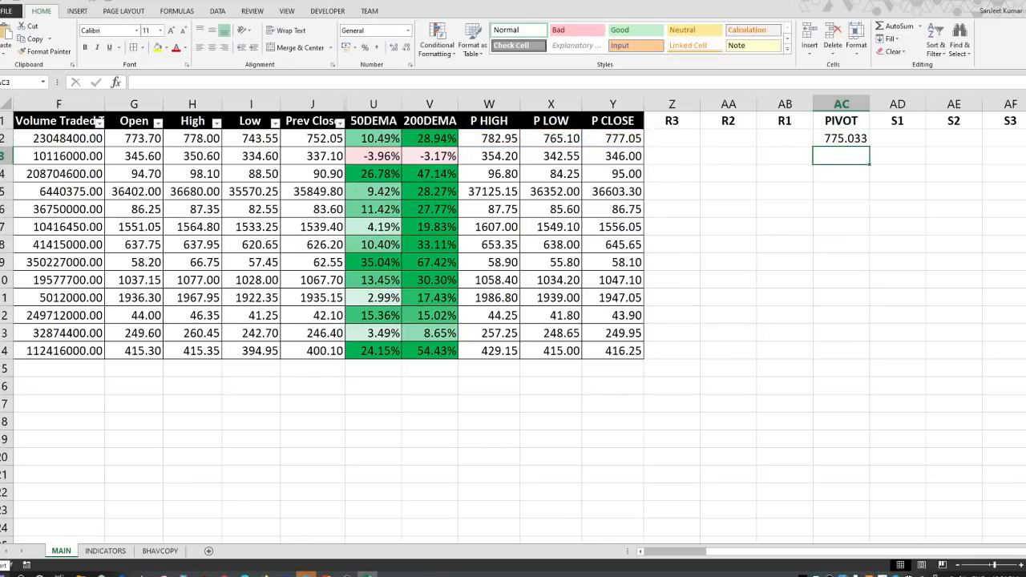
- Open the recent workbook SF_ALLINONE without updating its external links and show its Main Sheet
click(10, 10)
click(32, 80)
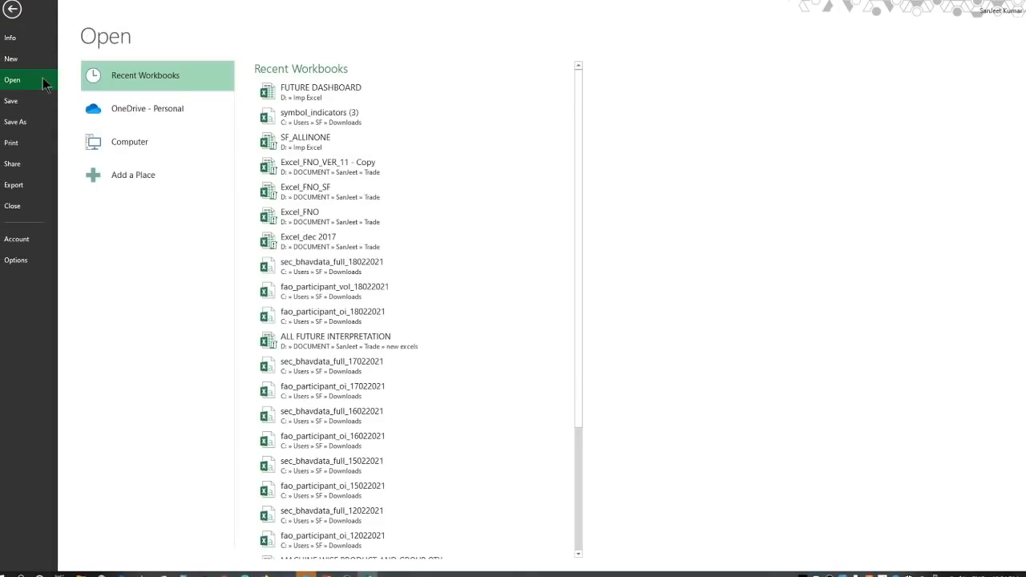
click(339, 141)
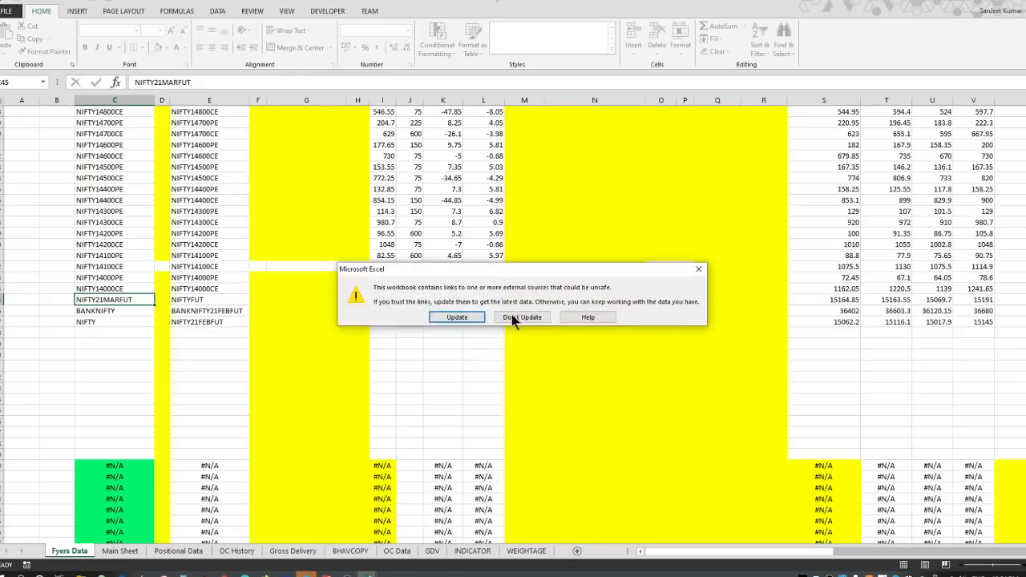
click(512, 314)
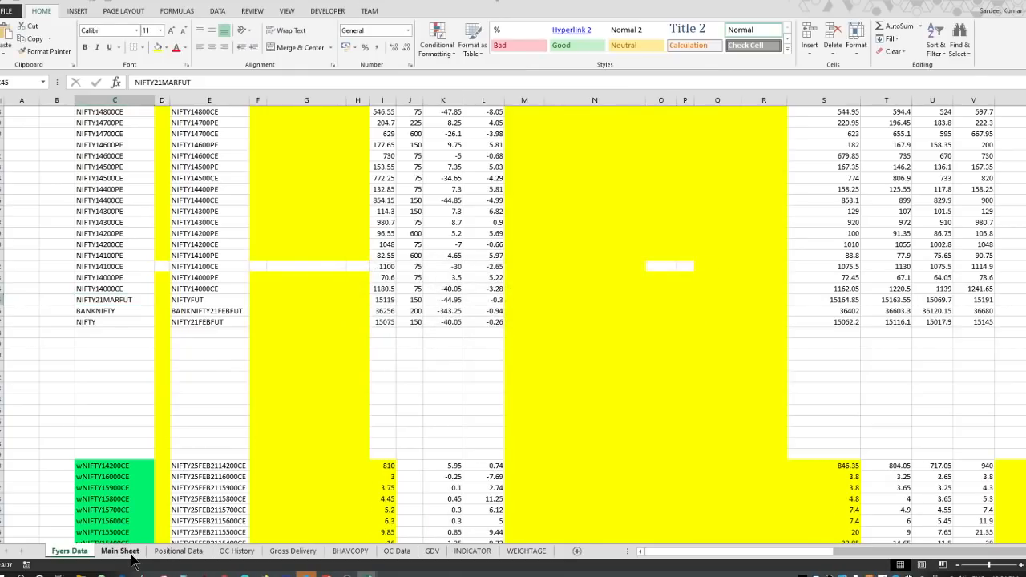
click(130, 553)
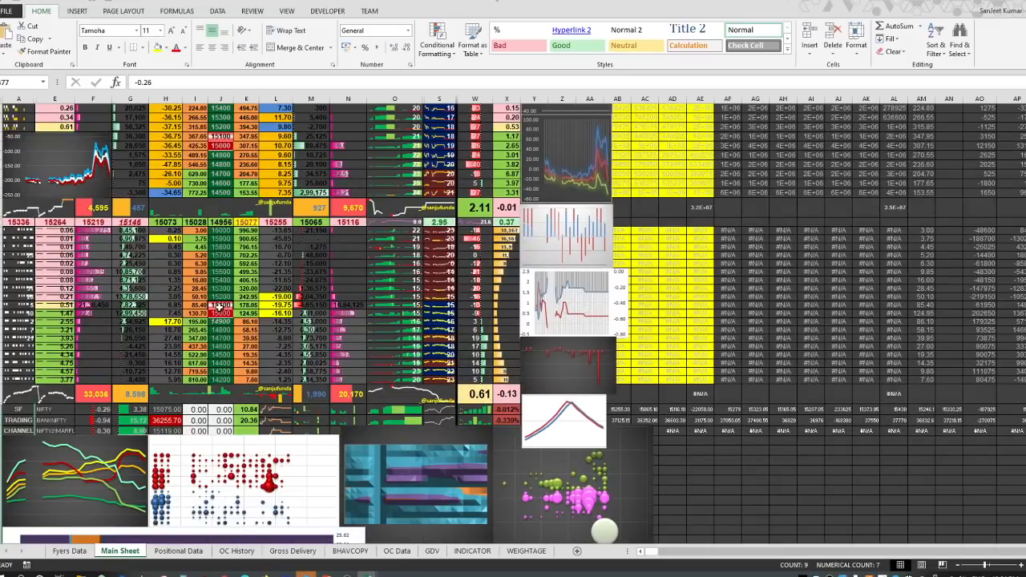
- Examine the formulas in row 33 of the Main Sheet, from the pivot in G33 across to K33
click(164, 221)
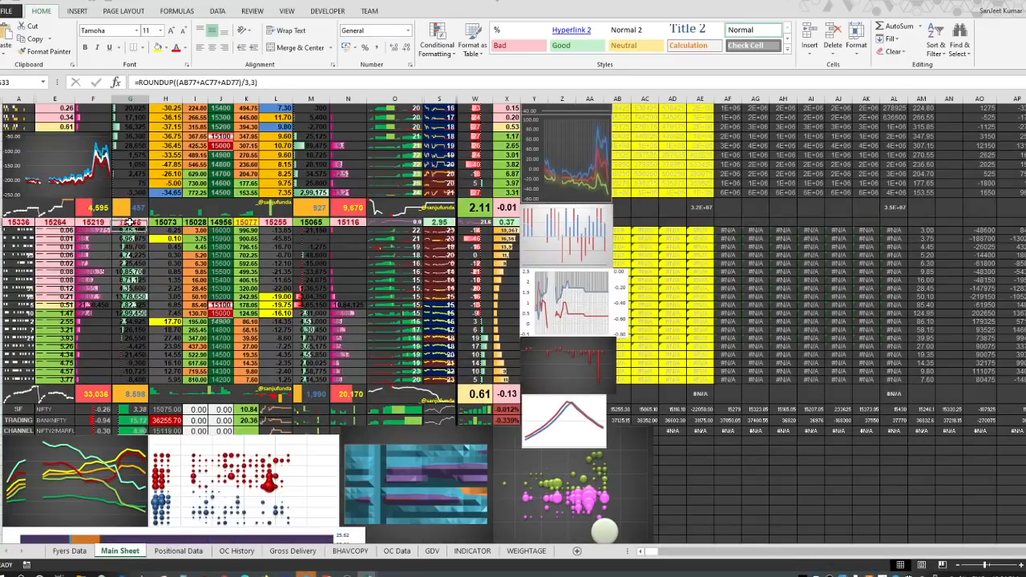
ctrl+scroll(154, 282, up, 4)
ctrl+scroll(154, 282, up, 3)
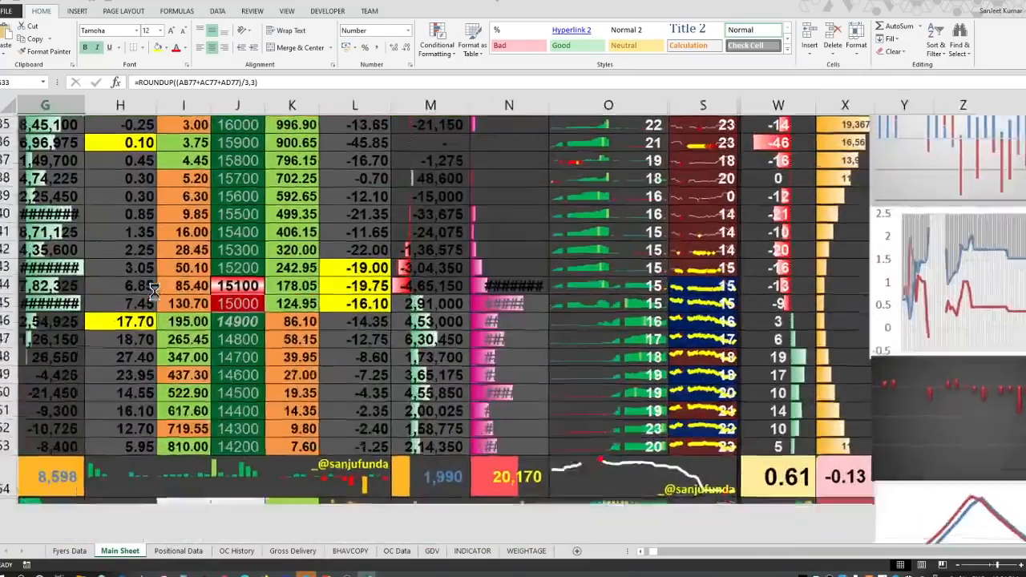
scroll(377, 379, up, 3)
click(384, 376)
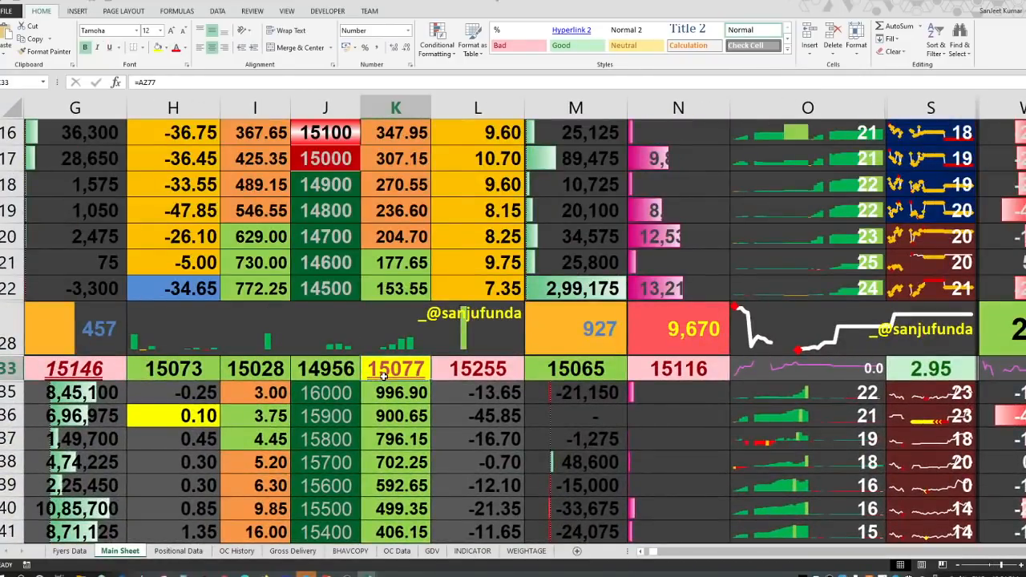
click(335, 370)
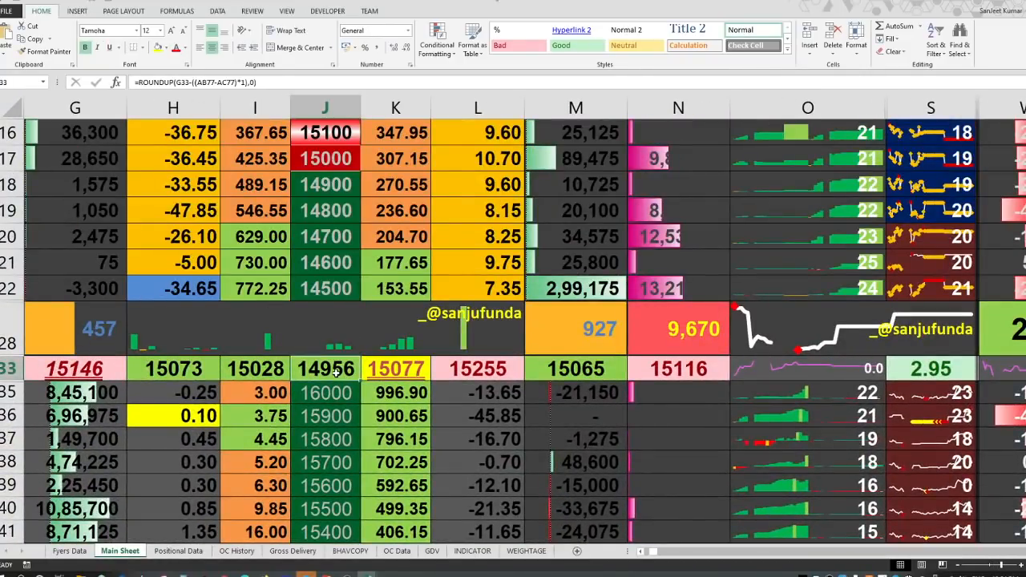
click(255, 369)
click(208, 370)
click(101, 369)
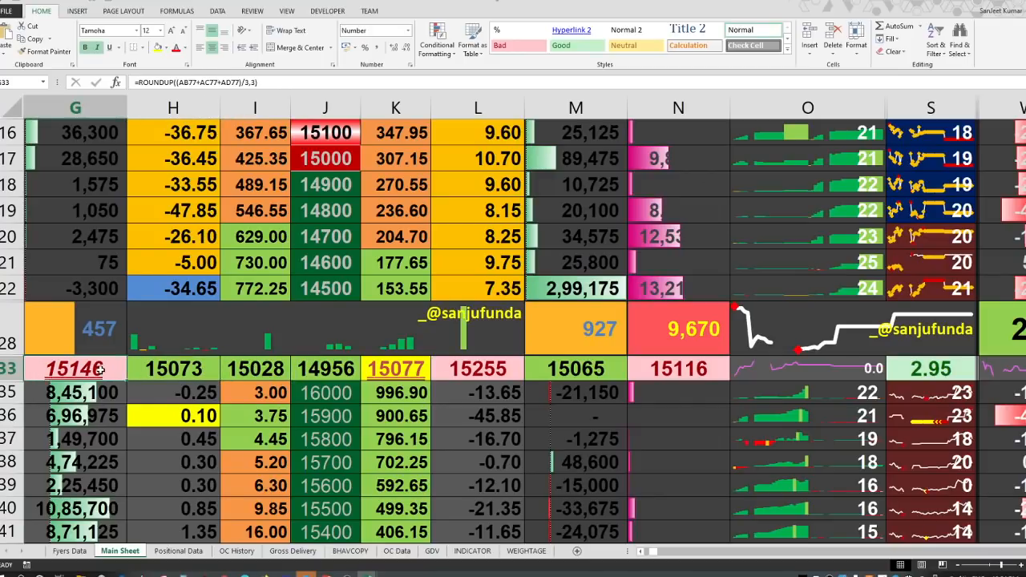
- Copy the formula text with the 0.382 multiplier from F33, check the formulas in E33 and A33, and return to FUTURE DASHBOARD
scroll(658, 563, left, 3)
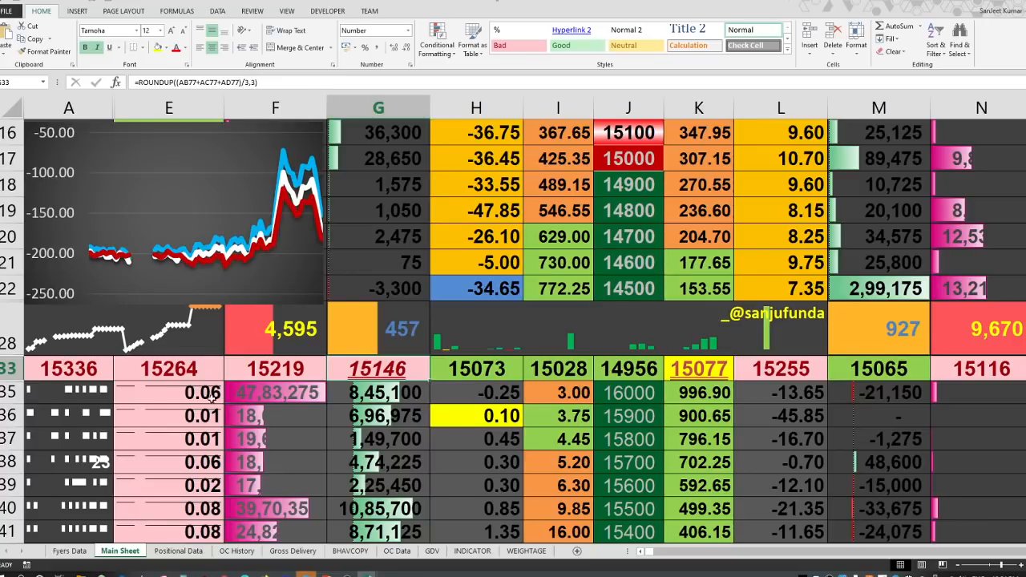
click(313, 368)
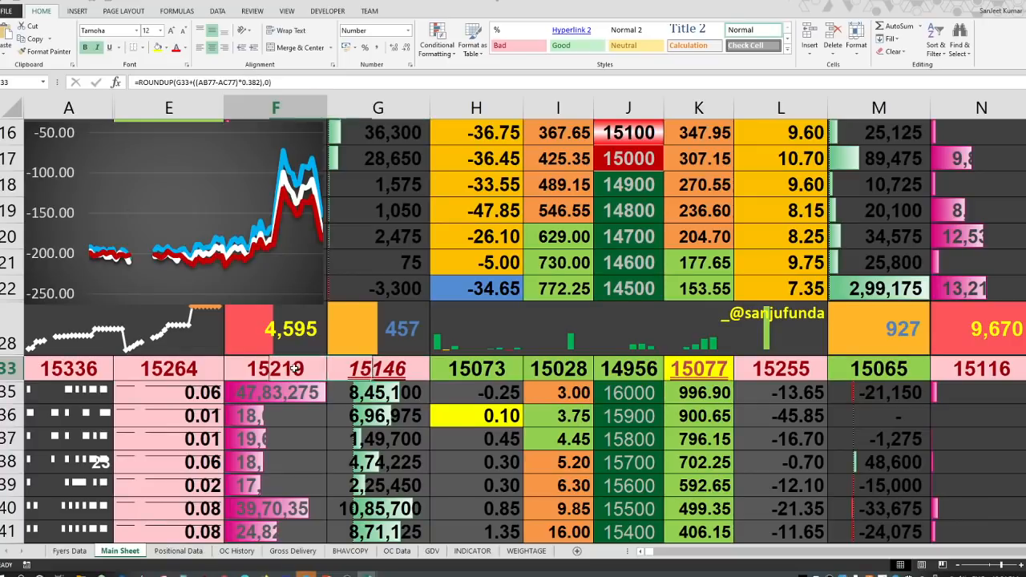
click(287, 83)
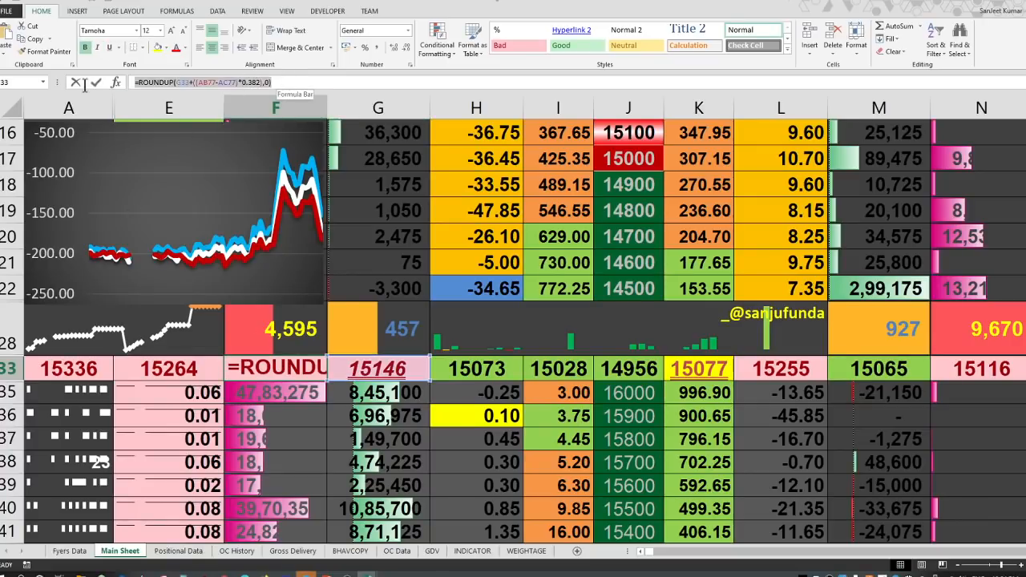
key(Escape)
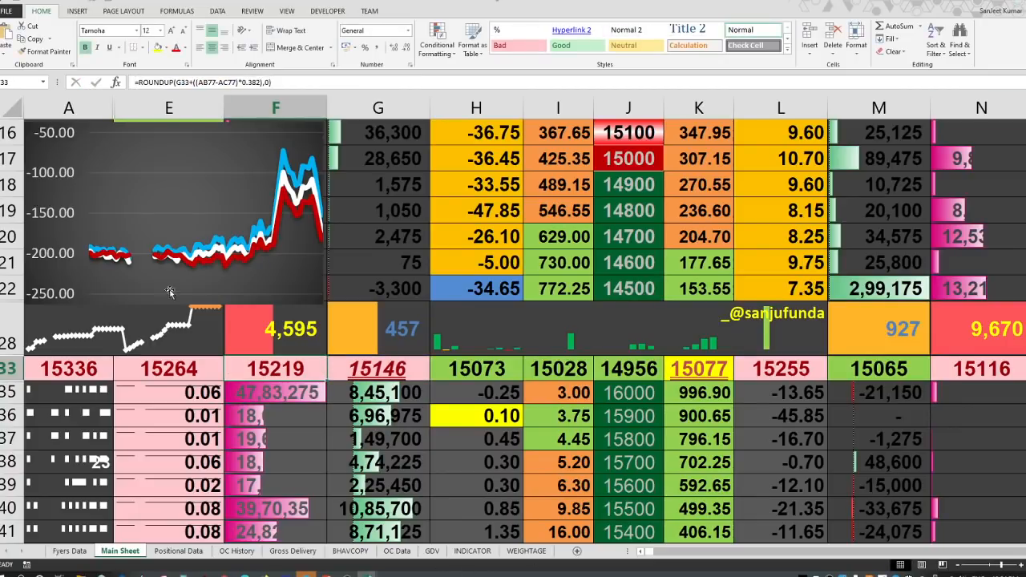
click(142, 369)
click(74, 368)
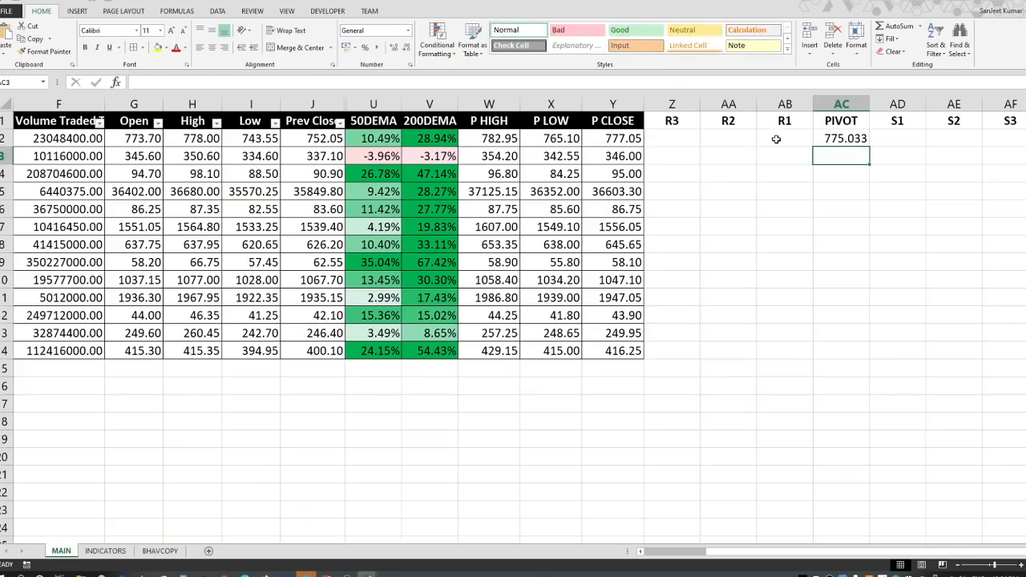
- Paste the copied formula into AB2 for R1 and adapt its references to =ROUNDUP(AC2+((W2-X2)*0.382),0)
click(776, 139)
click(169, 82)
text(=ROUNDUP(G33+((AB77-AC77)*0.382),0))
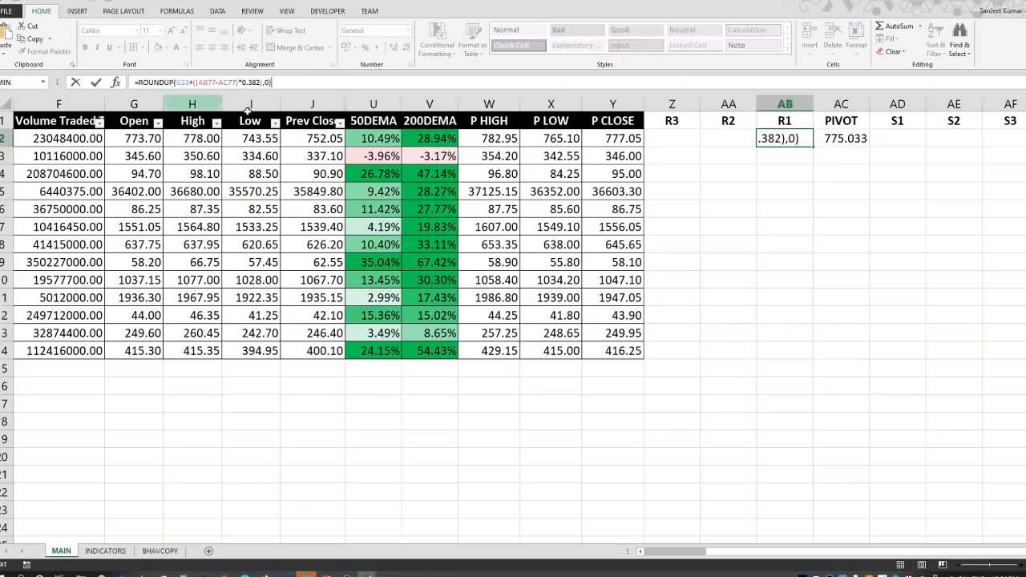
drag(189, 81, 178, 81)
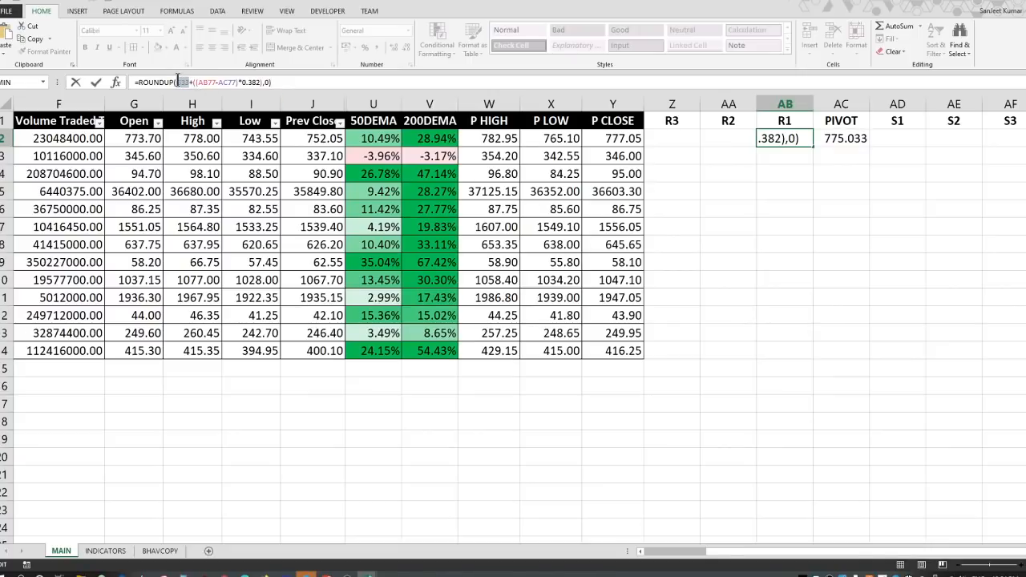
click(847, 139)
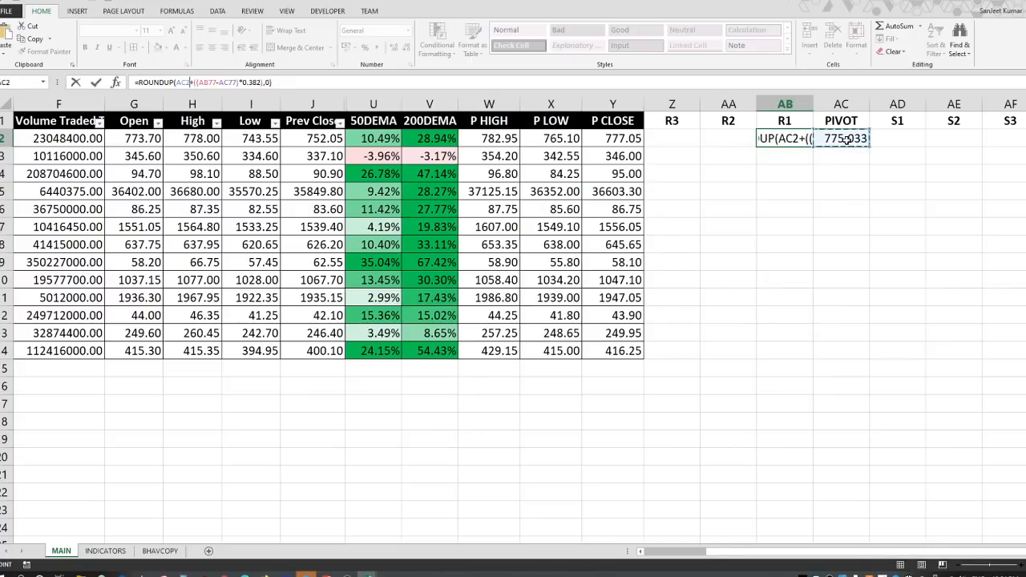
drag(217, 83, 237, 83)
click(201, 83)
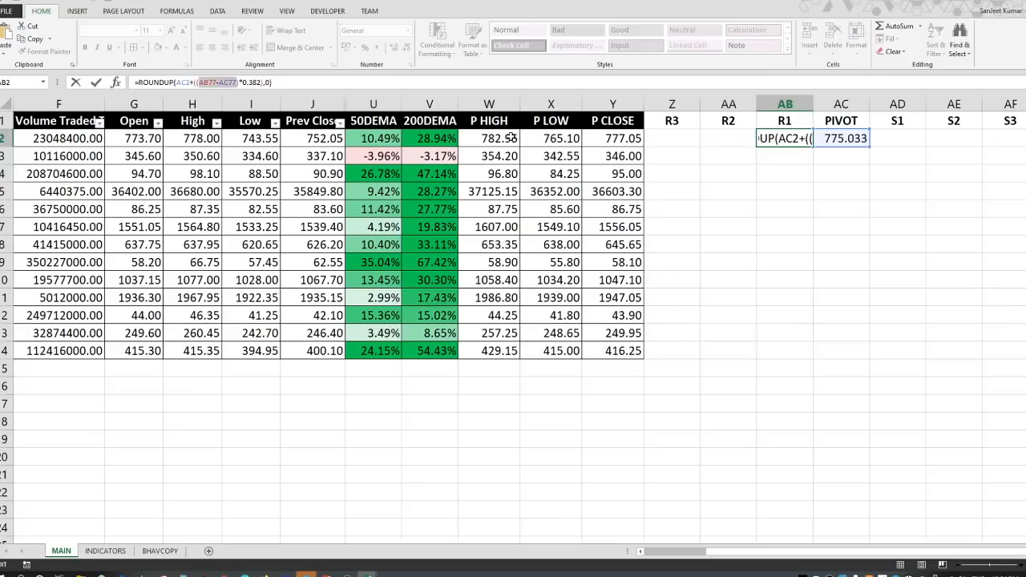
click(511, 138)
text(-)
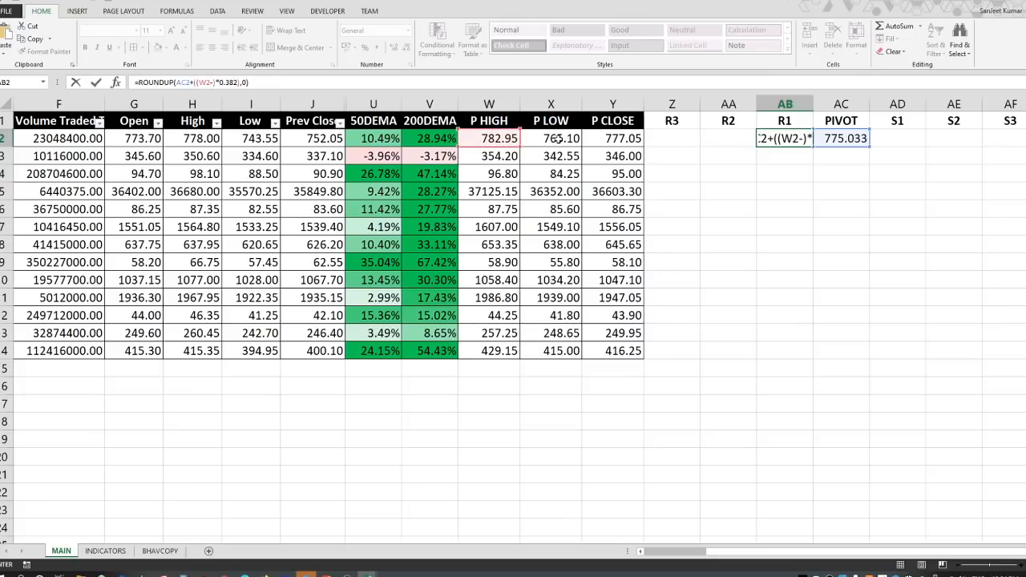
click(559, 138)
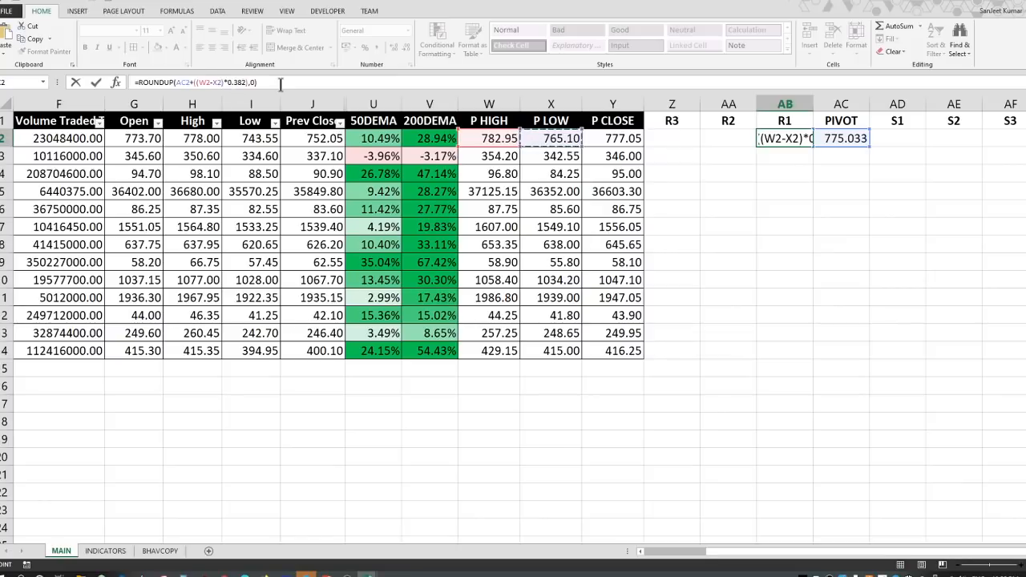
key(Return)
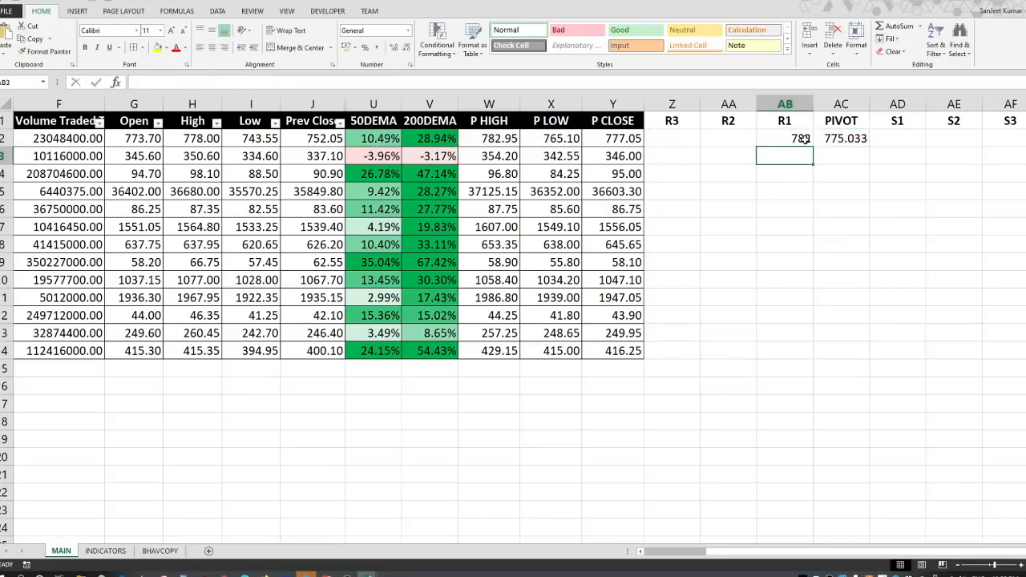
- Increase the decimals of the R1 value in AB2 to four places
click(804, 139)
click(391, 46)
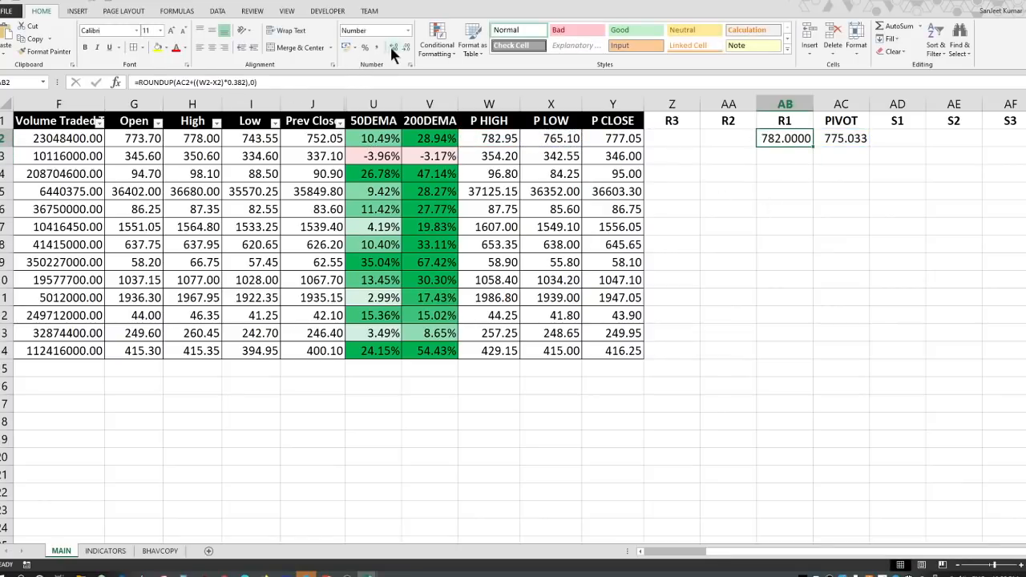
- Reduce the decimals of the R1 value in AB2 and the pivot value in AC2 to two places
click(405, 47)
click(405, 47)
click(855, 138)
click(405, 47)
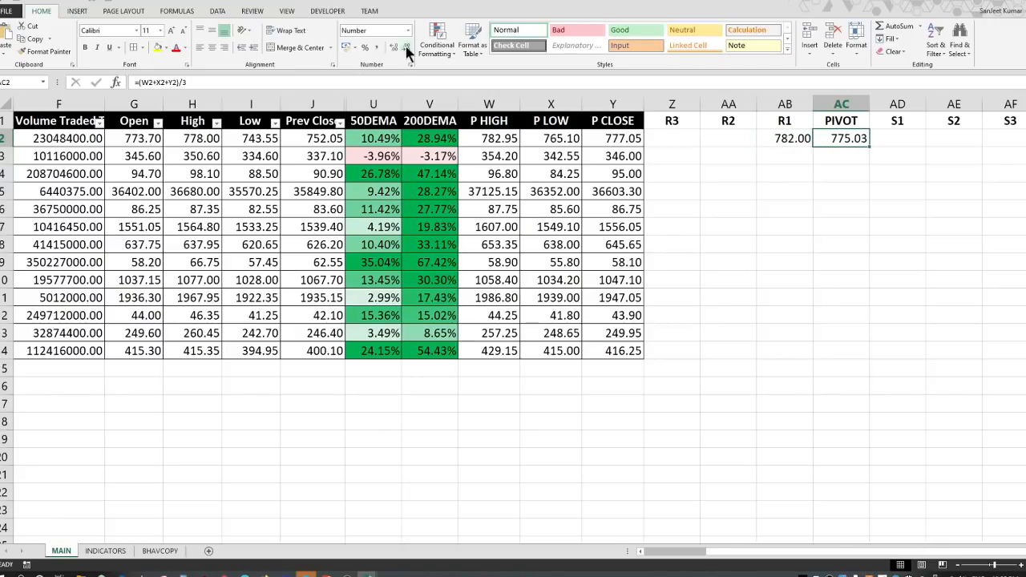
- Copy the R1 formula text from AB2 and paste it unchanged into AA2 for R2 and Z2 for R3
click(790, 138)
click(176, 83)
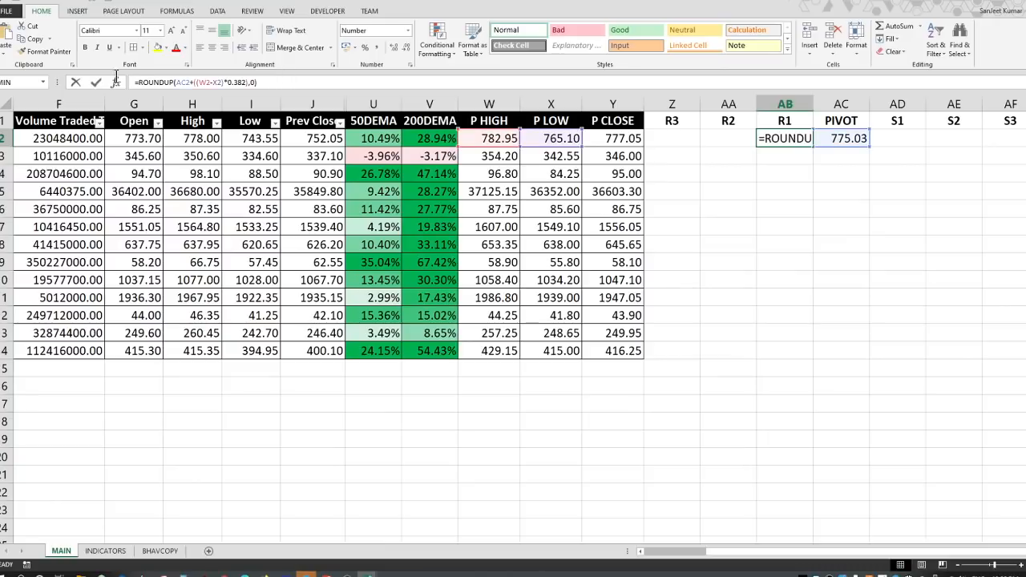
drag(271, 82, 116, 87)
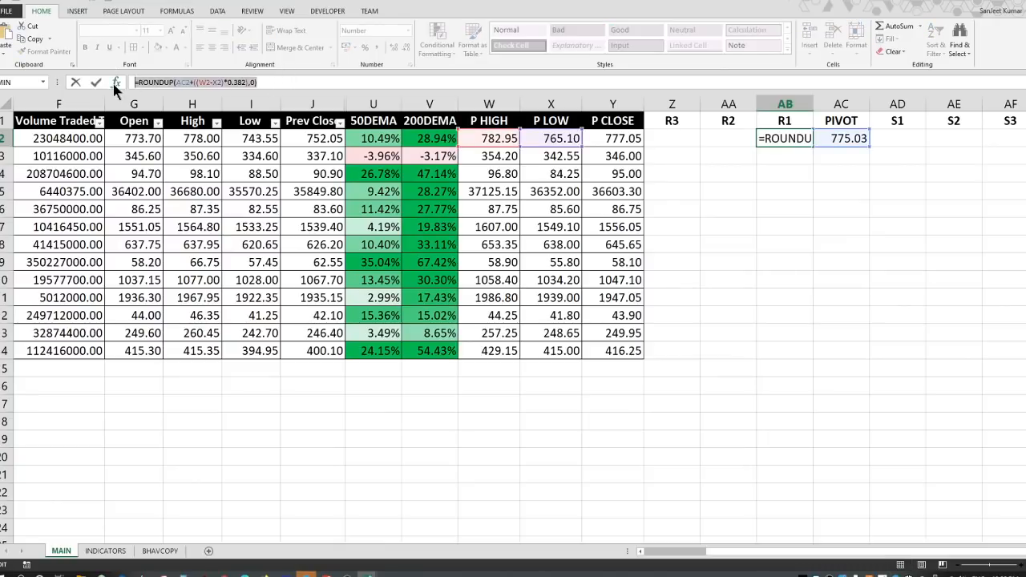
key(Escape)
click(733, 141)
click(235, 82)
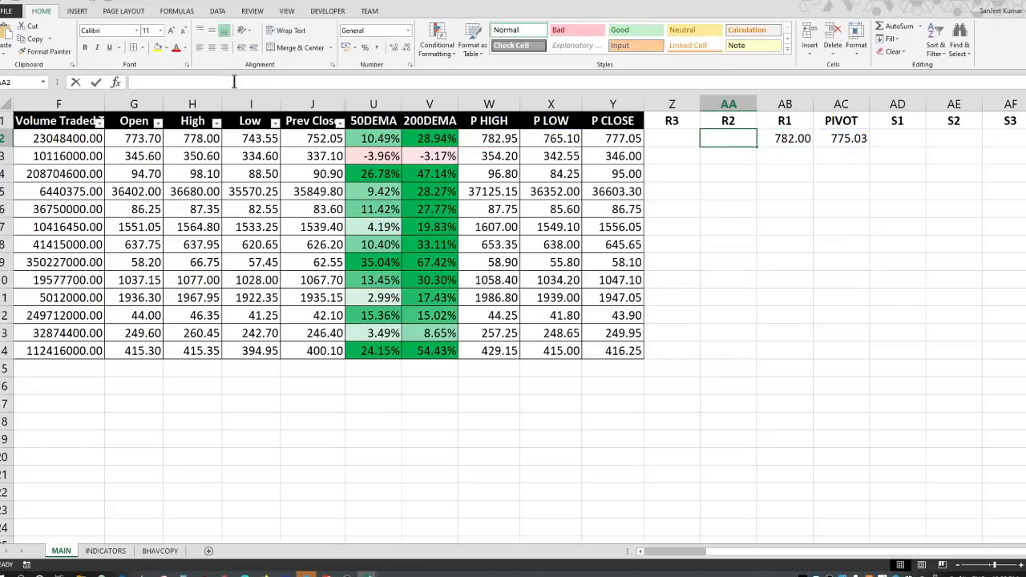
key(ctrl+v)
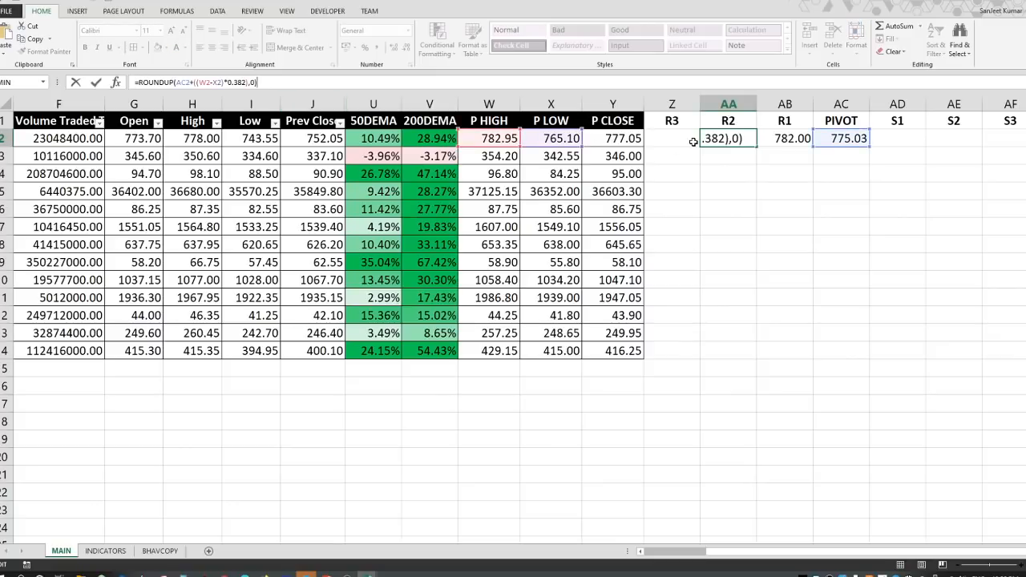
key(Return)
click(682, 139)
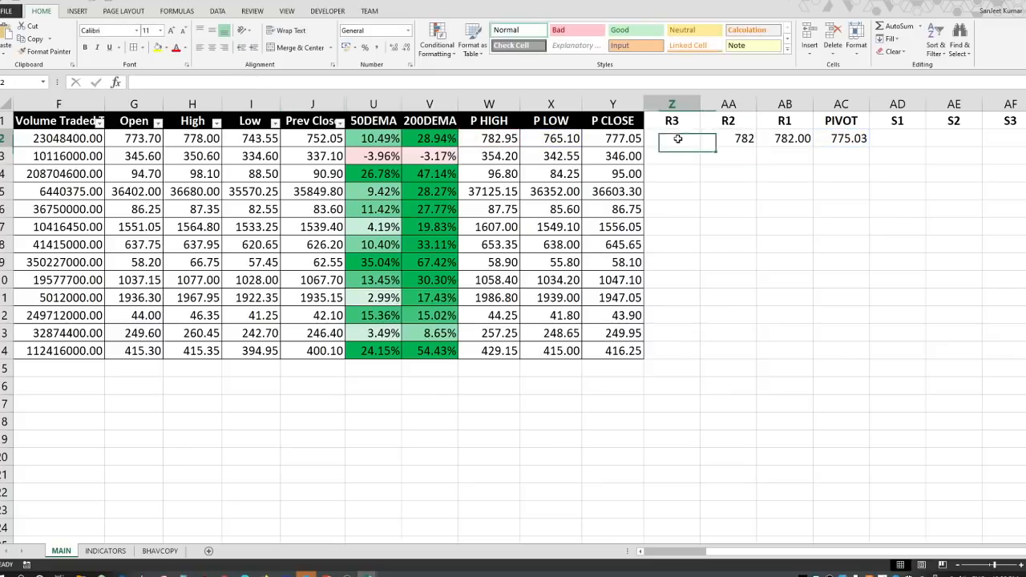
click(372, 80)
key(ctrl+v)
key(Return)
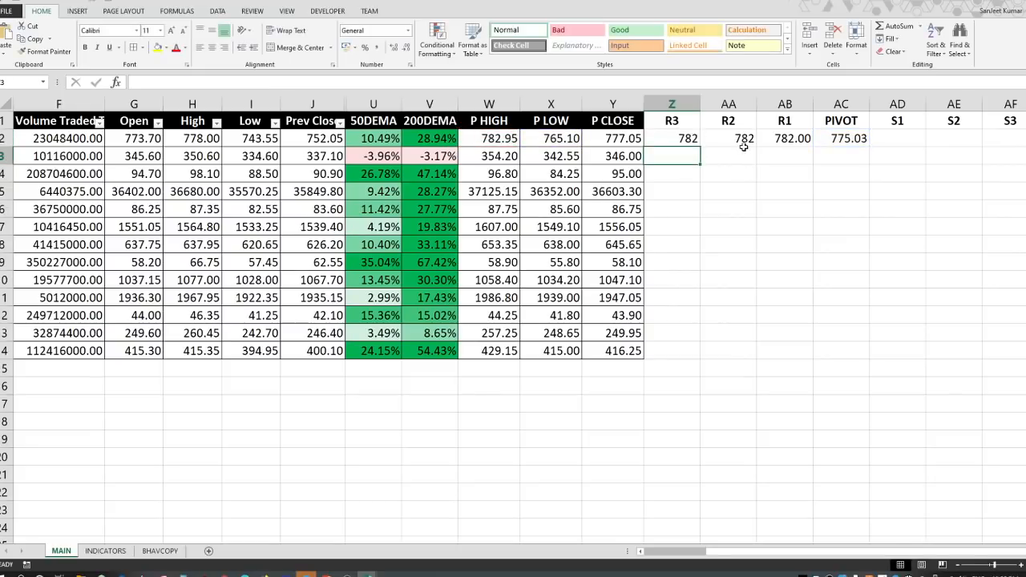
- Change the multiplier in the R2 formula in AA2 to 0.618
click(745, 145)
click(243, 82)
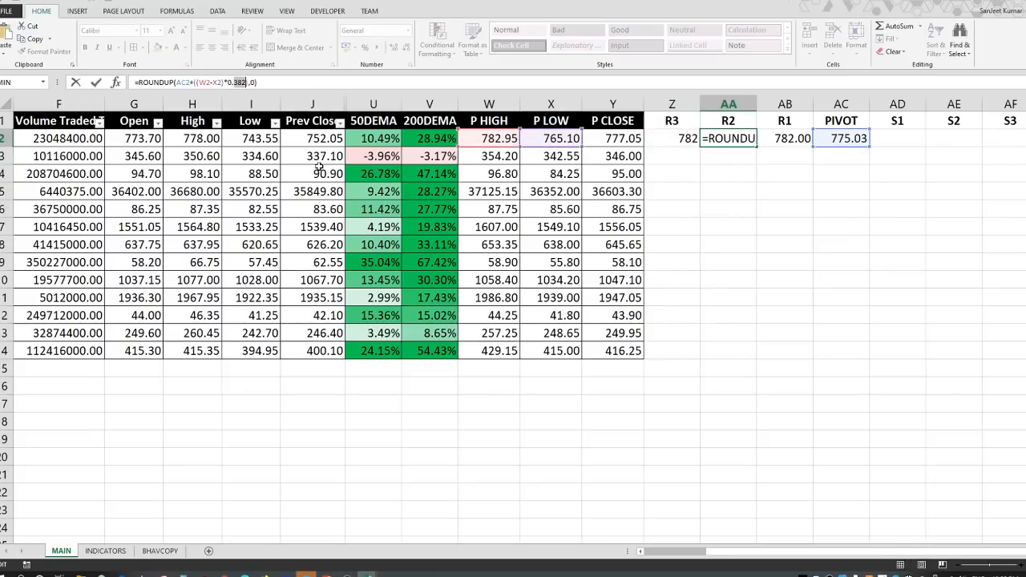
text(61)
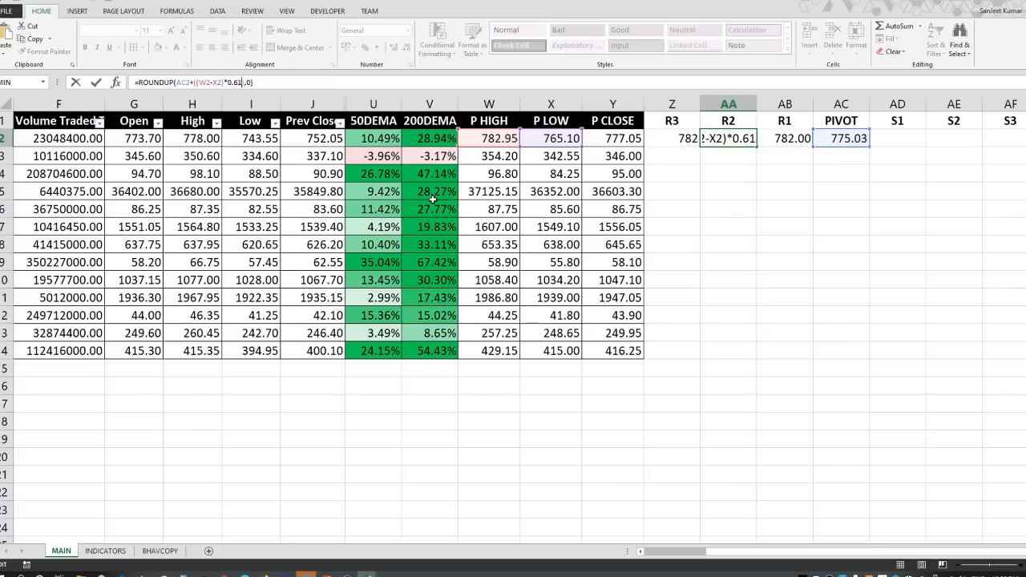
text(8)
key(Return)
- Change the multiplier in the R3 formula in Z2 to 1
click(691, 136)
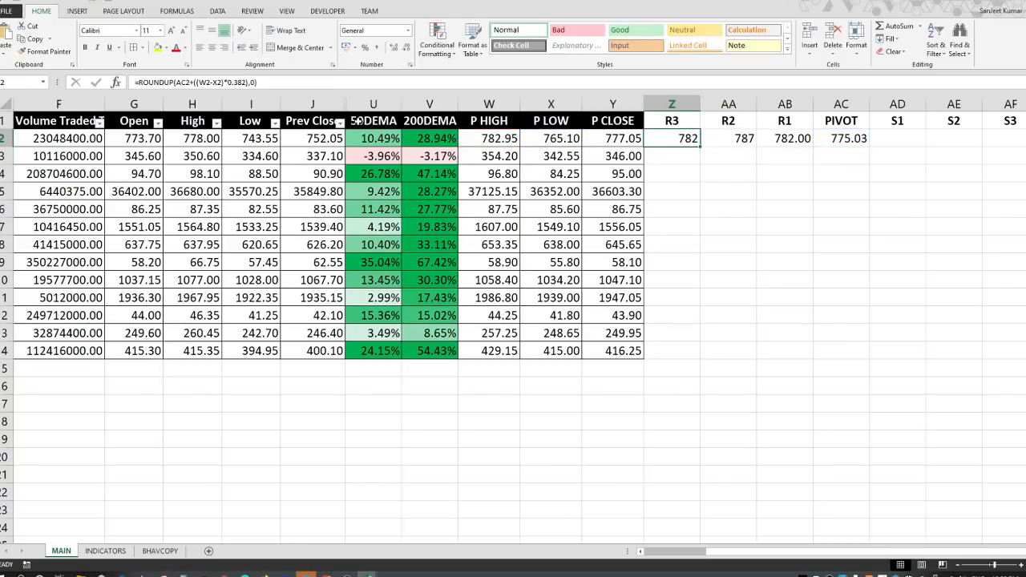
double_click(234, 82)
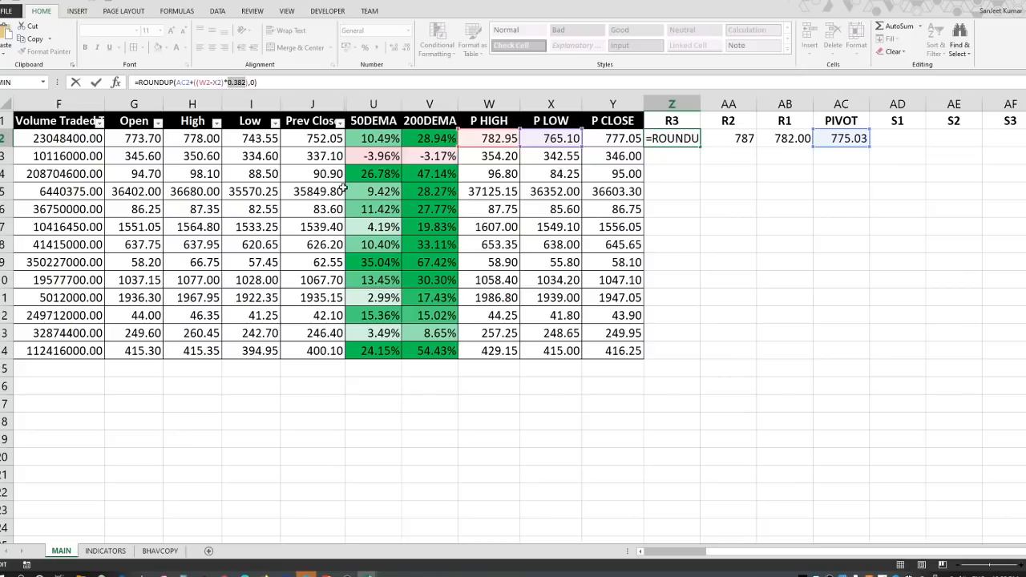
text(1)
key(Return)
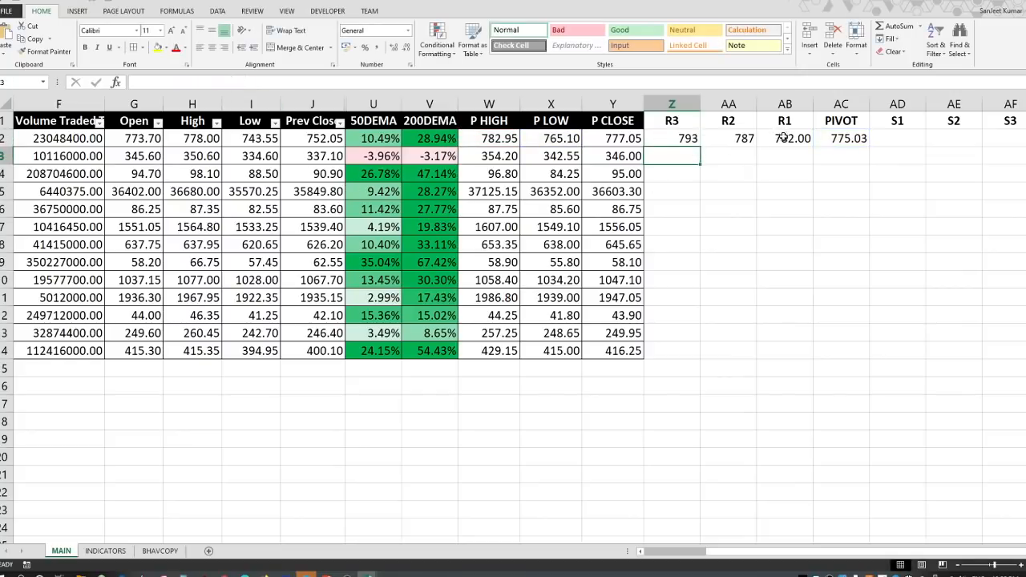
- Format the resistance values in Z2:AB2 with two decimal places
drag(782, 138, 691, 138)
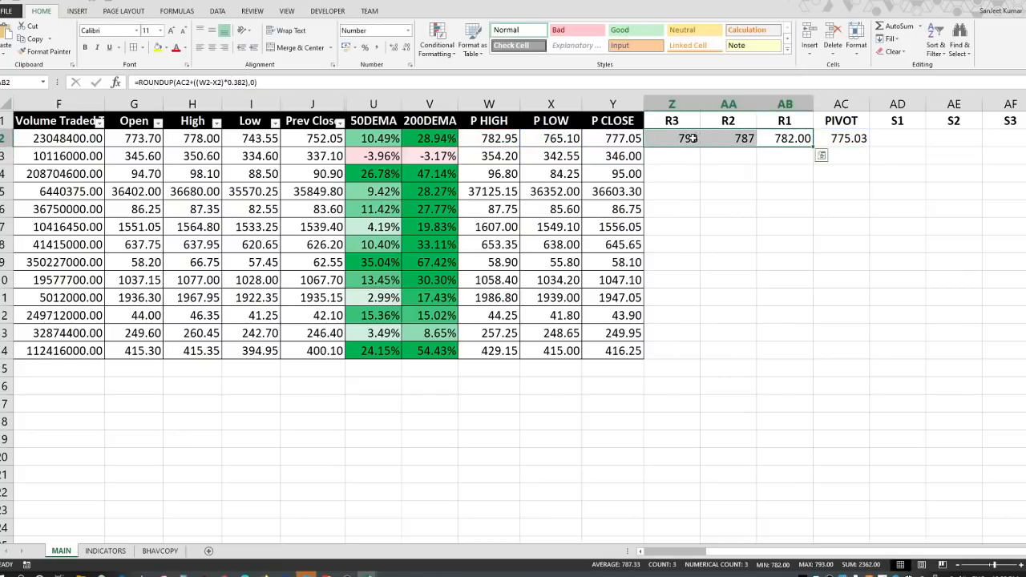
click(394, 46)
click(406, 47)
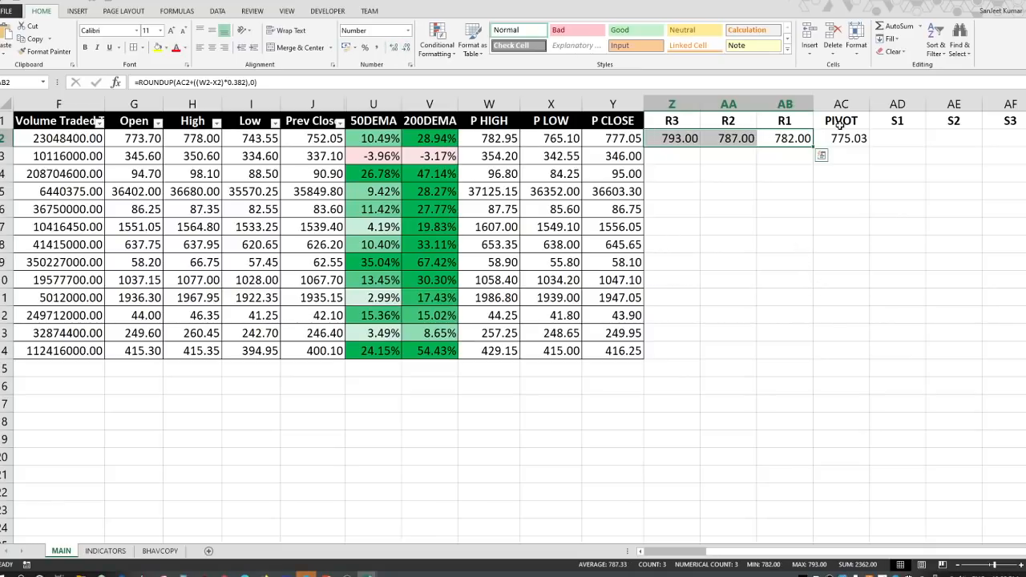
- Copy the R1 formula text into AD2 for S1 and adapt it to =ROUNDUP(AC2-((W2-X2)*0.382),0)
click(788, 140)
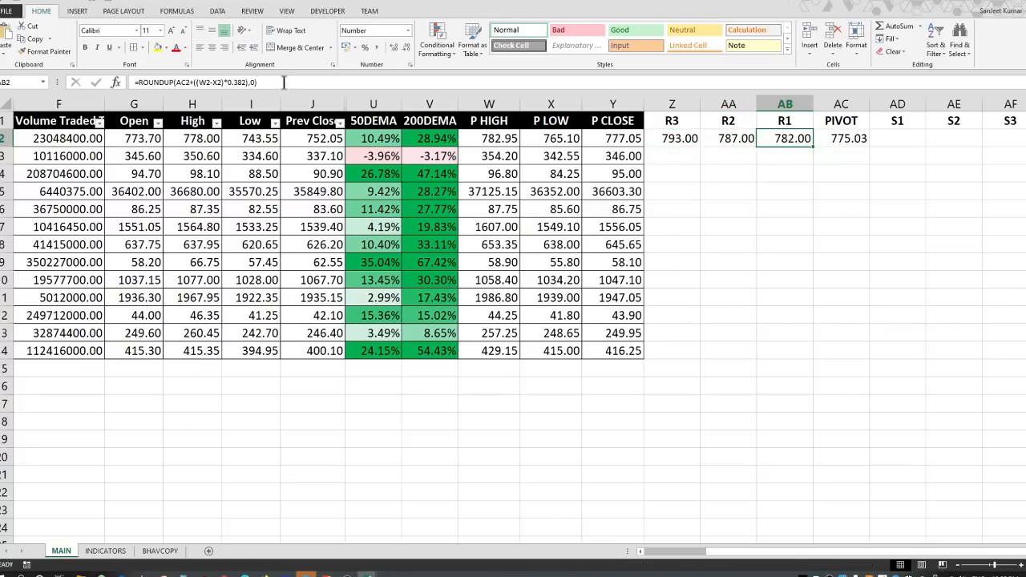
drag(283, 82, 49, 84)
key(Escape)
click(892, 140)
key(F2)
key(ctrl+v)
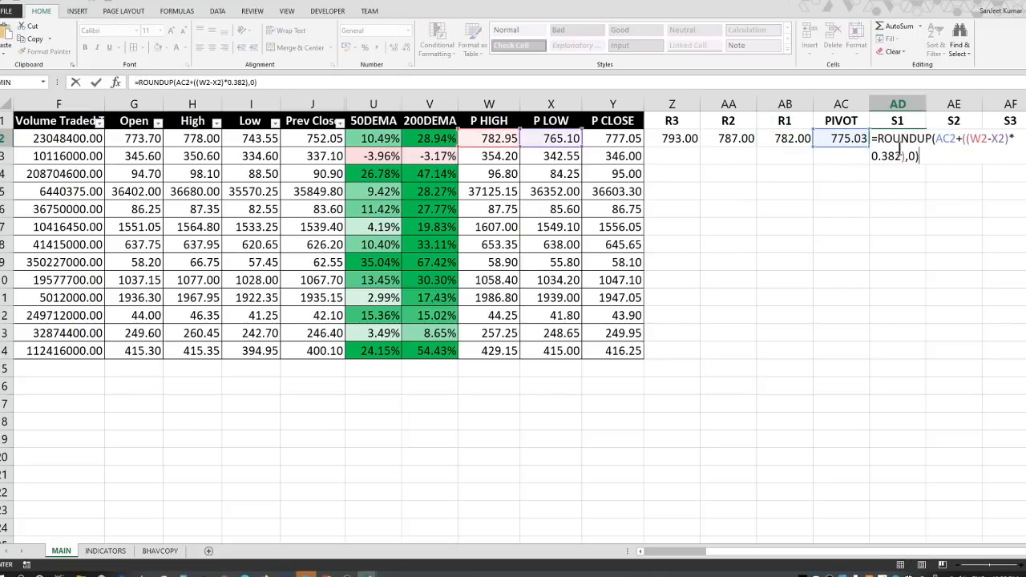
click(961, 140)
key(BackSpace)
text(-)
key(Return)
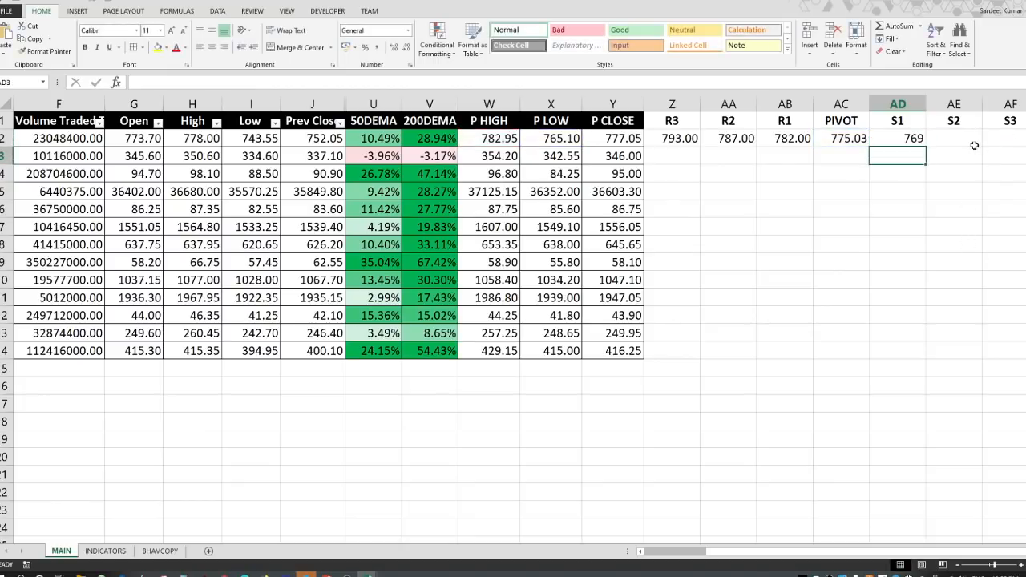
- Format the S1 value in AD2 with two decimal places
click(919, 137)
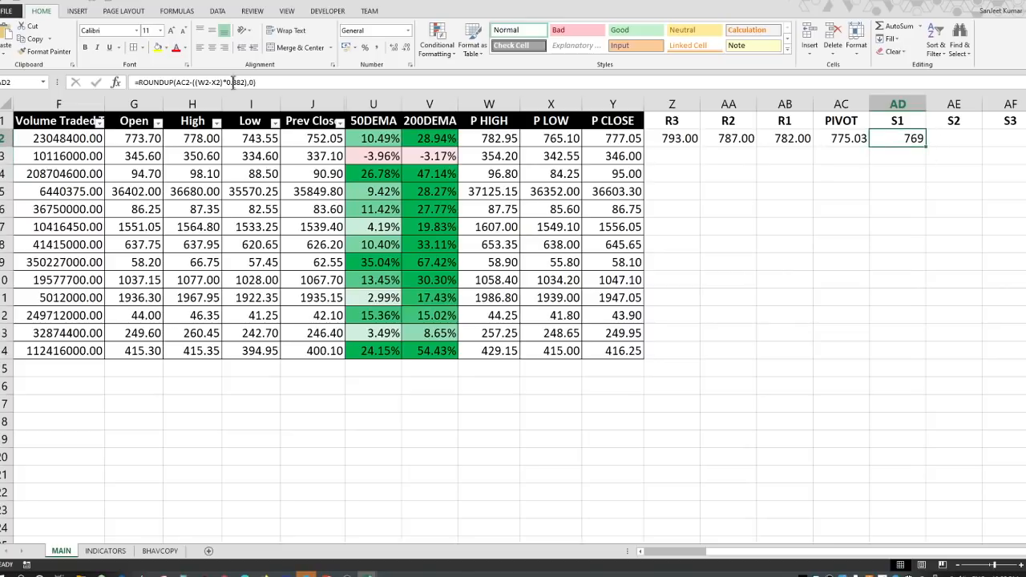
click(393, 46)
click(404, 46)
click(403, 46)
- Copy the S1 formula text into AE2 for S2 and adapt it to =ROUNDUP(AC2-((W2-X2)*0.618),0)
click(281, 83)
key(Escape)
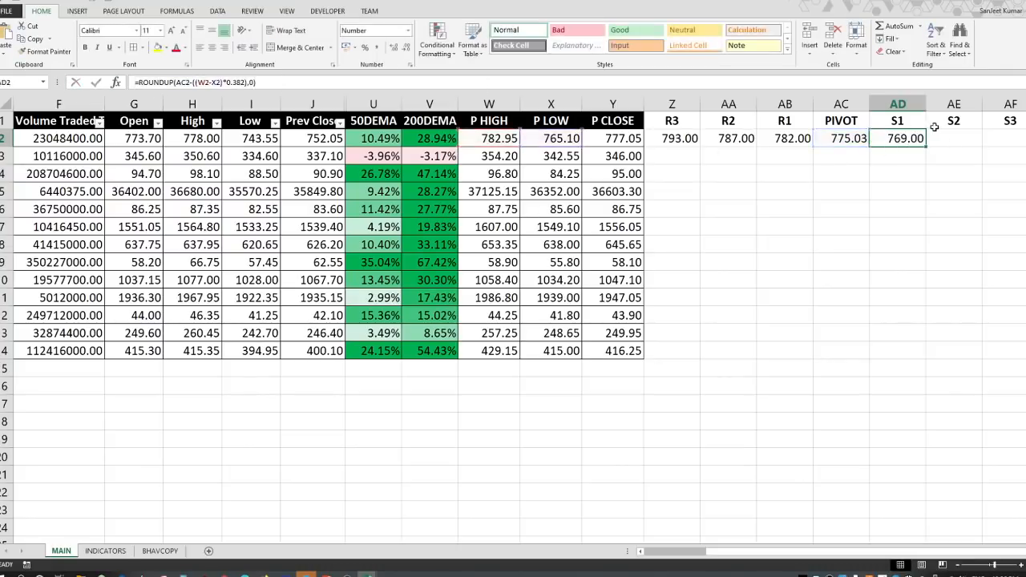
click(941, 139)
text(=ROUNDUP(AC2-((W2-X2)*0.382),0))
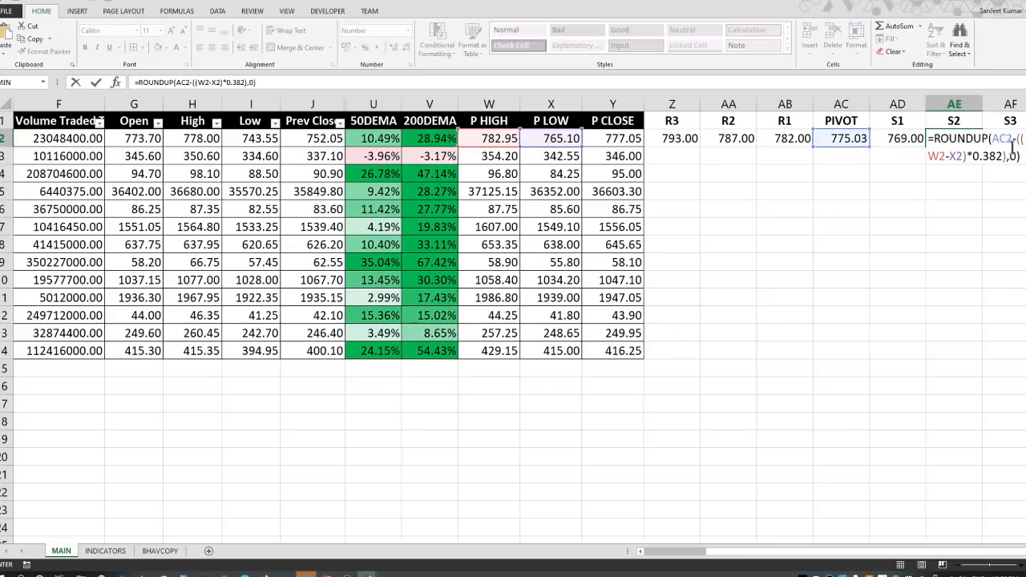
drag(1002, 155, 991, 154)
text(61)
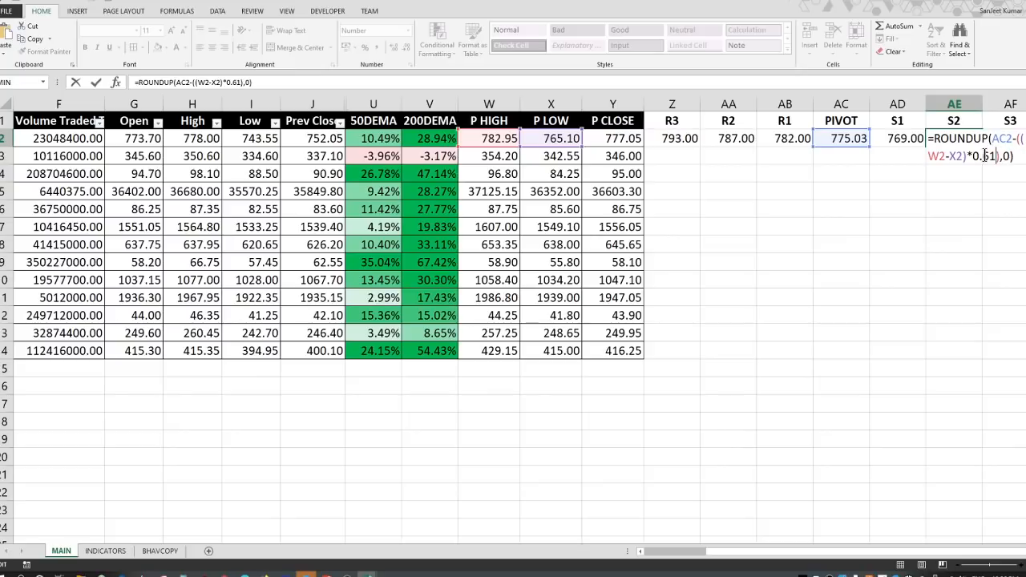
key(Return)
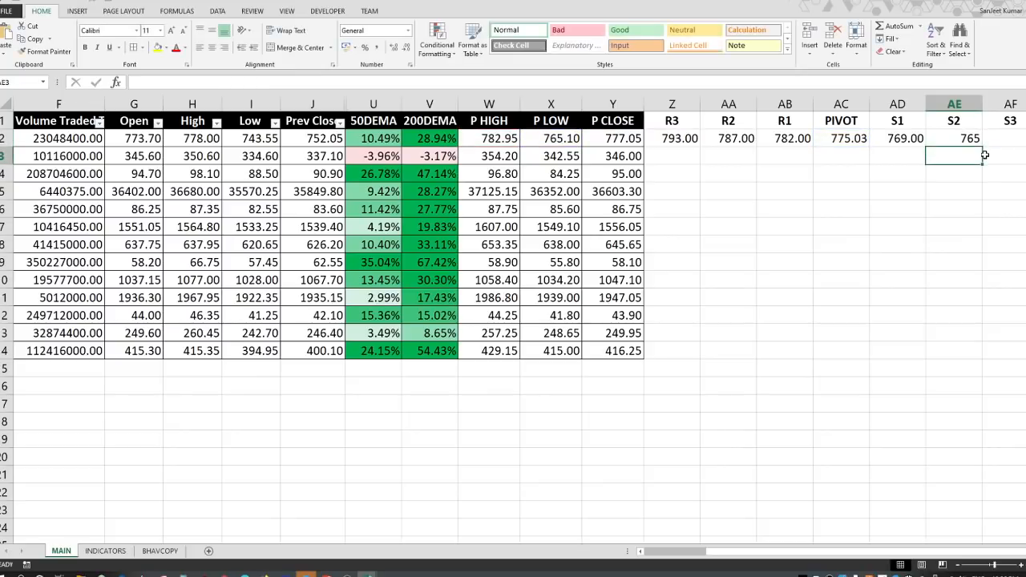
click(977, 138)
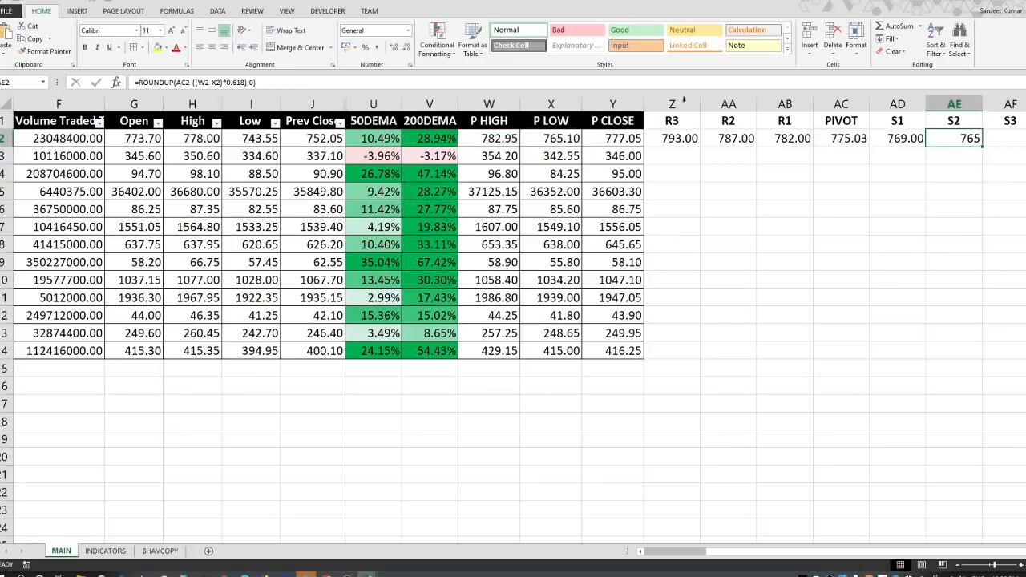
- Paste the S1 formula text into AF2 for S3 and adapt it to =ROUNDUP(AC2-((W2-X2)*1),0)
click(1006, 138)
double_click(1007, 139)
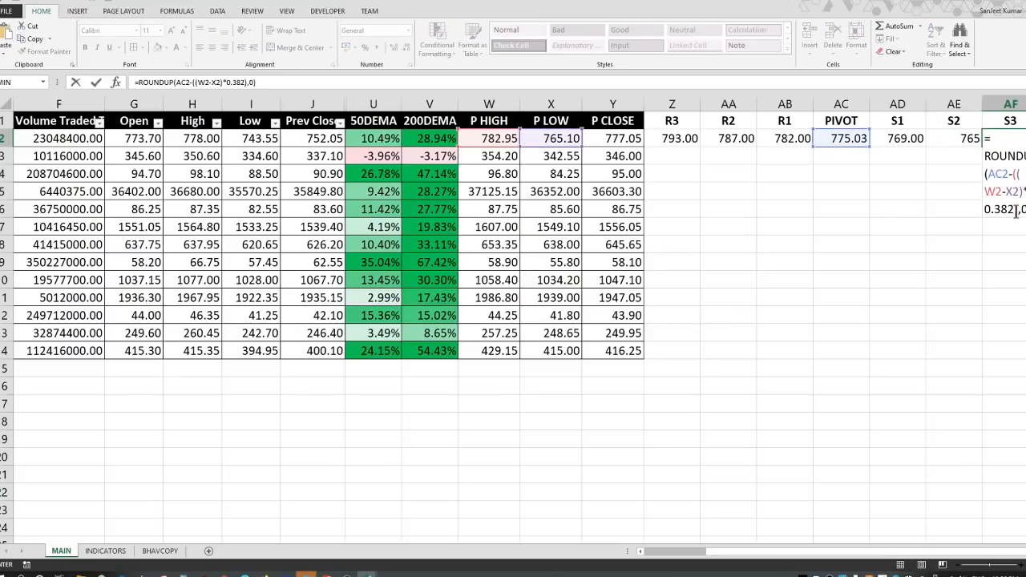
drag(1013, 209, 987, 209)
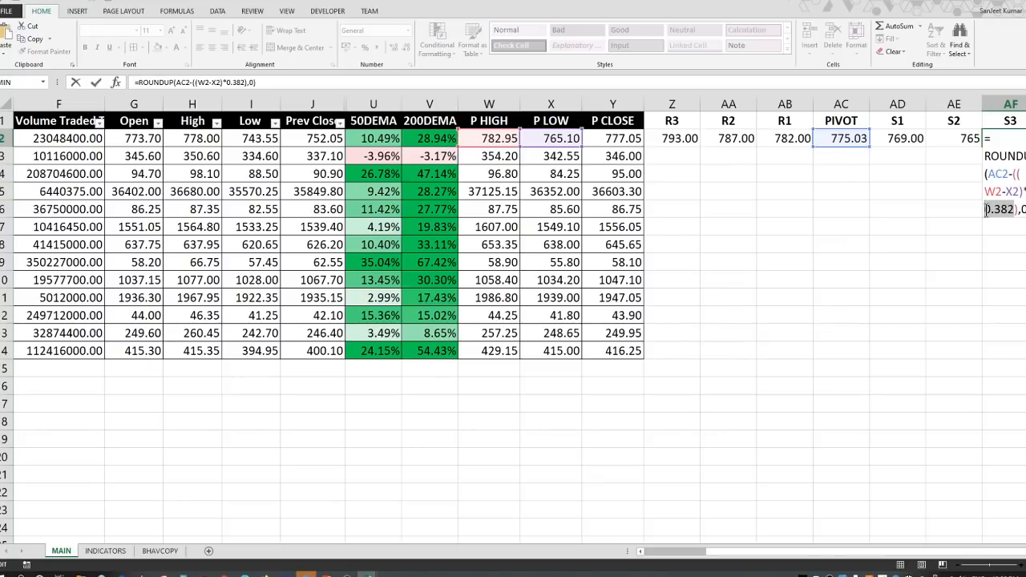
text(1)
key(ctrl+Return)
- Format the S2 and S3 values in AE2:AF2 with two decimal places
key(shift+Left)
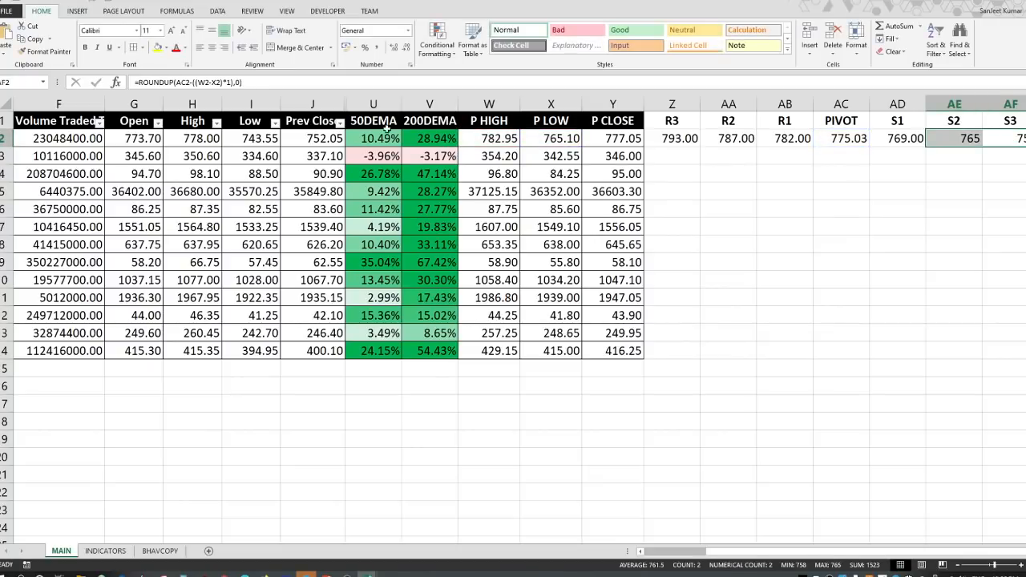
click(392, 46)
click(408, 46)
click(409, 47)
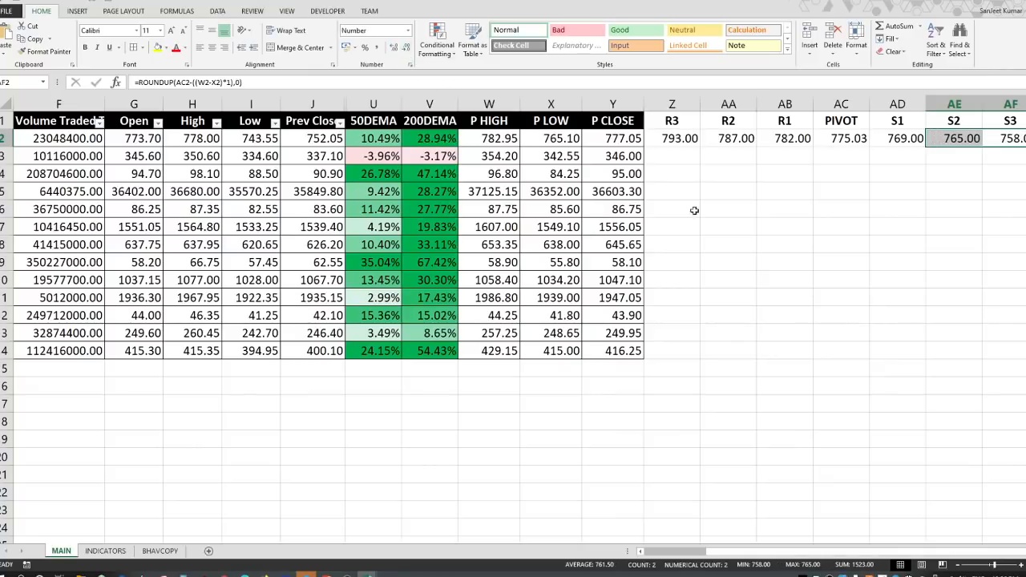
- Autofit columns Z to AF and fill the formulas of Z2:AF2 down to row 14
click(779, 179)
drag(672, 104, 1011, 104)
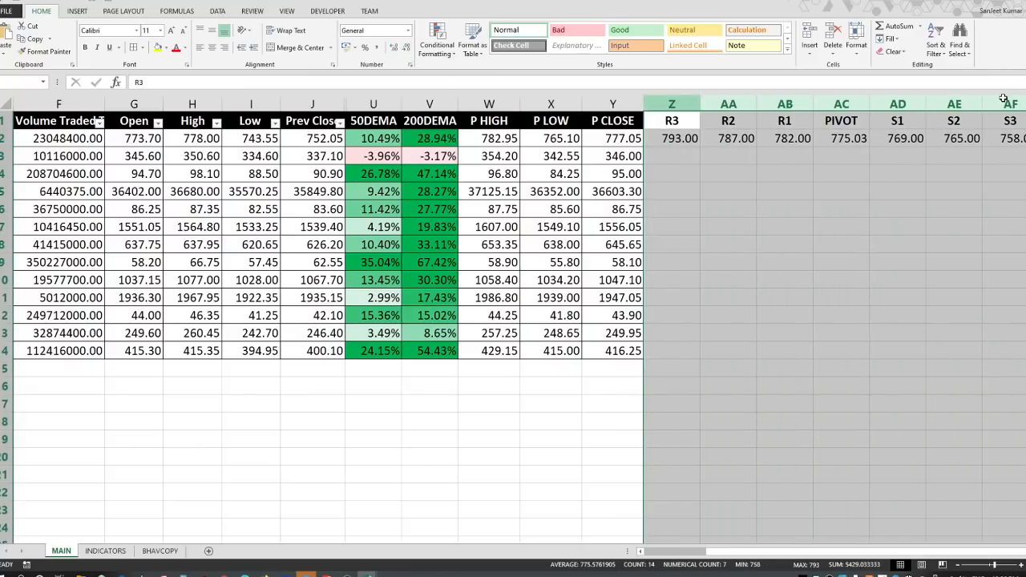
double_click(702, 104)
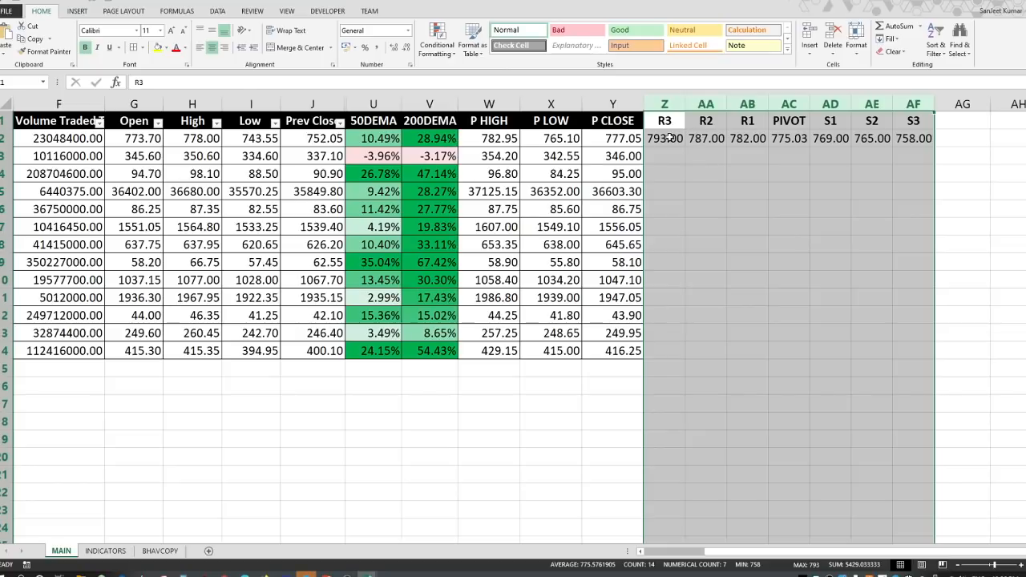
drag(670, 138, 942, 361)
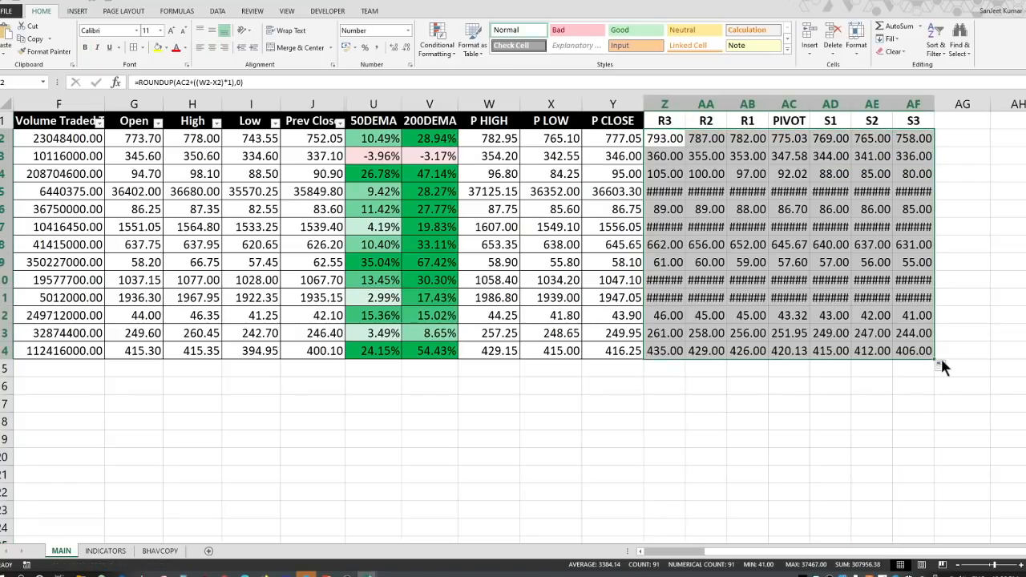
- Autofit the widths of columns Z to AF again to suit the filled-down values
double_click(686, 99)
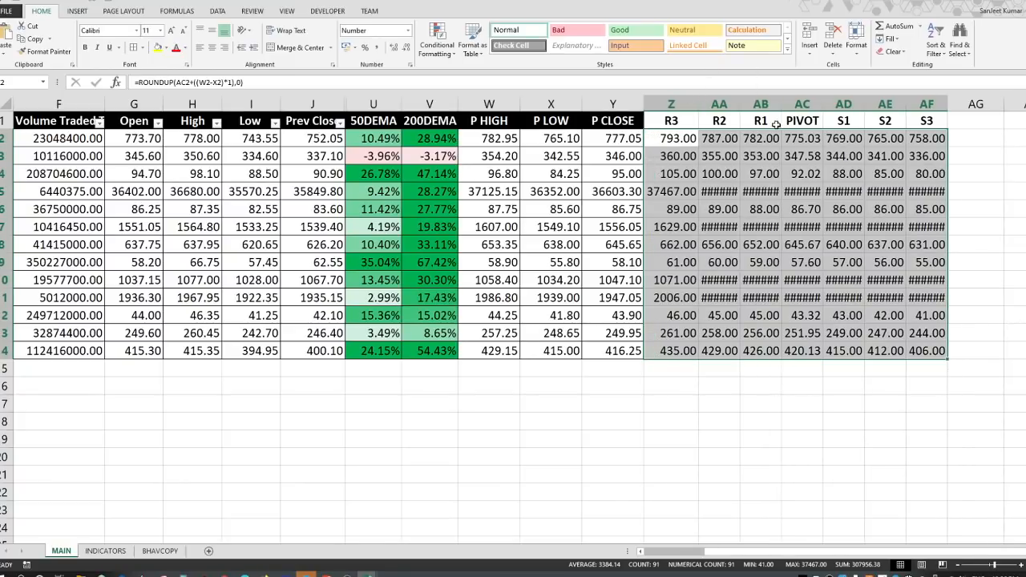
drag(673, 104, 927, 104)
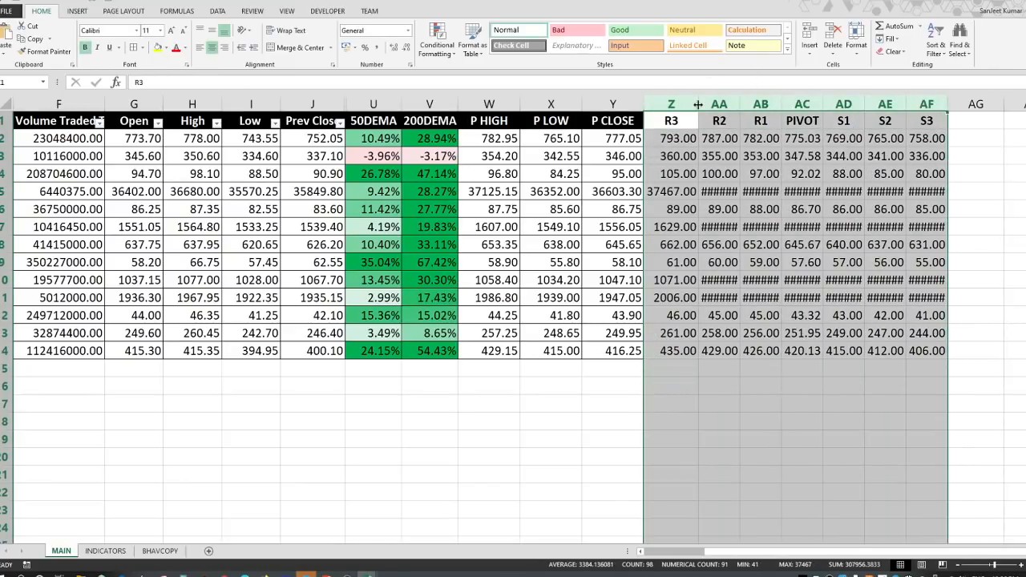
double_click(698, 104)
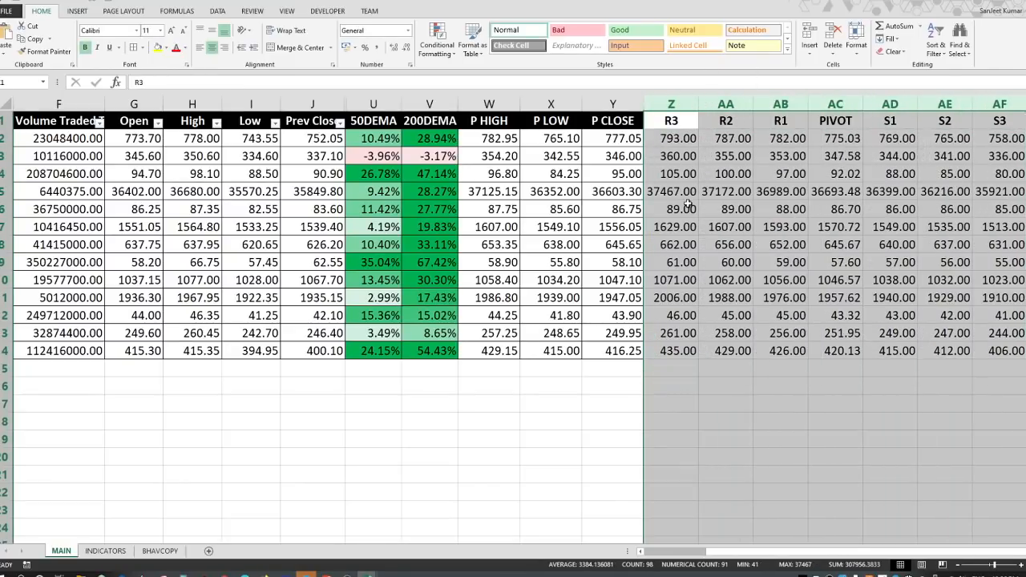
- Hide the P CLOSE column Y
click(525, 403)
drag(499, 102, 618, 104)
right_click(621, 104)
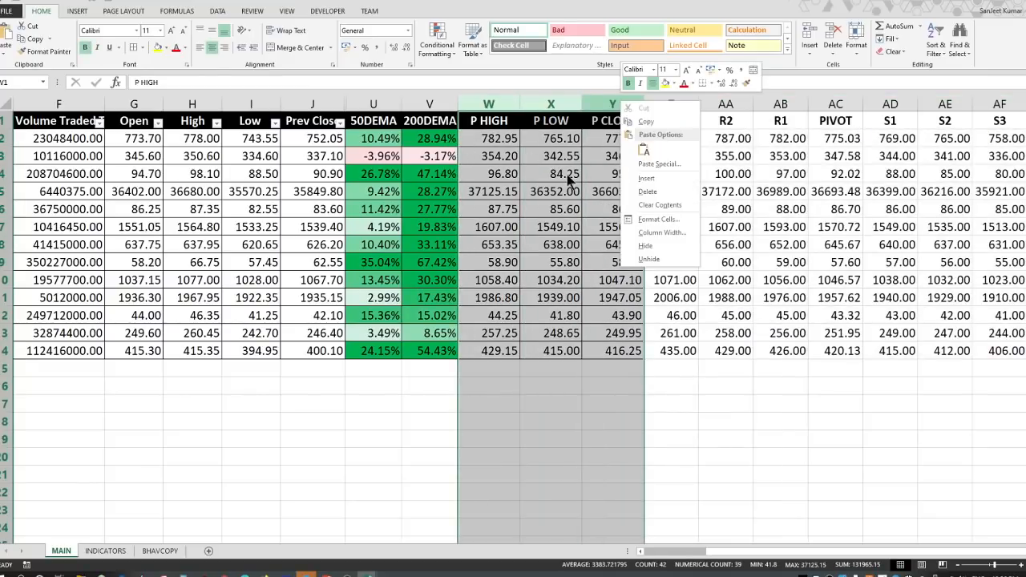
key(Escape)
click(615, 102)
right_click(615, 103)
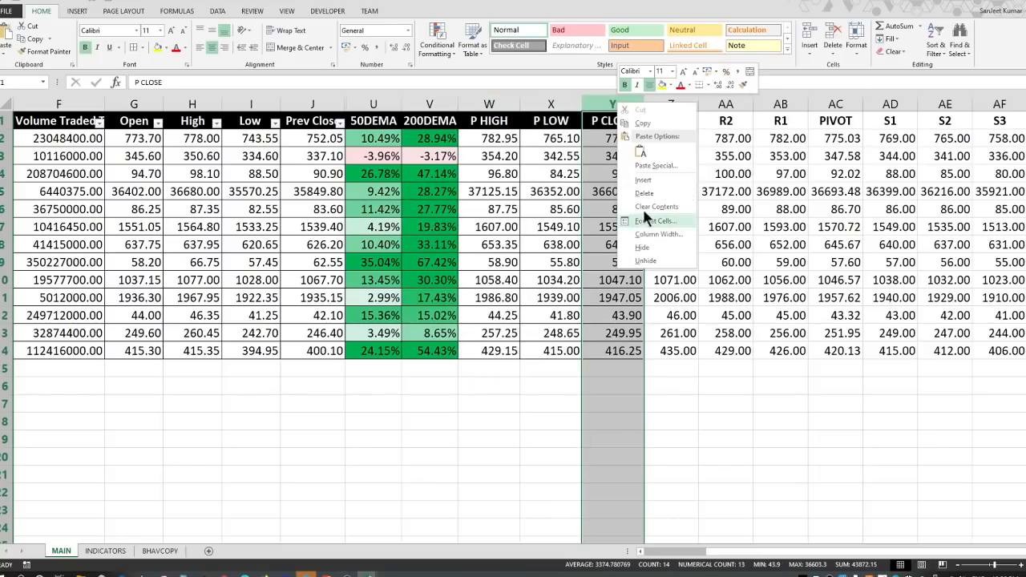
click(644, 248)
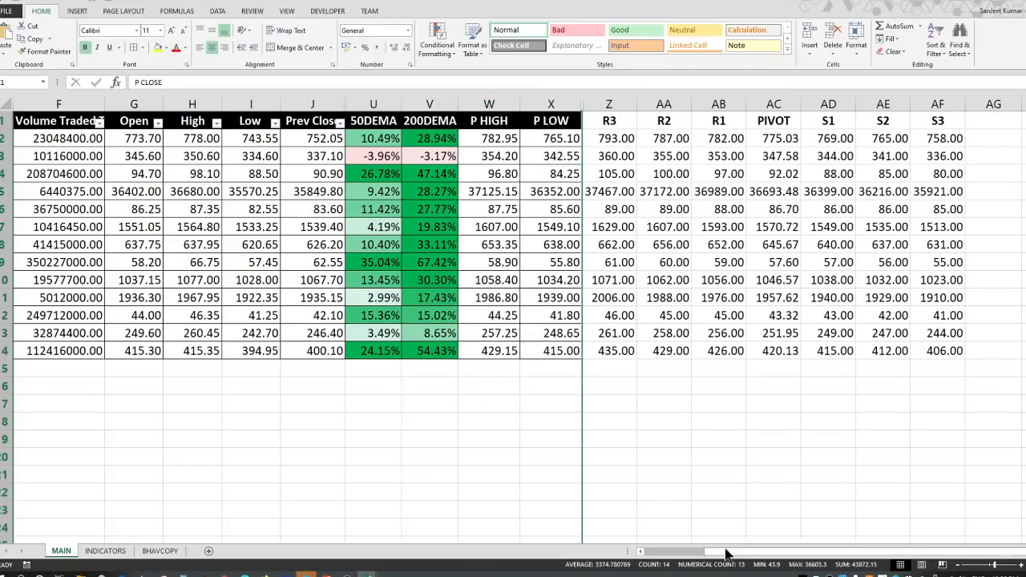
- Hide the Prev Close column J and the Volume Traded Today column F
drag(674, 552, 656, 558)
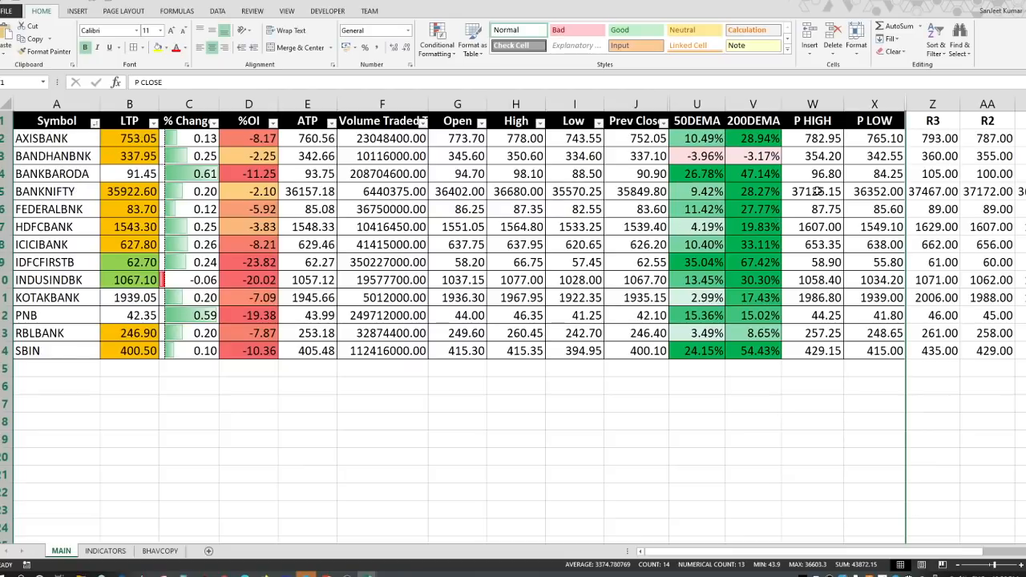
click(816, 192)
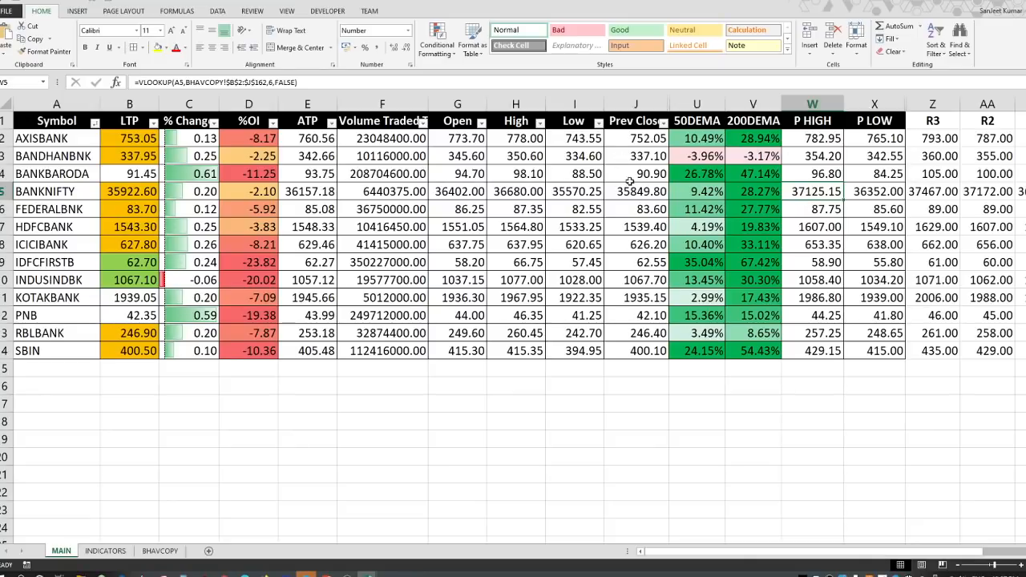
click(634, 104)
right_click(633, 103)
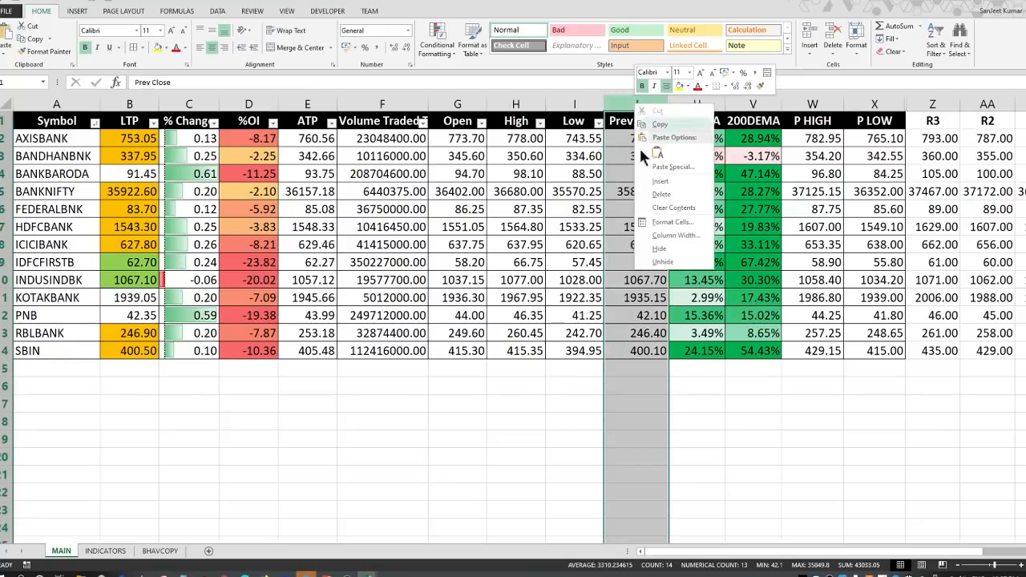
click(664, 247)
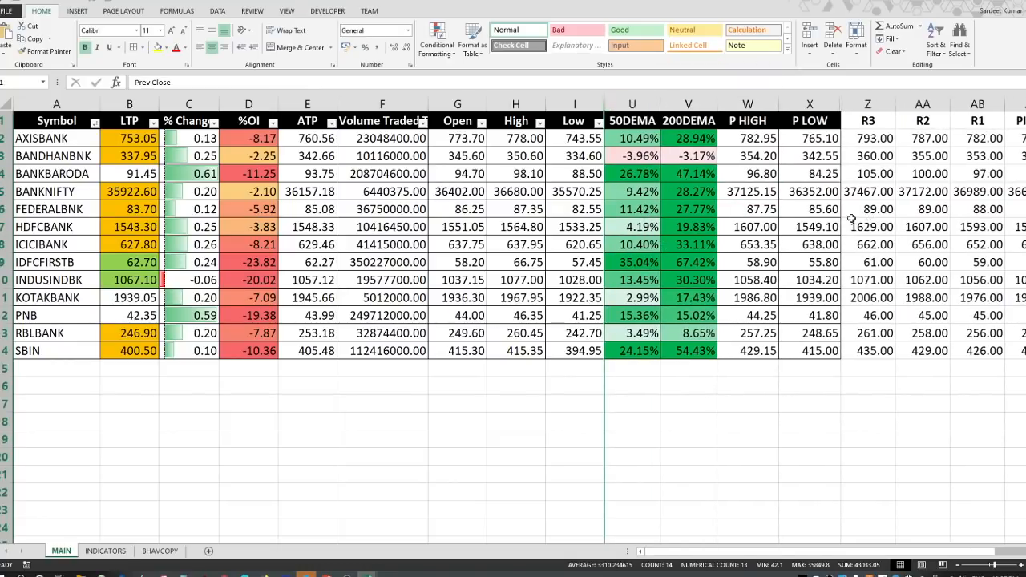
click(388, 105)
right_click(387, 105)
click(417, 252)
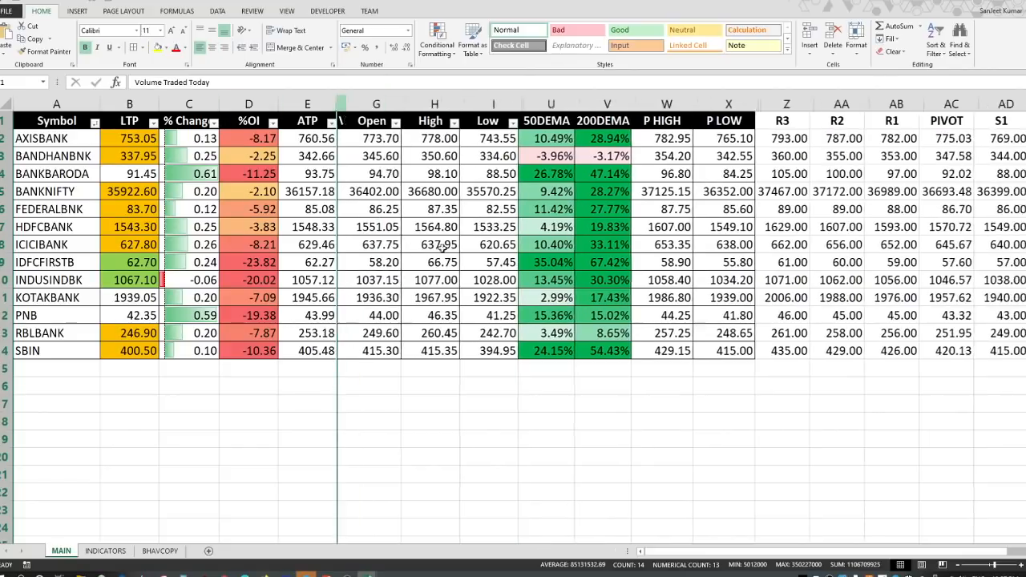
- Apply all borders to the range W1:AF14, covering the previous high and low and all pivot levels
click(959, 567)
click(961, 566)
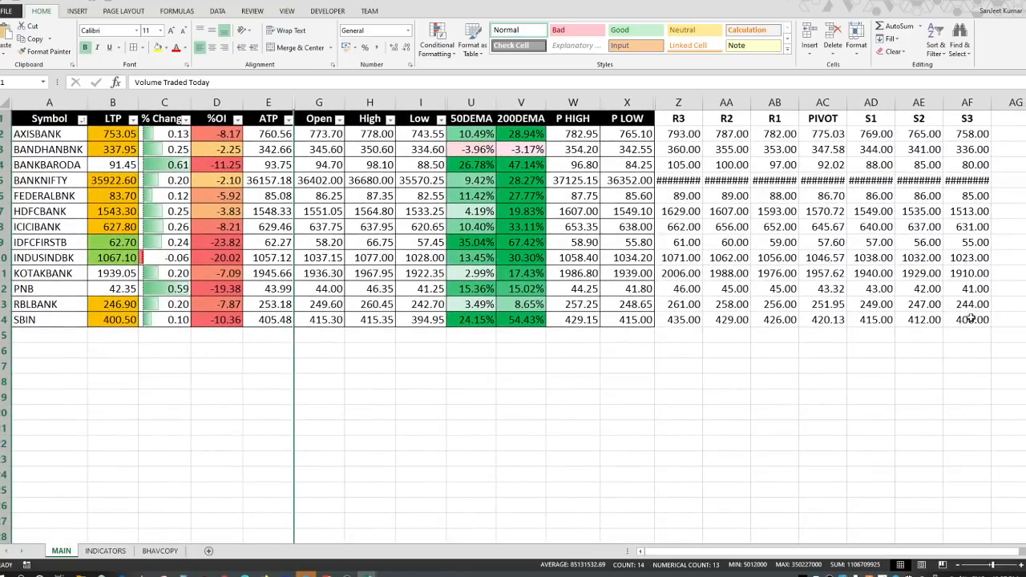
drag(972, 318, 565, 101)
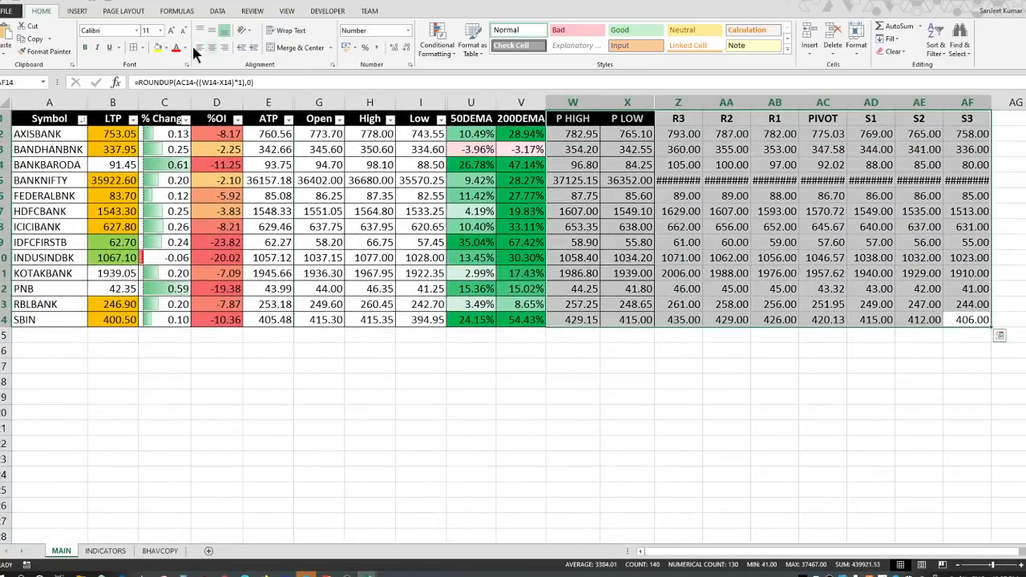
click(134, 48)
click(463, 353)
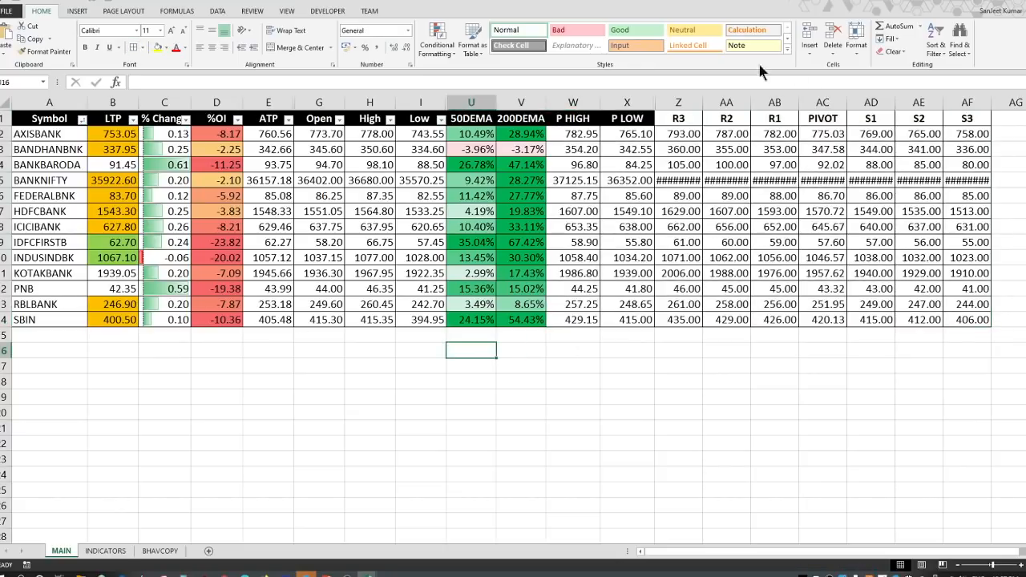
- Autofit the widths of columns Z to AF so the BANKNIFTY levels fit
drag(678, 103, 967, 103)
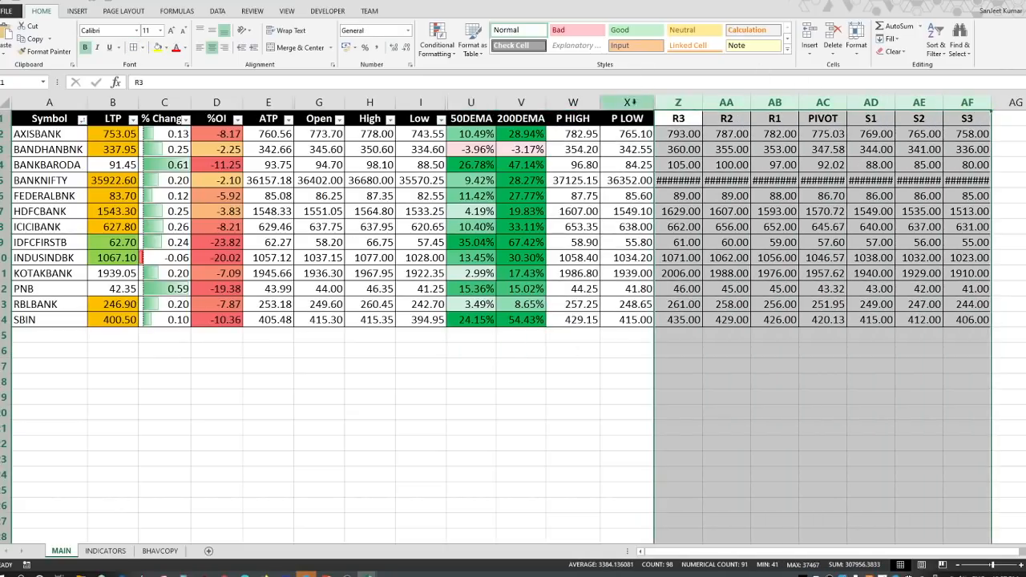
double_click(702, 103)
click(770, 240)
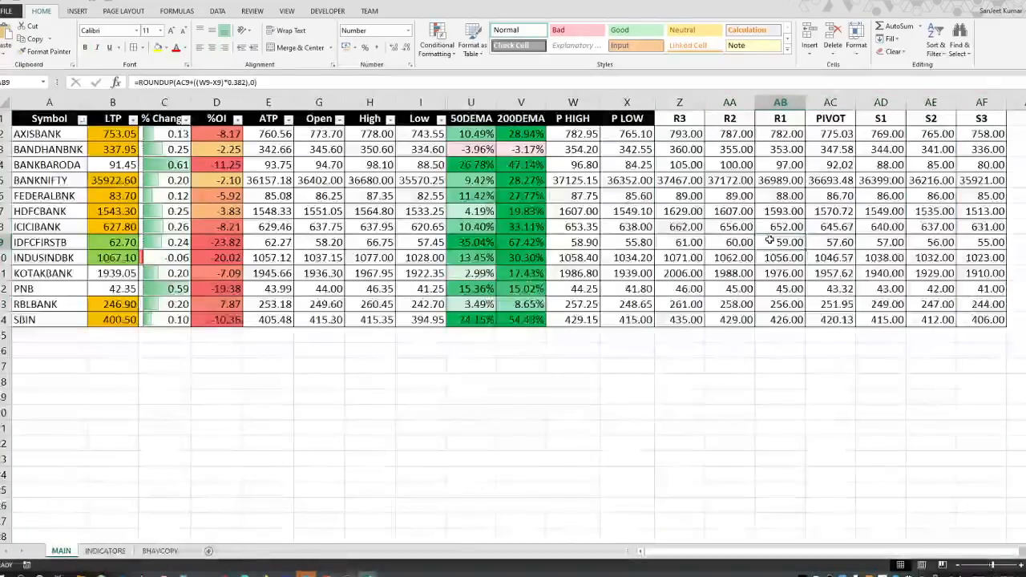
- Give the R3 to S3 headers in Z1:AF1 a black fill and white font
drag(693, 120, 981, 119)
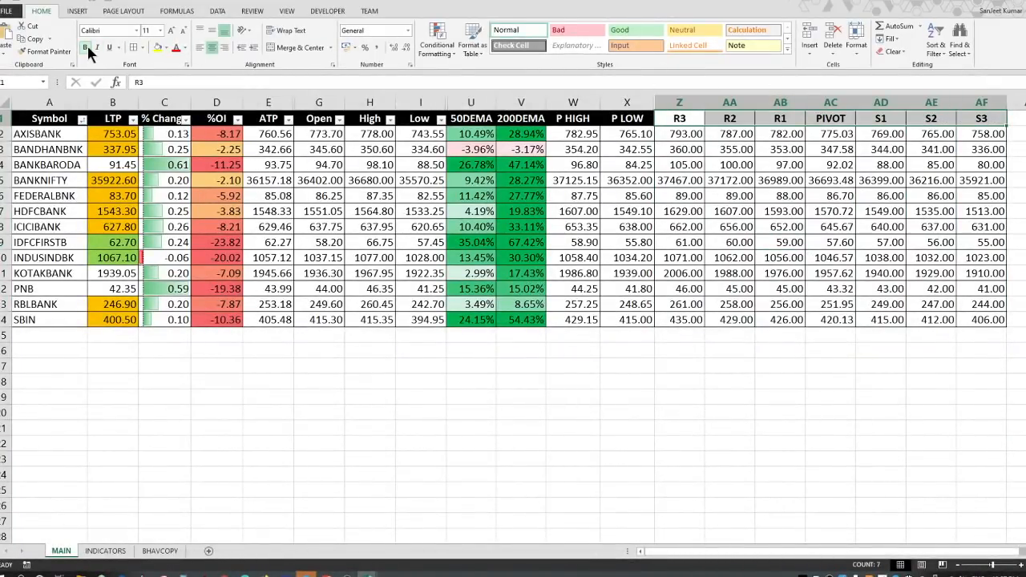
click(166, 48)
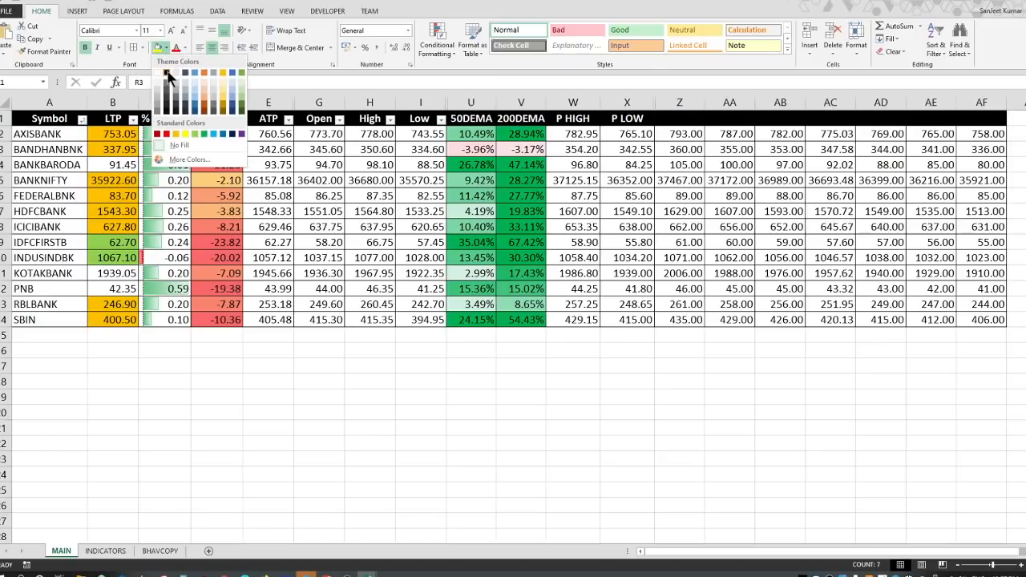
click(166, 73)
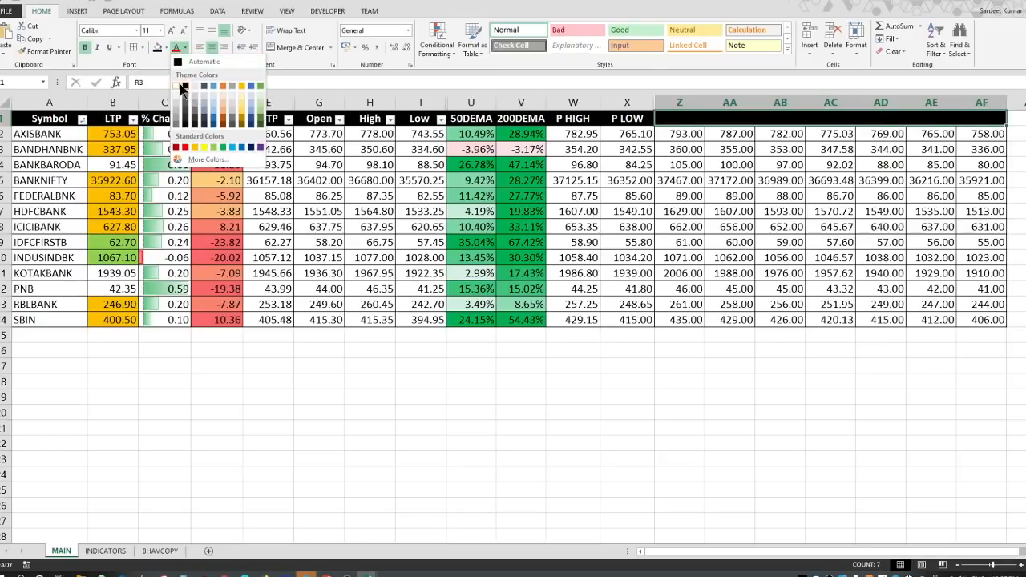
click(177, 64)
click(838, 150)
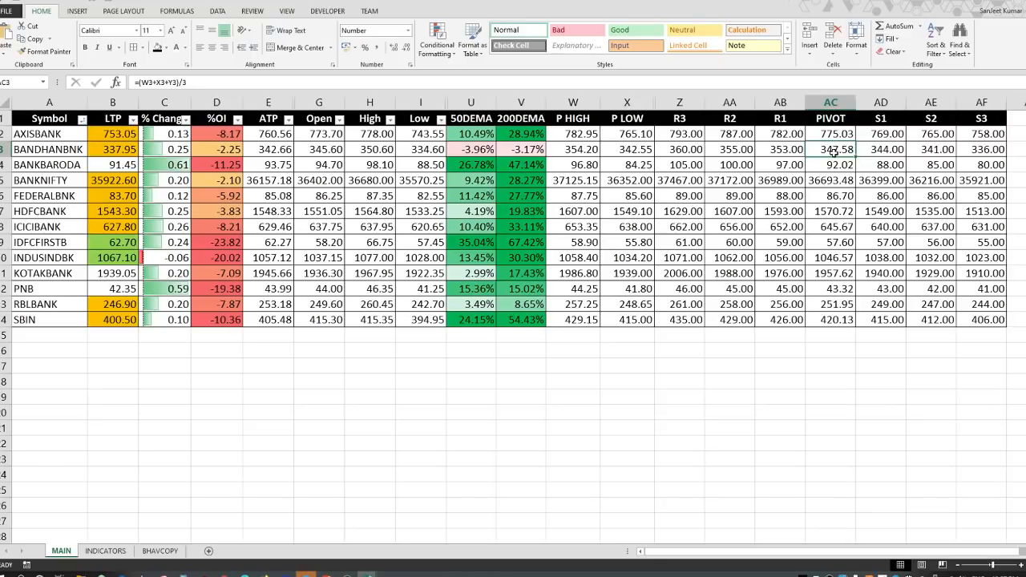
drag(678, 136, 834, 151)
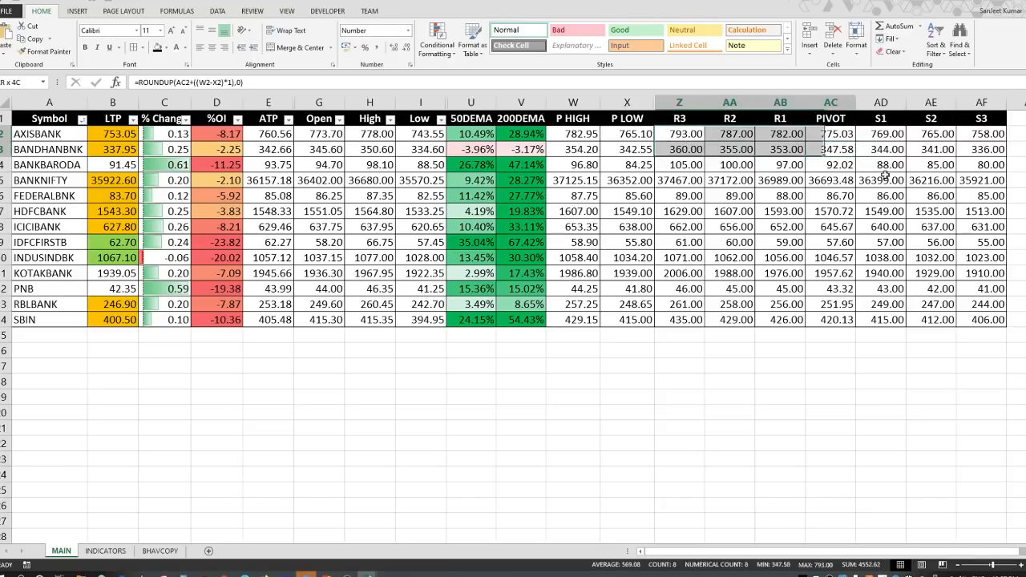
drag(885, 175, 983, 319)
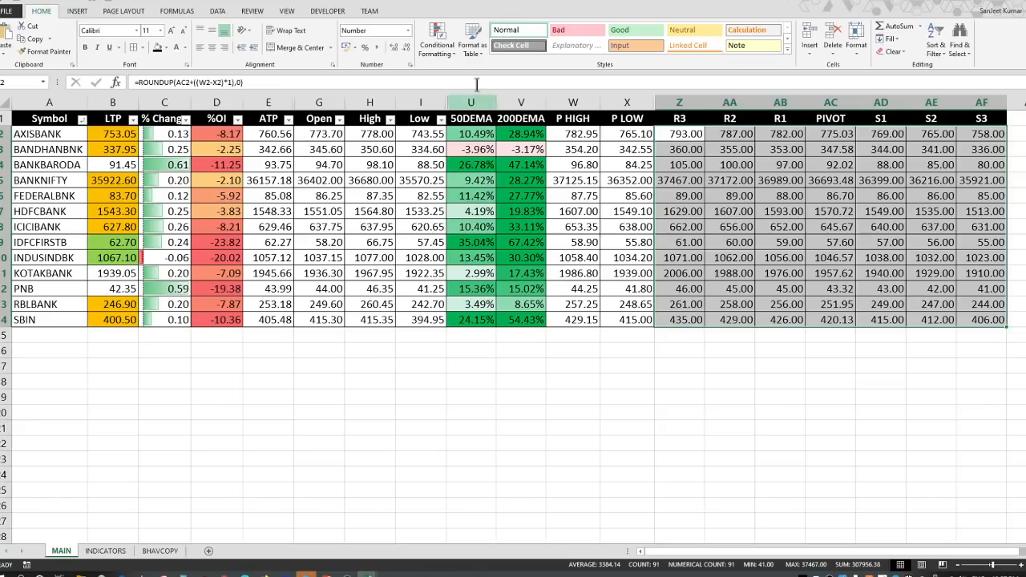
click(439, 56)
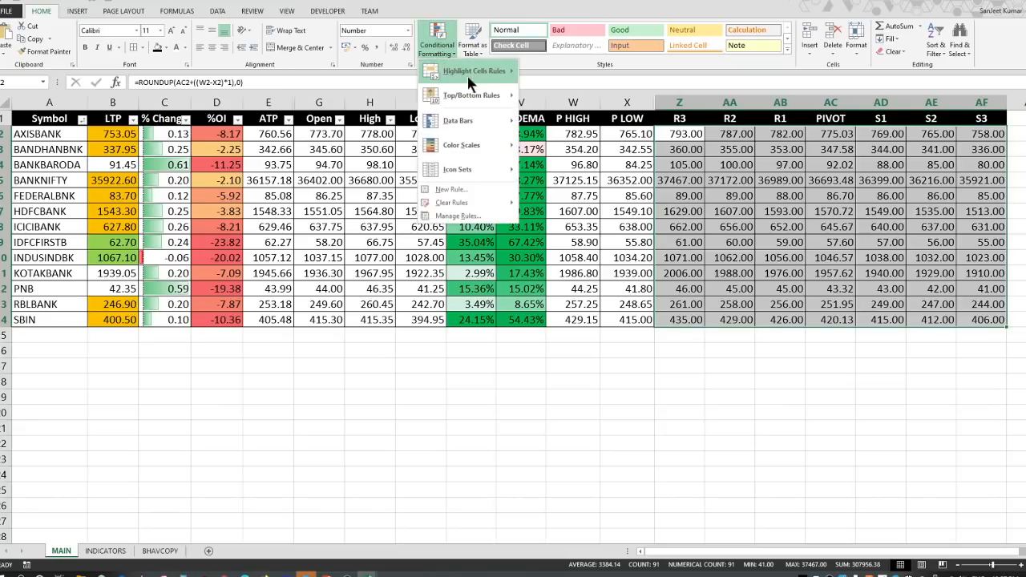
click(462, 191)
drag(394, 108, 551, 260)
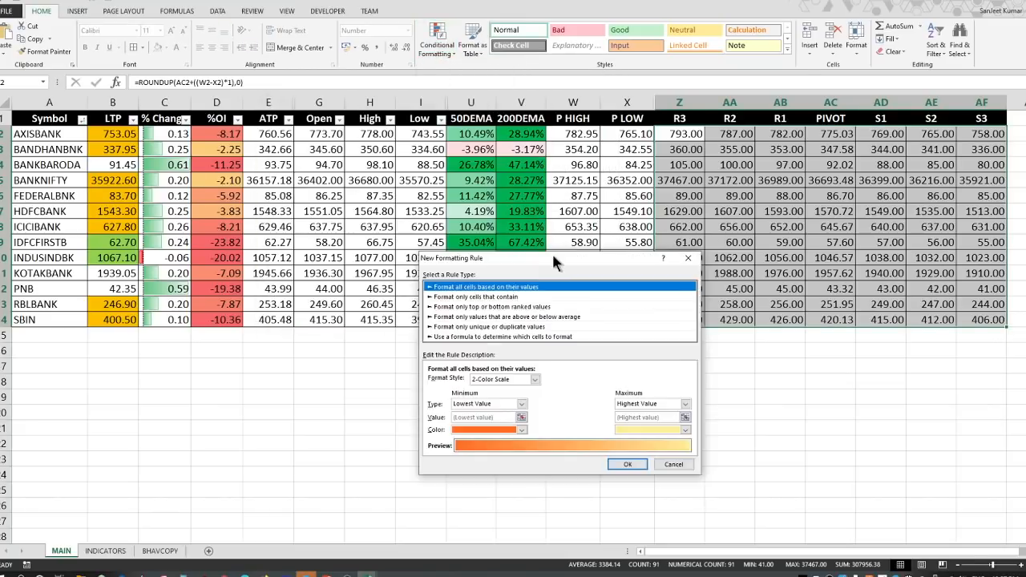
click(504, 337)
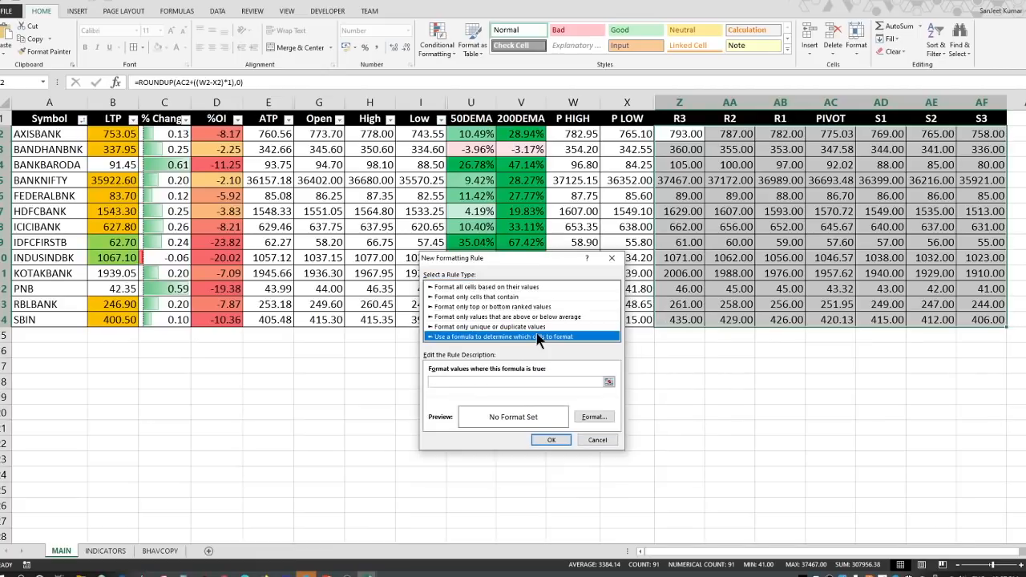
click(478, 385)
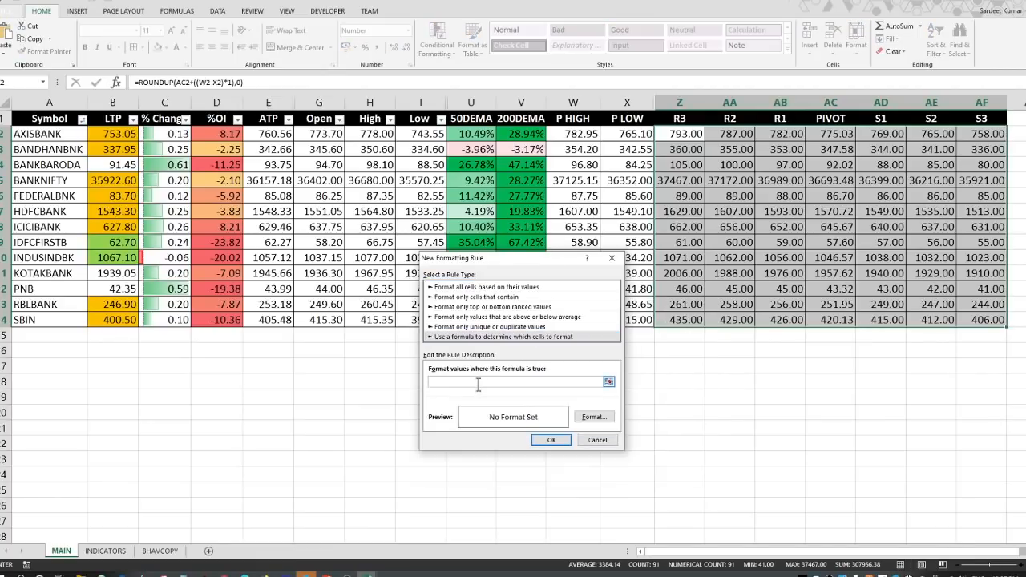
click(599, 440)
click(711, 169)
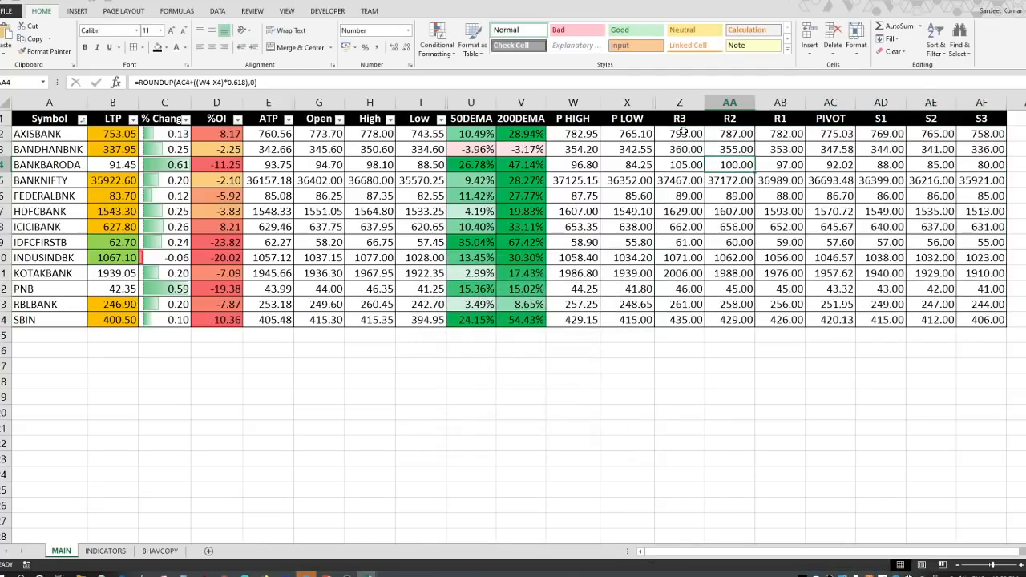
- Add a formula-based conditional formatting rule =B2<Z2 with a light green fill to the R3 values in Z2:Z14
drag(681, 132, 678, 321)
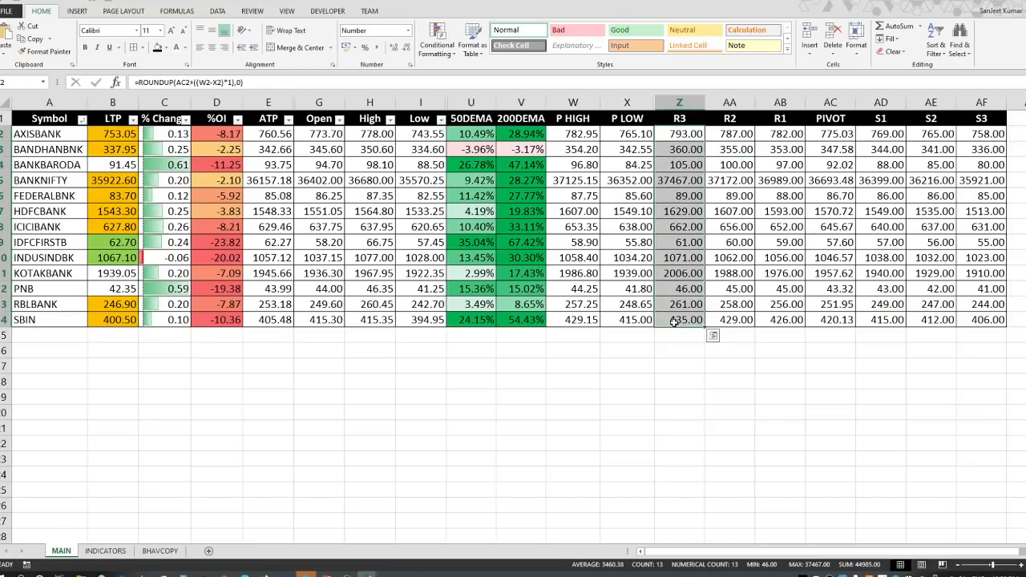
click(437, 44)
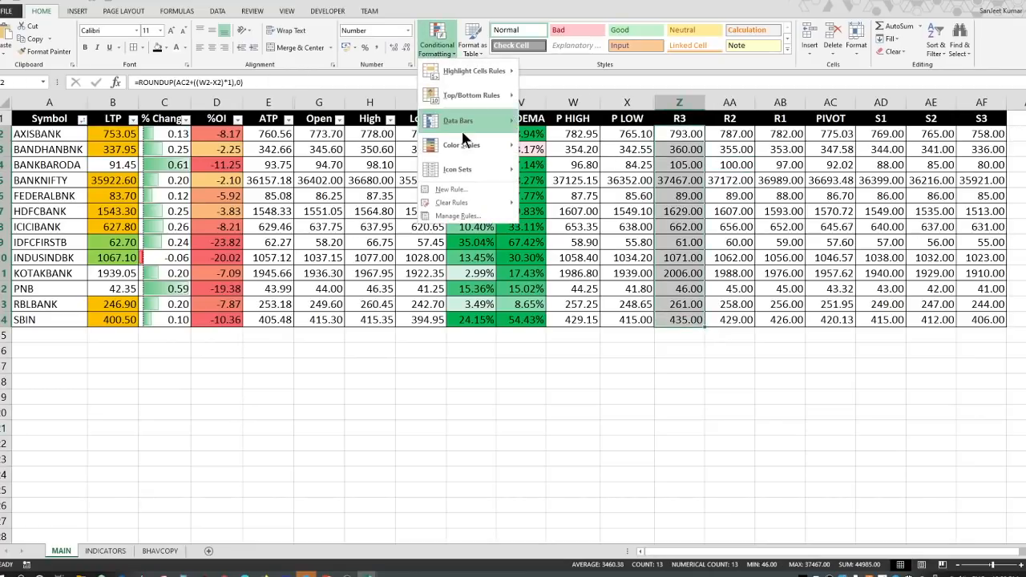
click(451, 190)
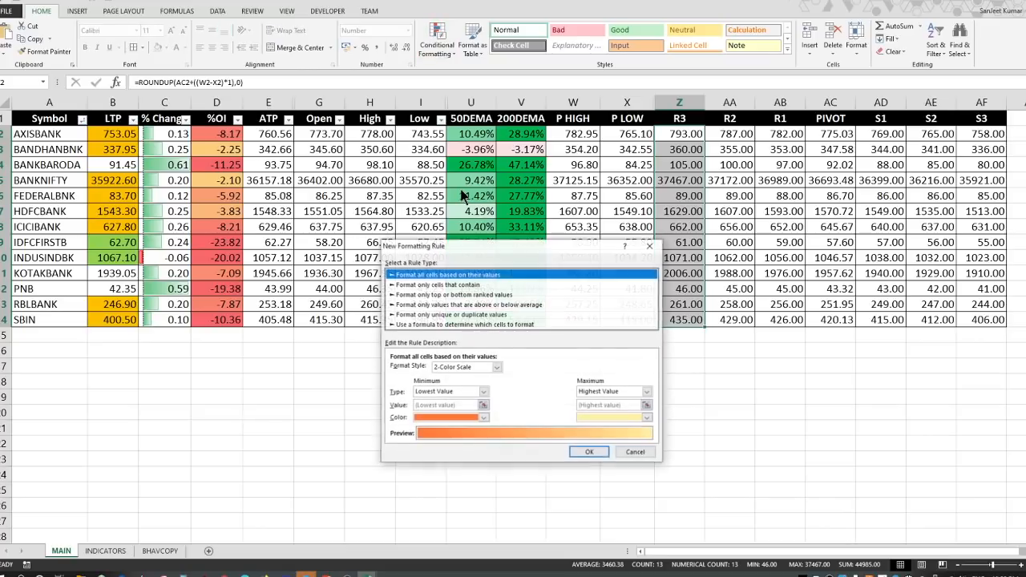
click(461, 325)
click(446, 369)
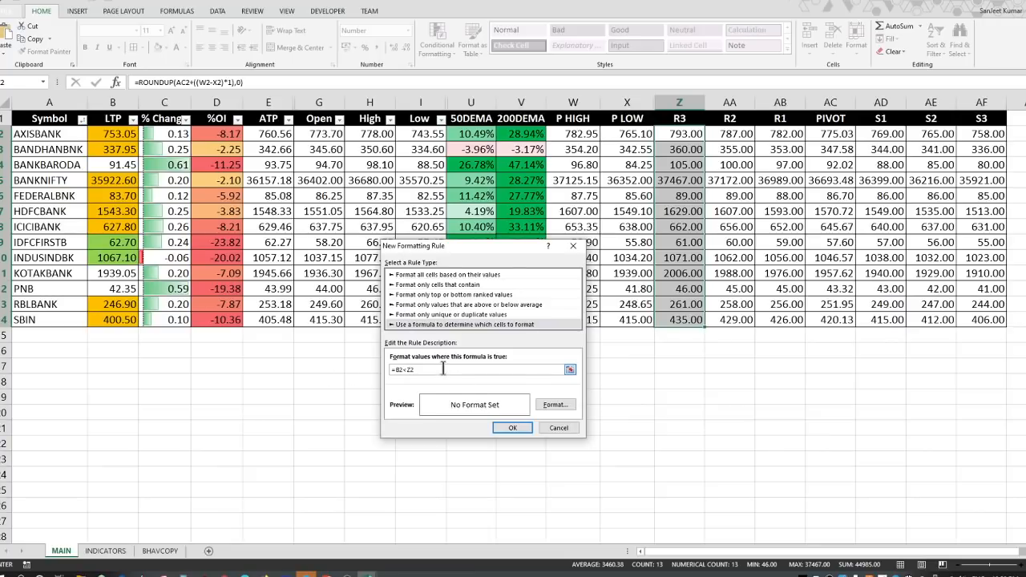
drag(432, 369, 372, 372)
click(553, 405)
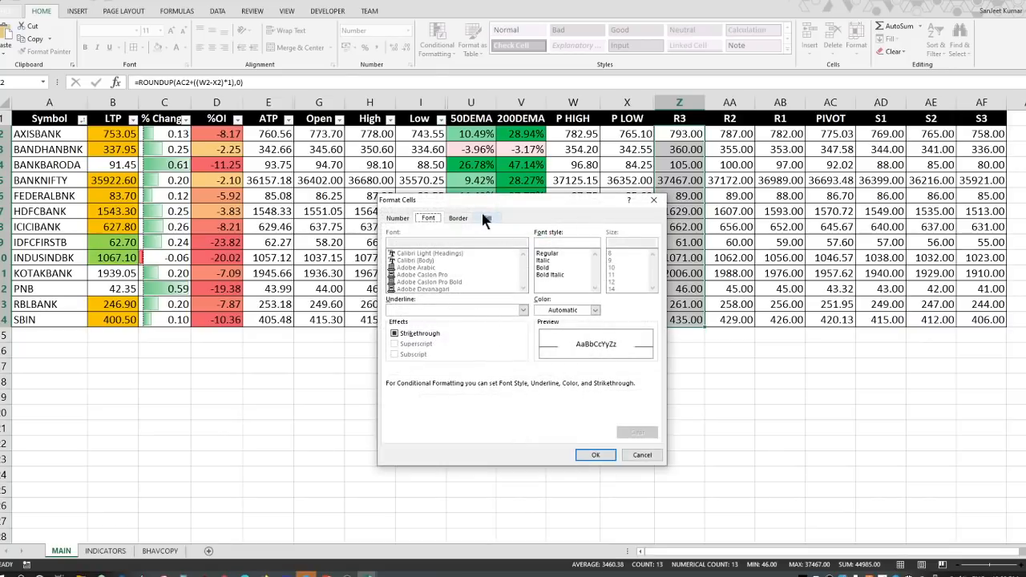
click(486, 218)
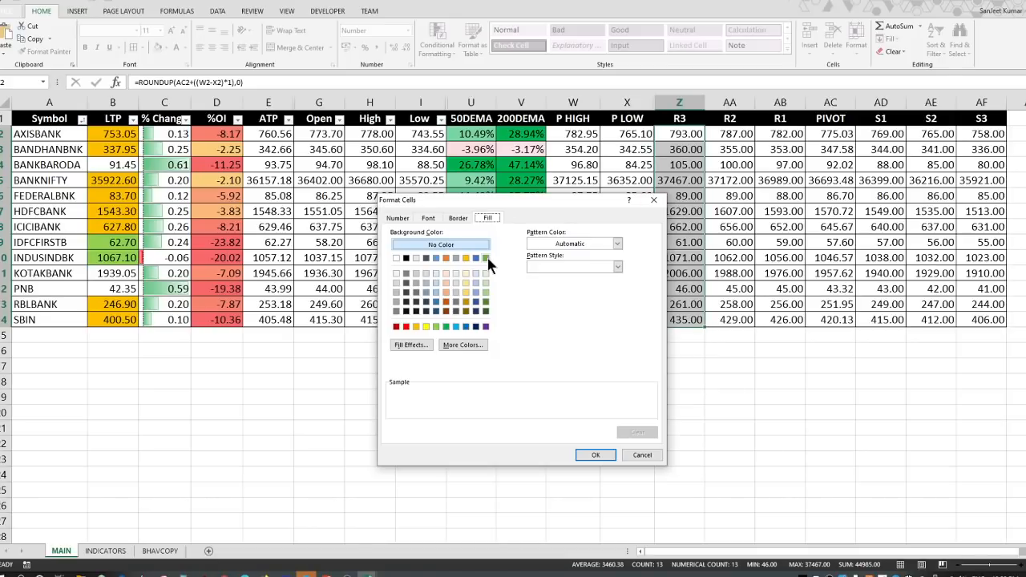
click(437, 327)
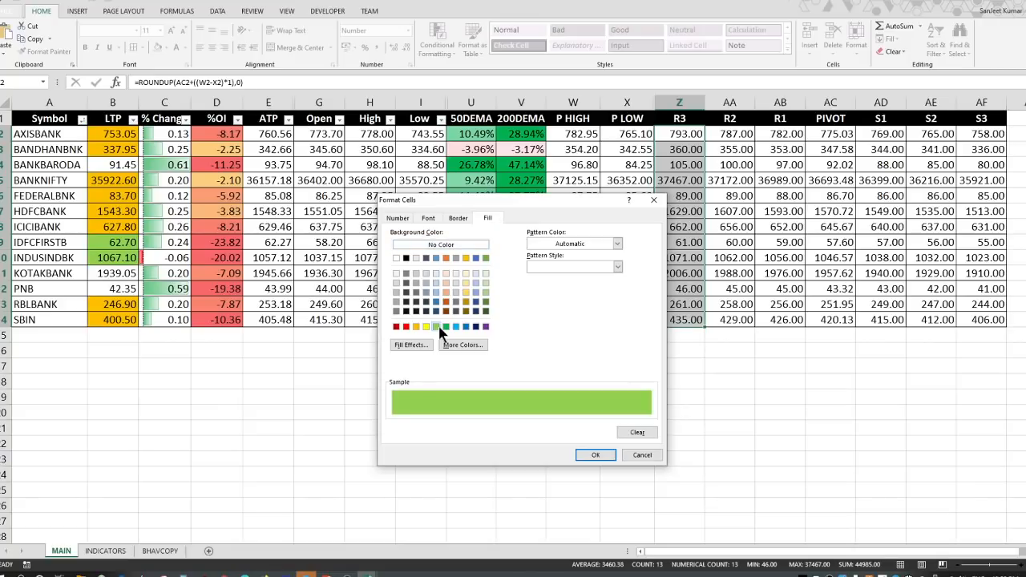
click(608, 451)
click(531, 427)
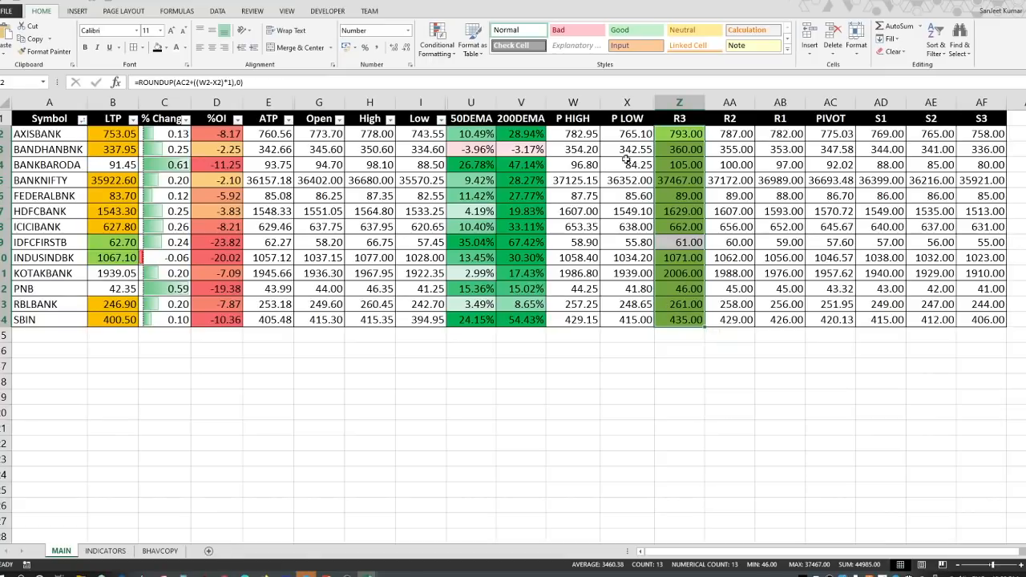
drag(750, 131, 738, 305)
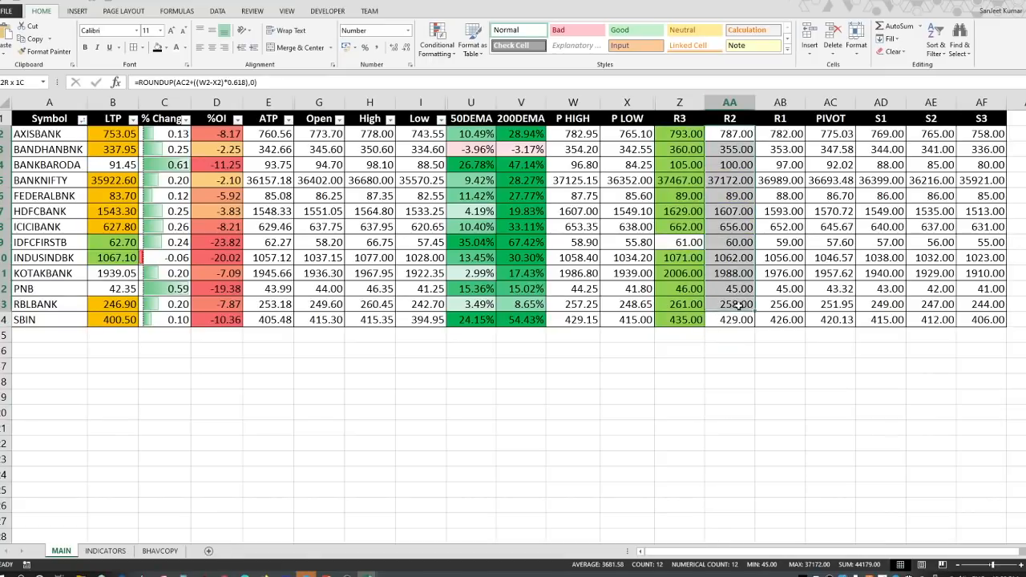
click(681, 242)
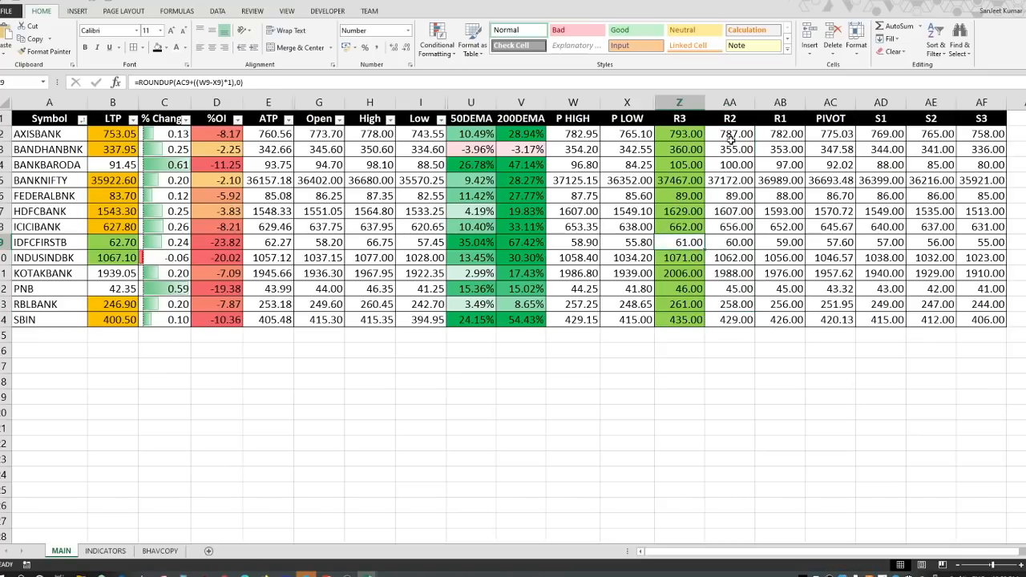
drag(729, 137, 734, 318)
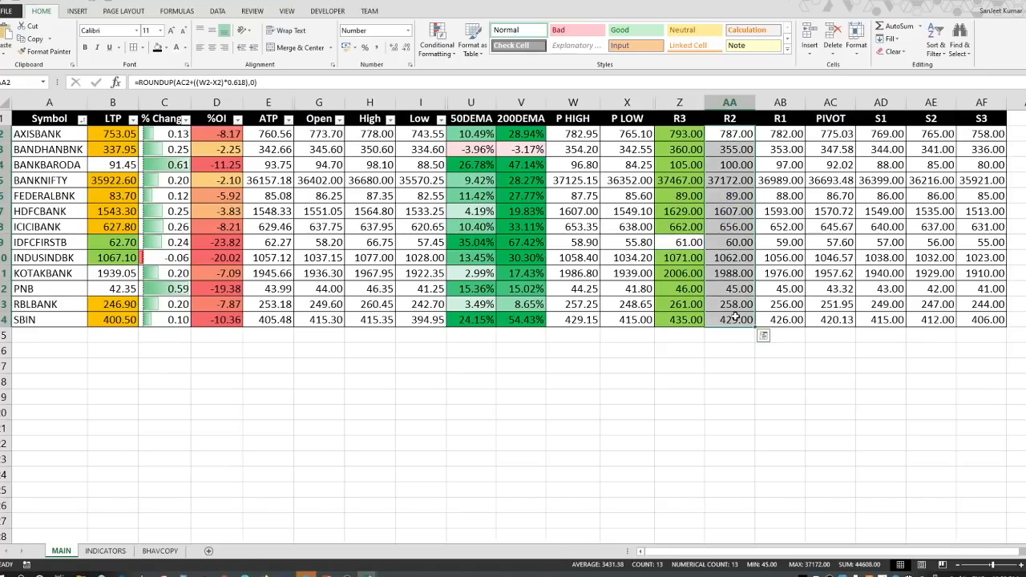
- Change the fill of the =B2<Z2 conditional formatting rule on the R3 values in Z2:Z14 to orange
drag(674, 136, 711, 332)
click(433, 48)
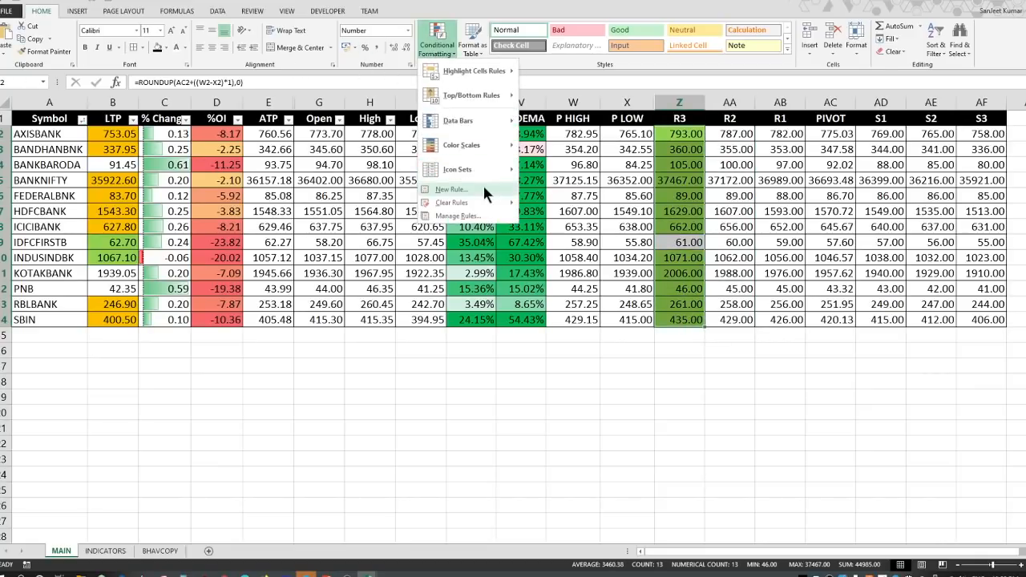
click(477, 216)
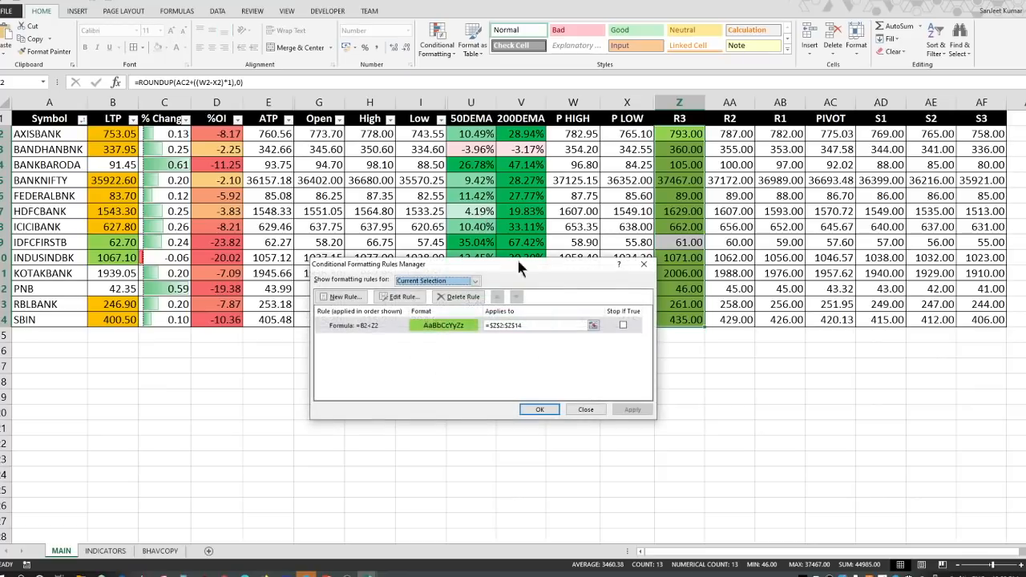
double_click(379, 325)
click(554, 405)
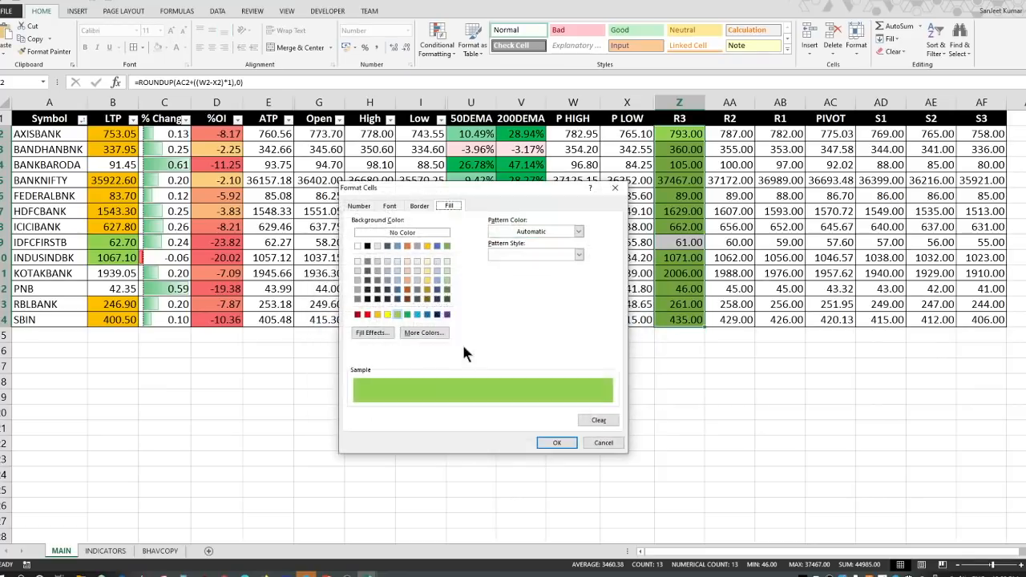
click(406, 246)
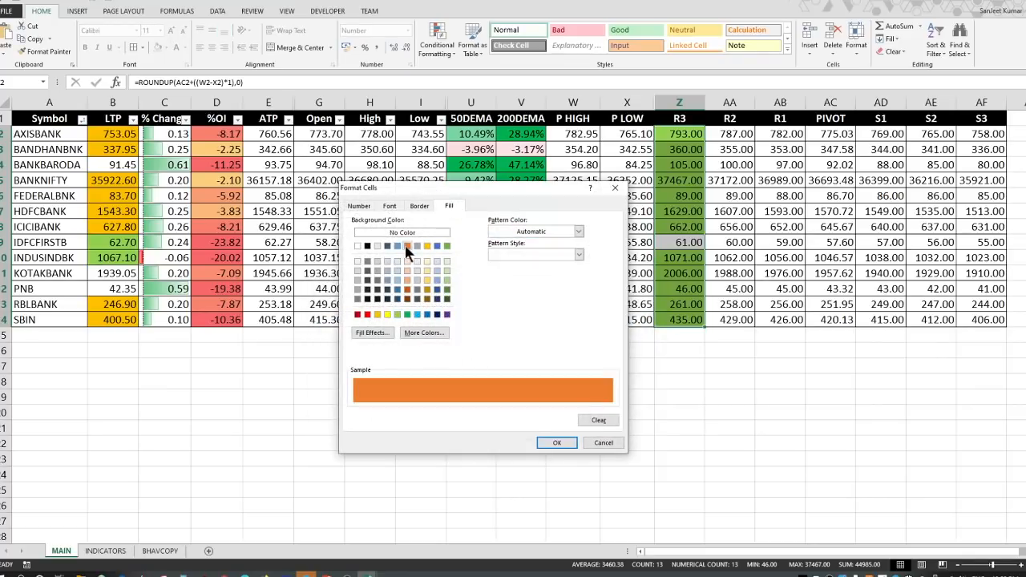
click(377, 314)
click(553, 443)
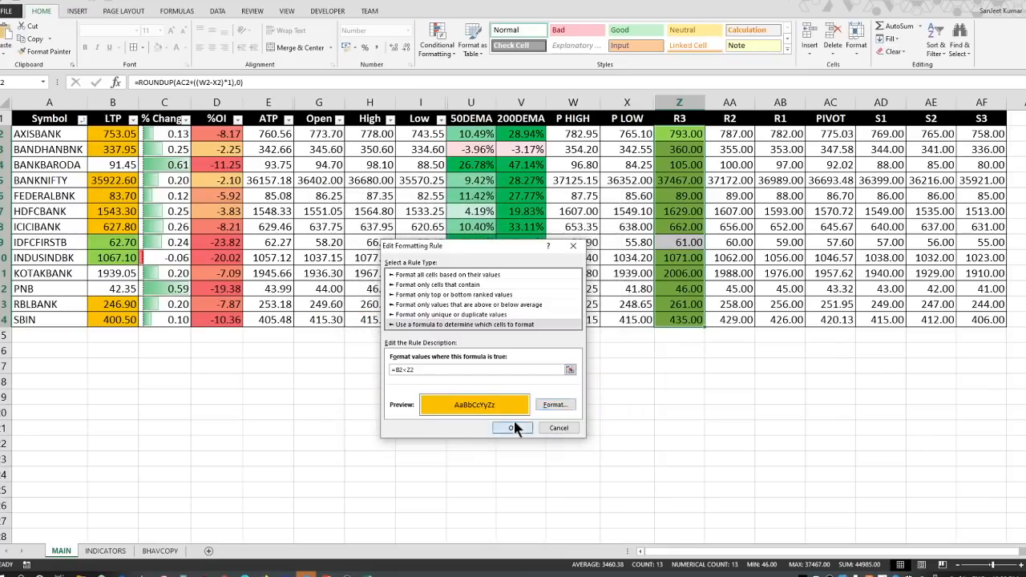
click(514, 420)
click(633, 409)
click(539, 409)
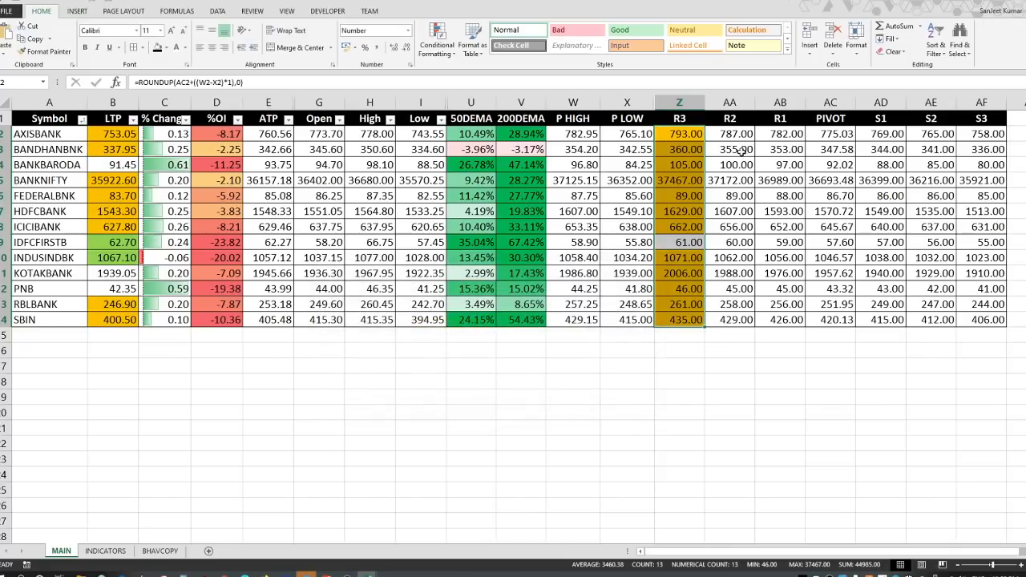
- Add a formula-based conditional formatting rule =B2<AA2 with an orange fill to the R2 values in AA2:AA14
key(Right)
key(ctrl+shift+Down)
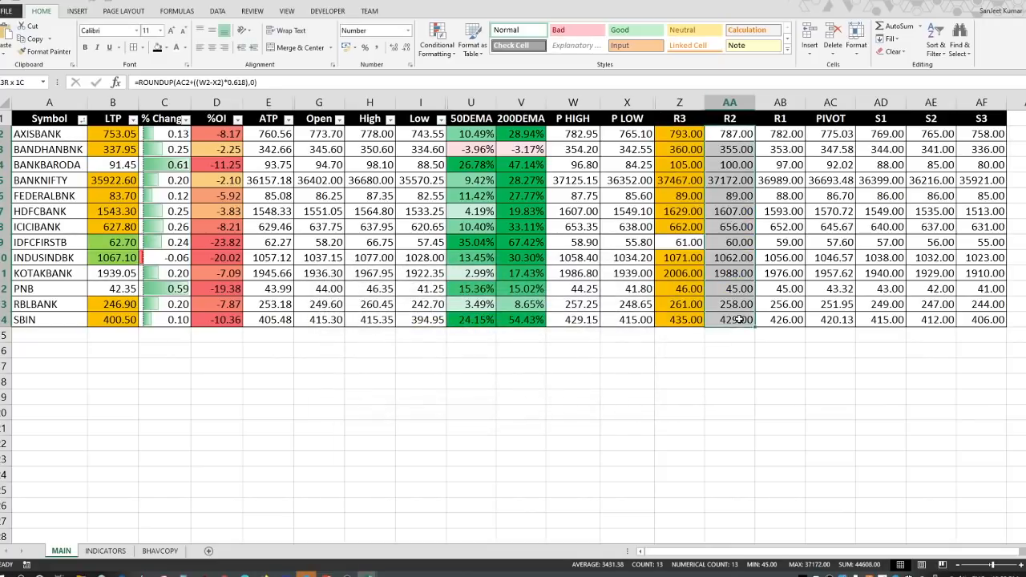
click(431, 56)
click(468, 219)
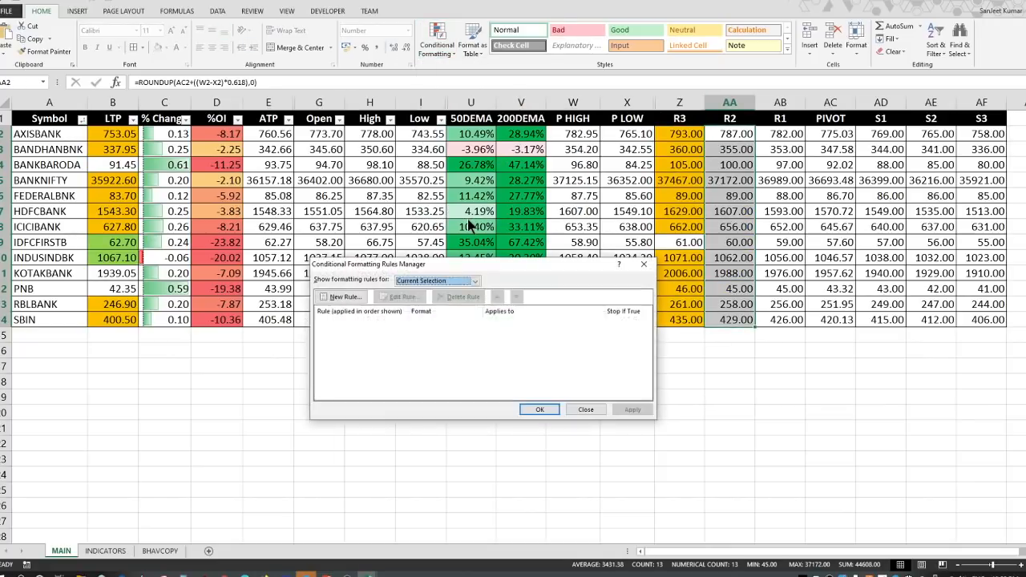
click(643, 264)
click(437, 45)
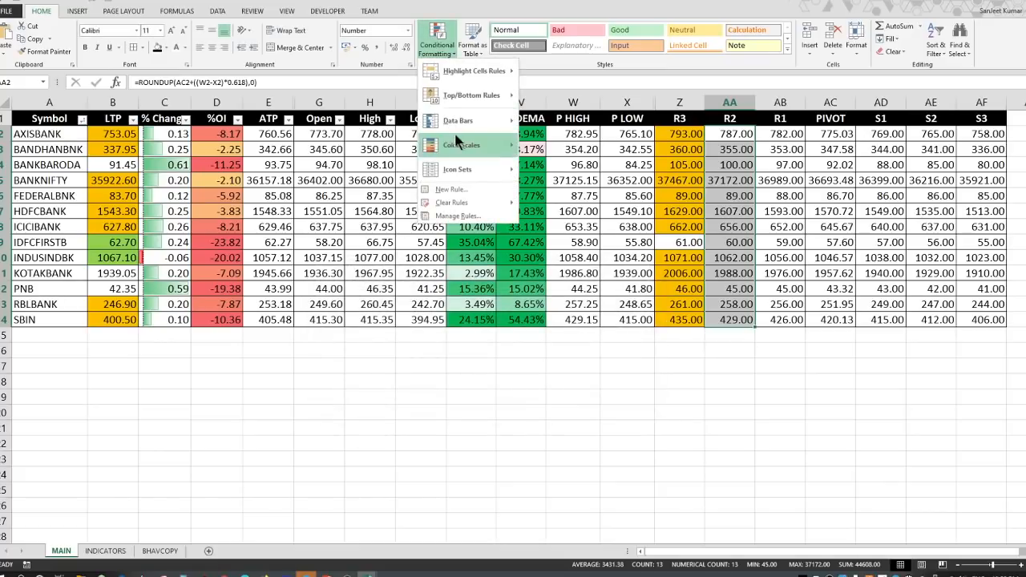
click(451, 189)
click(454, 312)
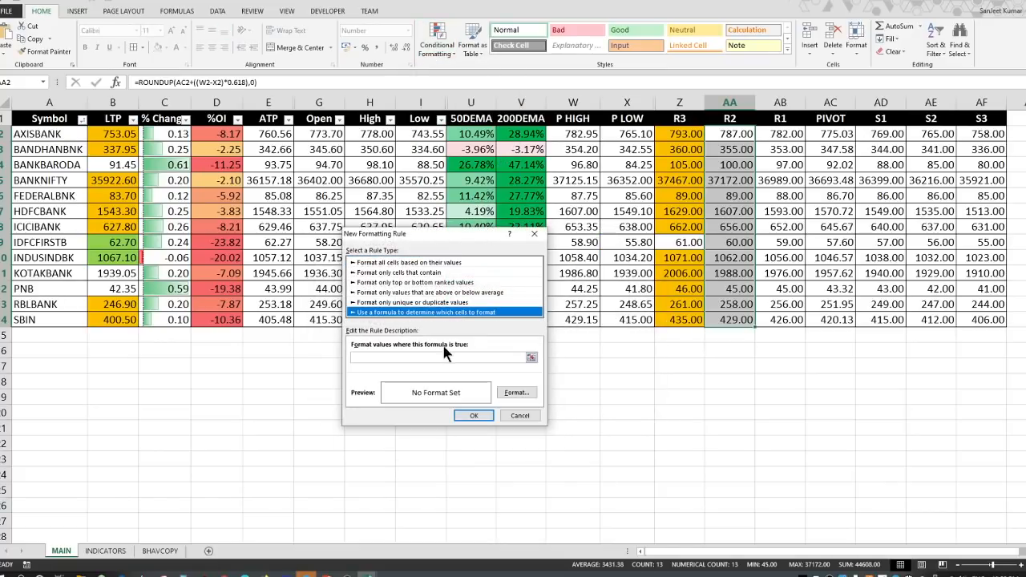
click(444, 356)
text(=B2<Z2)
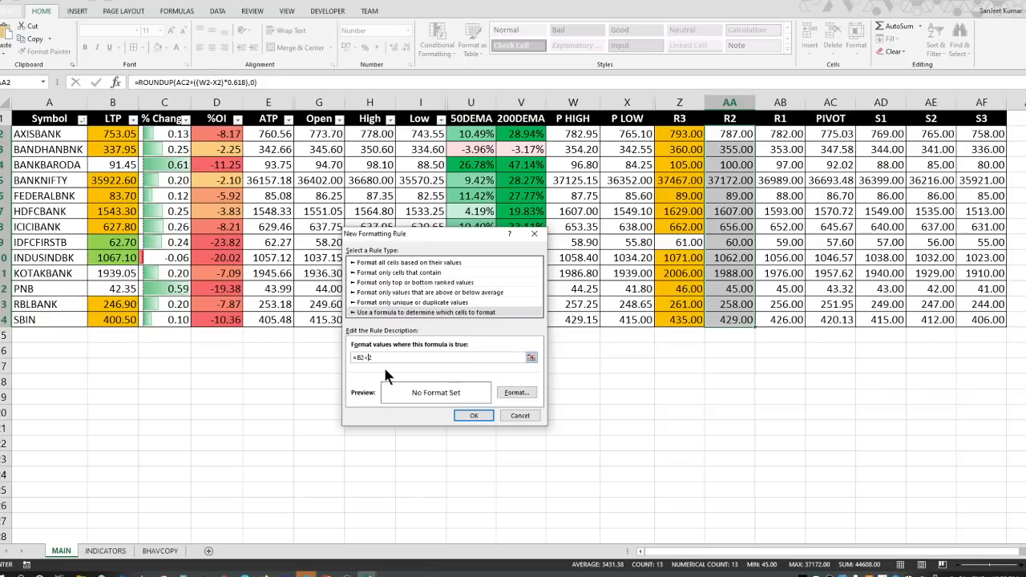
key(BackSpace)
key(BackSpace)
text(AA2)
click(516, 392)
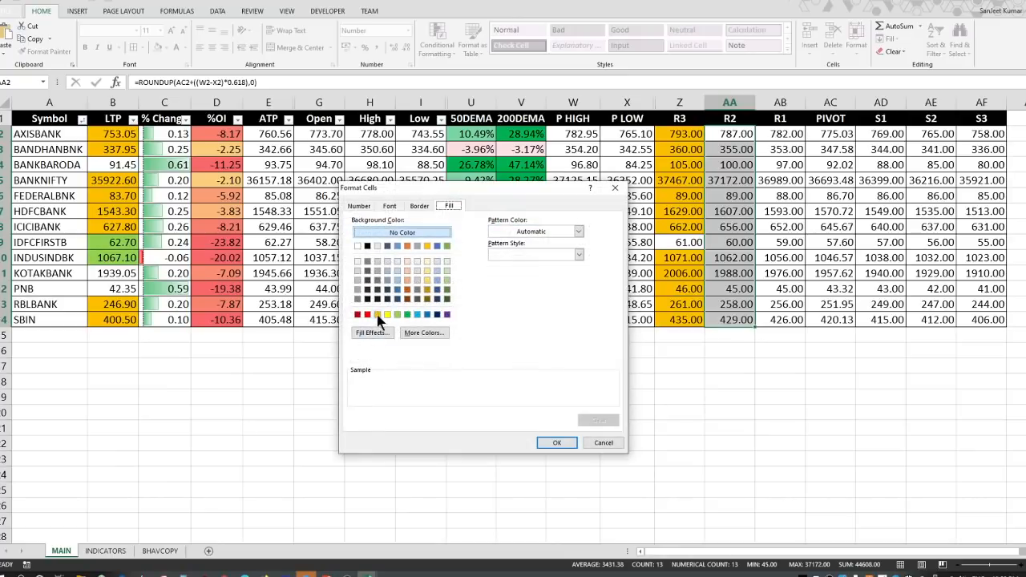
click(368, 319)
click(567, 437)
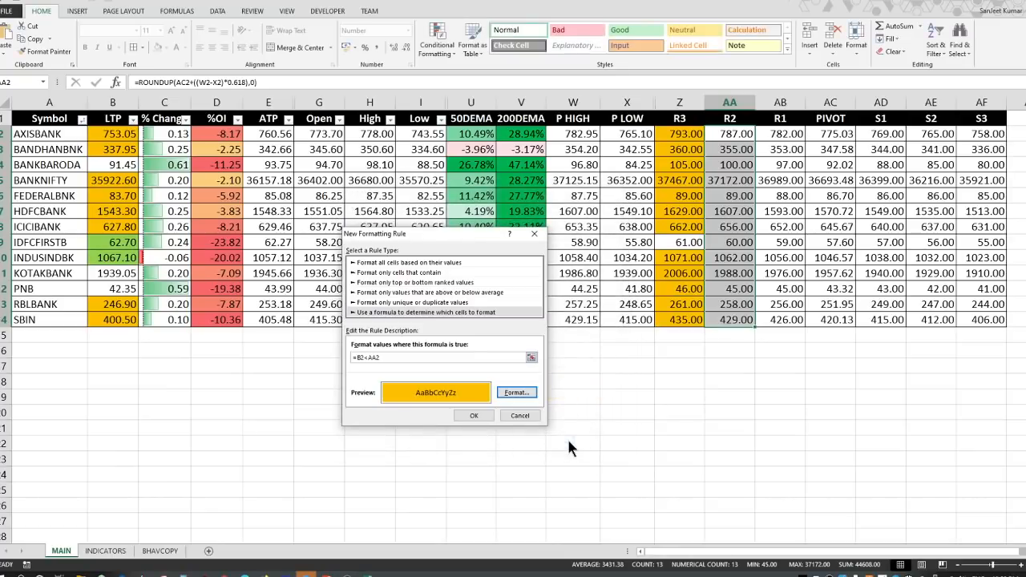
click(473, 415)
- Add a formula-based conditional formatting rule =B2<AB2 with an orange fill to the R1 values in AB2:AB14
drag(778, 134, 782, 320)
click(447, 55)
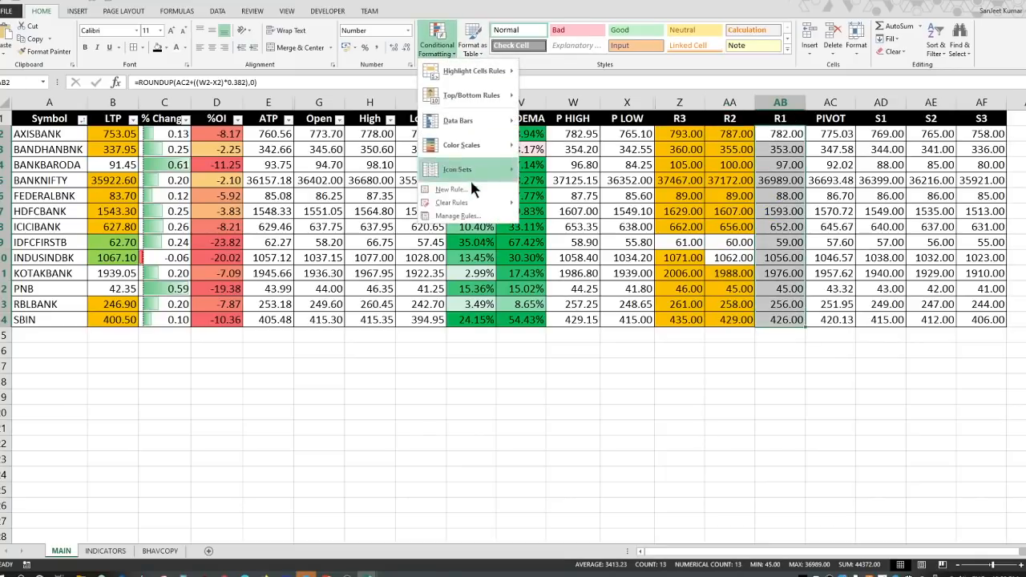
click(472, 182)
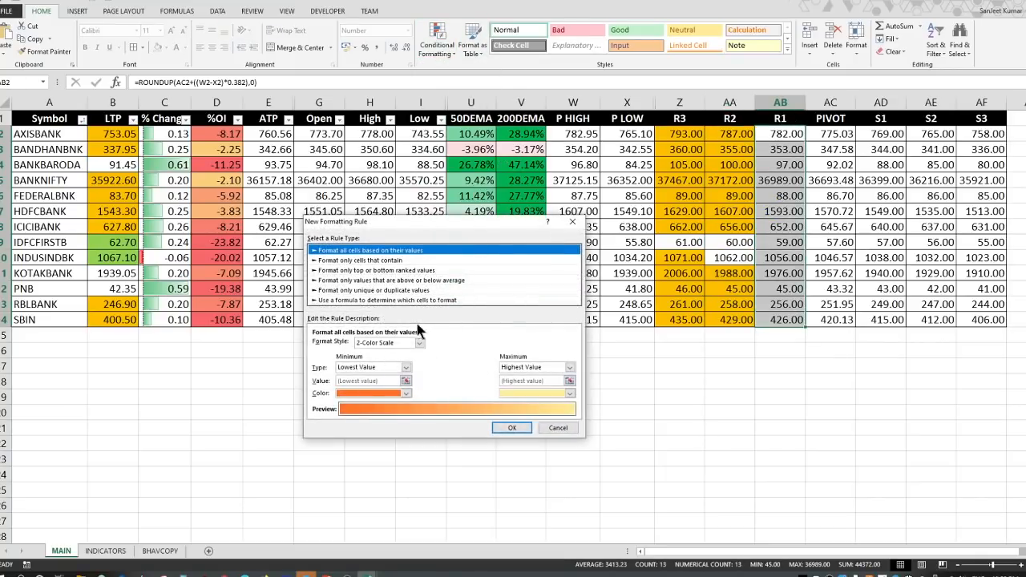
click(401, 300)
click(396, 346)
text(=B2<Z2)
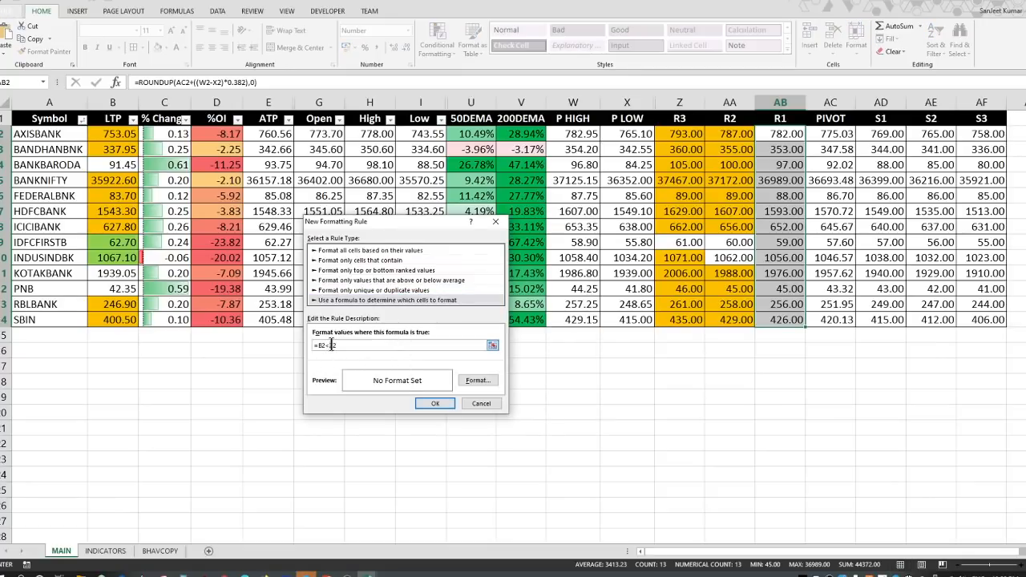
text(AB)
click(488, 377)
click(342, 313)
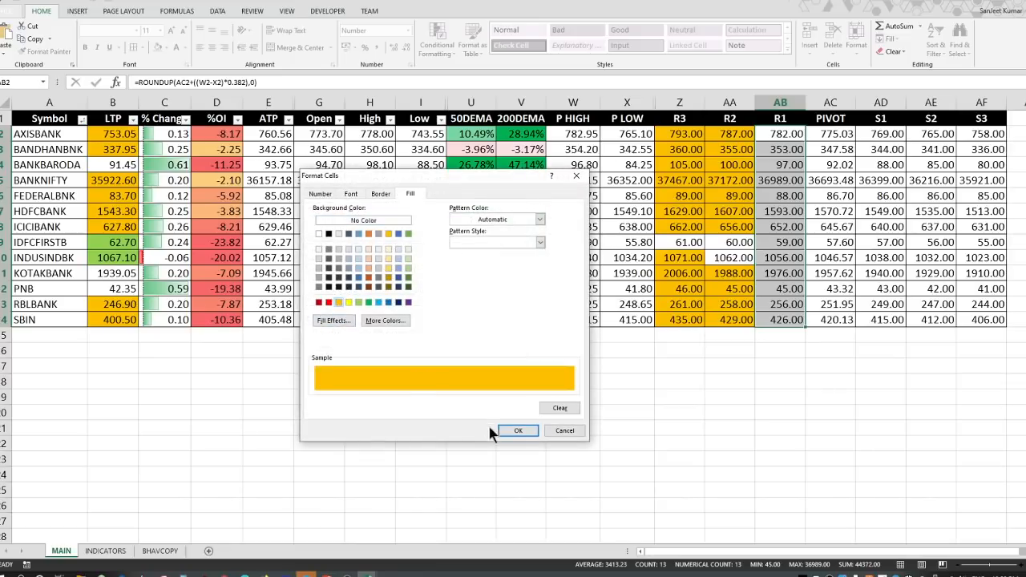
click(510, 427)
click(435, 403)
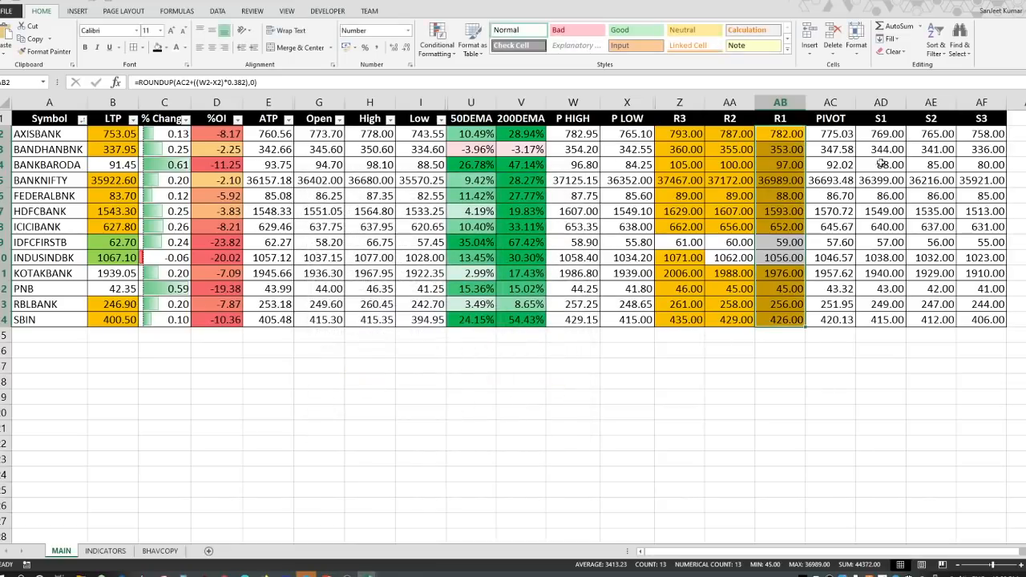
- Add a formula-based conditional formatting rule =B2<AC2 with an orange fill to the PIVOT values in AC2:AC14
drag(837, 134, 832, 319)
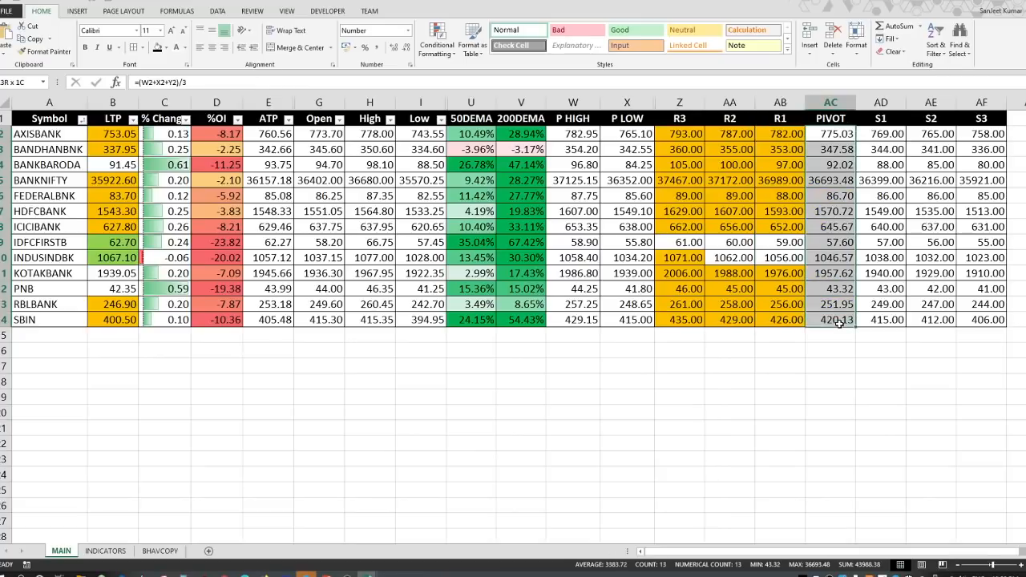
click(446, 46)
click(474, 187)
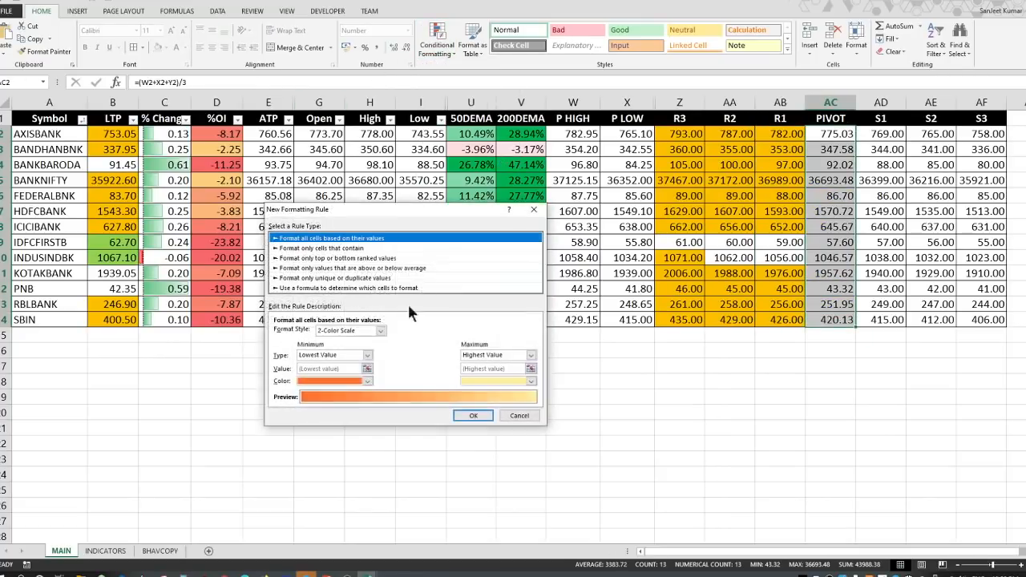
click(337, 288)
click(360, 333)
text(=B2<Z2)
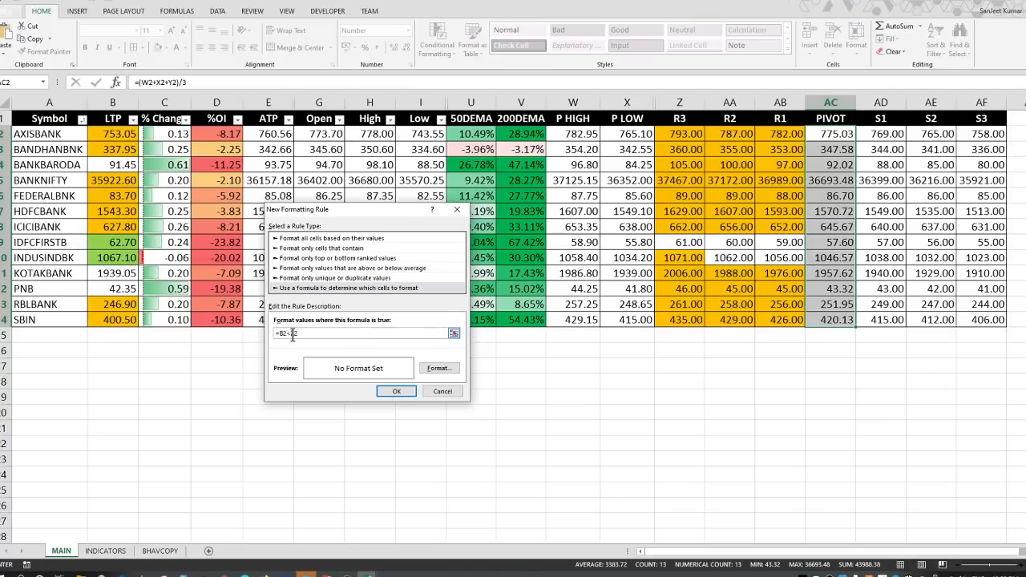
text(AC)
click(439, 368)
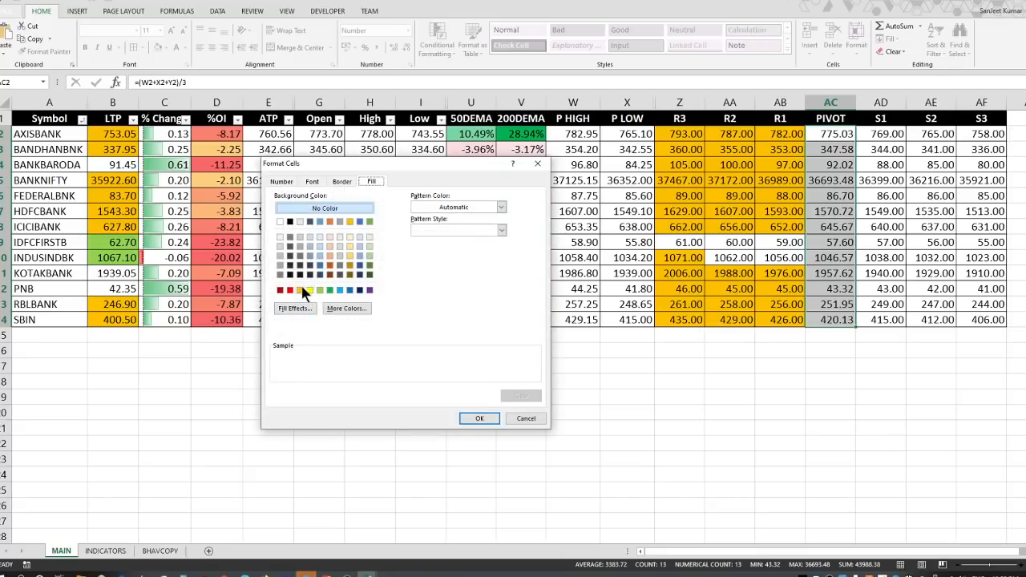
click(303, 289)
click(479, 418)
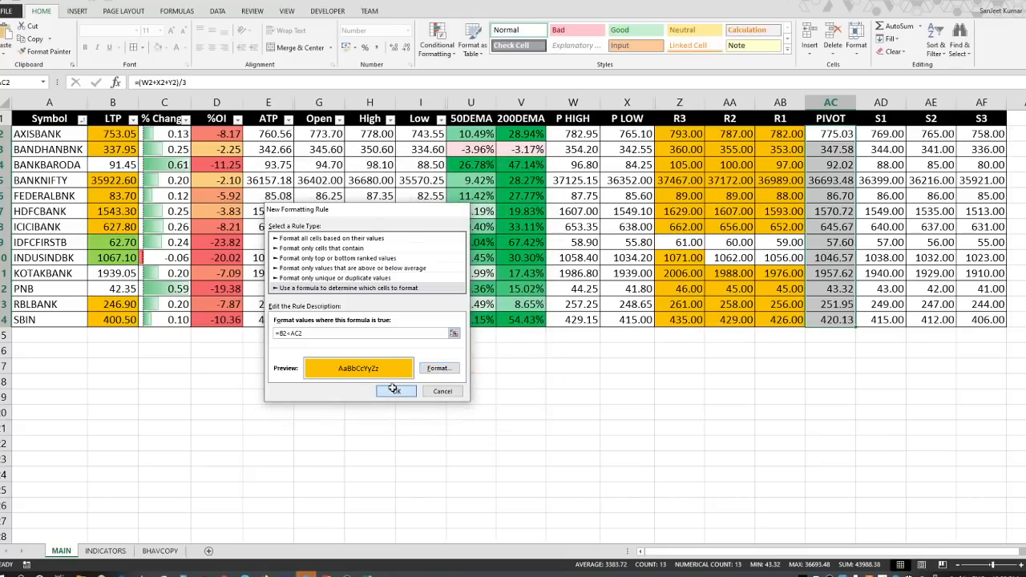
click(394, 390)
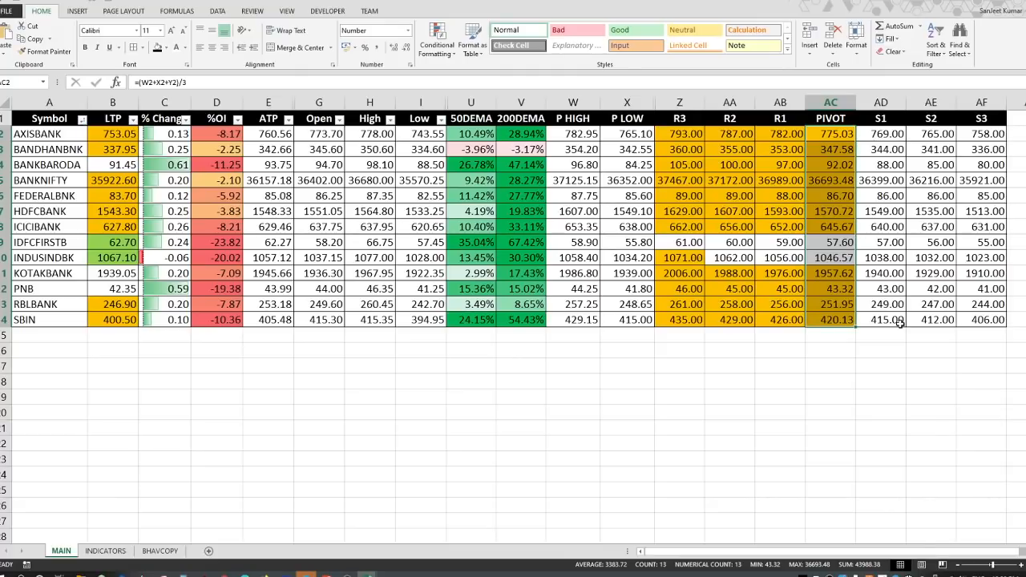
- Select the S1 values from AD14 up to AD2 and add a formula-based conditional formatting rule =B2<AD2 with an orange fill
drag(899, 322, 893, 136)
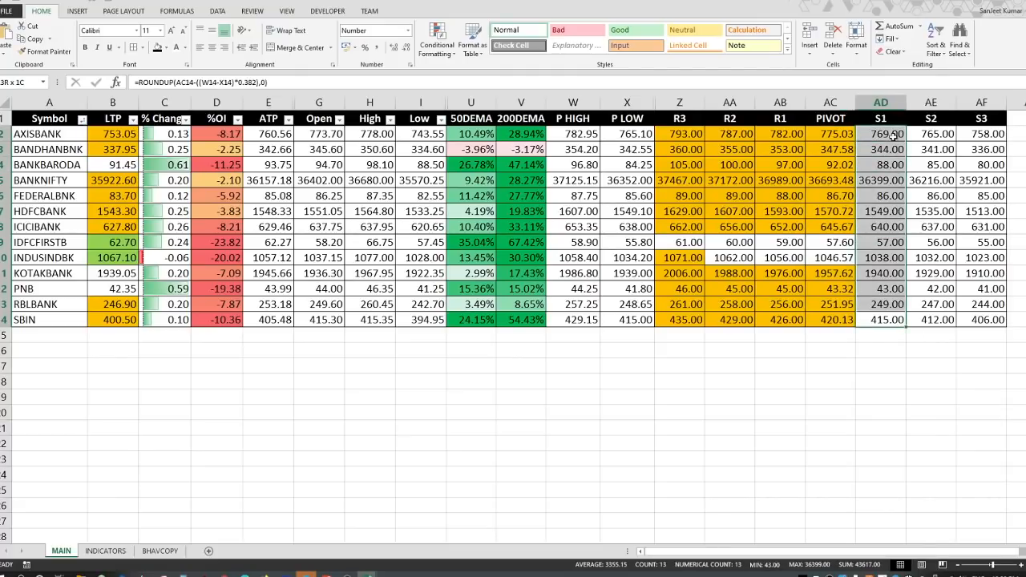
click(437, 44)
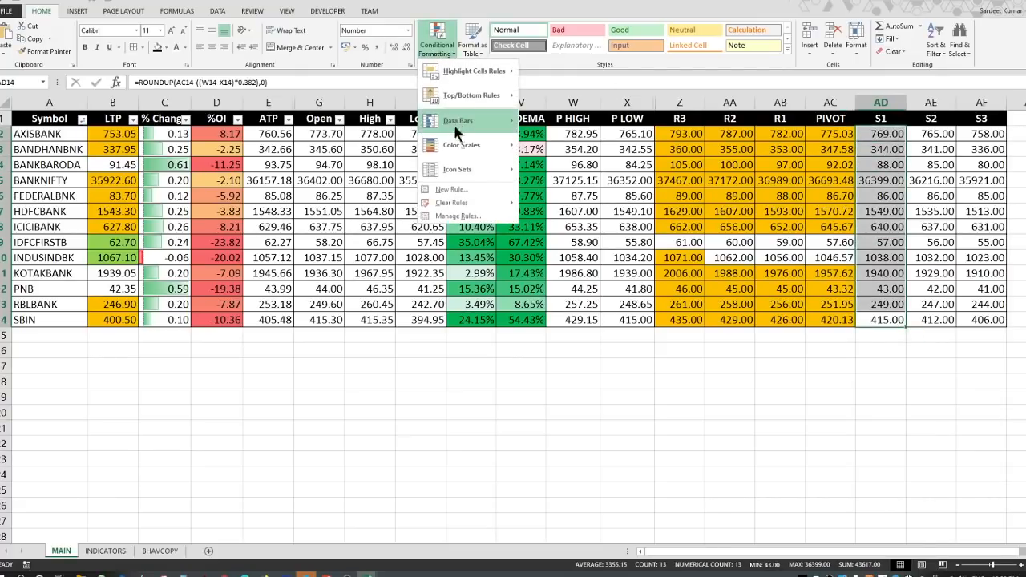
click(457, 194)
click(315, 275)
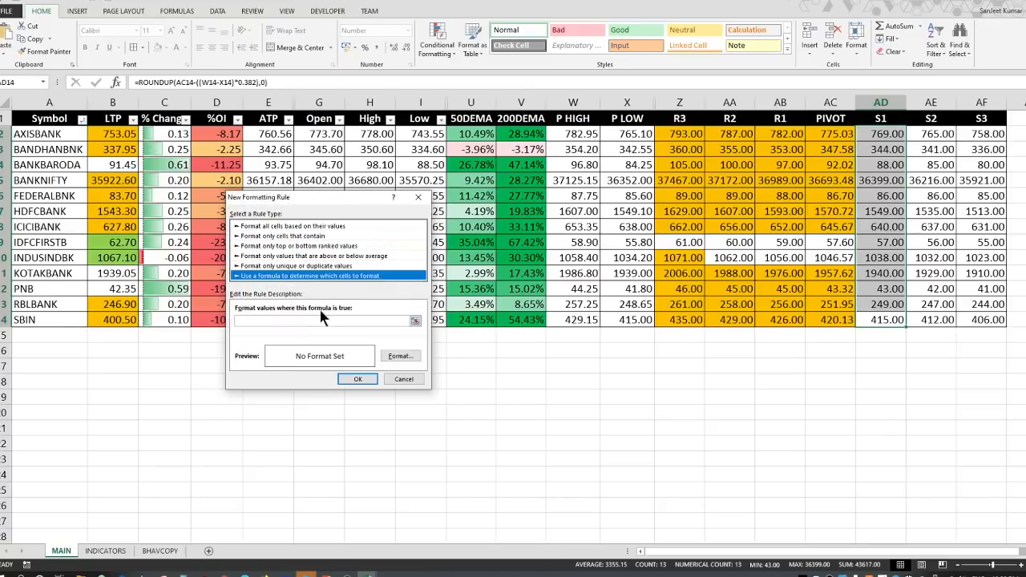
click(320, 319)
text(=B2<AD2)
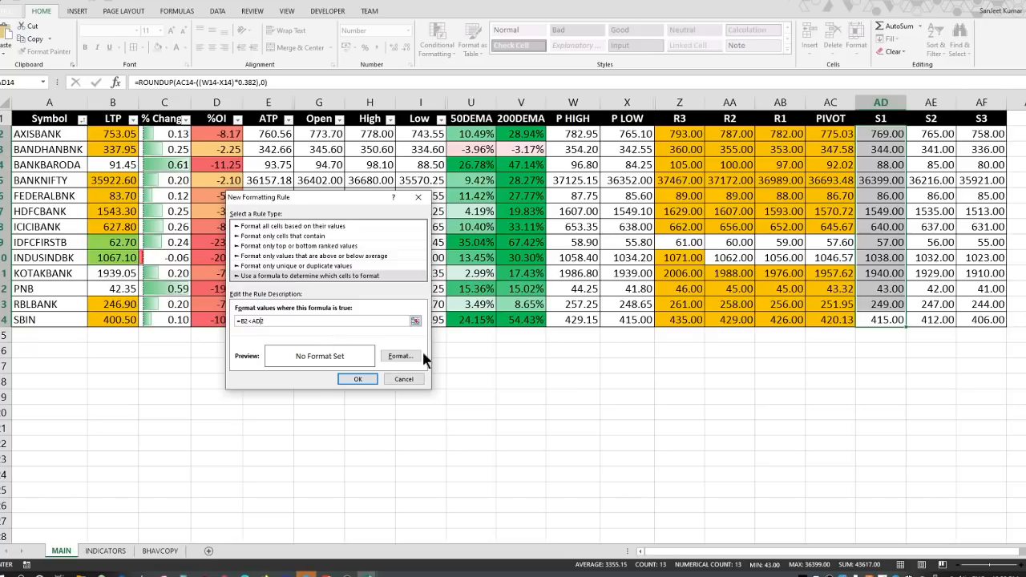
click(403, 350)
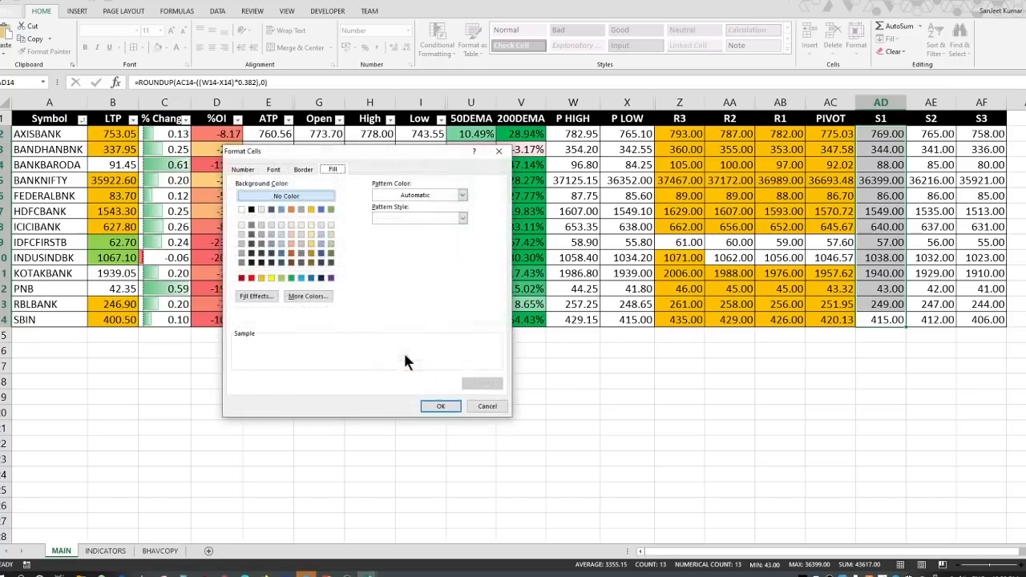
click(261, 278)
click(437, 406)
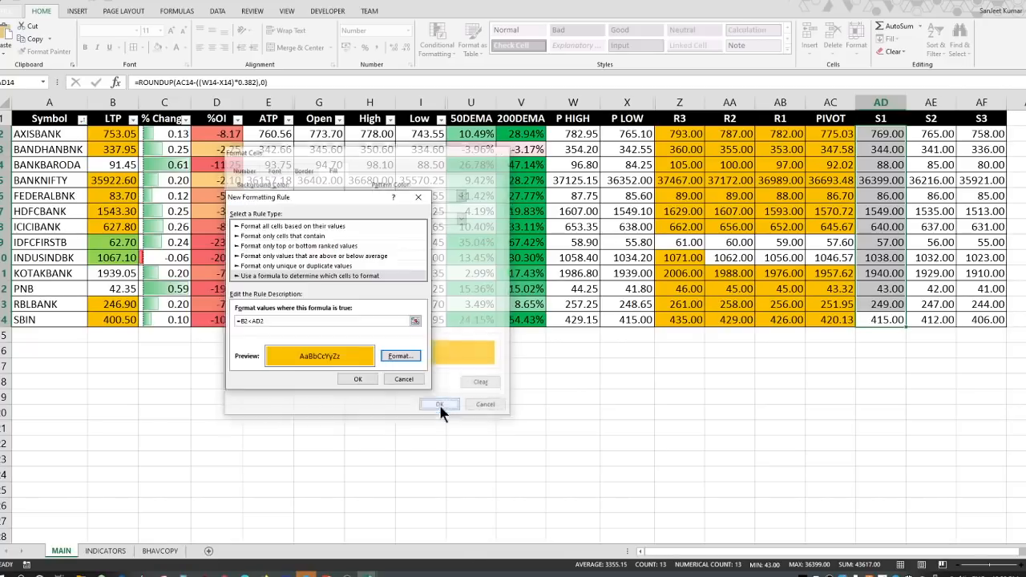
click(359, 379)
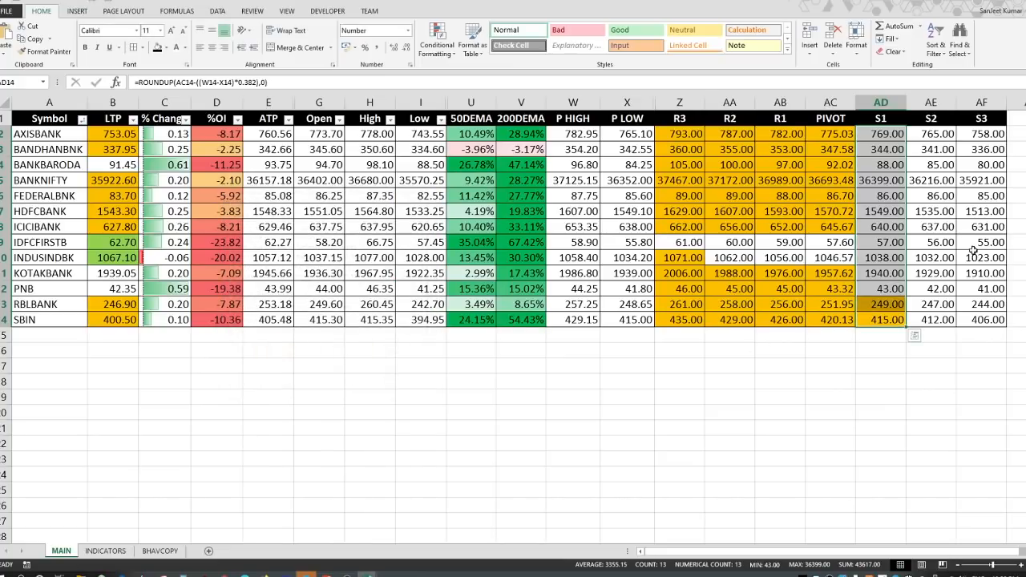
- Add a formula-based conditional formatting rule =B2<AE2 with an orange fill to the S2 values in AE2:AE14
drag(940, 132, 938, 321)
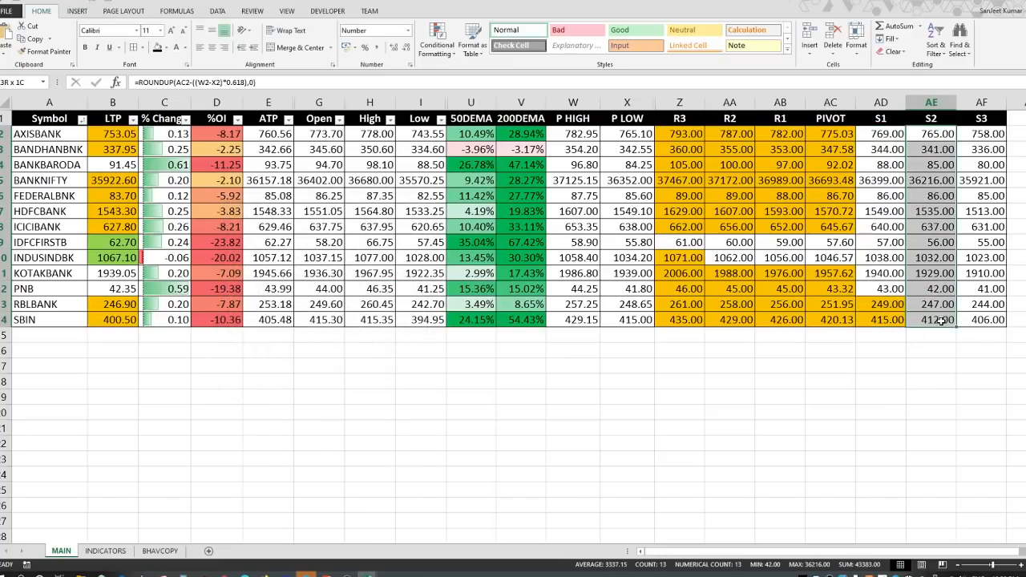
click(437, 42)
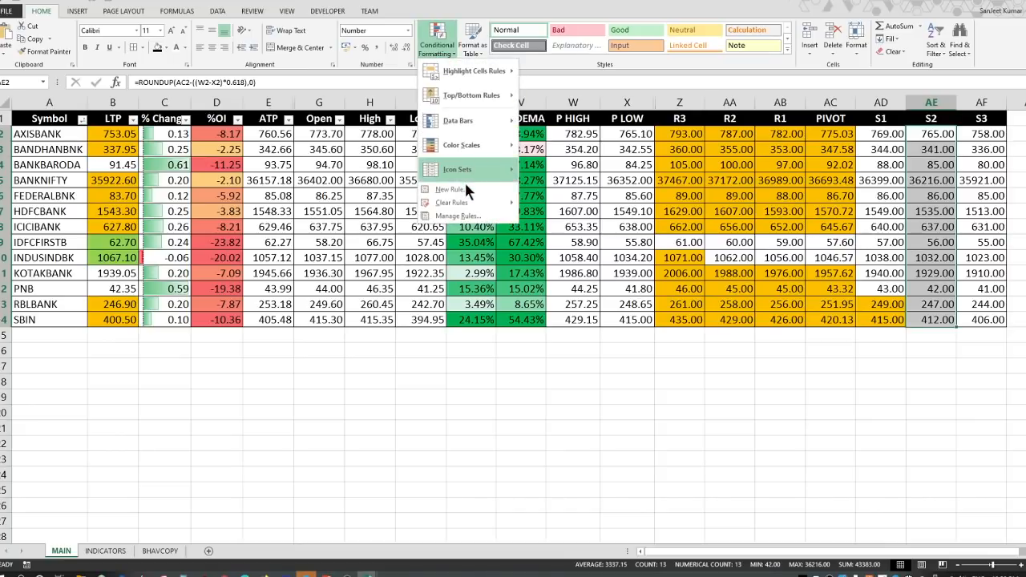
click(464, 182)
click(320, 264)
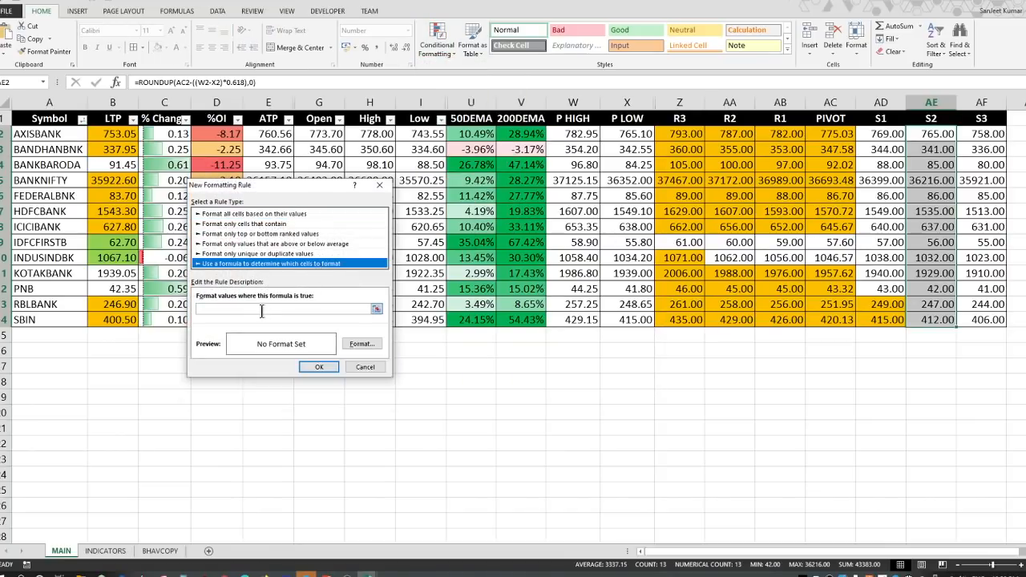
click(267, 311)
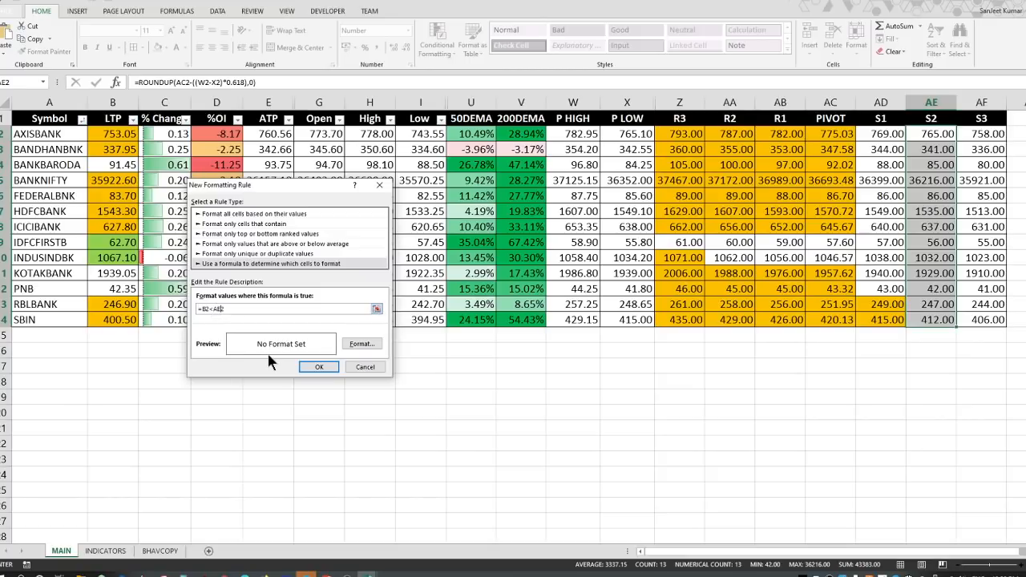
click(361, 343)
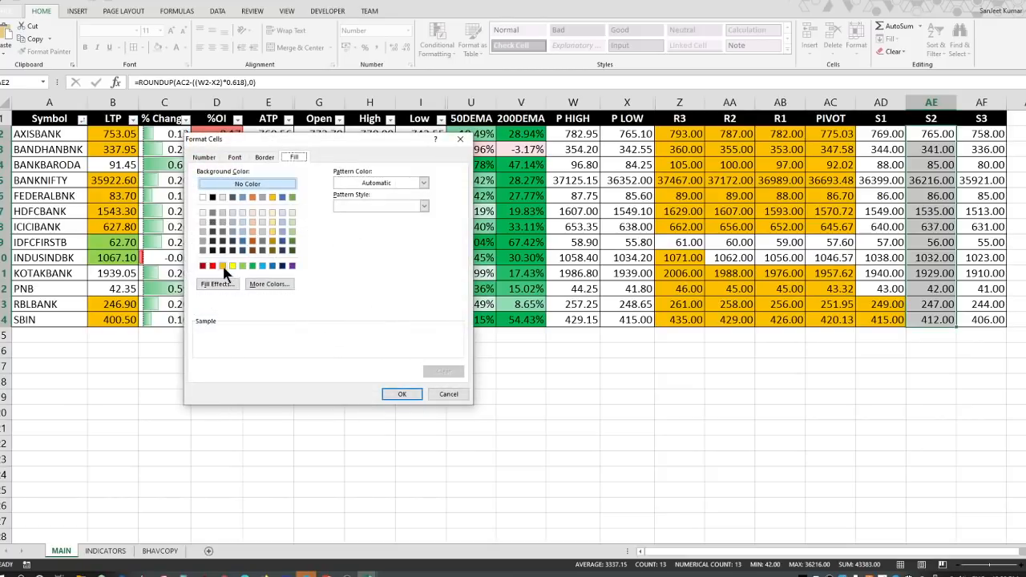
click(231, 266)
click(398, 394)
click(319, 367)
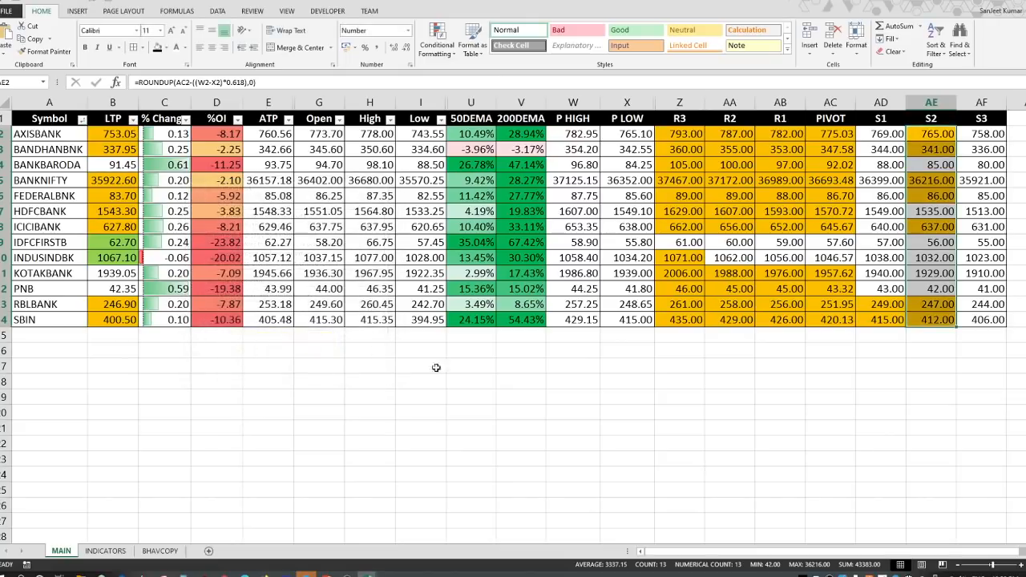
- Add a formula-based conditional formatting rule =B2<AF2 with an orange fill to the S3 values in AF2:AF14
drag(978, 134, 991, 320)
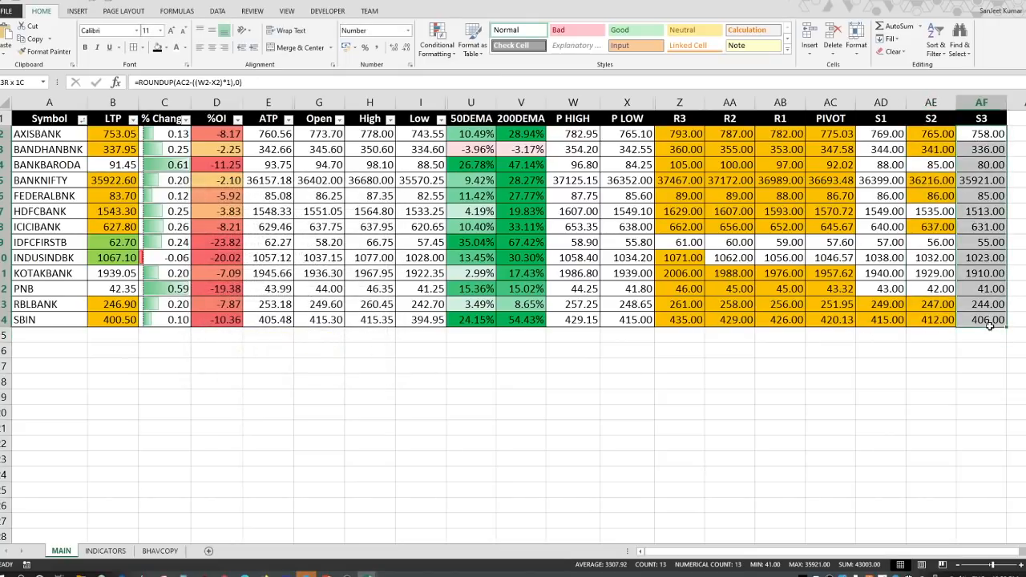
click(433, 49)
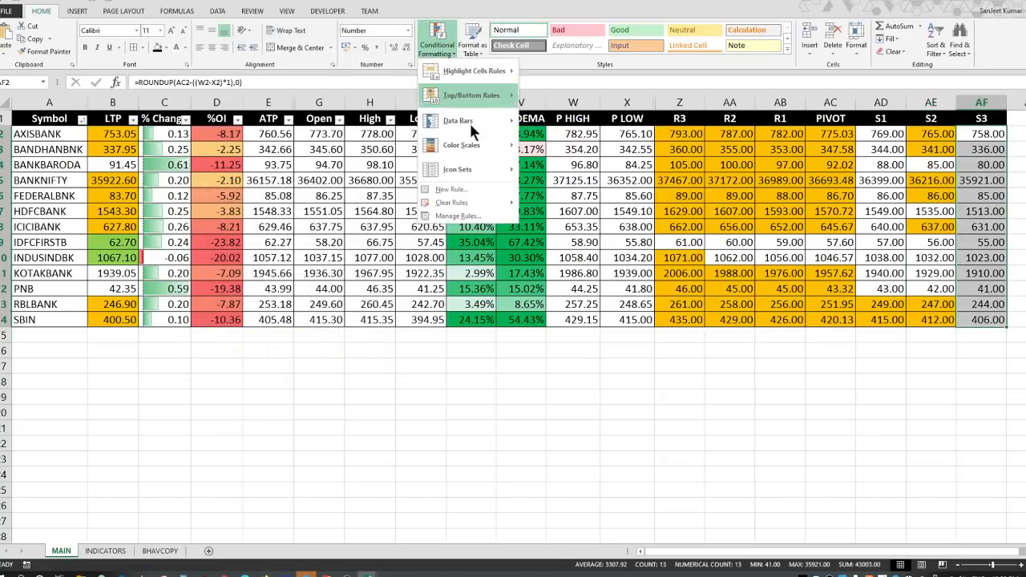
click(469, 189)
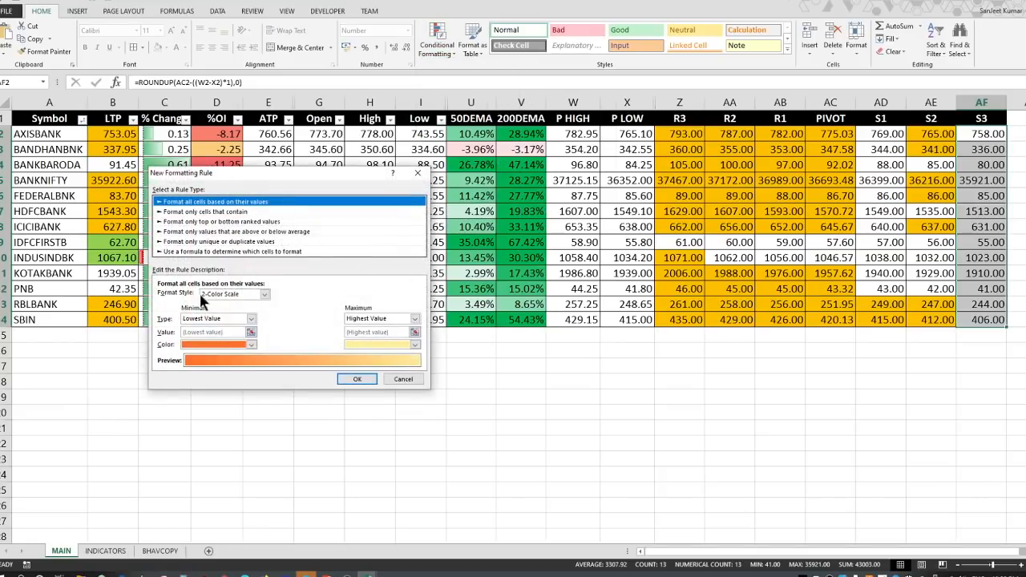
click(217, 251)
click(226, 295)
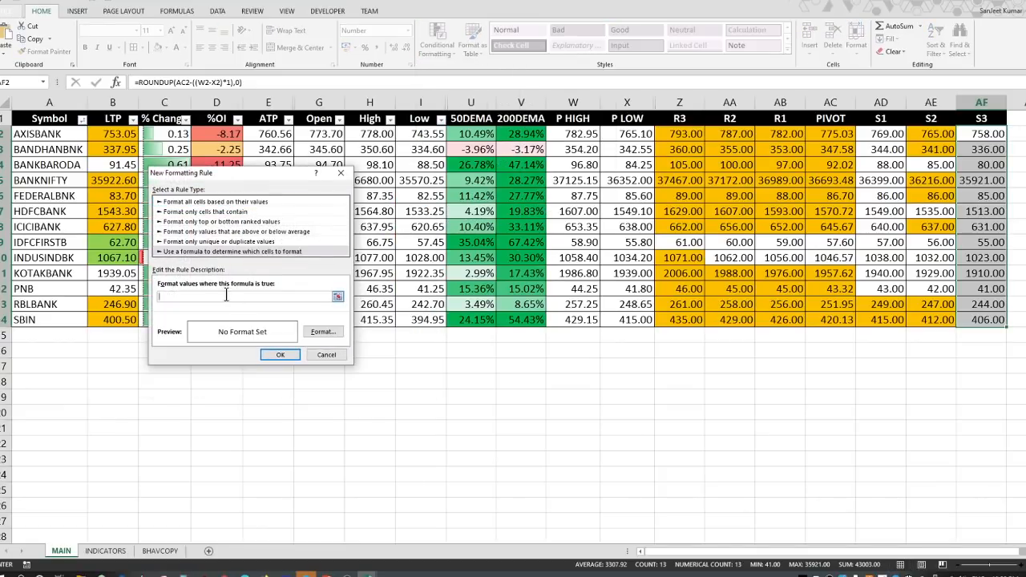
text(=B2<Z2)
click(319, 332)
click(183, 253)
click(363, 381)
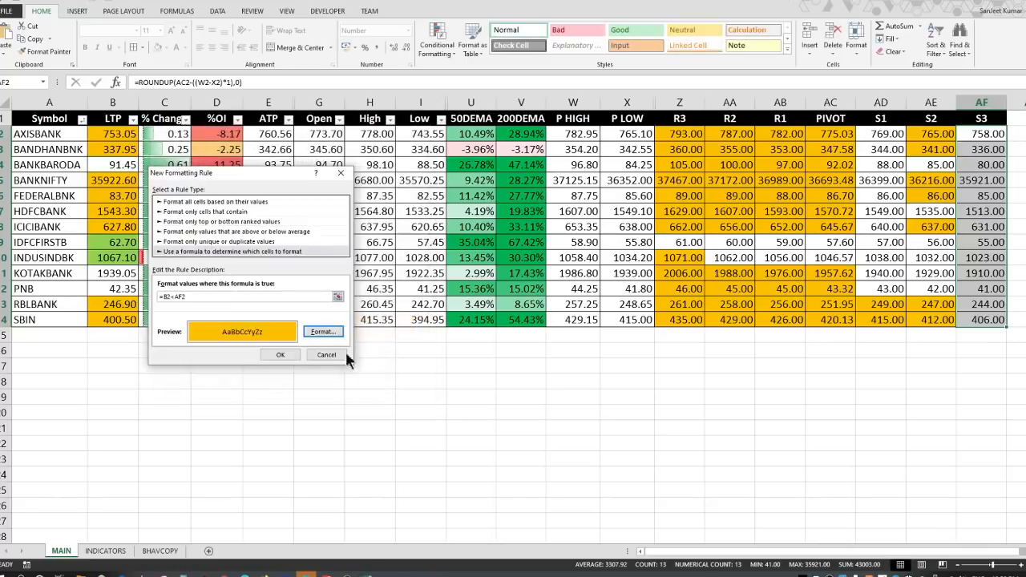
click(285, 353)
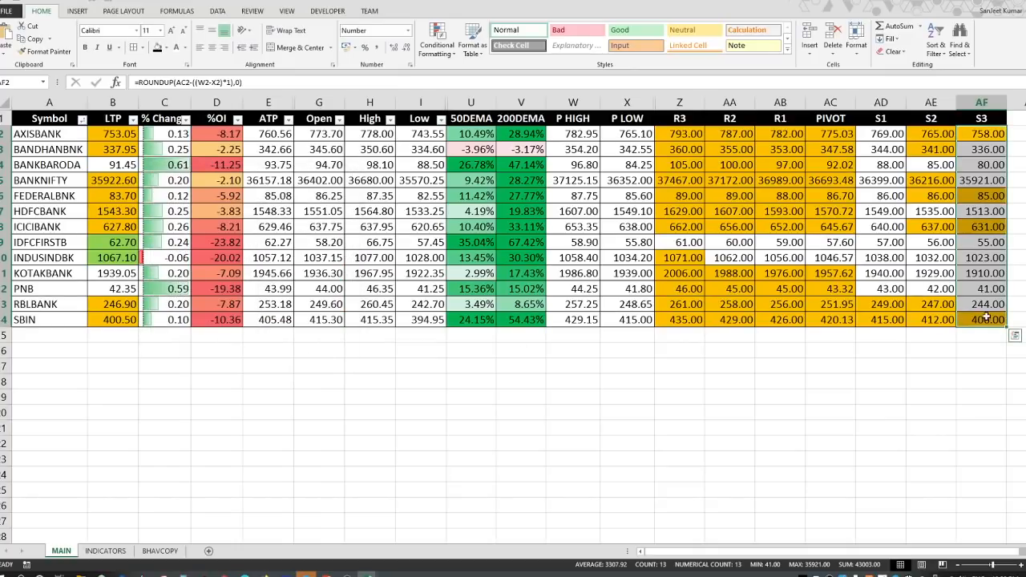
- Give all level cells in Z2:AF14 a green background fill and the PIVOT values in AC2:AC14 a Blue, Accent 1 fill
drag(985, 319, 686, 133)
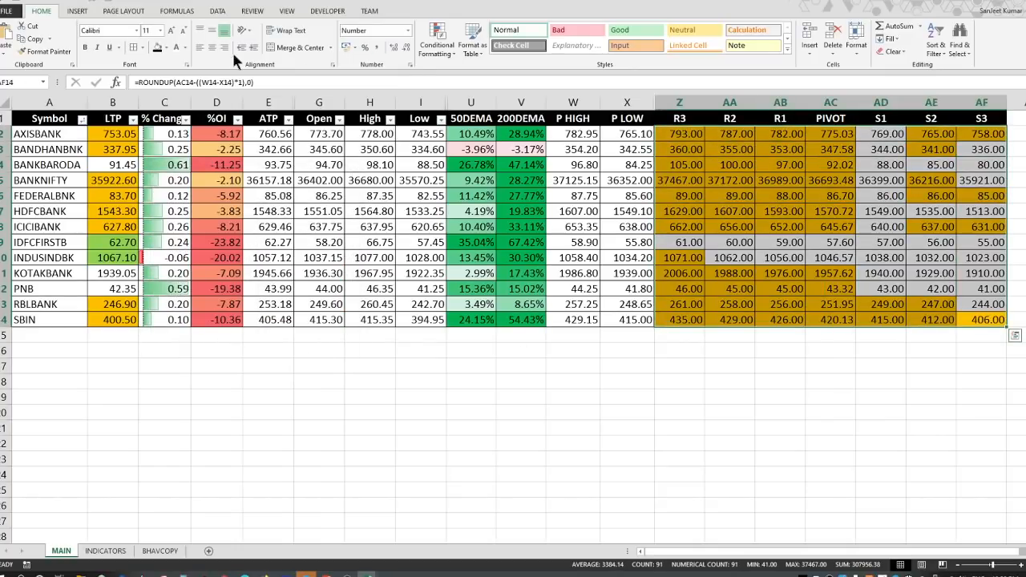
click(166, 48)
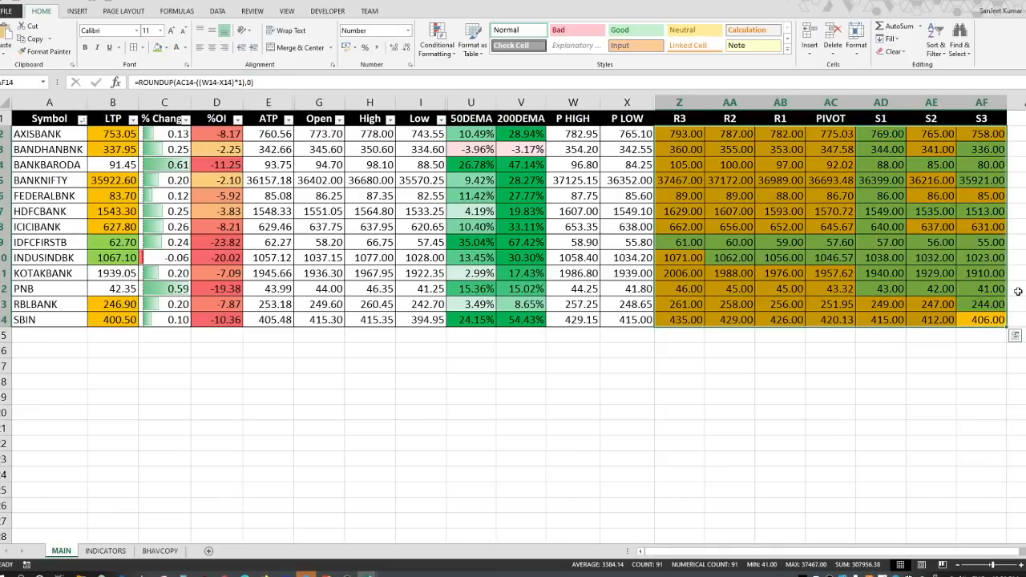
drag(847, 137, 837, 319)
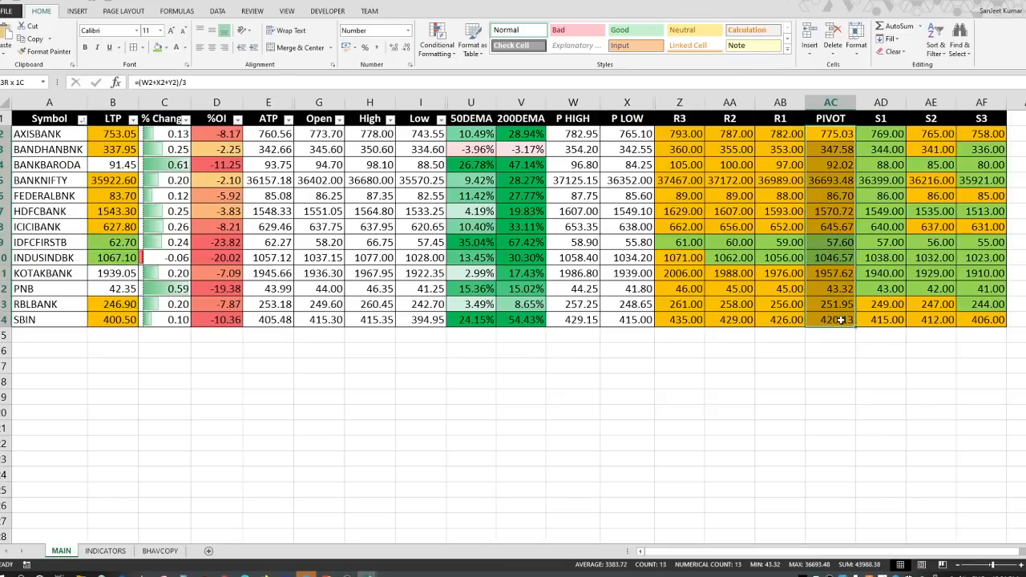
click(437, 48)
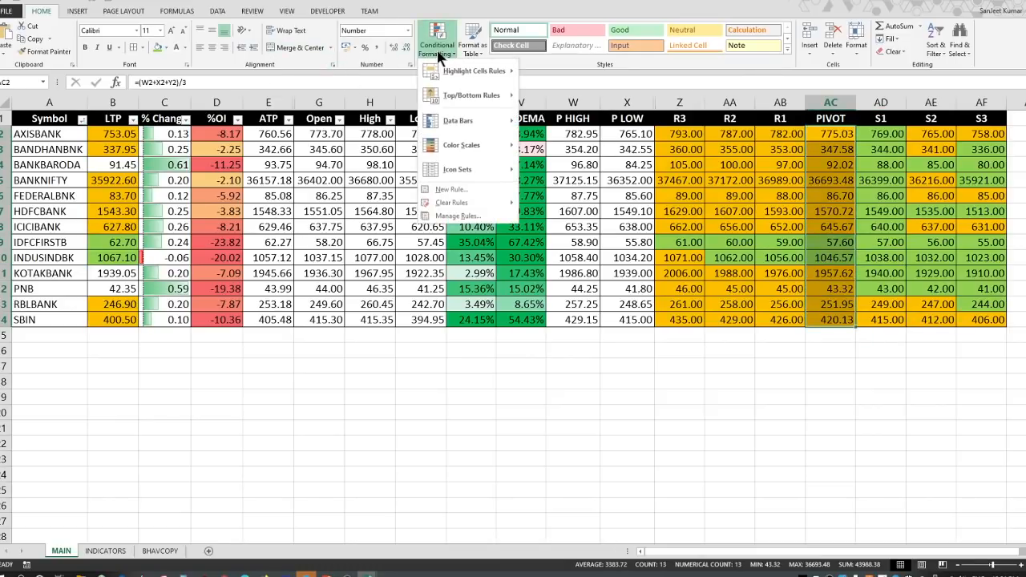
click(163, 44)
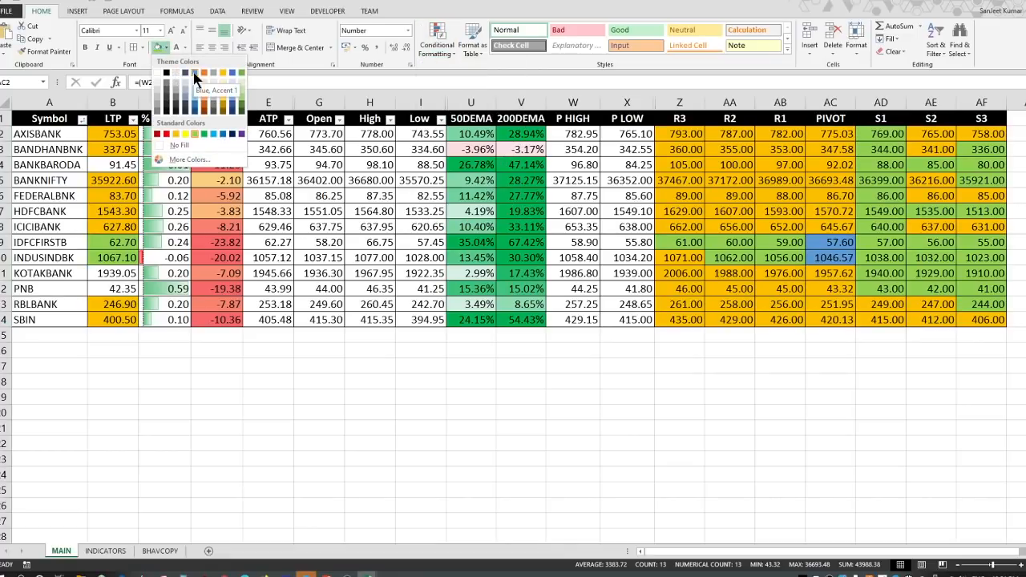
key(Escape)
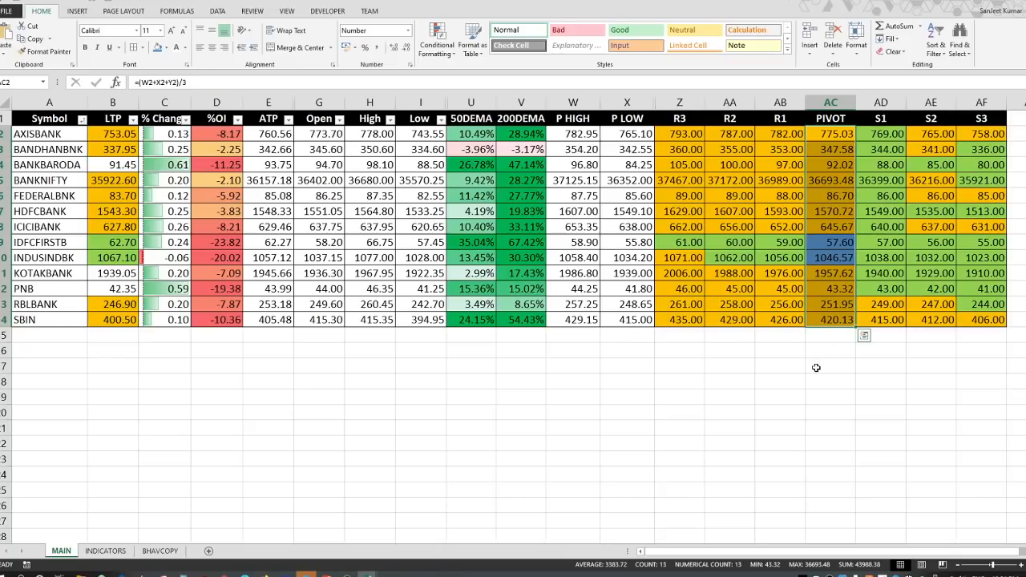
click(817, 367)
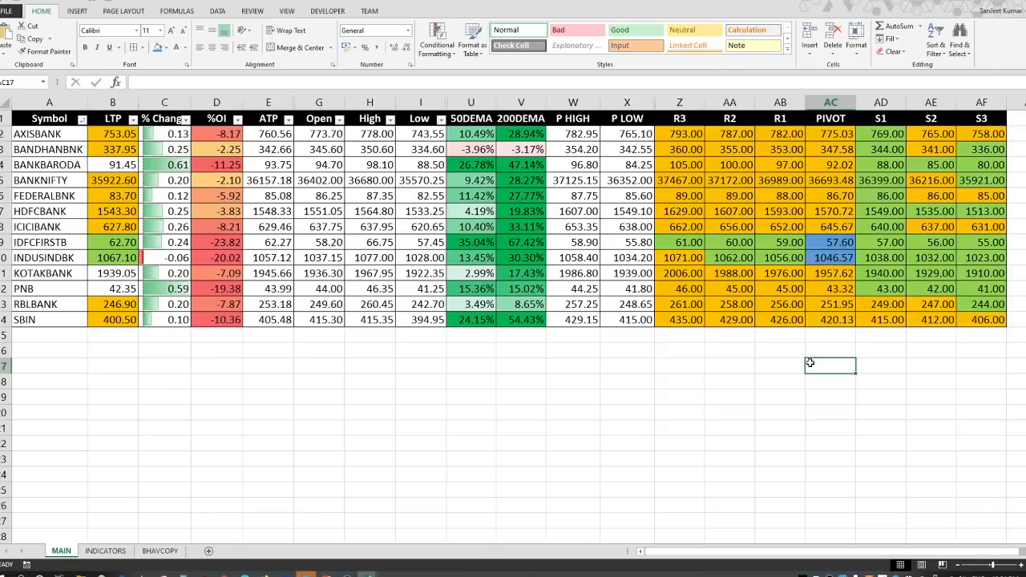
- Switch to the browser's NSE live equity market page, sort the NIFTY BANK stocks by %CHNG from highest to lowest, and return to the workbook
click(689, 245)
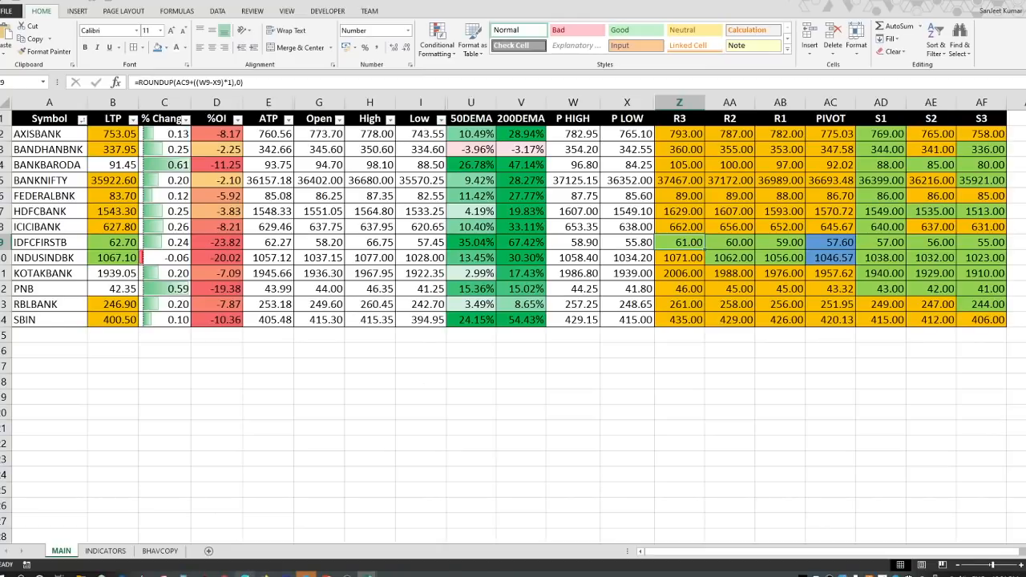
click(245, 575)
click(64, 2)
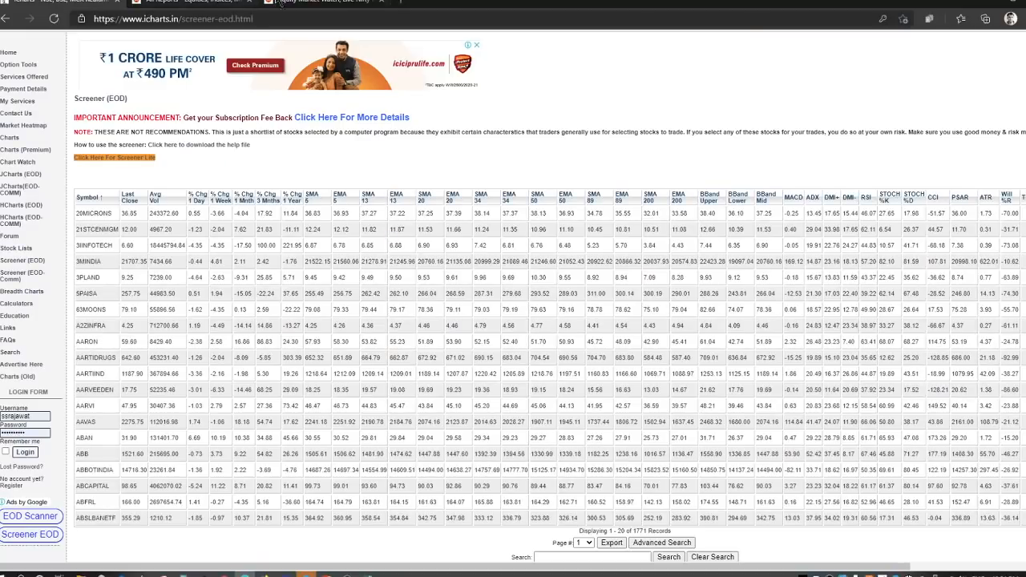
click(321, 3)
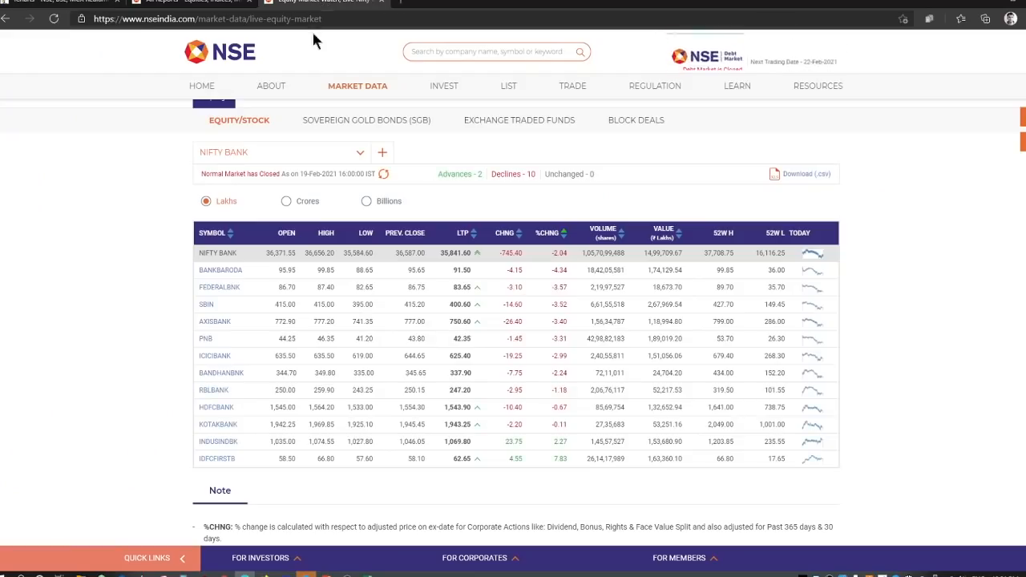
click(563, 233)
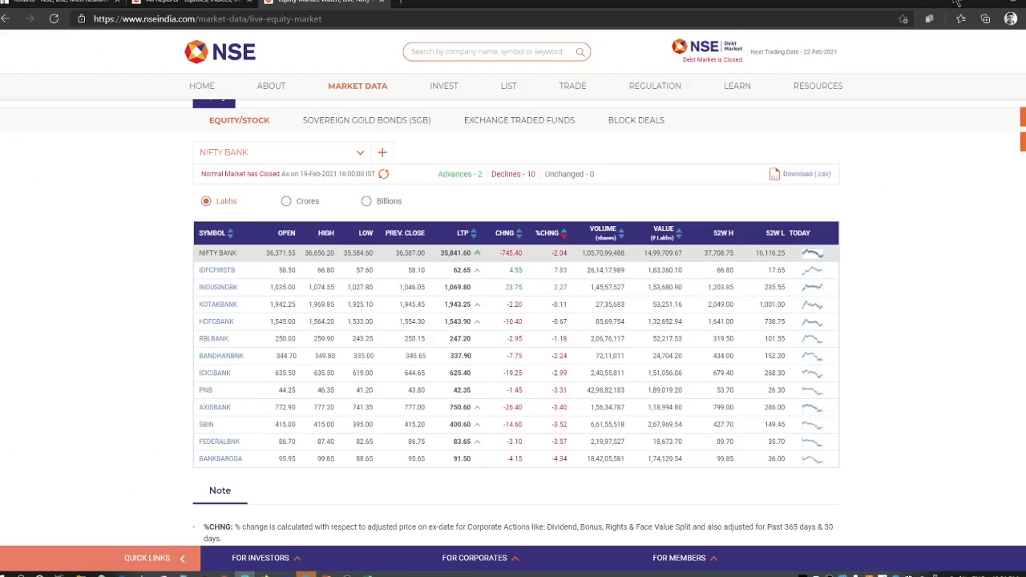
click(989, 3)
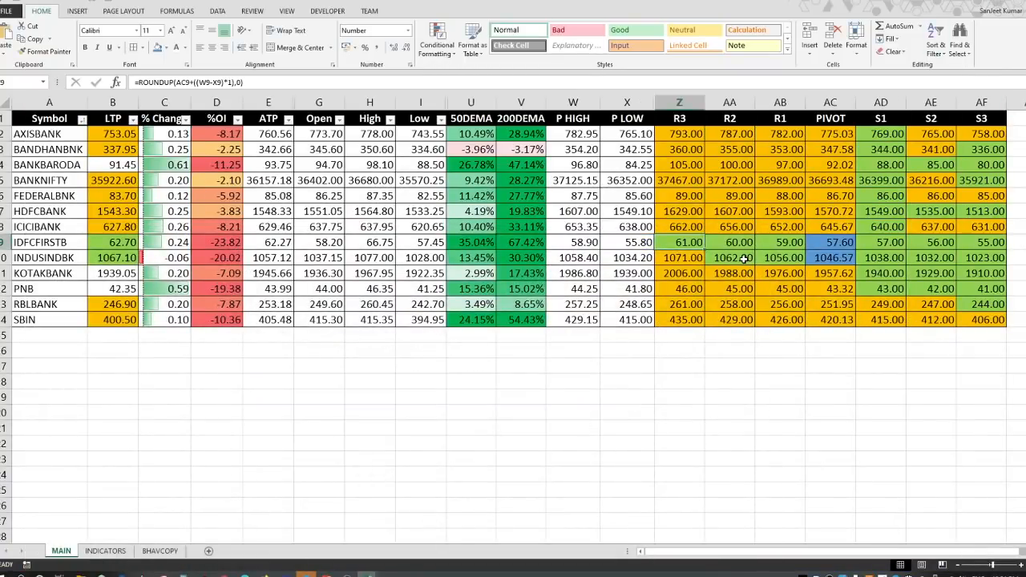
drag(744, 257, 767, 257)
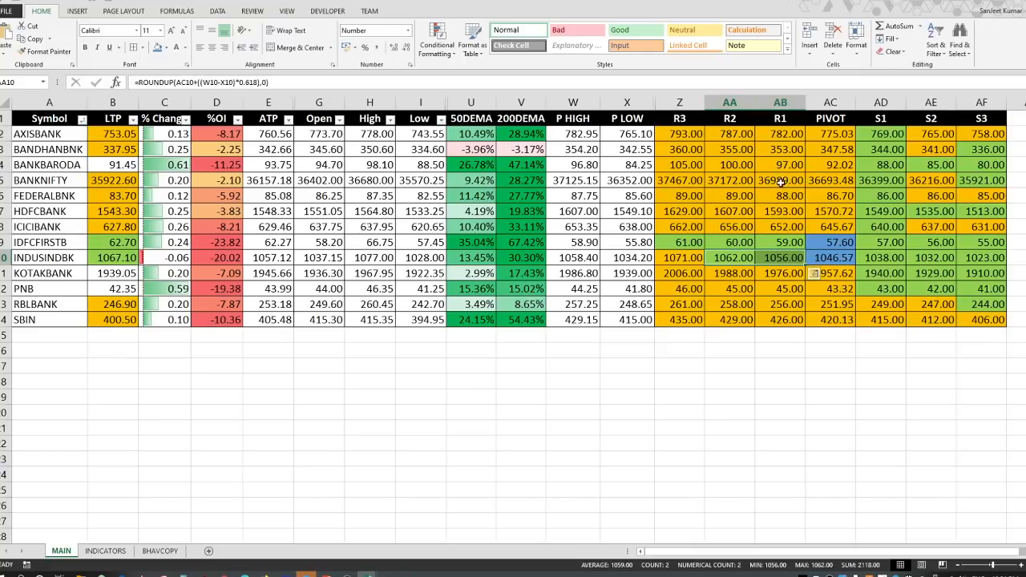
click(865, 306)
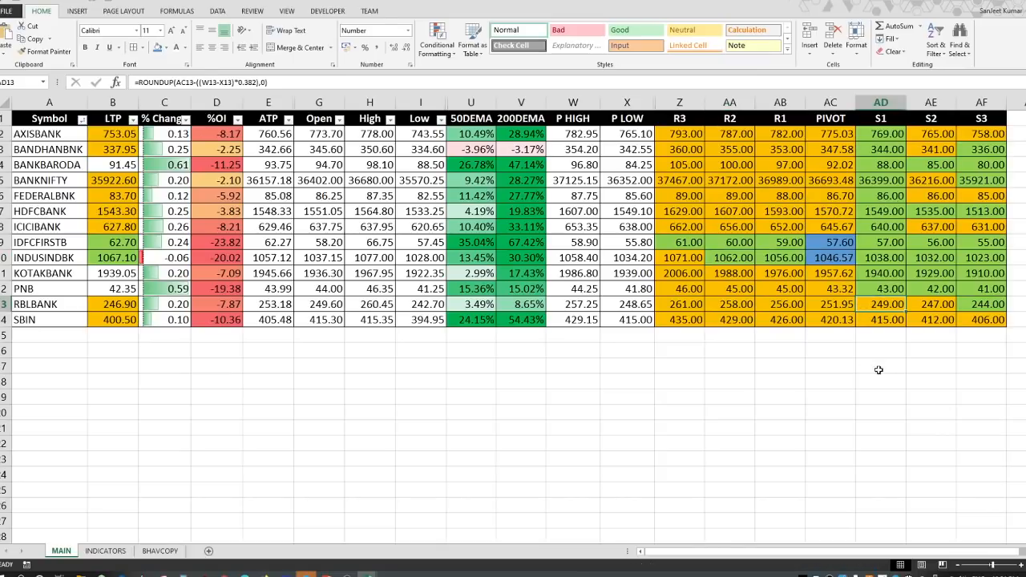
click(841, 365)
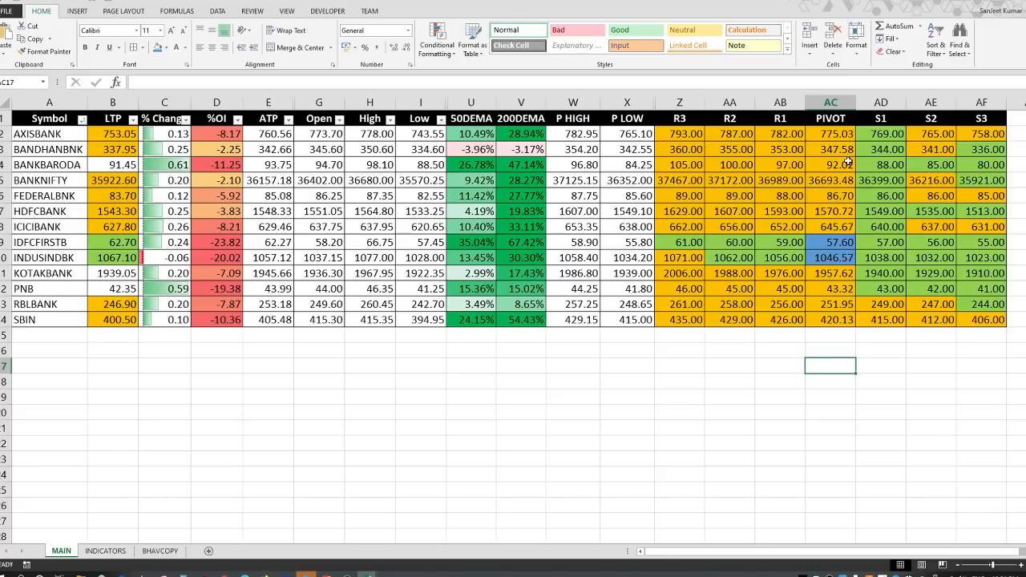
- Correct the formula of the existing conditional formatting rule on the S1 values in AD2:AD14 to =B2<AD2 and apply it
drag(892, 135, 891, 320)
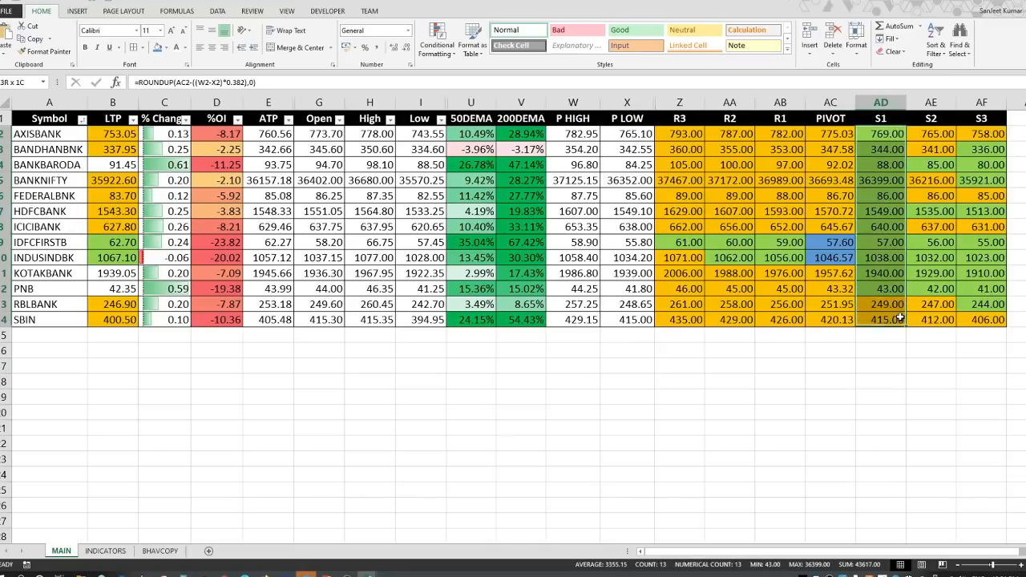
click(449, 52)
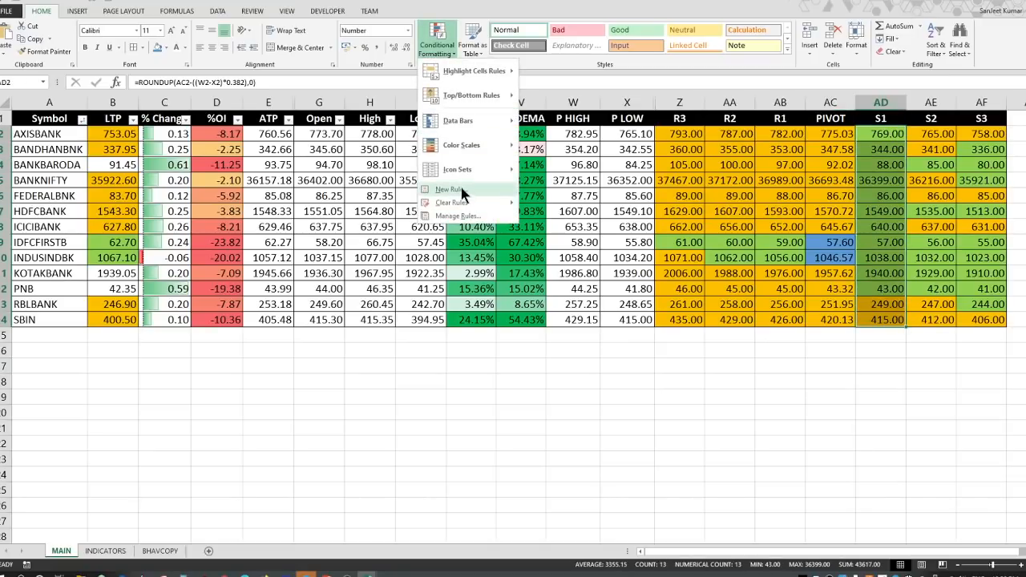
click(473, 222)
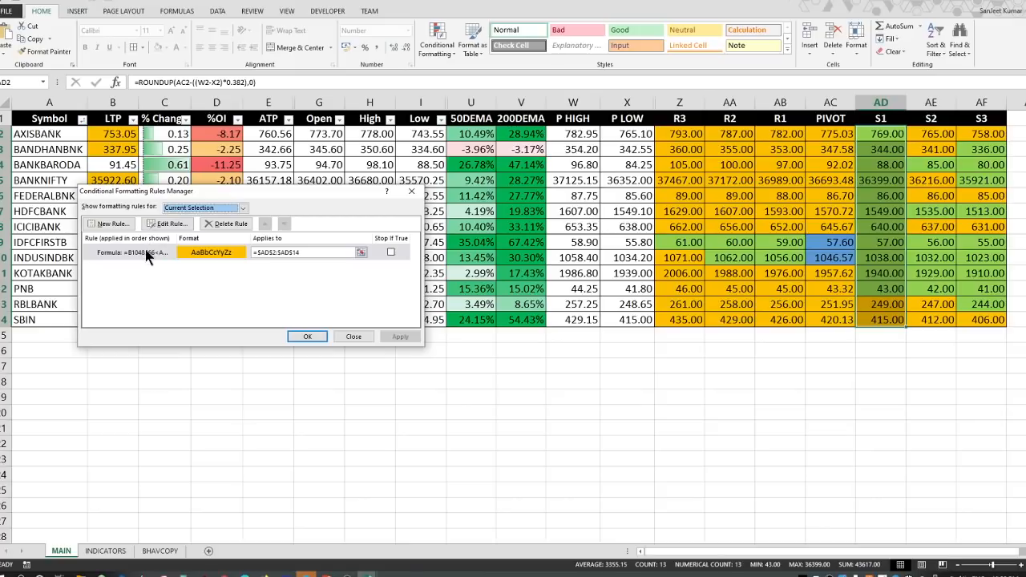
double_click(145, 249)
drag(240, 188, 604, 223)
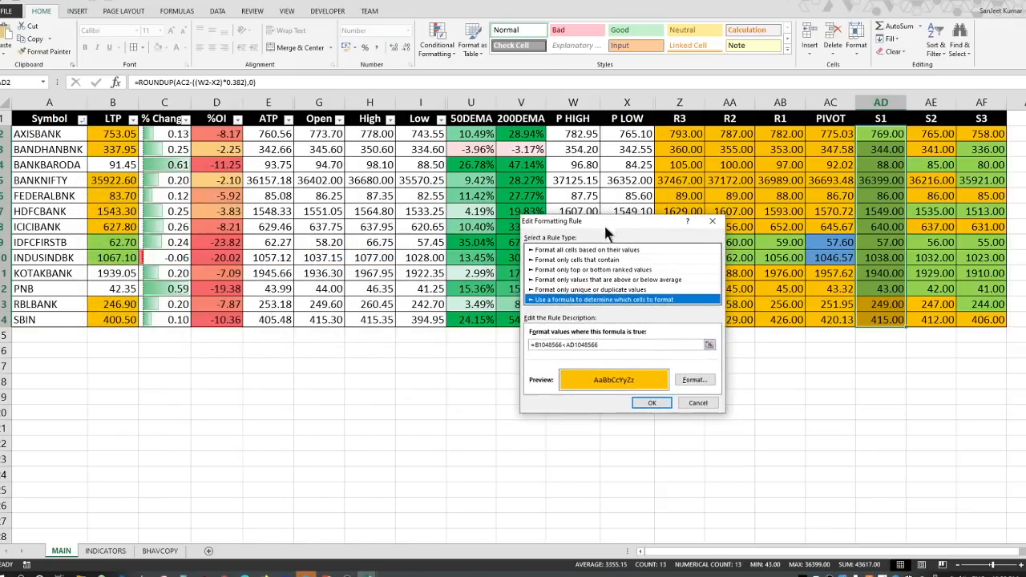
drag(608, 344, 531, 344)
text(=B2<Z2)
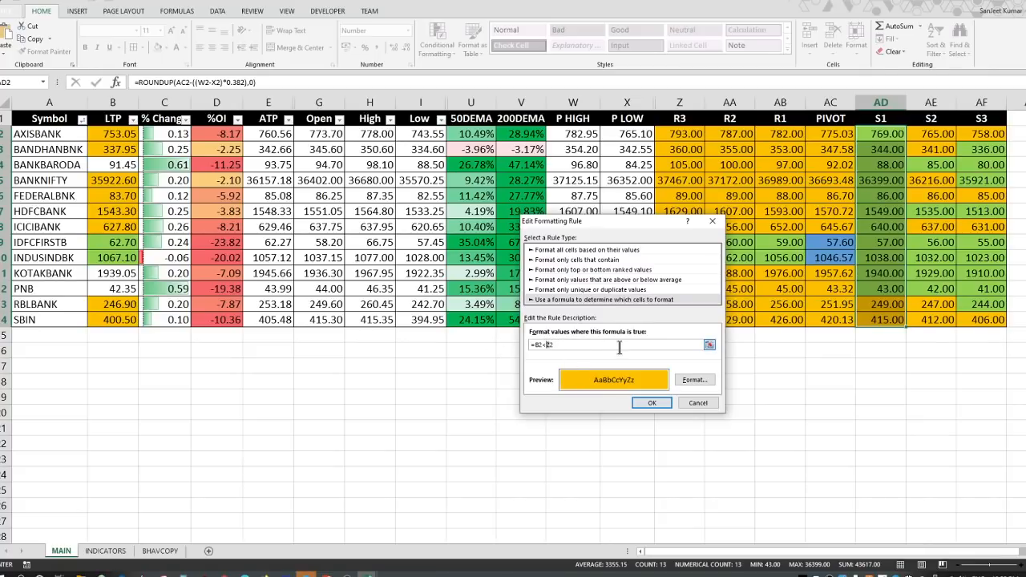
click(654, 401)
click(400, 337)
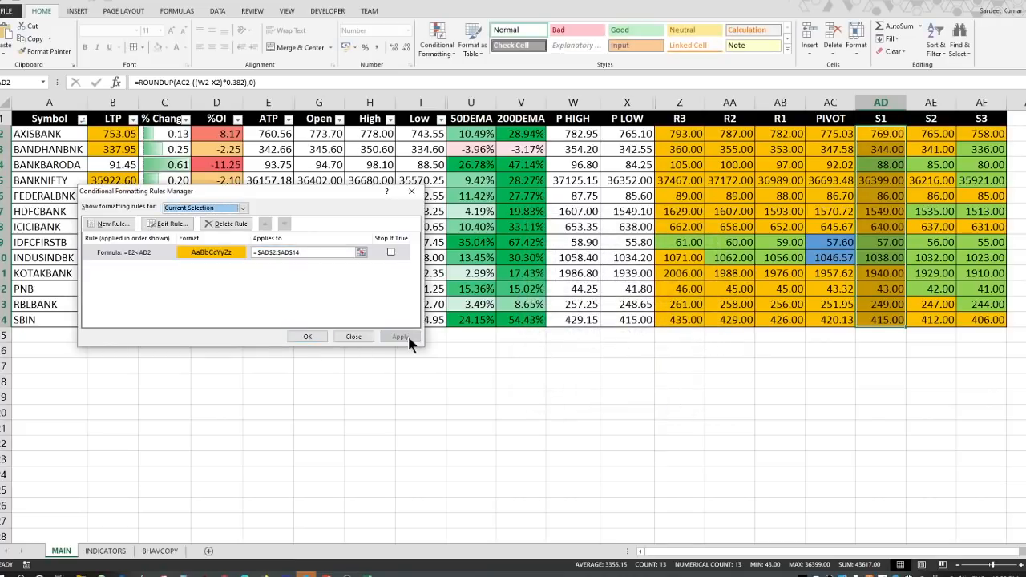
click(306, 336)
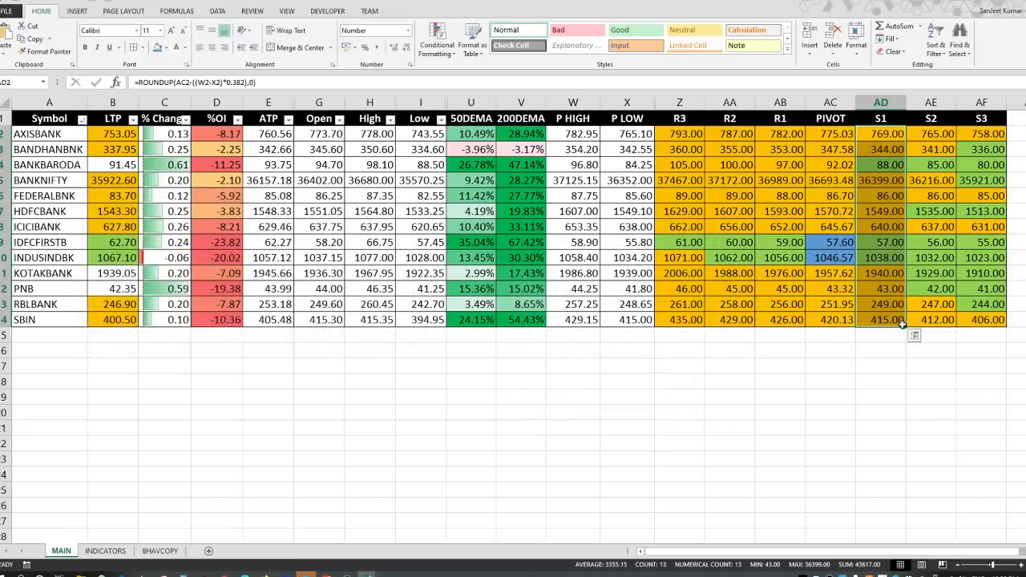
click(843, 369)
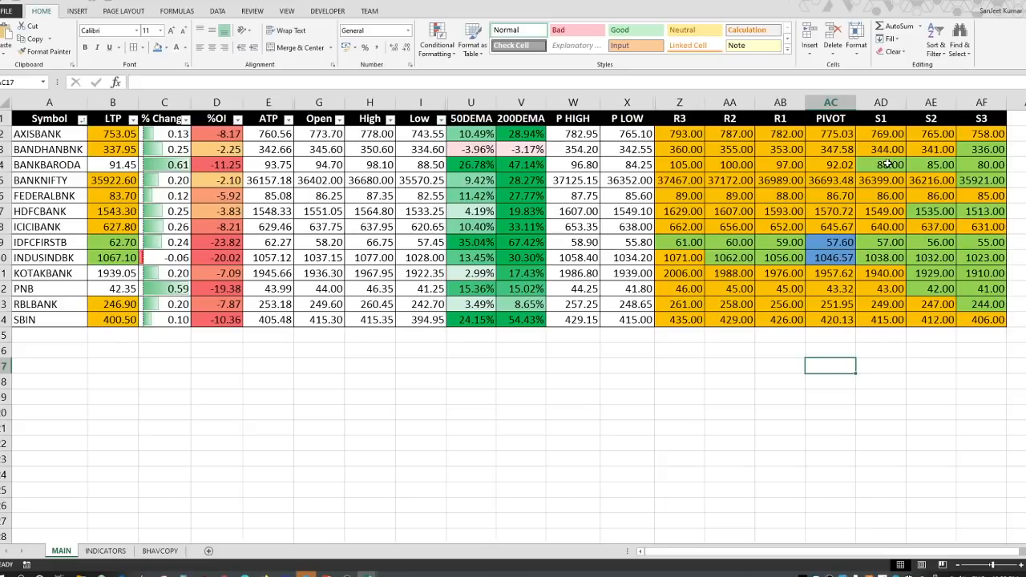
- Examine the colouring of the S1 to S3 and PIVOT values, the BANKBARODA S1 formula, and the whole futures dashboard table
click(980, 135)
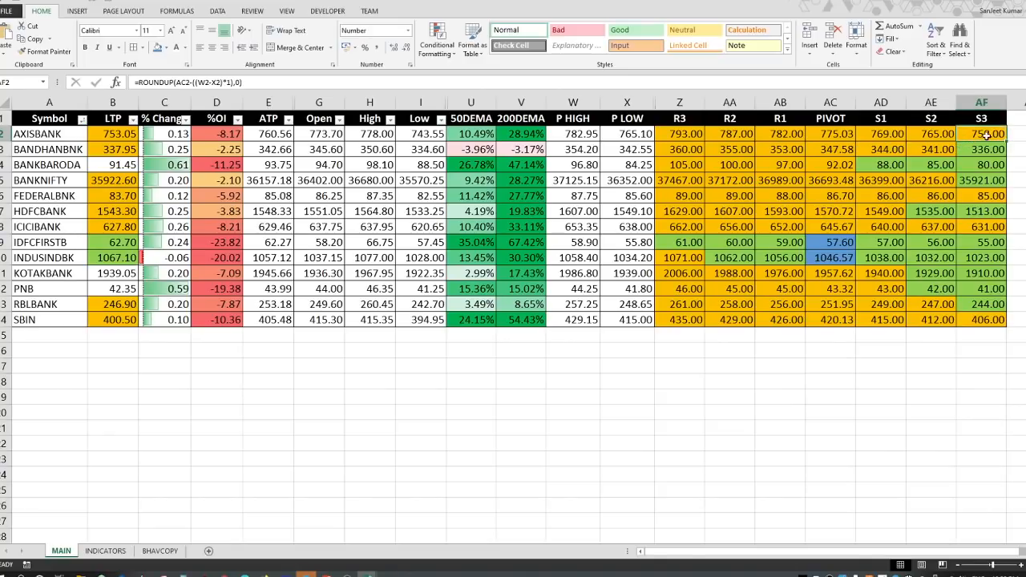
drag(984, 154, 936, 153)
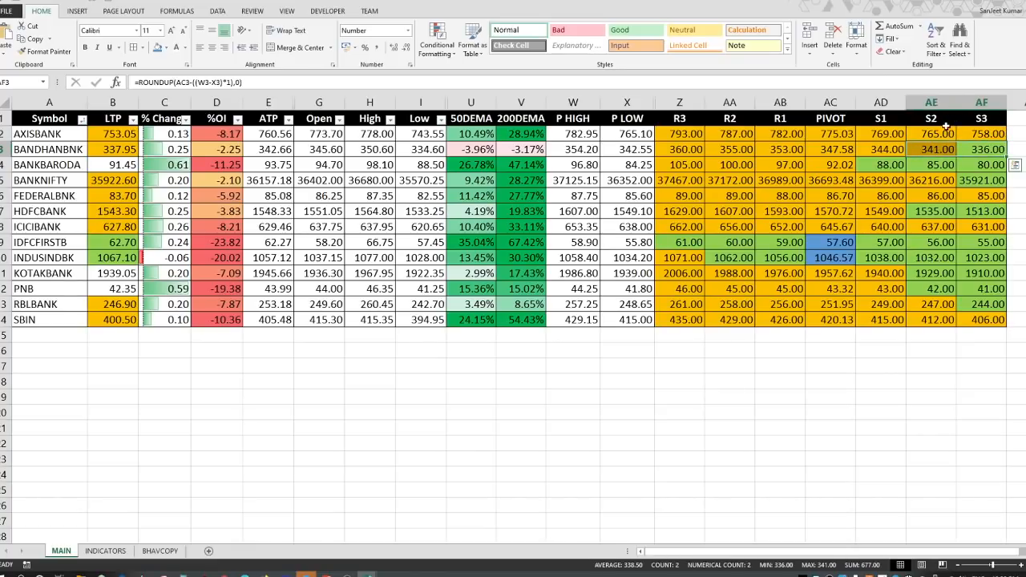
drag(886, 165, 979, 164)
click(893, 167)
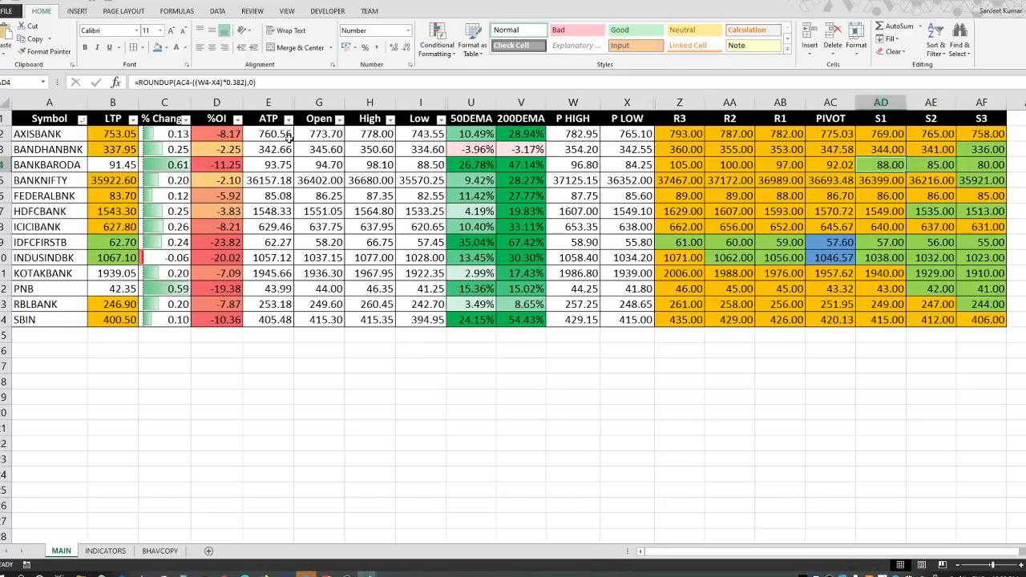
click(189, 82)
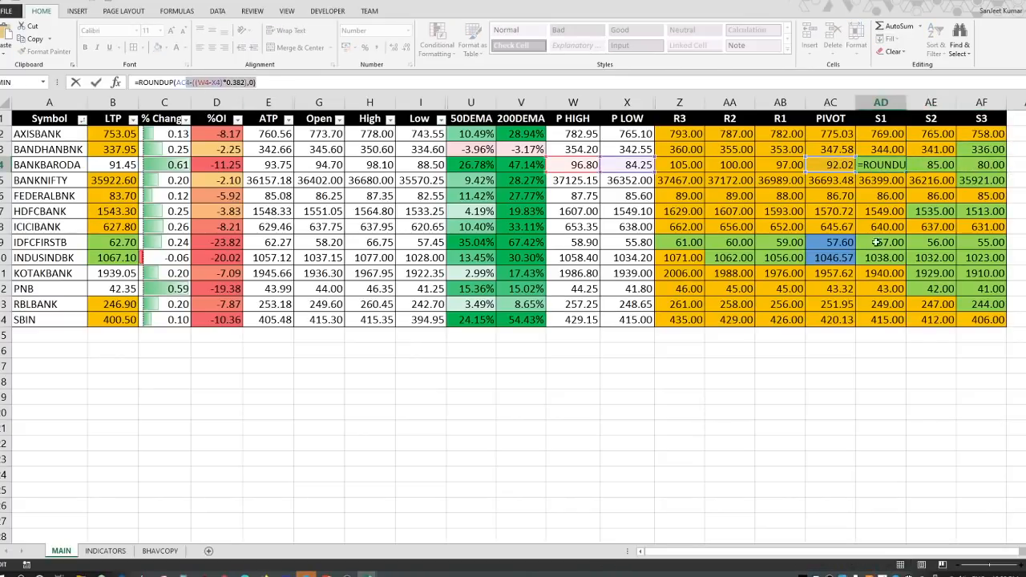
key(ctrl+Return)
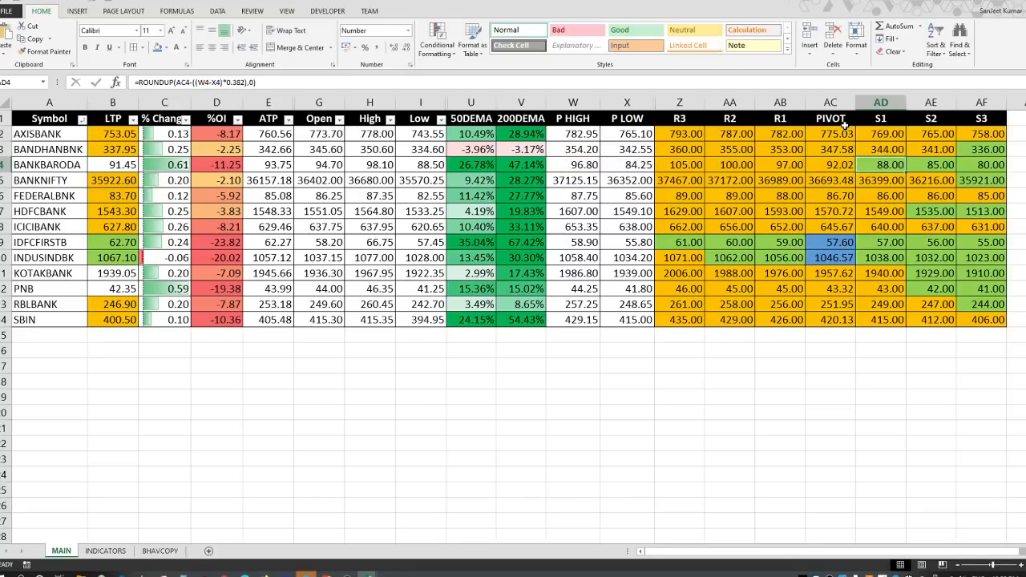
drag(842, 133, 838, 230)
click(828, 288)
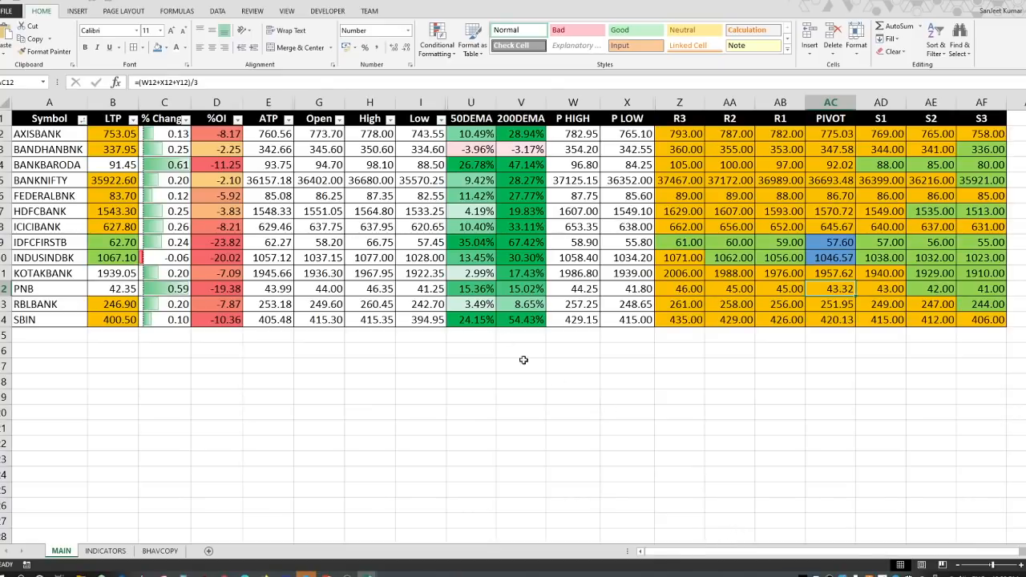
mouse_move(44, 120)
mouse_down()
mouse_move(588, 280)
mouse_move(944, 337)
mouse_move(987, 319)
mouse_up()
click(477, 415)
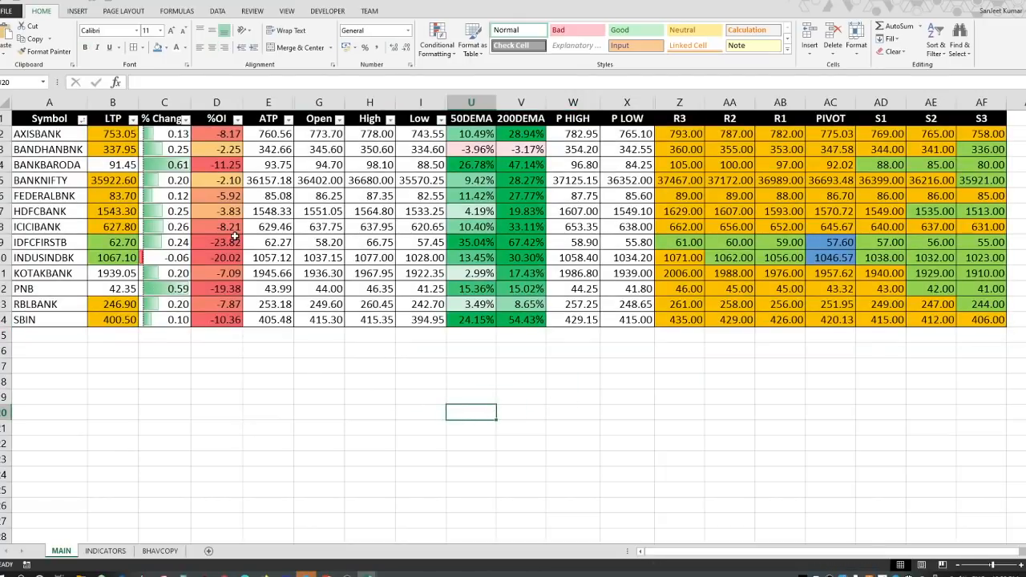
click(200, 319)
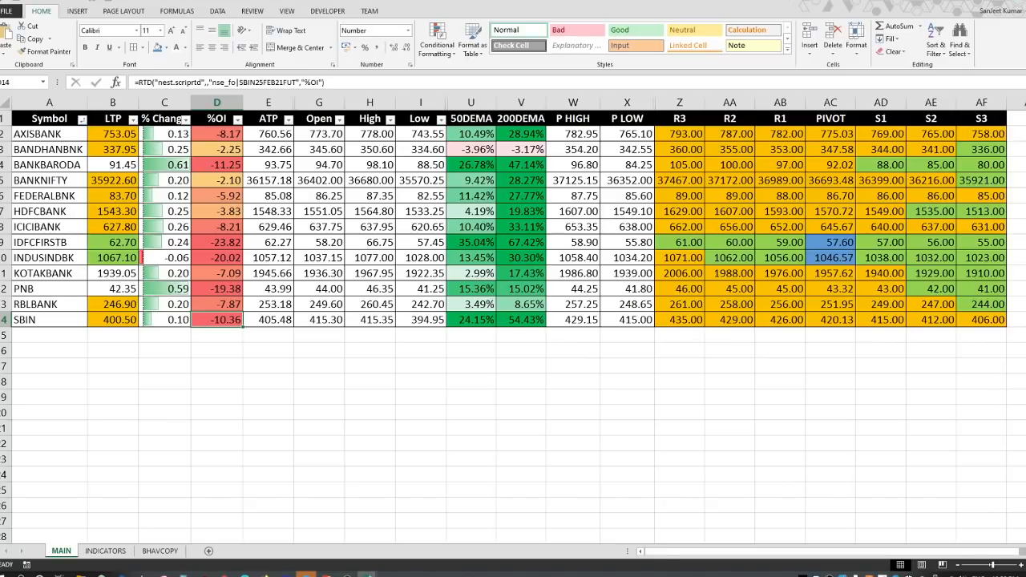
- Close the FUTURE DASHBOARD.xlsx workbook and save its changes
click(1022, 1)
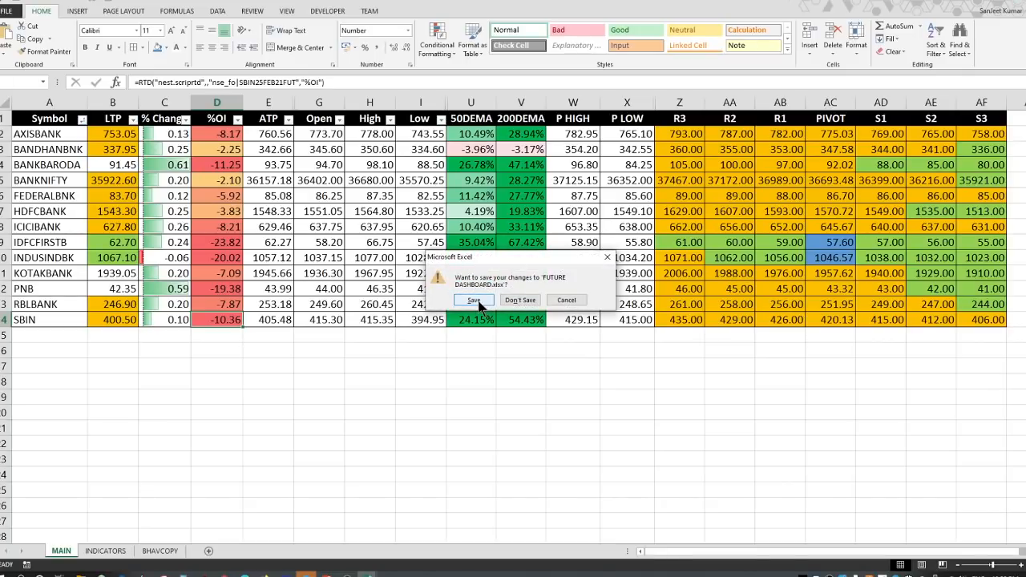
click(473, 300)
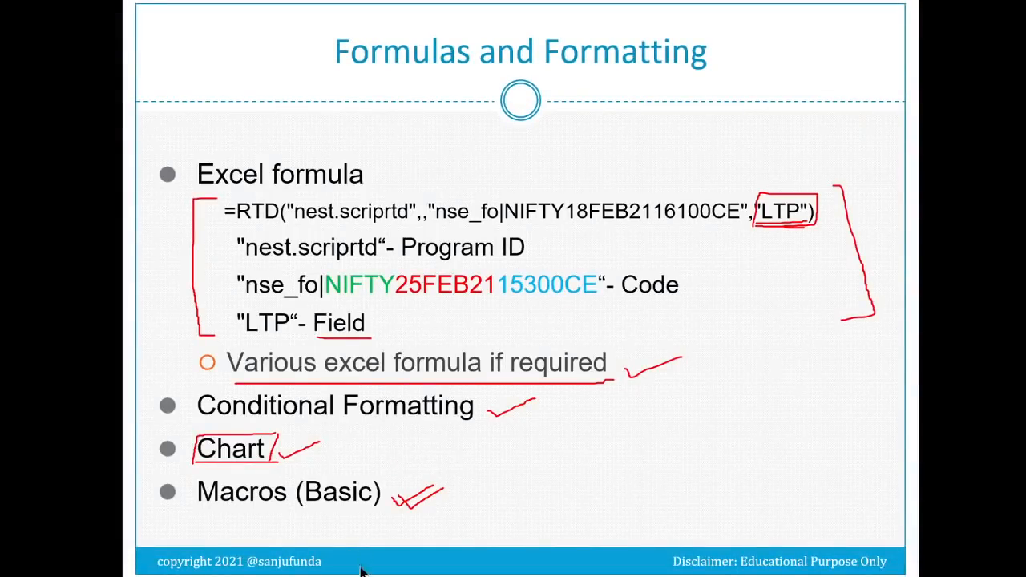
- Launch Excel 2013 as administrator and open the recent workbook SF_ALLINONE
key(super)
right_click(326, 518)
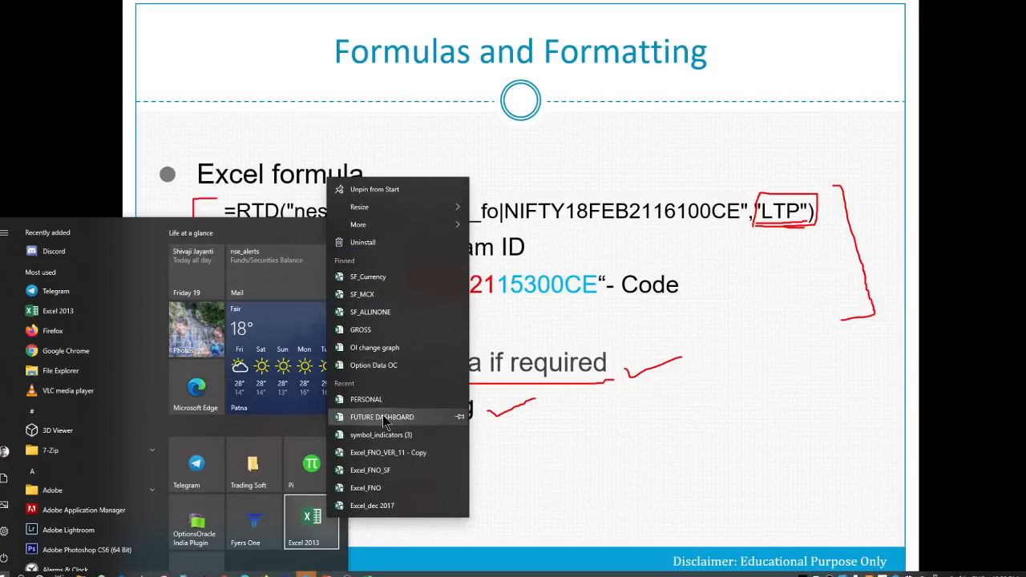
mouse_move(392, 224)
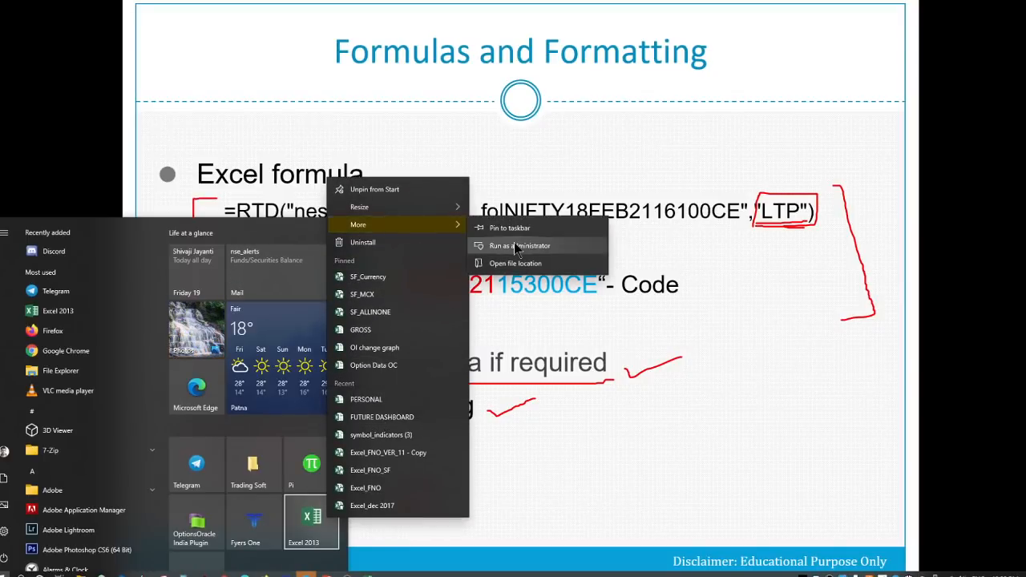
click(518, 246)
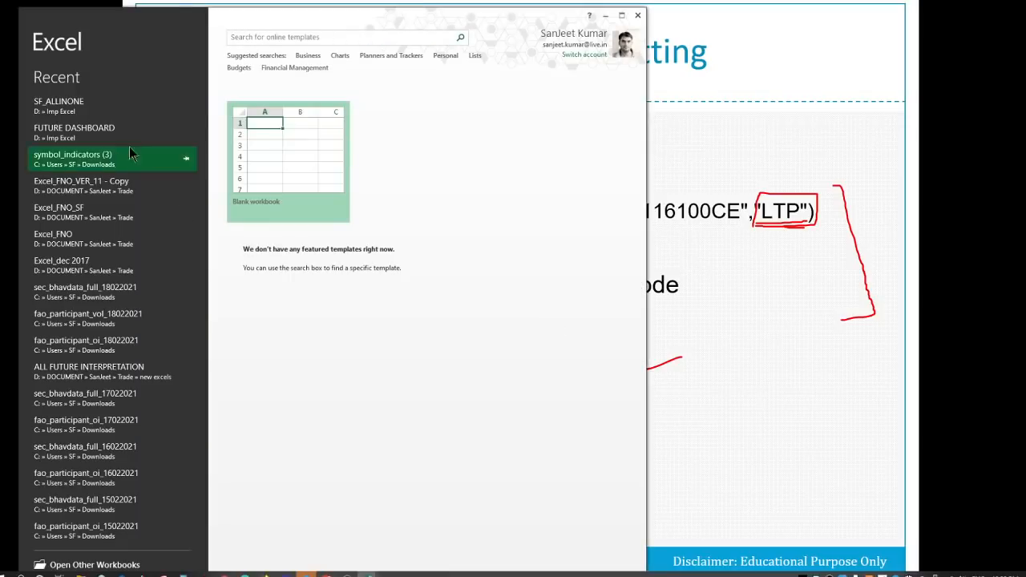
click(98, 108)
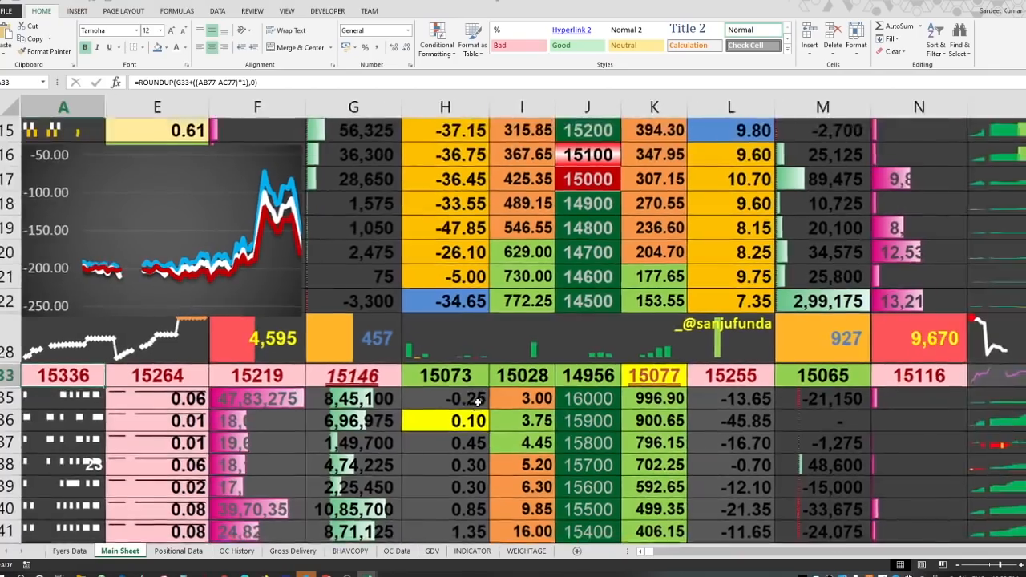
- Examine the option chain on the Main Sheet, focusing on the values in columns E, F, H, L, N and X around the 15100 strike
scroll(478, 401, down, 4)
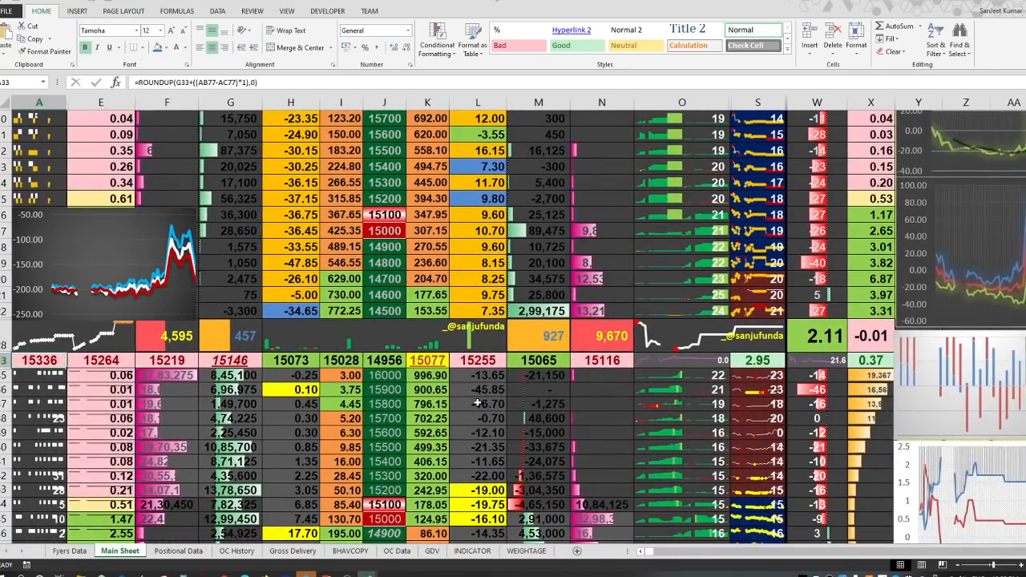
scroll(478, 402, down, 1)
scroll(478, 403, up, 1)
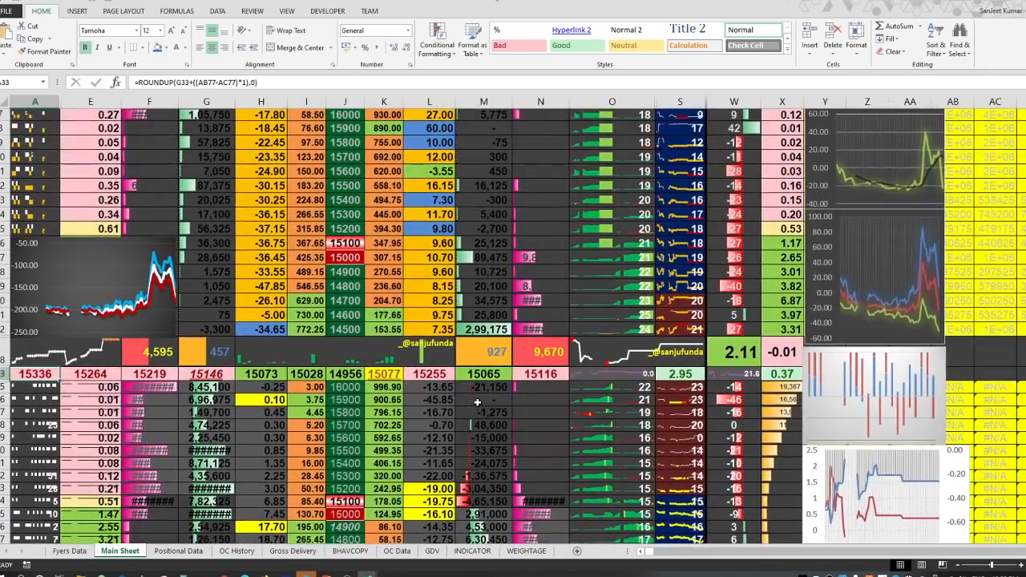
scroll(478, 403, down, 4)
scroll(478, 402, down, 2)
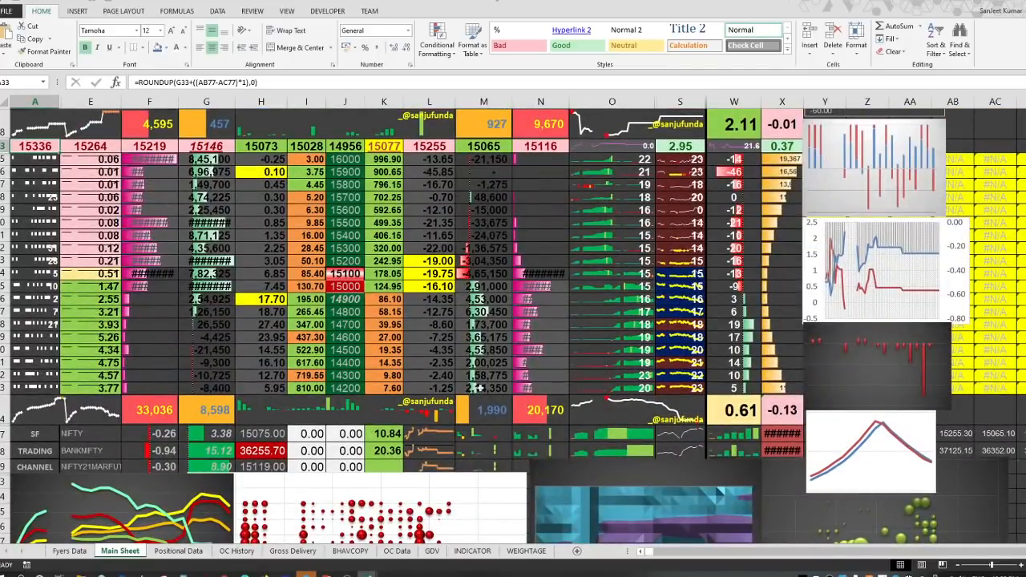
scroll(403, 345, down, 2)
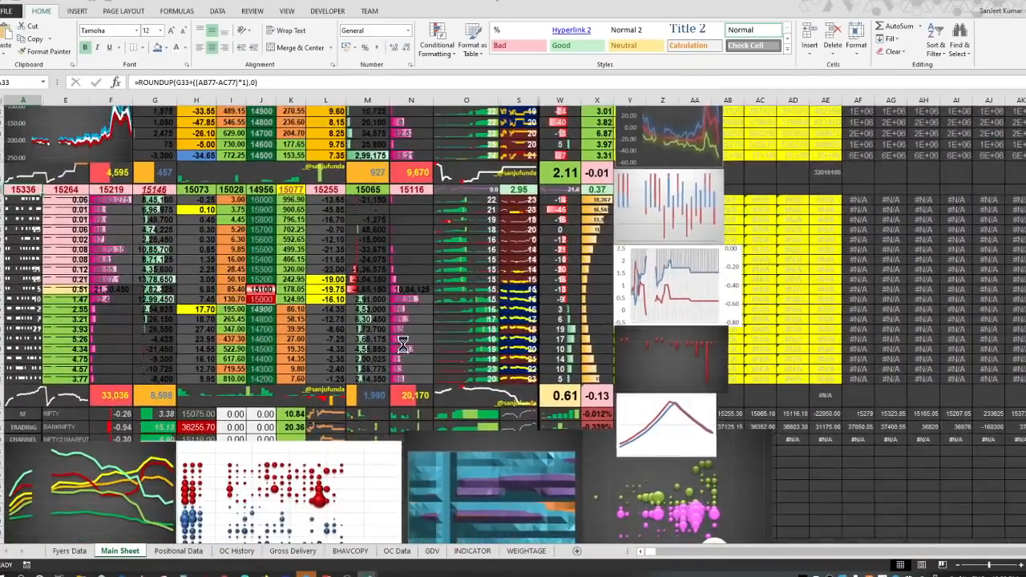
scroll(404, 345, up, 2)
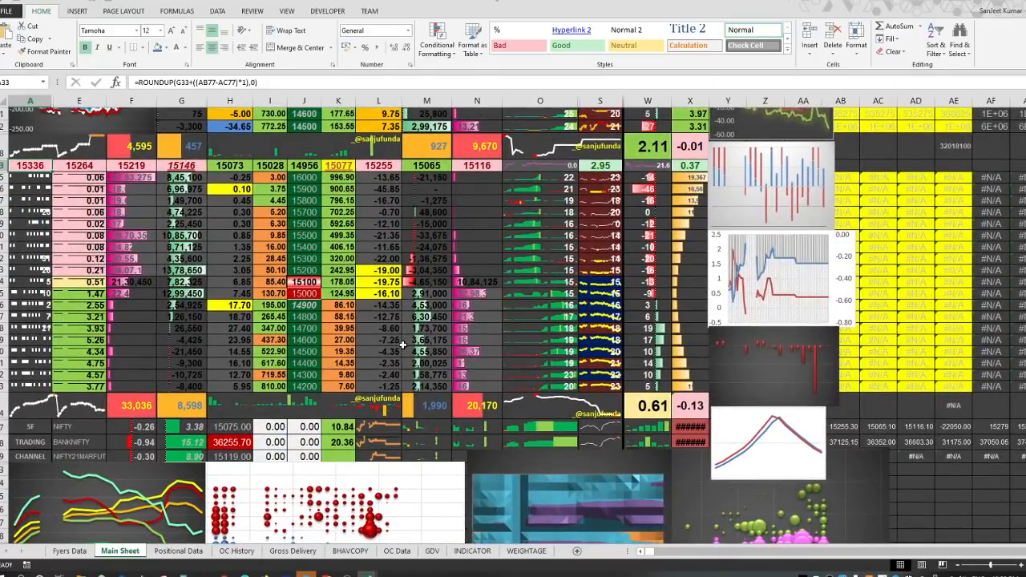
drag(139, 178, 151, 352)
drag(478, 204, 477, 377)
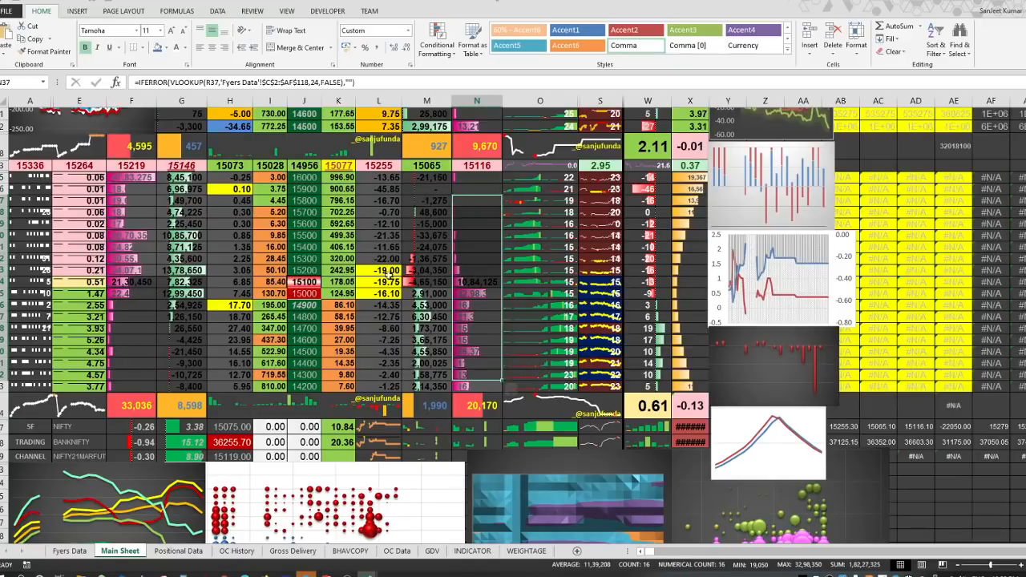
drag(383, 246, 388, 318)
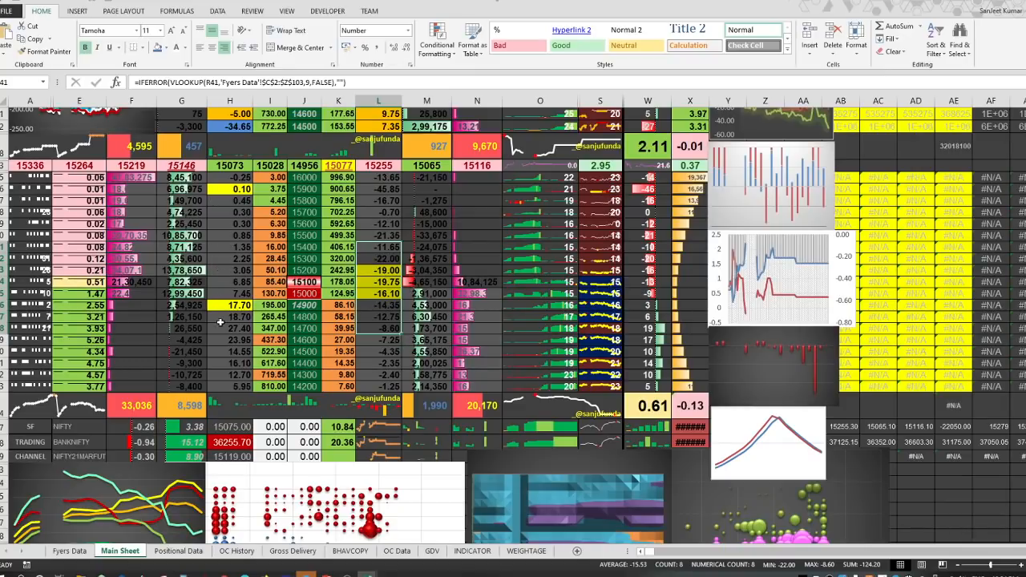
click(225, 281)
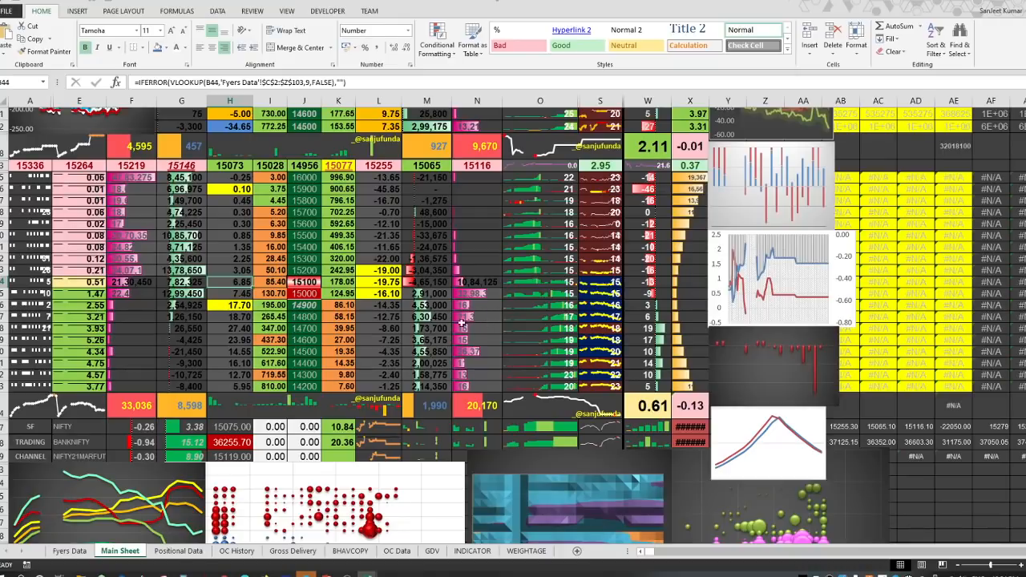
drag(80, 225, 77, 338)
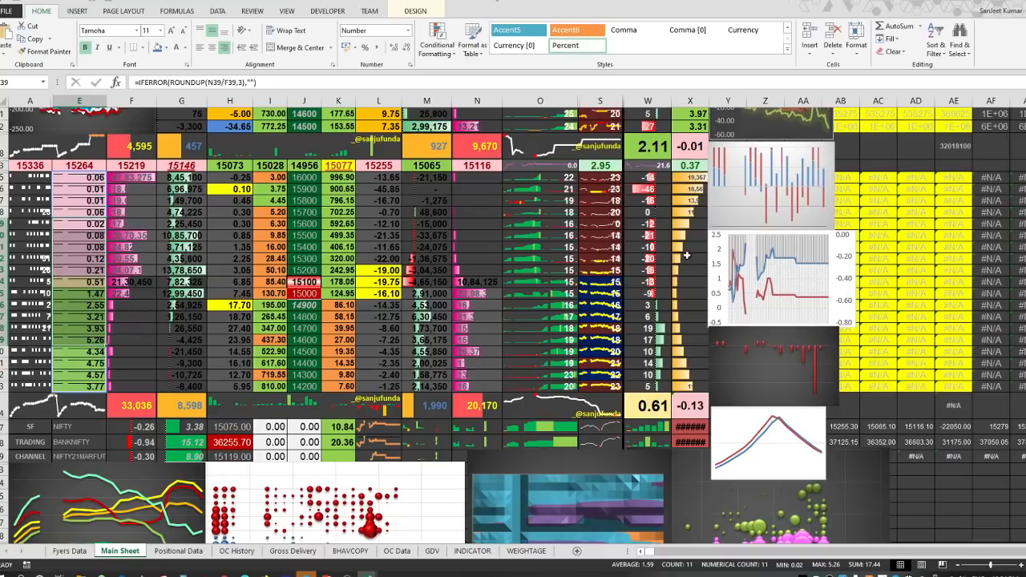
drag(687, 255, 680, 343)
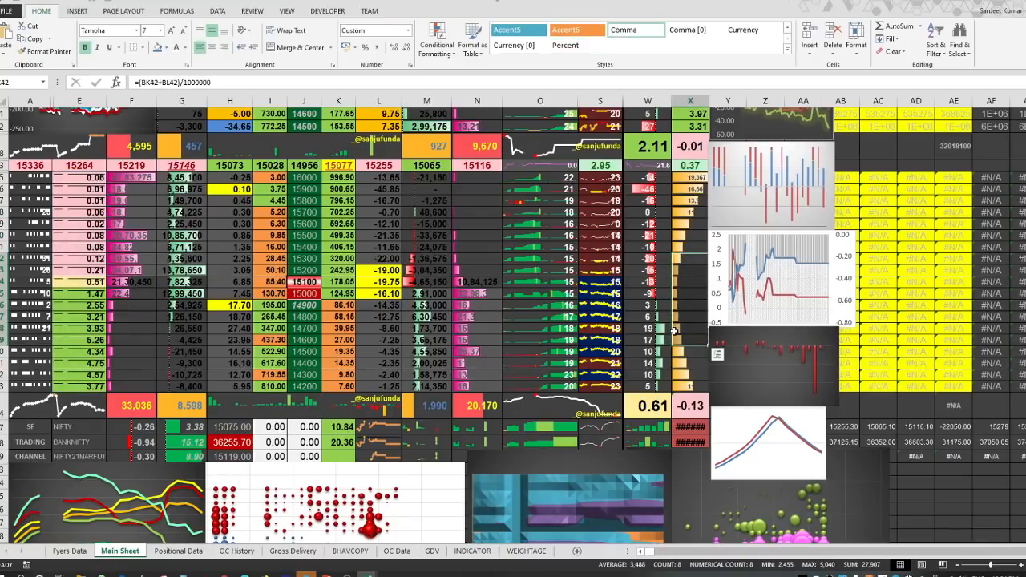
click(376, 327)
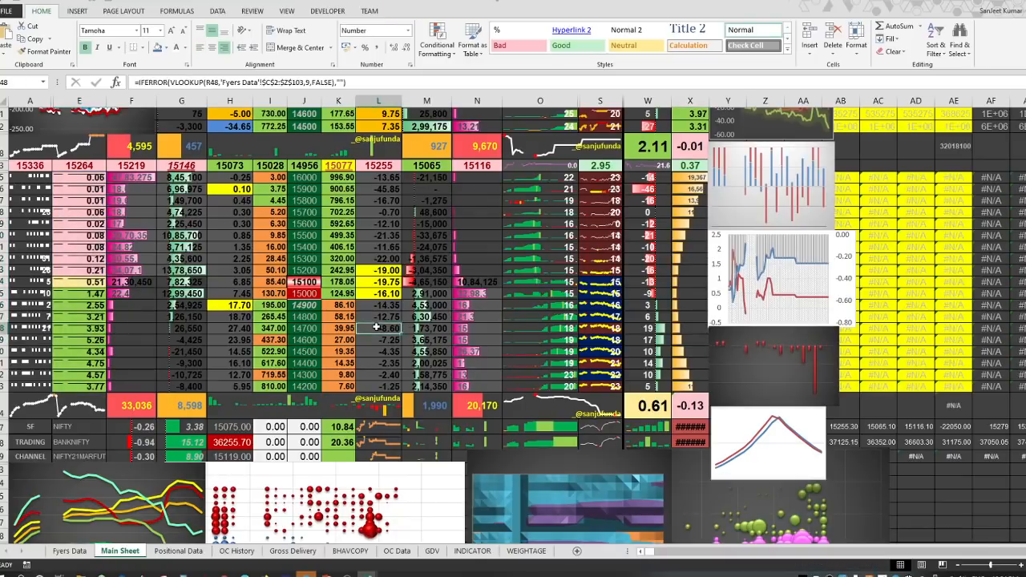
- Examine the Main Sheet's index summary rows, the sparklines in S77:S78, and the charts below and beside the option chain
scroll(376, 327, down, 1)
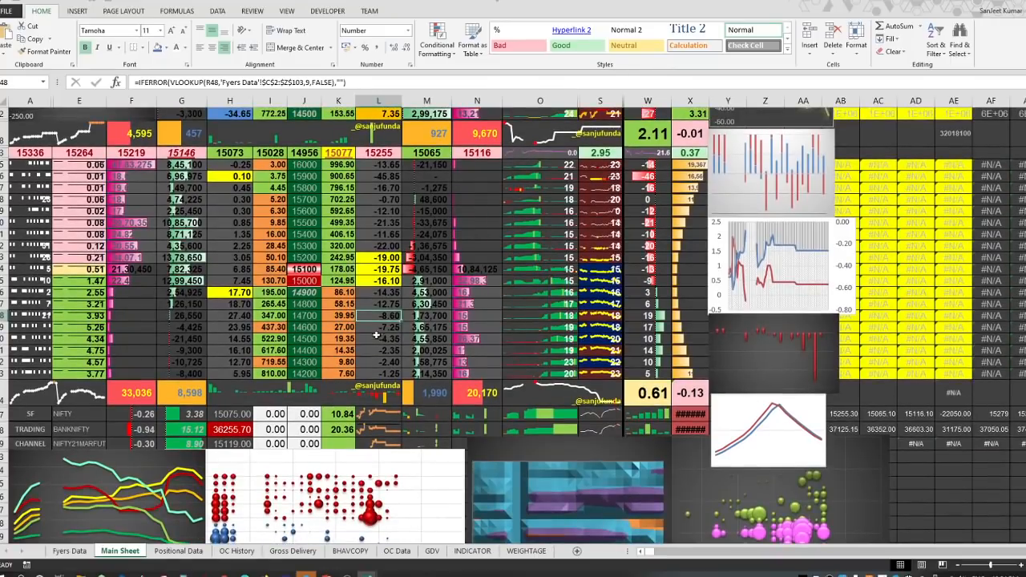
drag(653, 553, 510, 561)
scroll(430, 321, down, 1)
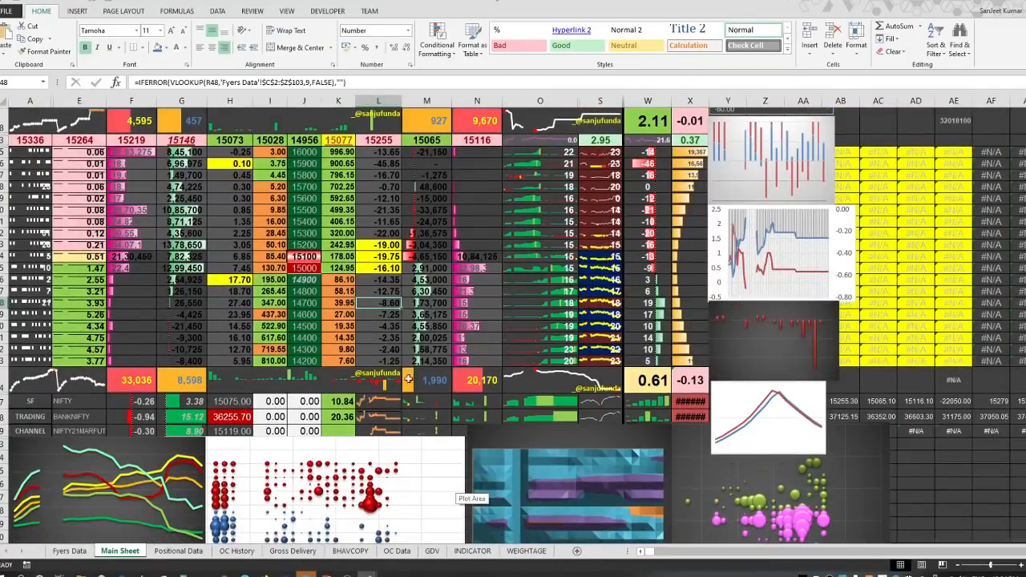
click(600, 402)
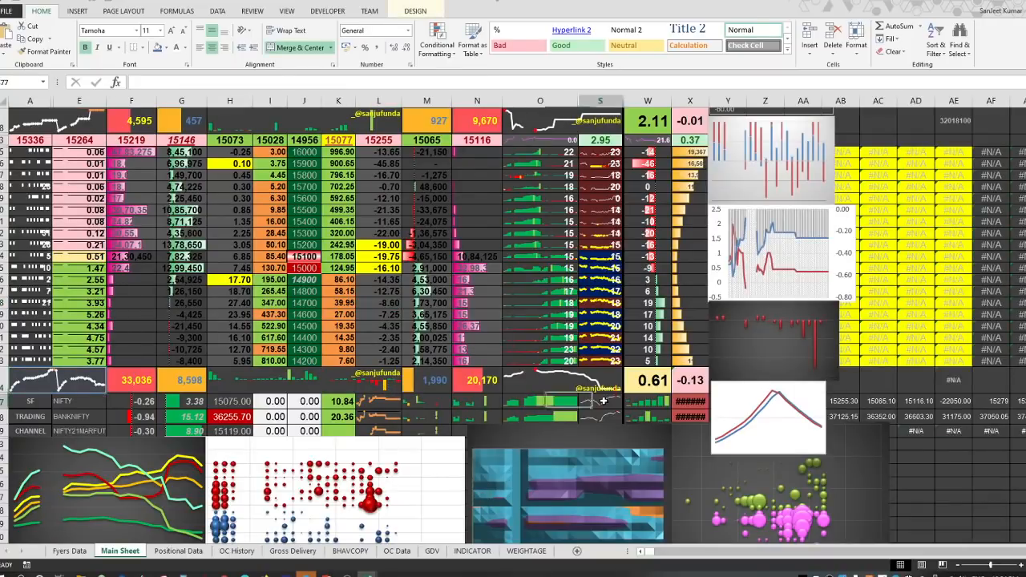
key(Down)
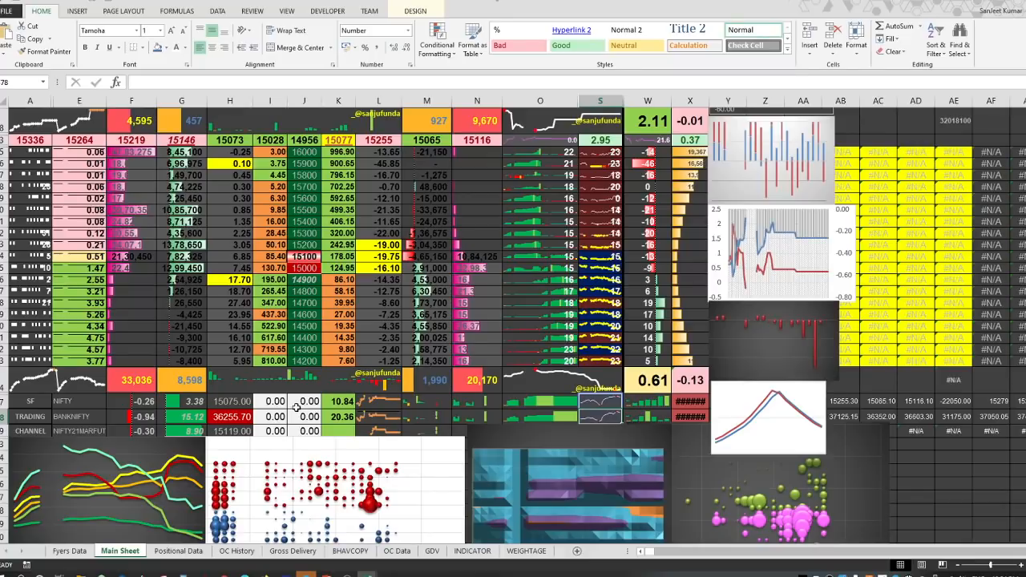
scroll(296, 409, up, 4)
scroll(296, 409, up, 1)
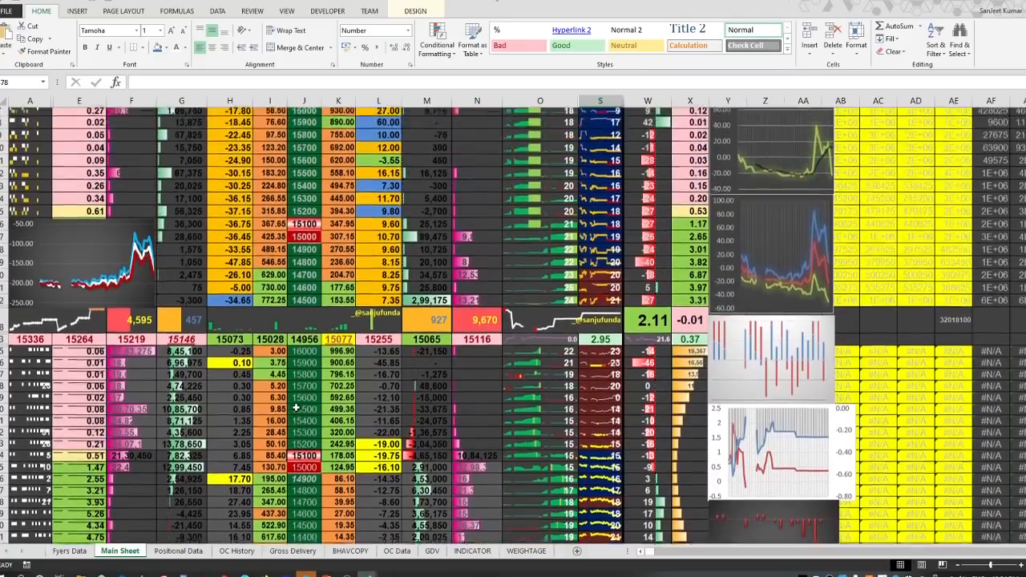
scroll(296, 409, down, 1)
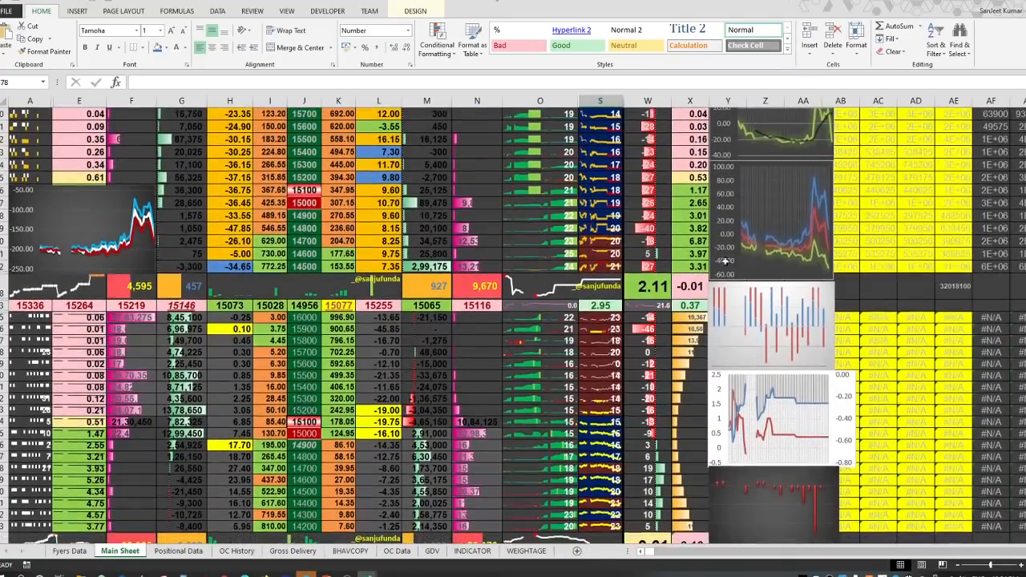
scroll(694, 293, up, 1)
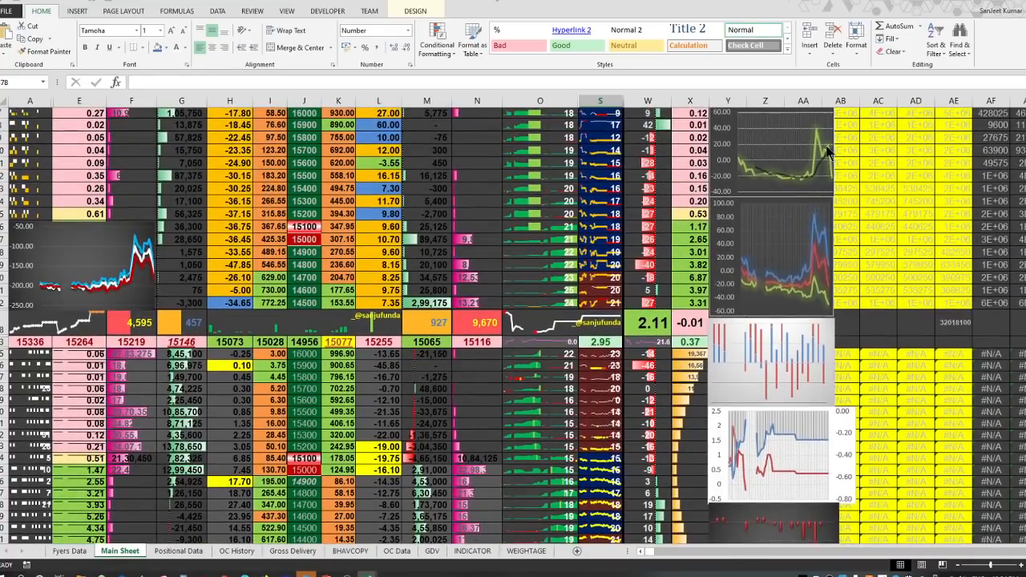
double_click(662, 2)
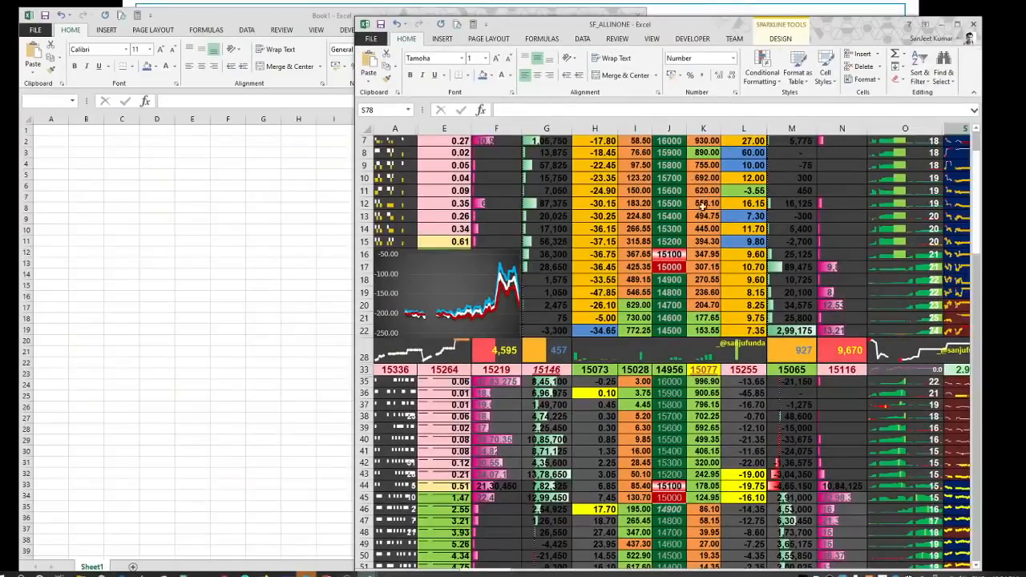
drag(619, 31, 607, 1)
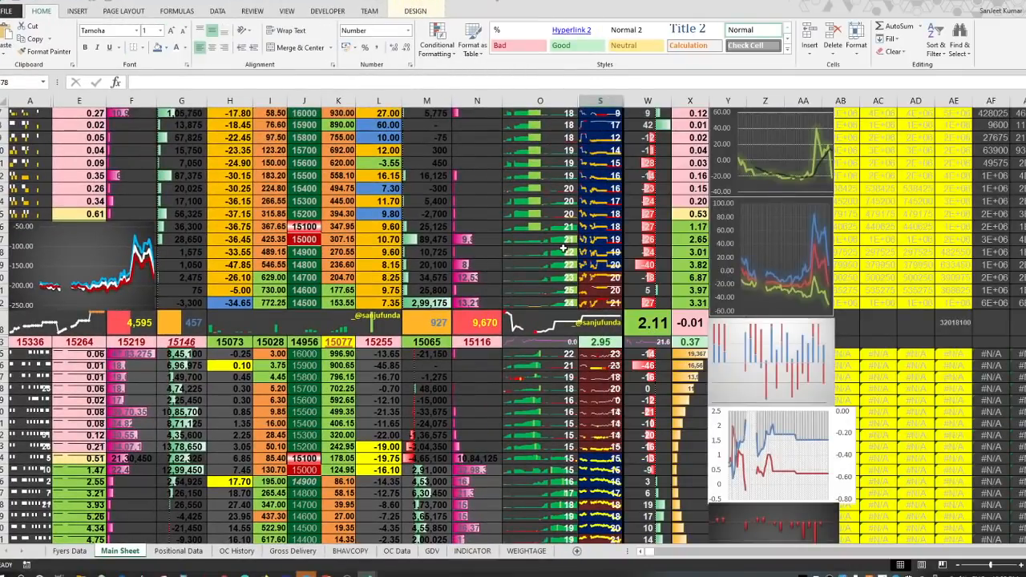
scroll(507, 374, down, 3)
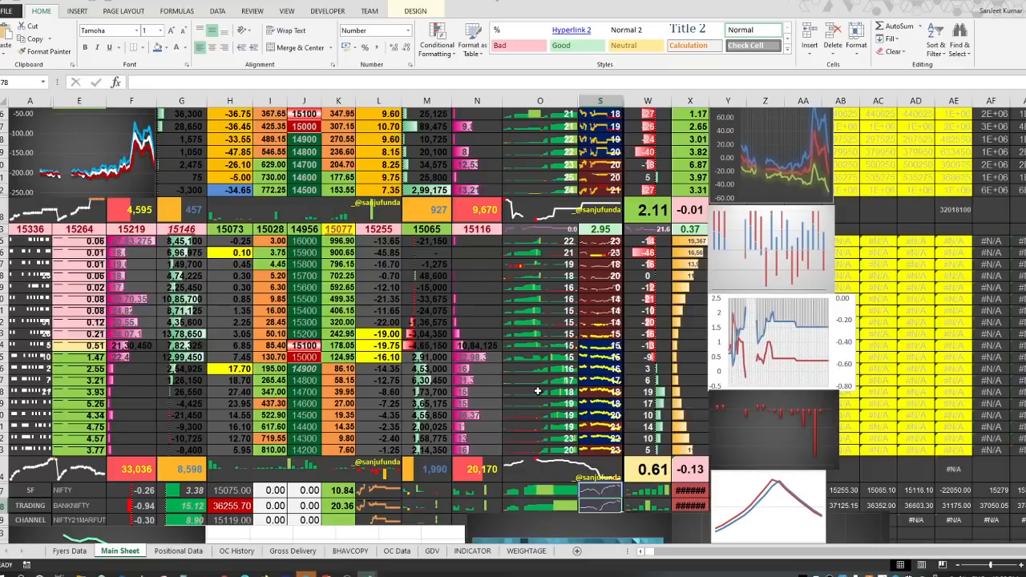
- Look over the charts beneath the Main Sheet's option chain and open the Positional Data sheet at its graph columns
scroll(546, 427, down, 3)
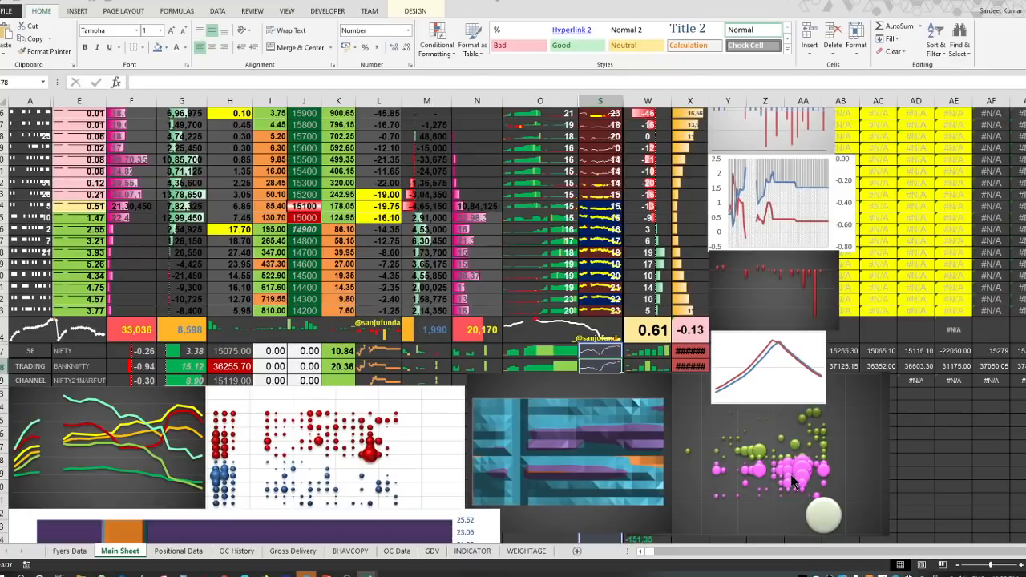
scroll(798, 478, down, 1)
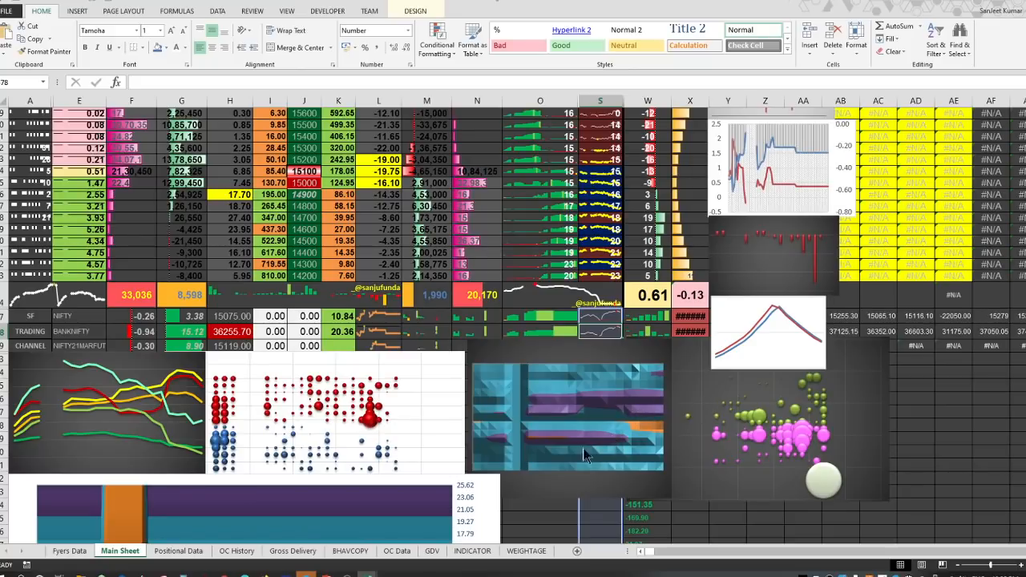
click(161, 553)
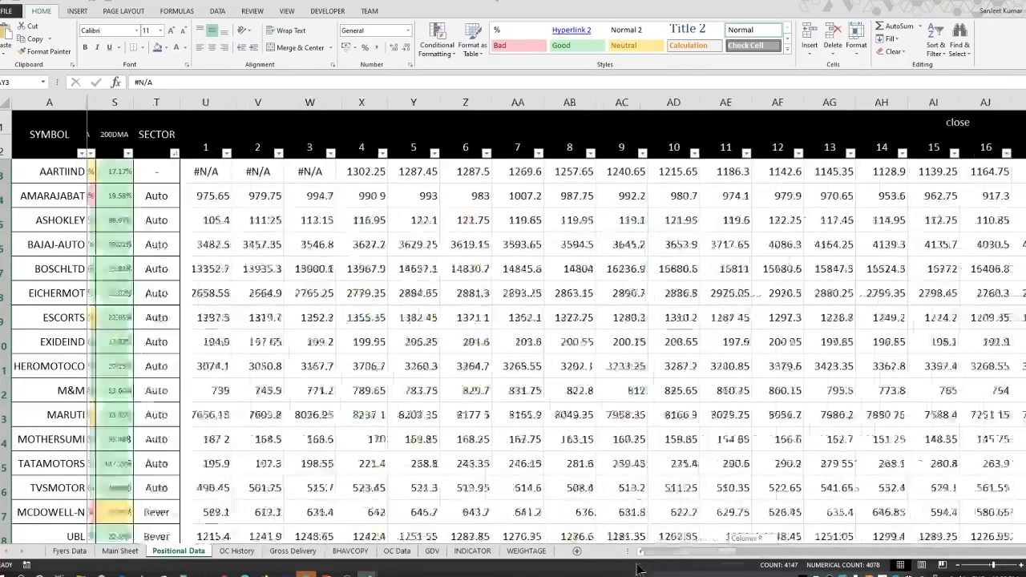
drag(762, 553, 635, 570)
scroll(391, 449, down, 3)
scroll(391, 449, up, 3)
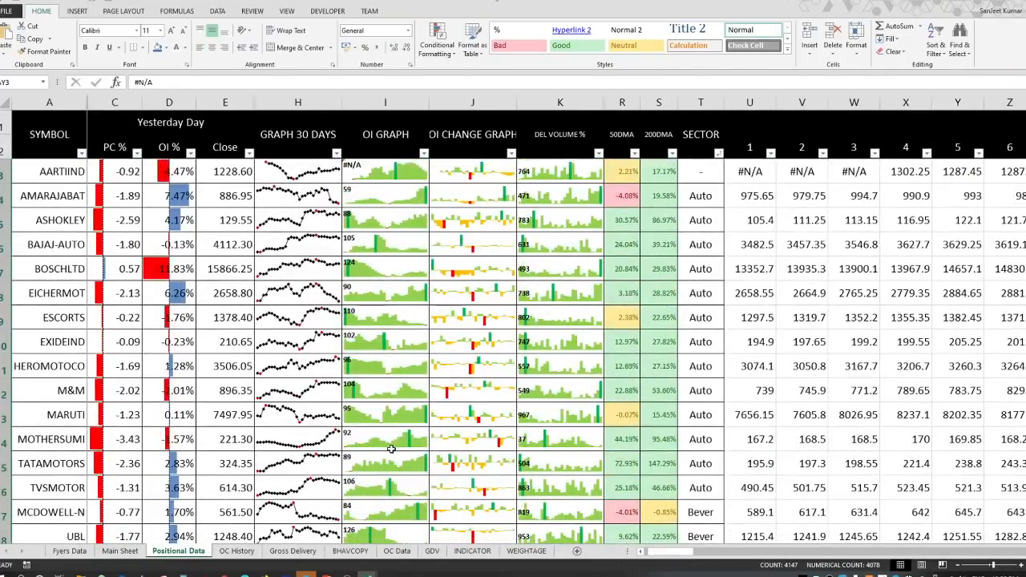
- Examine the Positional Data sheet's 30-day graph, OI graph, OI change graph, 50DMA, 200DMA, sector and symbol columns
click(294, 197)
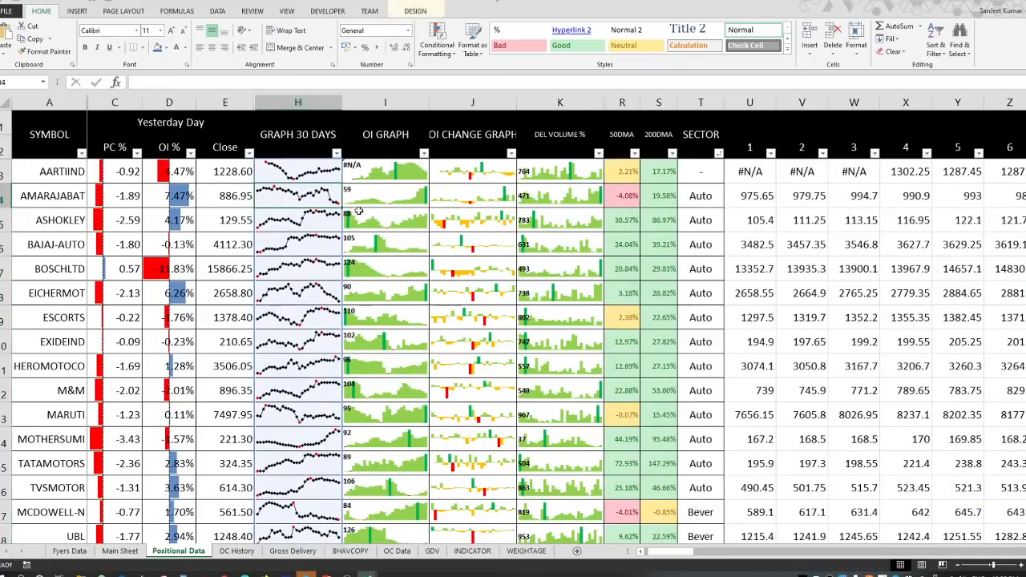
click(377, 202)
click(481, 206)
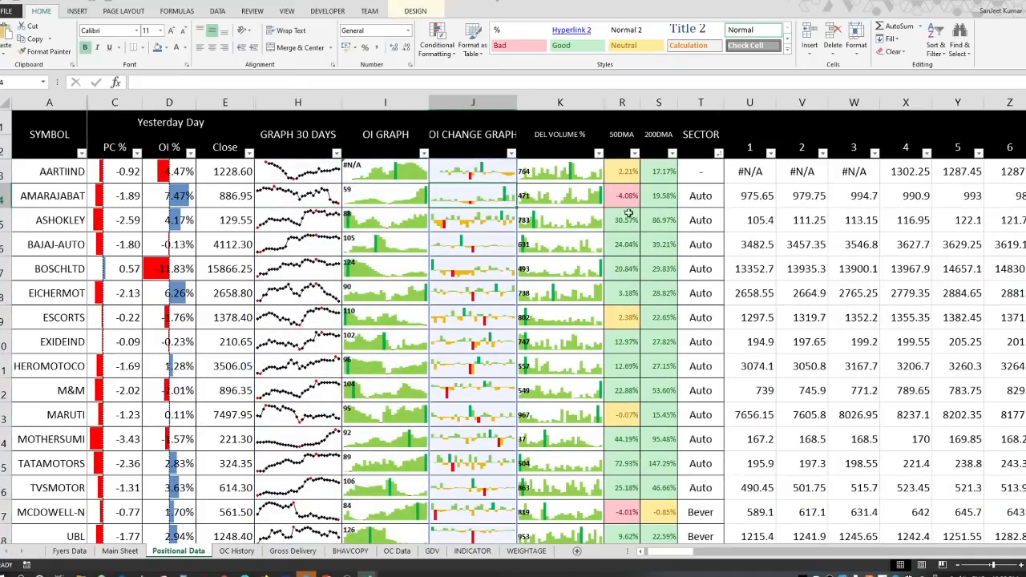
drag(622, 196, 659, 253)
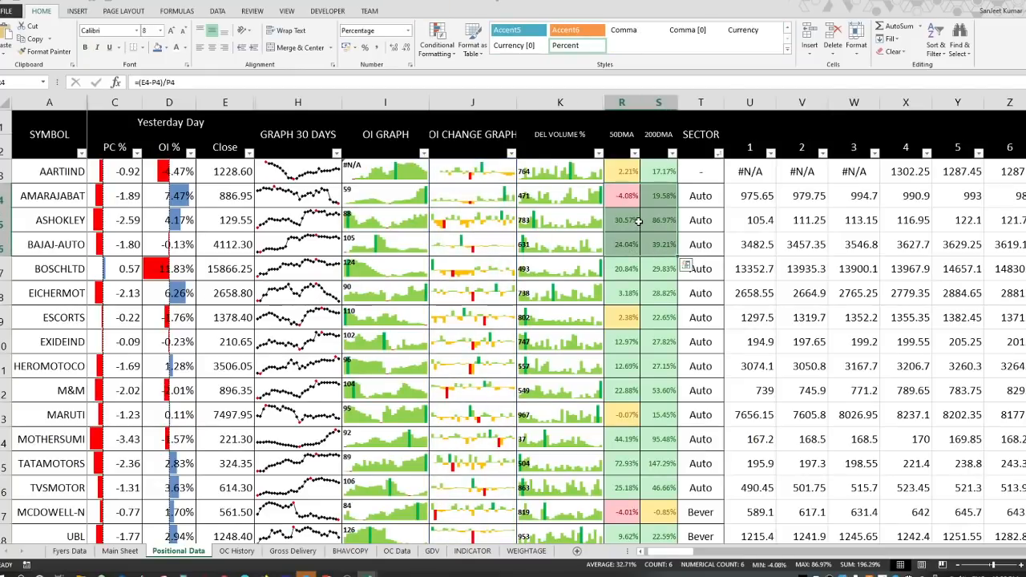
click(712, 209)
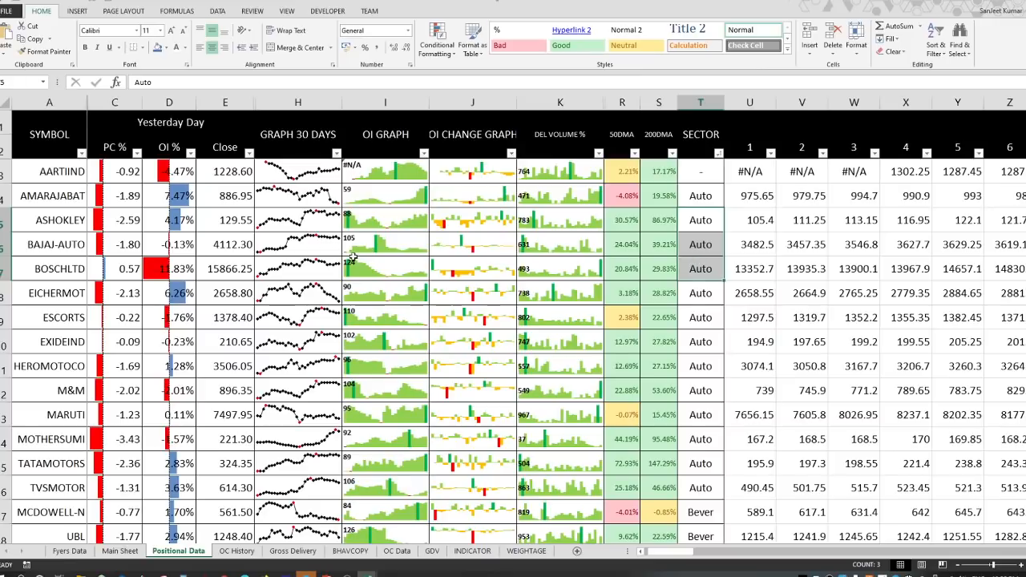
click(78, 249)
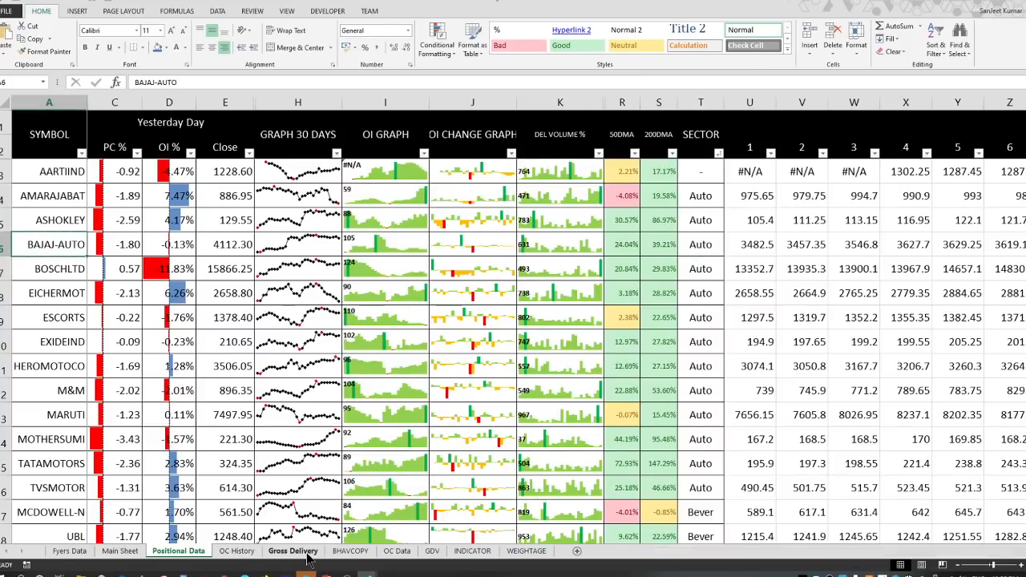
- Open the Gross Delivery sheet and inspect the bank-stock rows MAHABANK, IOB, CENTRALBK and PSB
click(310, 553)
scroll(530, 428, down, 10)
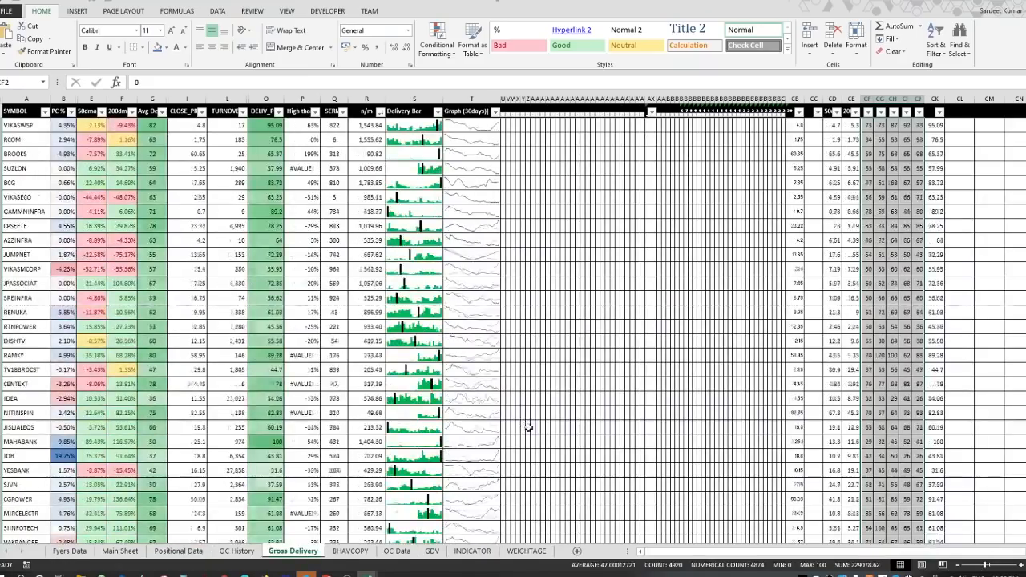
scroll(530, 428, down, 1)
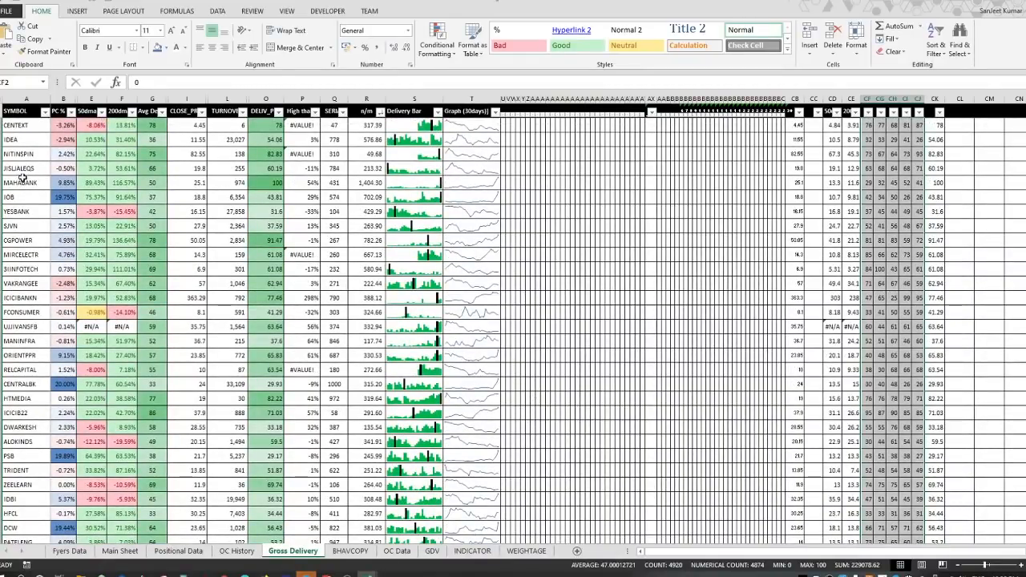
drag(22, 178, 24, 196)
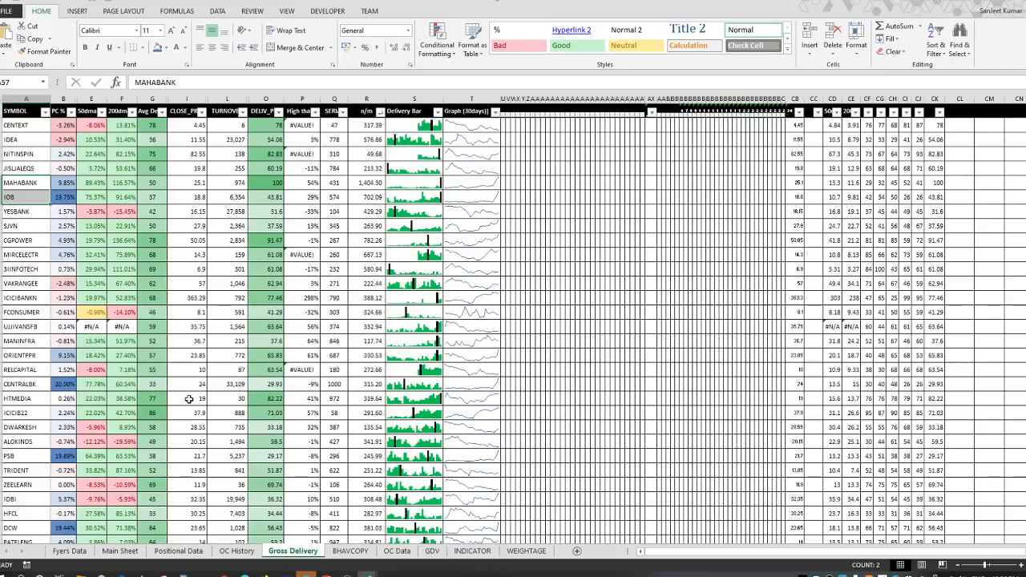
click(31, 386)
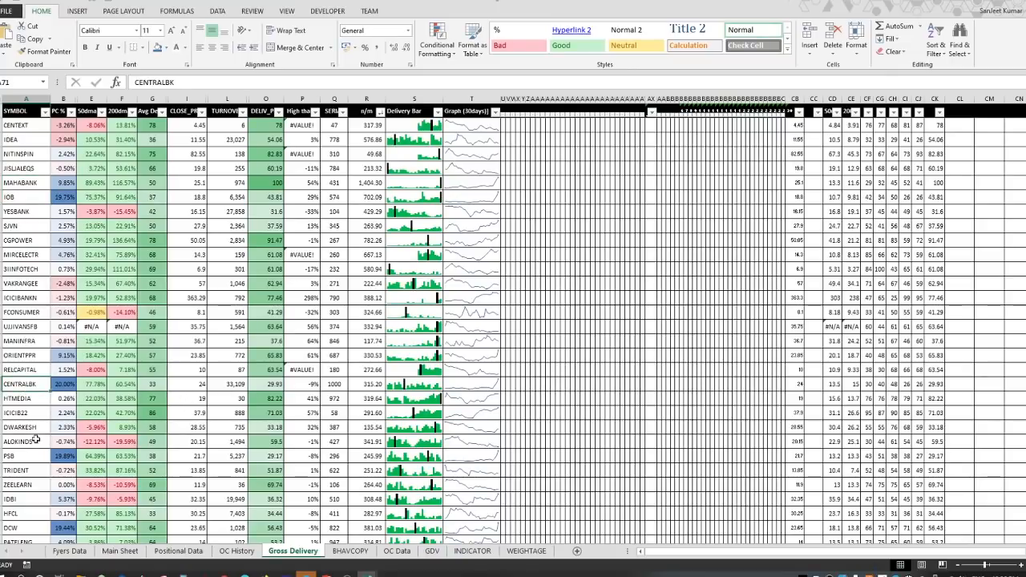
click(35, 455)
scroll(230, 443, down, 6)
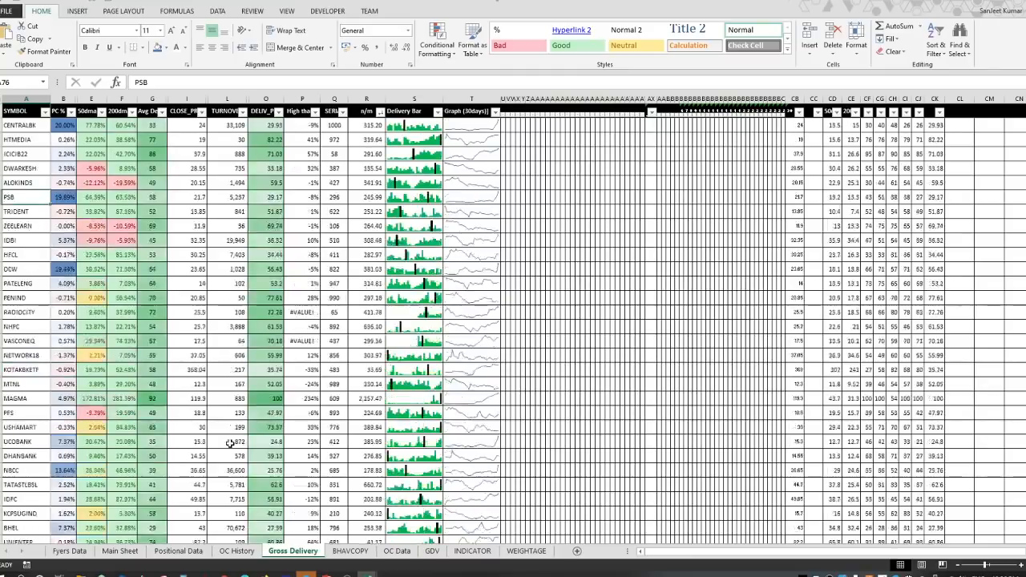
- Inspect UCOBANK's percentage change and Delivery Bar sparkline on the Gross Delivery sheet, and look through the stocks further down
scroll(230, 443, down, 1)
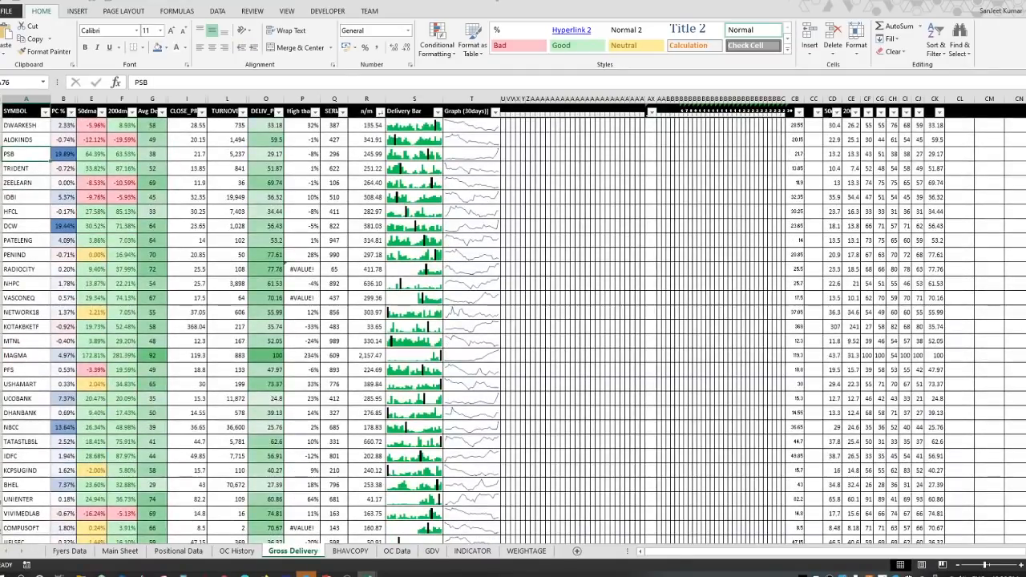
click(28, 398)
click(65, 398)
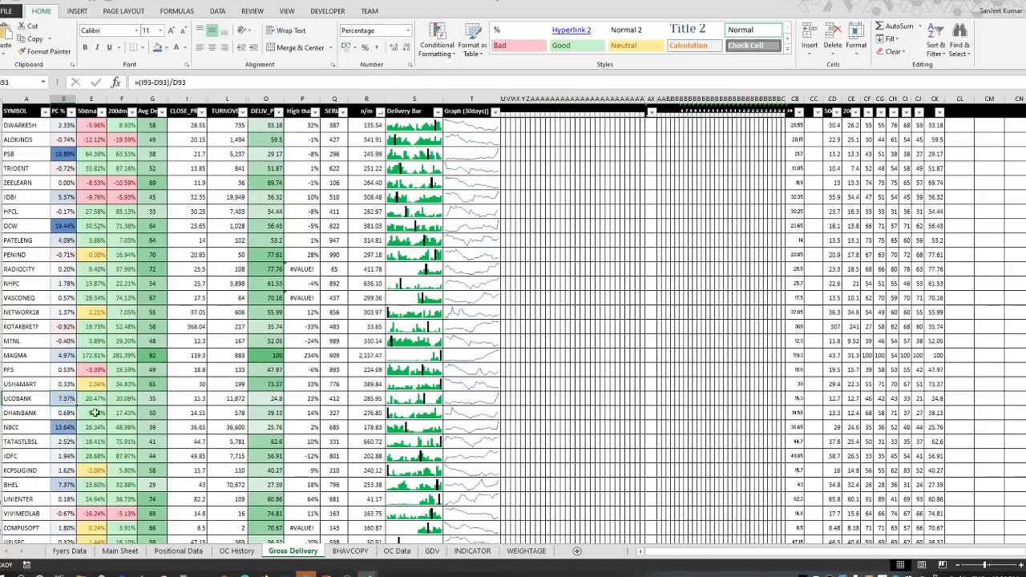
click(409, 403)
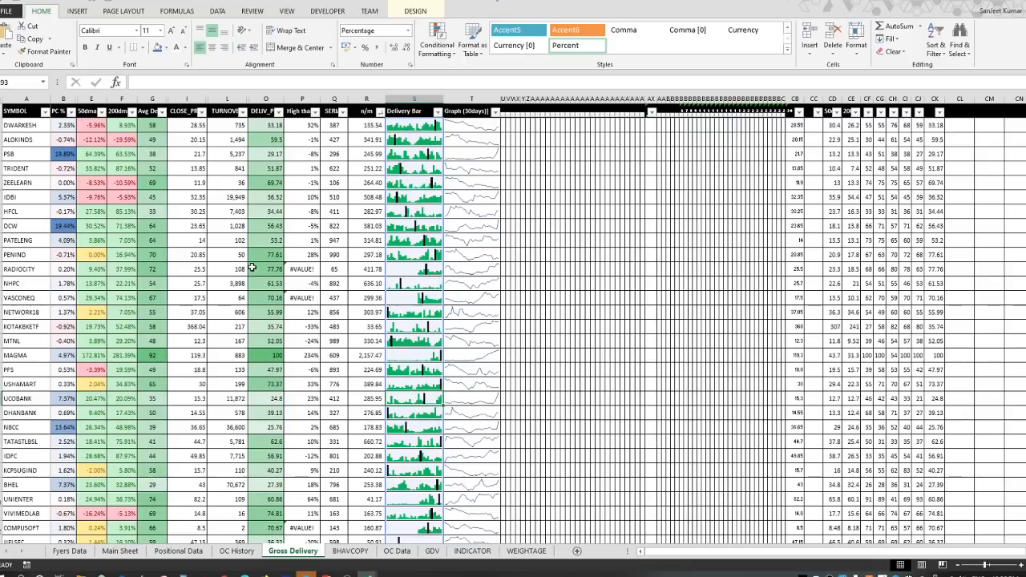
scroll(252, 268, down, 10)
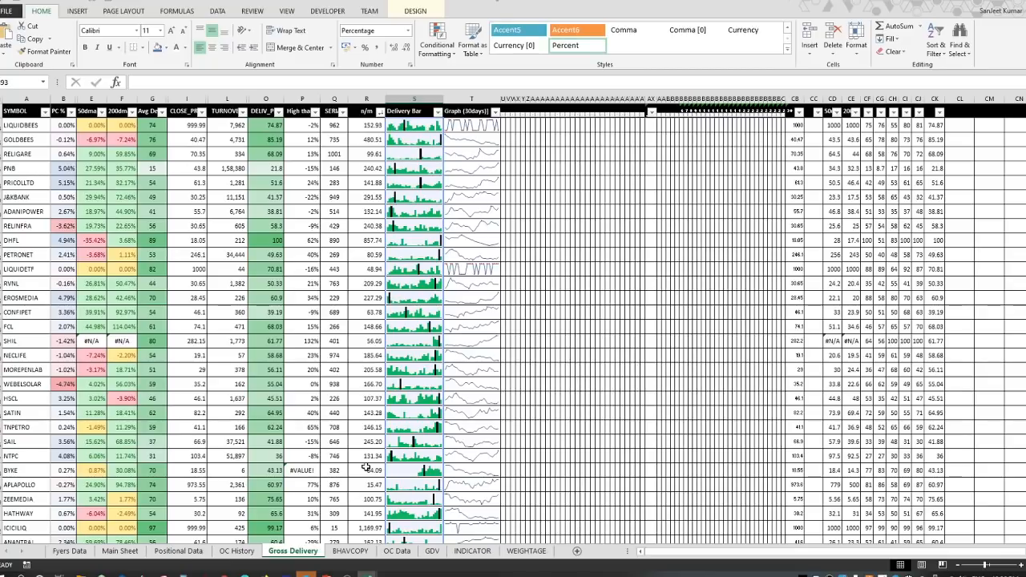
- View the source data on the BHAVCOPY, GDV and INDICATOR sheets
click(350, 551)
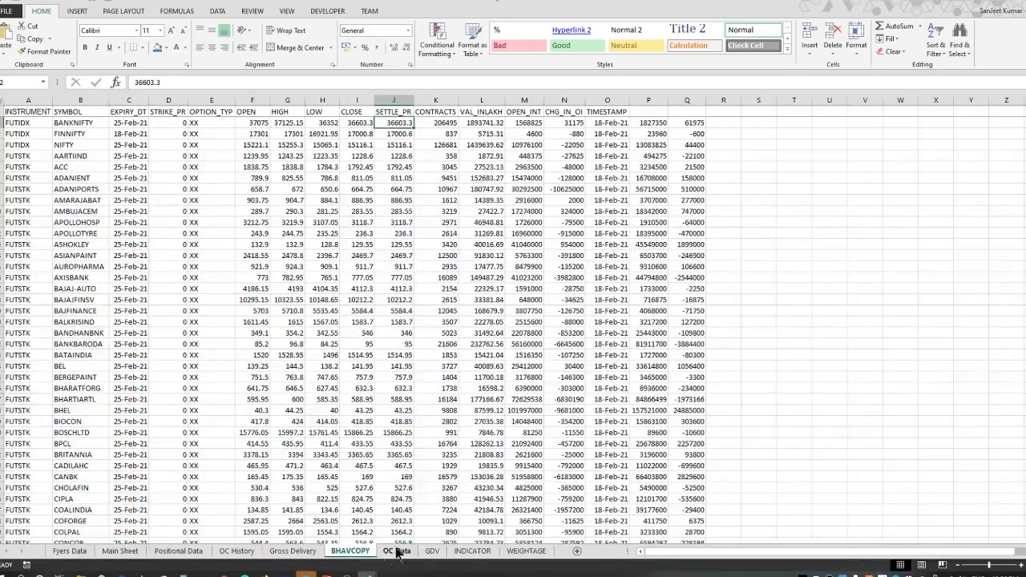
click(433, 552)
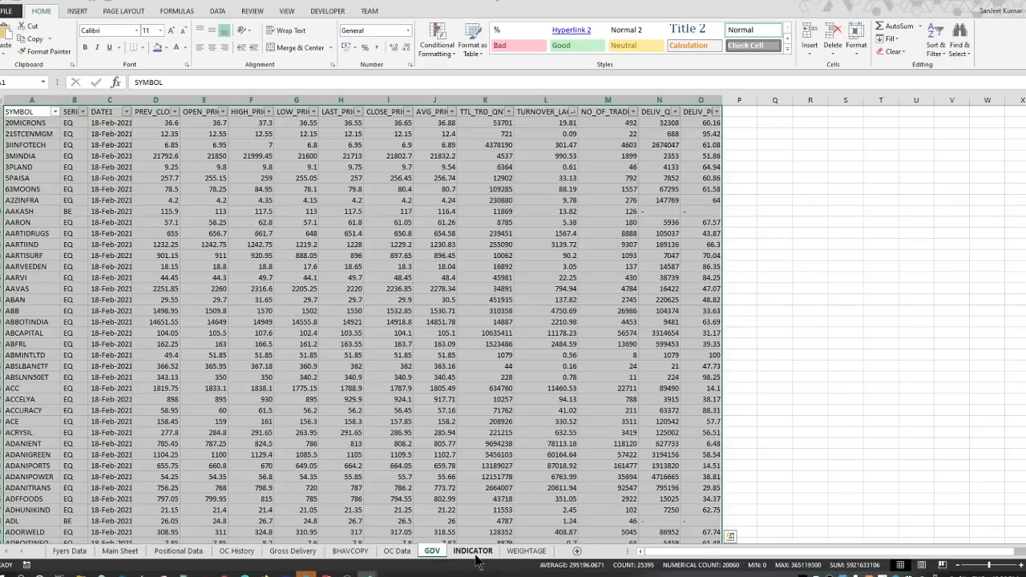
click(473, 552)
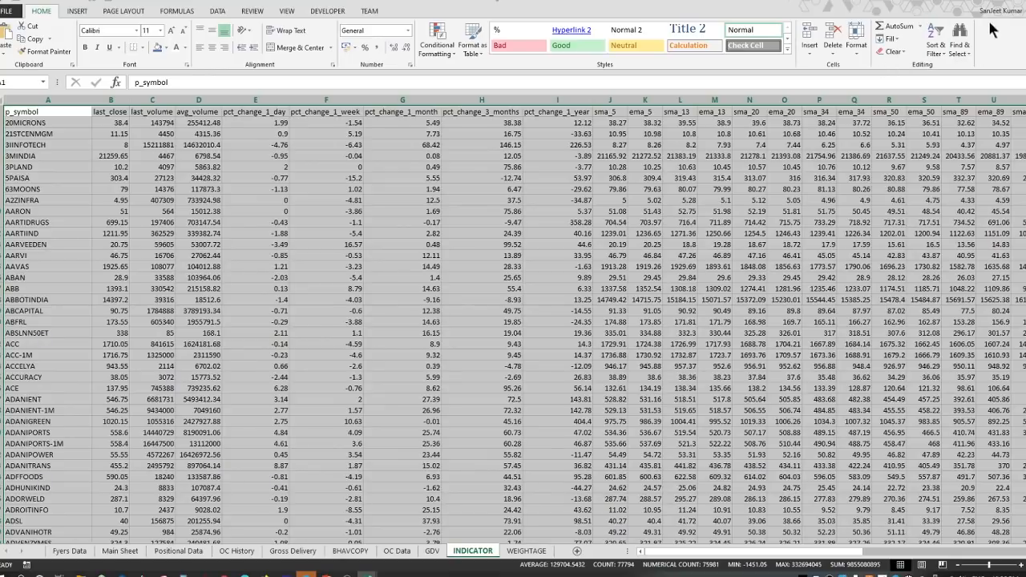
- Close SF_ALLINONE.xlsm without saving its changes, and close the blank Book1 workbook
click(1020, 2)
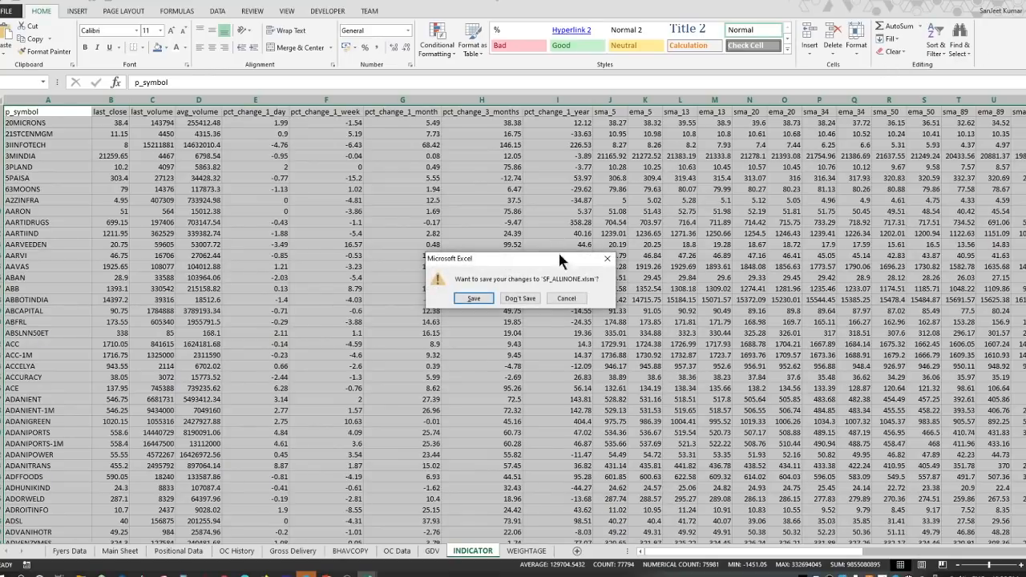
click(520, 298)
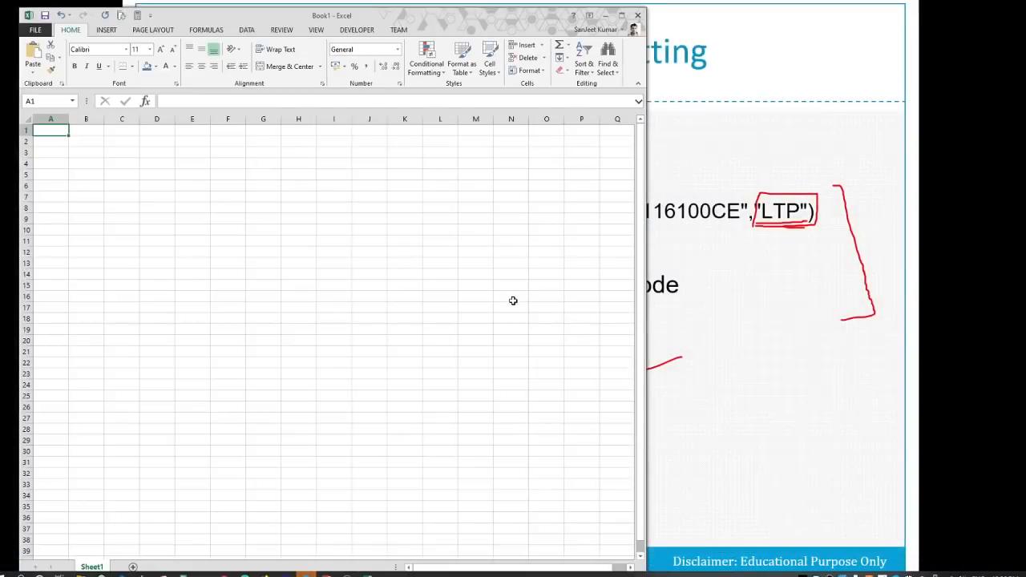
click(628, 13)
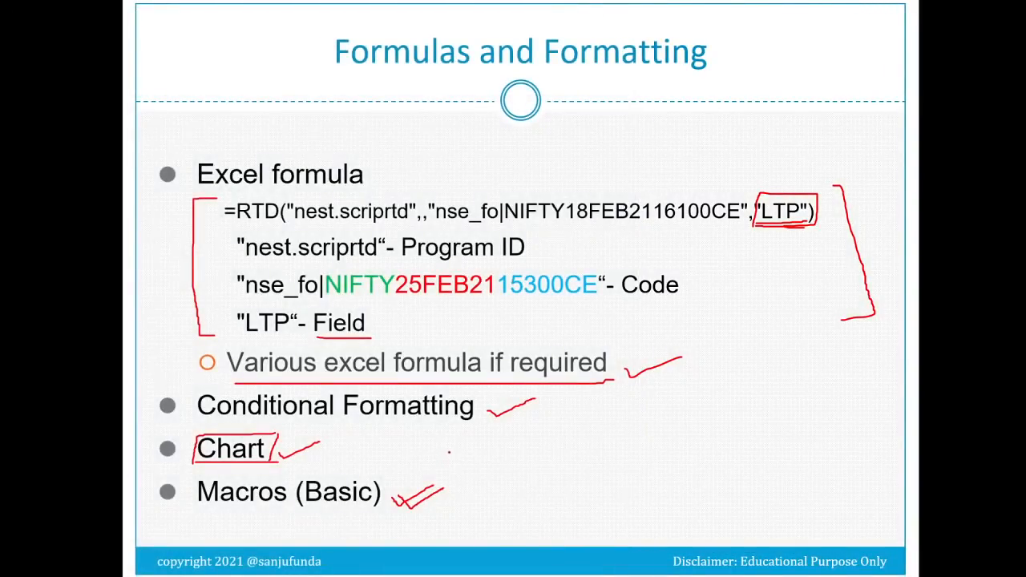
- Switch to the browser's NSE All Reports page and look through the Capital Market daily reports for Equities & SME
key(super)
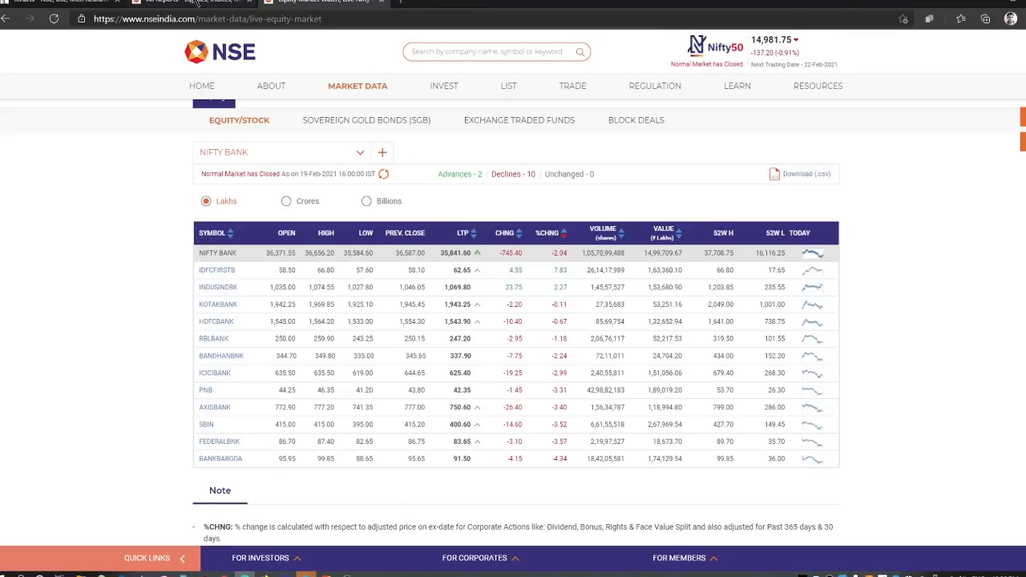
key(ctrl+shift+Tab)
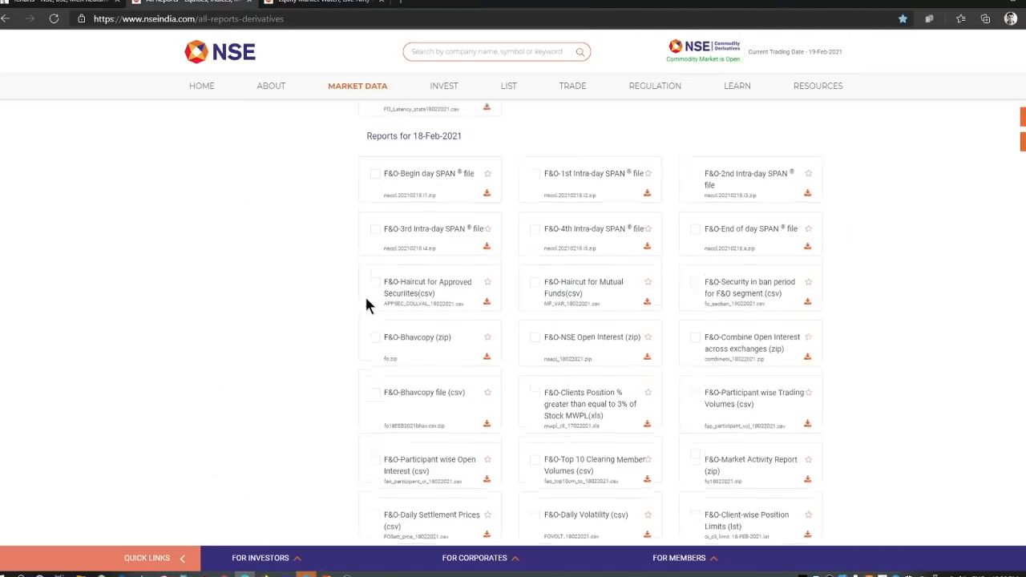
scroll(369, 305, up, 5)
click(222, 19)
scroll(273, 240, up, 5)
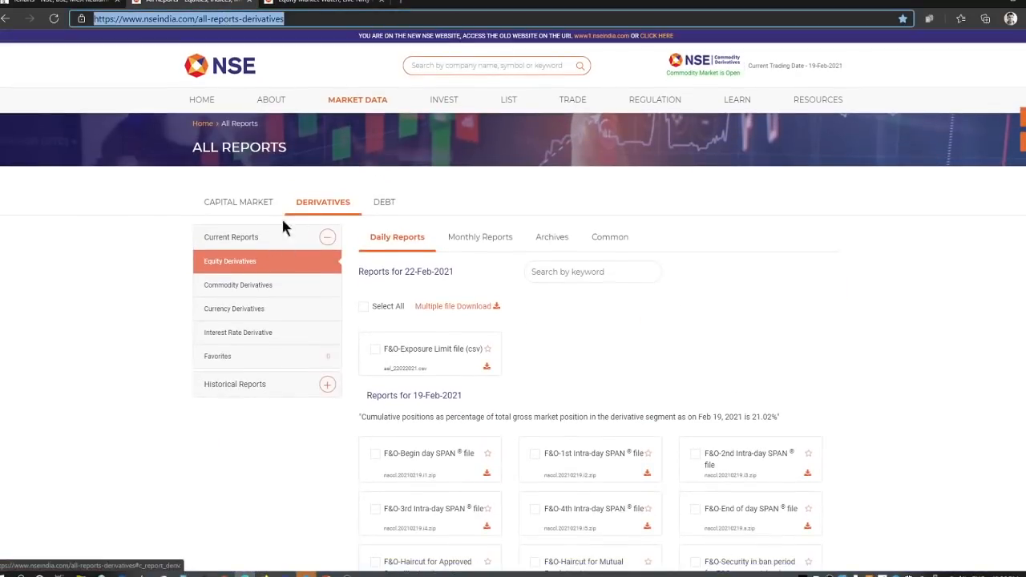
click(241, 207)
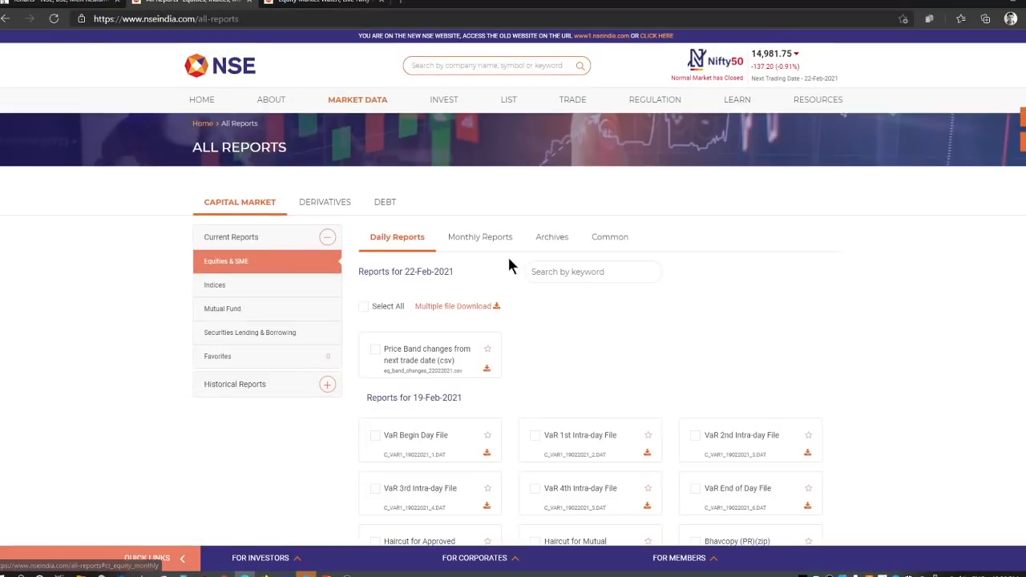
scroll(509, 261, down, 5)
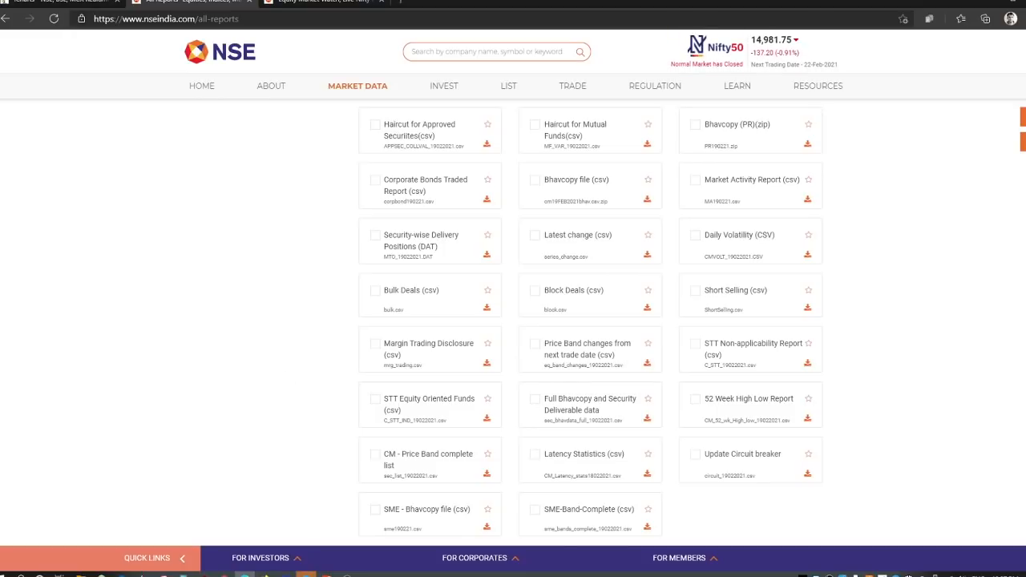
- Switch back to the slide show and return from the Formulas and Formatting slide to the Required Setting slide
key(super)
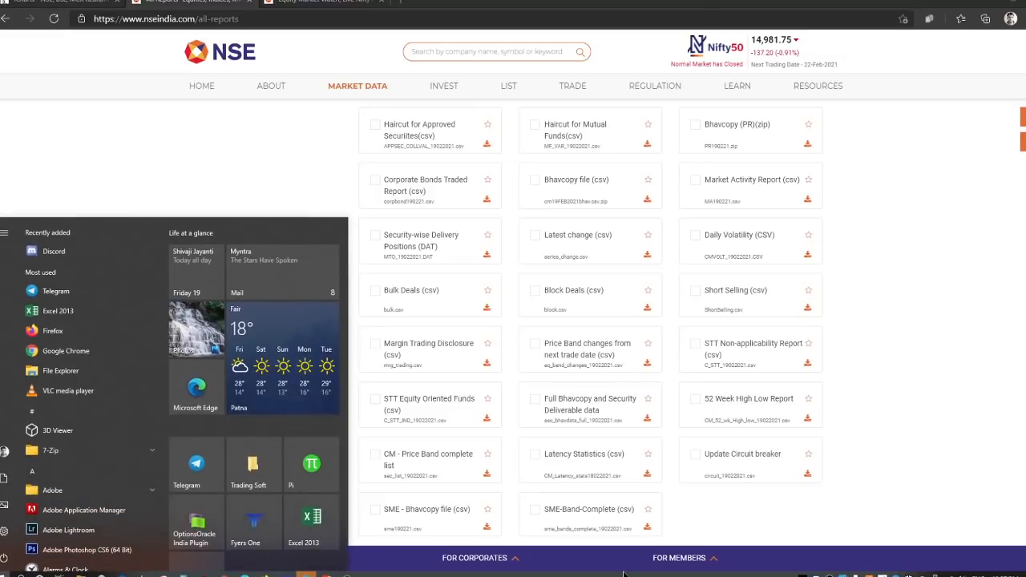
click(346, 574)
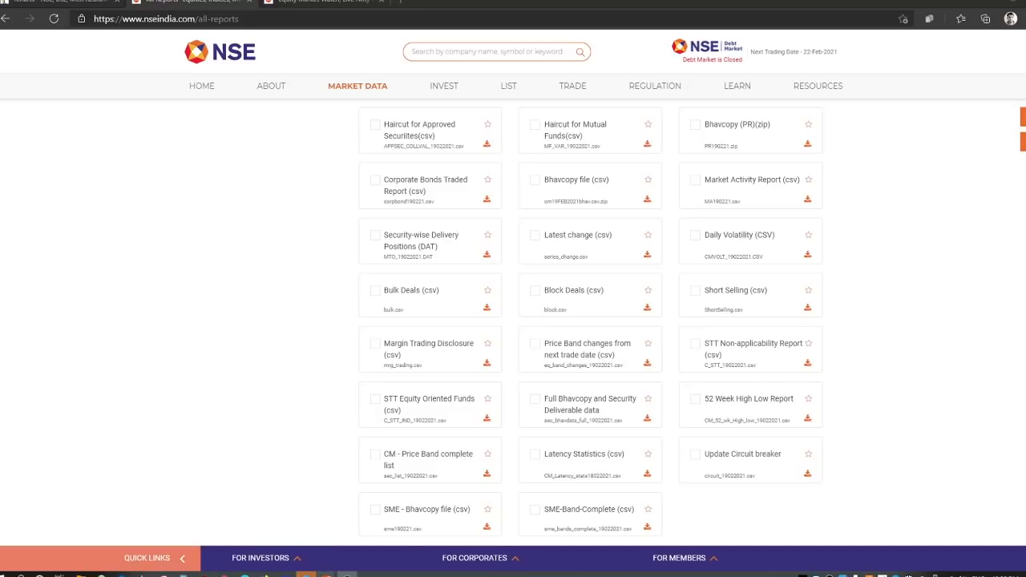
mouse_move(326, 573)
click(322, 536)
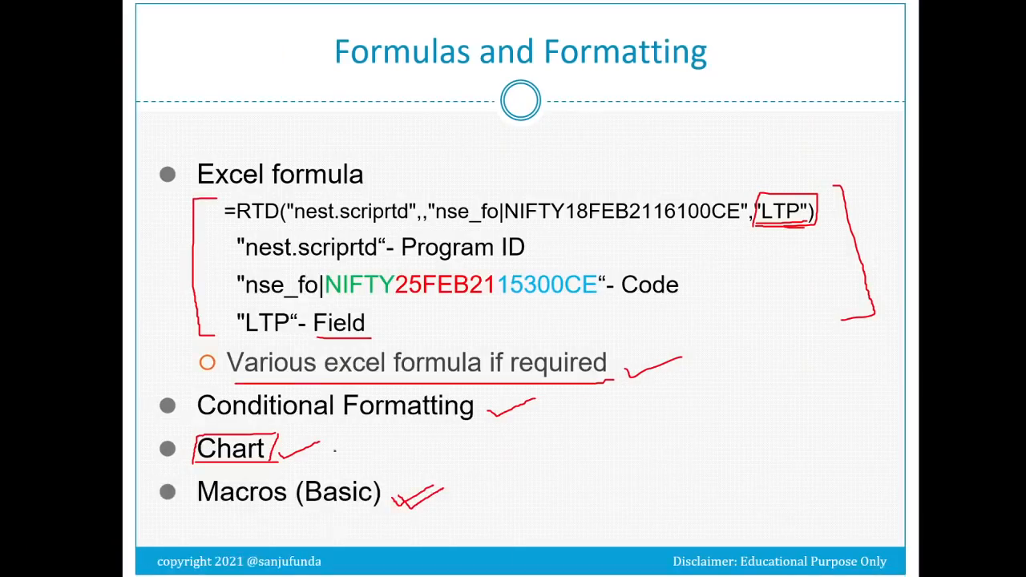
key(Left)
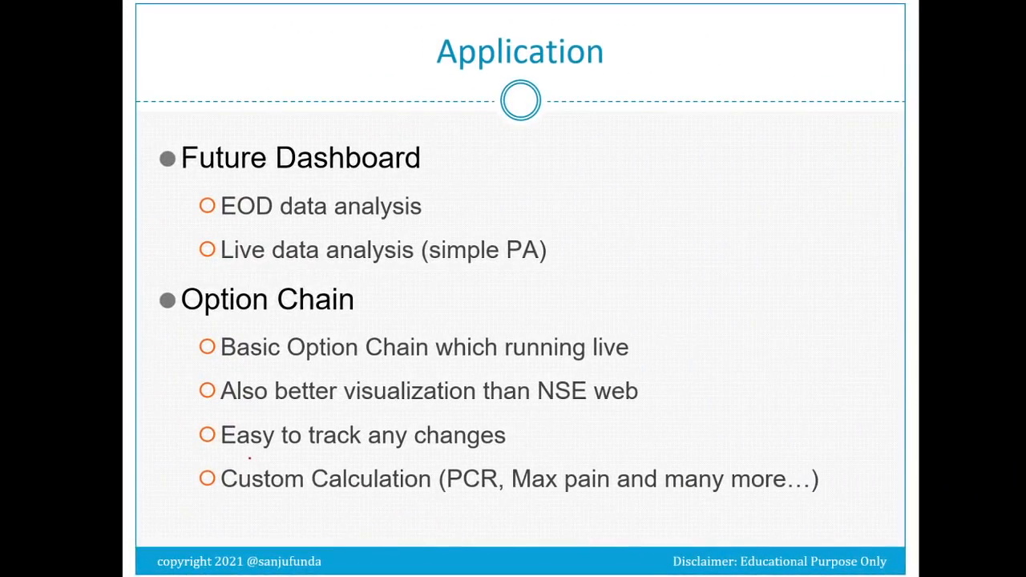
key(Left)
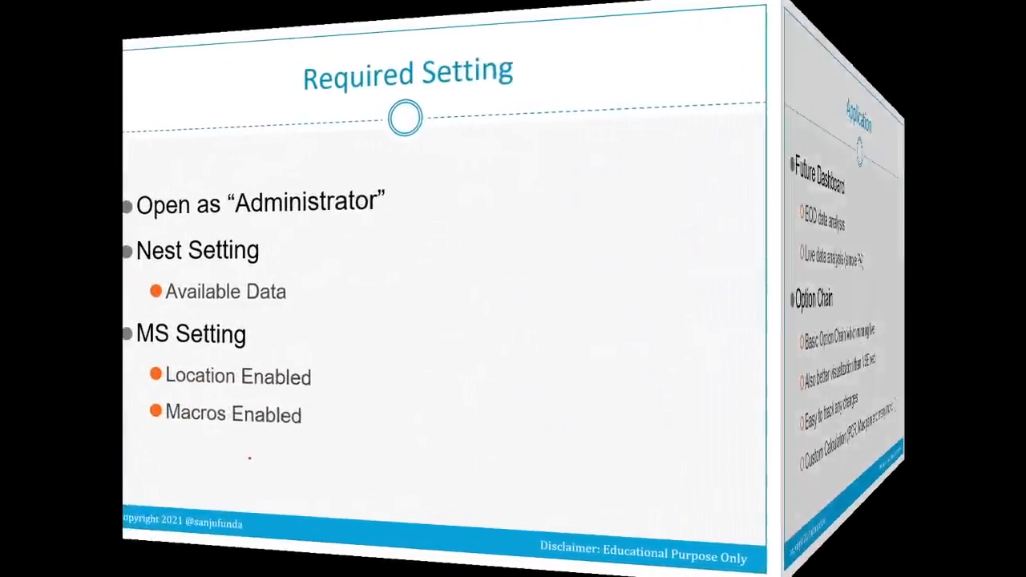